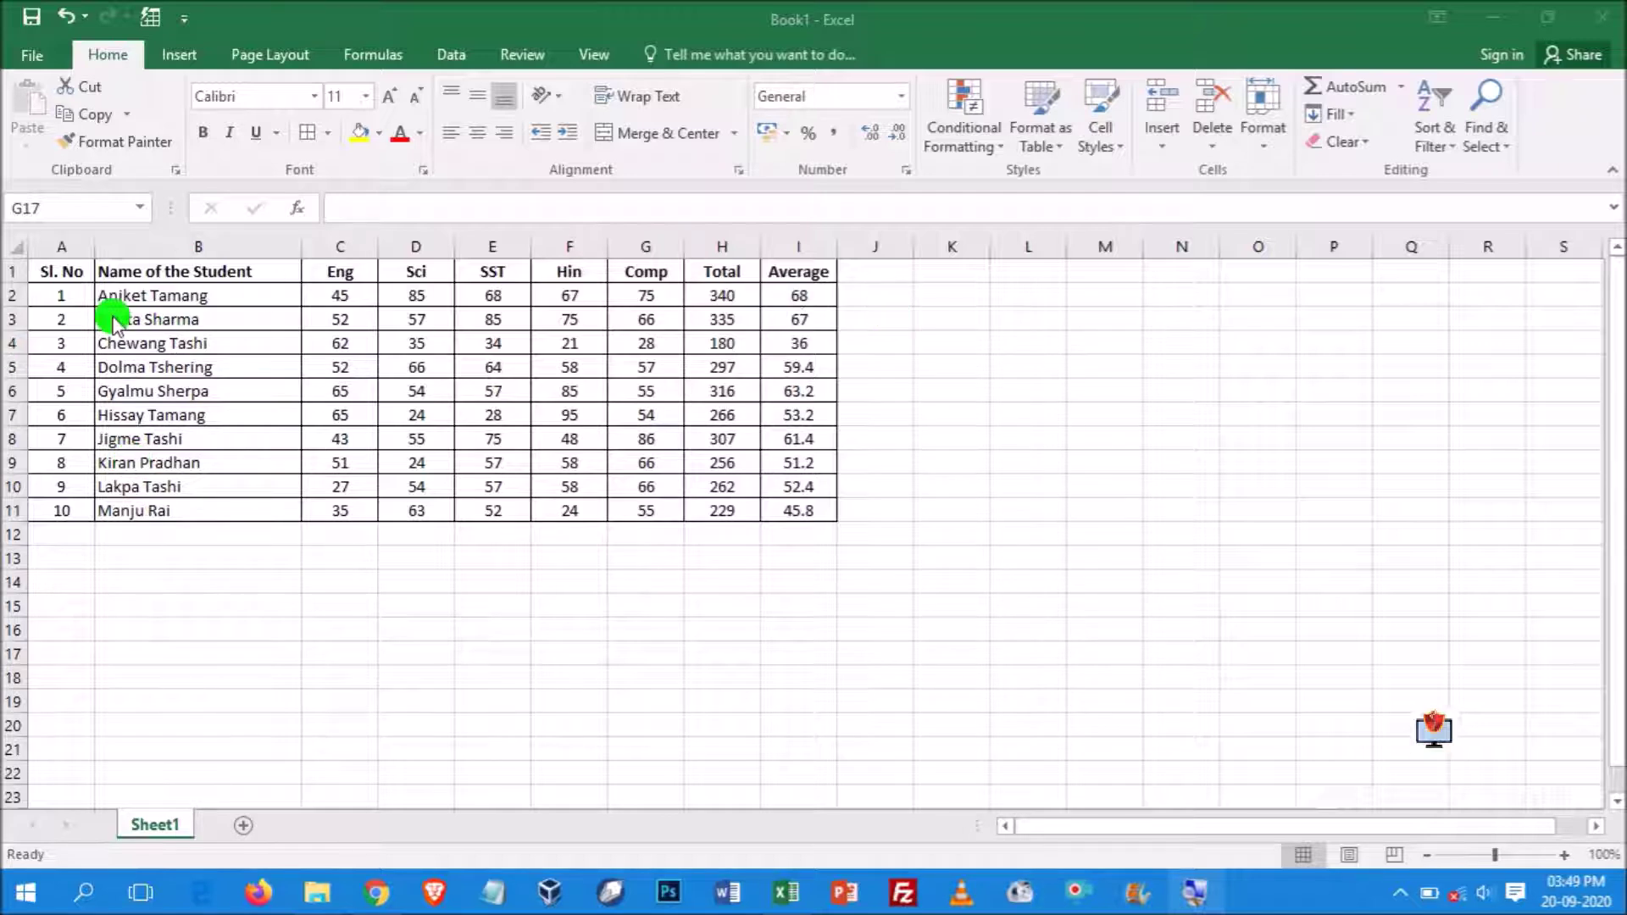
# Select the header cells A1:I1, from Sl. No across to Average
pyautogui.moveTo(38, 269); pyautogui.dragTo(822, 268)
# Make the header text red with a yellow fill
pyautogui.click(421, 134)
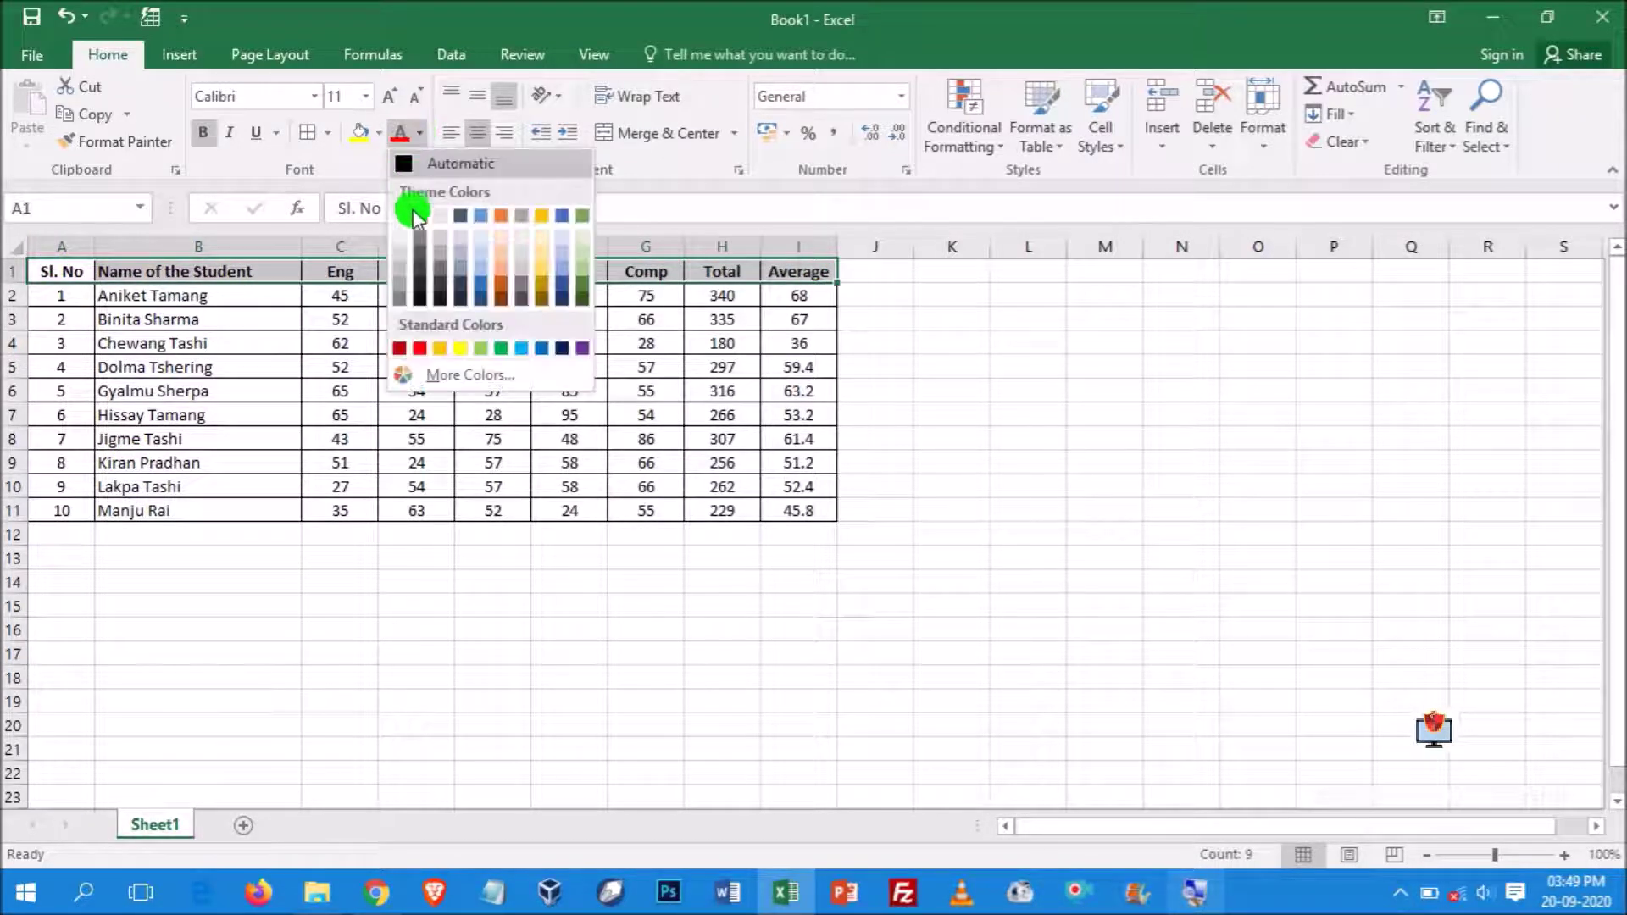
pyautogui.click(410, 347)
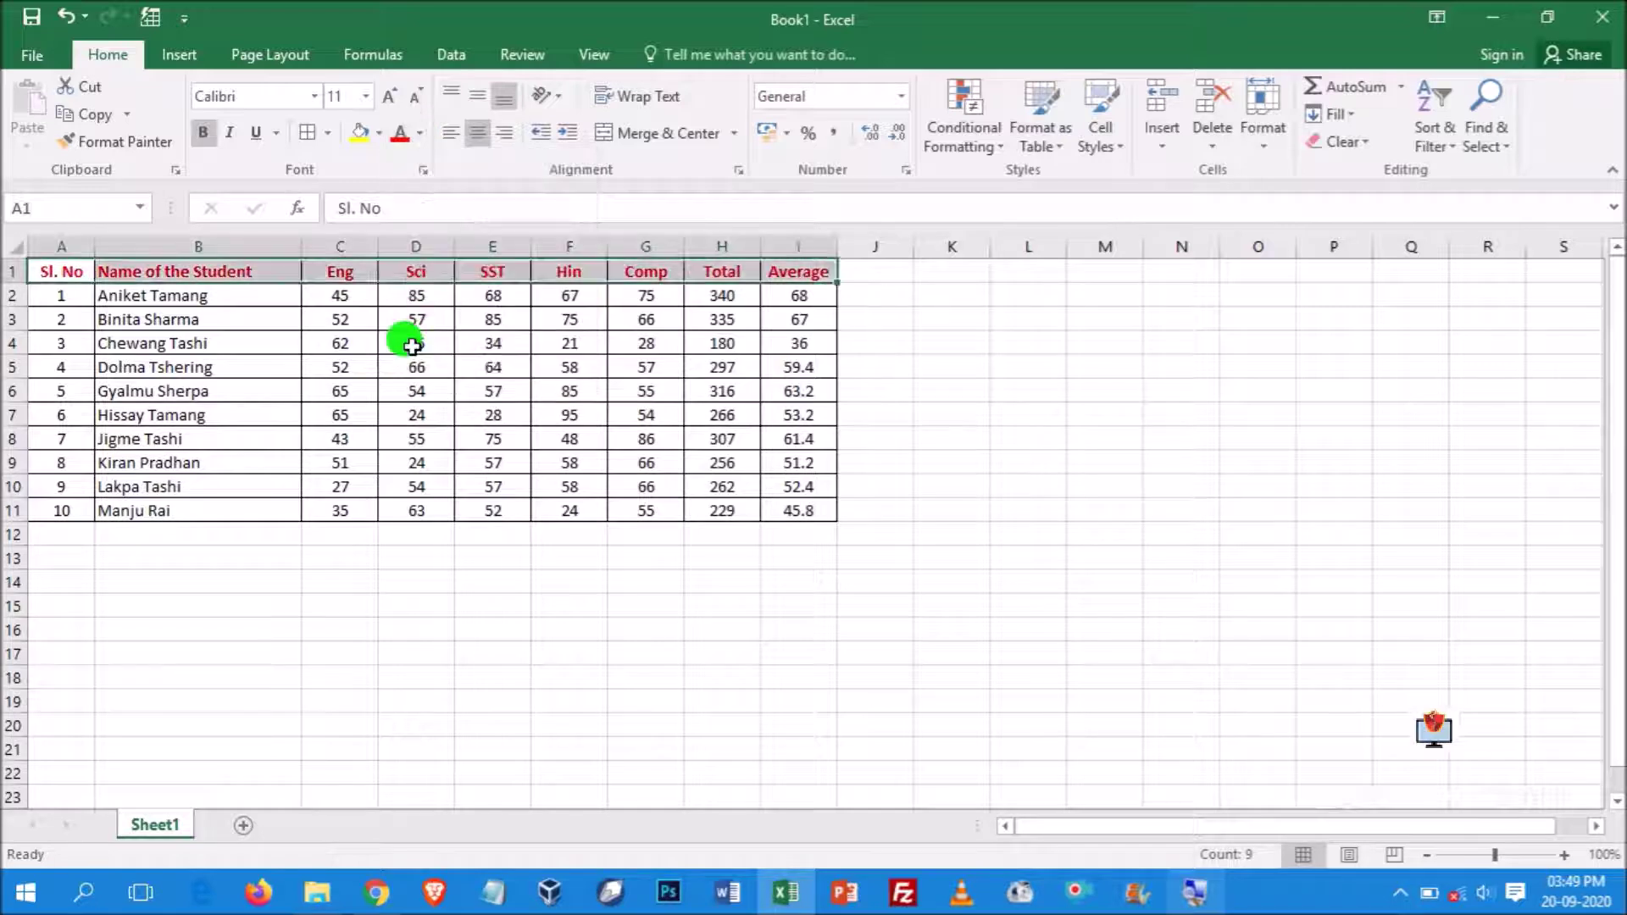
pyautogui.click(379, 133)
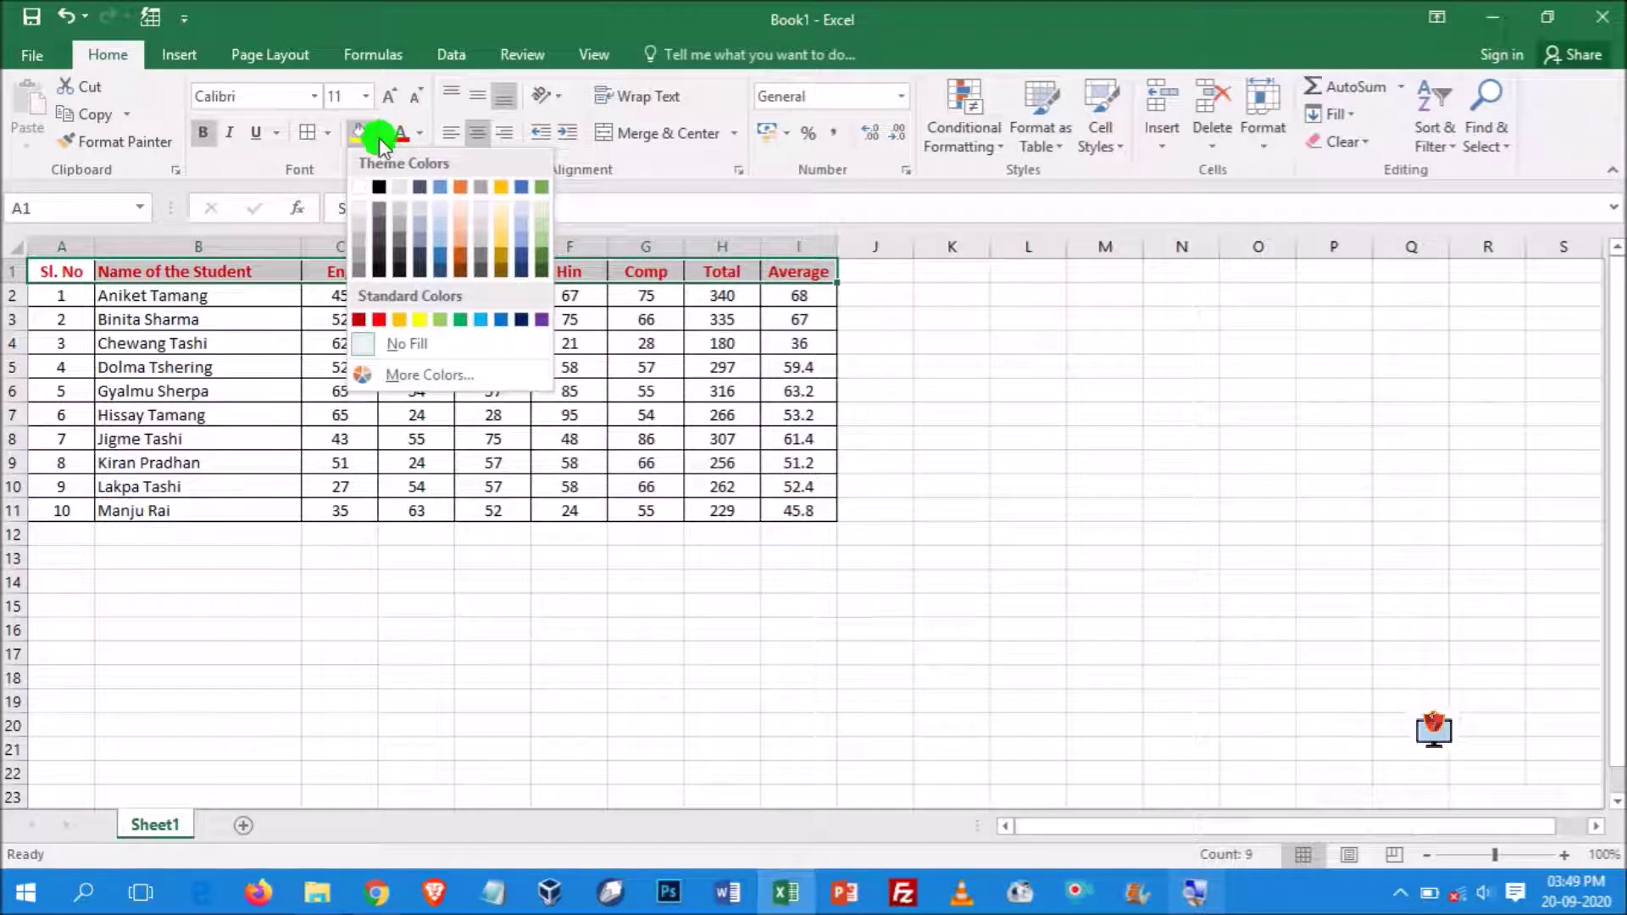
pyautogui.click(419, 320)
pyautogui.click(951, 491)
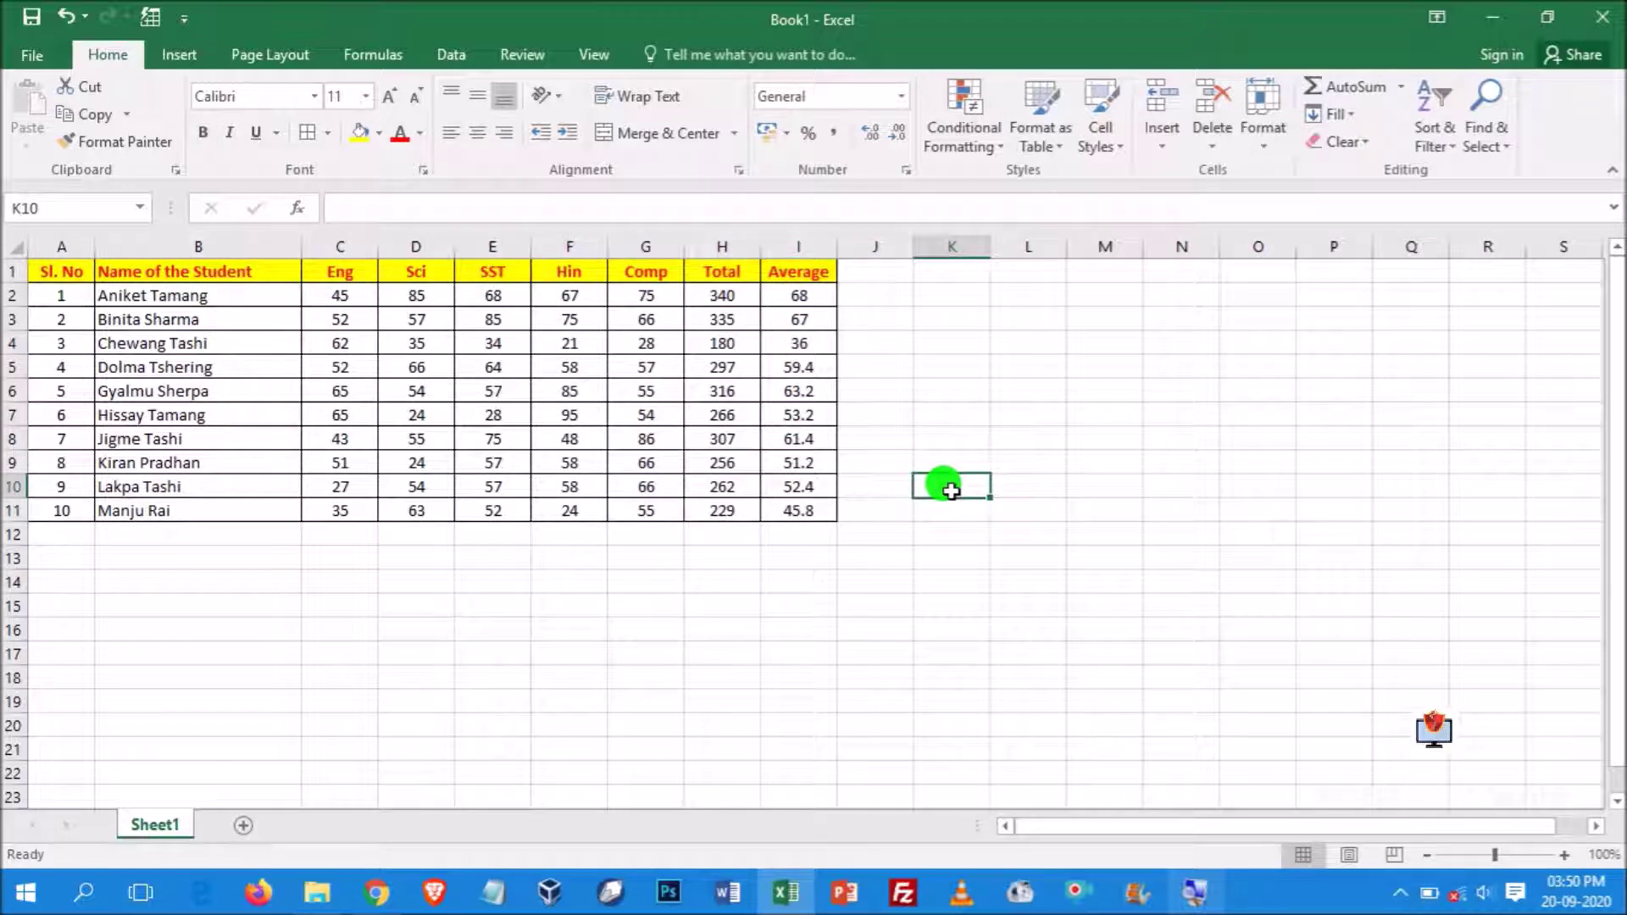
# Point out the subject headers Eng, Sci, SST, Hin and Comp
pyautogui.click(1025, 292)
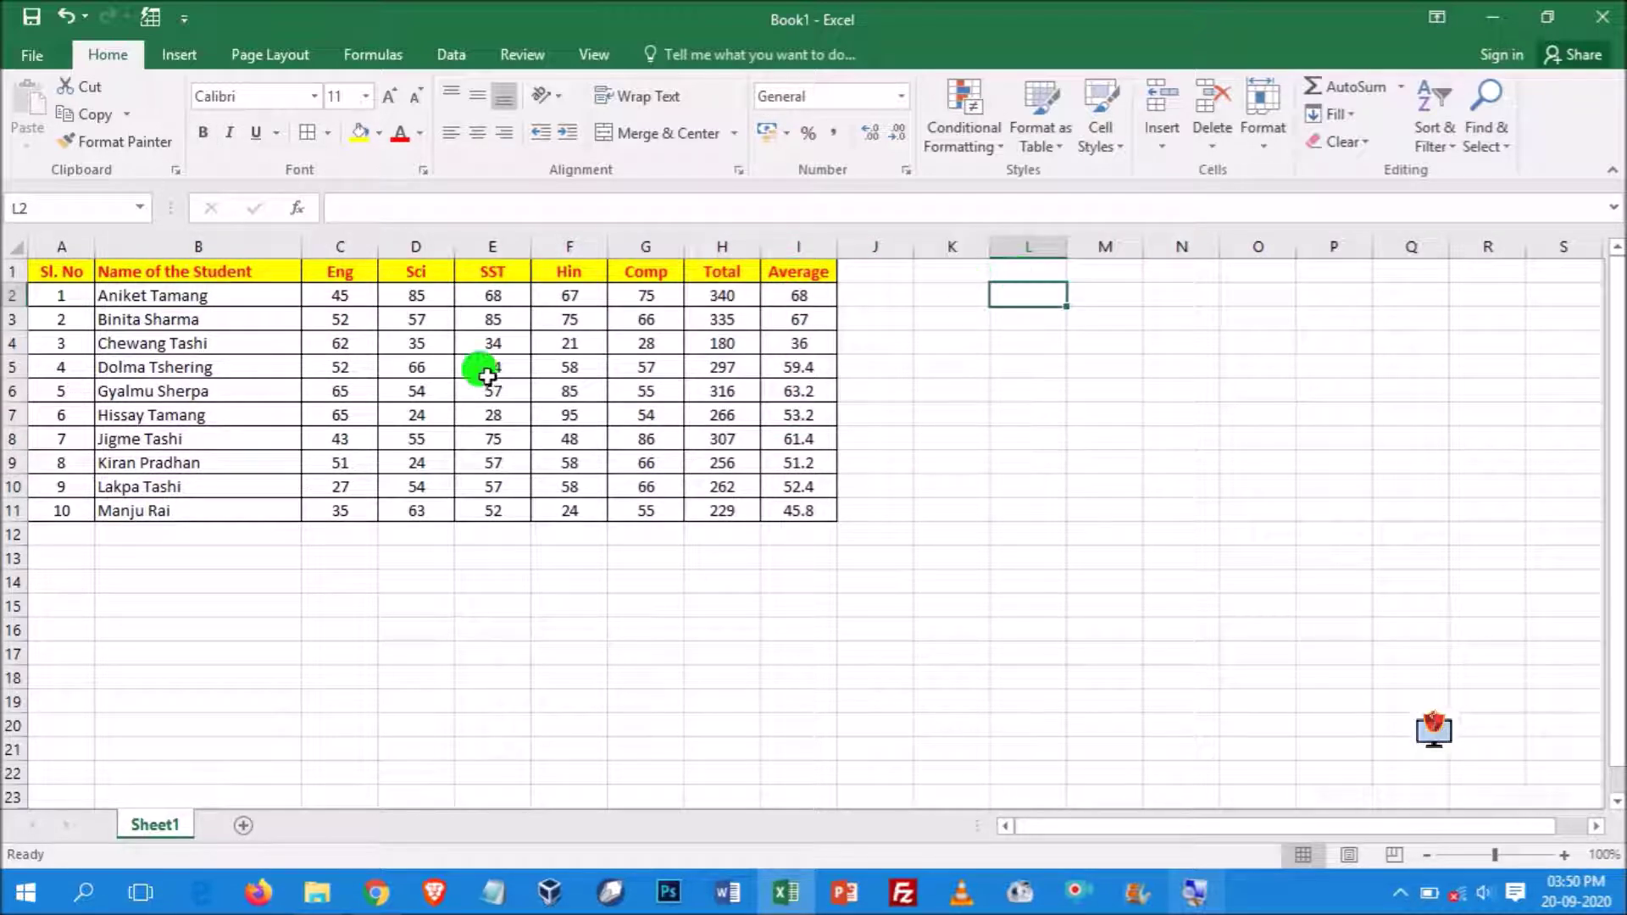
pyautogui.click(336, 269)
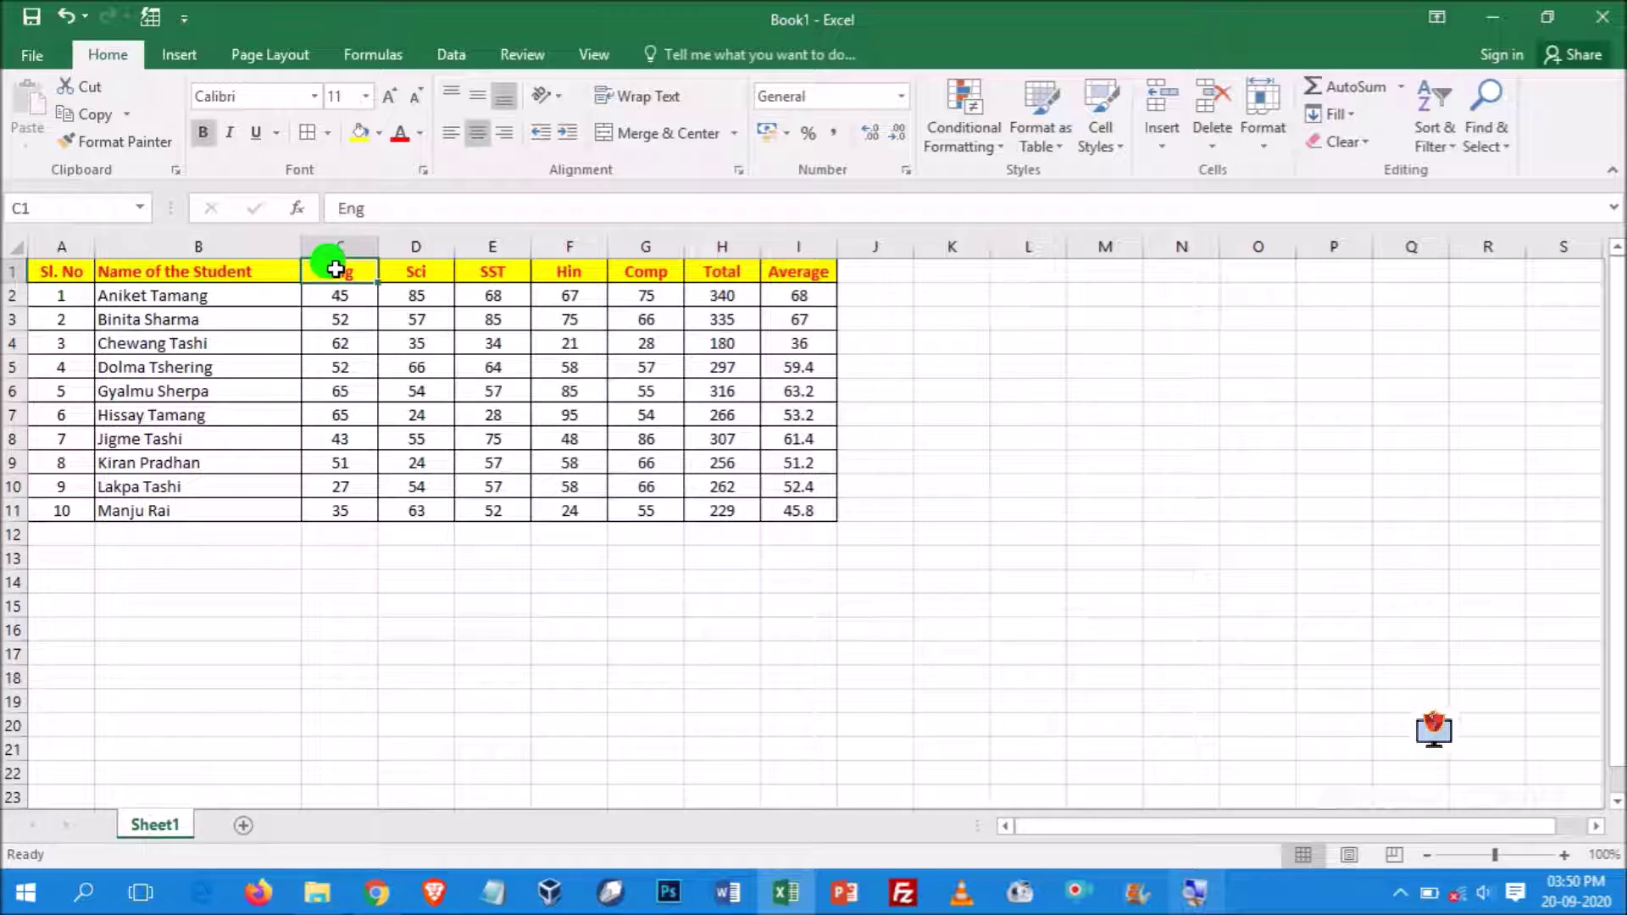
pyautogui.click(414, 269)
pyautogui.click(496, 268)
pyautogui.click(600, 276)
pyautogui.click(629, 278)
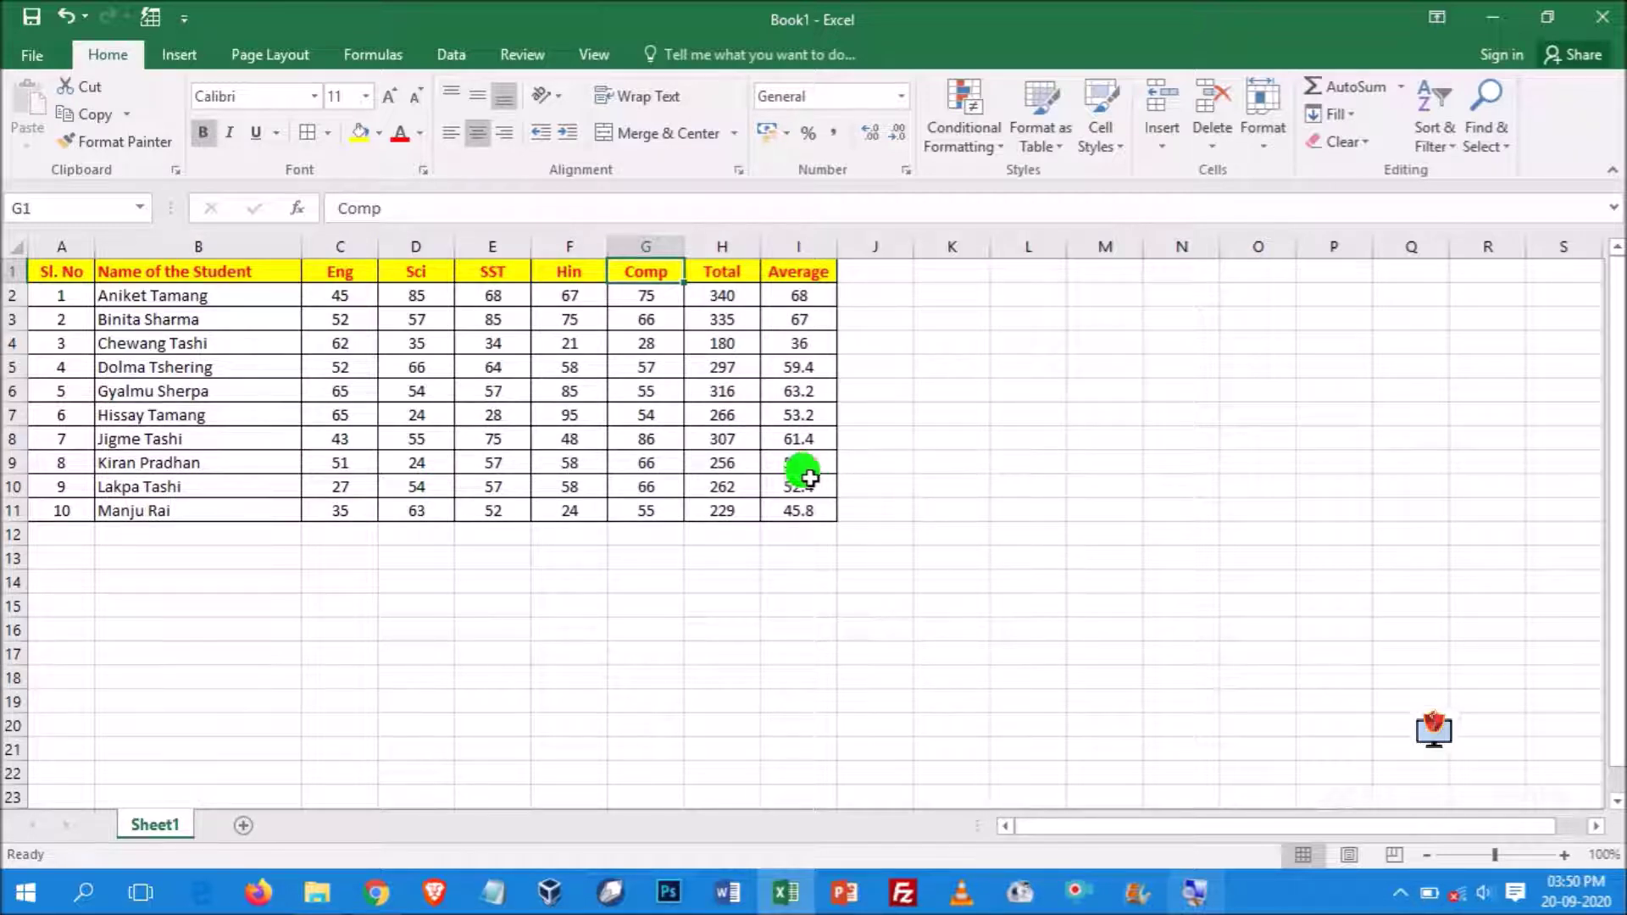
pyautogui.click(476, 246)
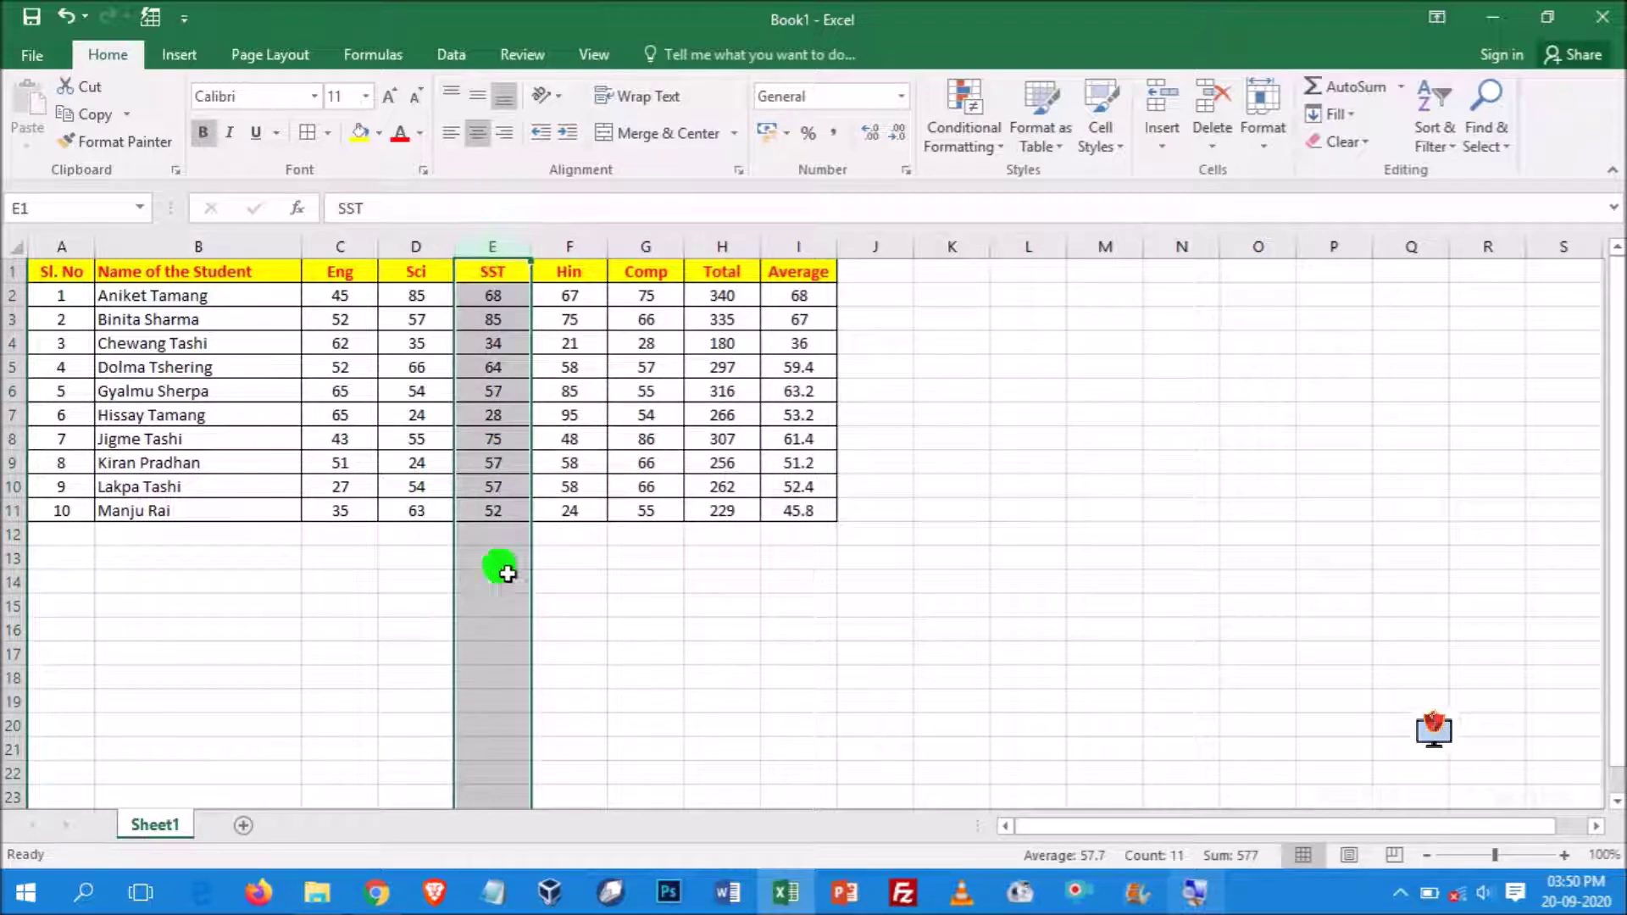
pyautogui.click(414, 245)
pyautogui.click(354, 247)
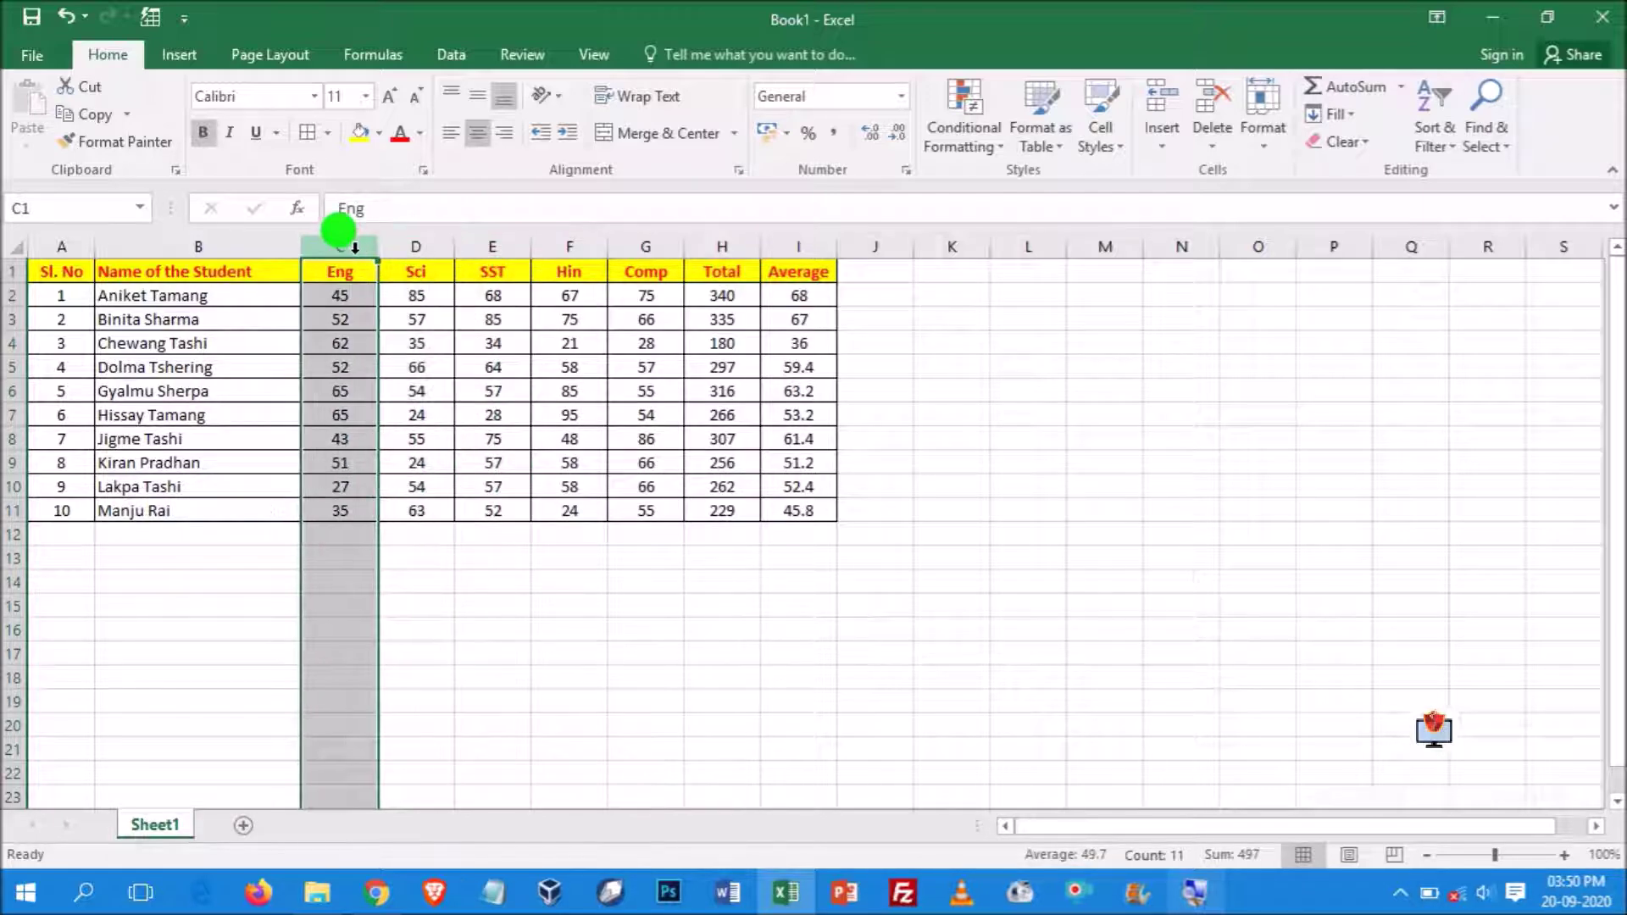
pyautogui.click(649, 600)
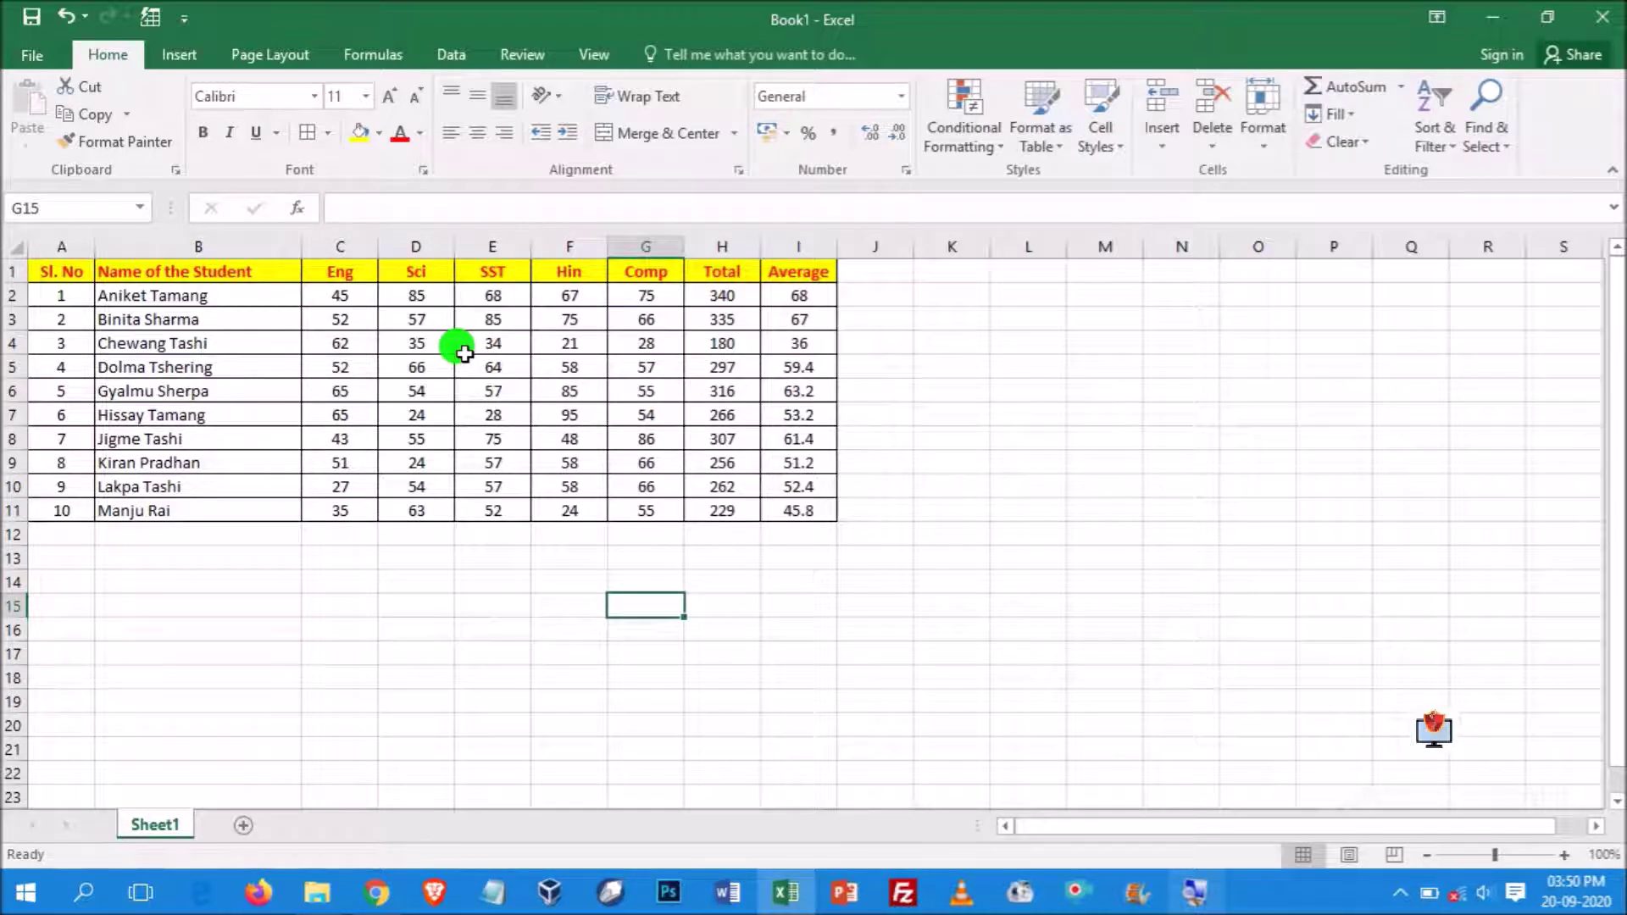
pyautogui.click(492, 247)
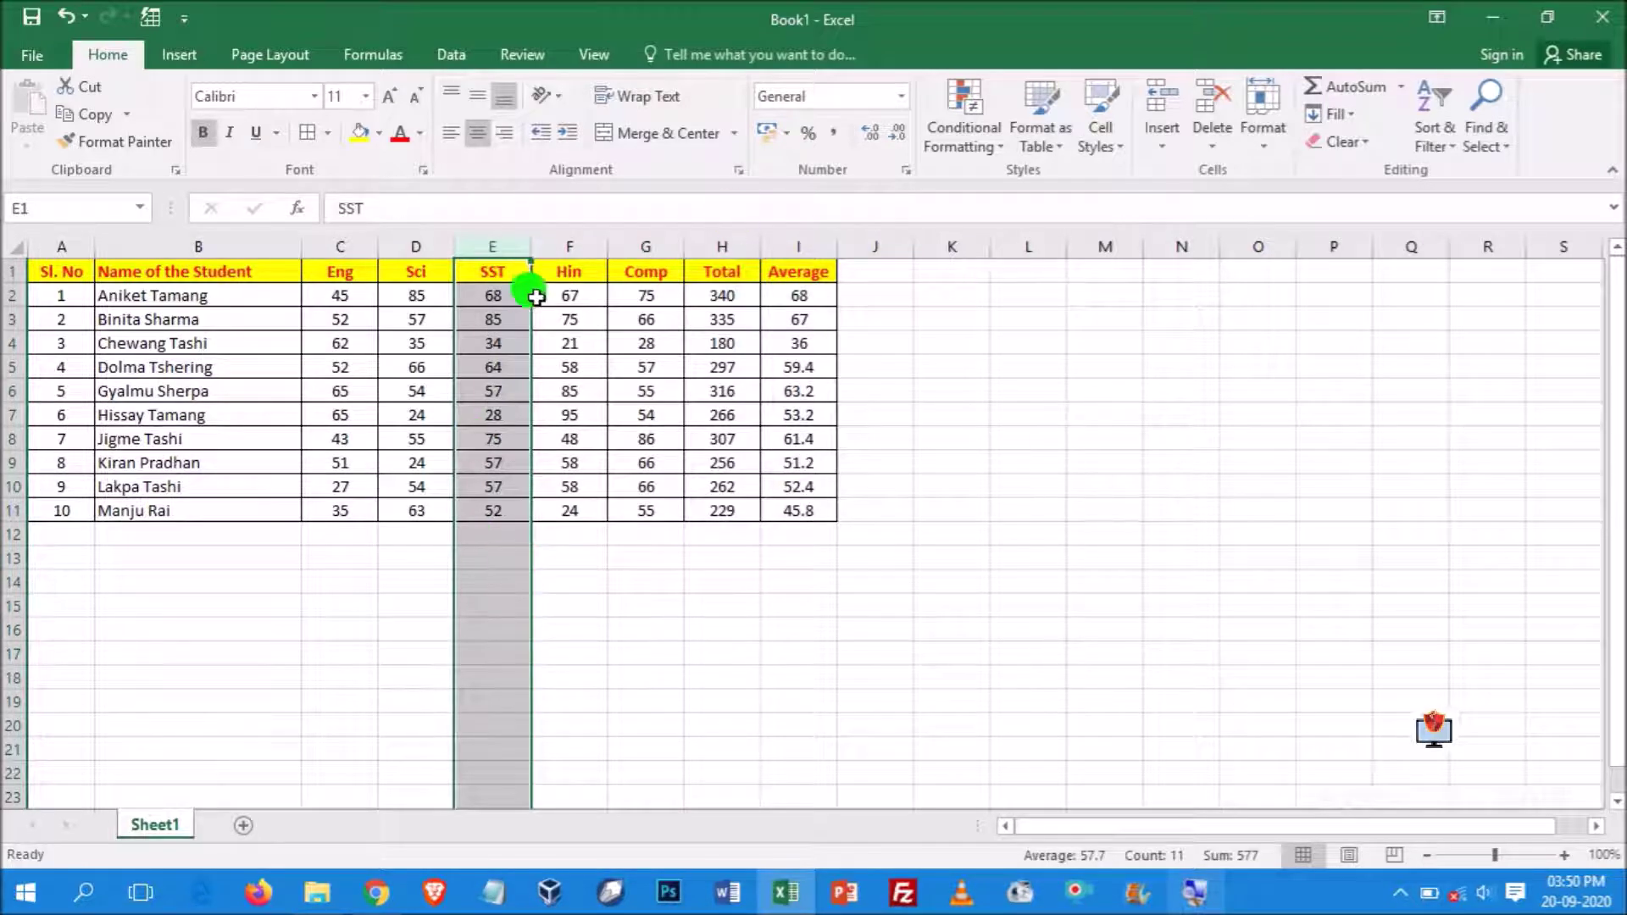
pyautogui.click(484, 301)
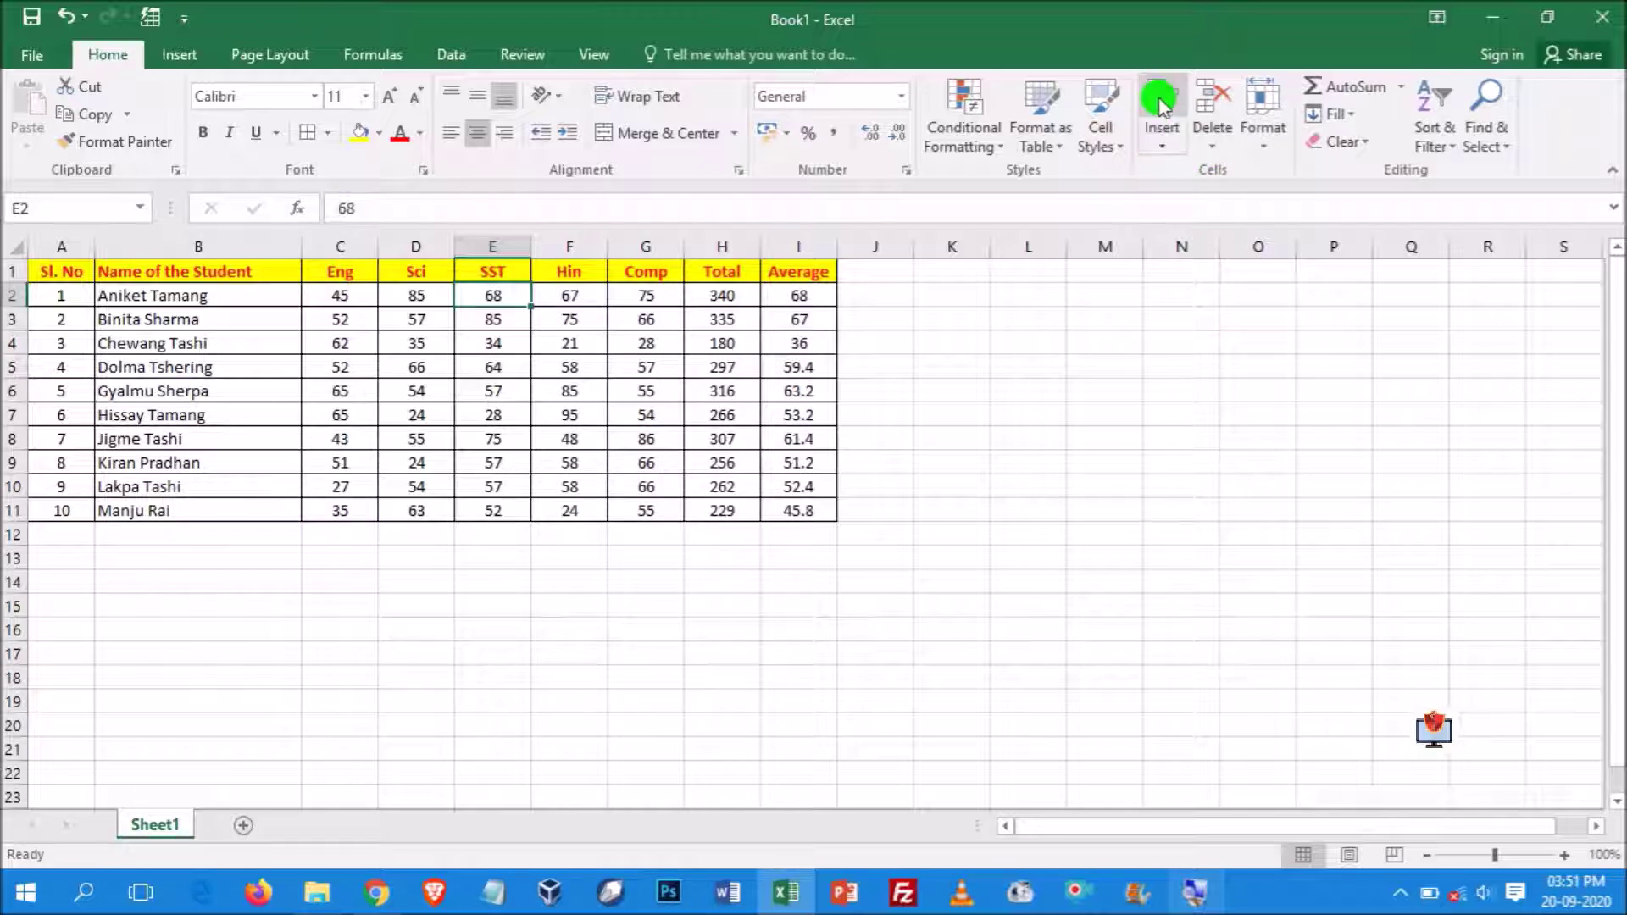
# Insert a blank column before SST and head it 'Maths'
pyautogui.click(1159, 146)
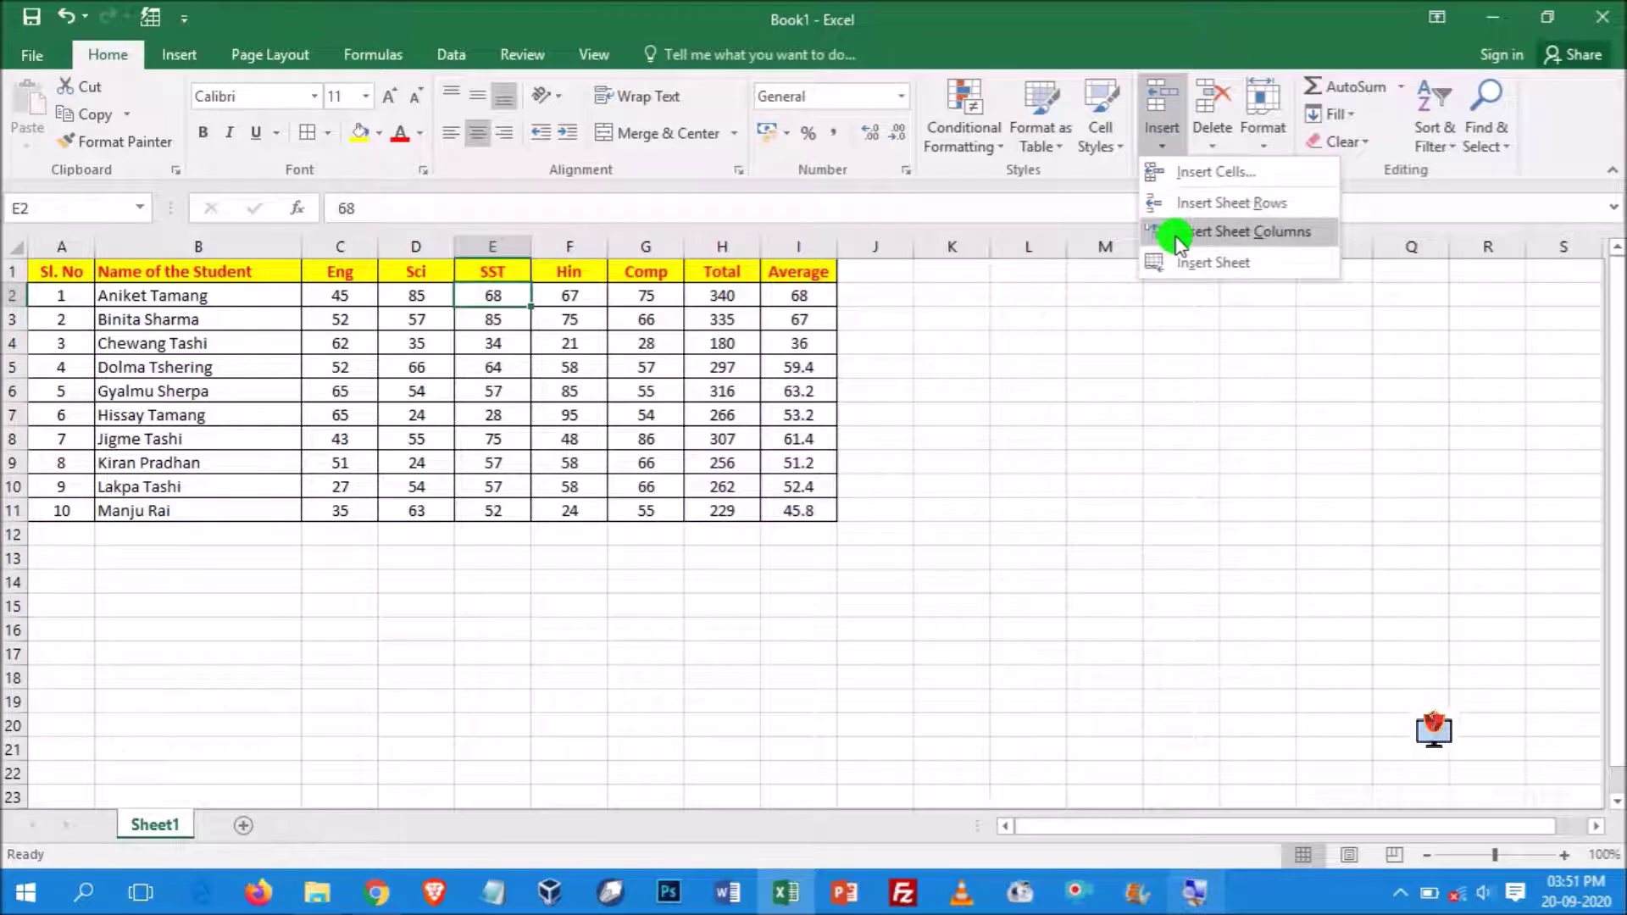
pyautogui.click(1278, 239)
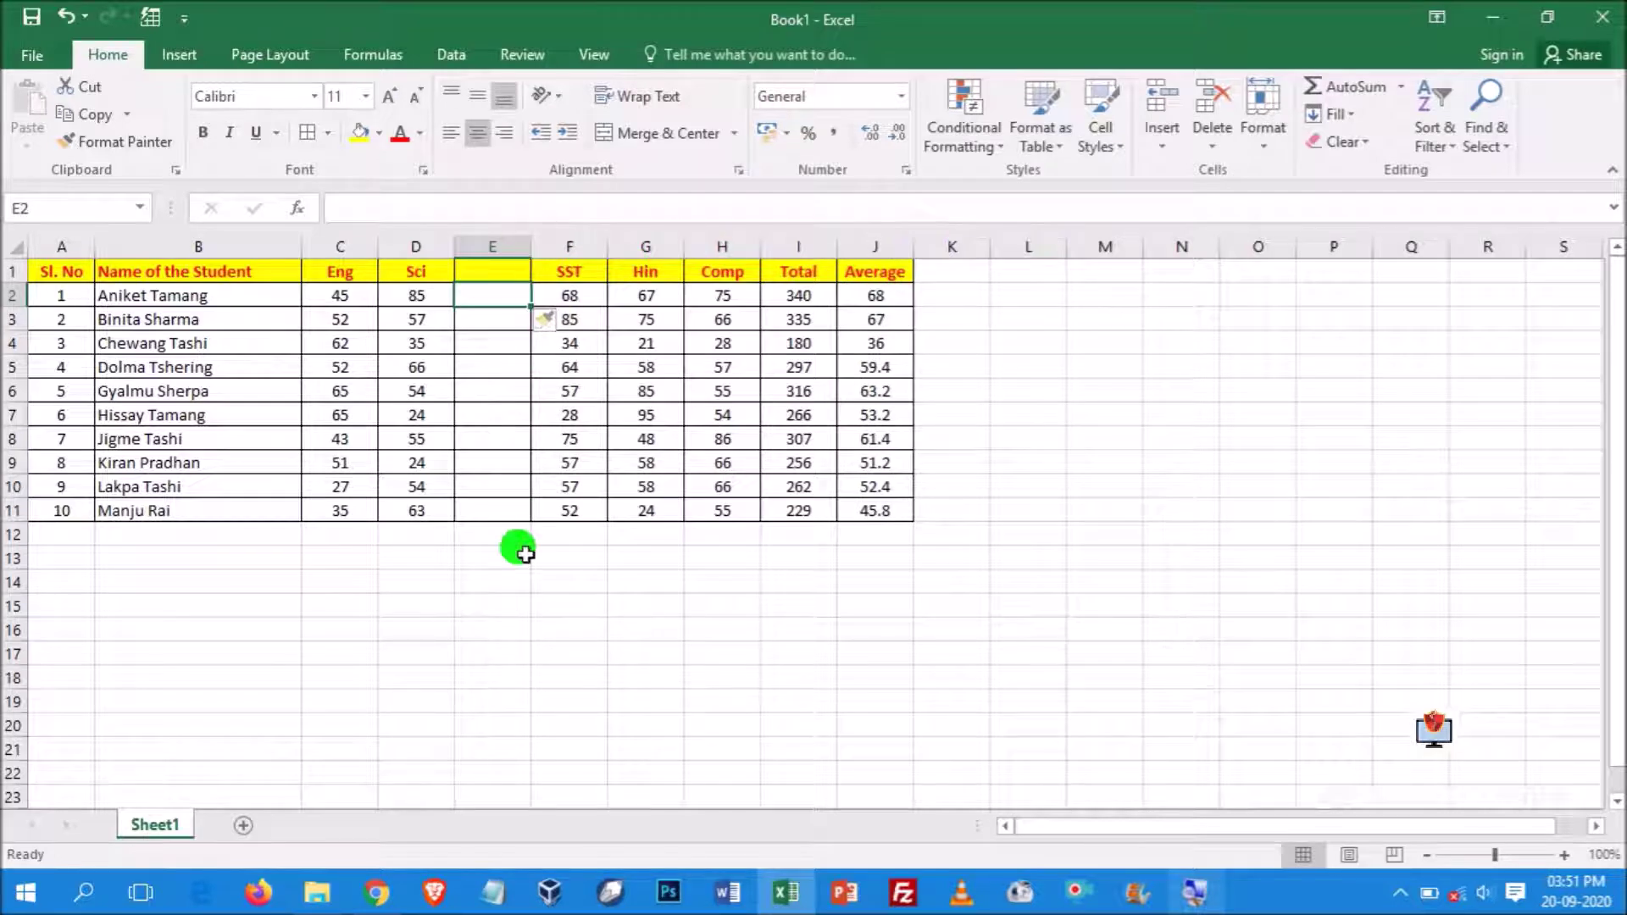
pyautogui.click(492, 273)
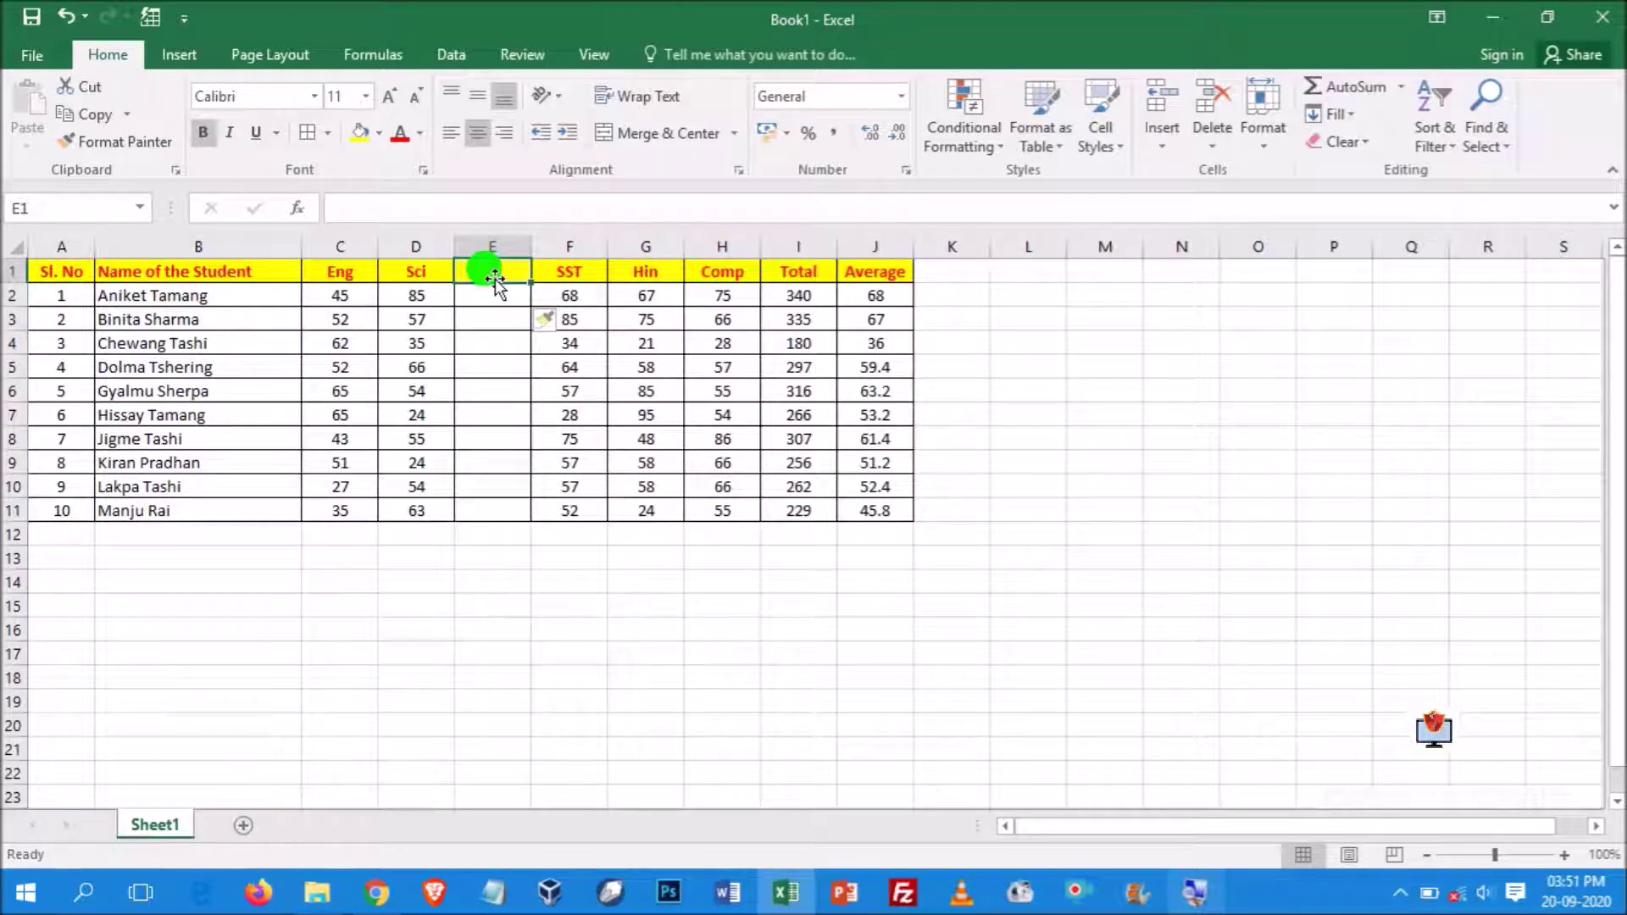
pyautogui.write('M')
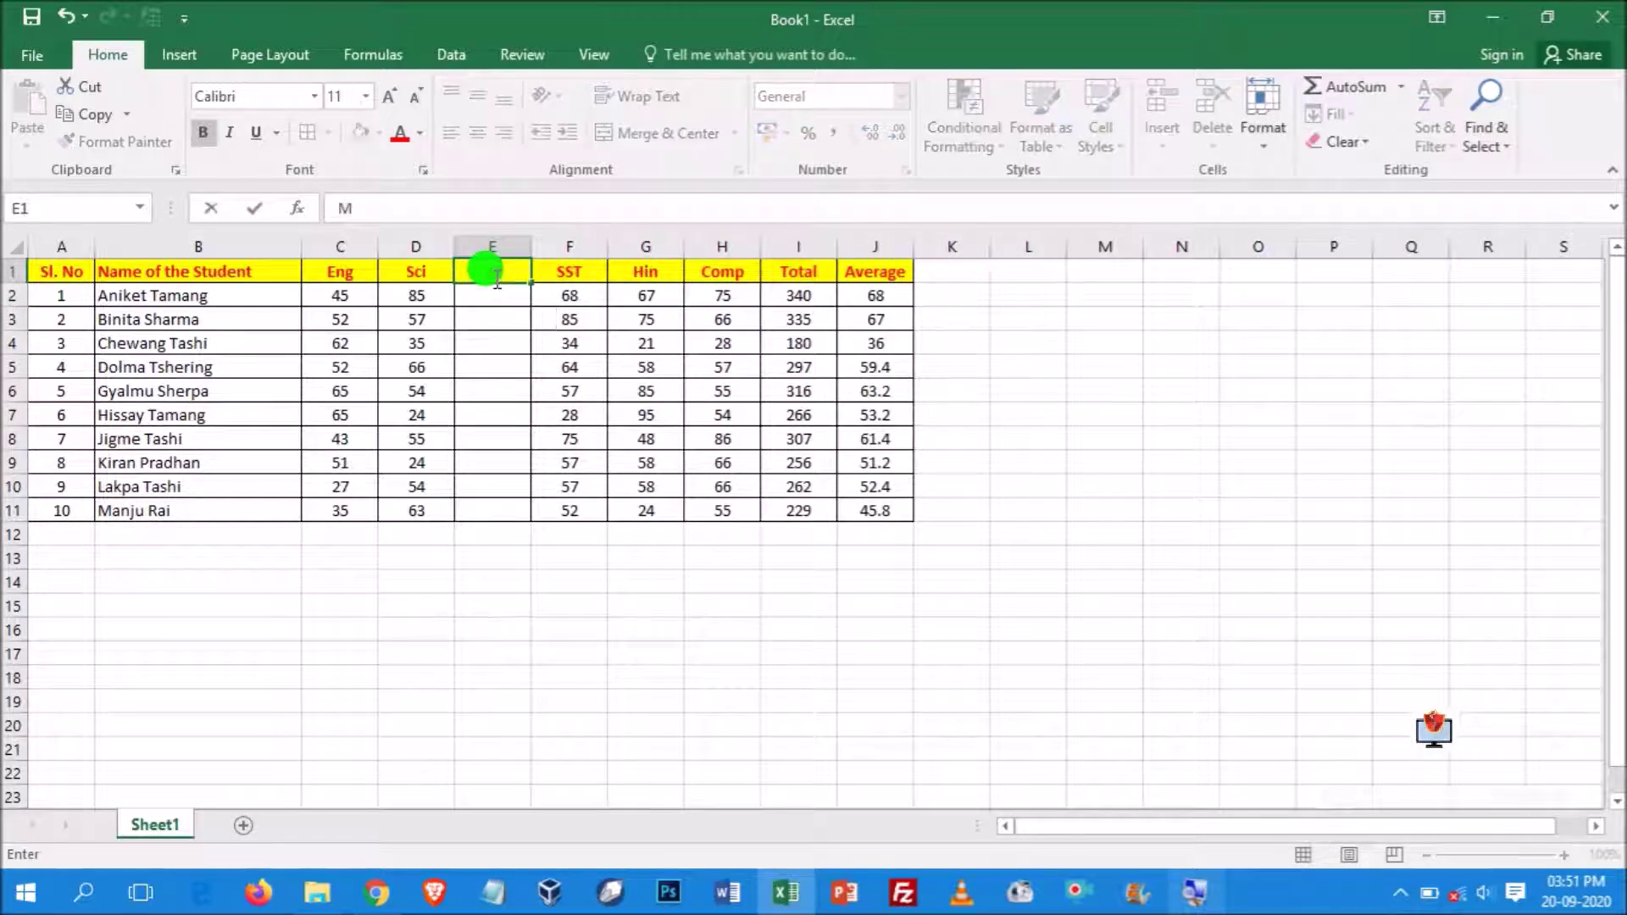
pyautogui.write('aths')
pyautogui.press('Return')
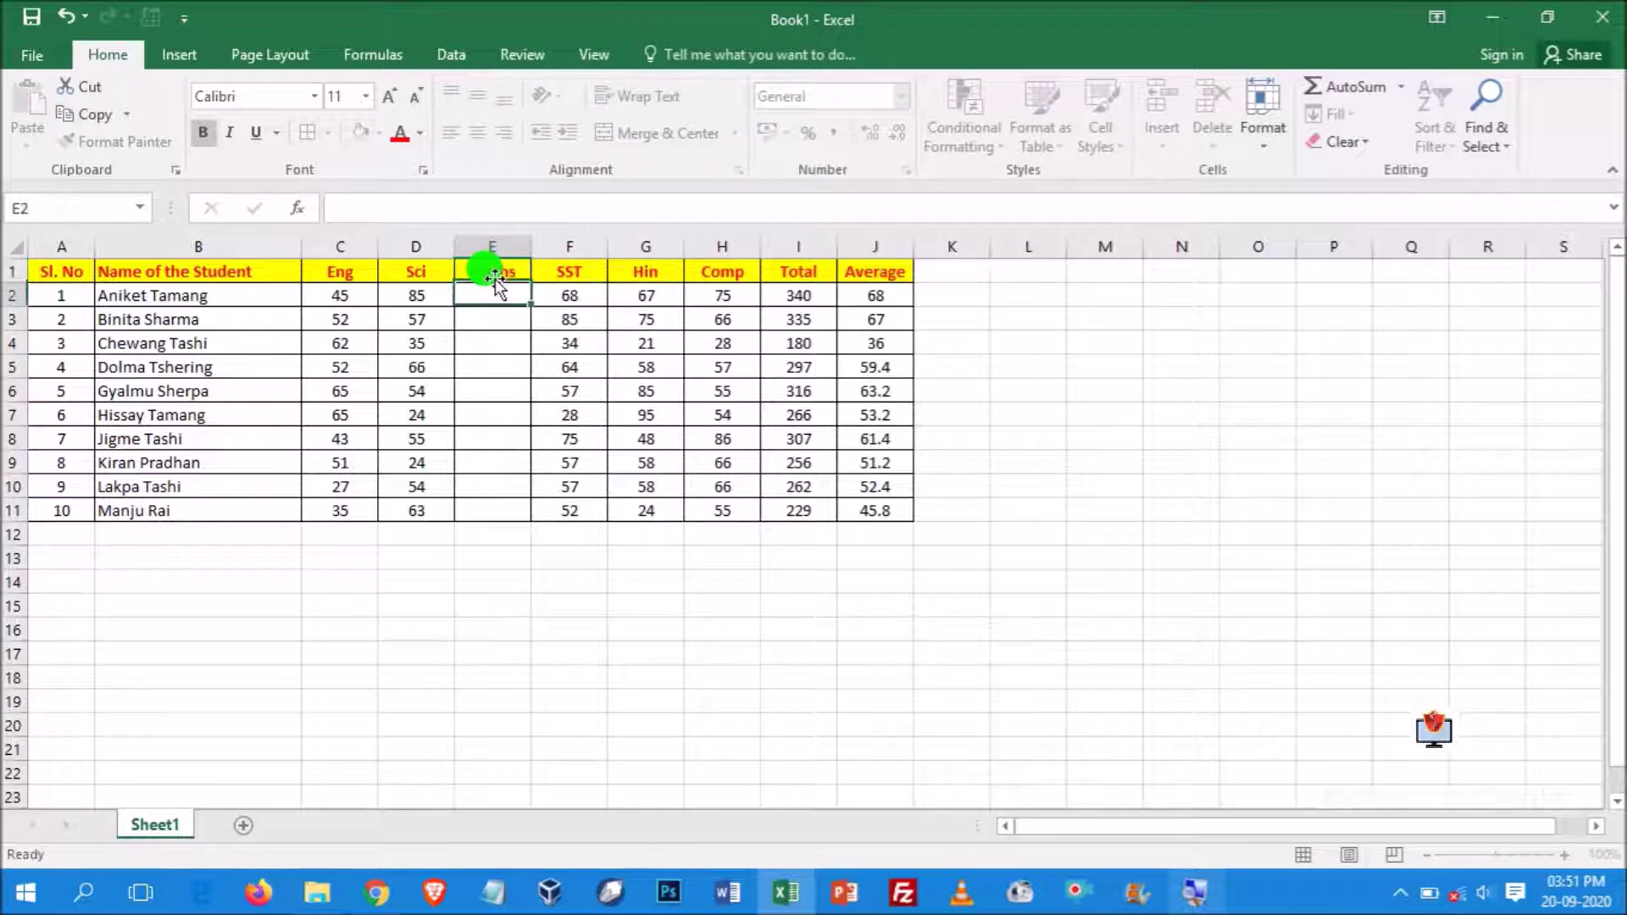
# Enter the Maths marks 34, 55, 66, 34, 76, 34, 65, 77, 86, 98 down the column
pyautogui.write('34')
pyautogui.press('Return')
pyautogui.write('55')
pyautogui.press('Return')
pyautogui.write('66')
pyautogui.press('Return')
pyautogui.write('34')
pyautogui.press('Return')
pyautogui.write('76')
pyautogui.press('Return')
pyautogui.write('34')
pyautogui.press('Return')
pyautogui.write('65')
pyautogui.press('Return')
pyautogui.write('77')
pyautogui.press('Return')
pyautogui.write('86')
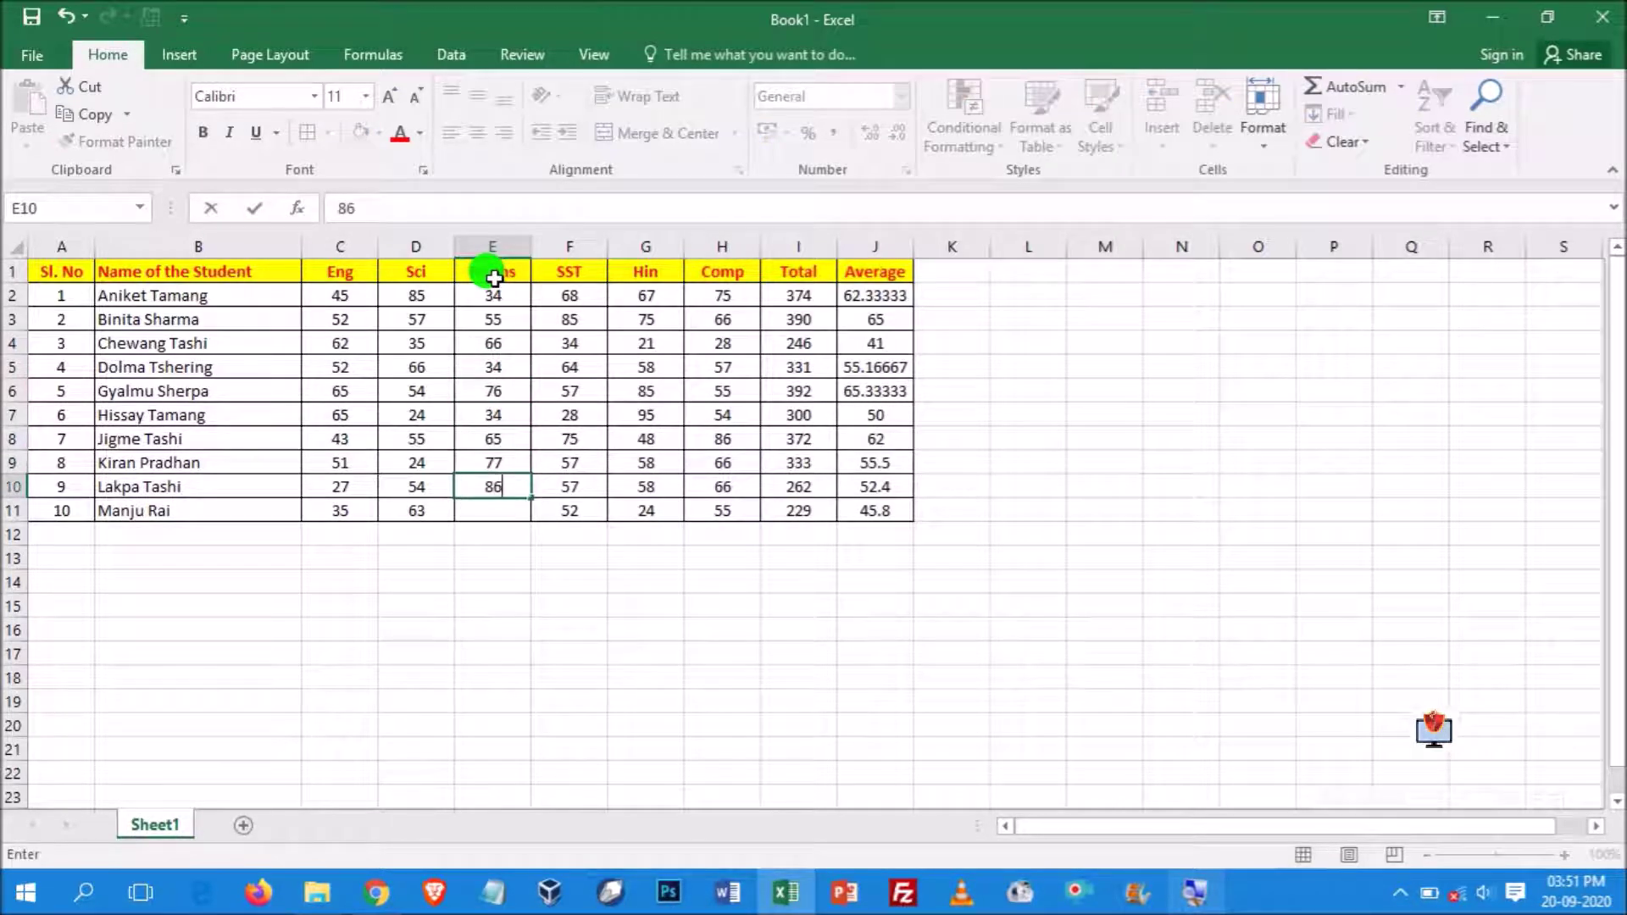
pyautogui.press('Return')
pyautogui.write('98')
pyautogui.press('Return')
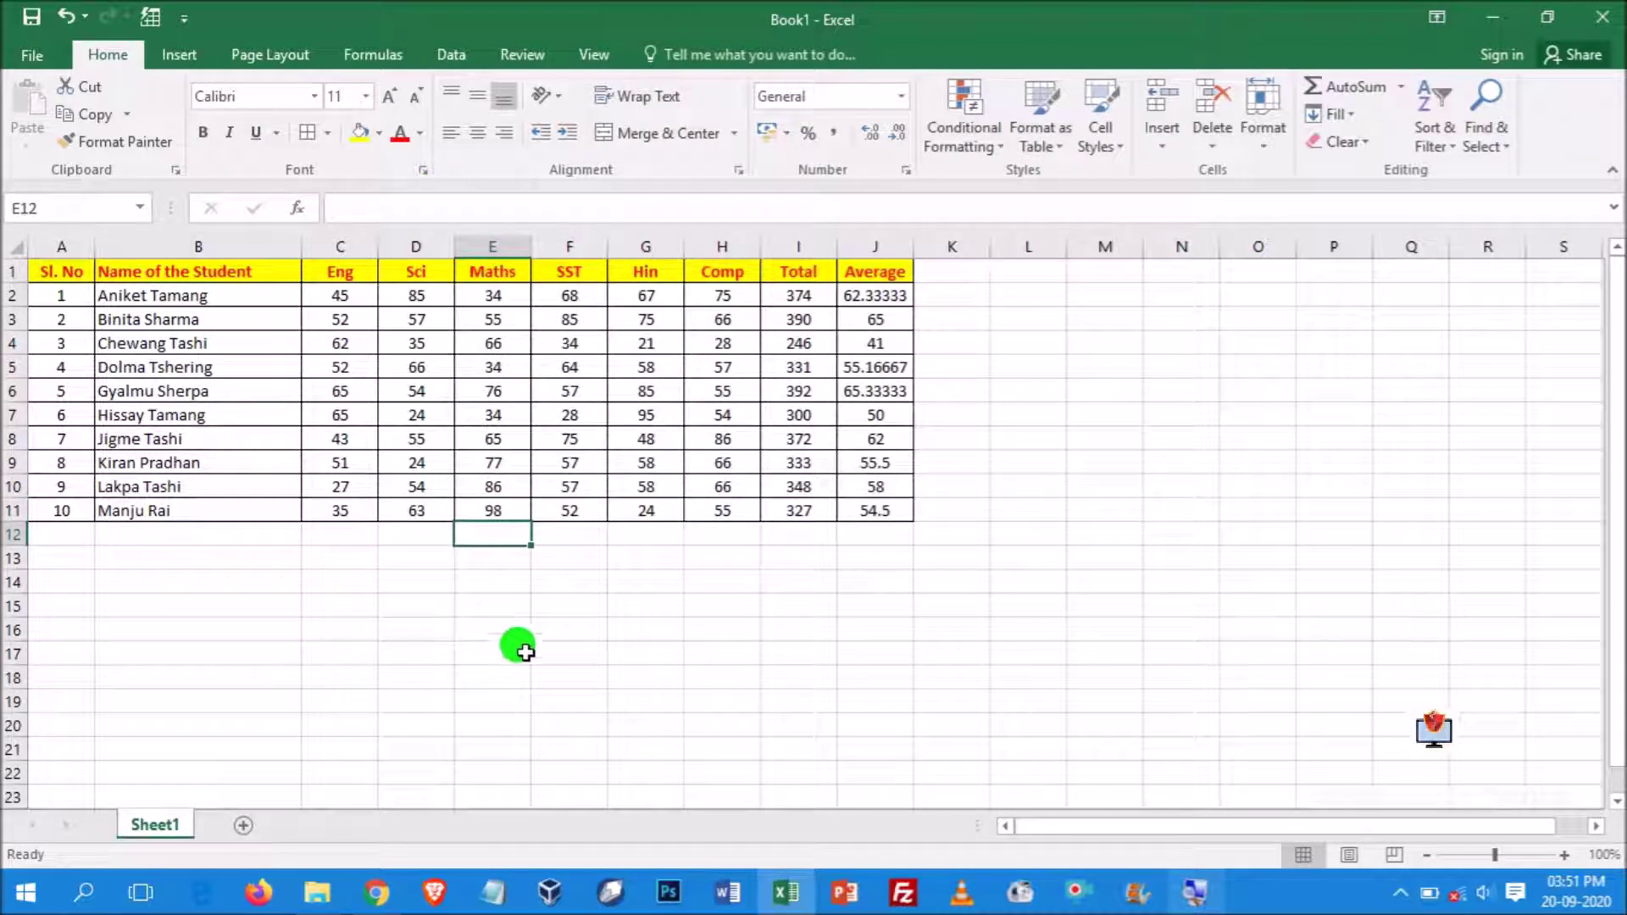
pyautogui.click(645, 270)
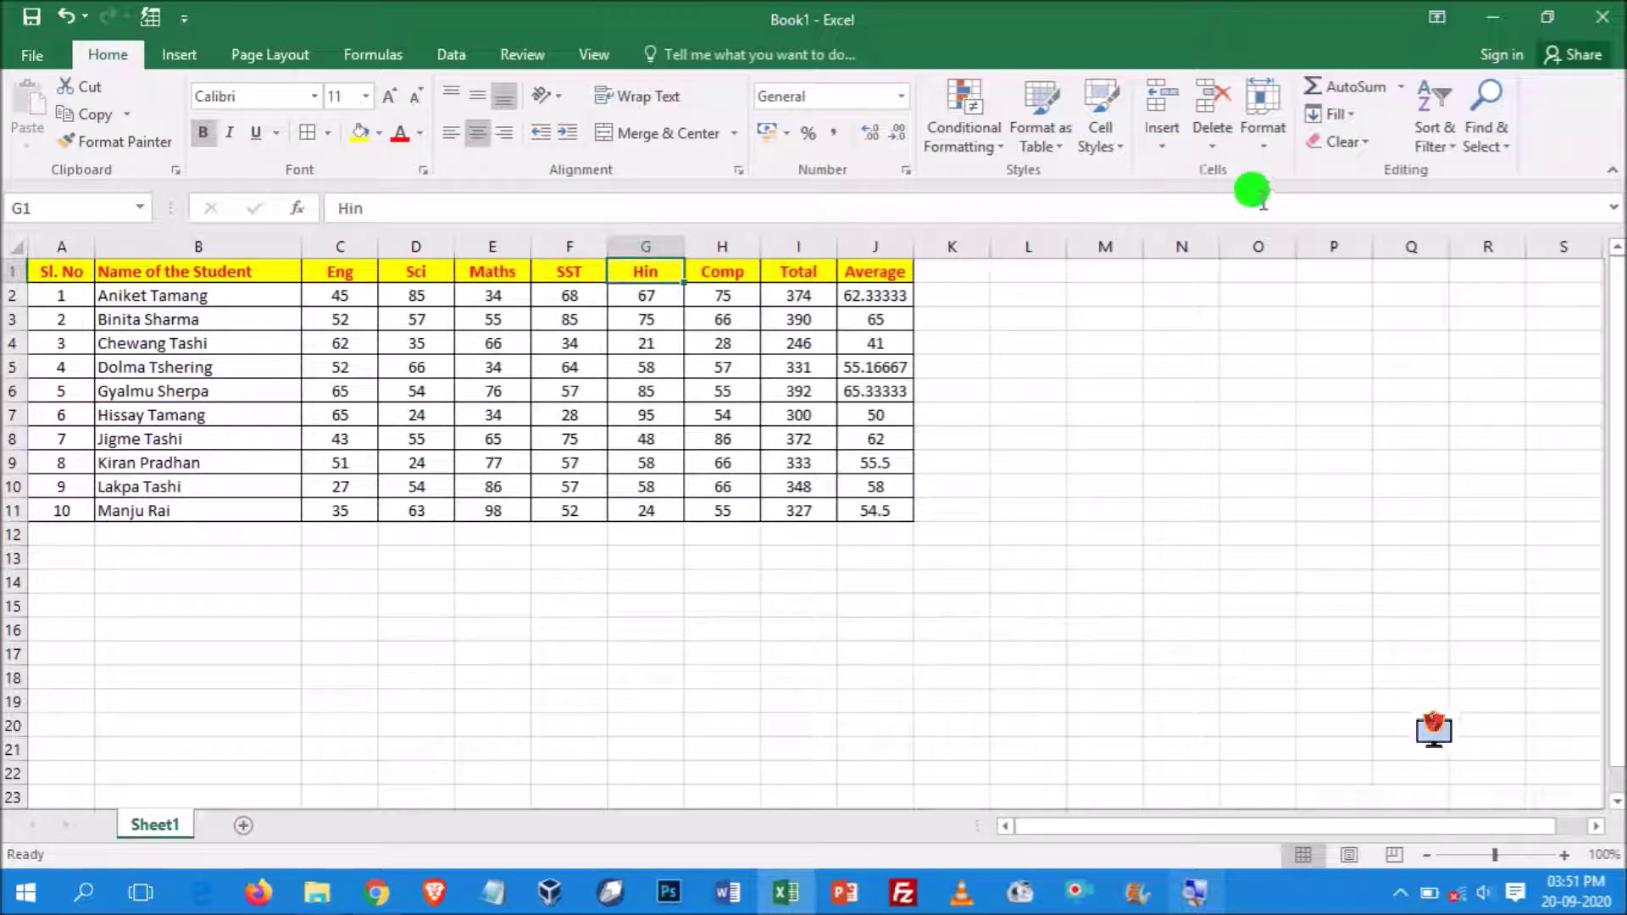
pyautogui.click(1159, 152)
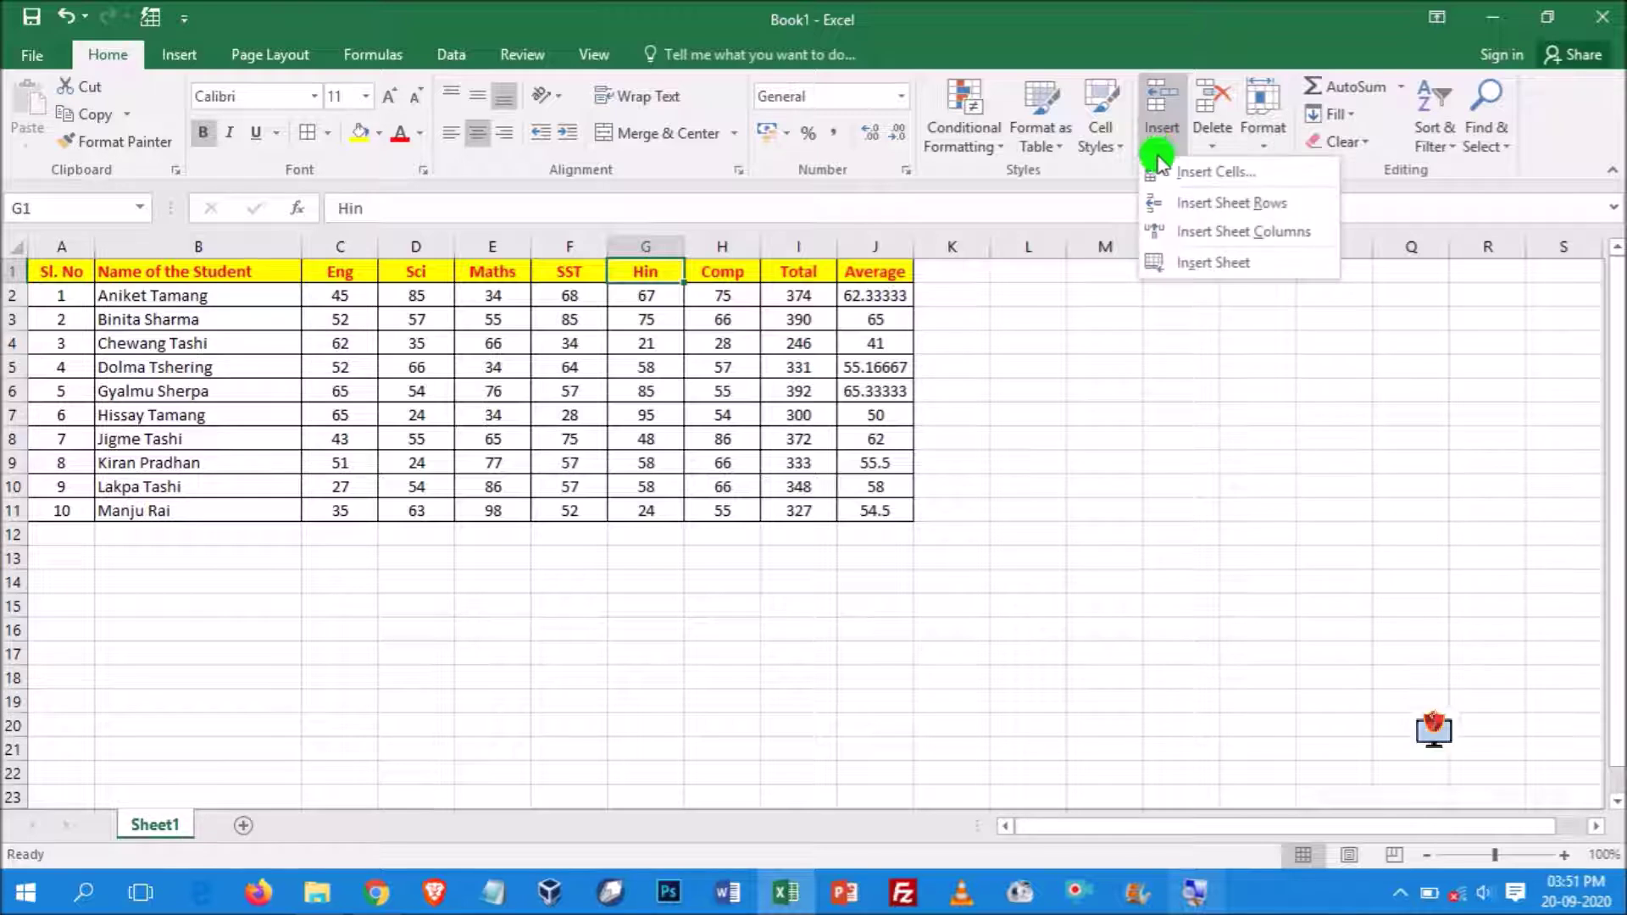
pyautogui.click(1199, 232)
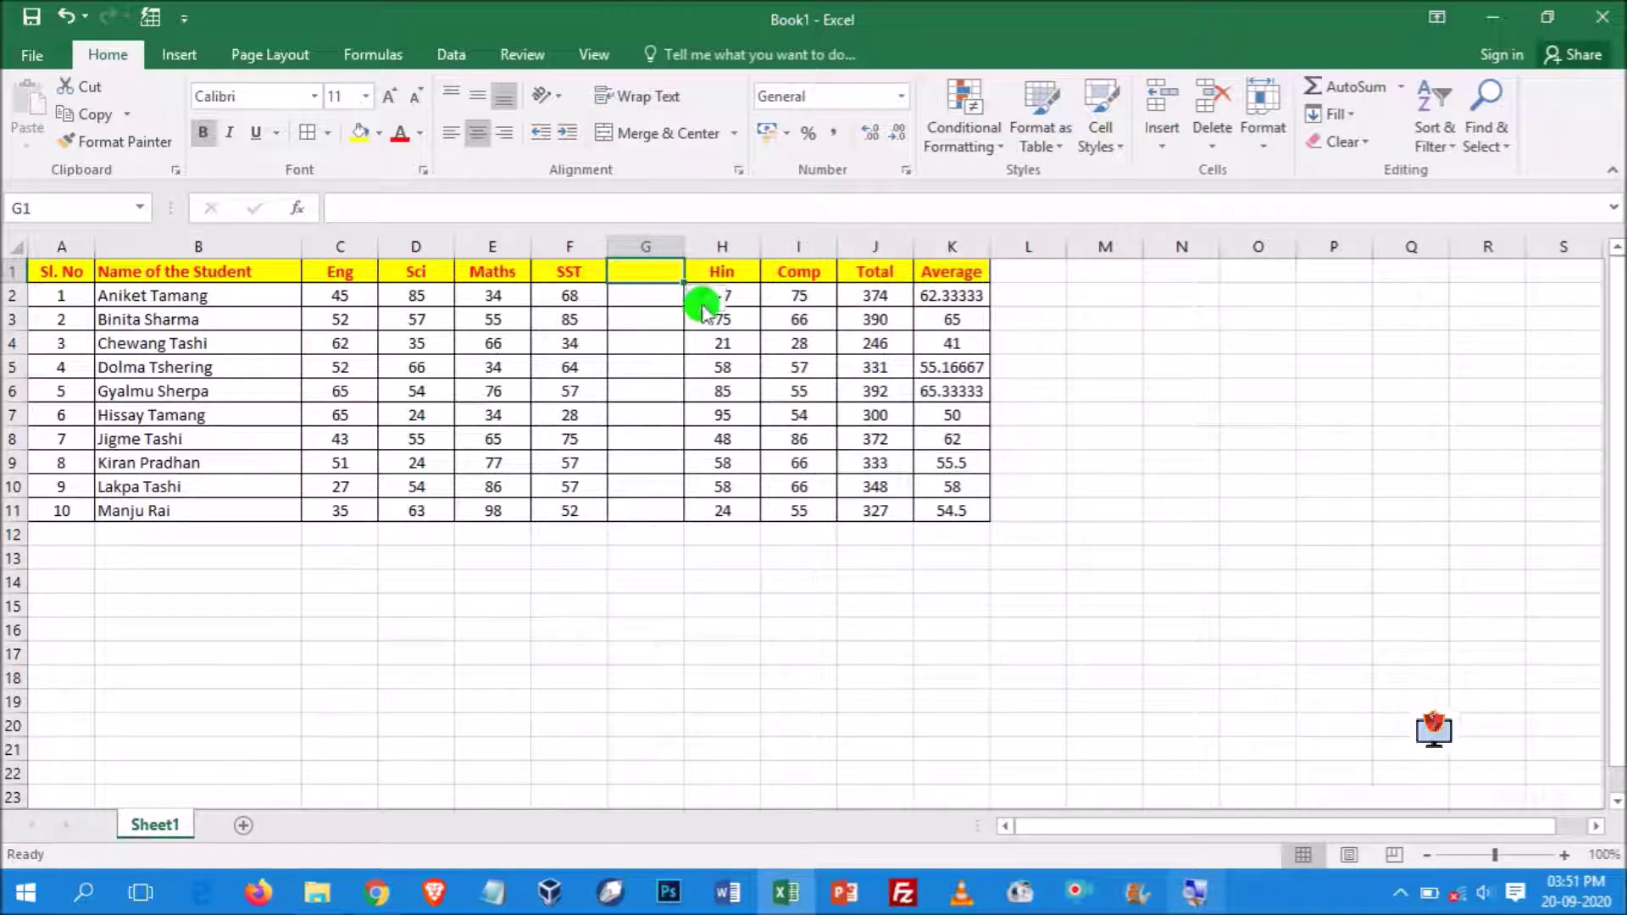
pyautogui.click(724, 320)
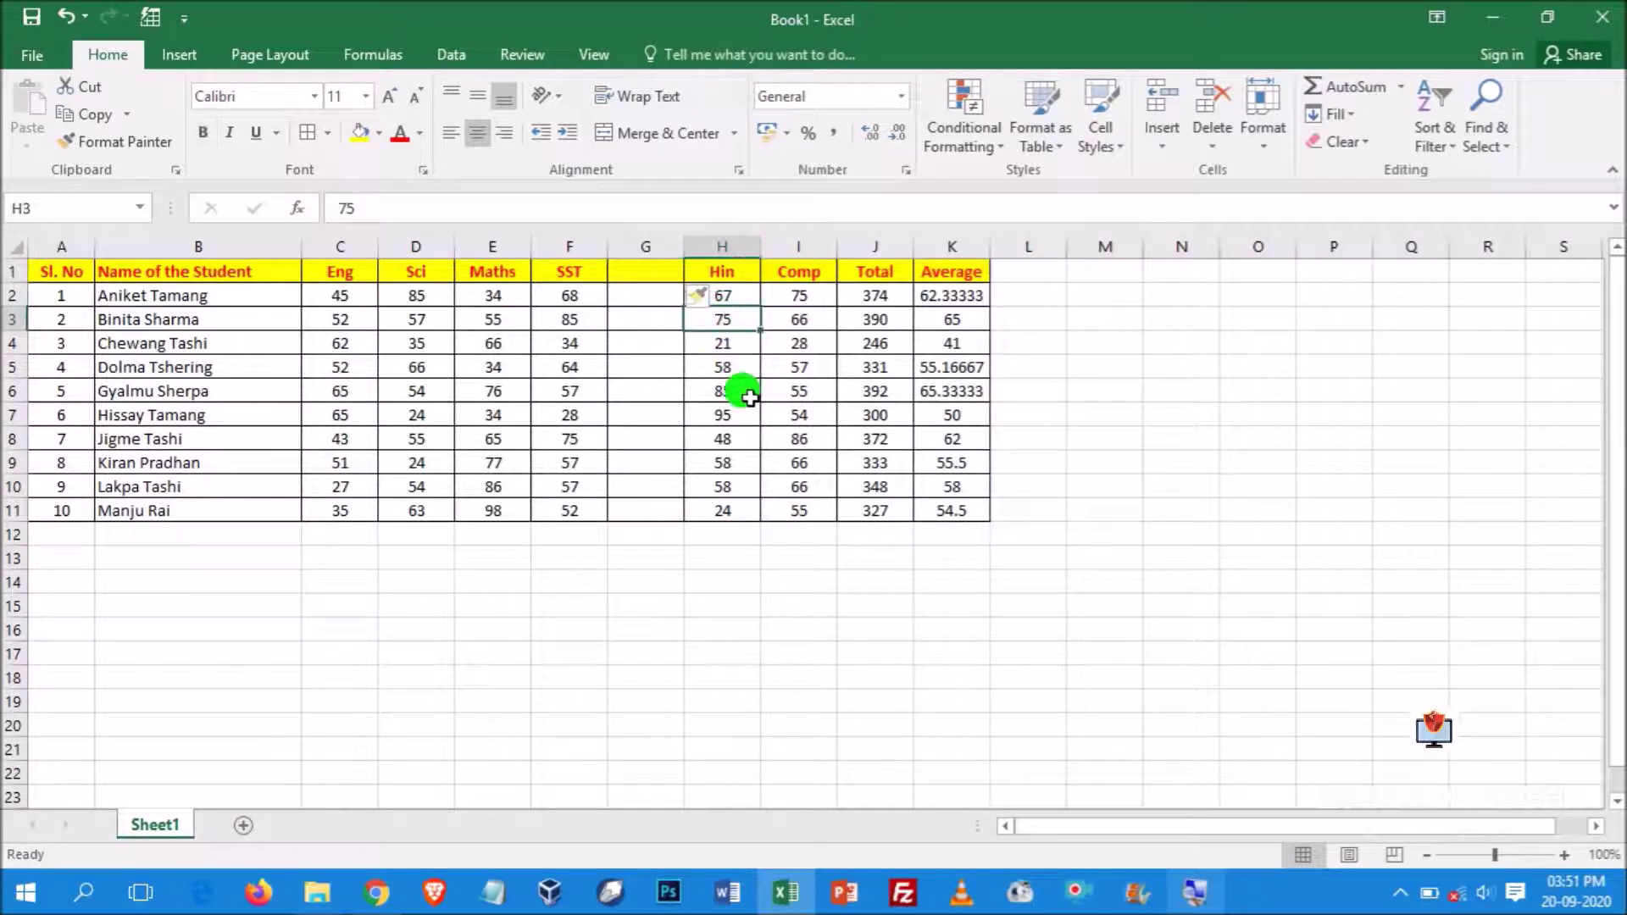
pyautogui.click(570, 294)
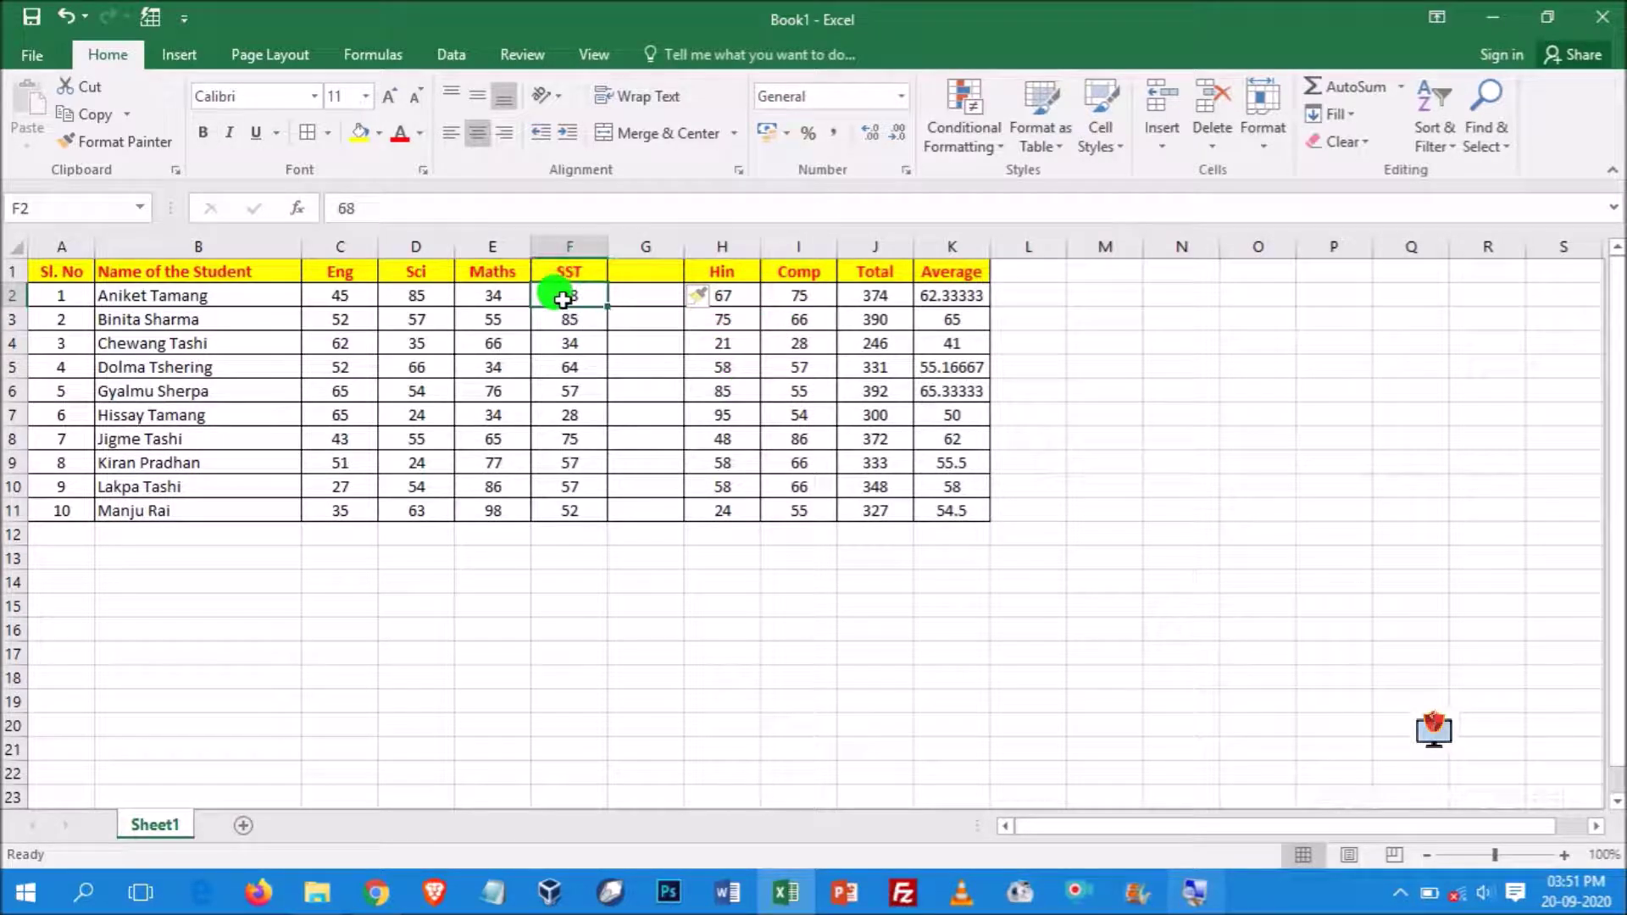
pyautogui.click(1162, 140)
pyautogui.click(1186, 229)
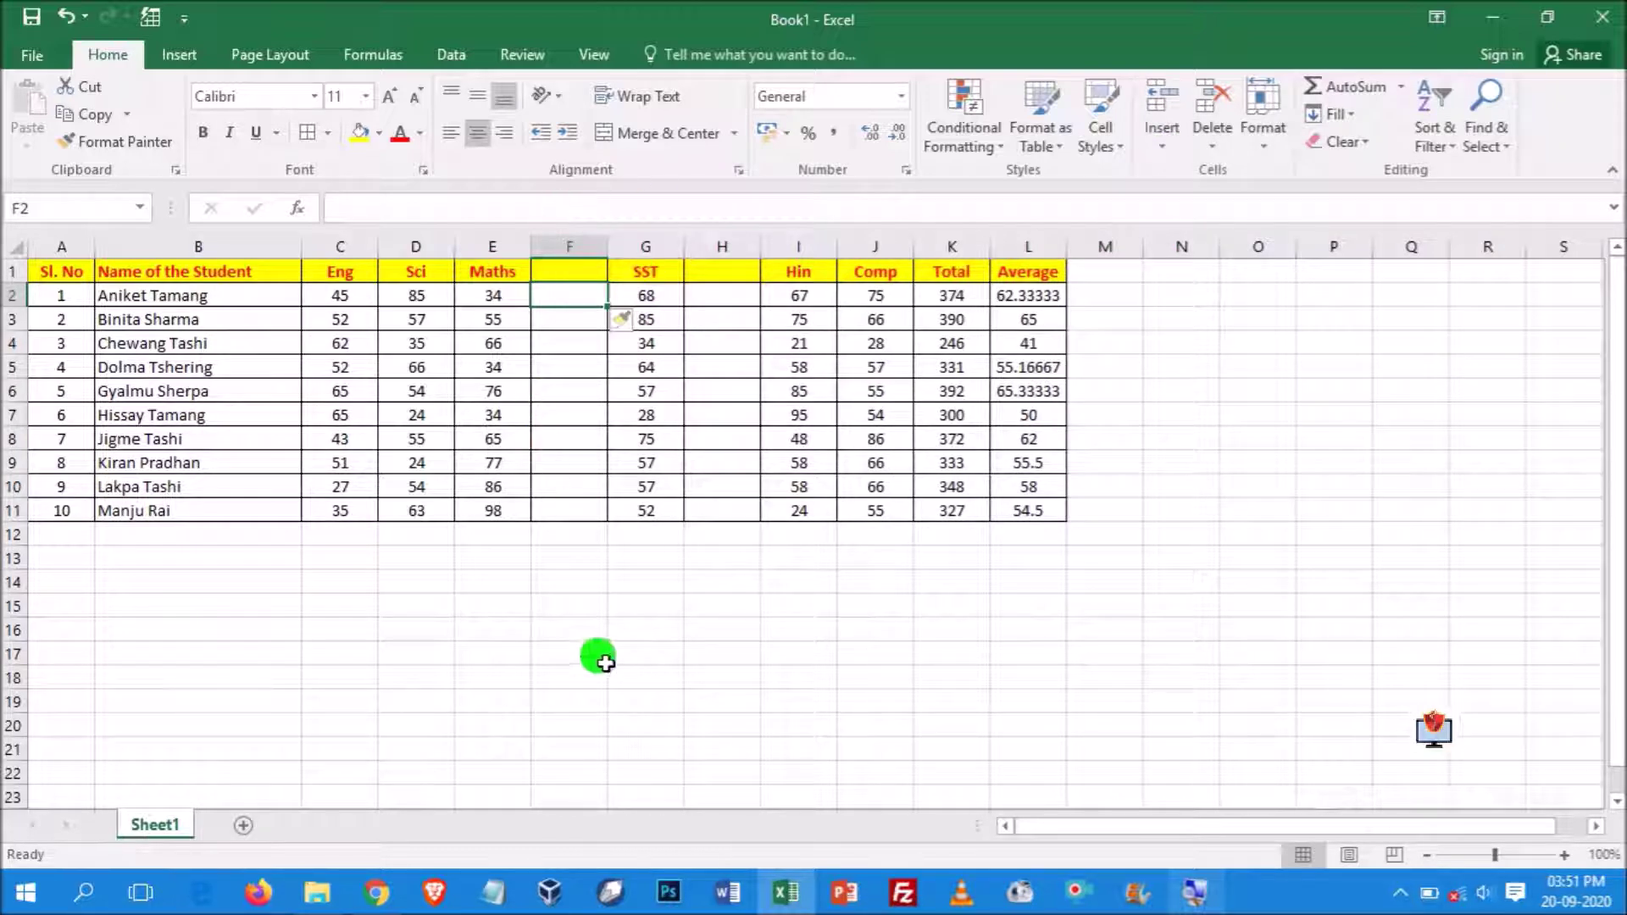
pyautogui.hotkey('ctrl', 'z')
pyautogui.hotkey('ctrl', 'z')
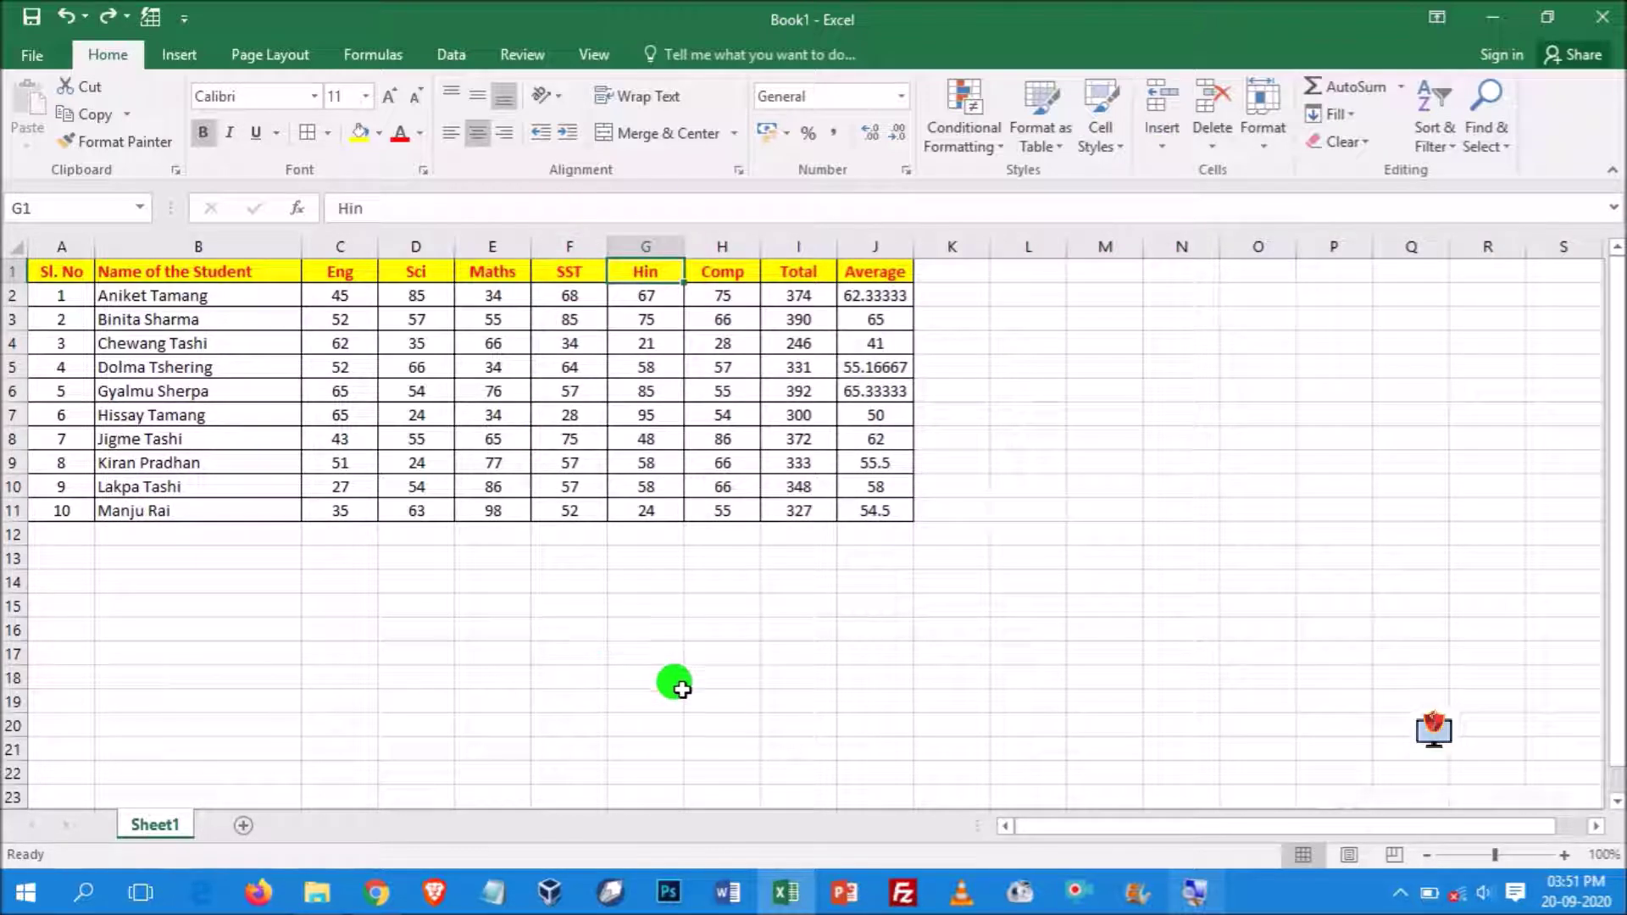
pyautogui.click(758, 674)
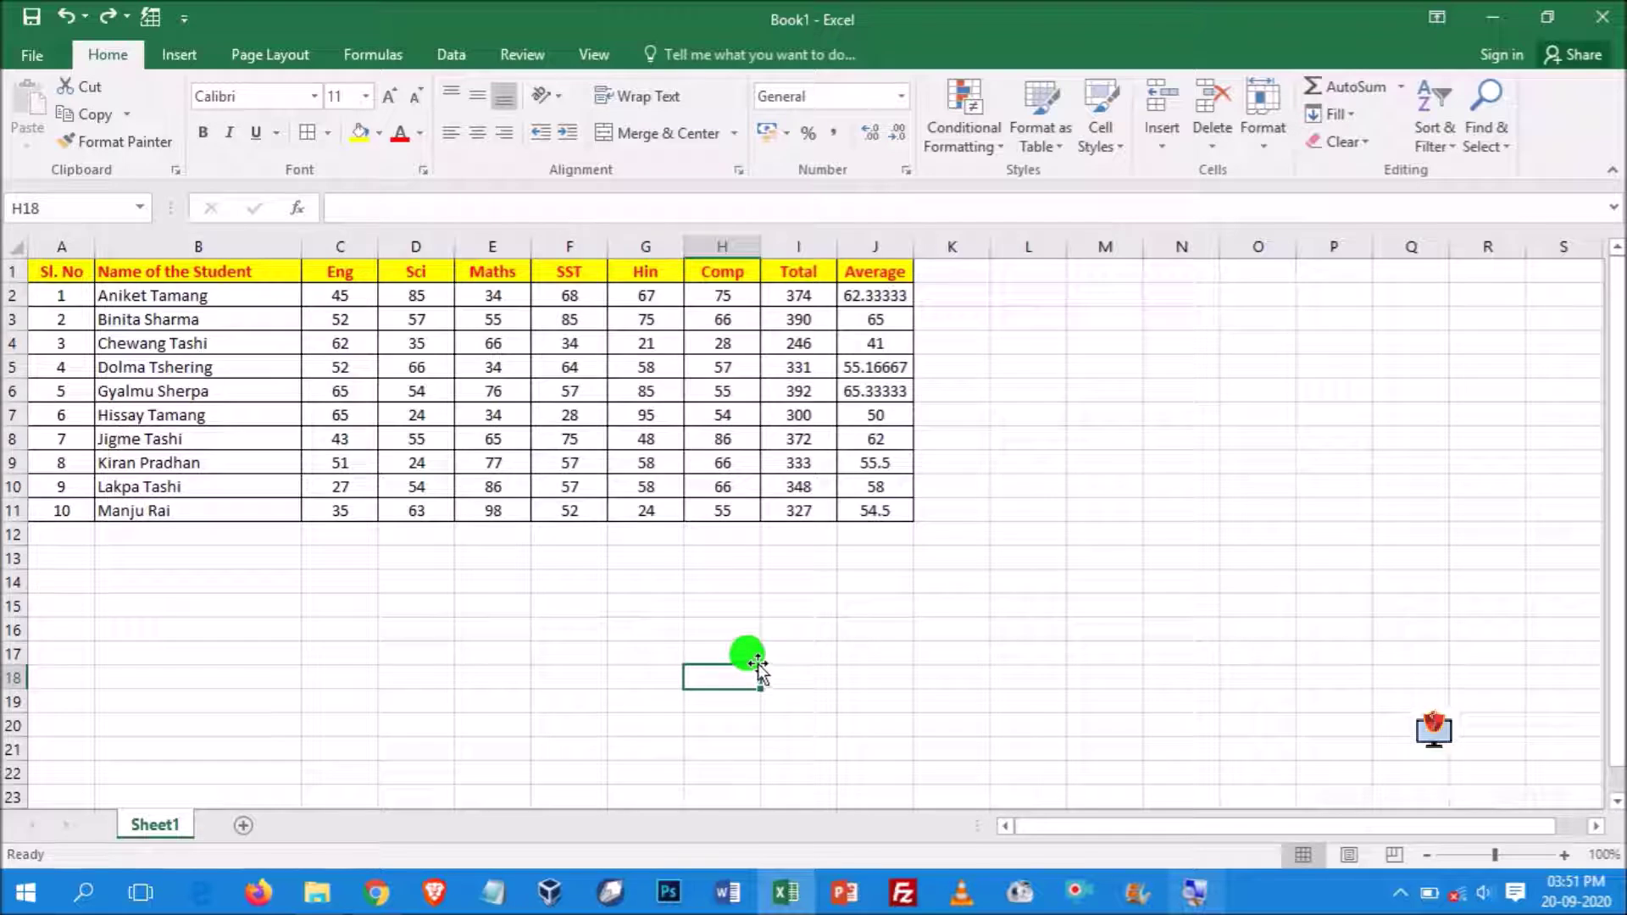
pyautogui.click(638, 247)
pyautogui.rightClick(638, 246)
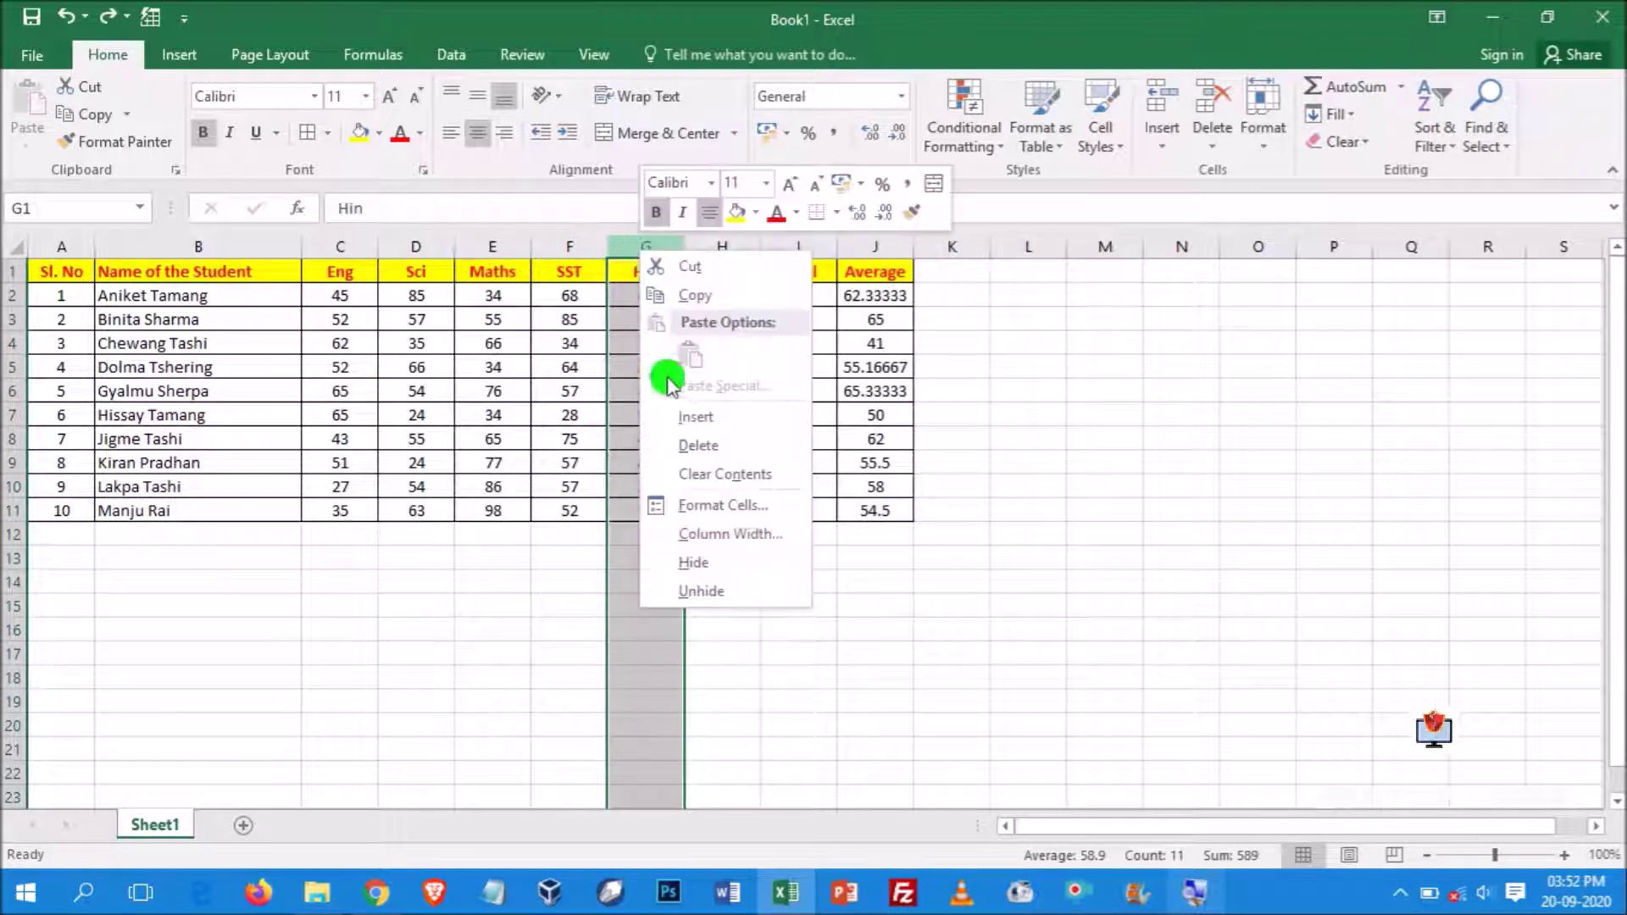
pyautogui.click(695, 419)
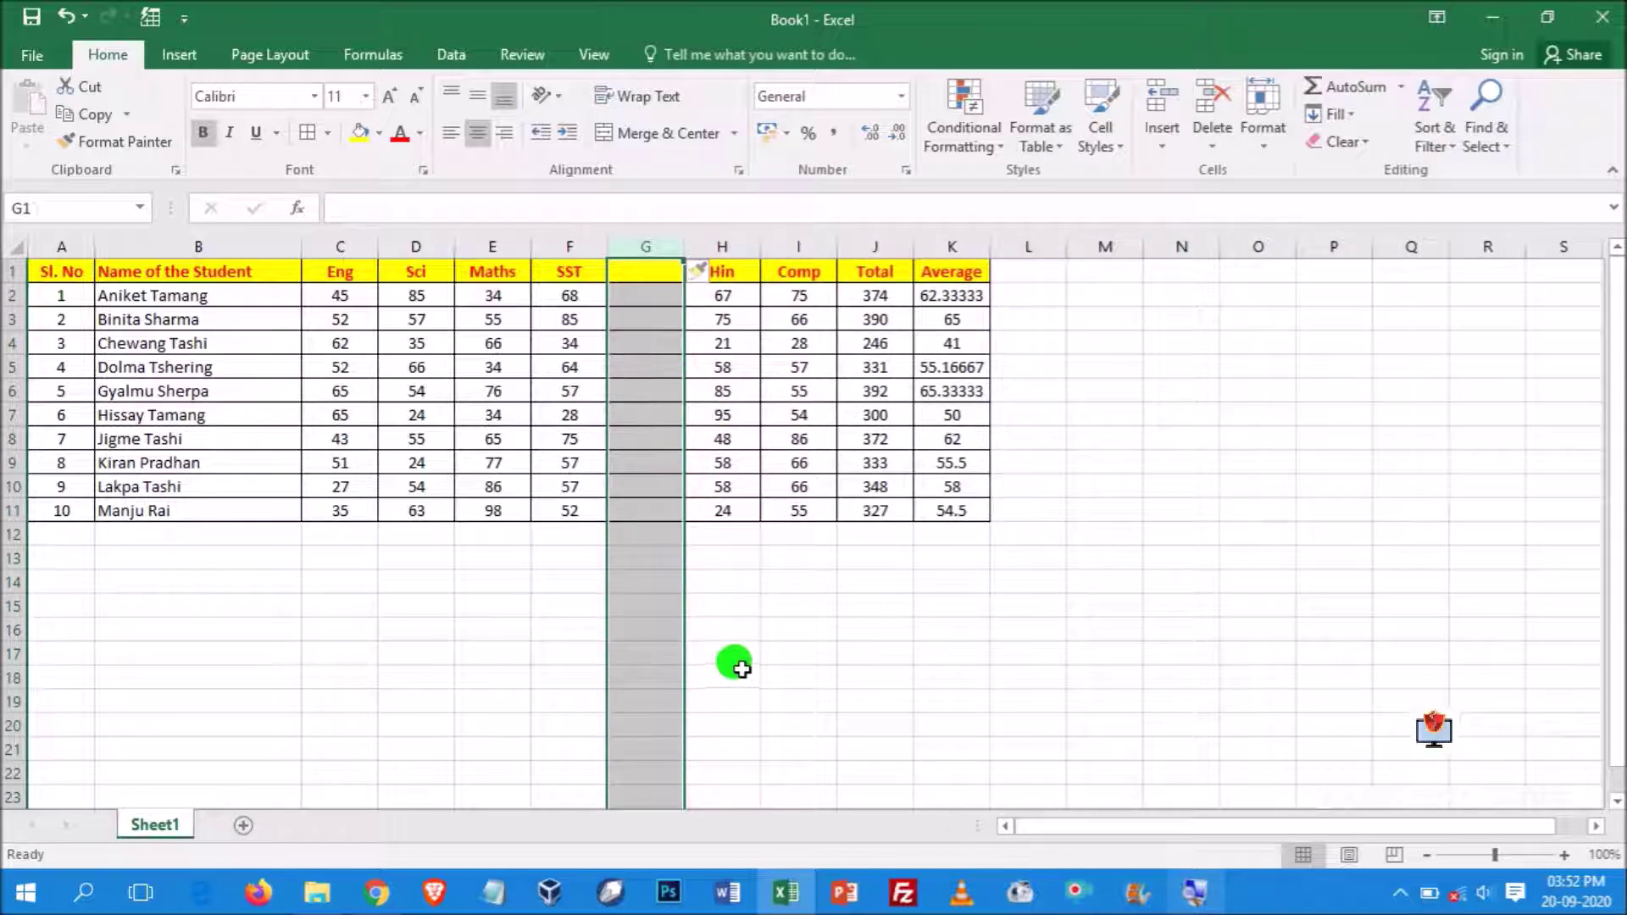
pyautogui.hotkey('ctrl', 'z')
pyautogui.click(881, 702)
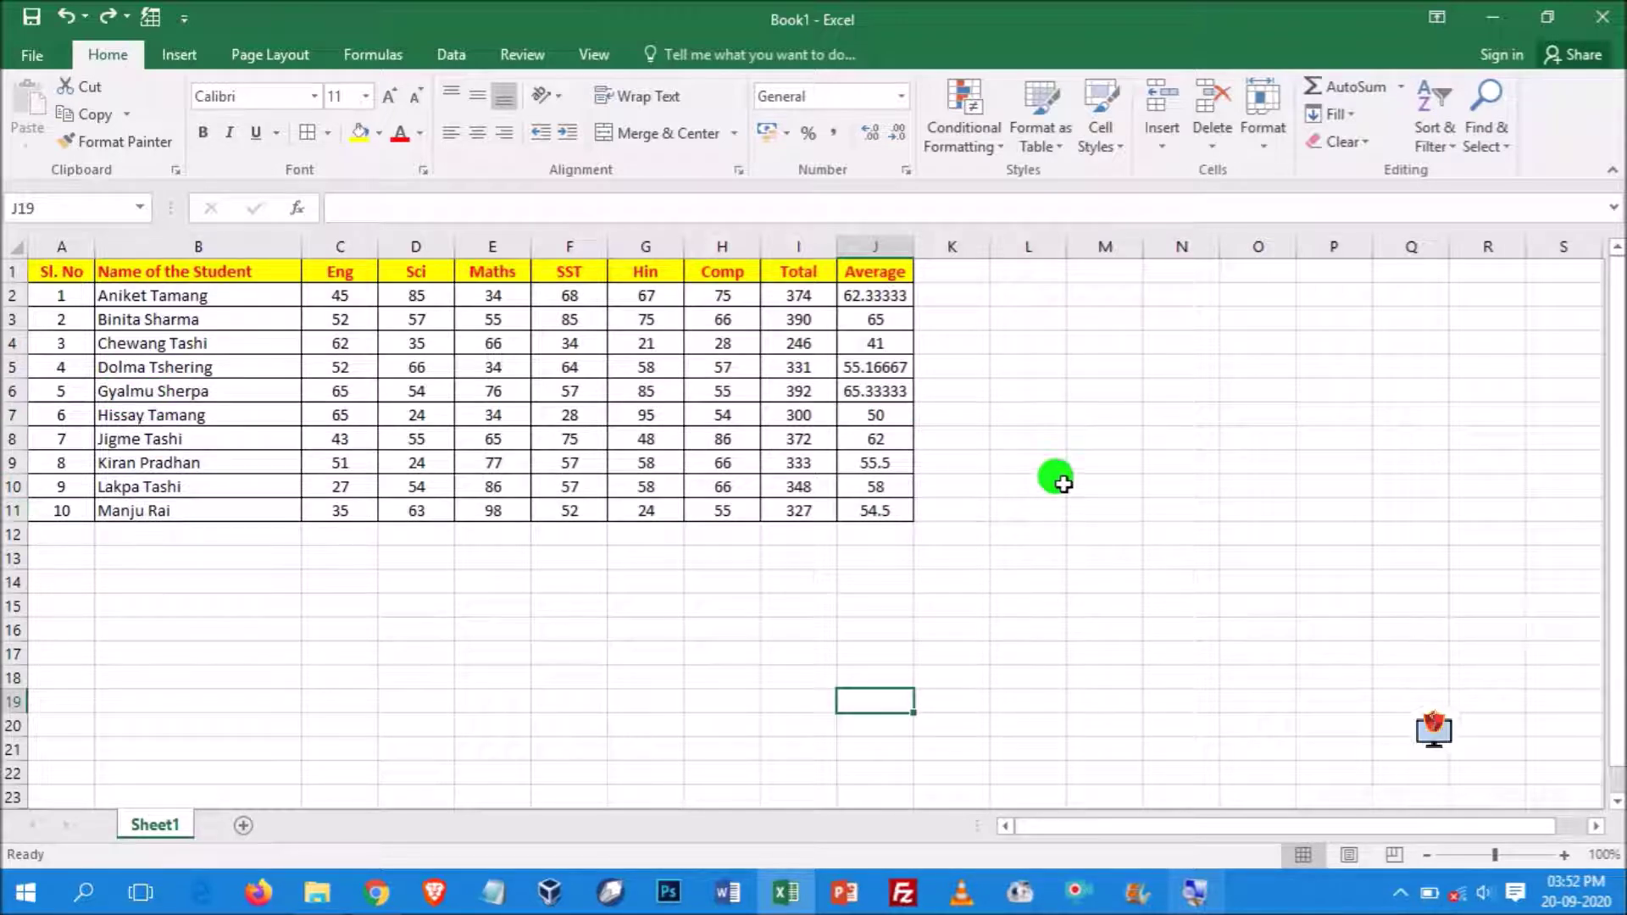
# Inspect row 7's name, marks and average formula
pyautogui.click(96, 414)
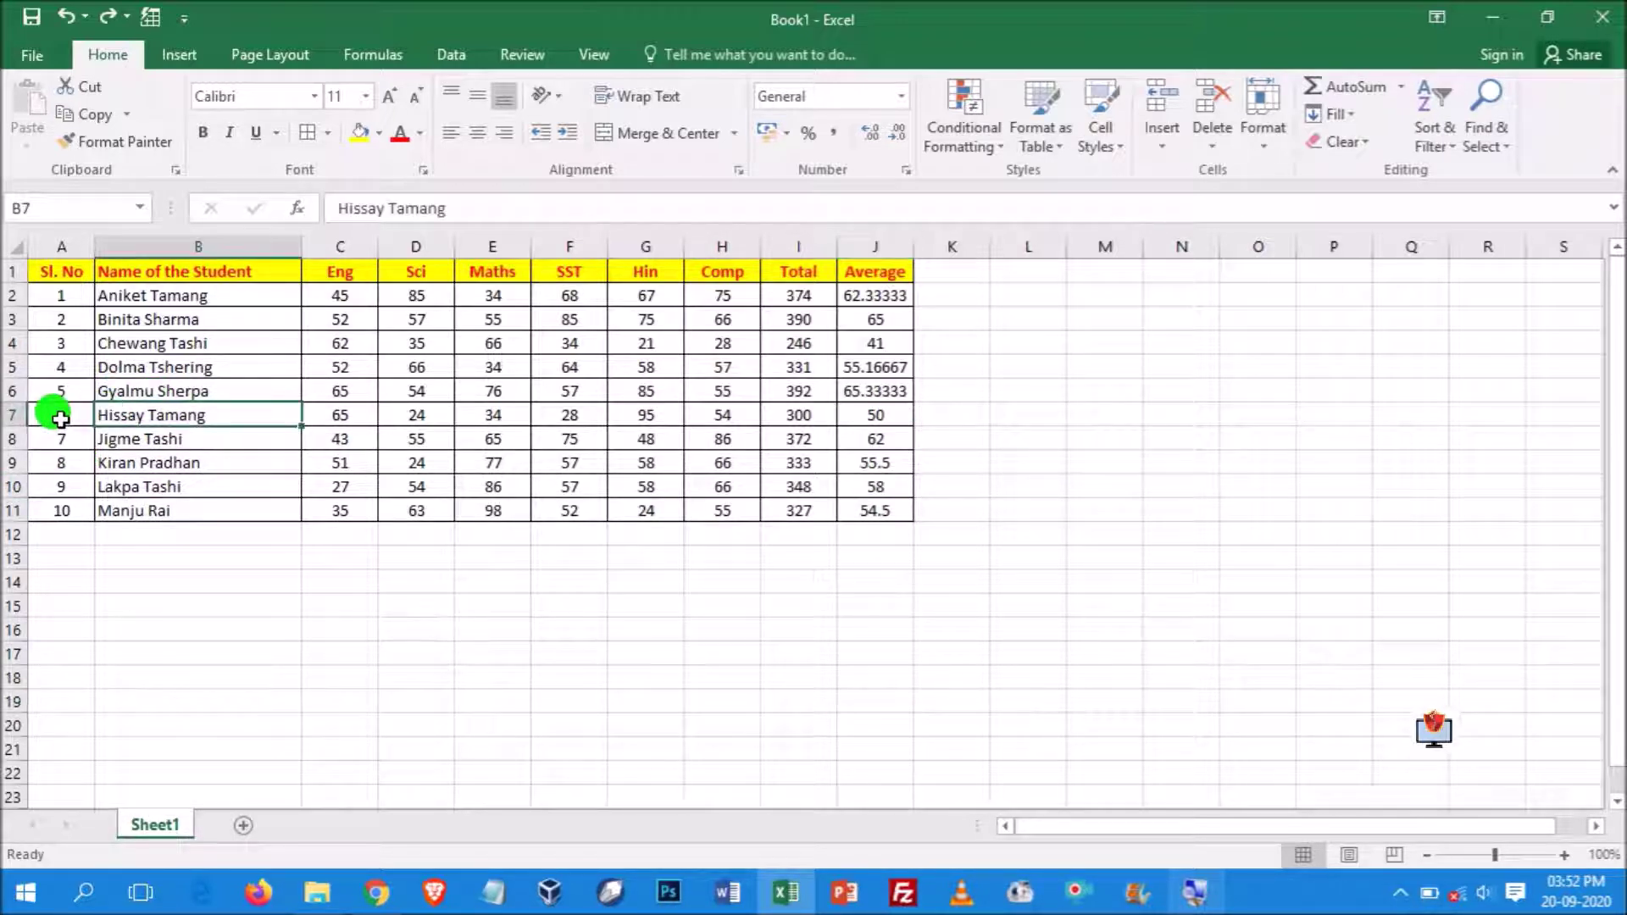
pyautogui.click(12, 415)
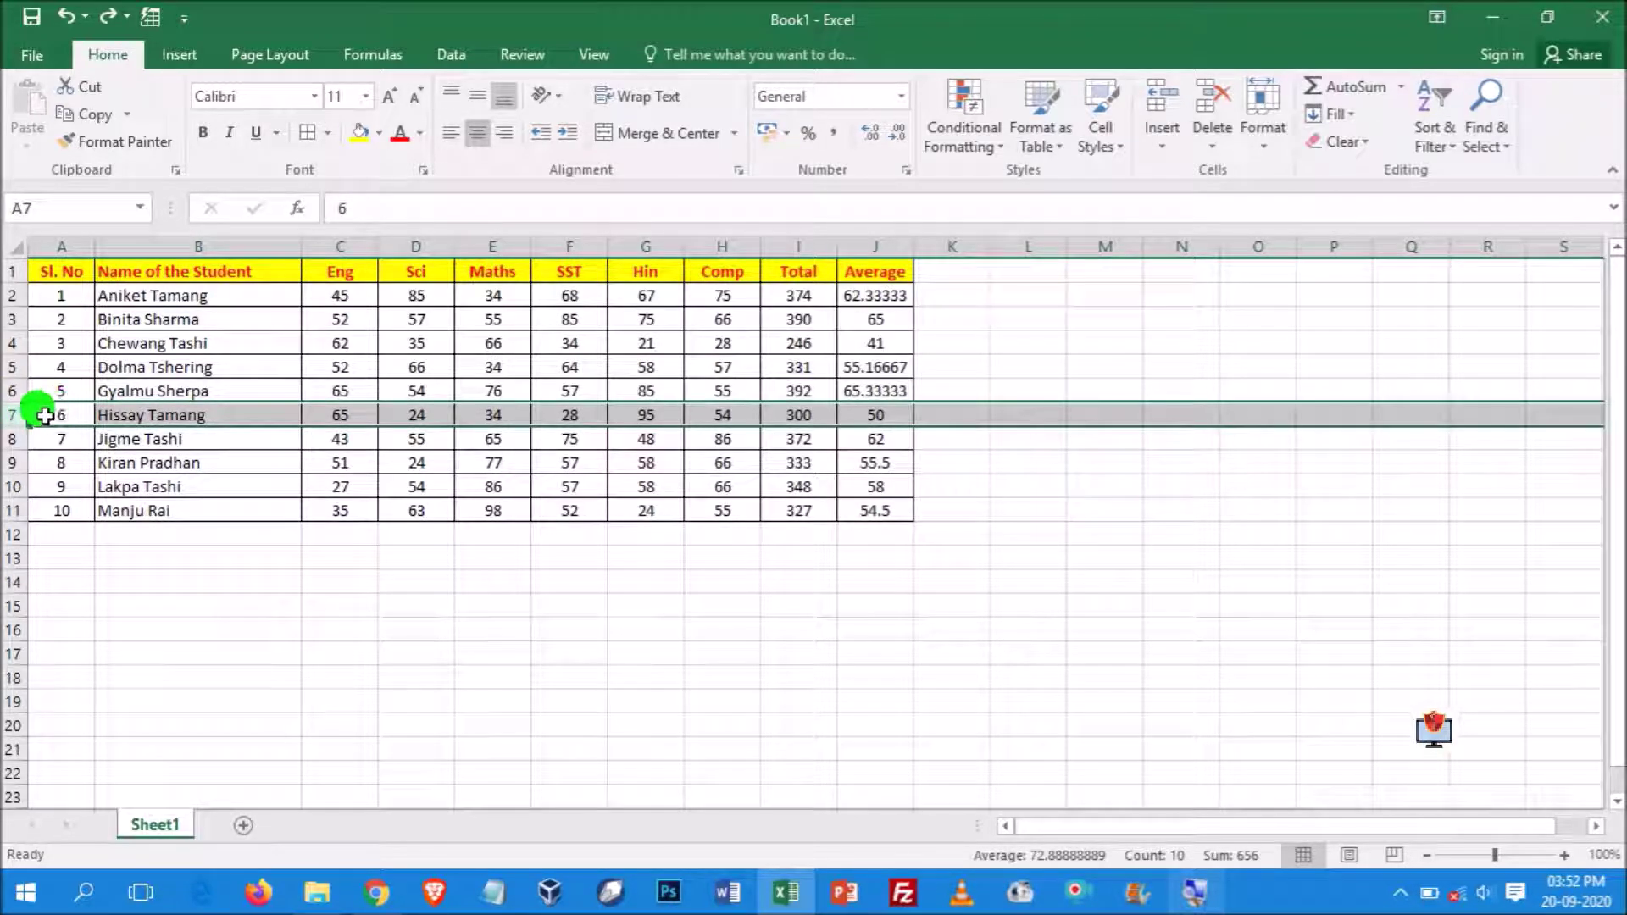
pyautogui.click(127, 415)
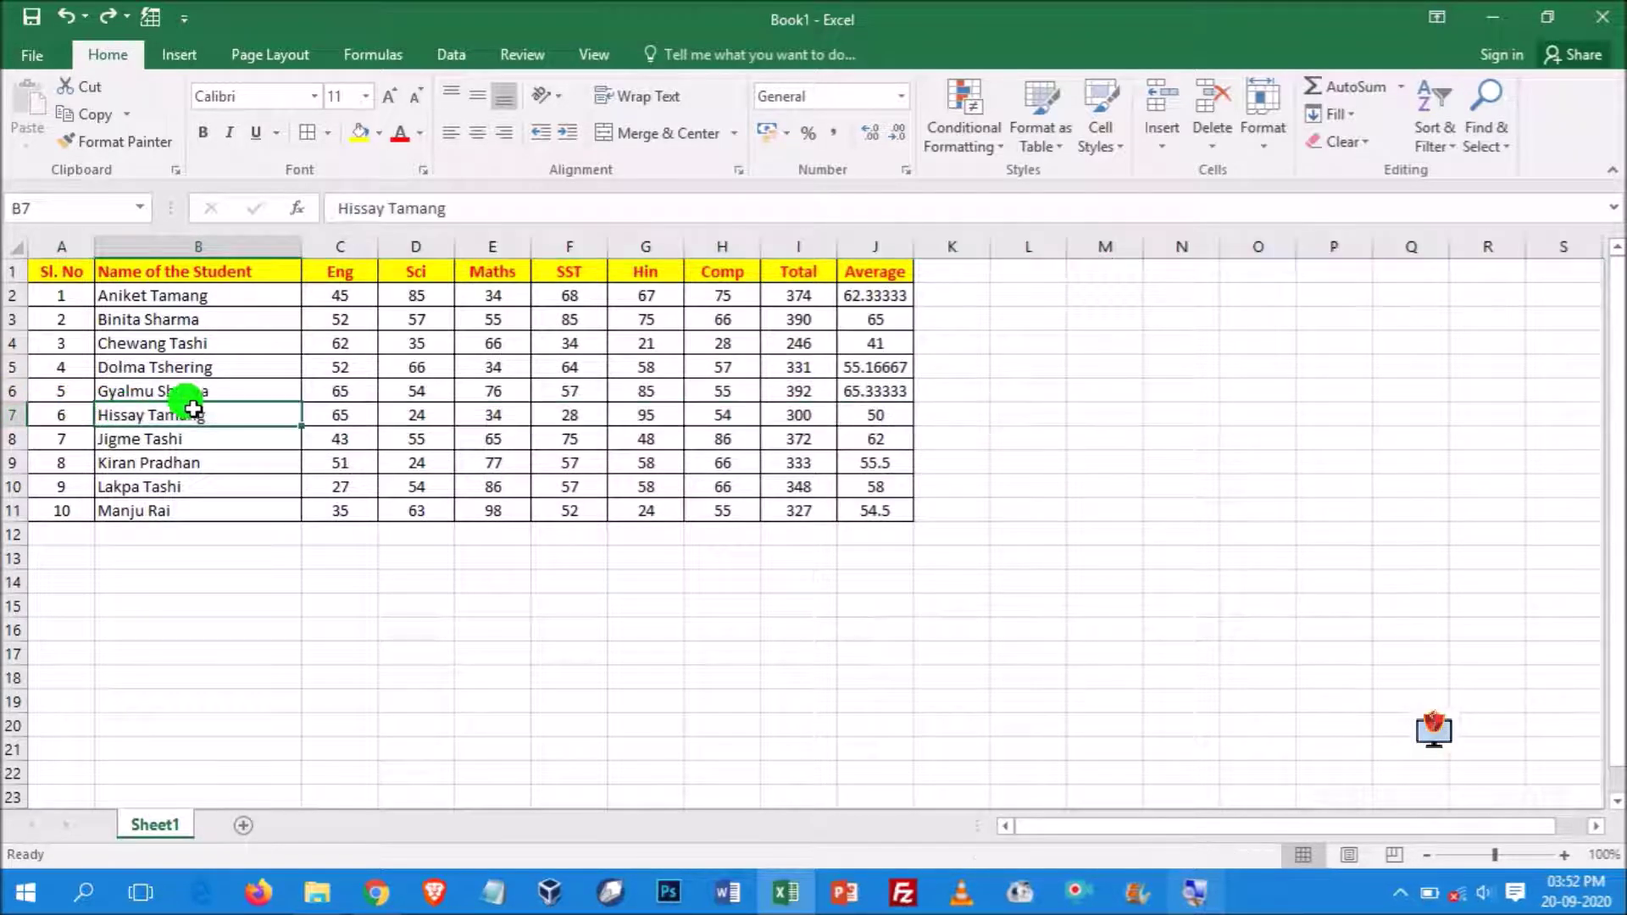
pyautogui.click(570, 414)
pyautogui.click(723, 415)
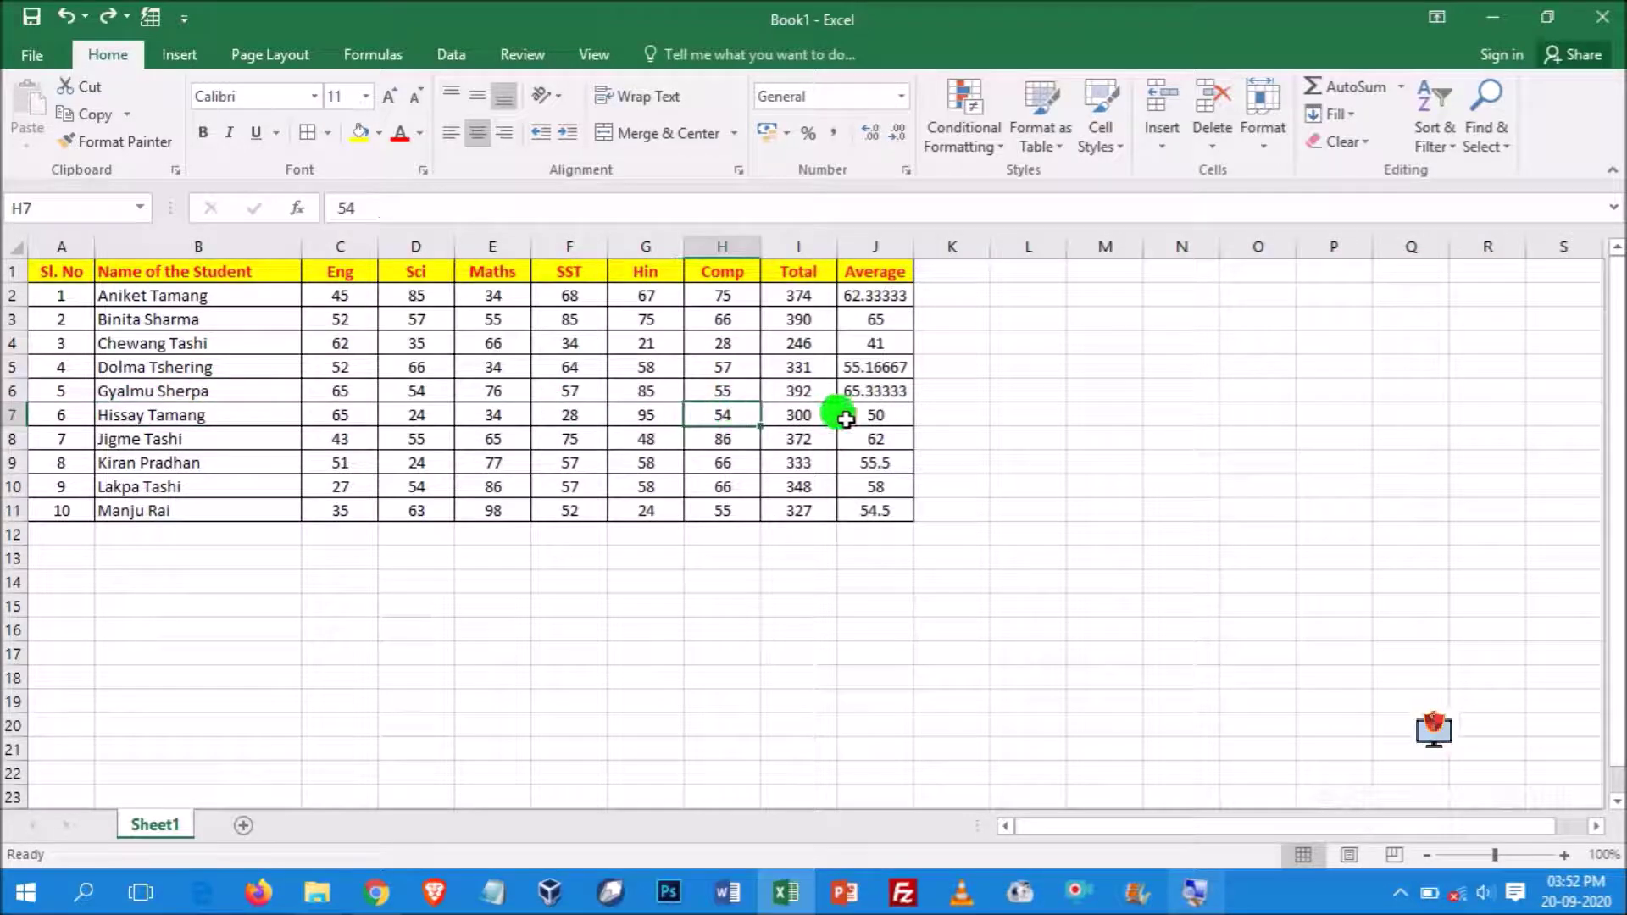
pyautogui.click(887, 416)
pyautogui.click(329, 414)
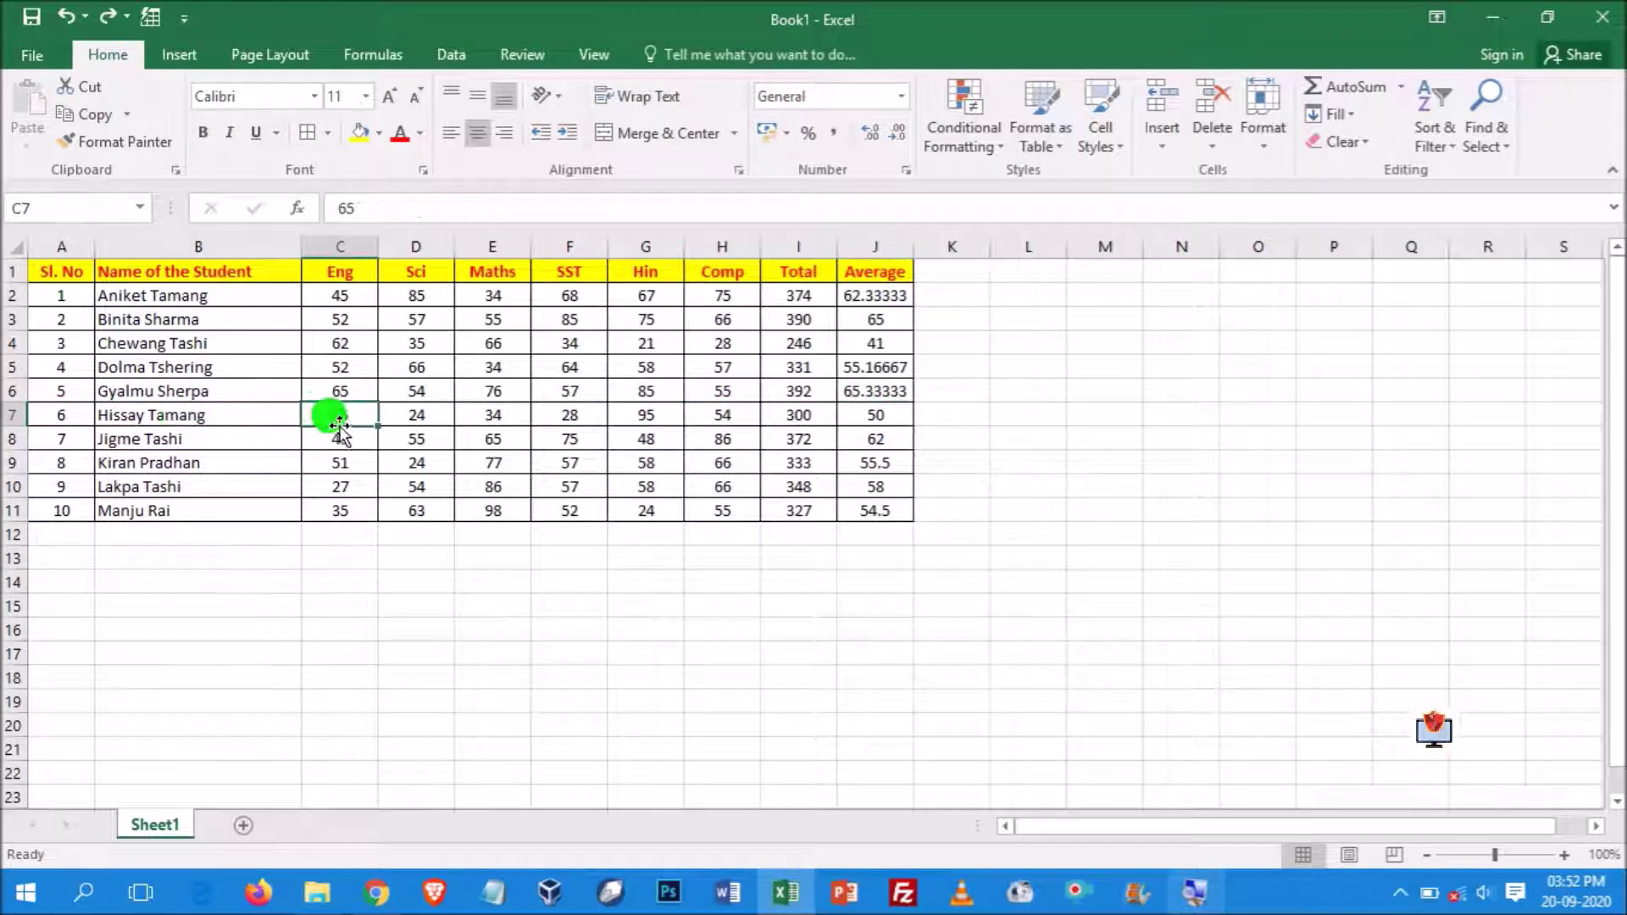
# Insert a blank row at row 7 through the row's shortcut menu
pyautogui.click(1171, 151)
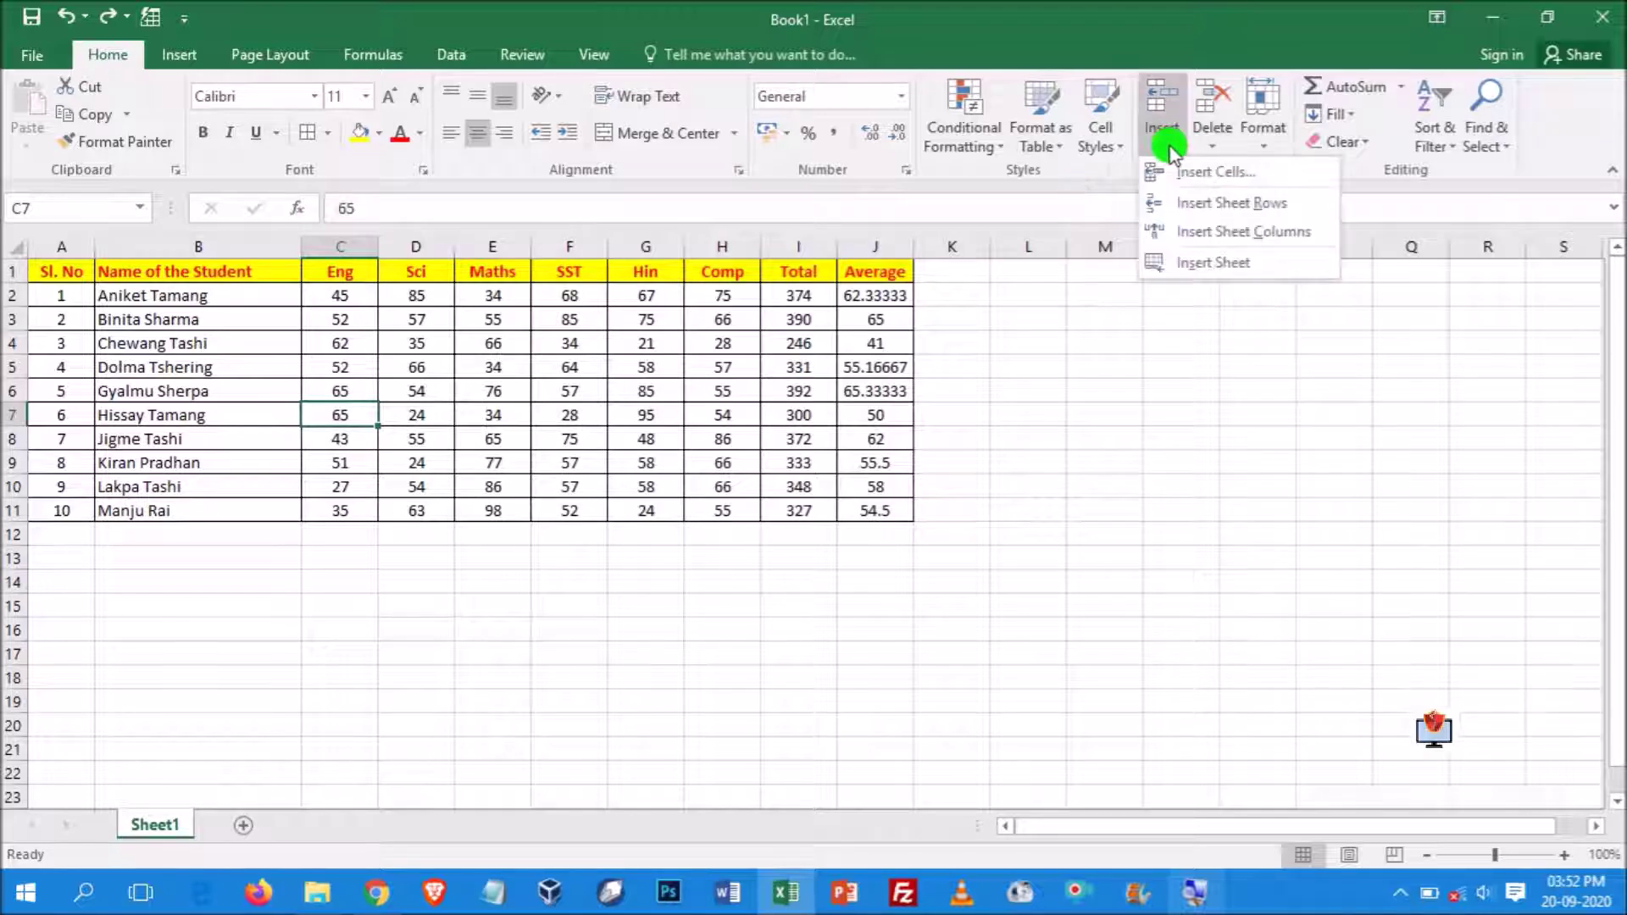
pyautogui.click(1225, 204)
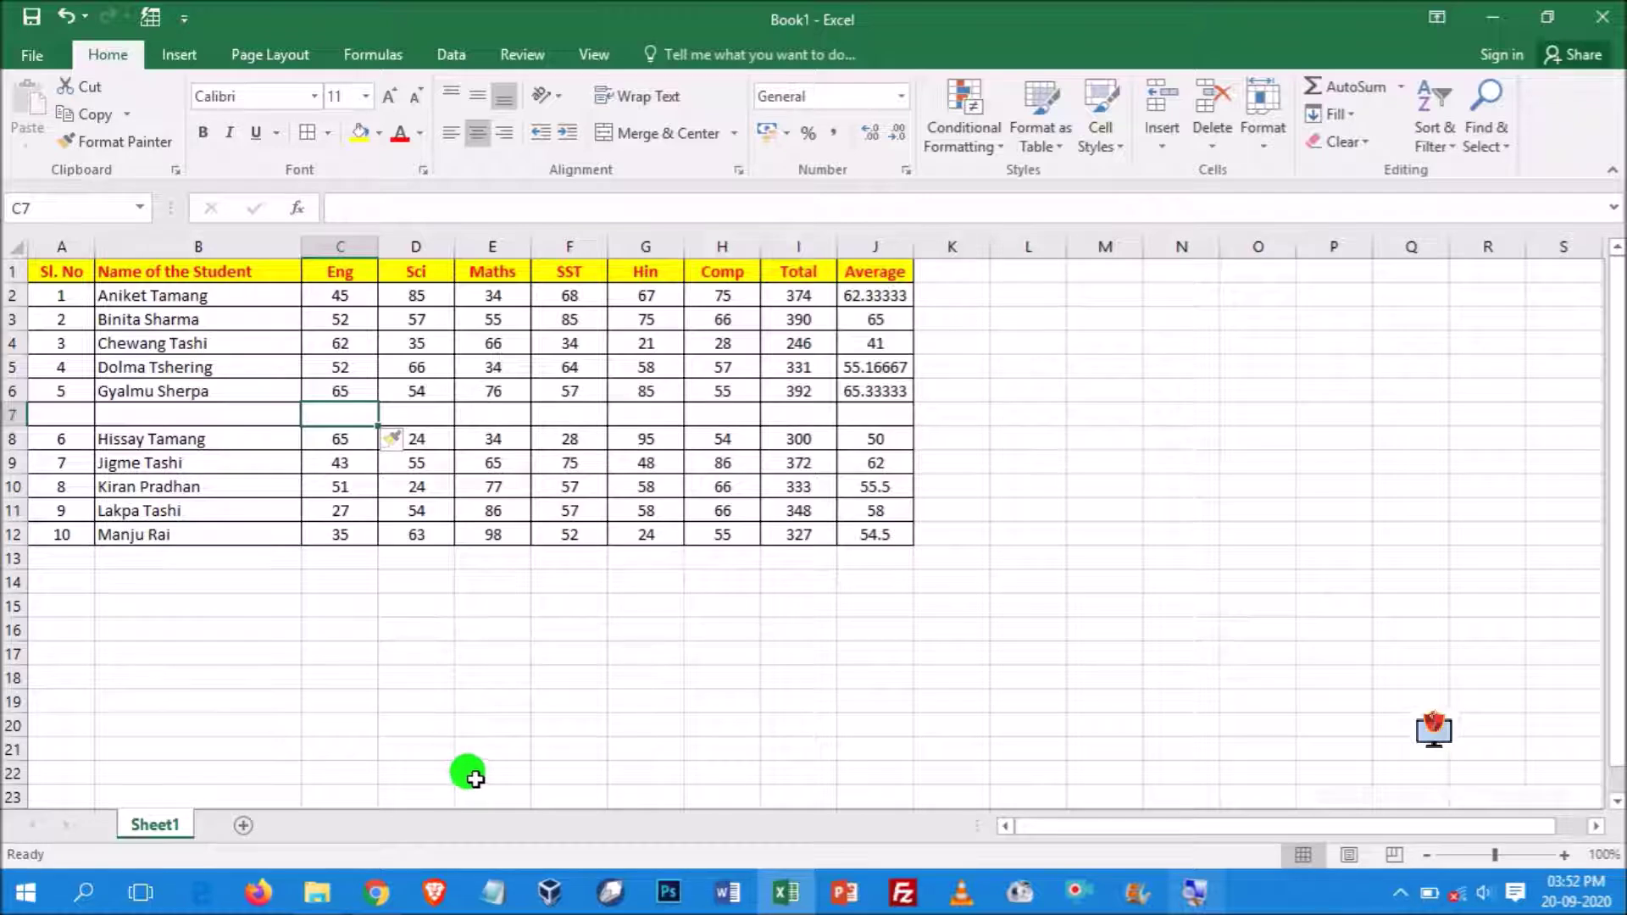
pyautogui.hotkey('ctrl', 'z')
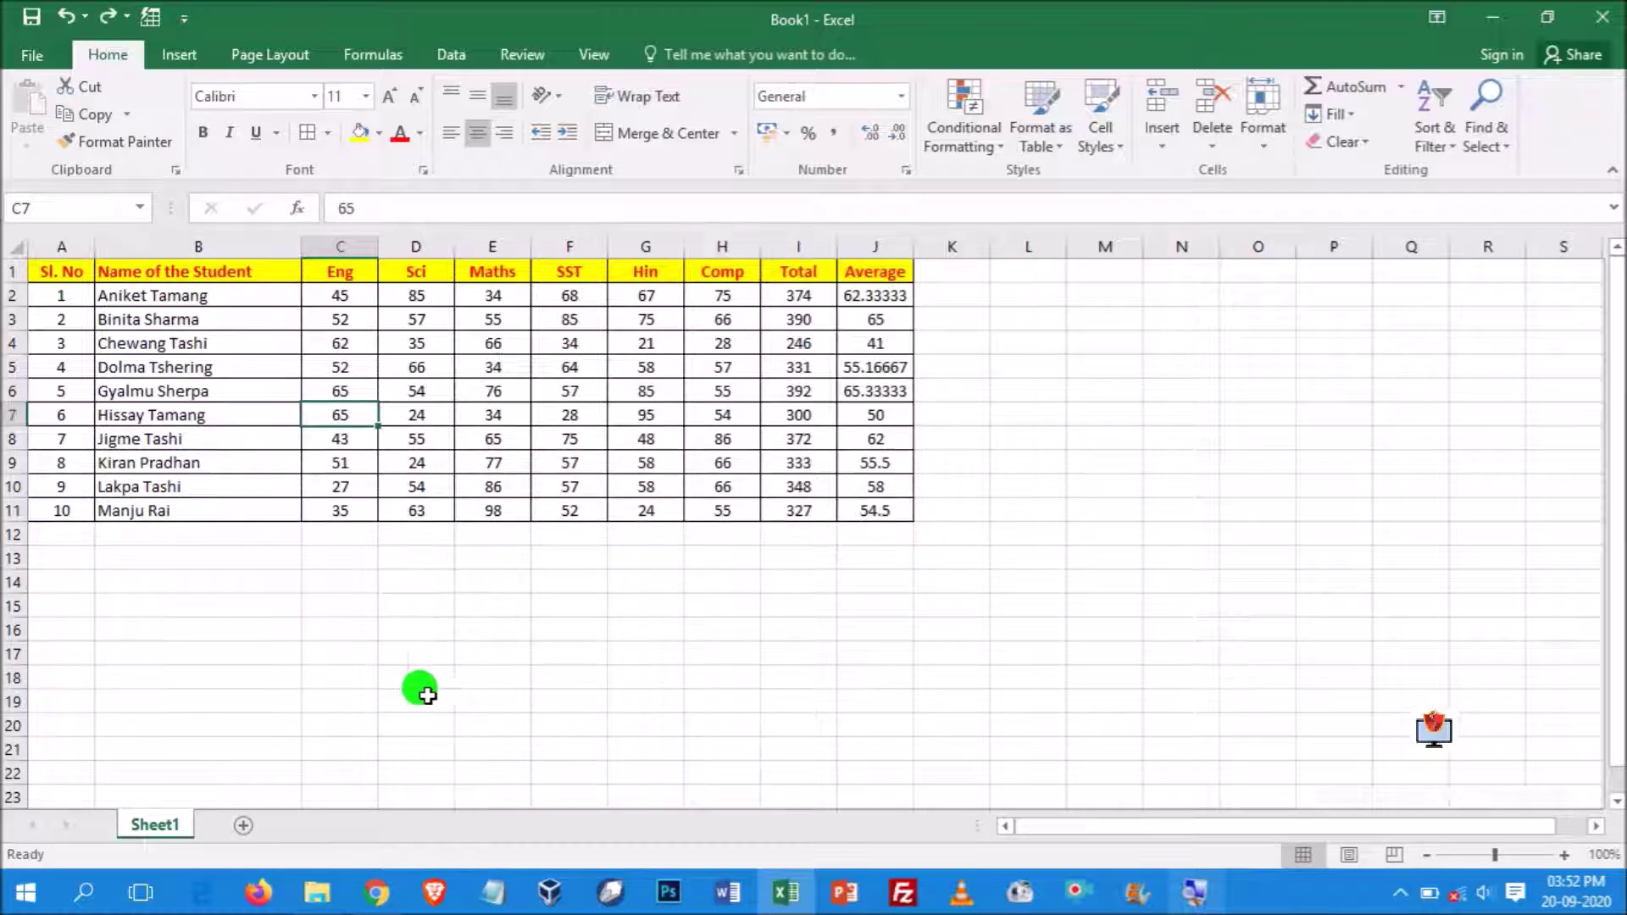
pyautogui.click(4, 414)
pyautogui.rightClick(4, 413)
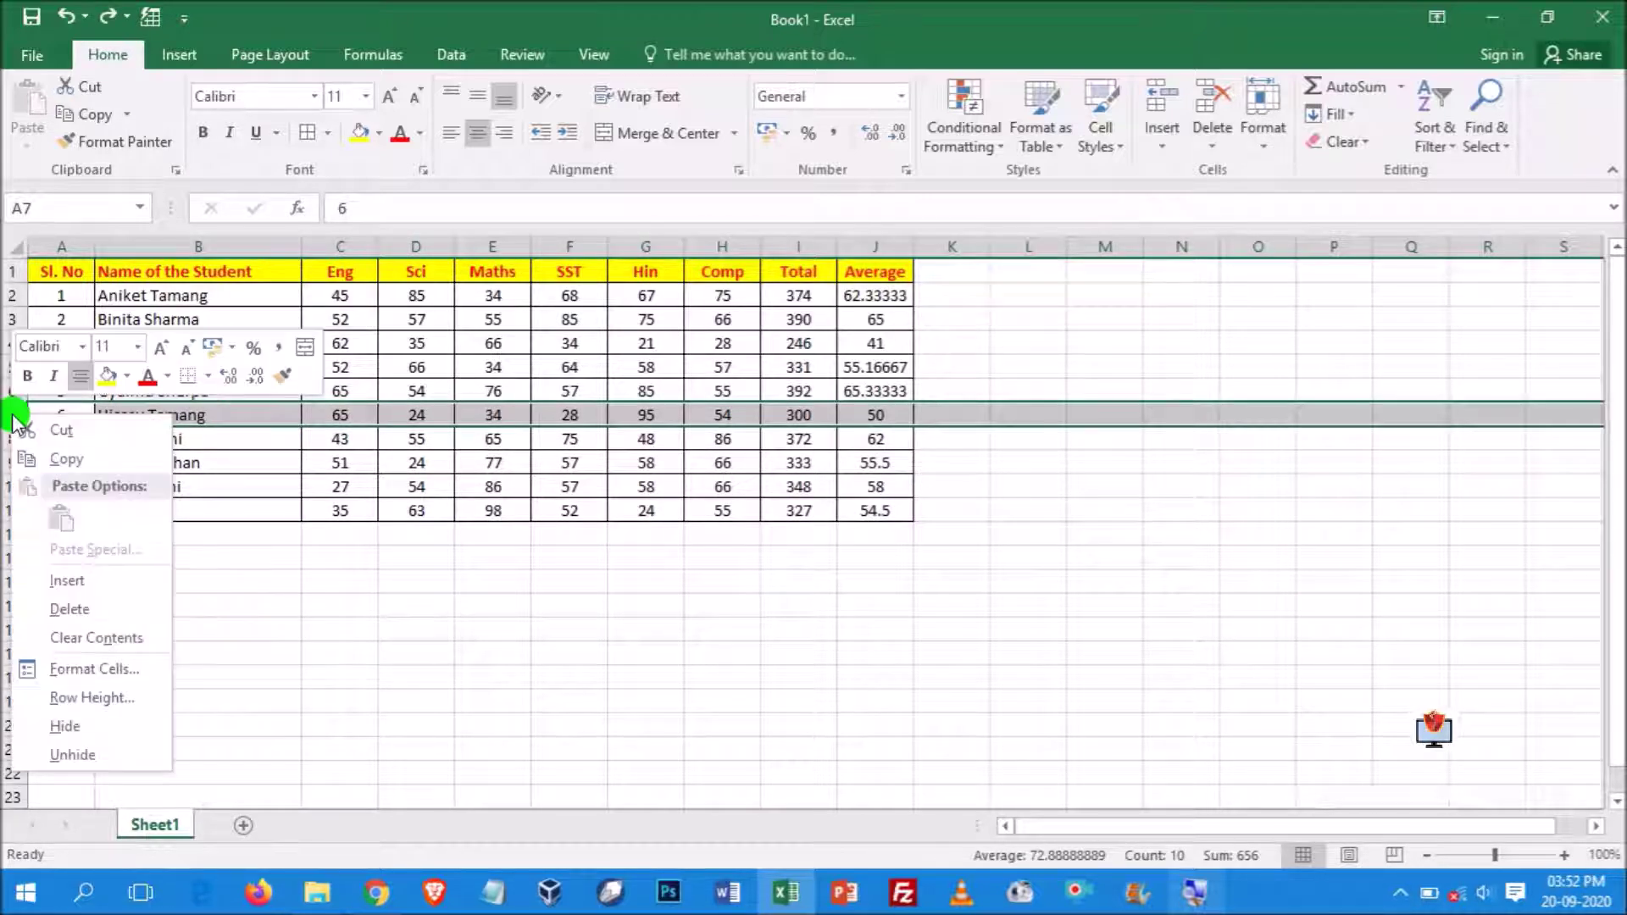
pyautogui.click(60, 578)
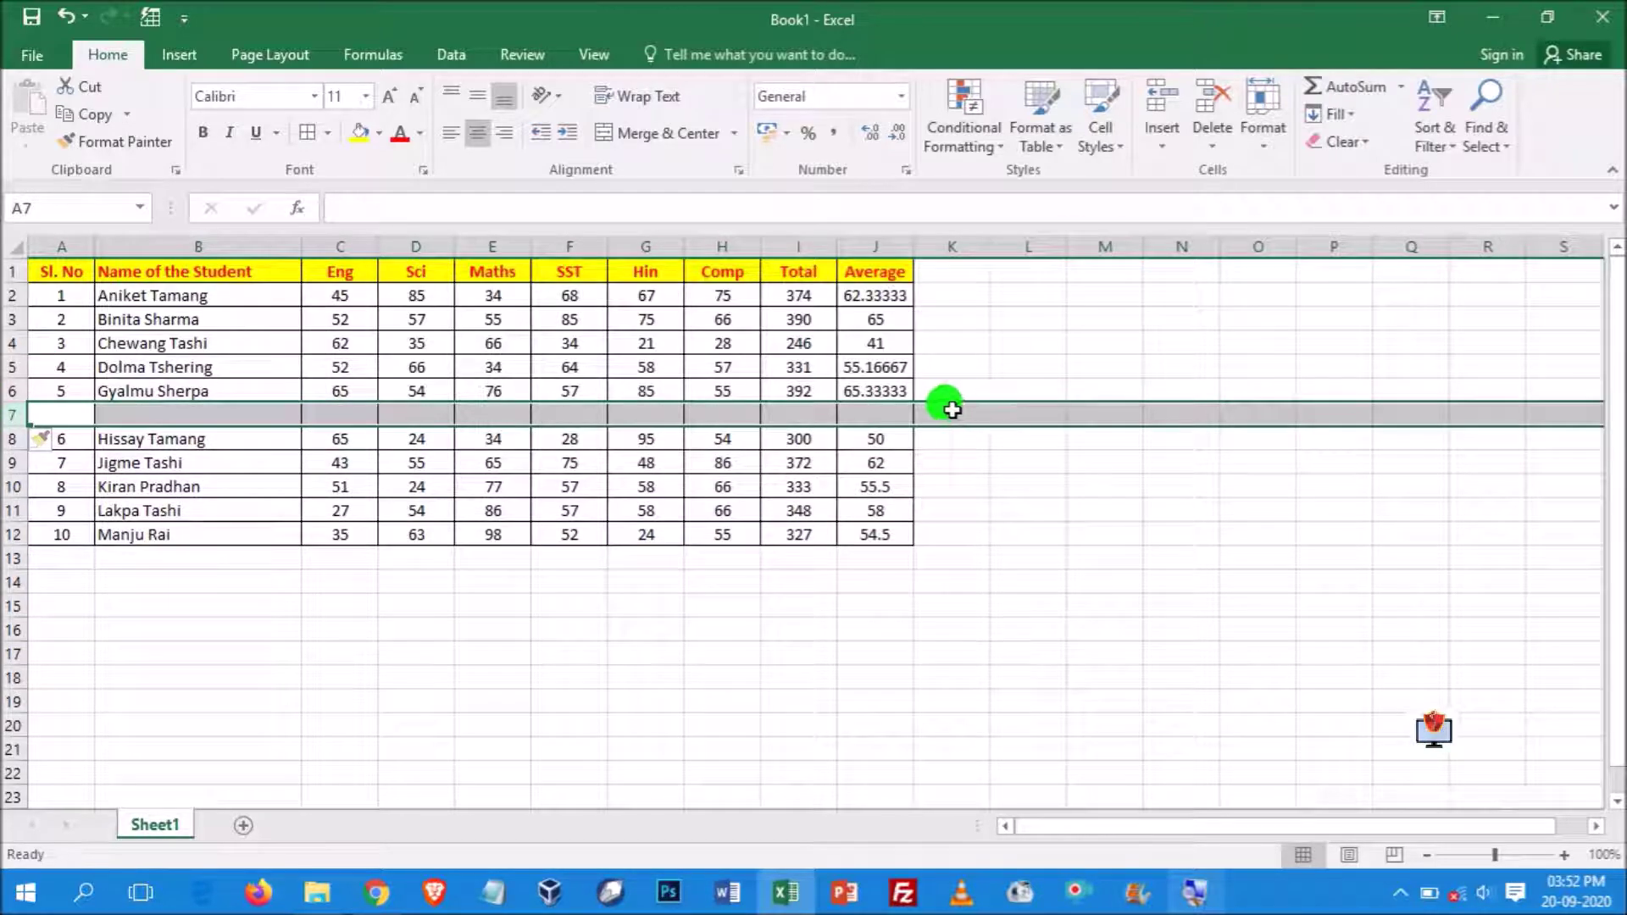
pyautogui.click(38, 413)
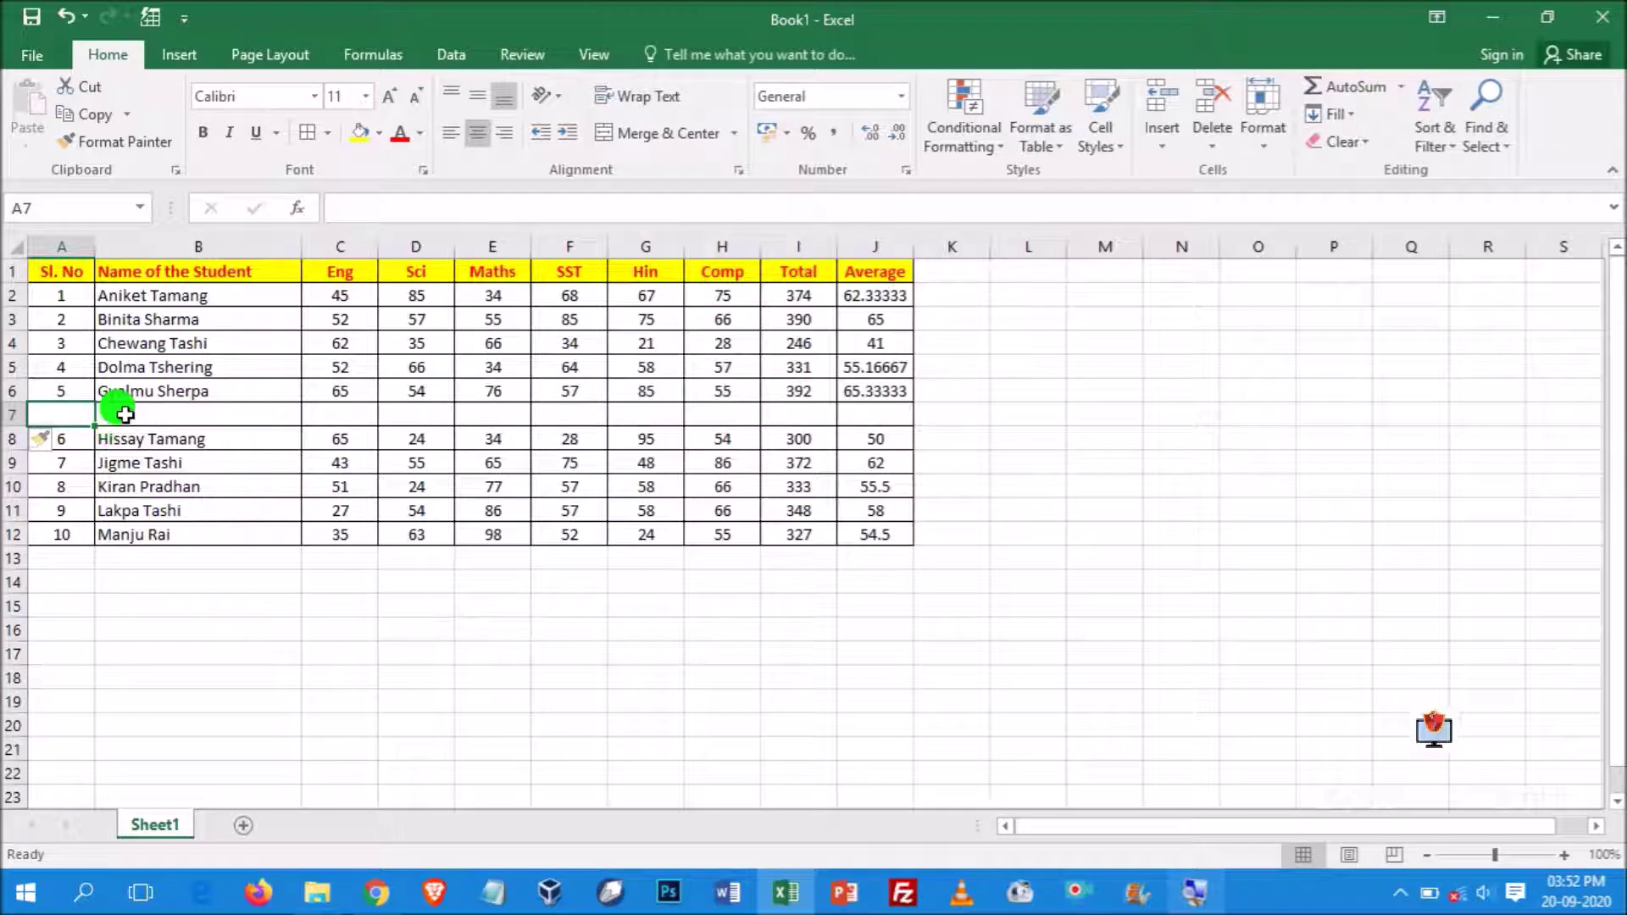
# Enter a new student's name and marks 54, 55, 85, 75, 89, 98 in row 7
pyautogui.click(126, 415)
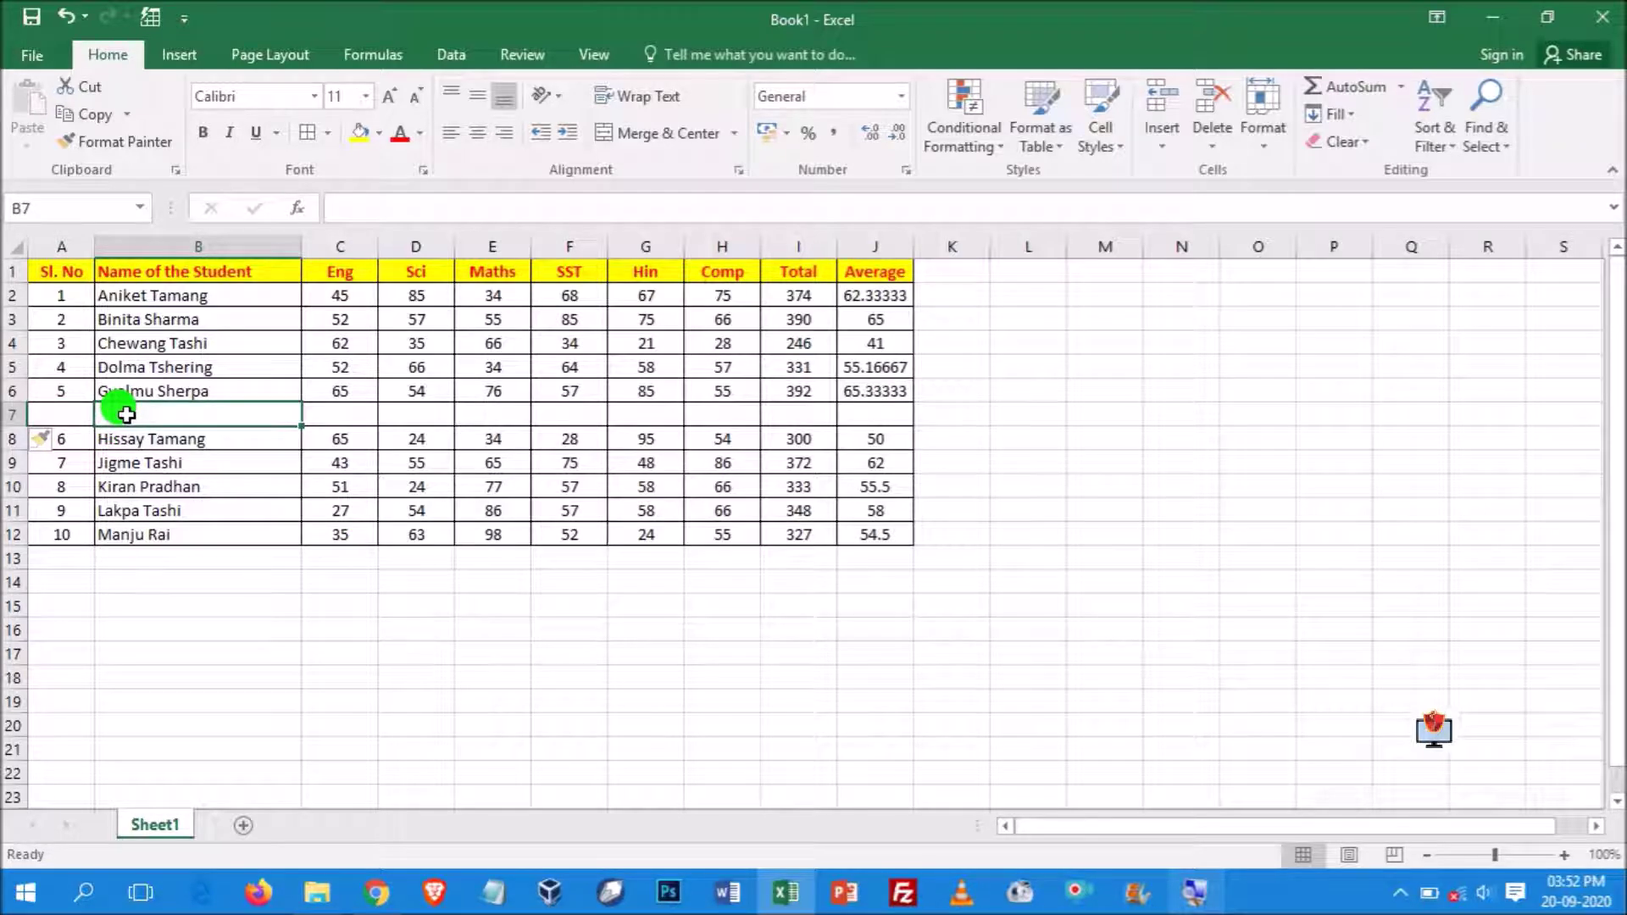
pyautogui.write('K')
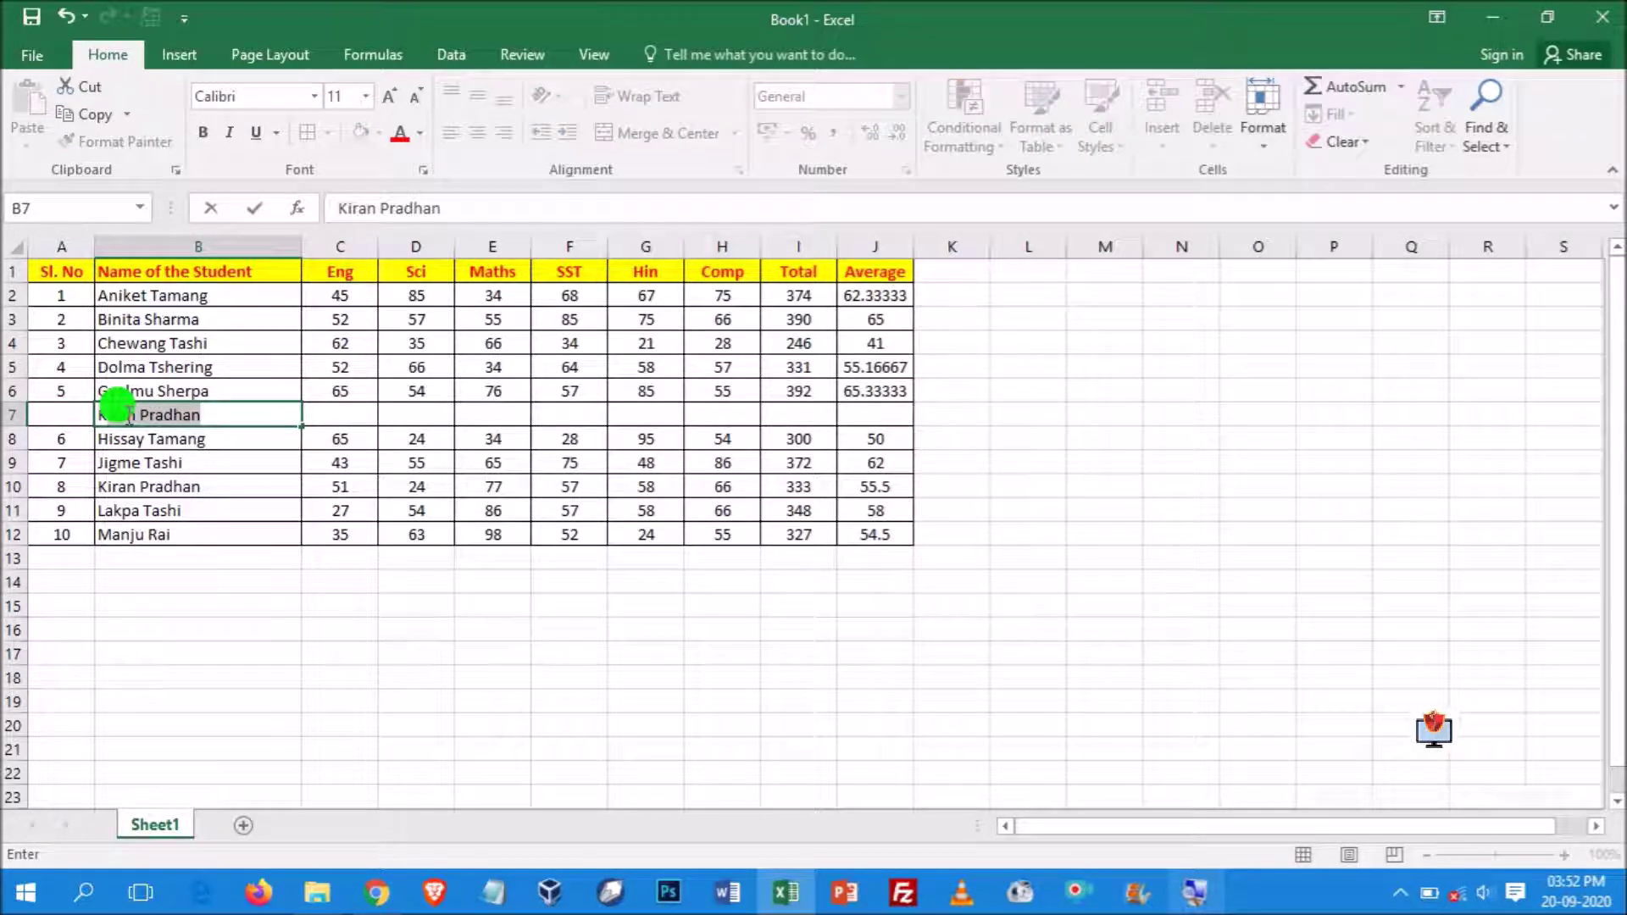
pyautogui.write('ishen Tamang')
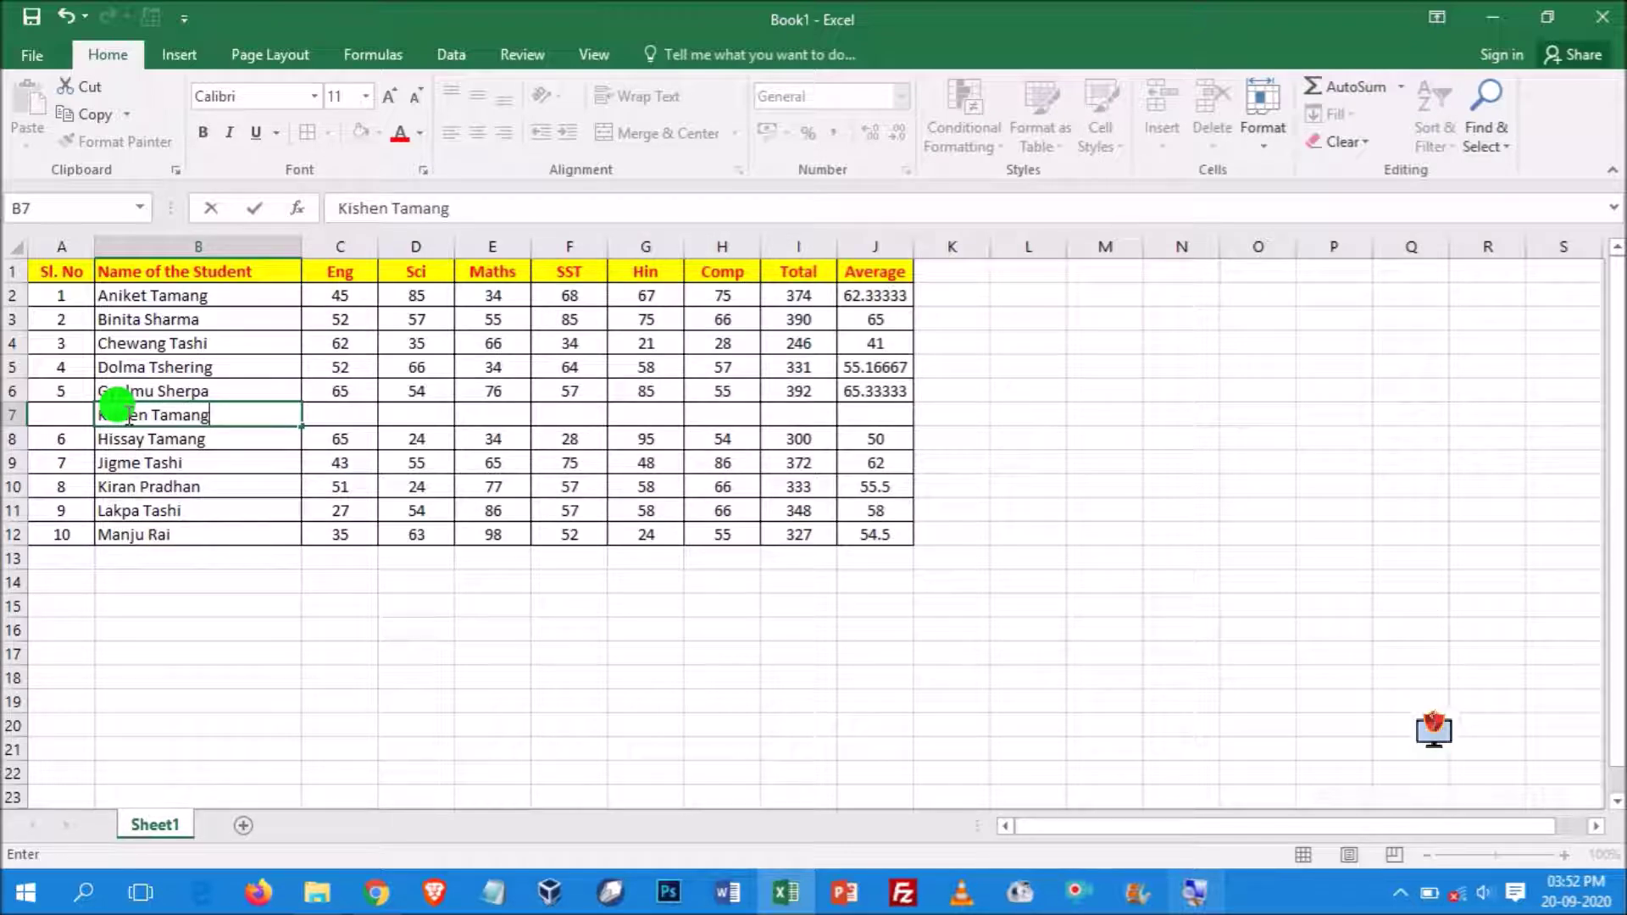
pyautogui.press('Tab')
pyautogui.write('54')
pyautogui.press('Tab')
pyautogui.write('55')
pyautogui.press('Tab')
pyautogui.write('85')
pyautogui.press('Tab')
pyautogui.write('75\t89')
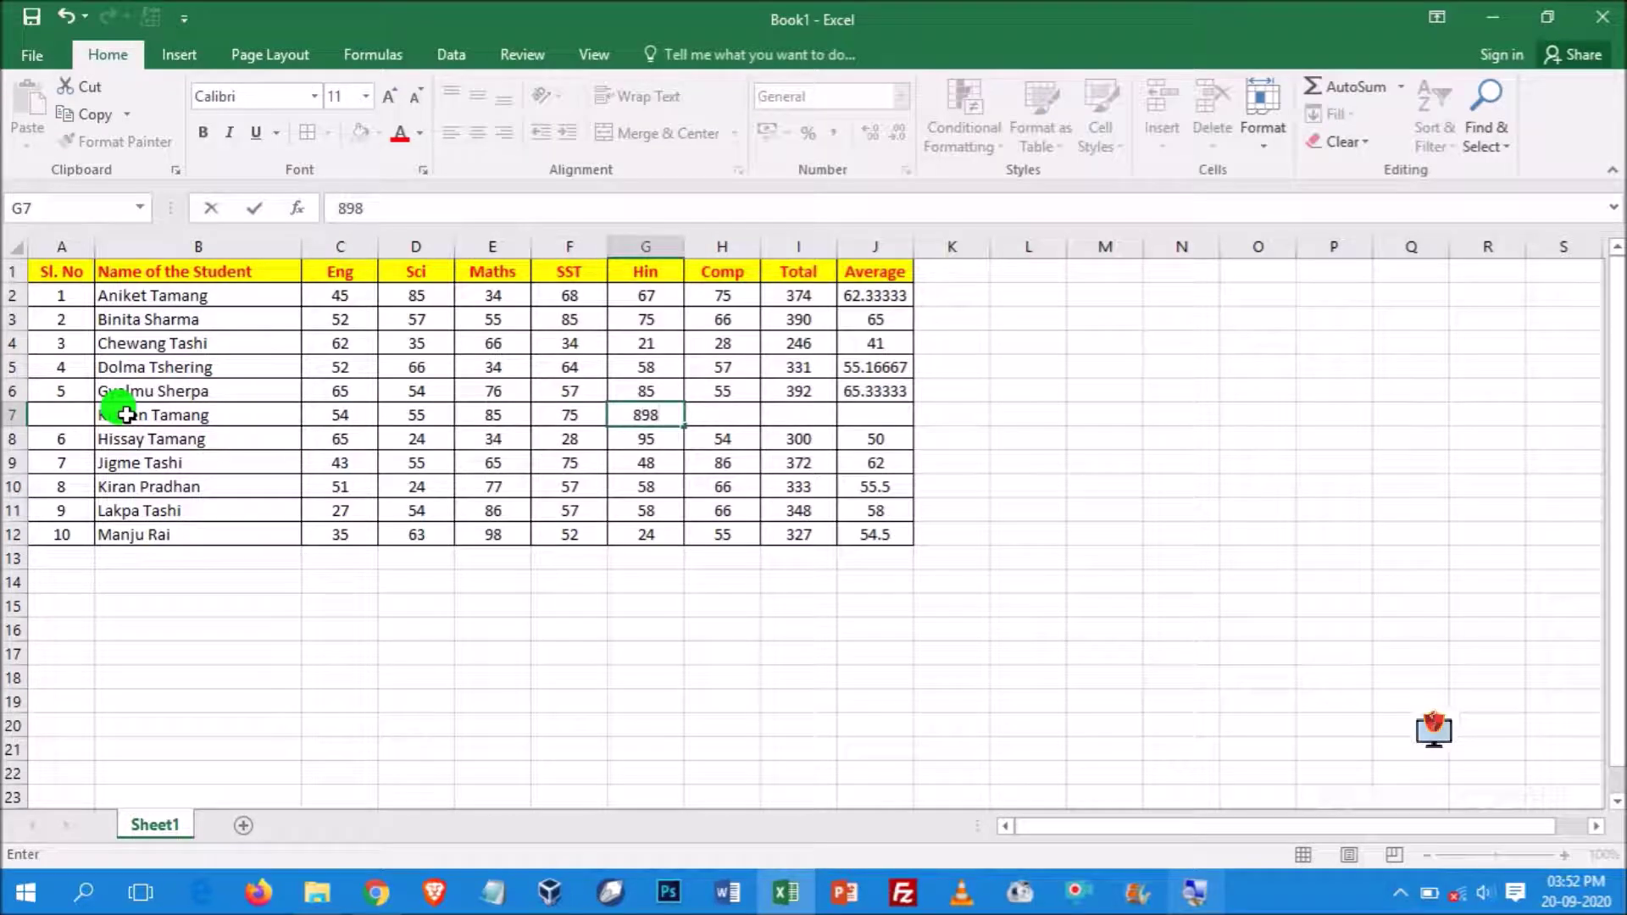
pyautogui.press('Tab')
pyautogui.write('98')
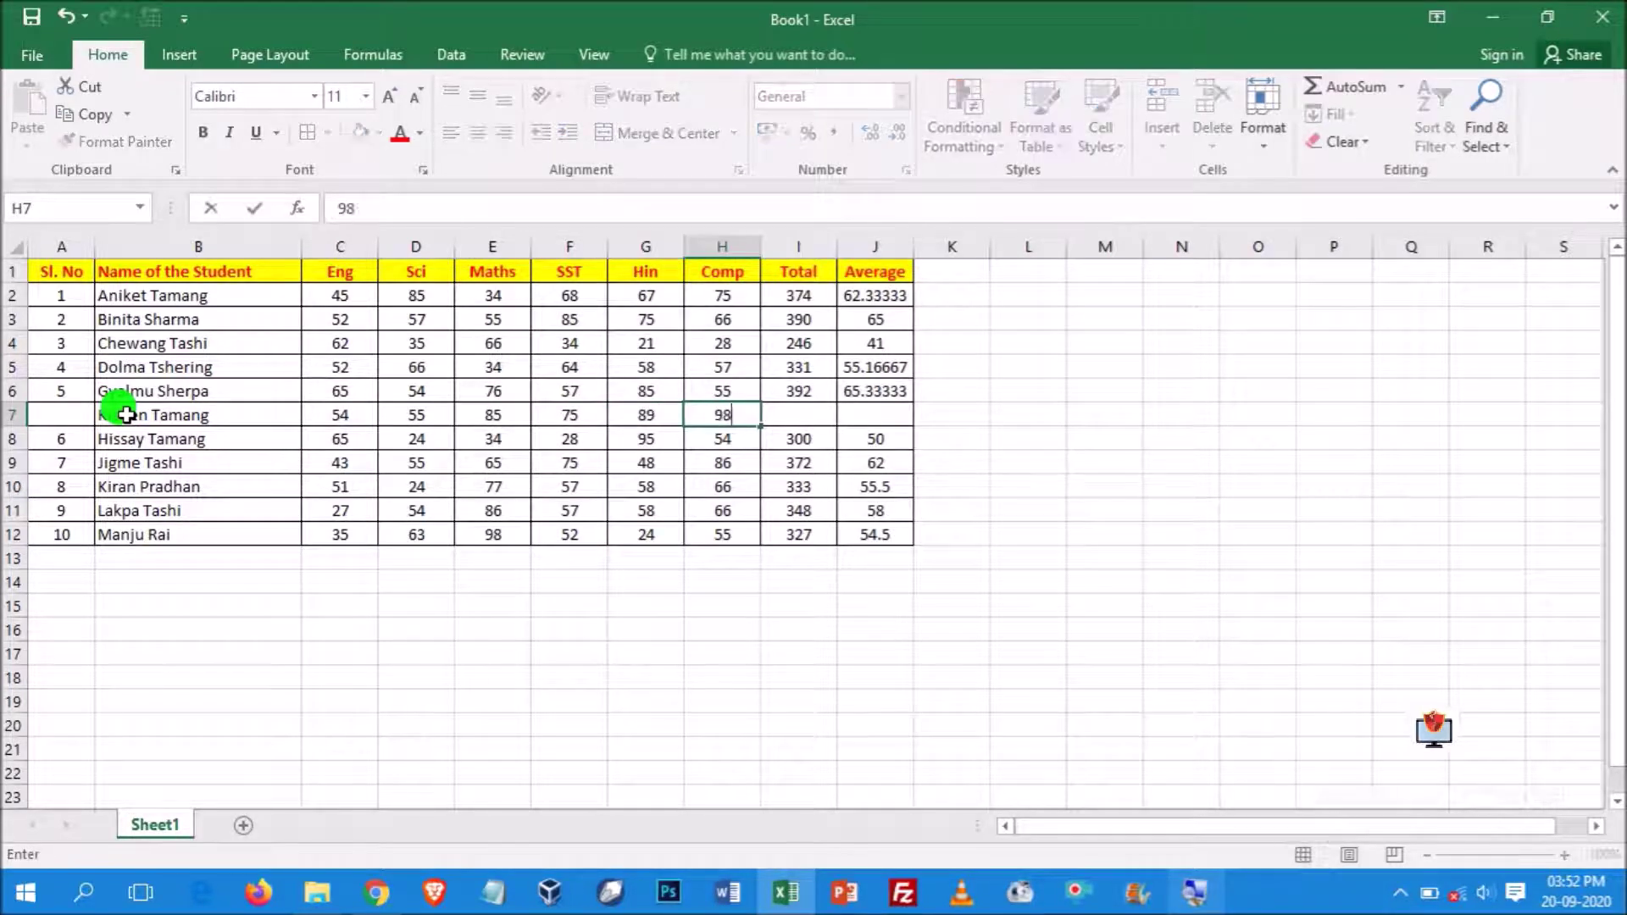
pyautogui.press('Tab')
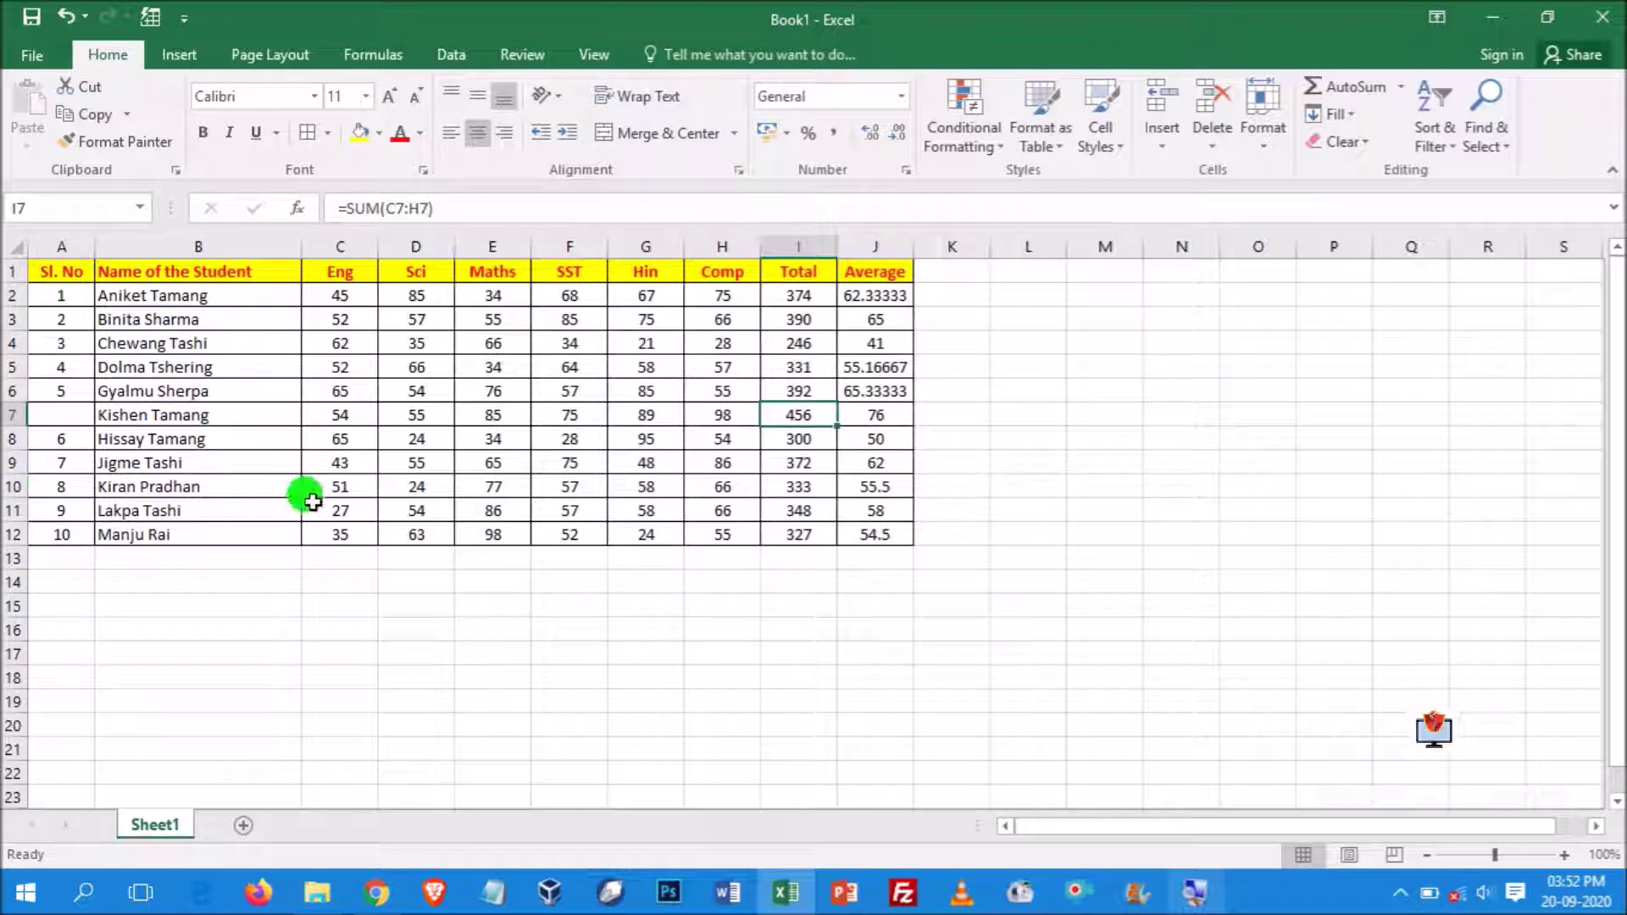
pyautogui.click(432, 630)
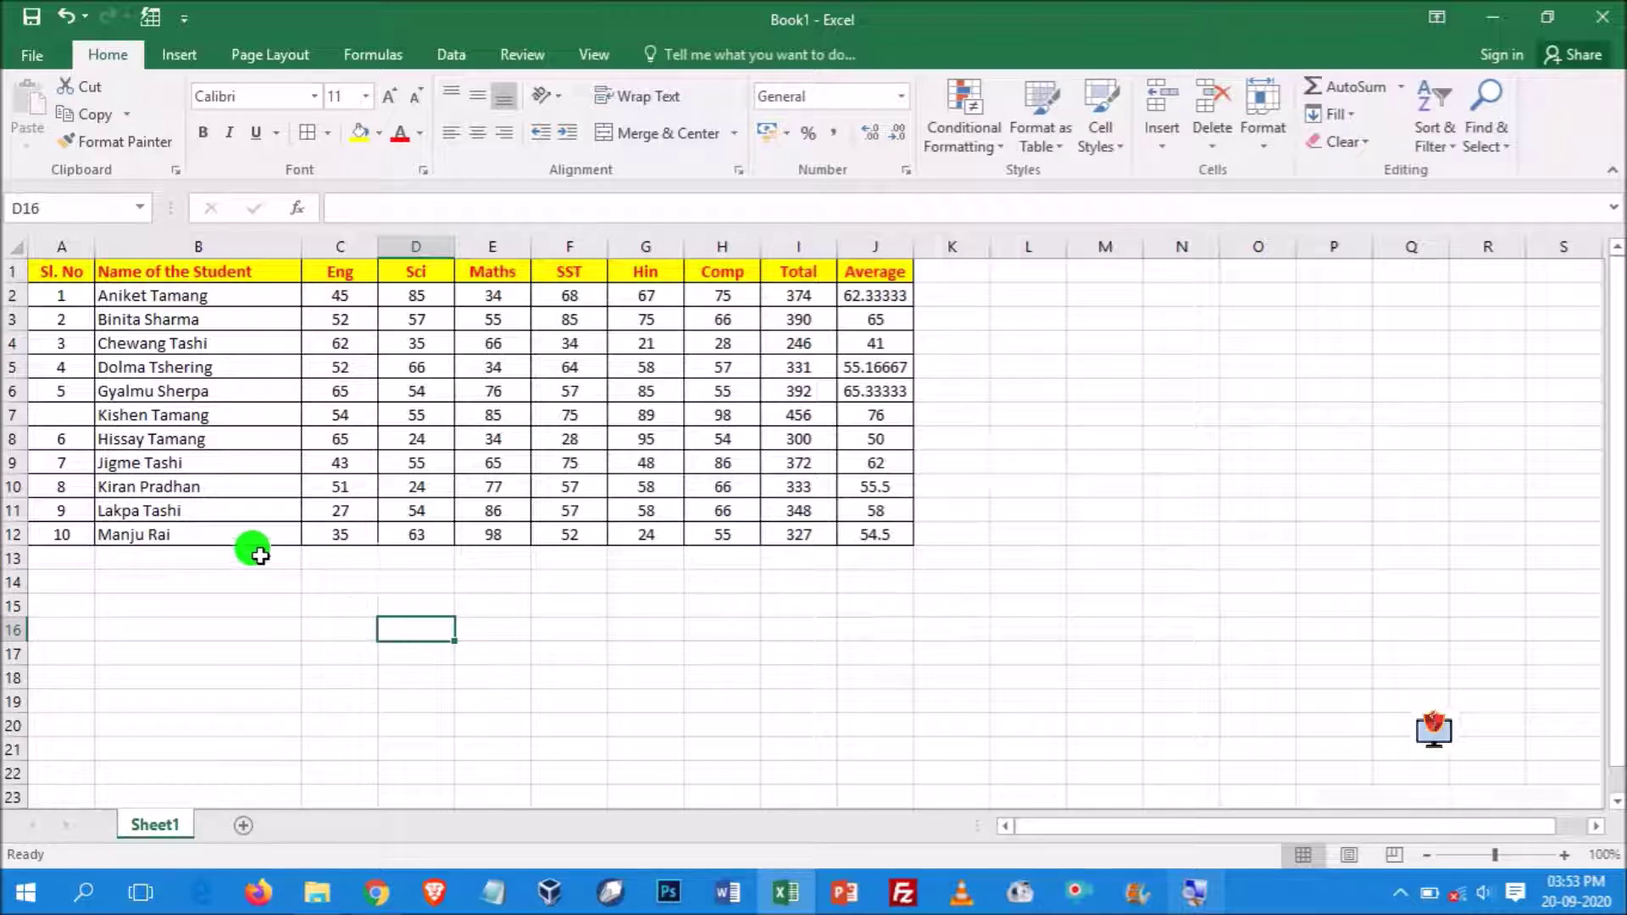
pyautogui.click(115, 416)
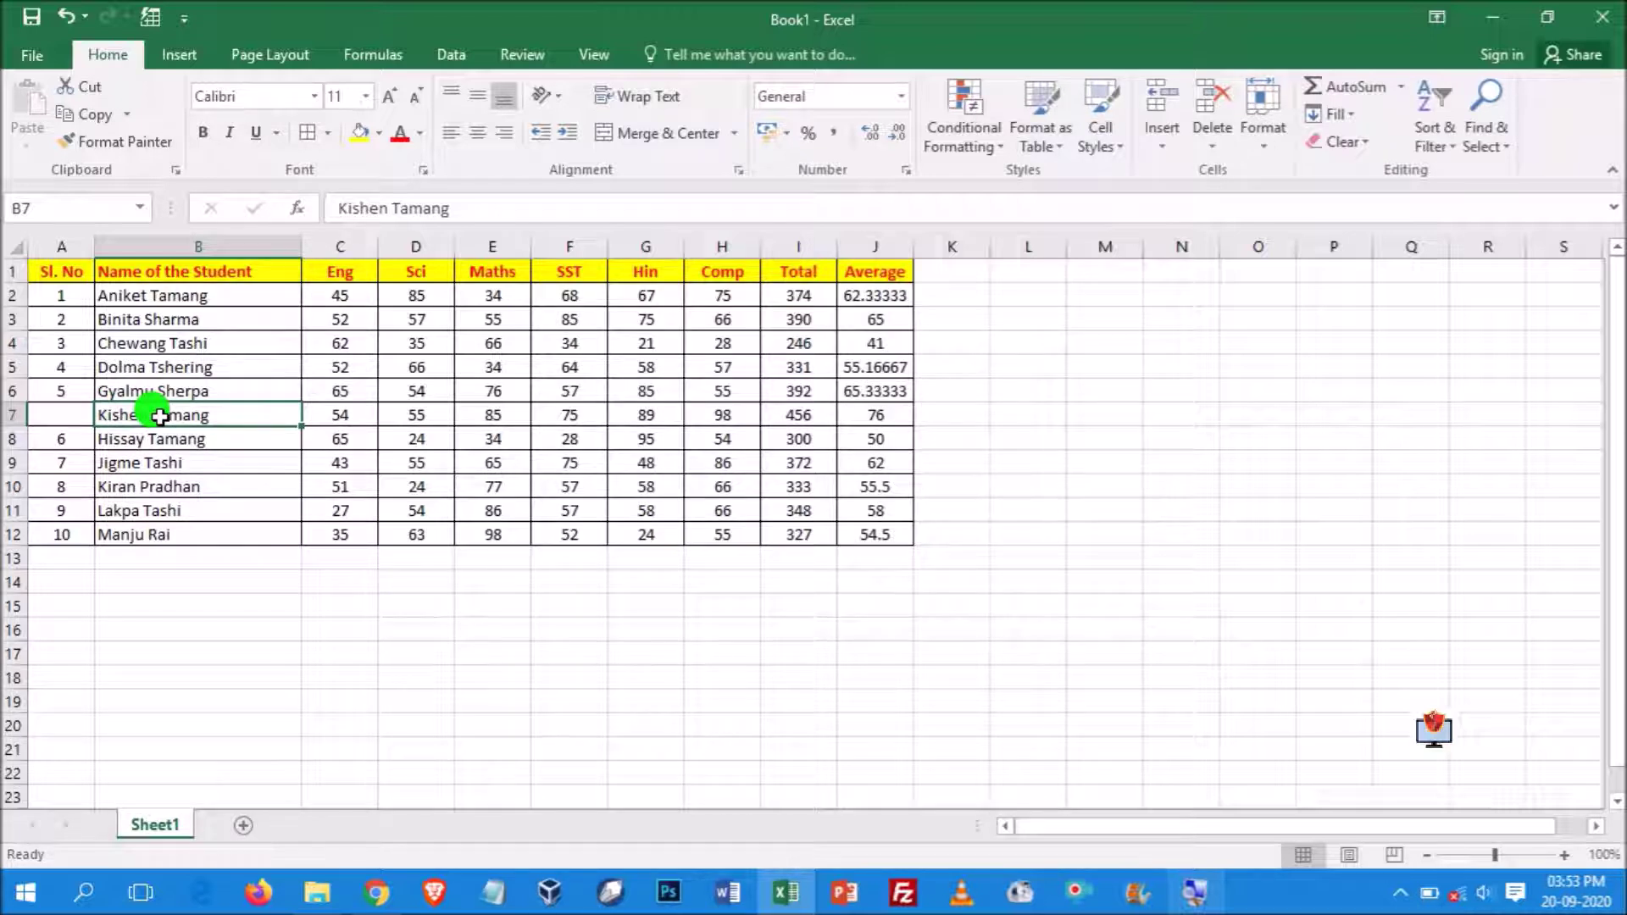
# Fill serial numbers 1 to 11 down A2:A12 with the fill handle
pyautogui.click(61, 414)
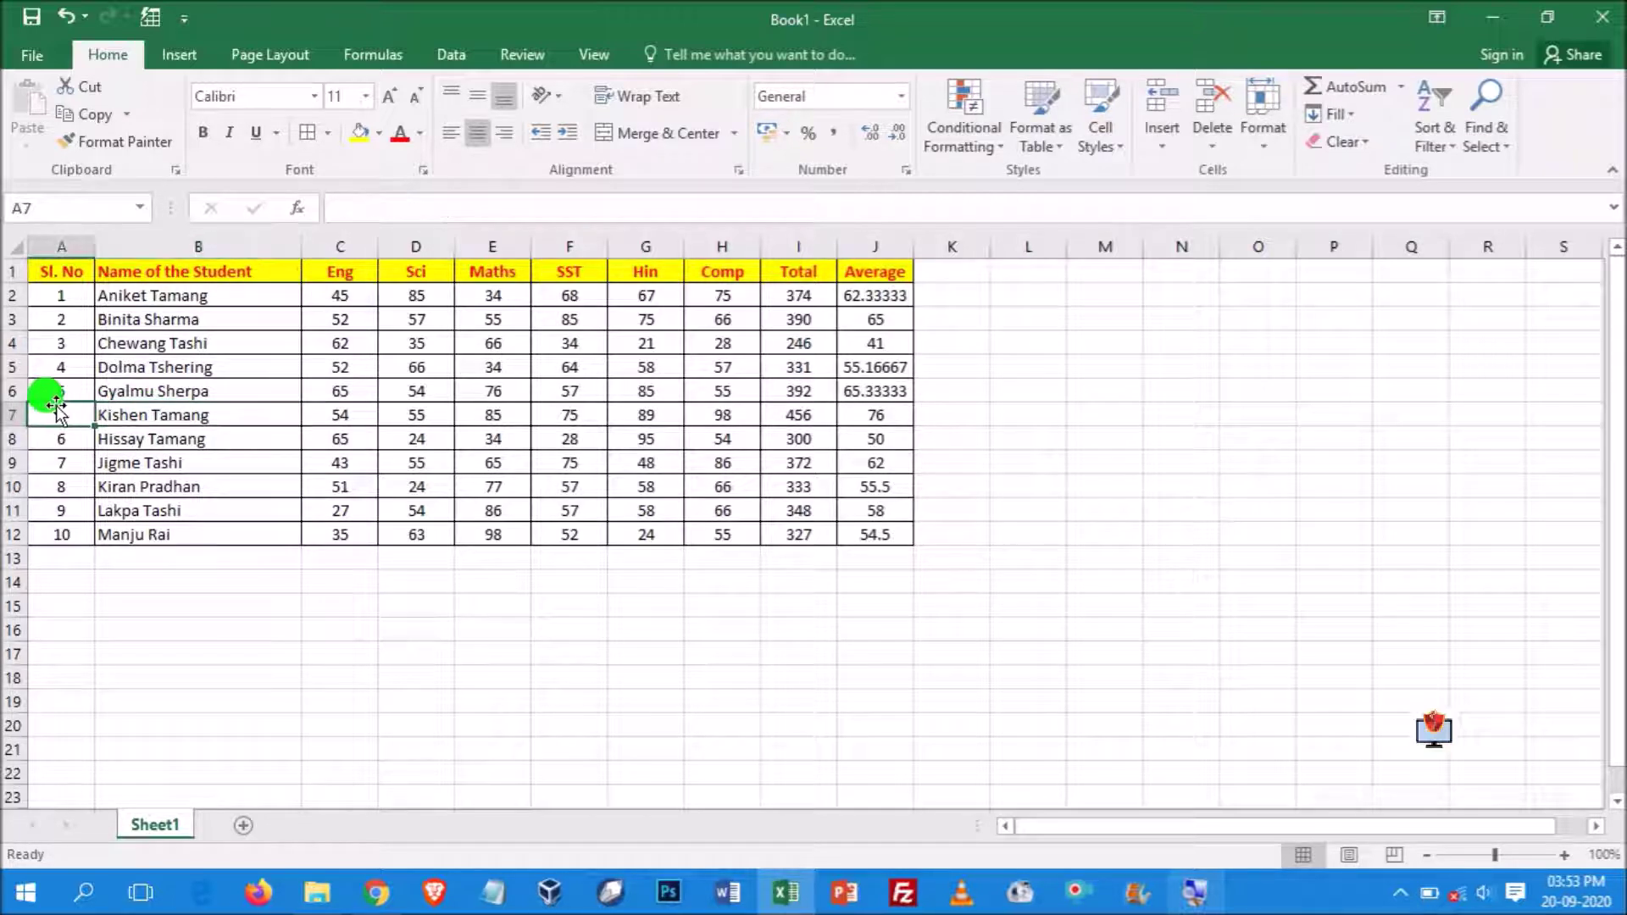
pyautogui.click(76, 298)
pyautogui.moveTo(93, 306); pyautogui.dragTo(89, 544)
pyautogui.click(354, 672)
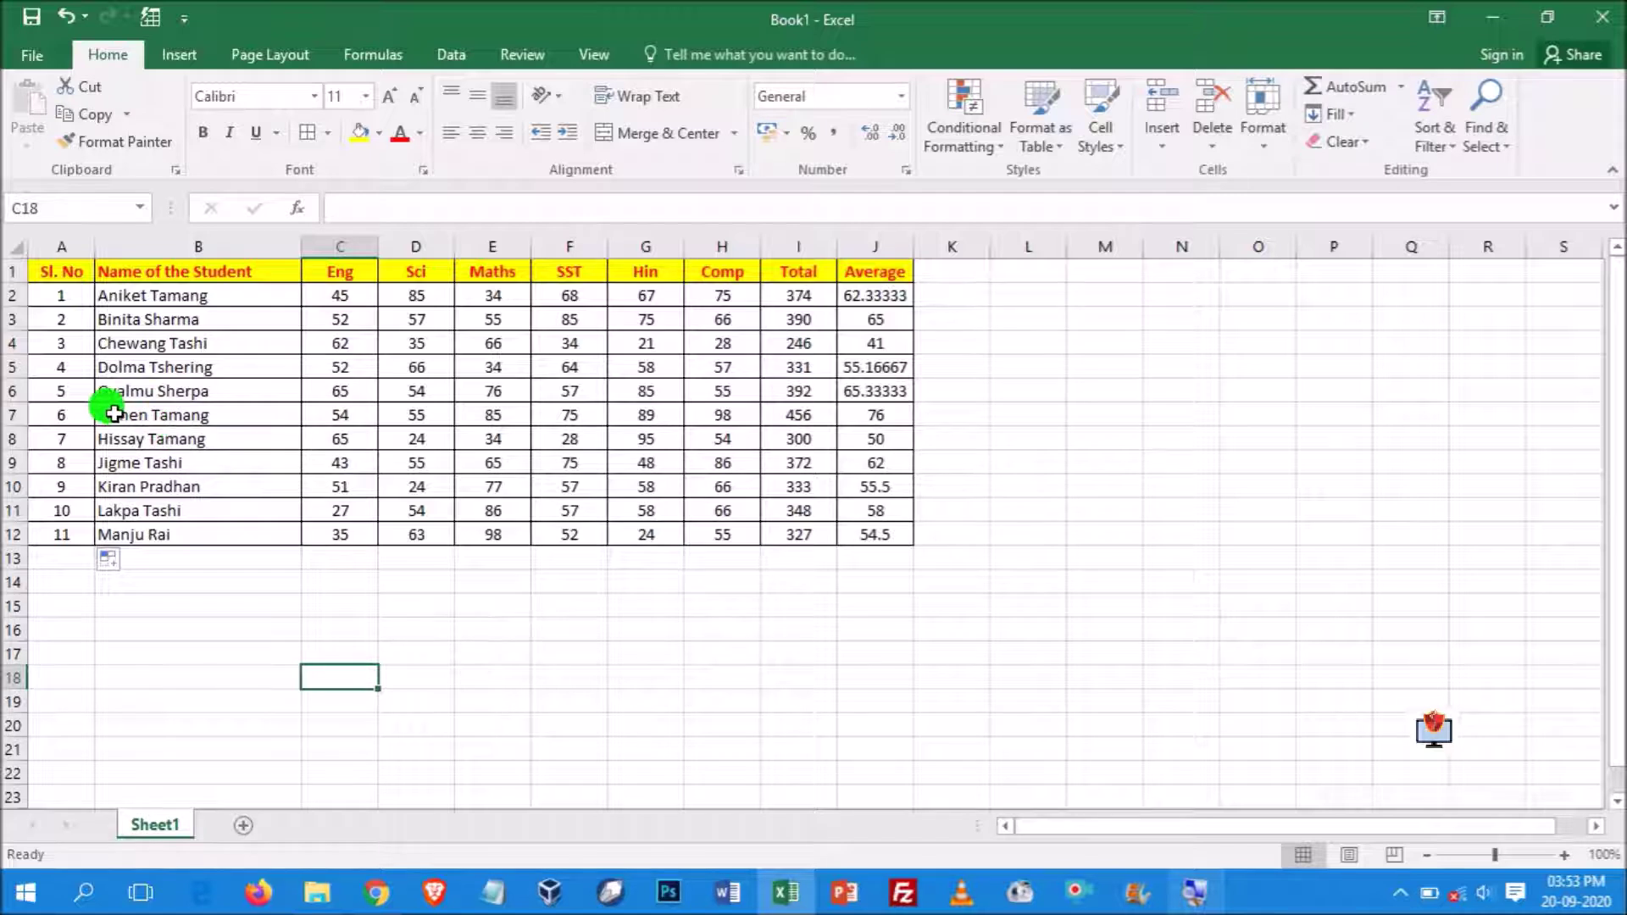
pyautogui.click(174, 414)
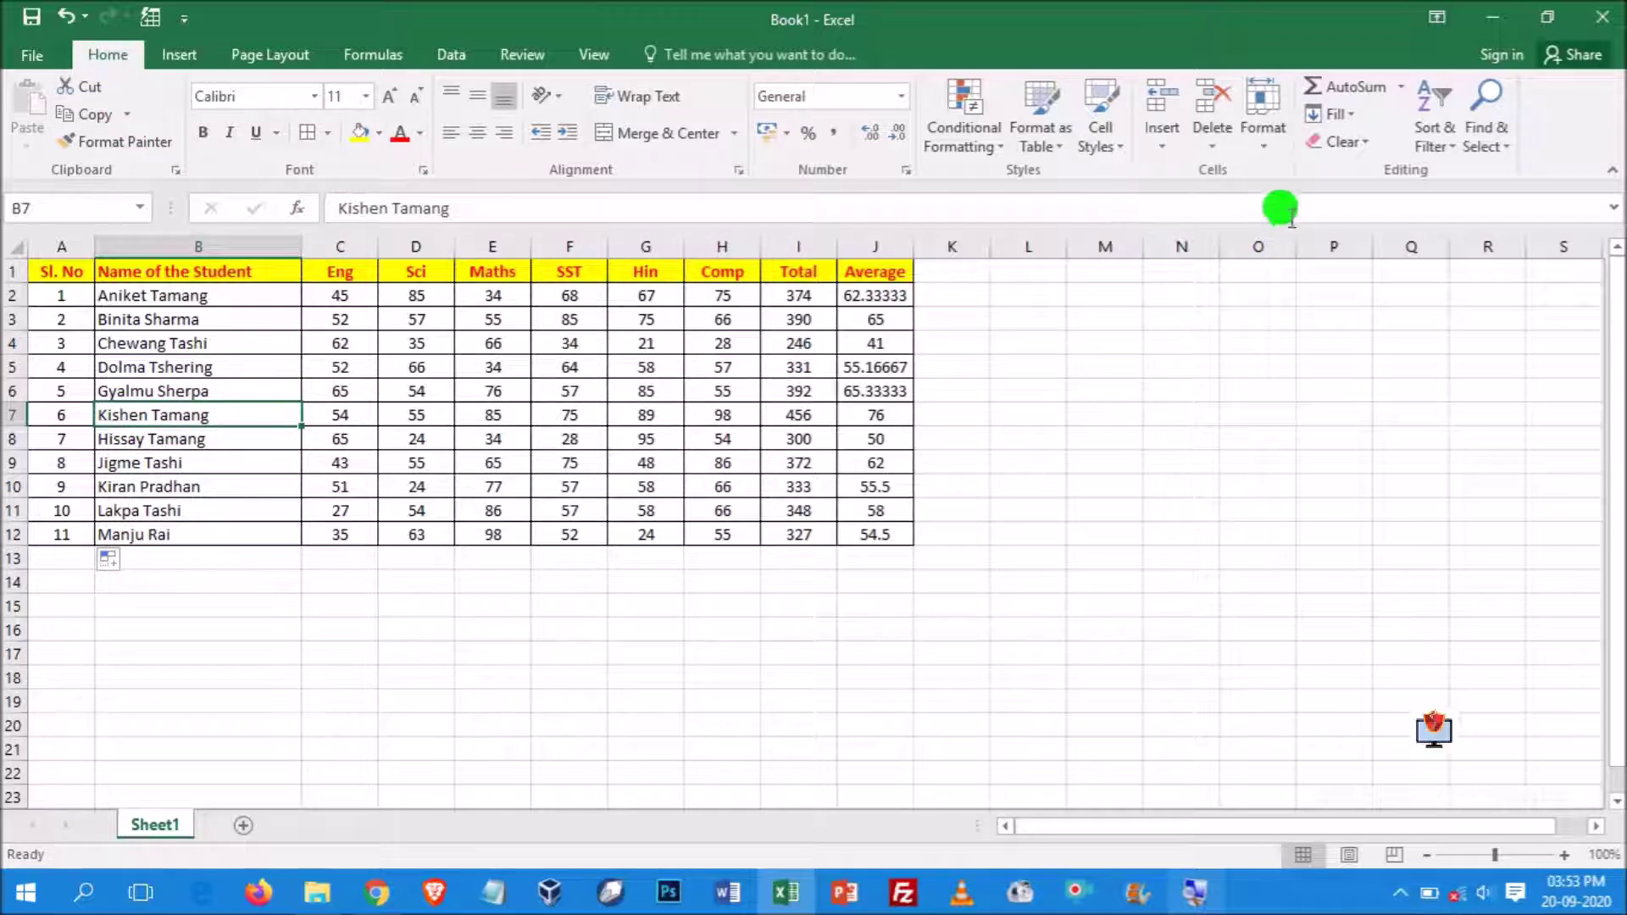
# Insert a cell at B7 shifting names down, and type a new student's name there
pyautogui.click(1164, 152)
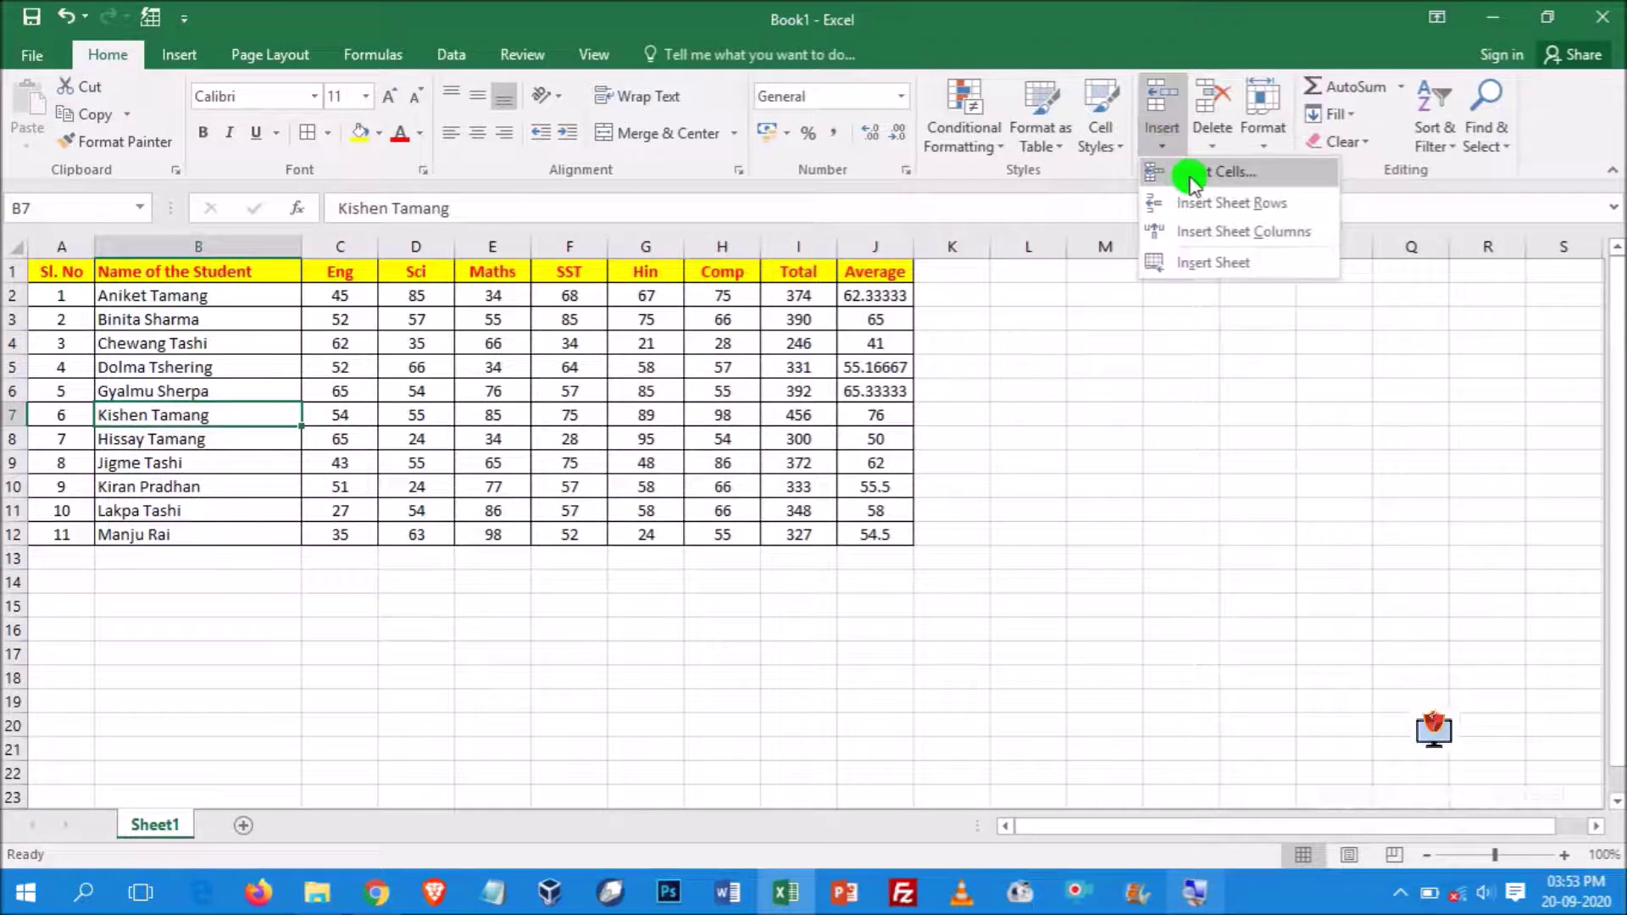
pyautogui.click(1187, 171)
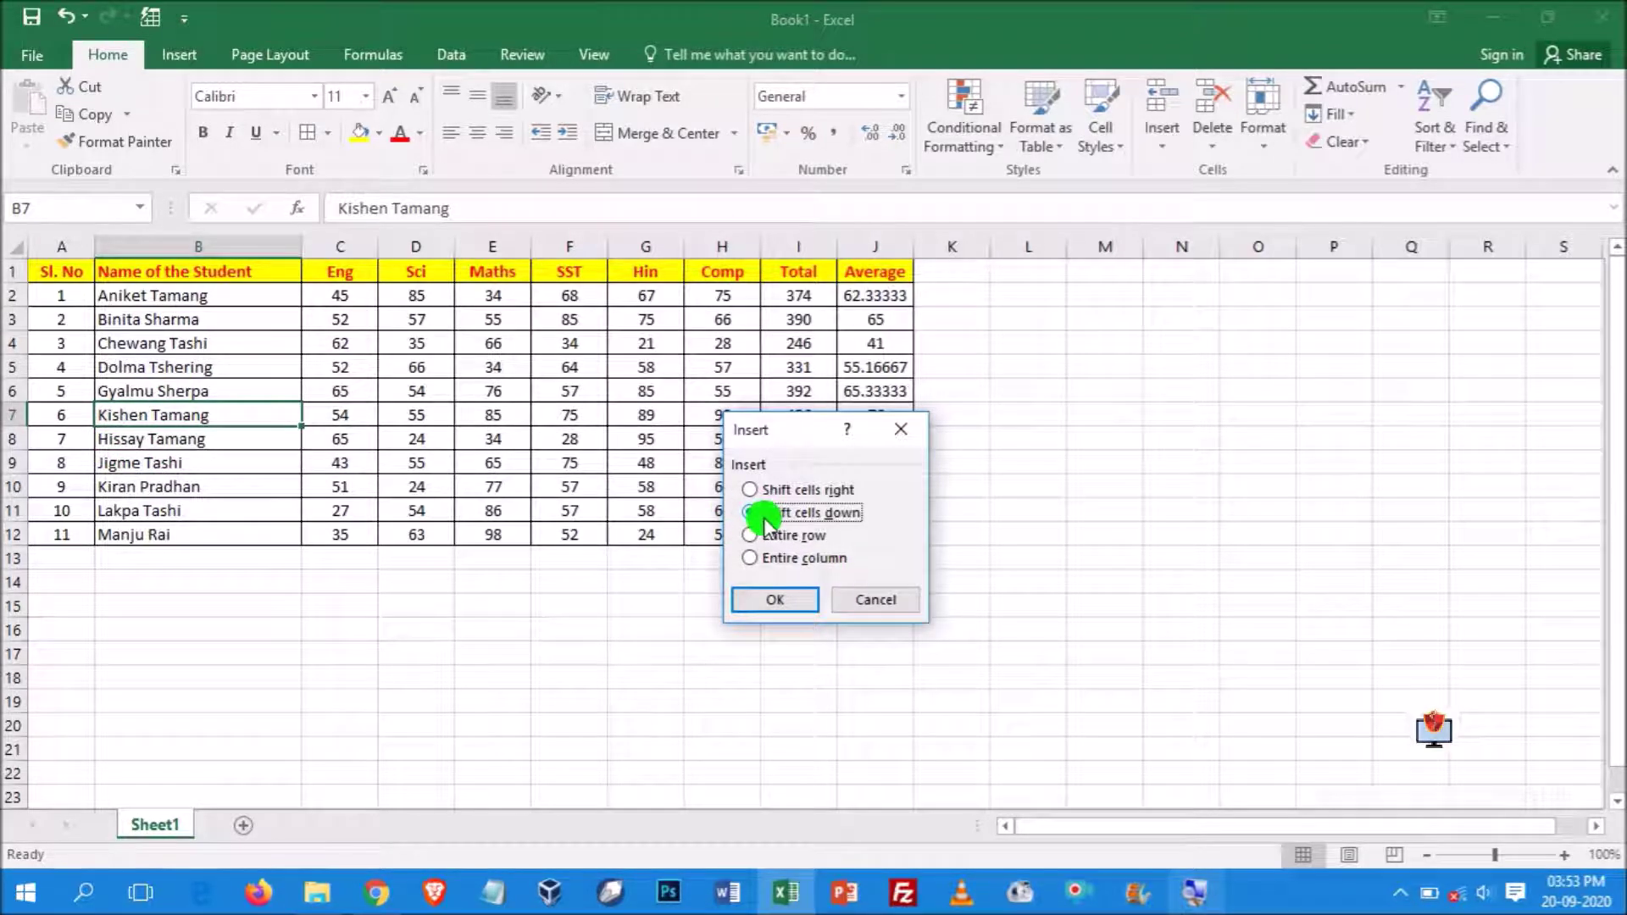
pyautogui.click(776, 599)
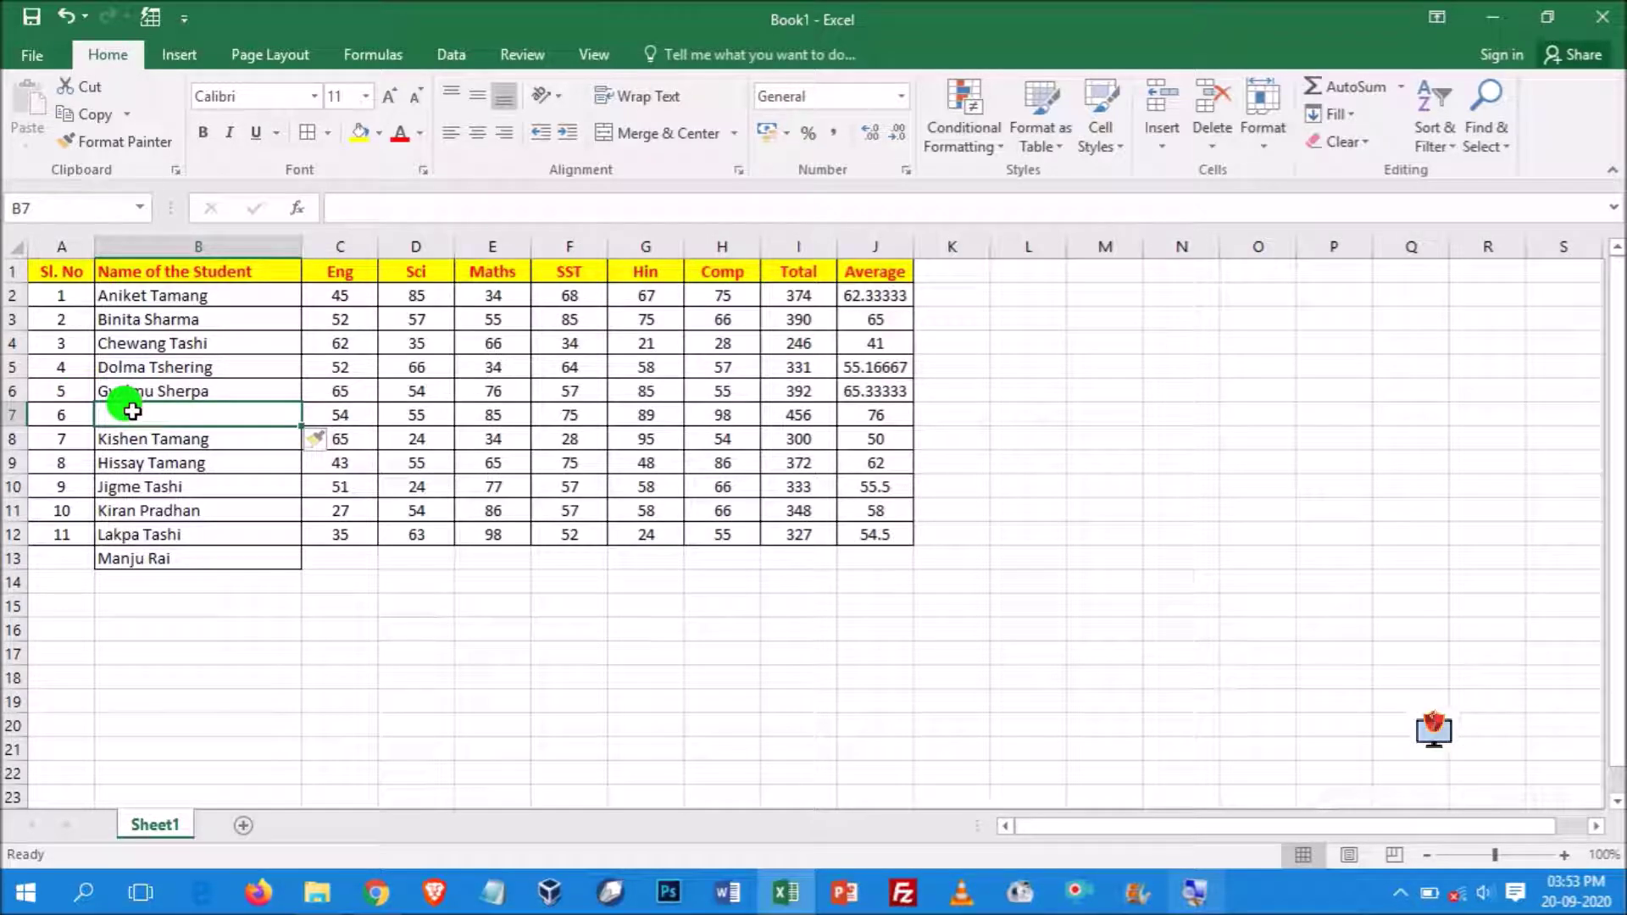
pyautogui.write('Ni')
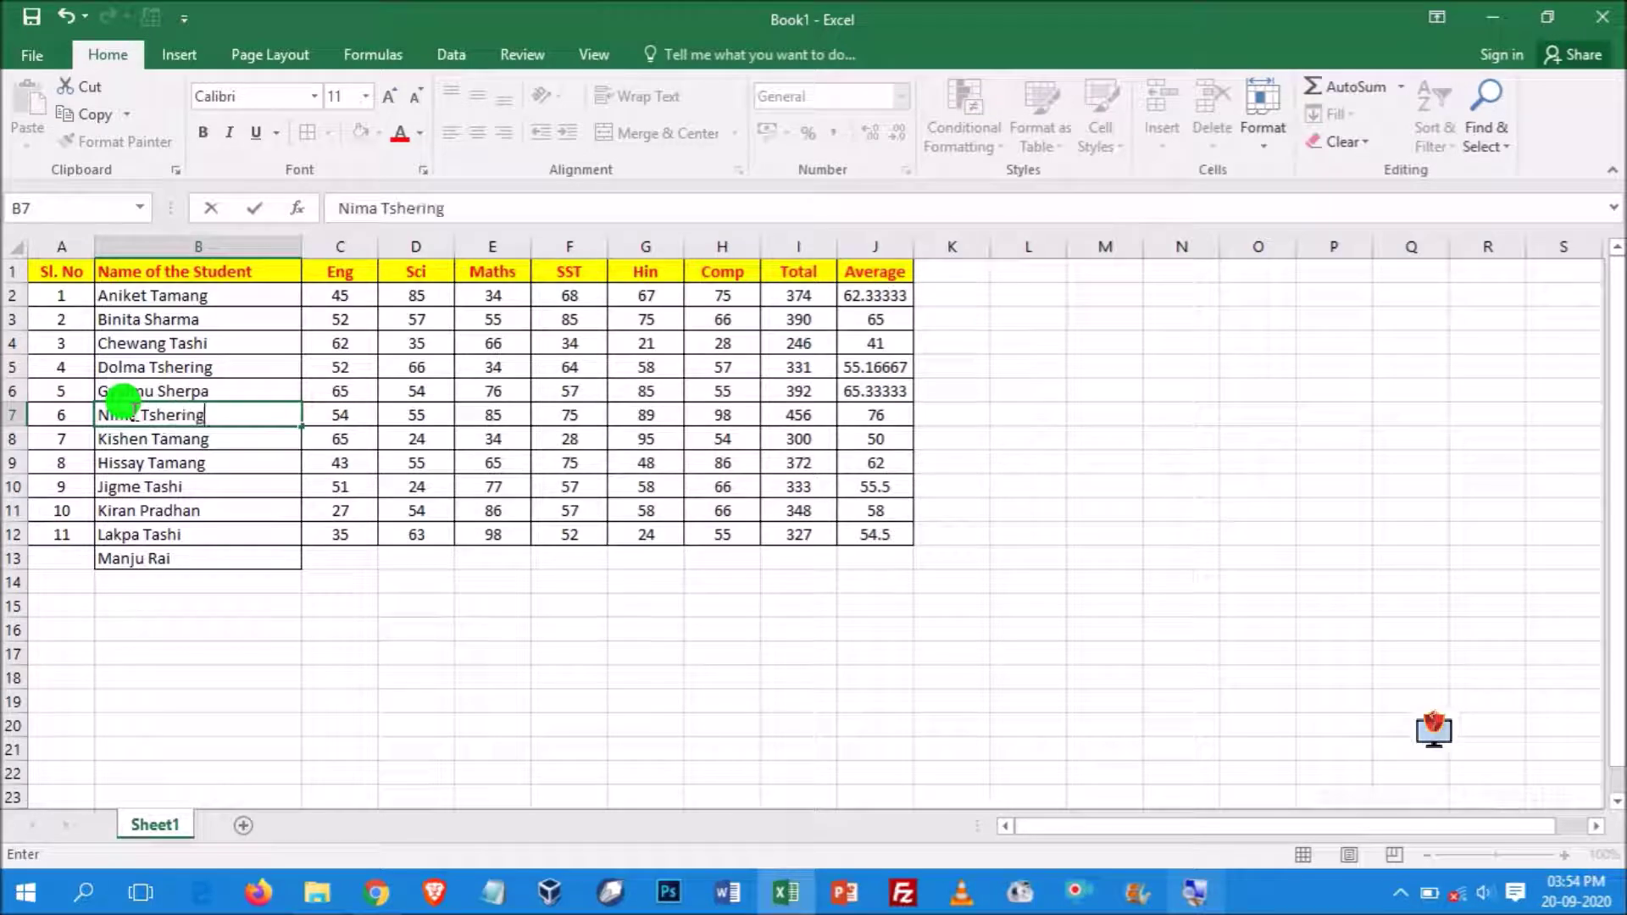
pyautogui.write('ma Tshering')
pyautogui.press('Return')
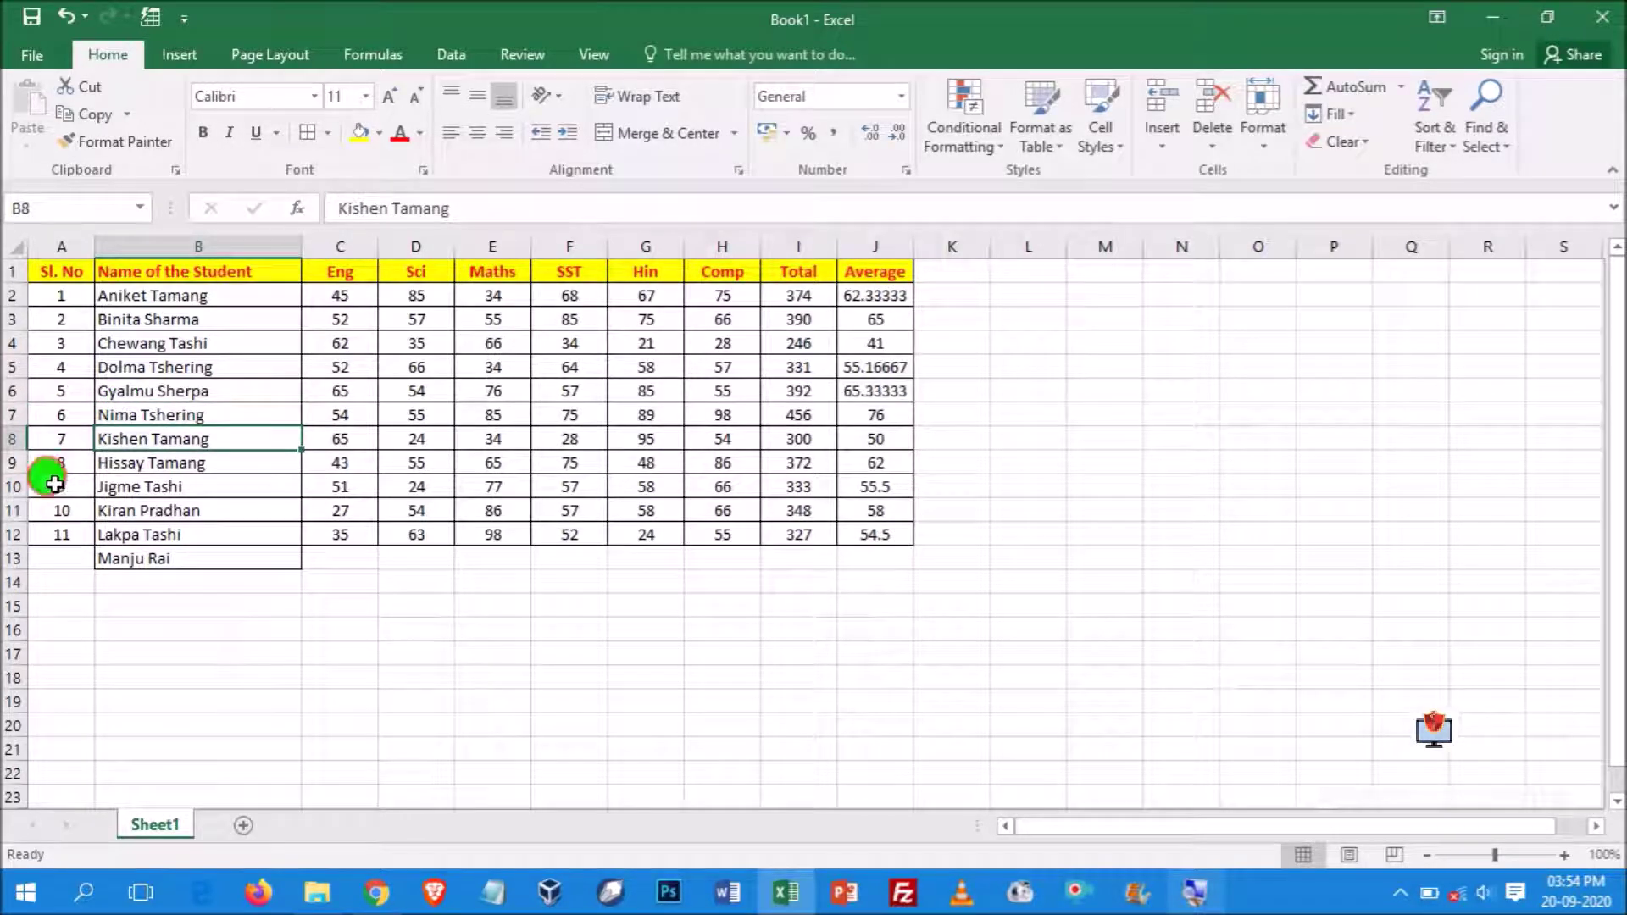
# Extend the serial numbers from A10 down to A13 so they reach 12
pyautogui.click(85, 492)
pyautogui.moveTo(94, 496); pyautogui.dragTo(89, 563)
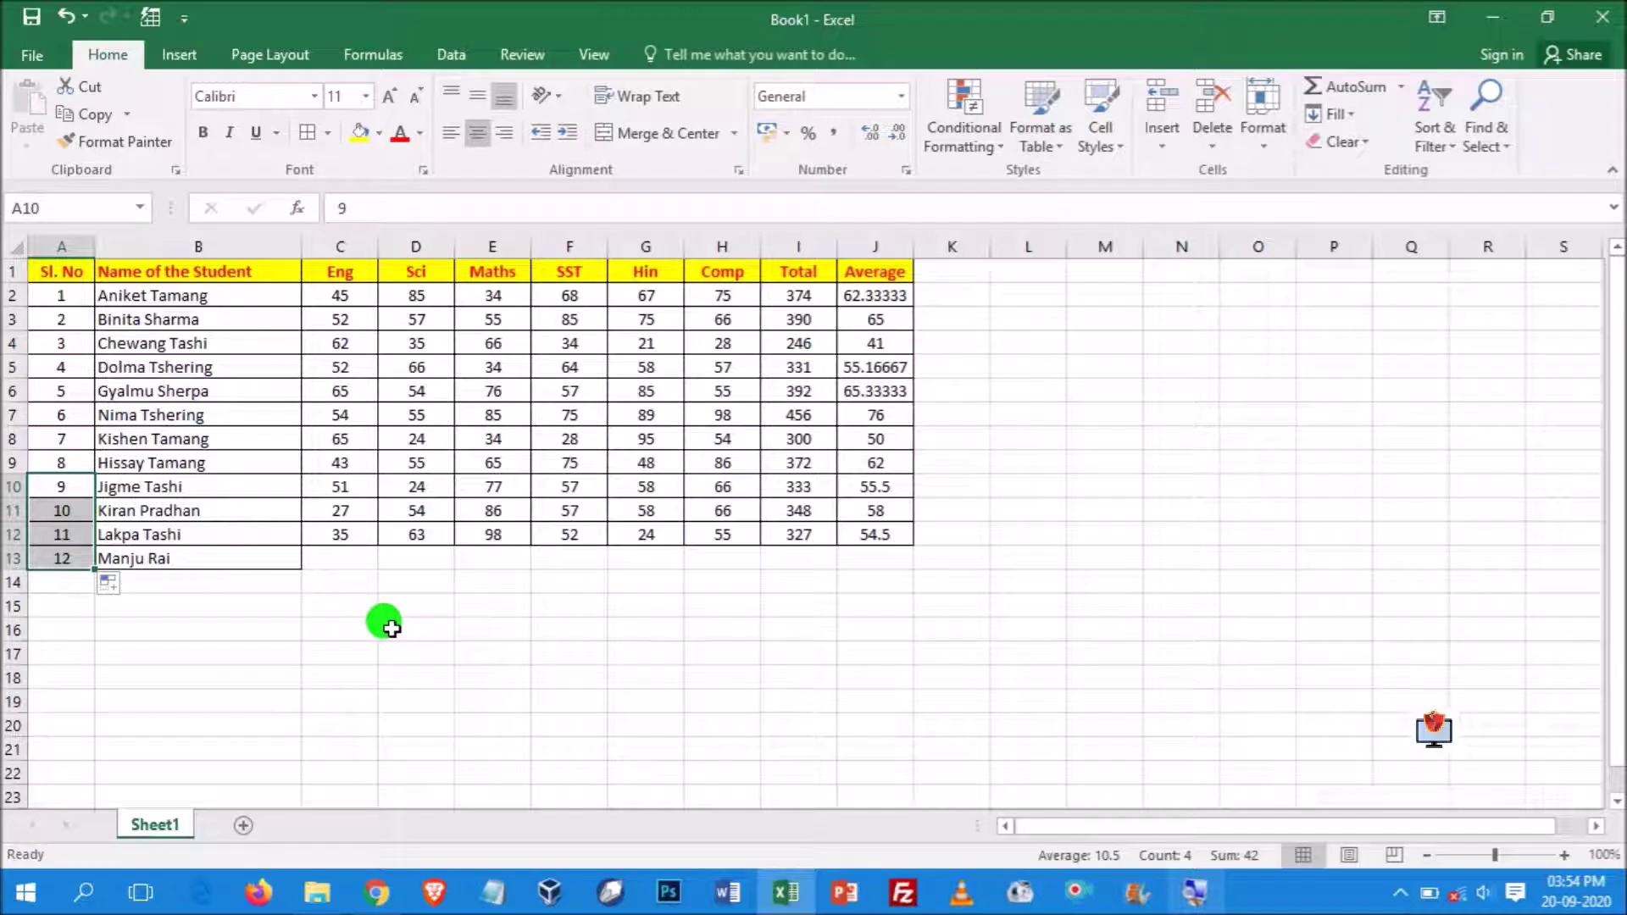
pyautogui.click(498, 245)
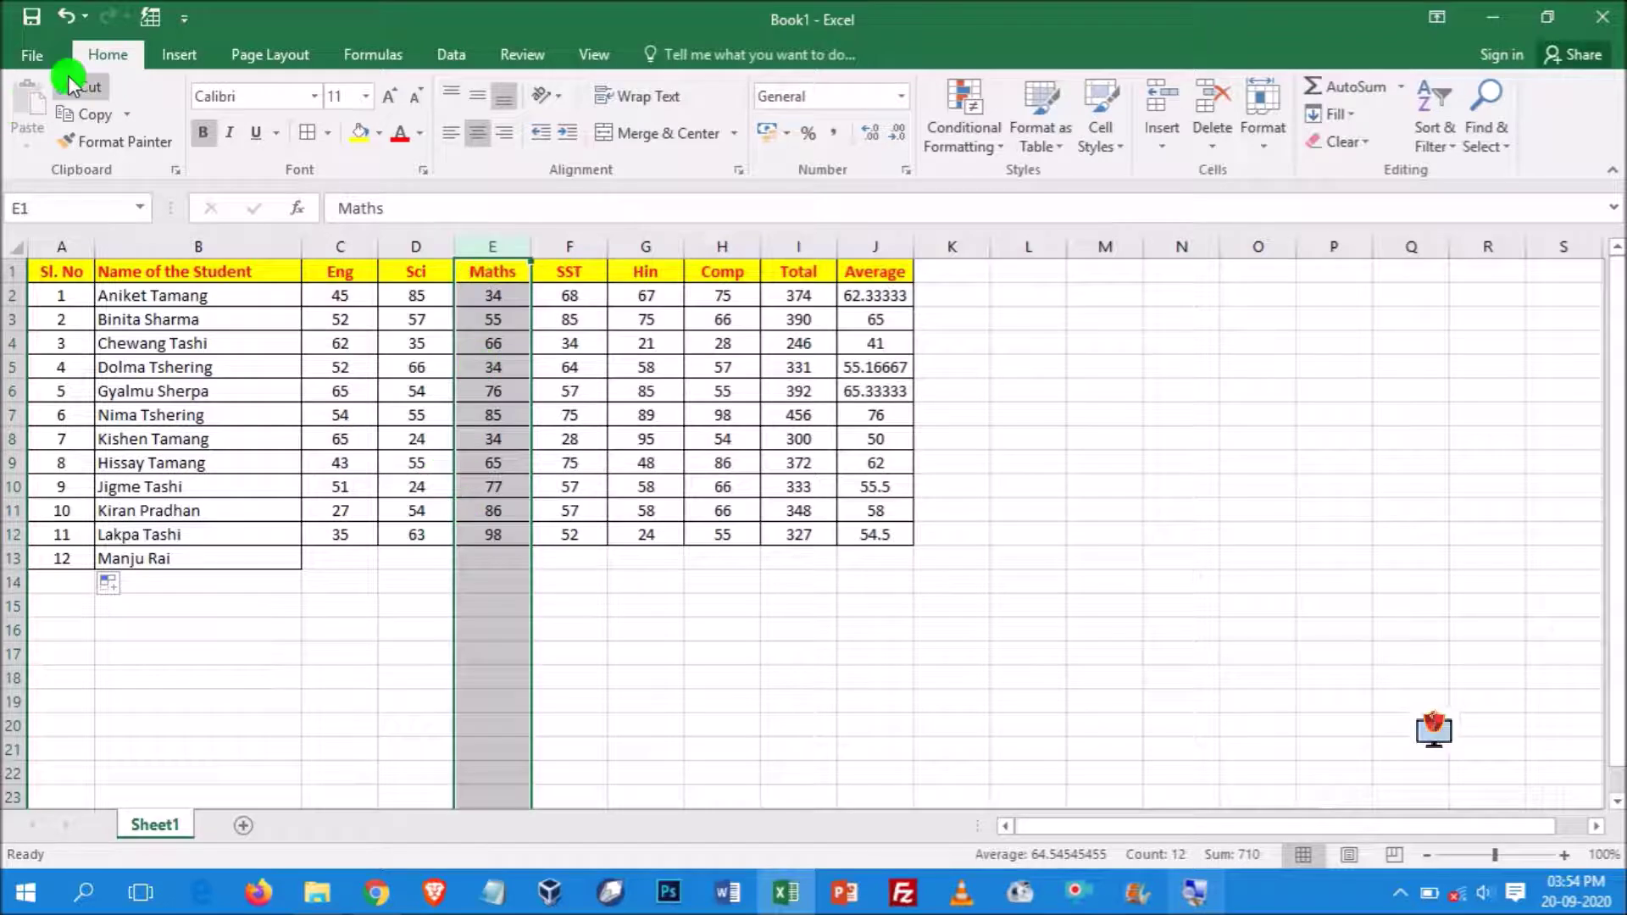
# Delete the Maths column and the added student's row 8
pyautogui.click(1221, 149)
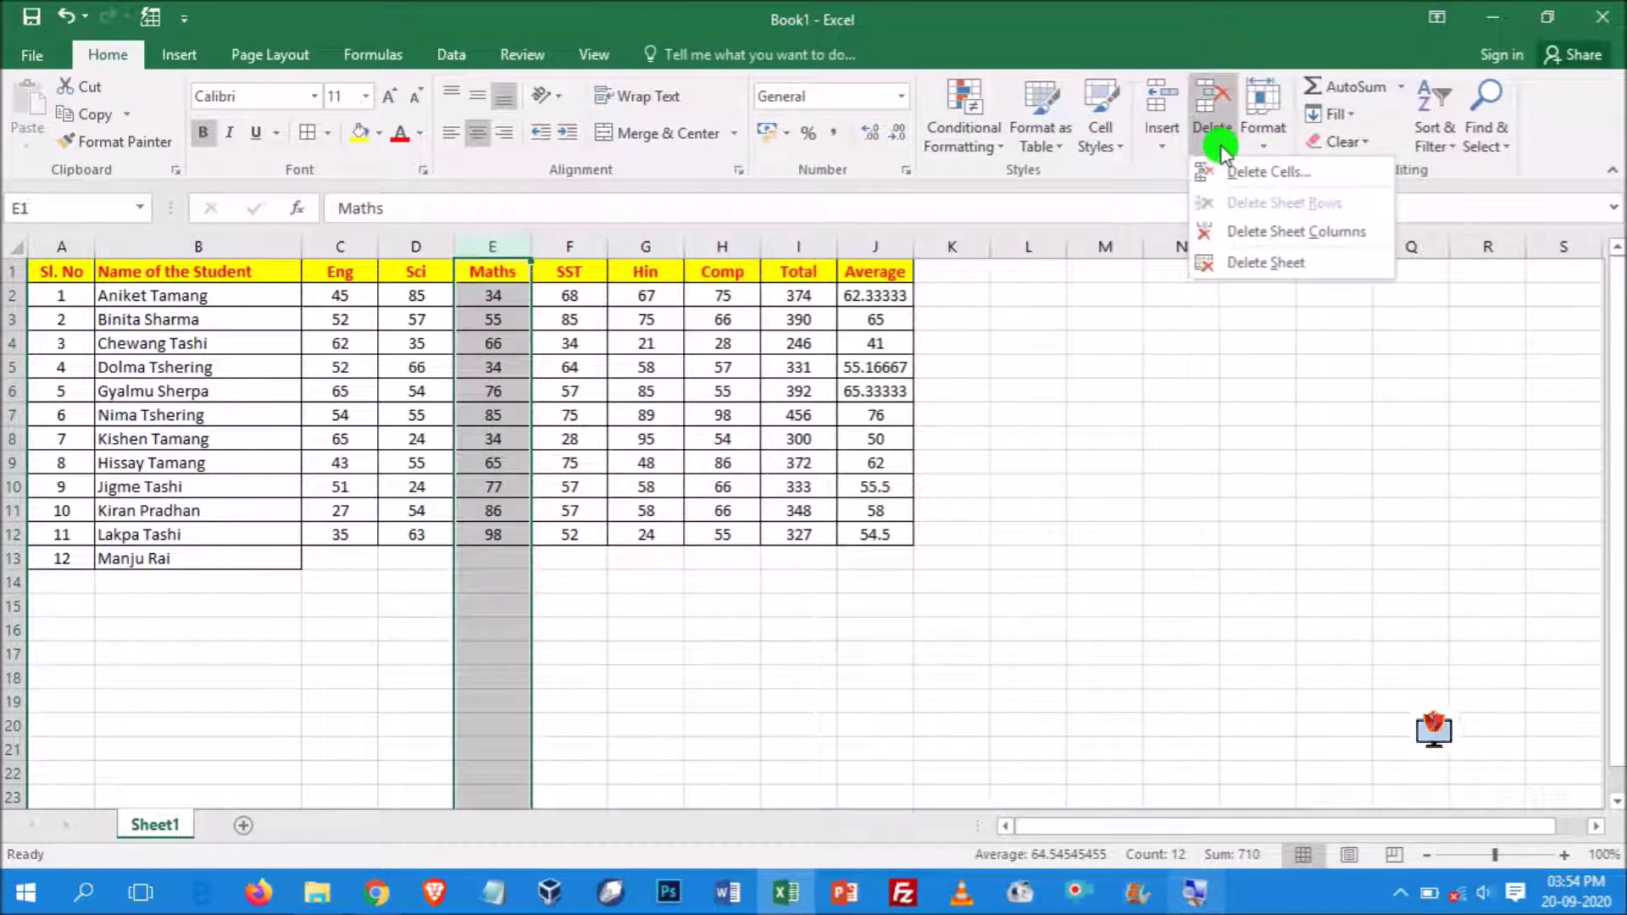
pyautogui.click(1294, 234)
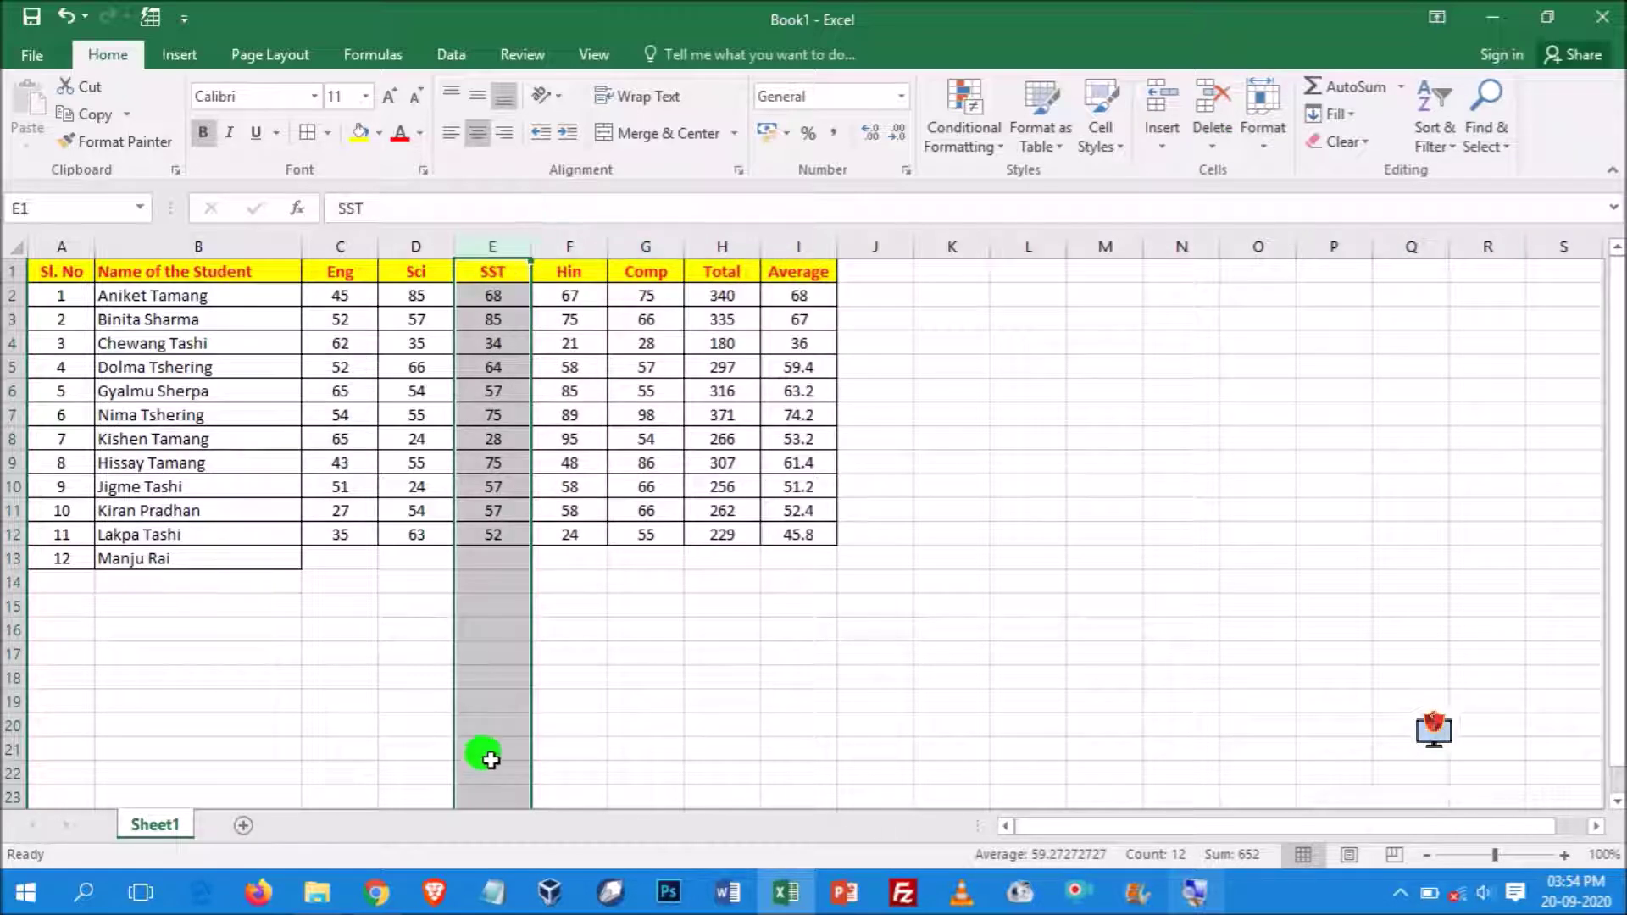
pyautogui.click(10, 437)
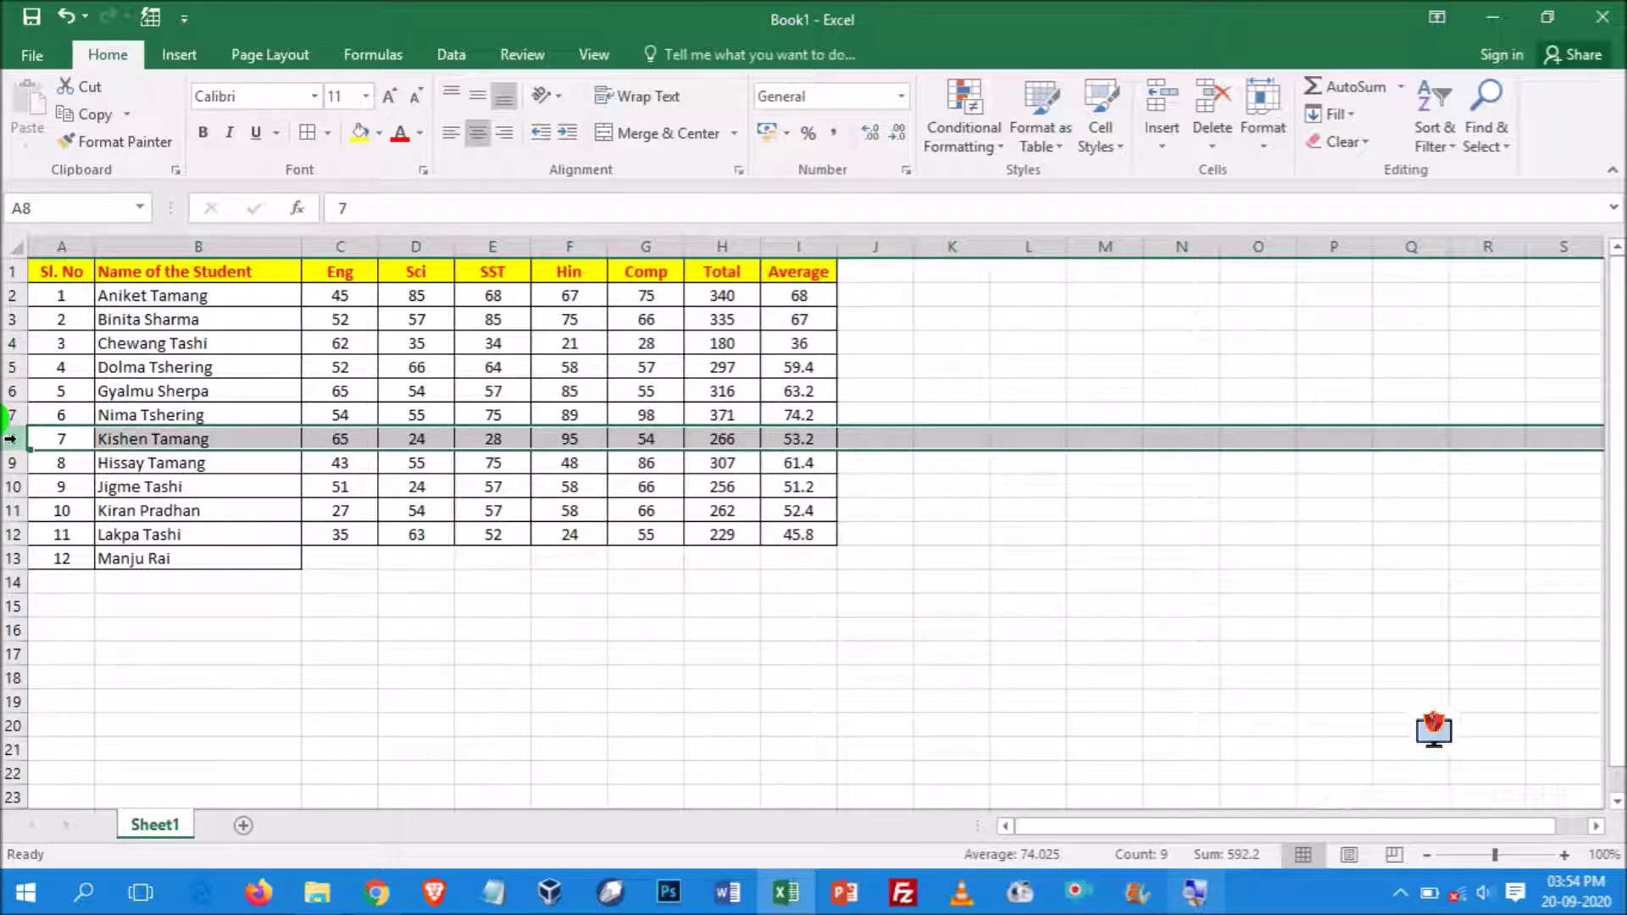
pyautogui.click(1229, 156)
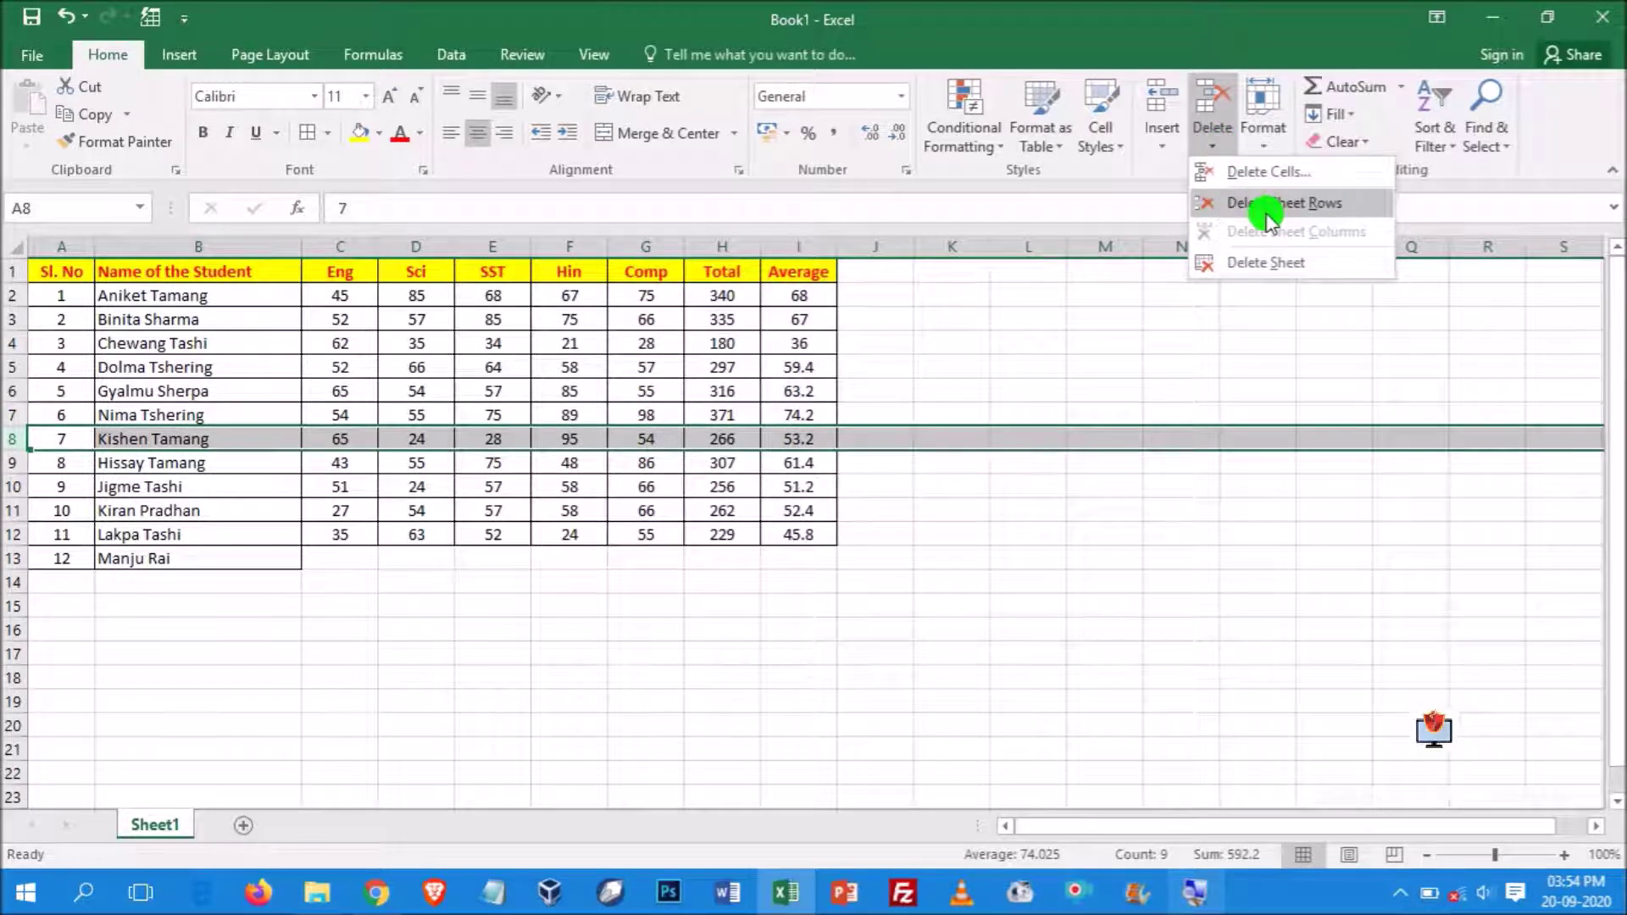
pyautogui.click(1271, 204)
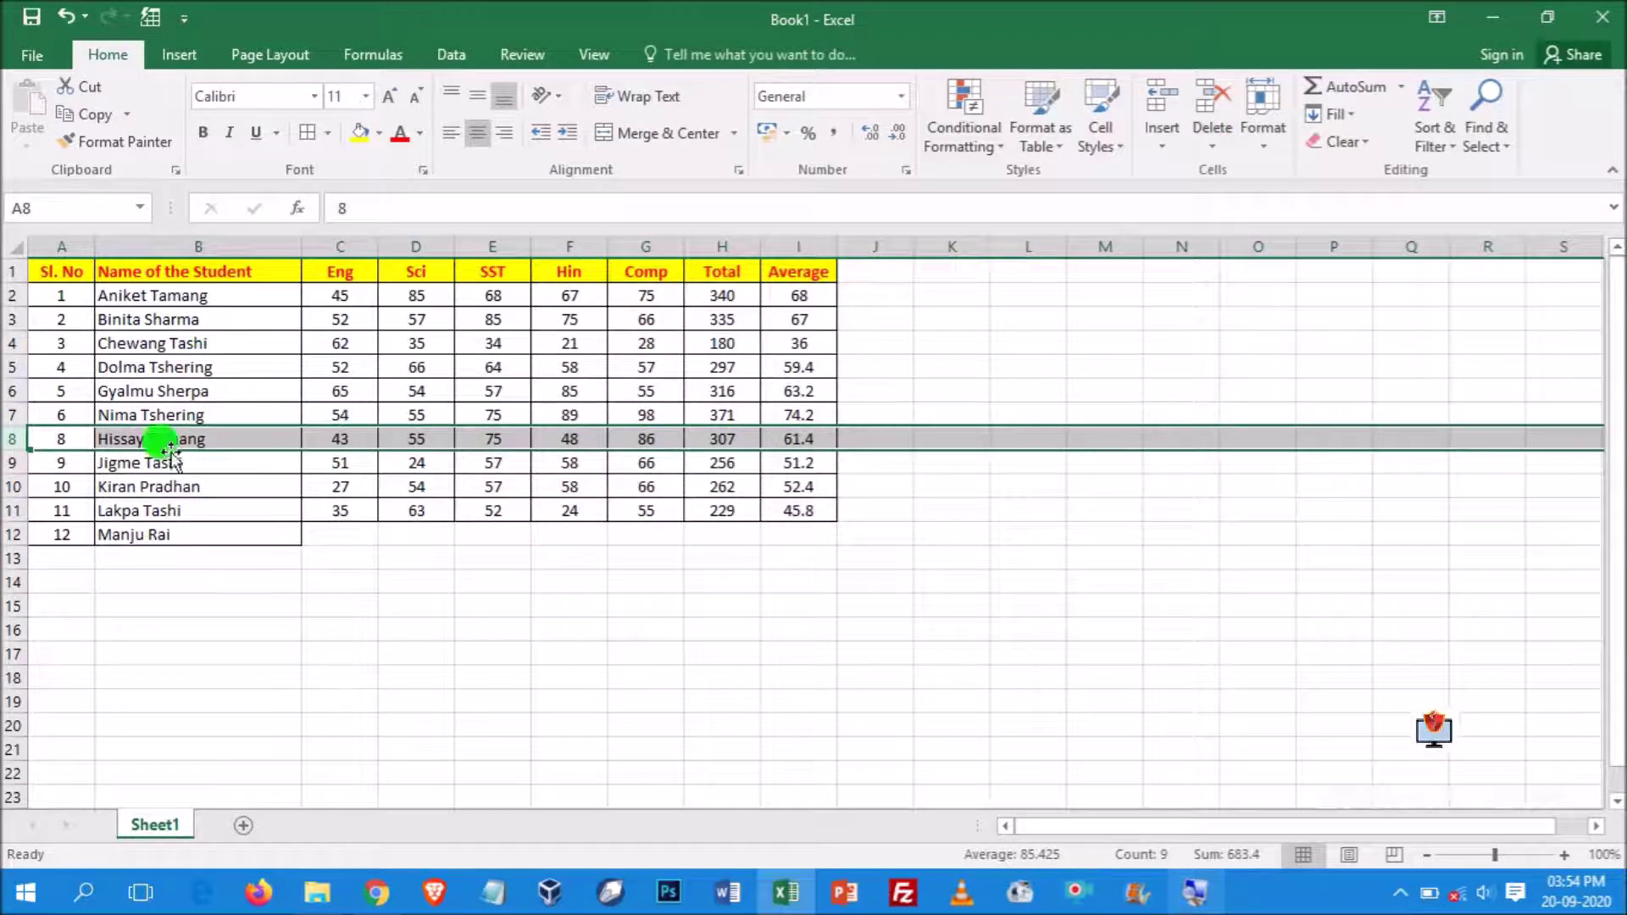
# Renumber the serial numbers 1 to 11 down column A
pyautogui.click(66, 295)
pyautogui.moveTo(98, 306); pyautogui.dragTo(60, 538)
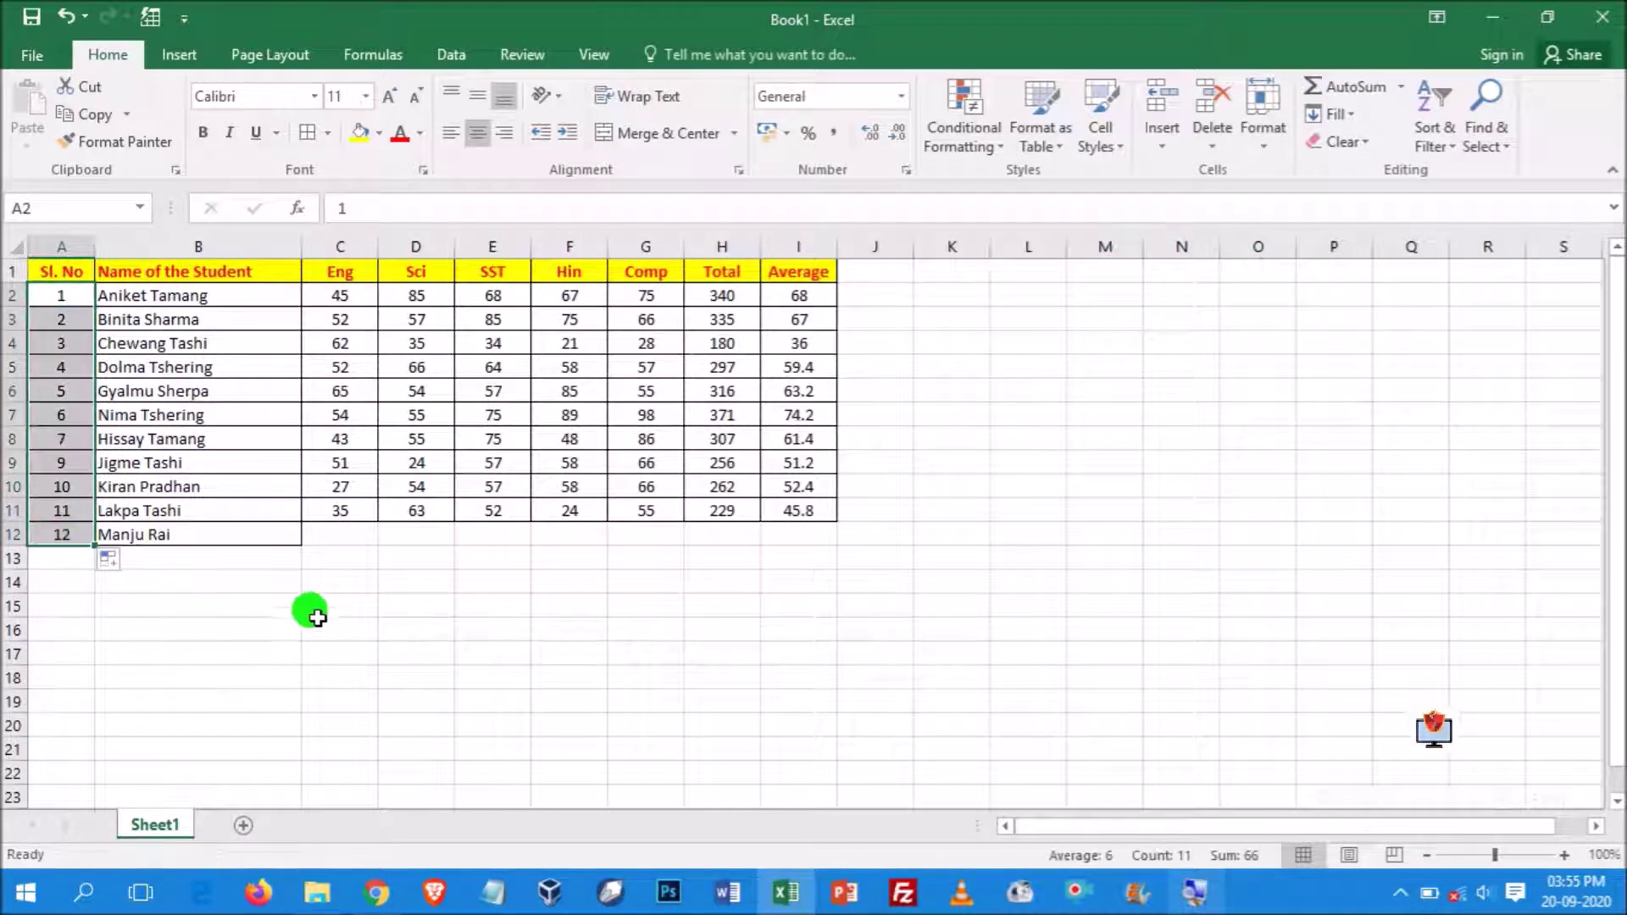
pyautogui.click(314, 616)
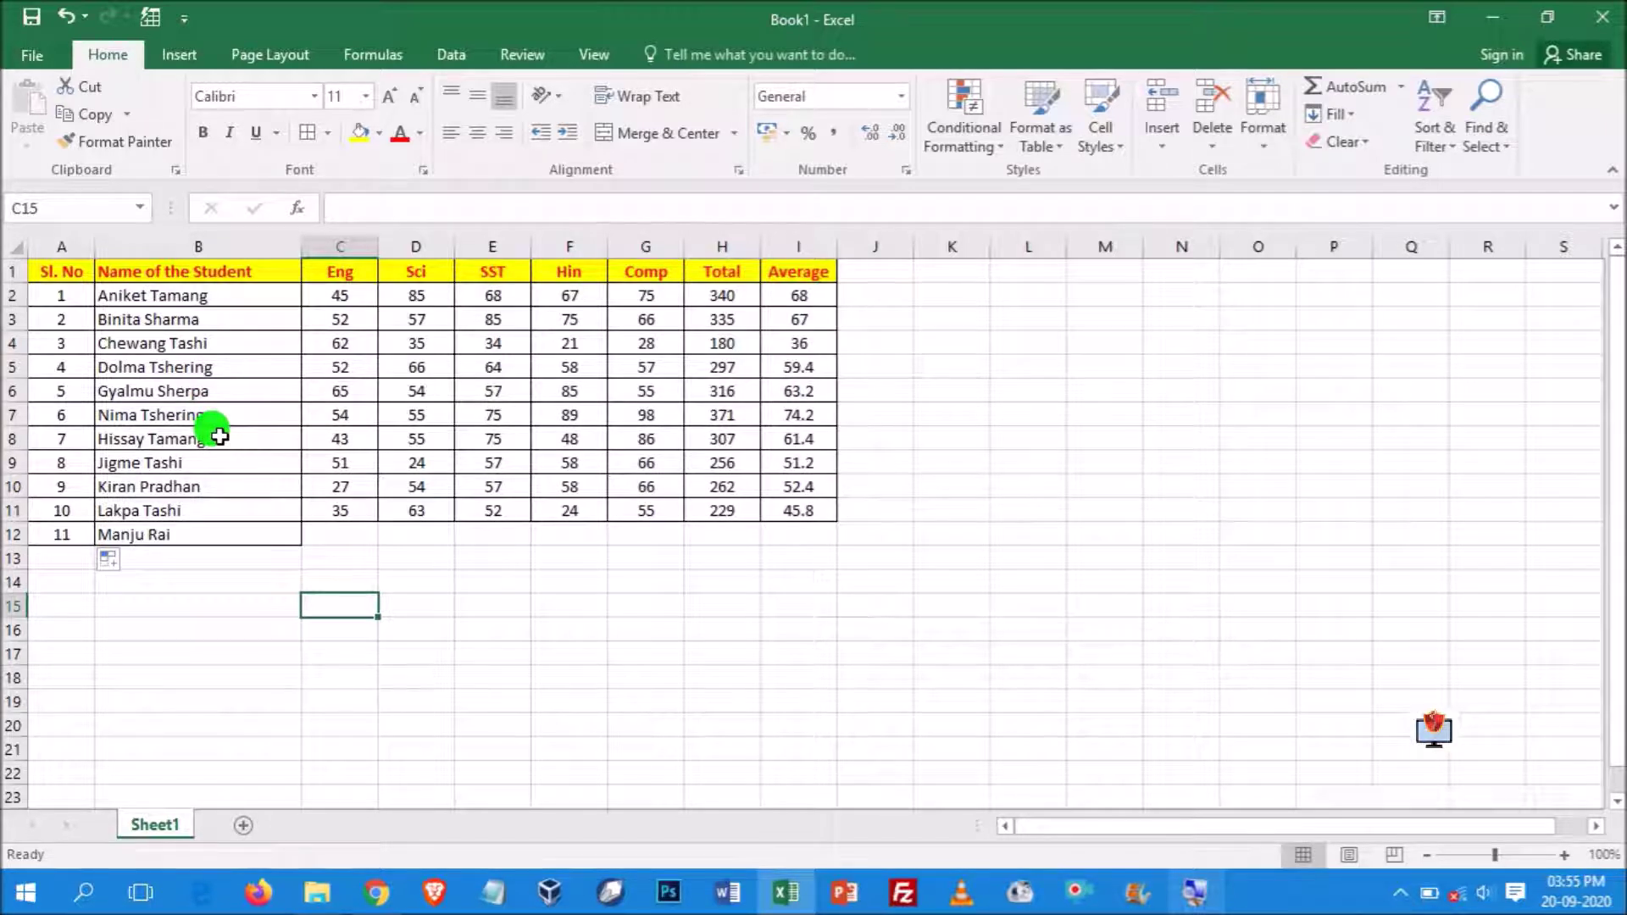
pyautogui.click(114, 391)
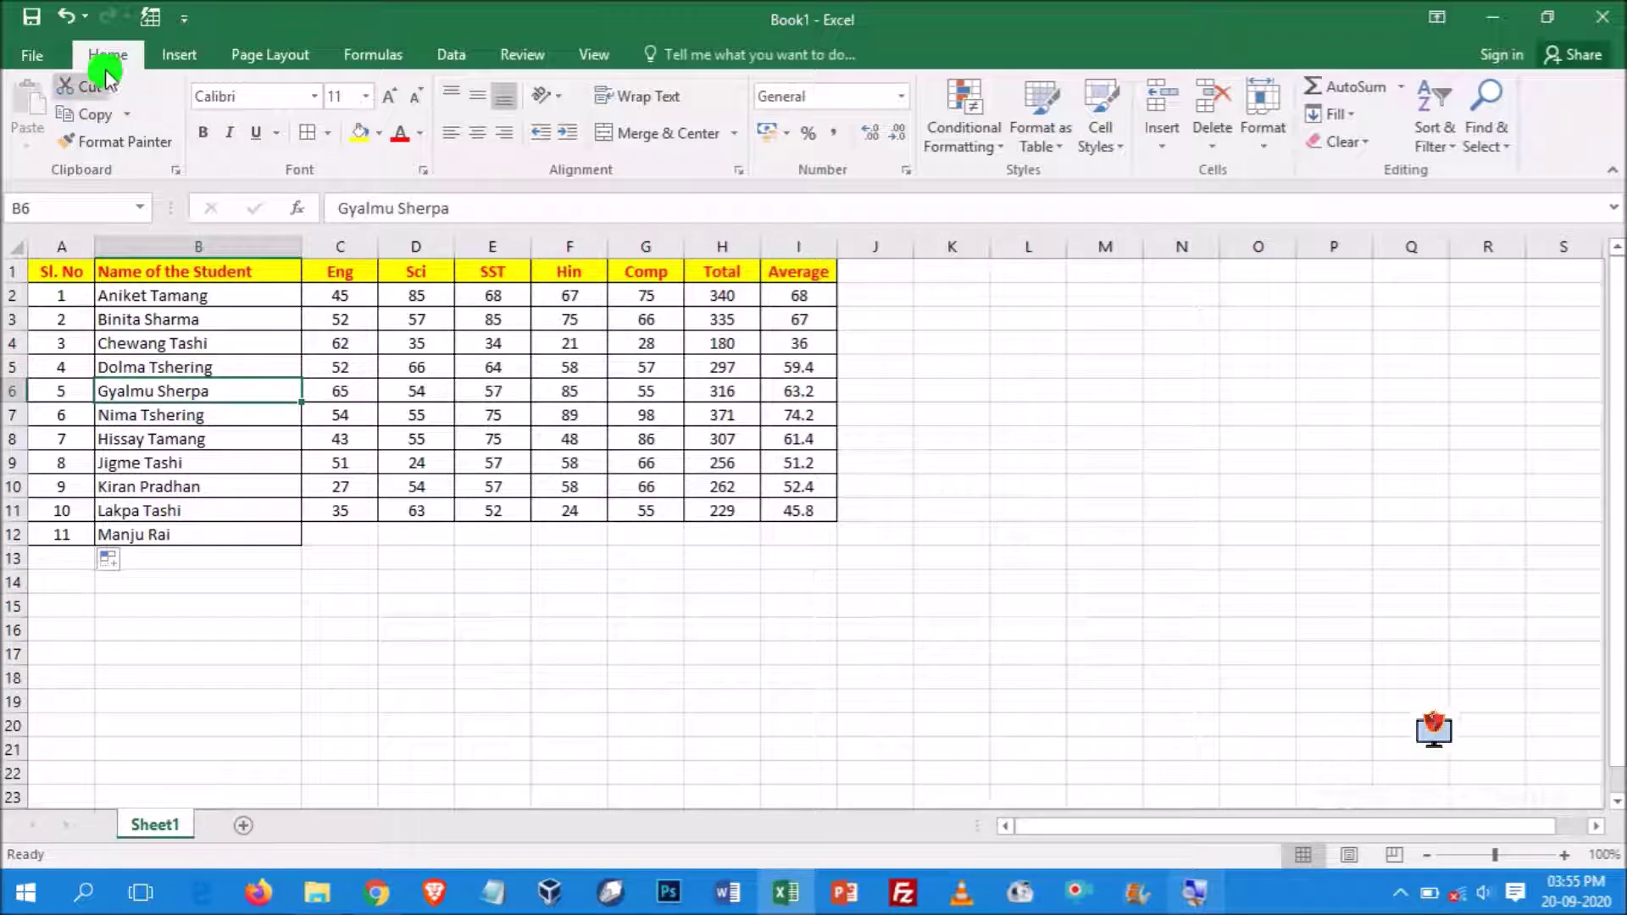
# Delete name cell B6 with Shift cells up, then clear the leftover serial in A12
pyautogui.click(1212, 147)
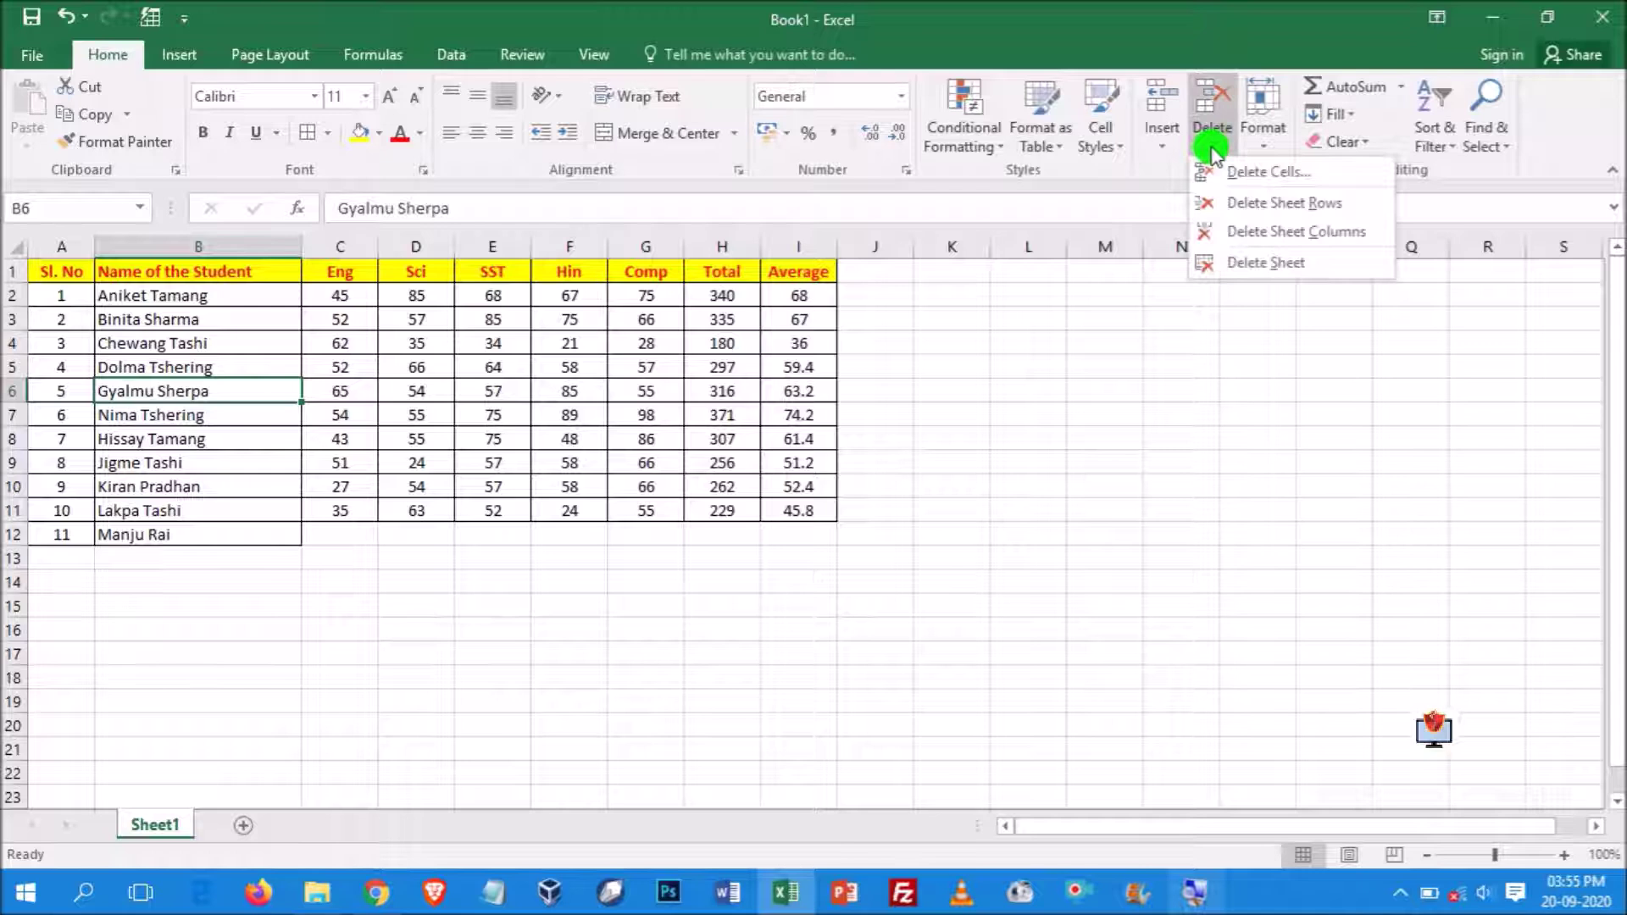
pyautogui.click(1271, 174)
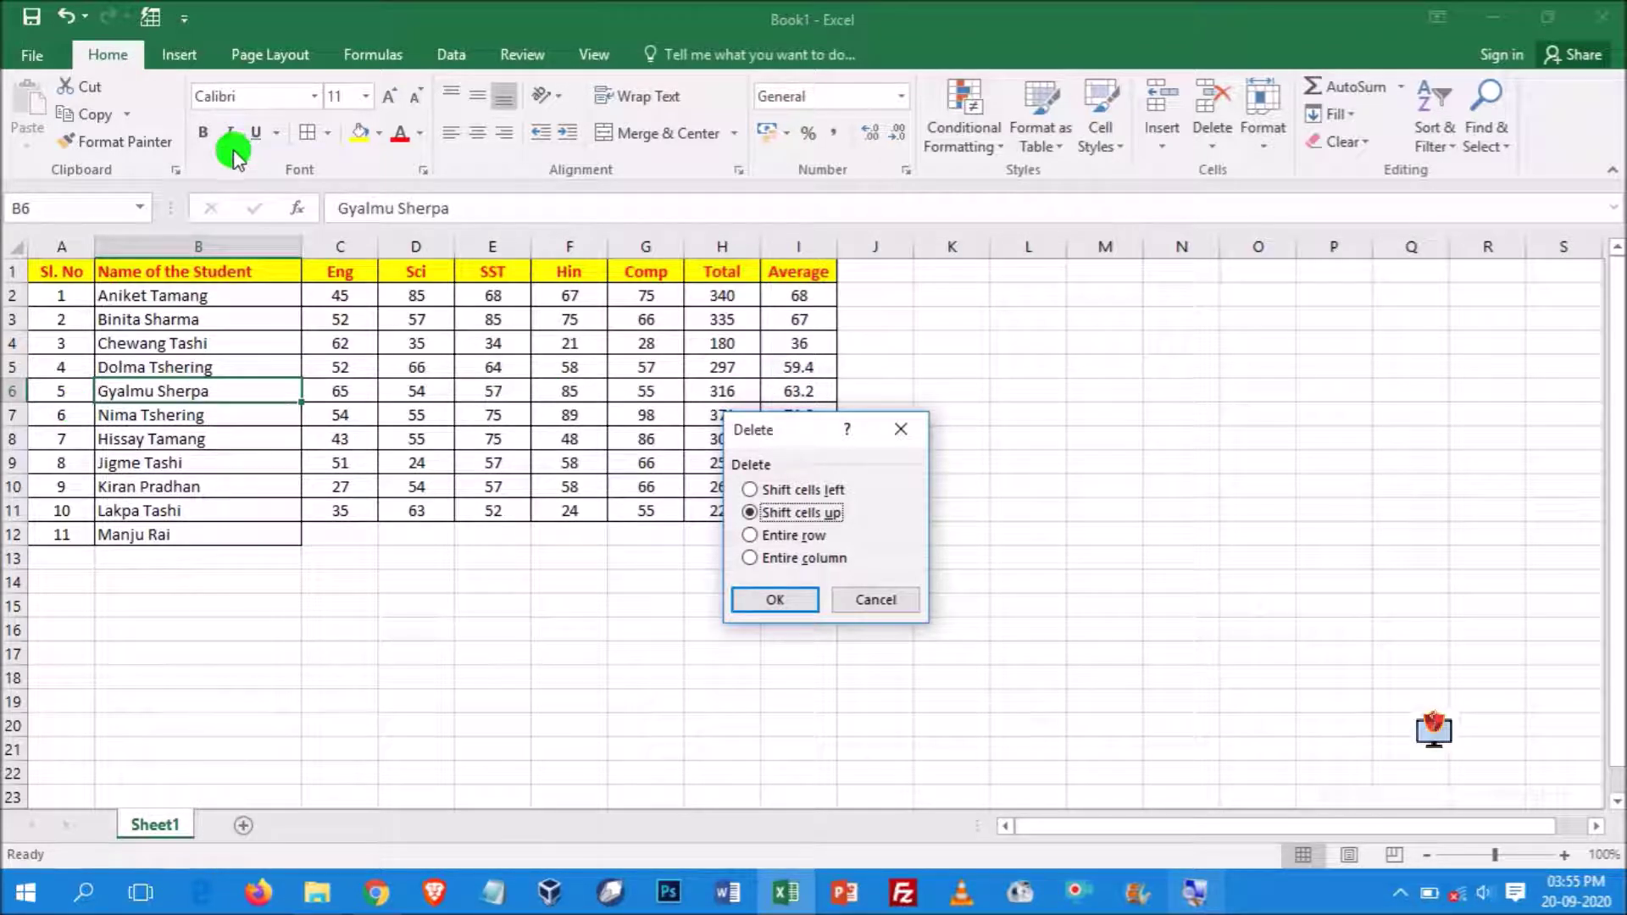
pyautogui.click(781, 491)
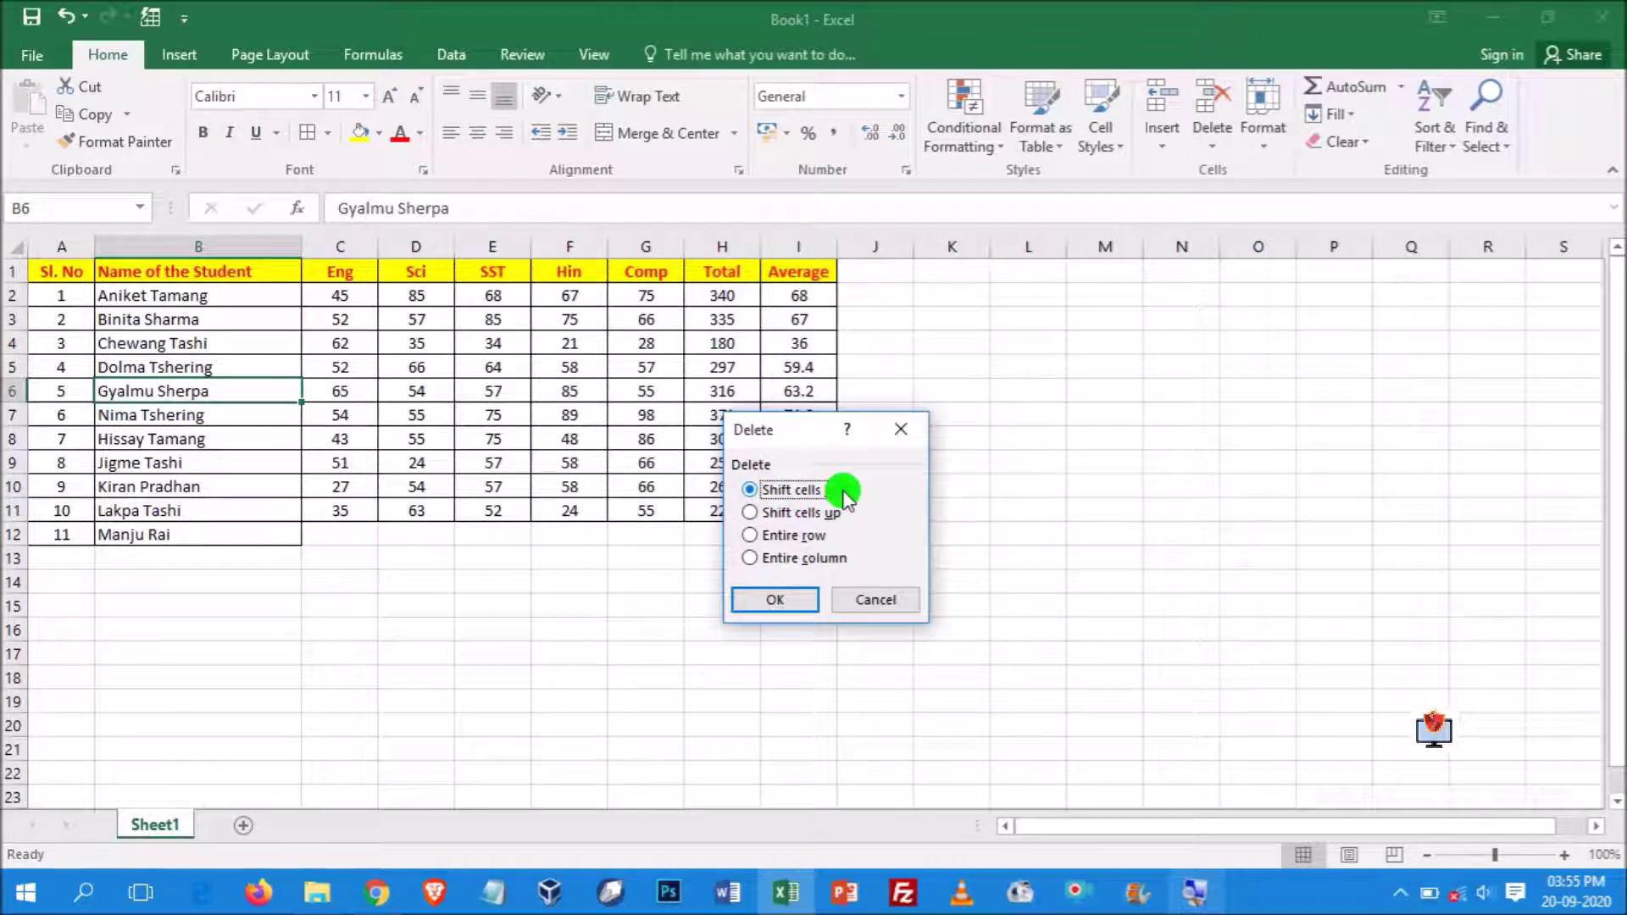
pyautogui.click(781, 514)
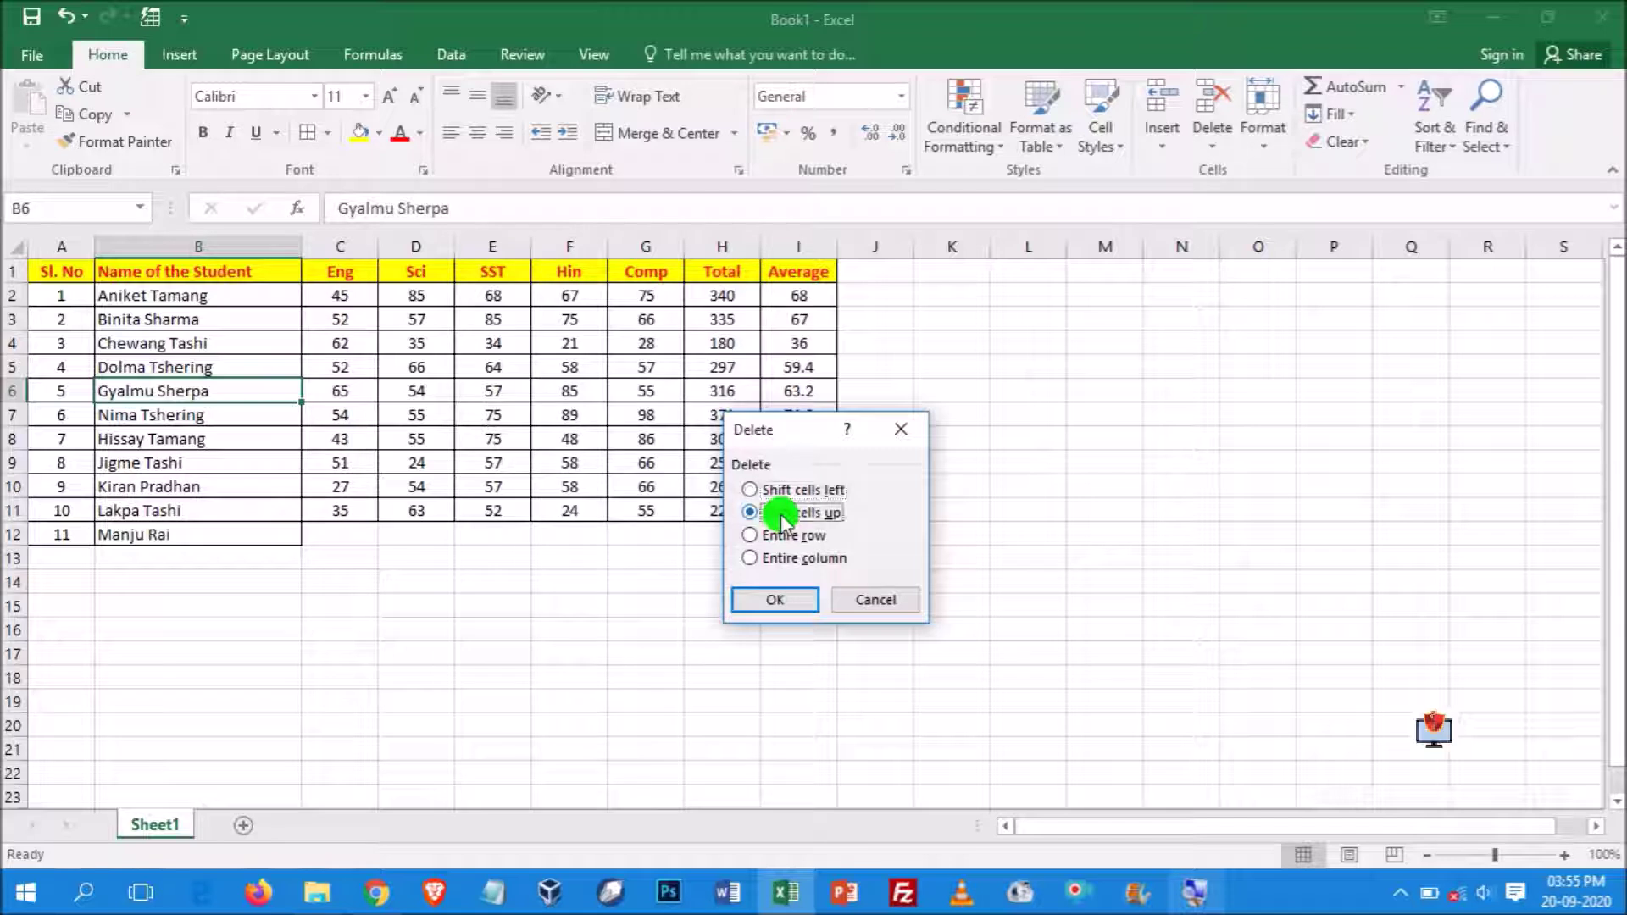
pyautogui.click(767, 600)
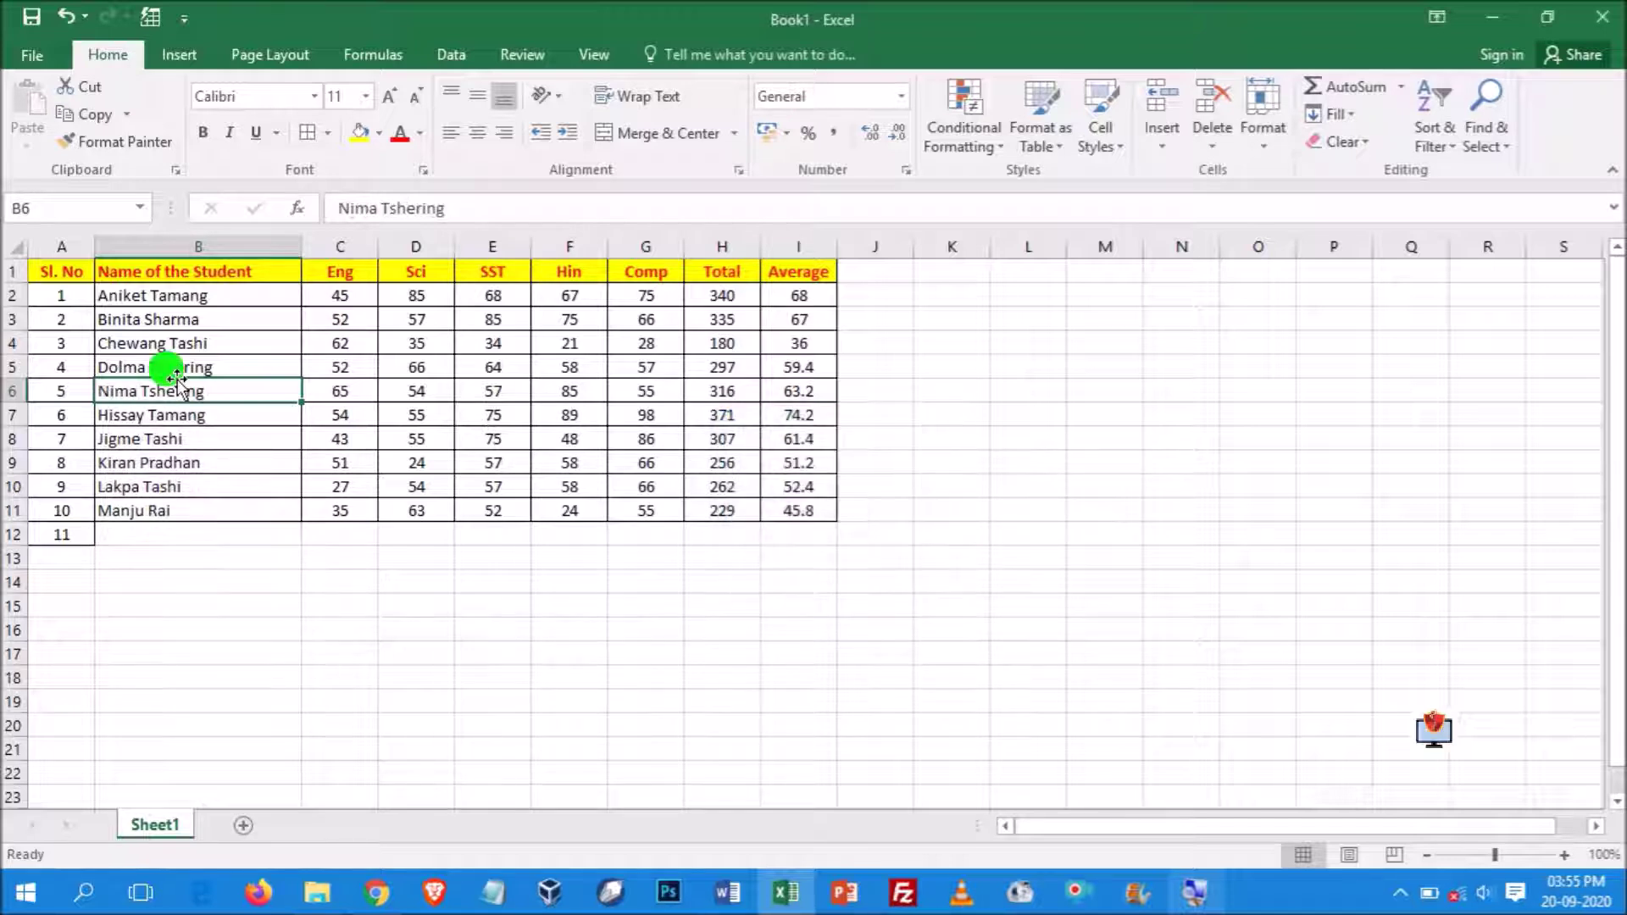
pyautogui.click(58, 533)
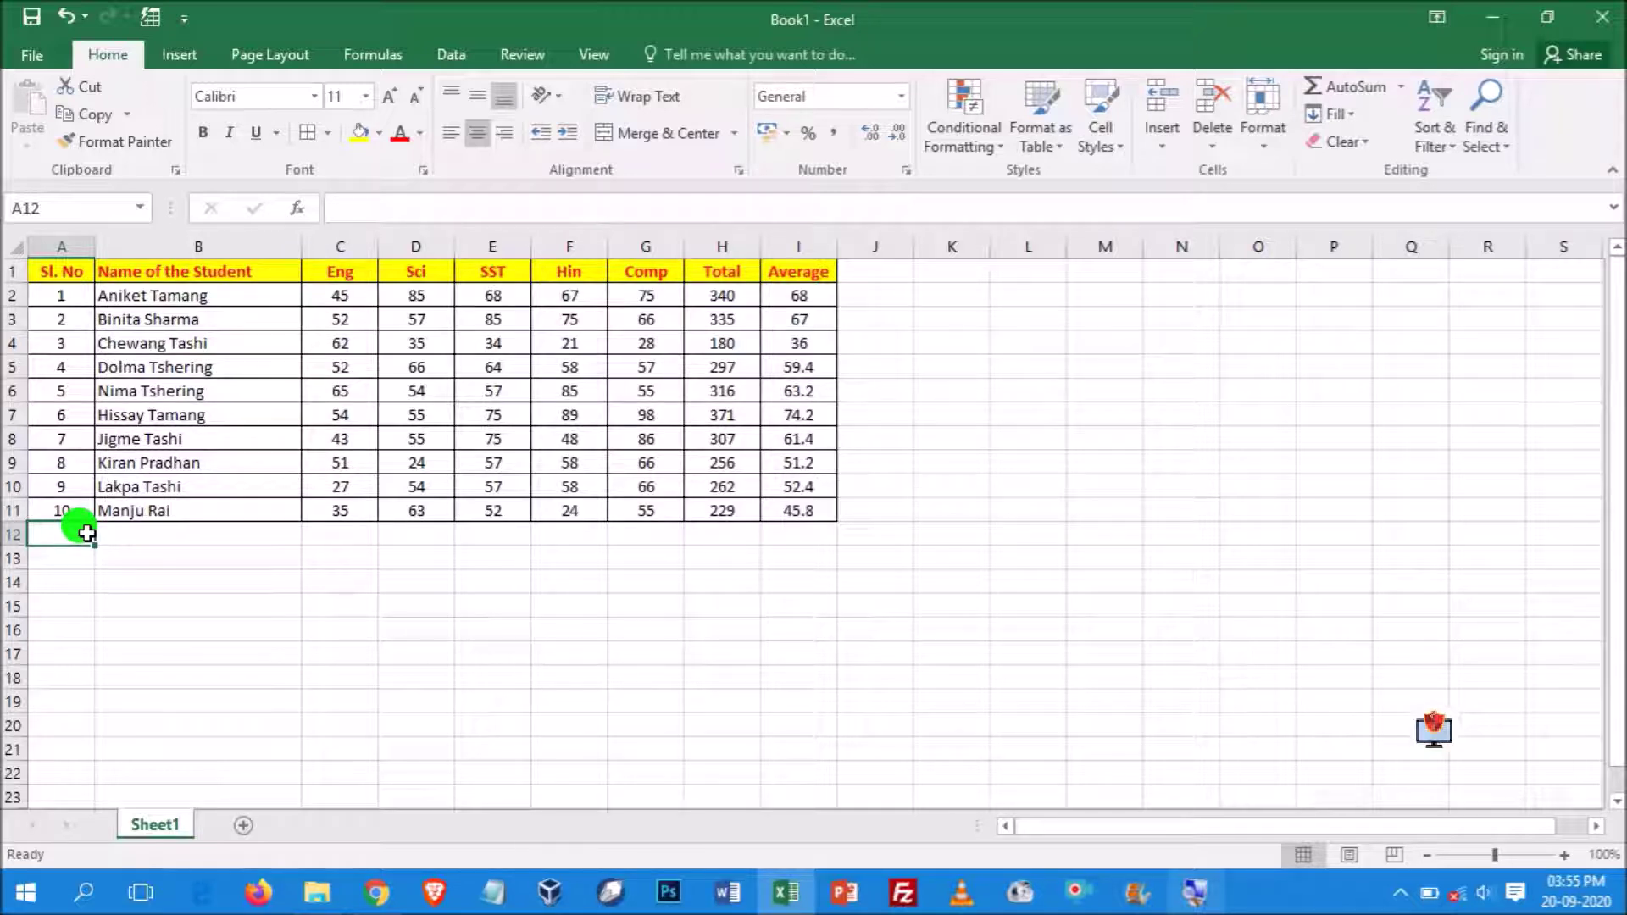
pyautogui.click(384, 649)
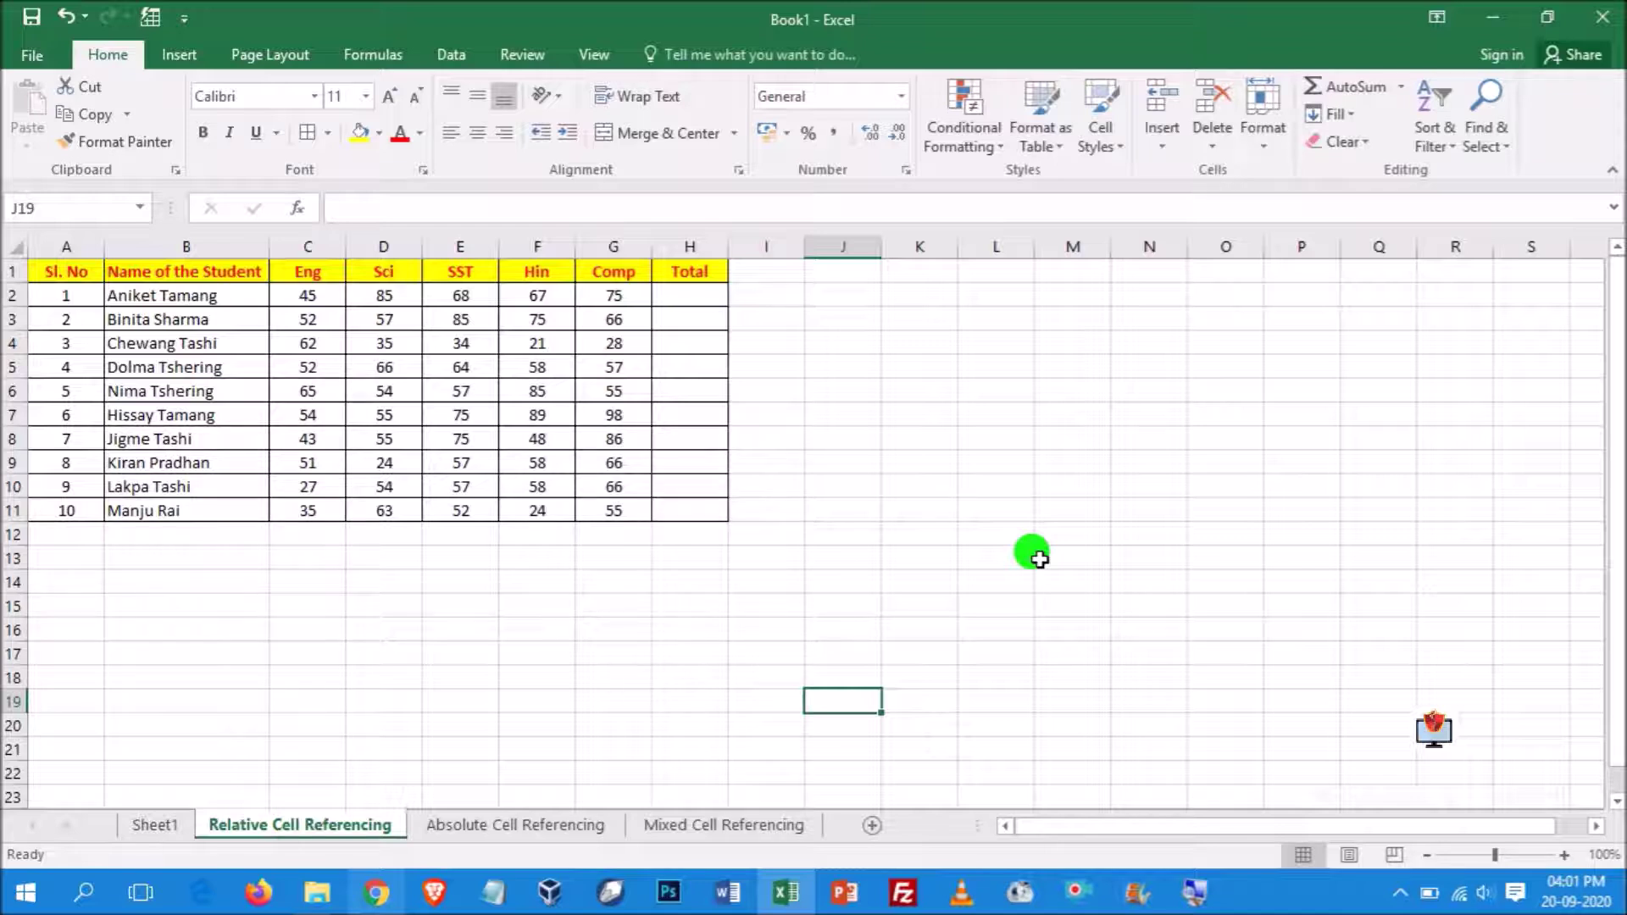
# Click around the empty Total cells on the Relative Cell Referencing sheet while explaining
pyautogui.click(947, 353)
pyautogui.click(1042, 322)
pyautogui.click(1017, 368)
pyautogui.click(895, 392)
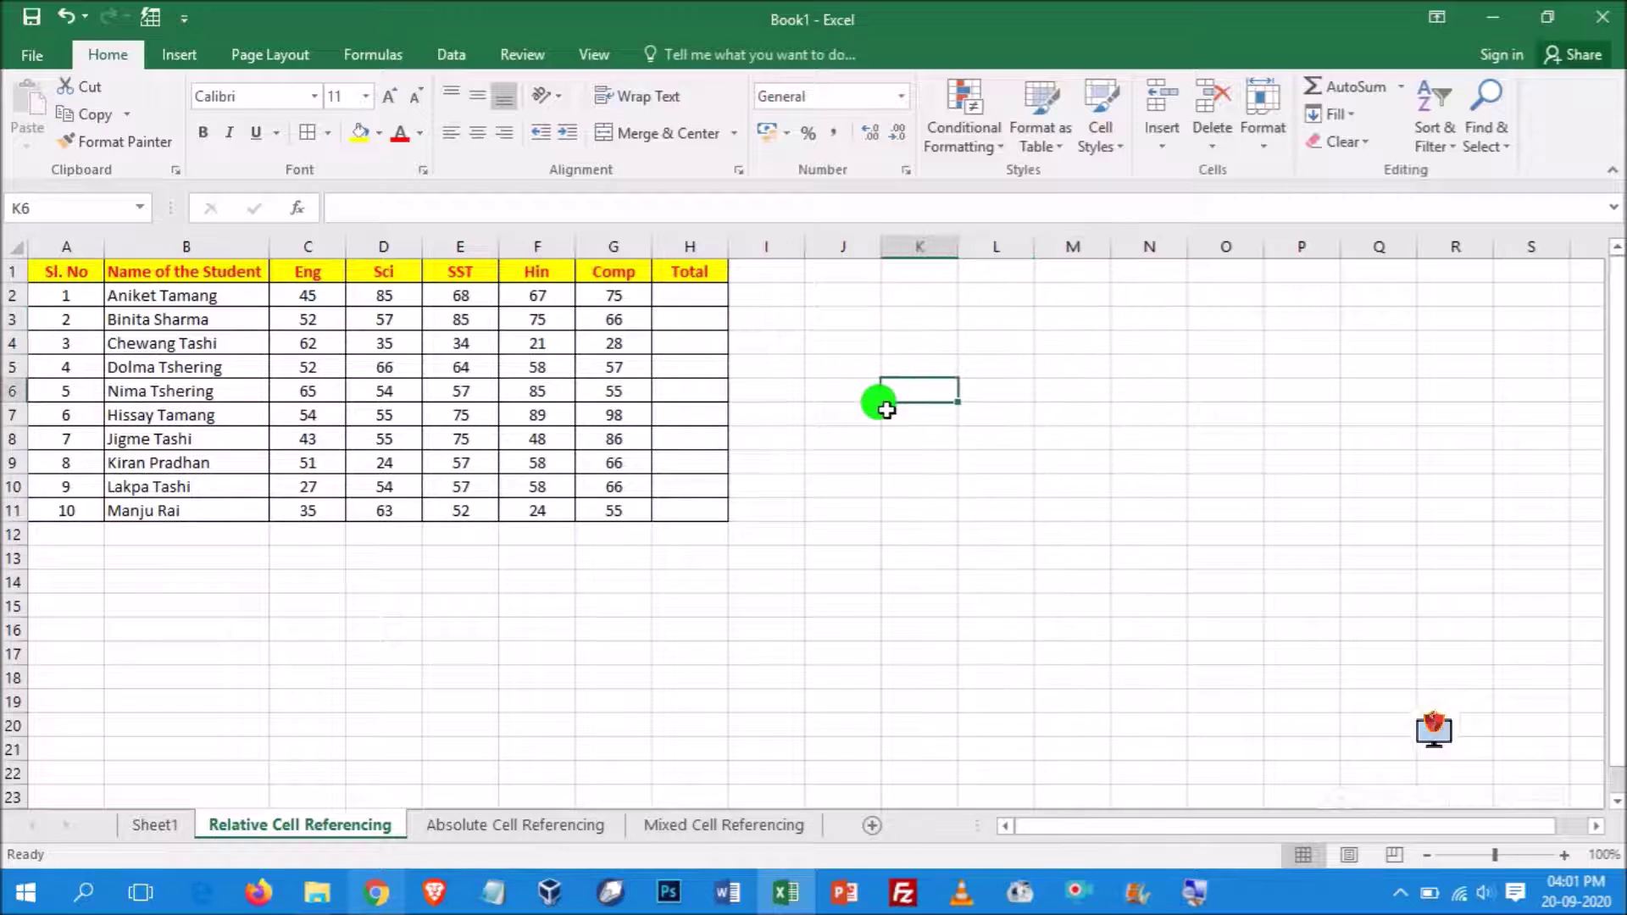
pyautogui.click(830, 508)
pyautogui.click(835, 414)
pyautogui.click(832, 360)
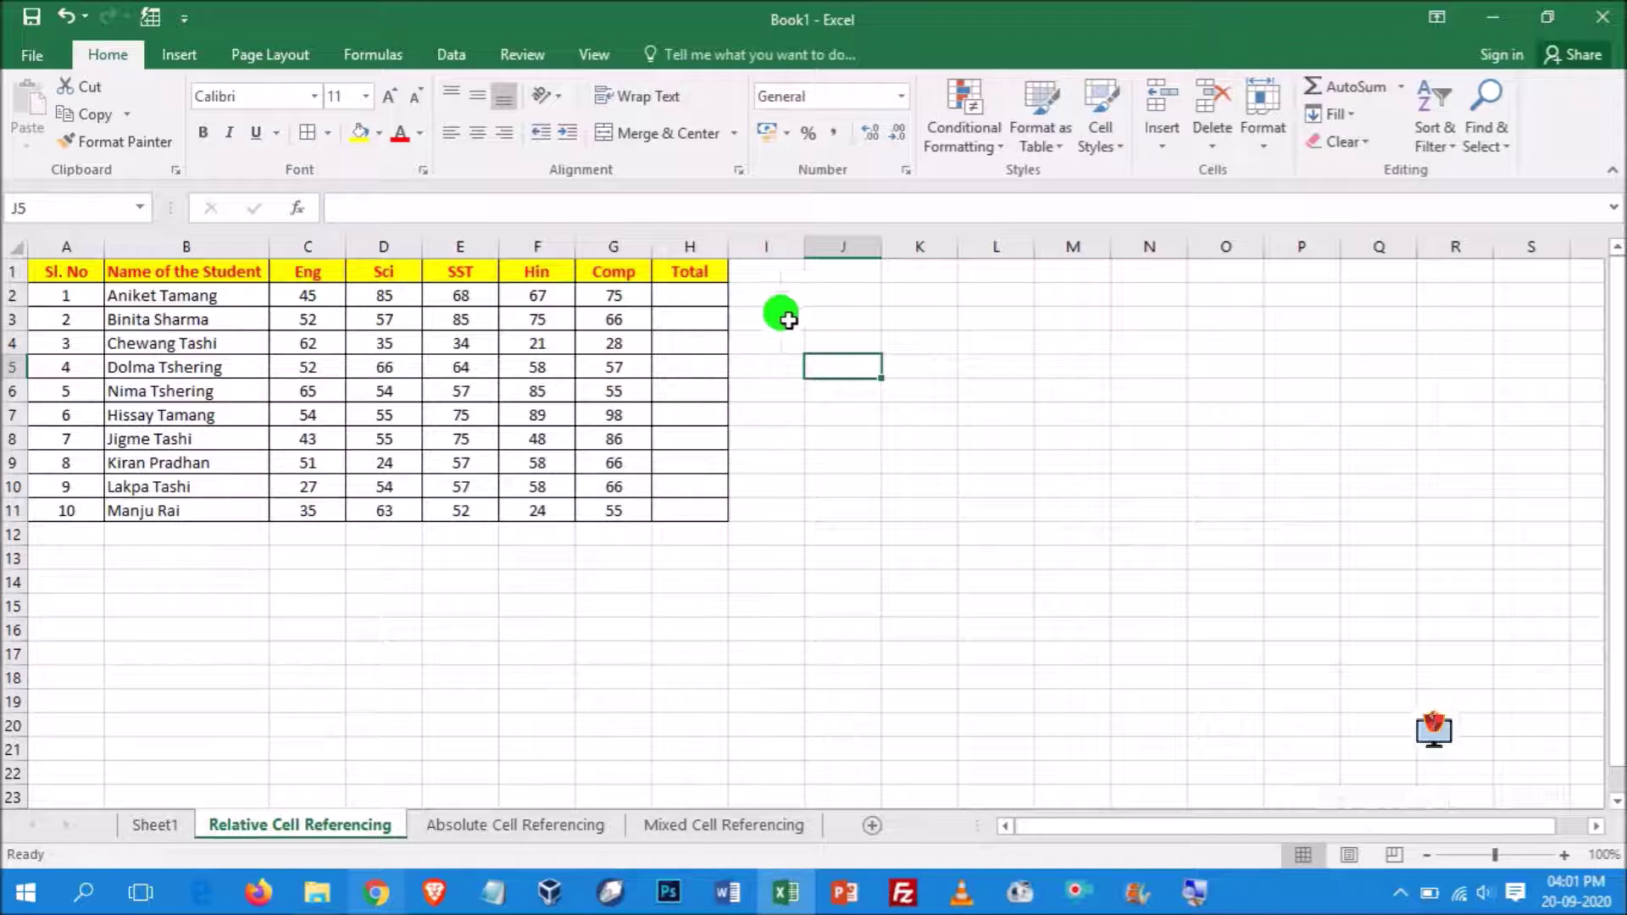
pyautogui.click(677, 299)
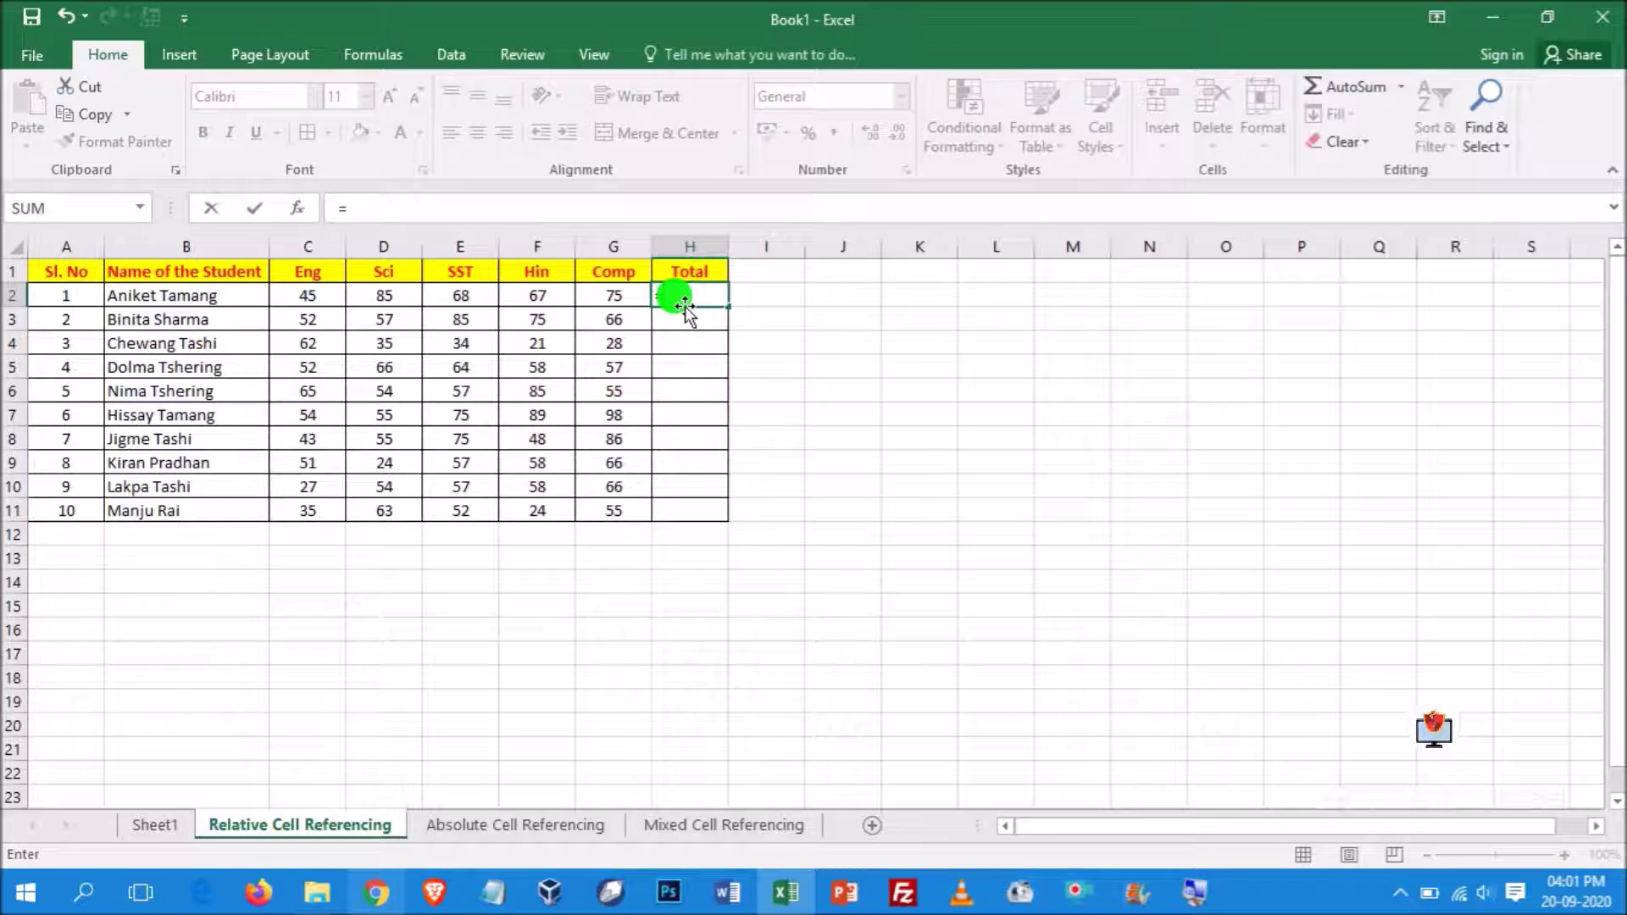
pyautogui.click(309, 297)
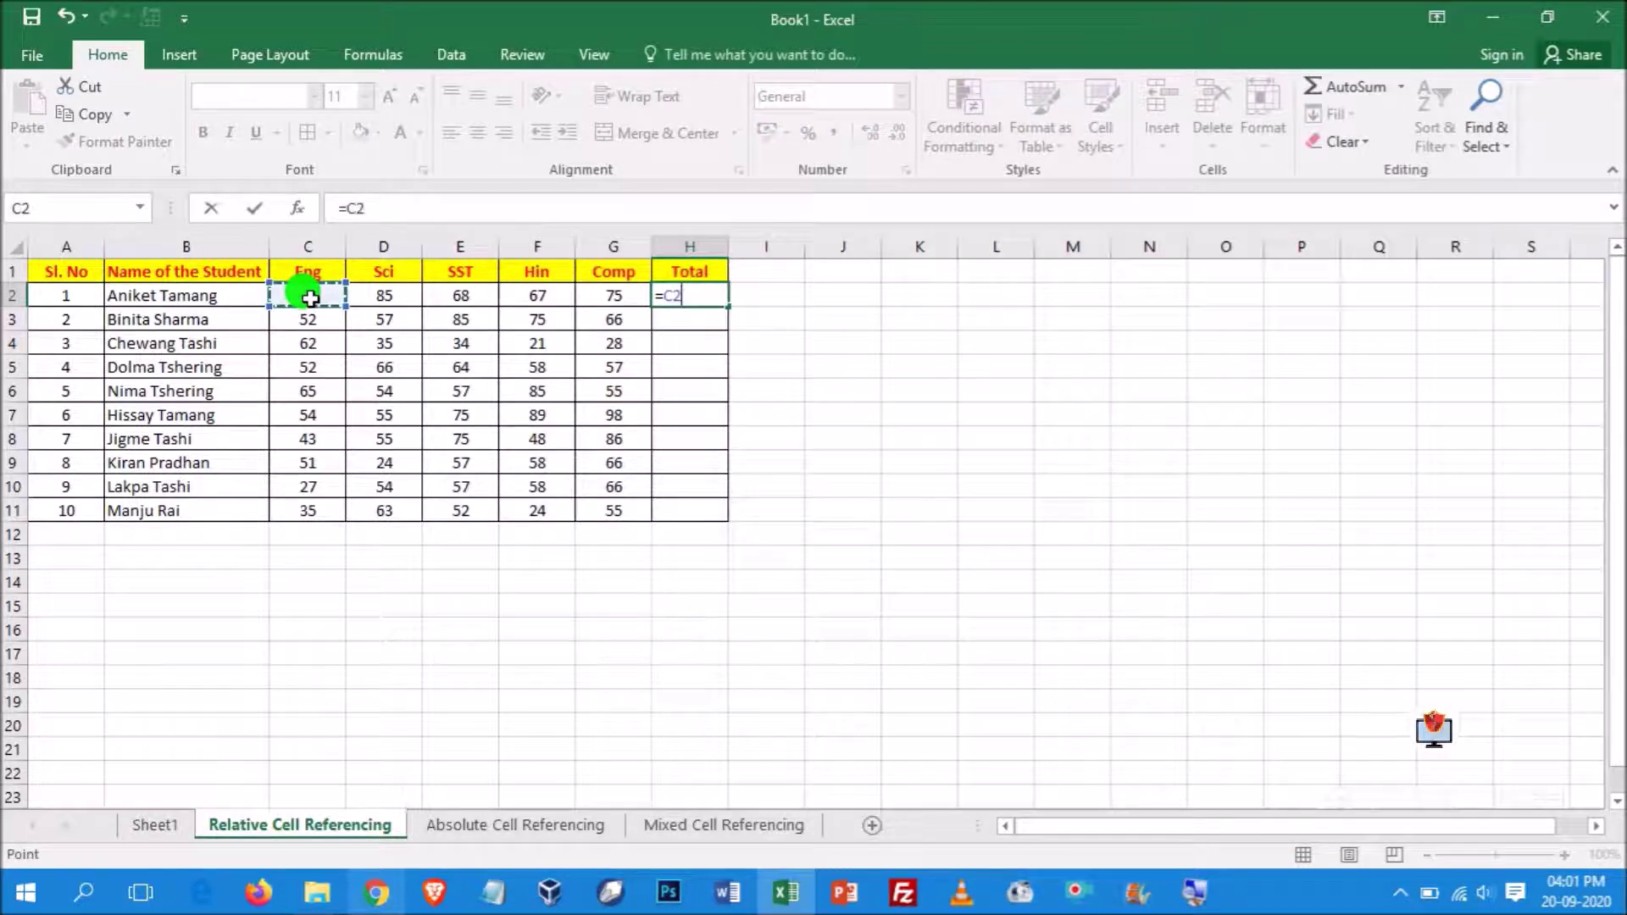
pyautogui.write('+')
pyautogui.click(383, 296)
pyautogui.write('+')
pyautogui.click(440, 297)
pyautogui.write('+')
pyautogui.click(536, 297)
pyautogui.write('+')
pyautogui.click(598, 296)
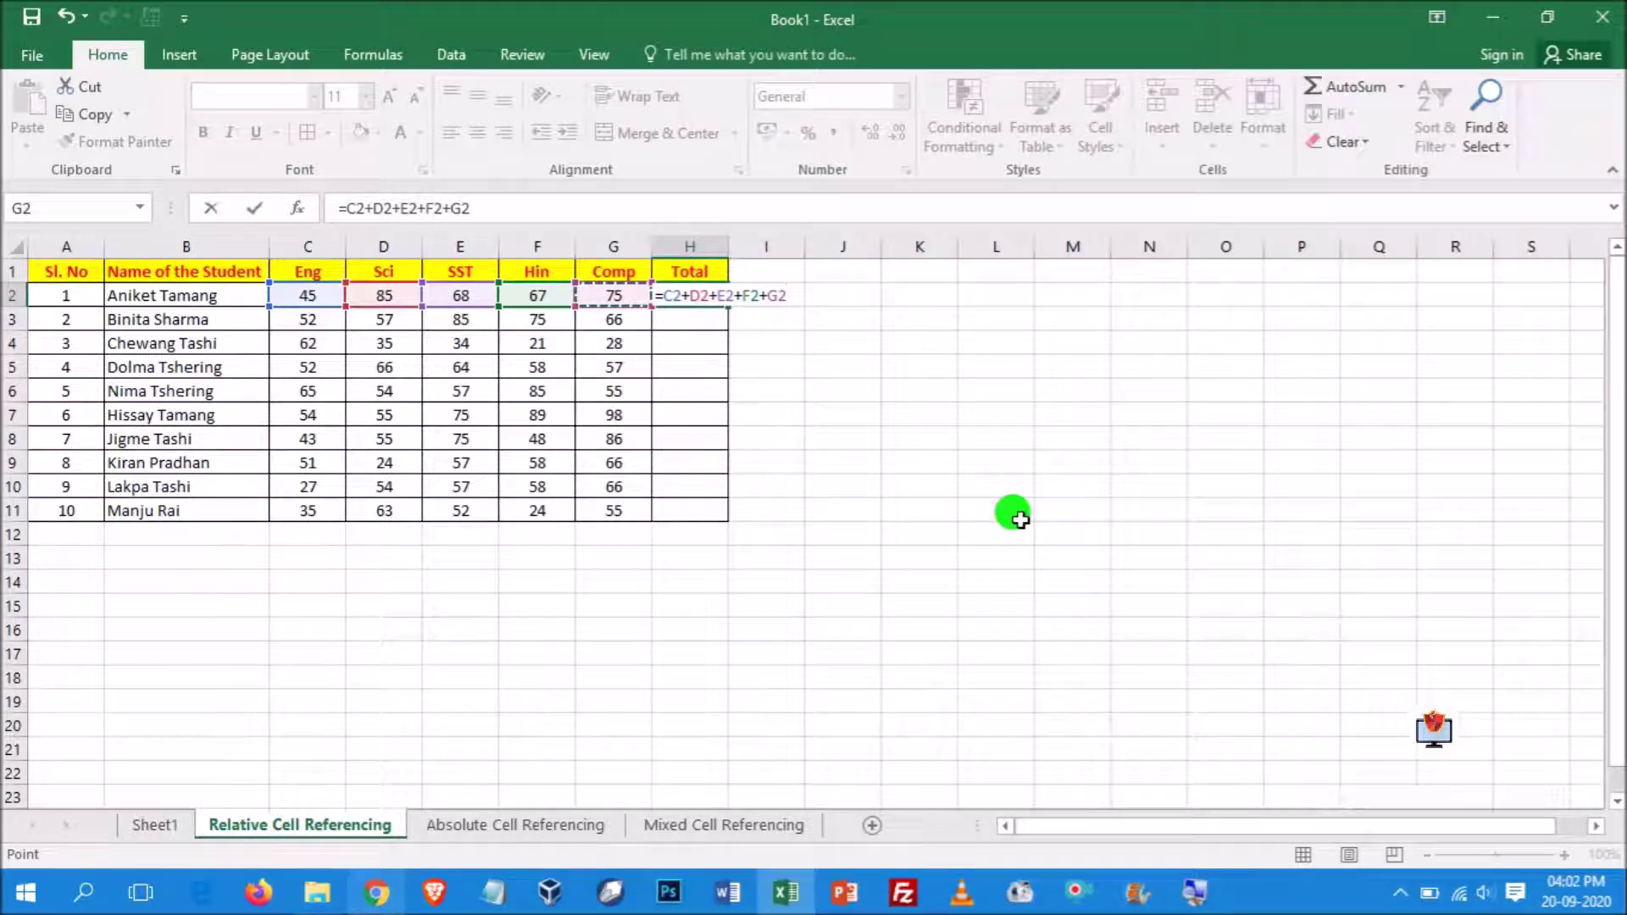
pyautogui.press('Return')
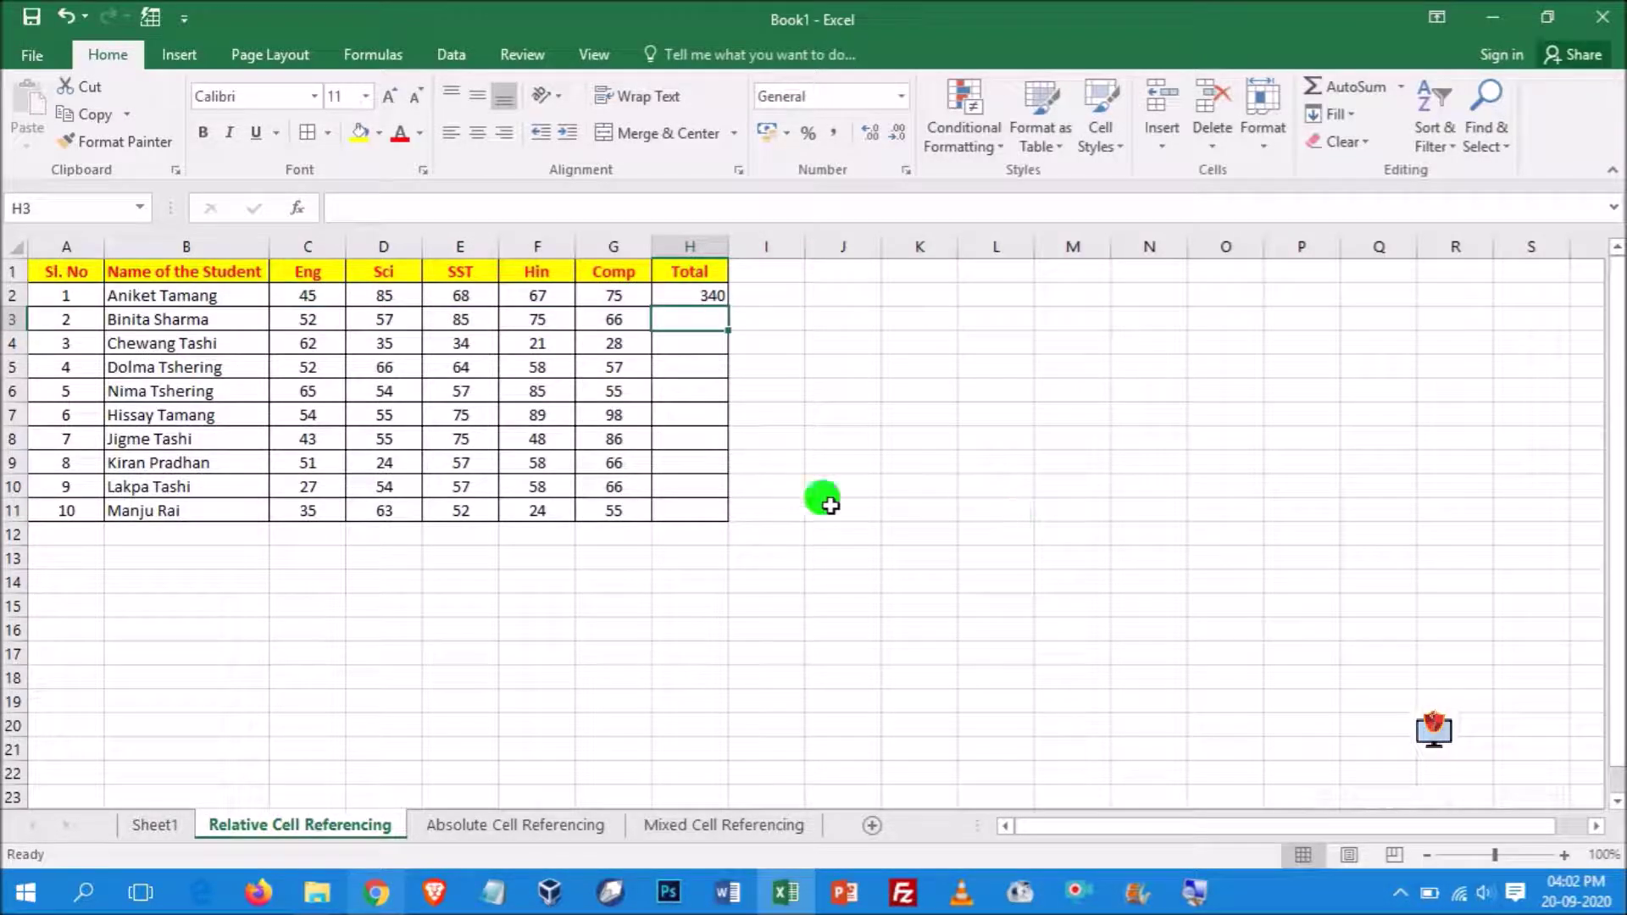
# Drag H2's total formula down the Total column and centre the 340 total
pyautogui.click(690, 295)
pyautogui.moveTo(727, 307); pyautogui.dragTo(701, 507)
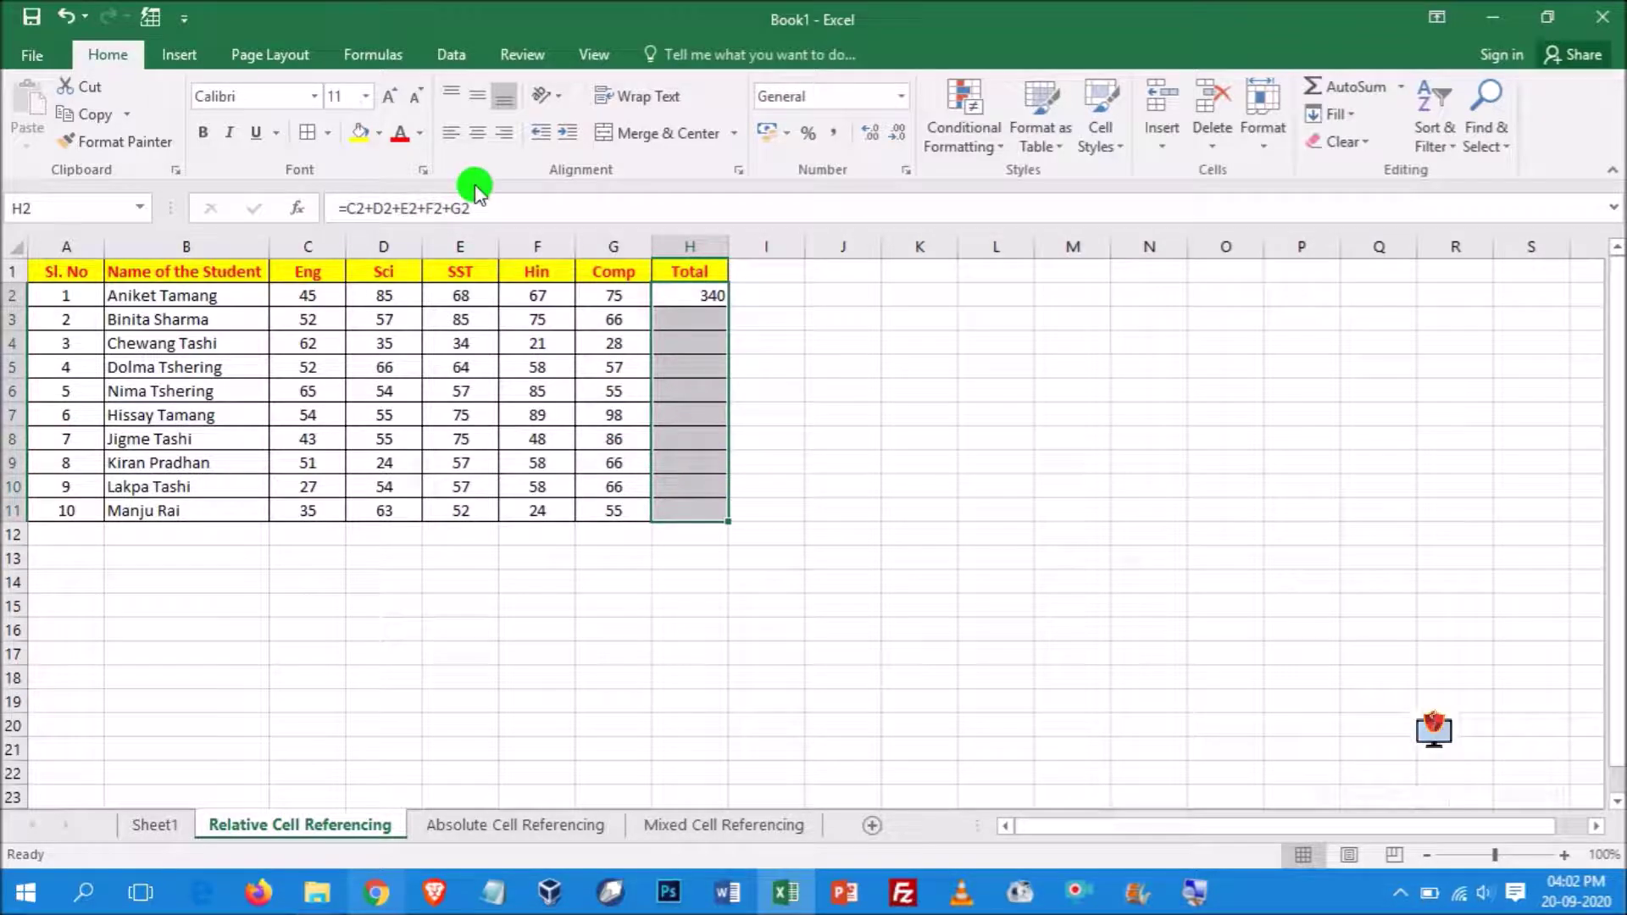
pyautogui.click(477, 133)
pyautogui.click(691, 297)
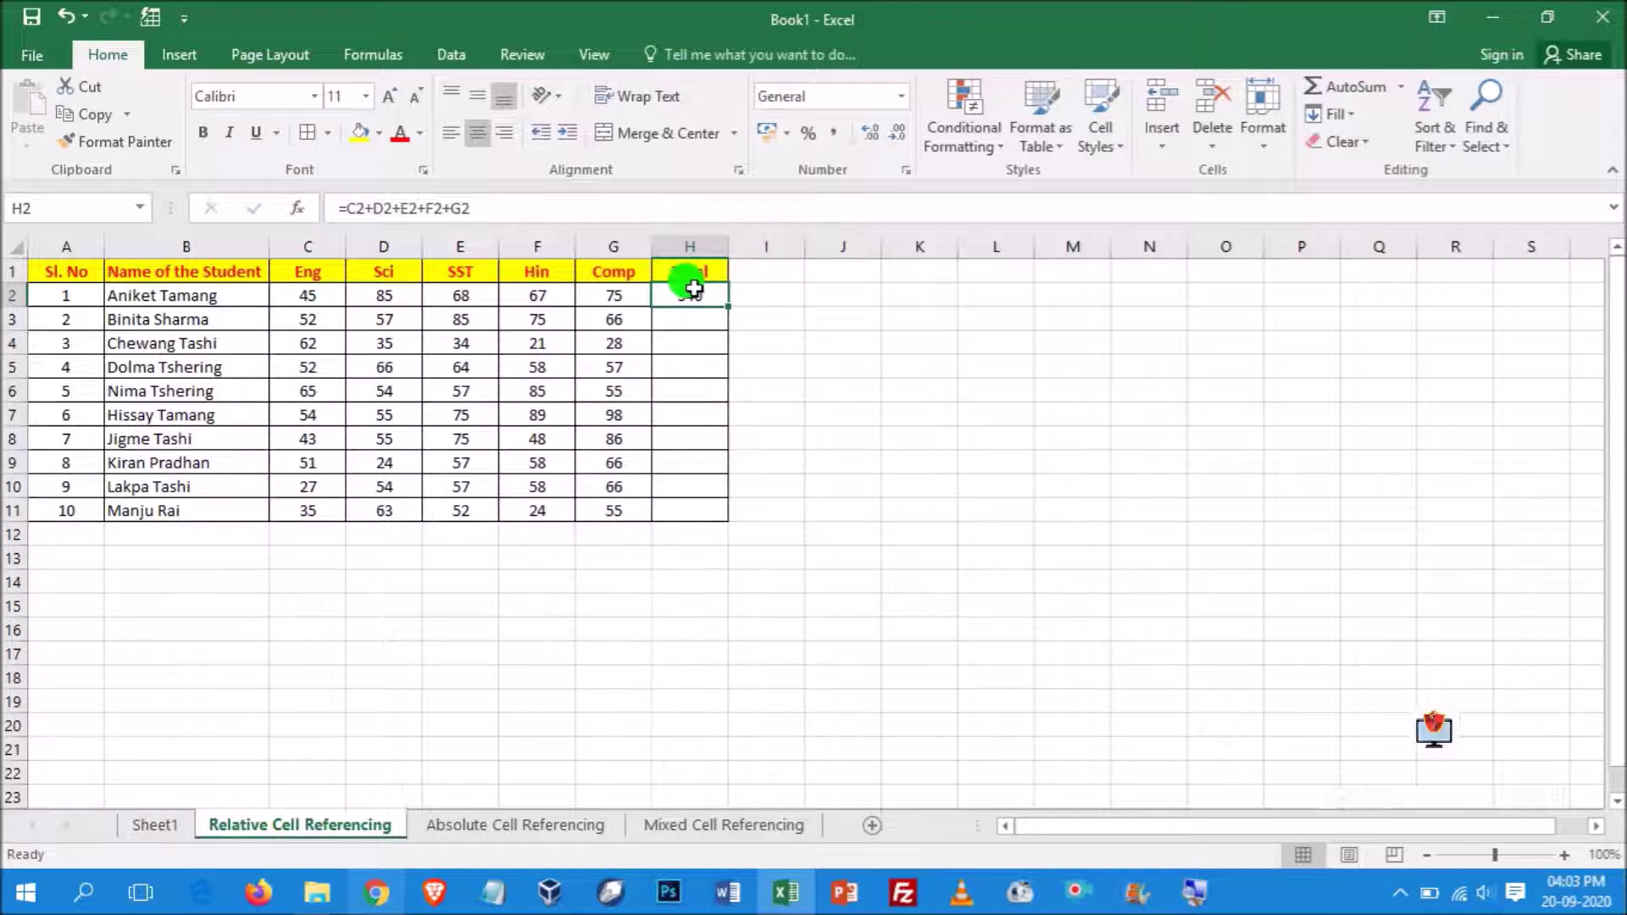
# Zoom in and open H2's =C2+D2+E2+F2+G2 formula to show its coloured cell references
pyautogui.keyDown('ctrl'); pyautogui.scroll(3, 657, 267); pyautogui.keyUp('ctrl')
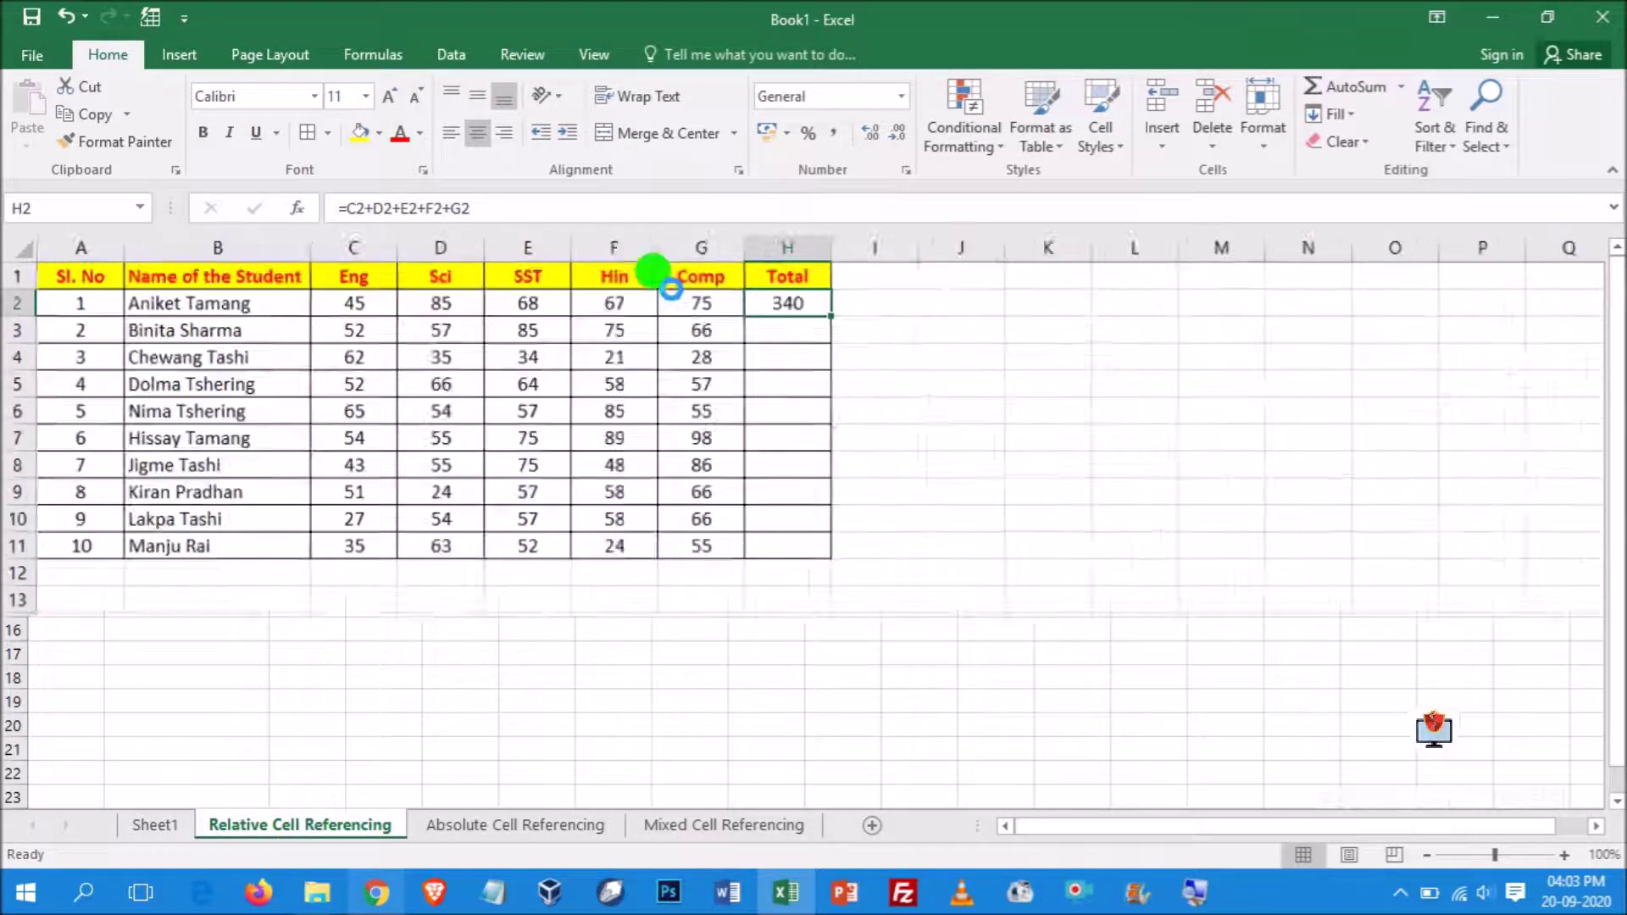
pyautogui.keyDown('ctrl'); pyautogui.scroll(1, 799, 378); pyautogui.keyUp('ctrl')
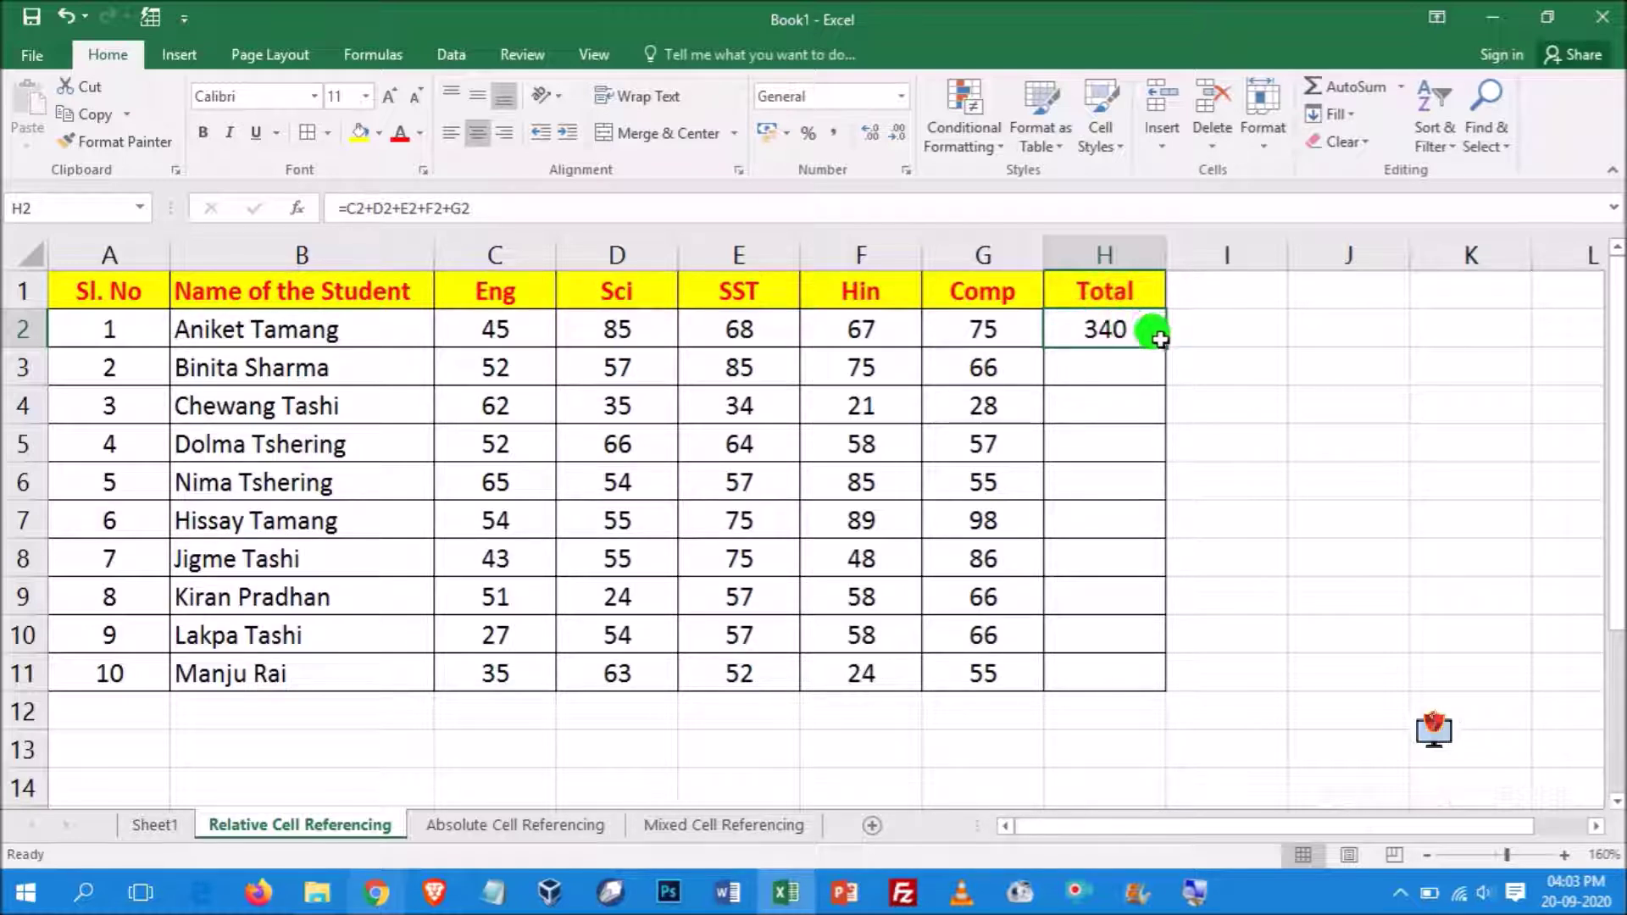
pyautogui.doubleClick(1135, 330)
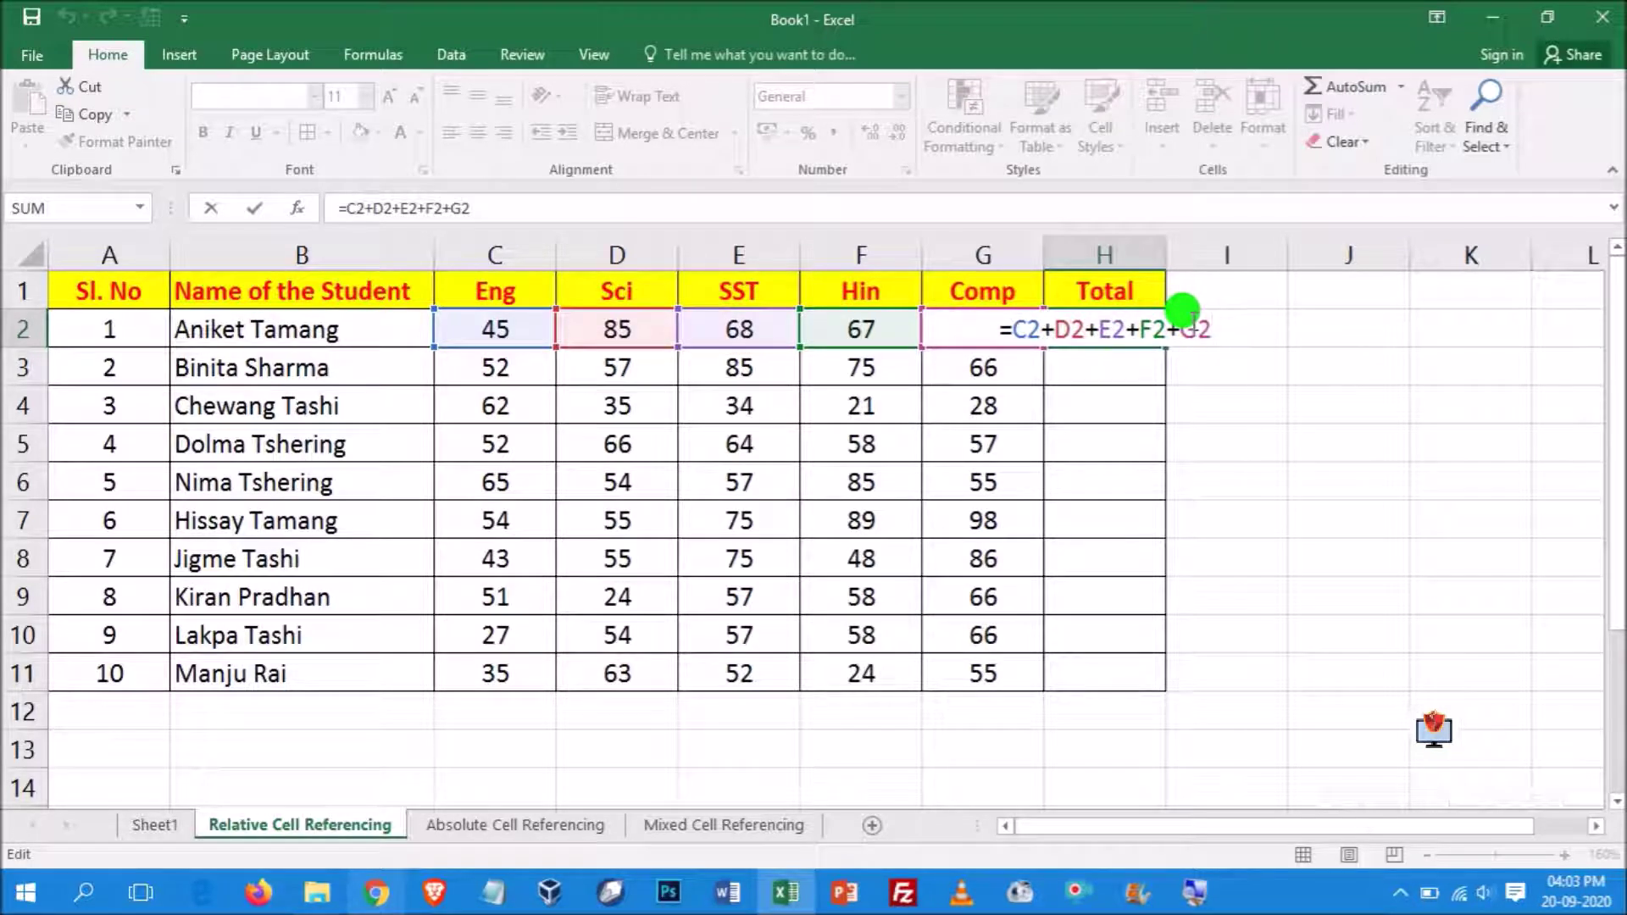
# Copy H2's total formula down to H11, giving totals from 340 down to 229
pyautogui.press('Return')
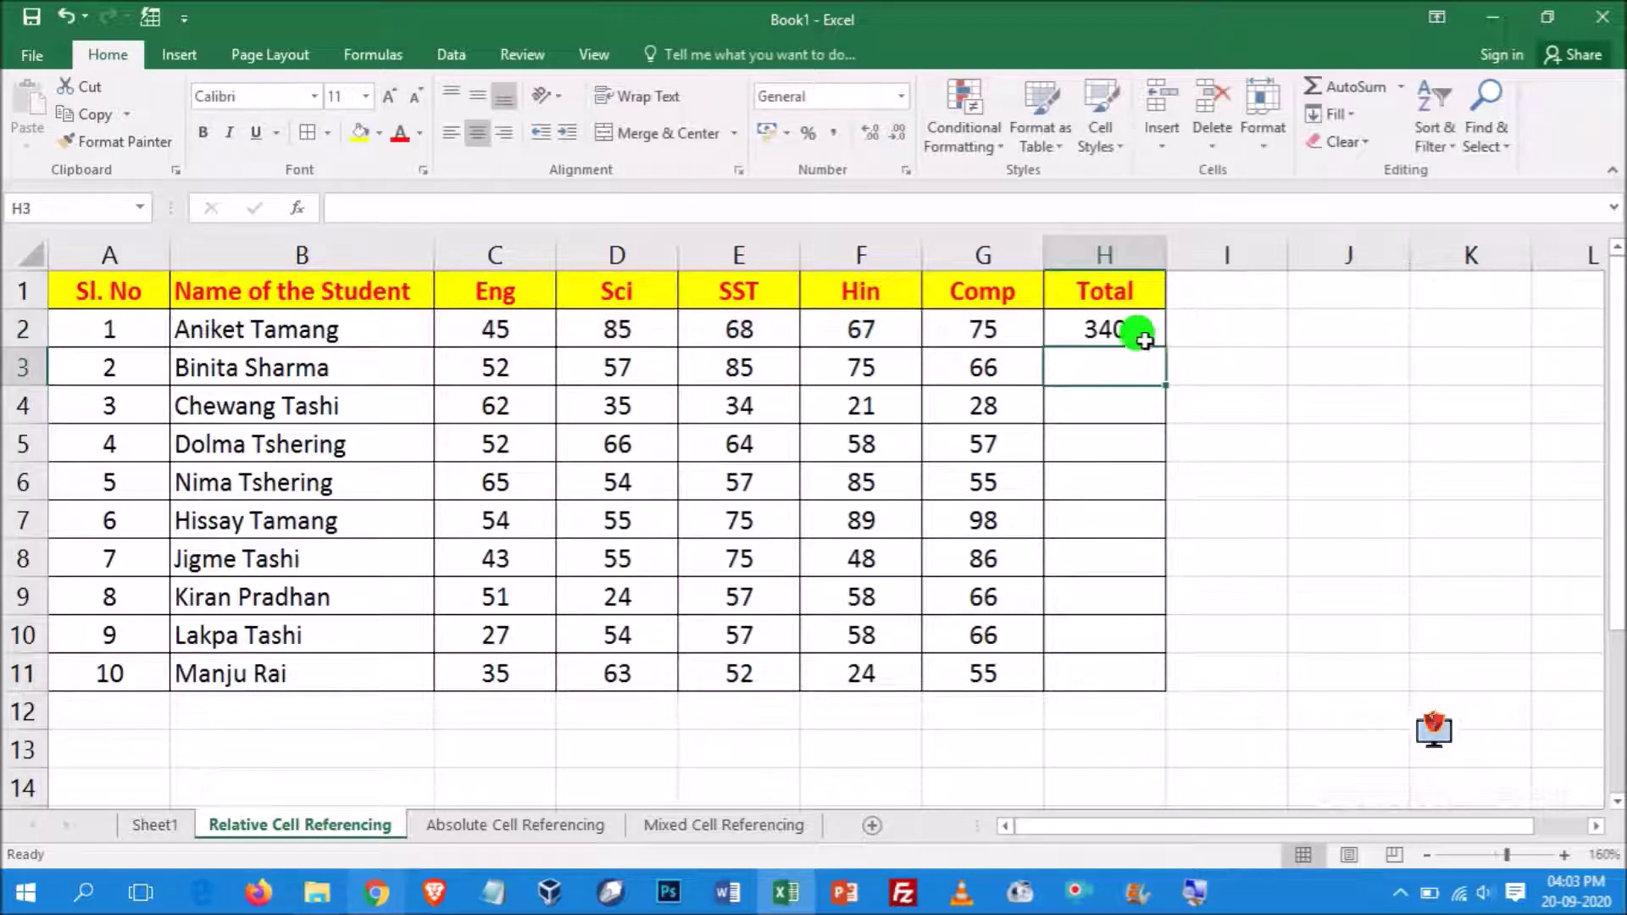
pyautogui.click(1123, 329)
pyautogui.moveTo(1165, 348); pyautogui.dragTo(1162, 689)
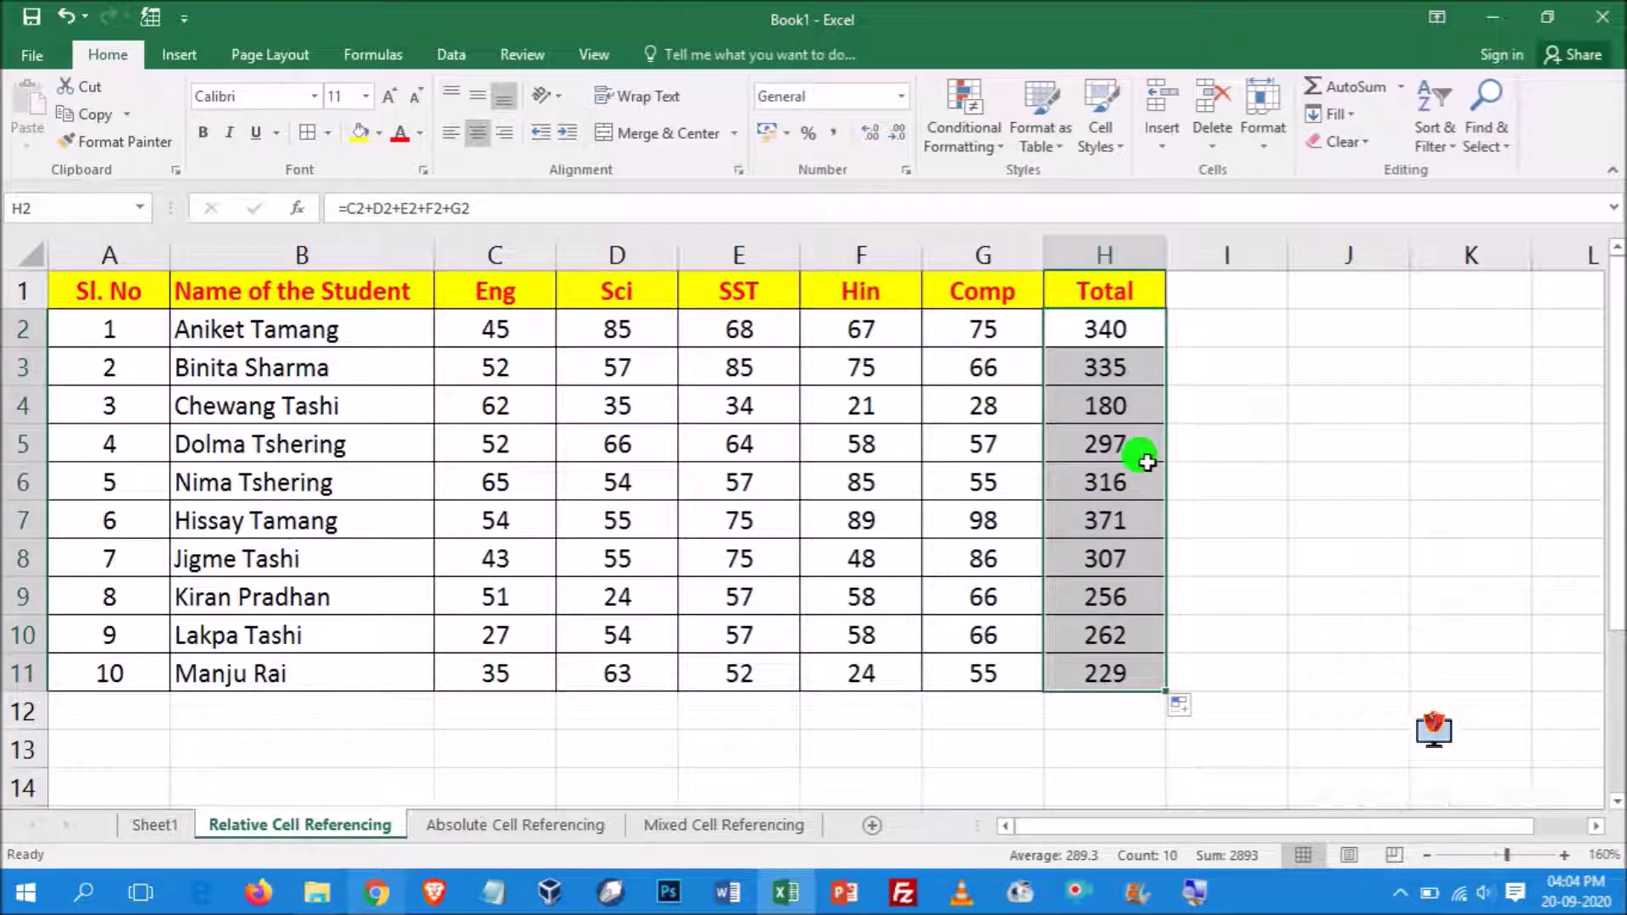
# Check the copied total formulas in H3, H6 and H2, such as =C6+D6+E6+F6+G6
pyautogui.click(1108, 365)
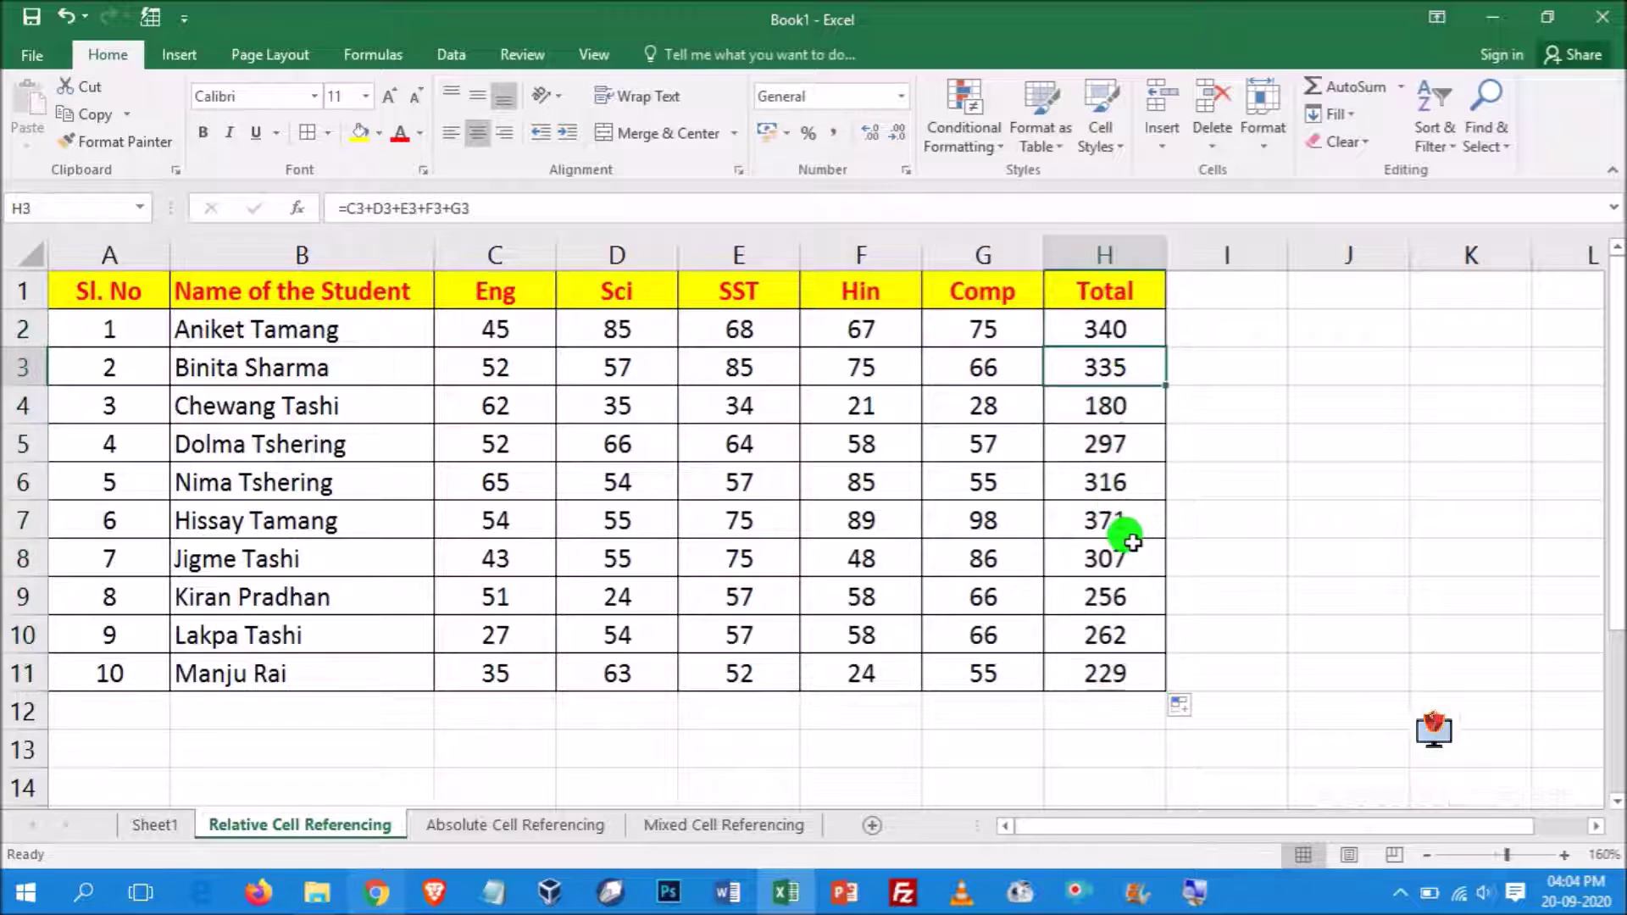
pyautogui.click(1119, 475)
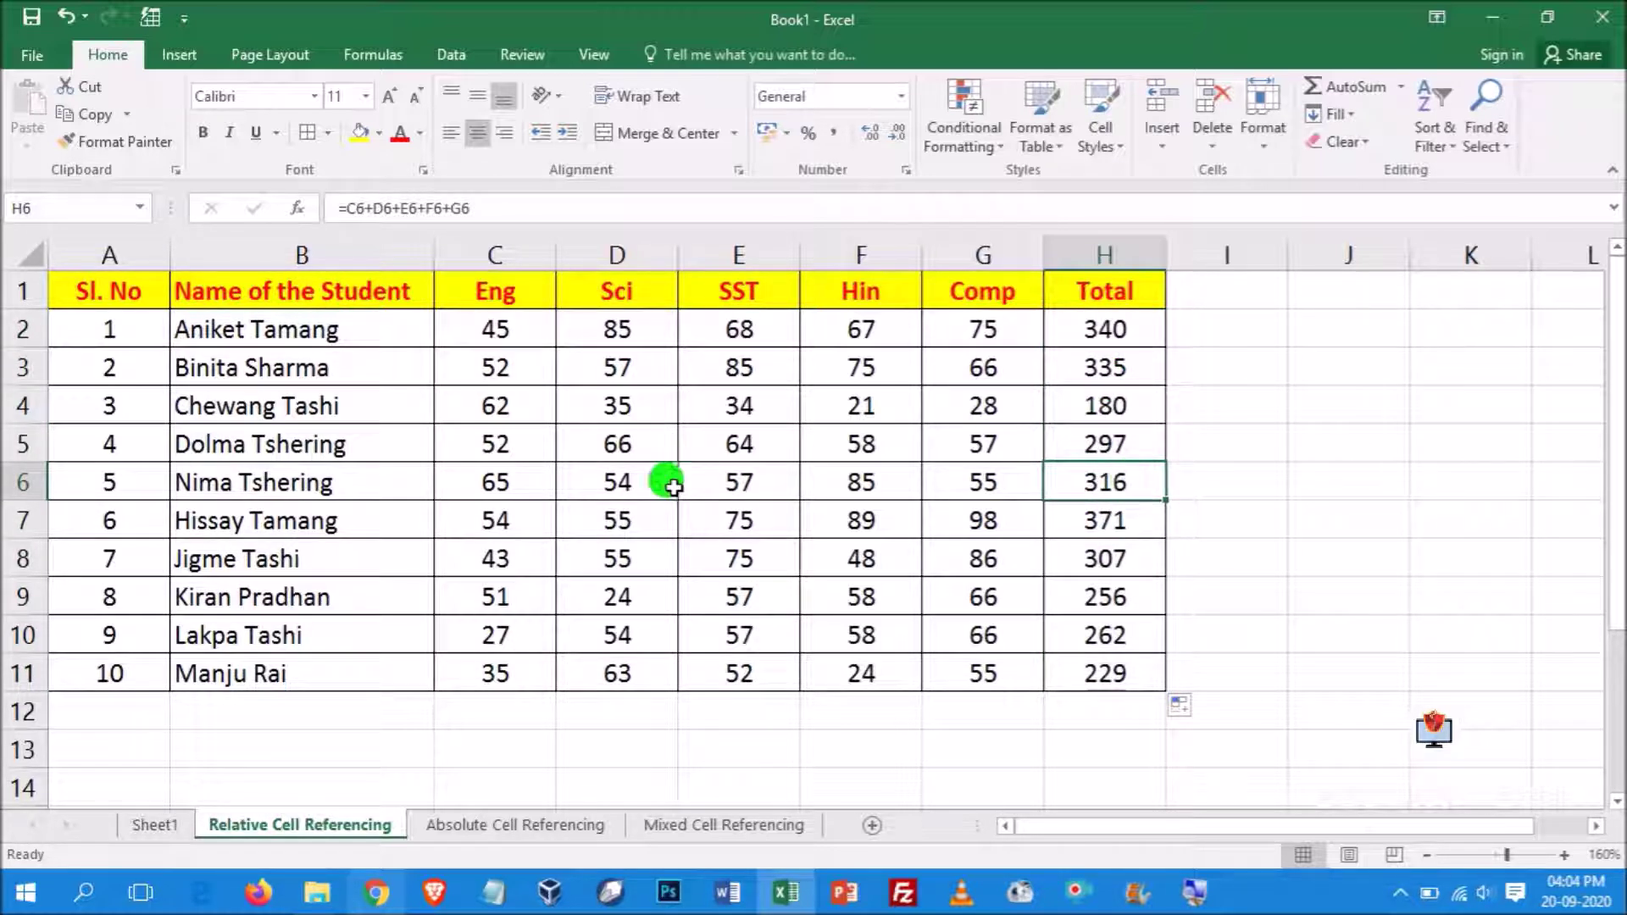
pyautogui.click(23, 474)
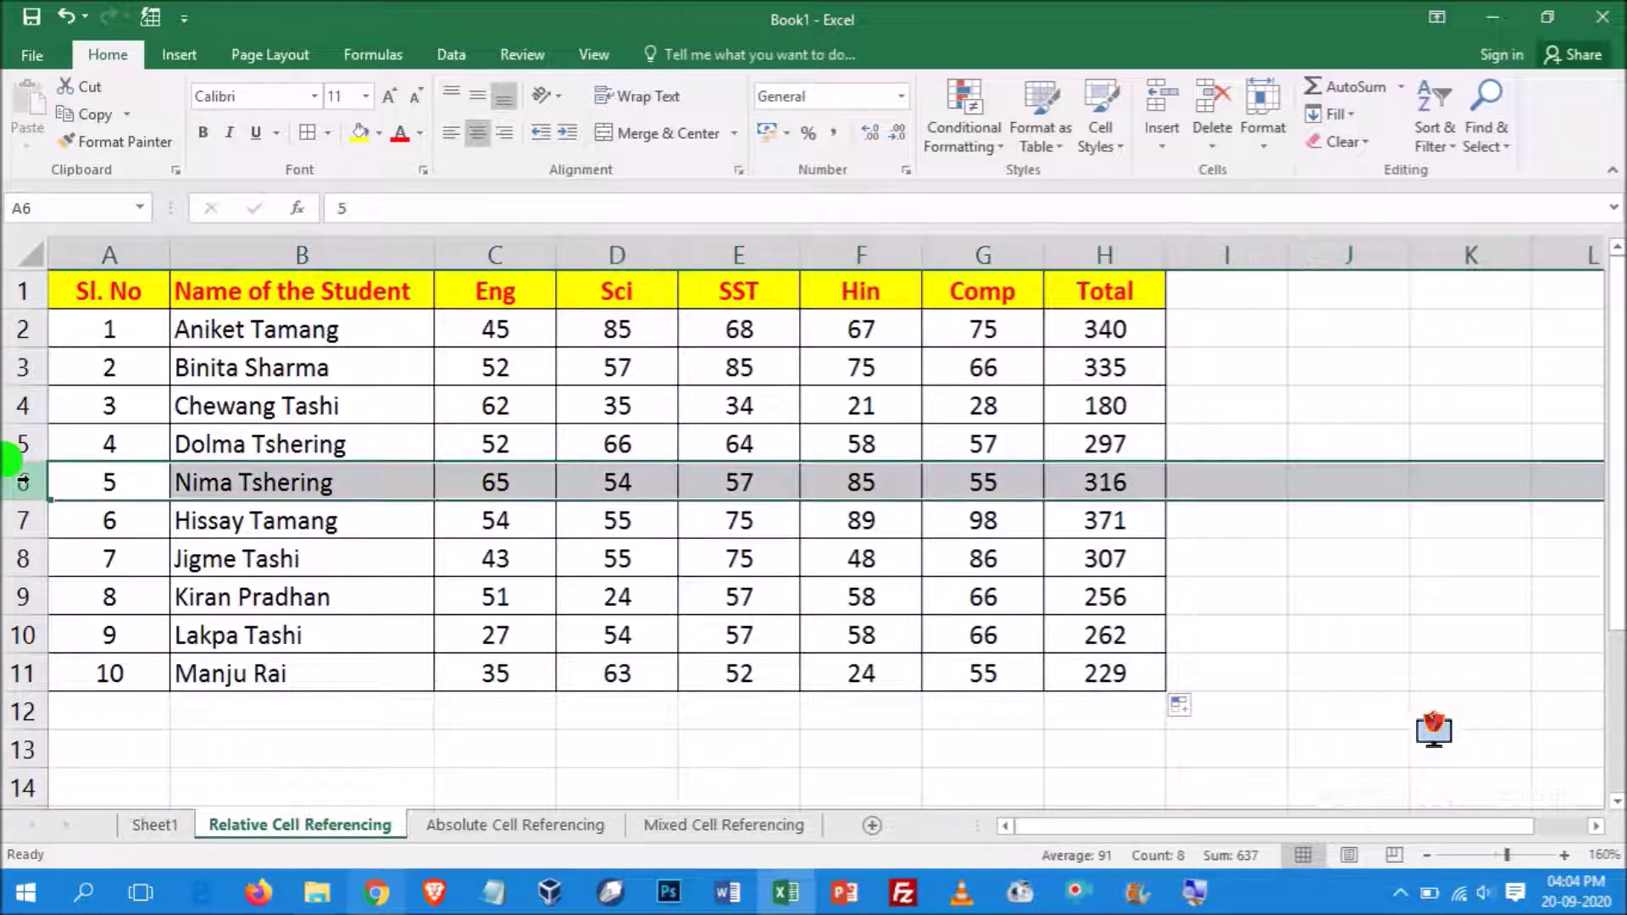
pyautogui.click(1118, 479)
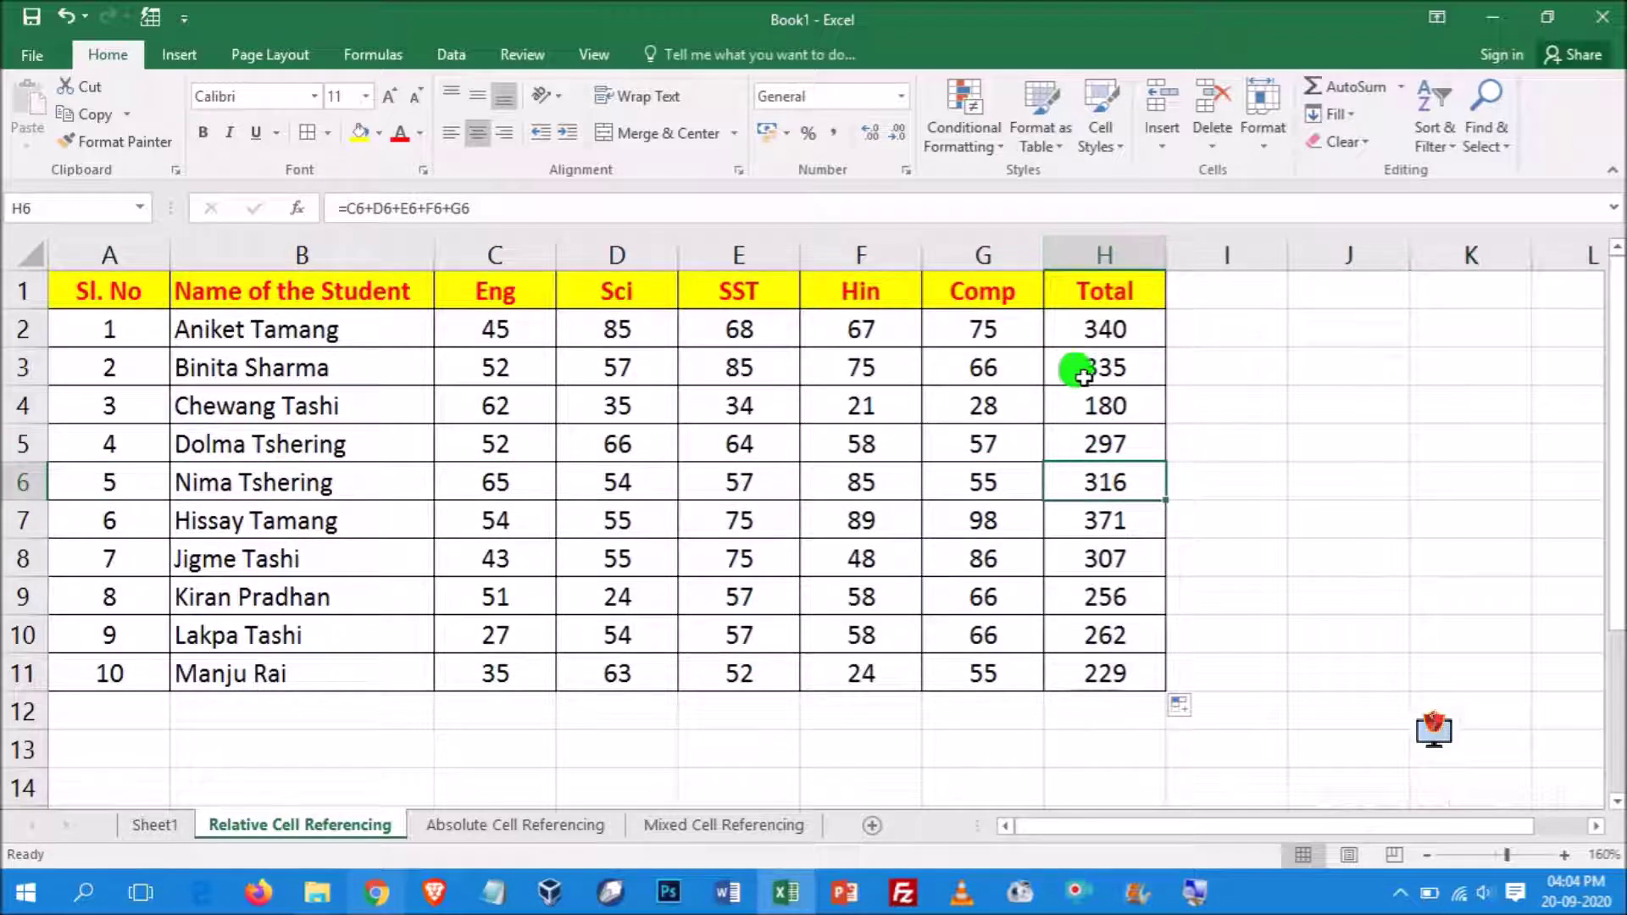
pyautogui.click(1100, 316)
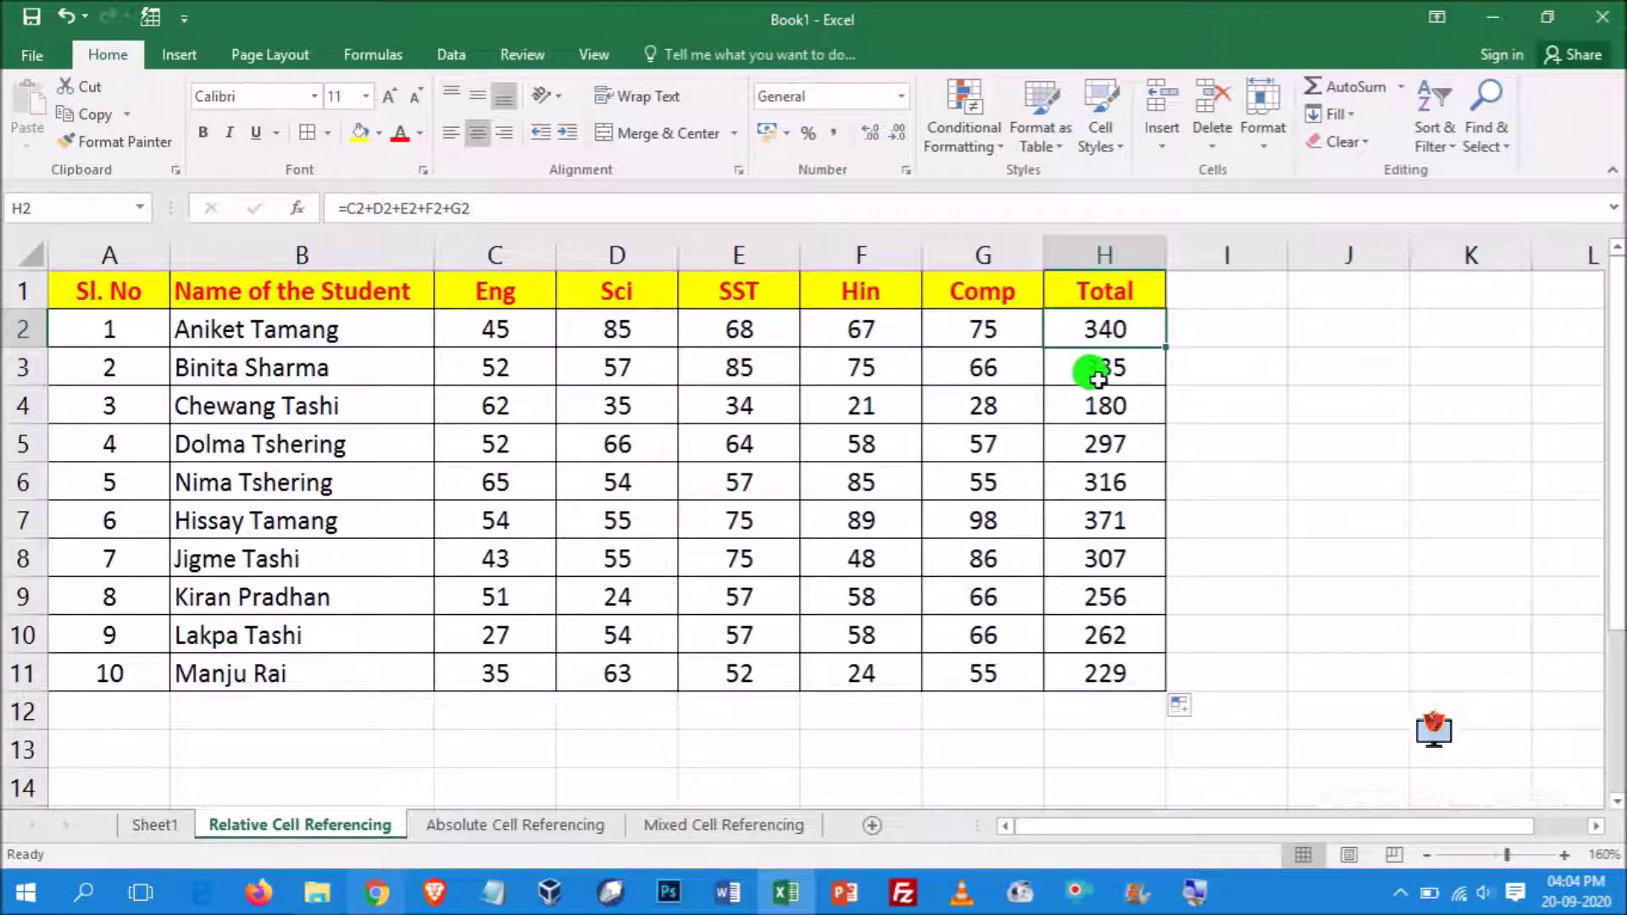
pyautogui.click(1108, 485)
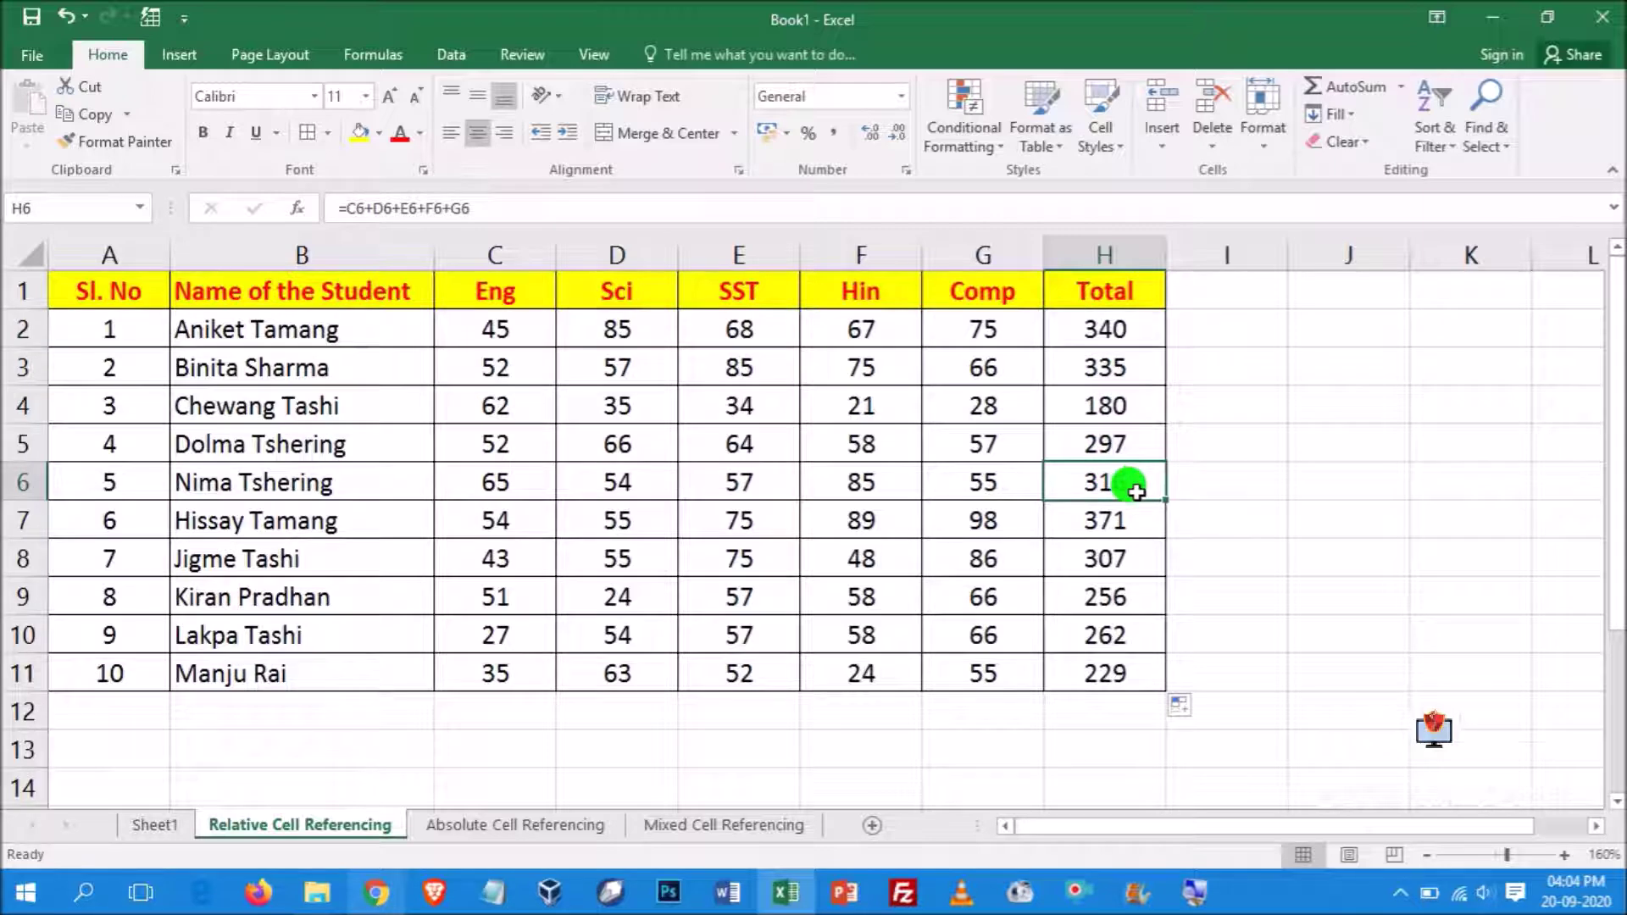
pyautogui.click(502, 205)
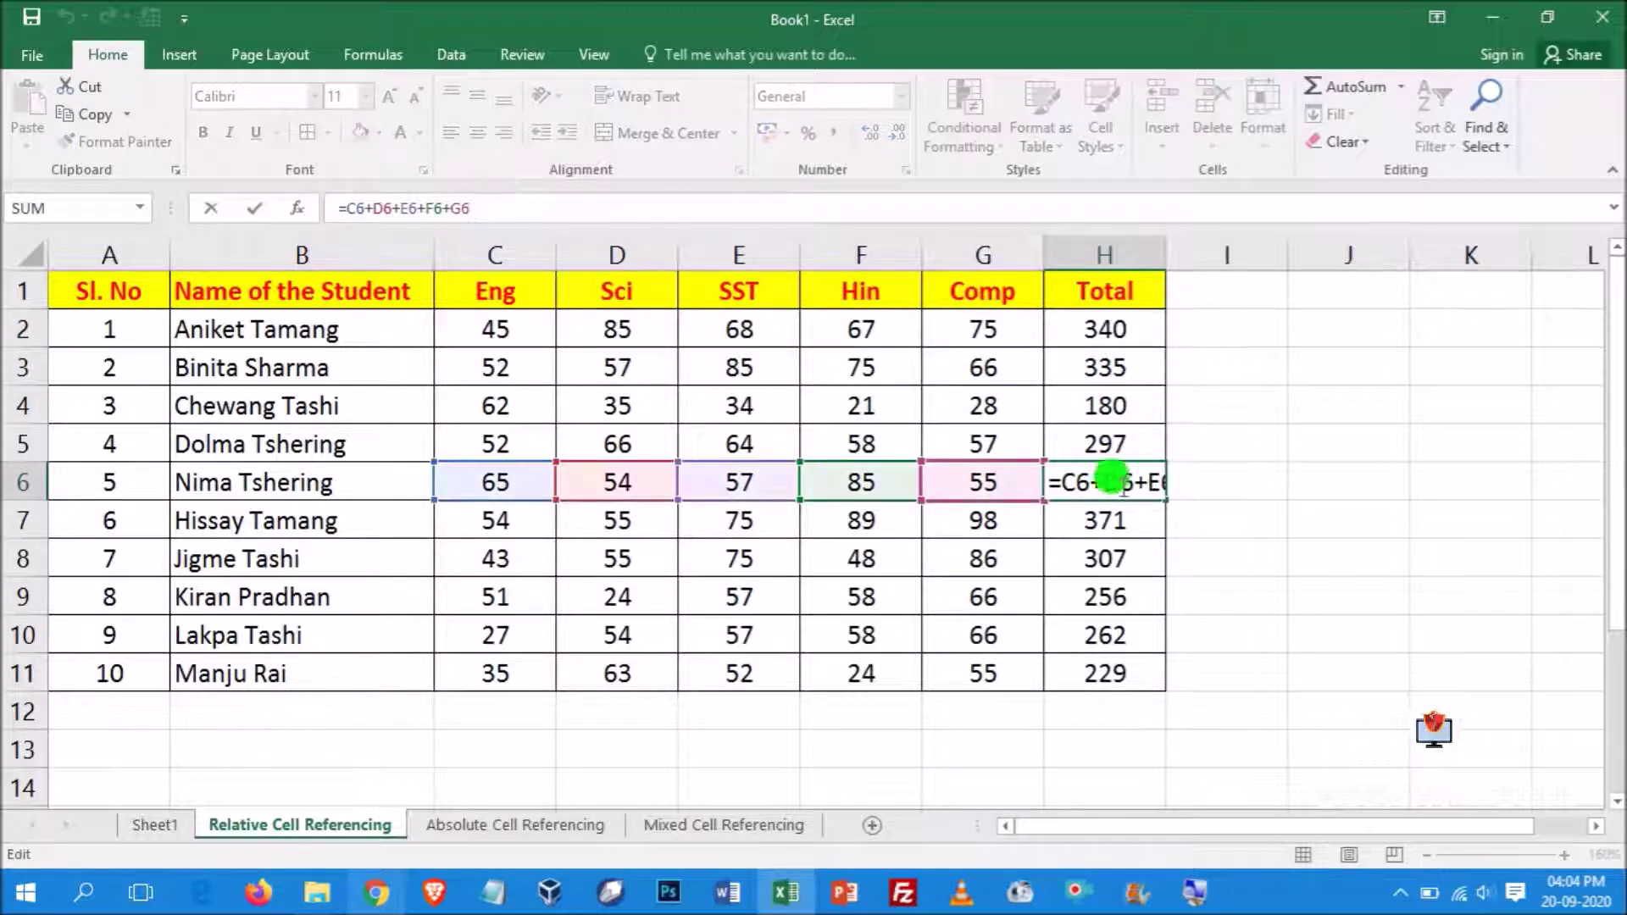
# Left-align the Total column H, then recheck the row 6 total formula
pyautogui.click(1104, 257)
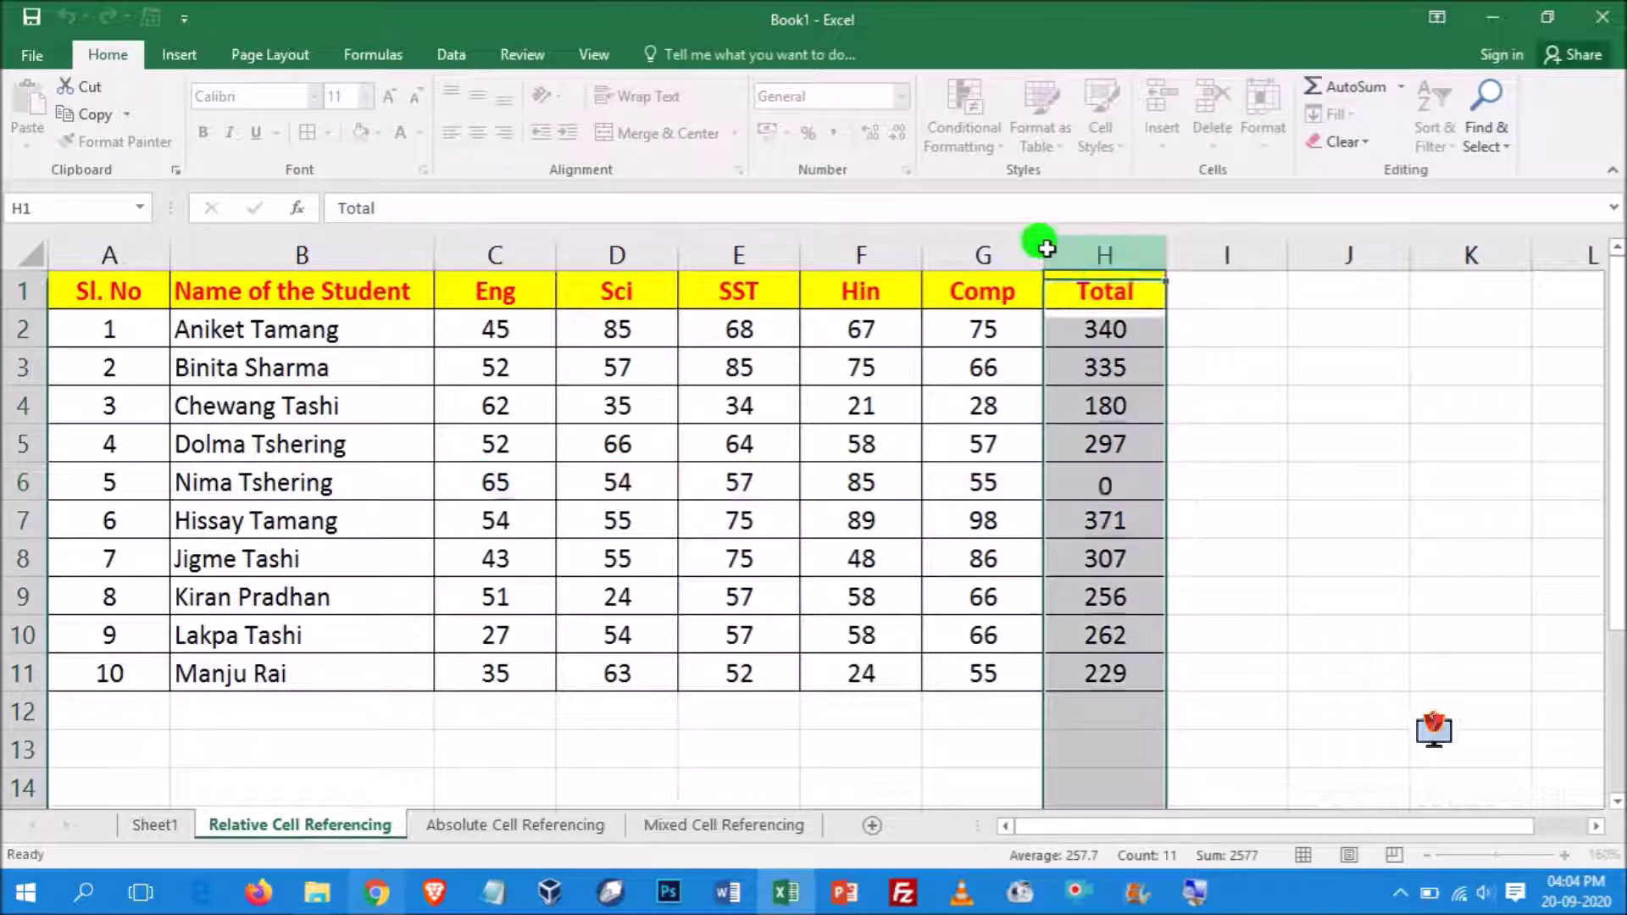
pyautogui.click(455, 136)
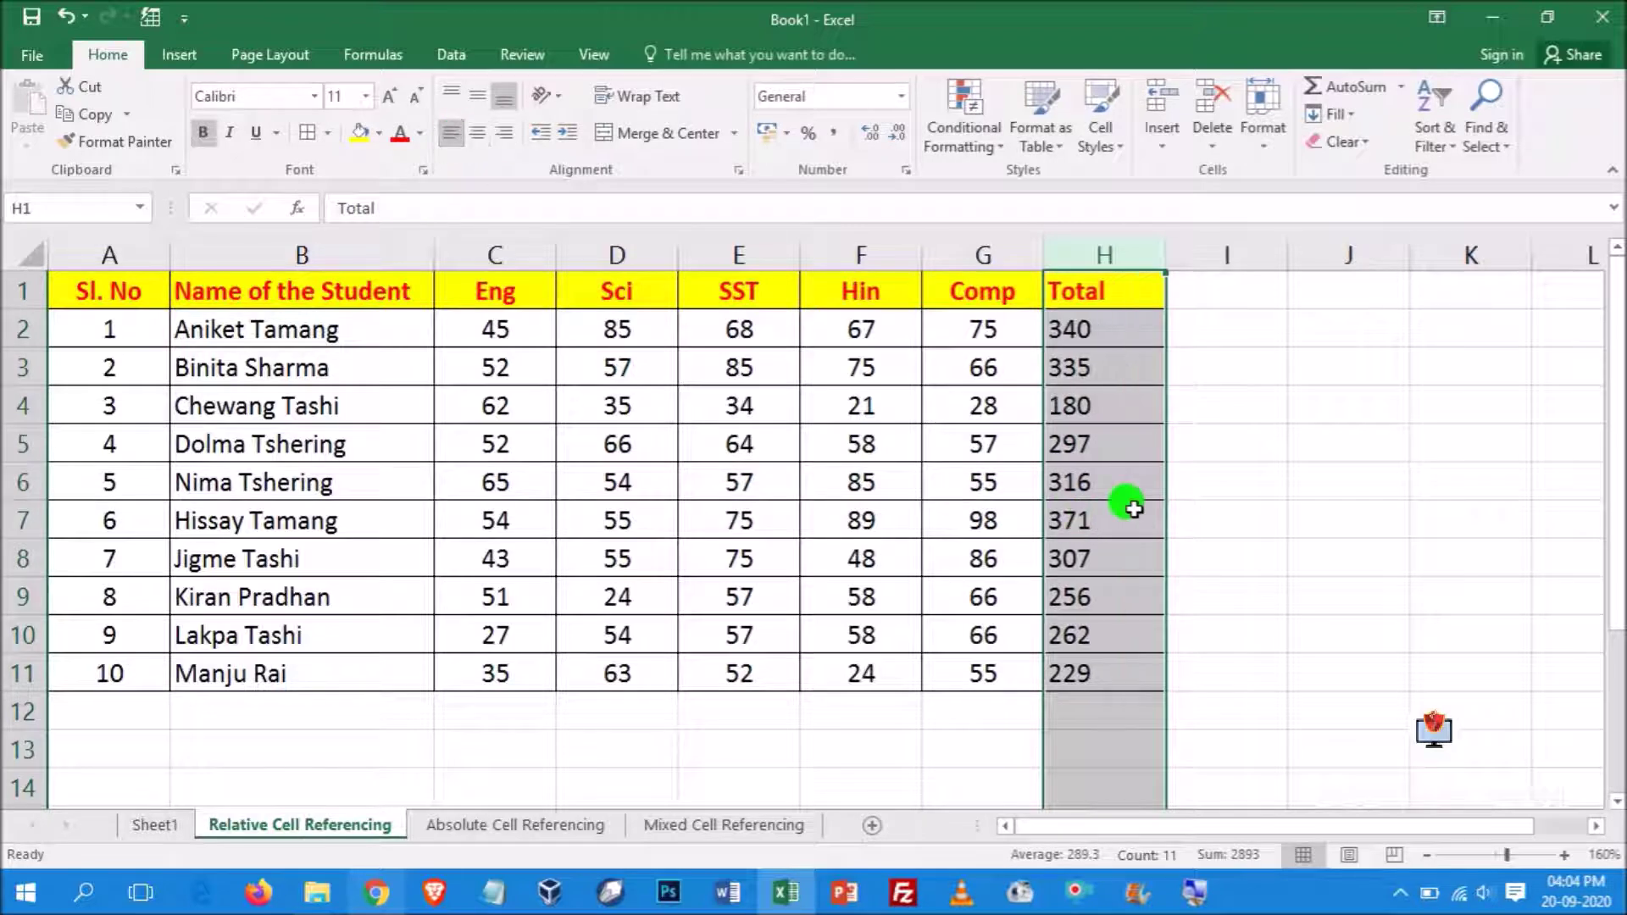
pyautogui.click(1087, 480)
pyautogui.click(499, 210)
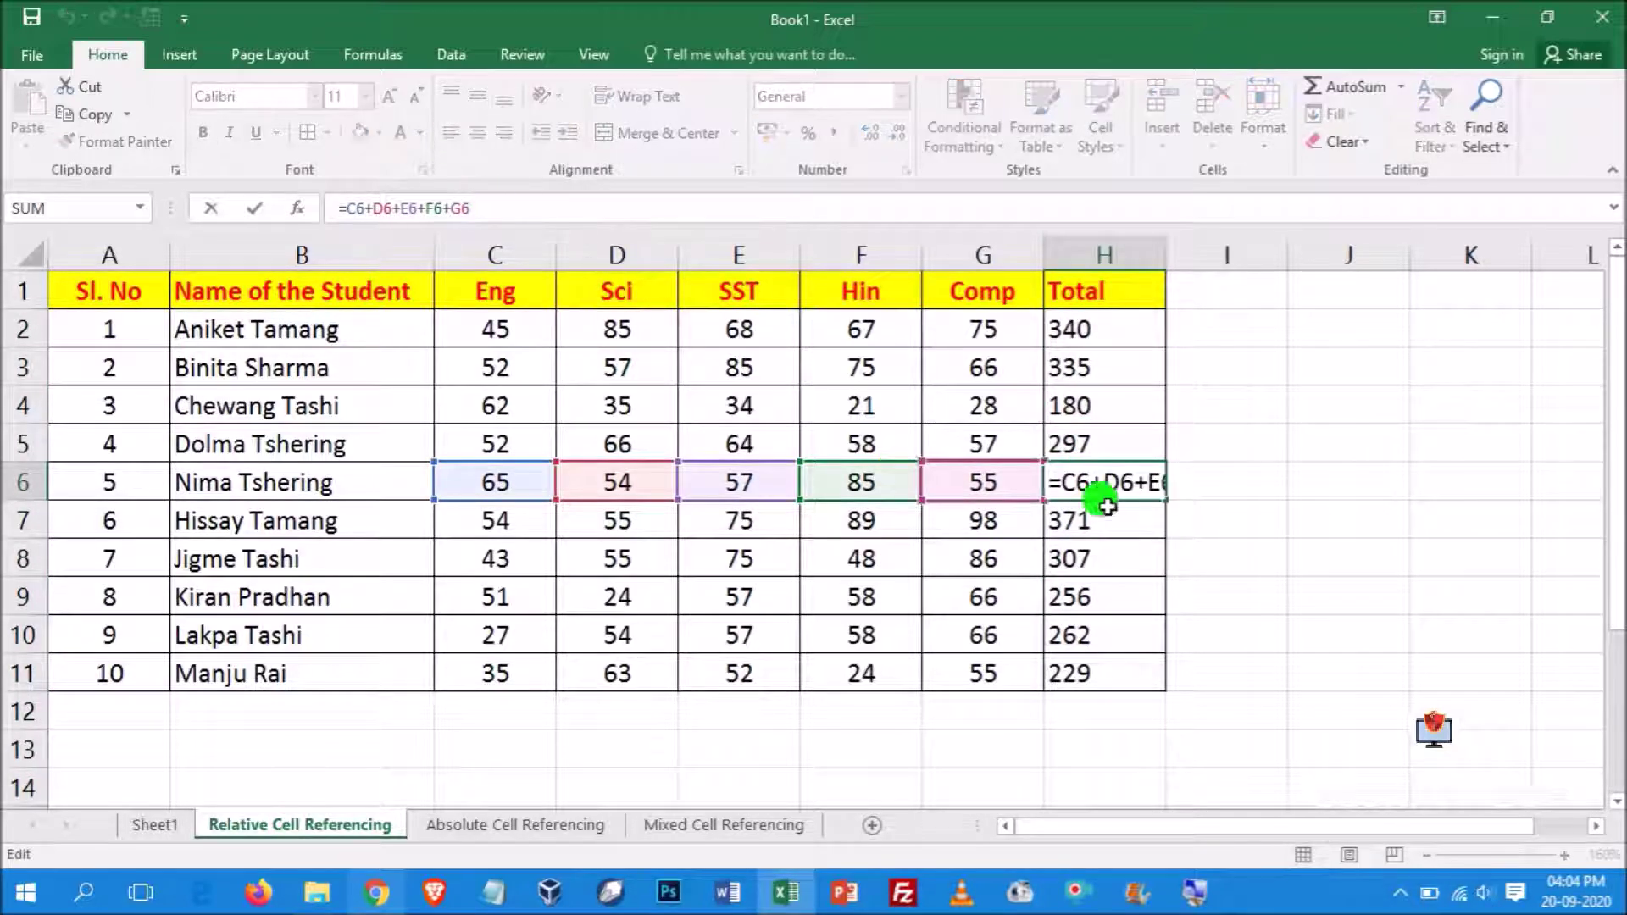
pyautogui.click(1170, 251)
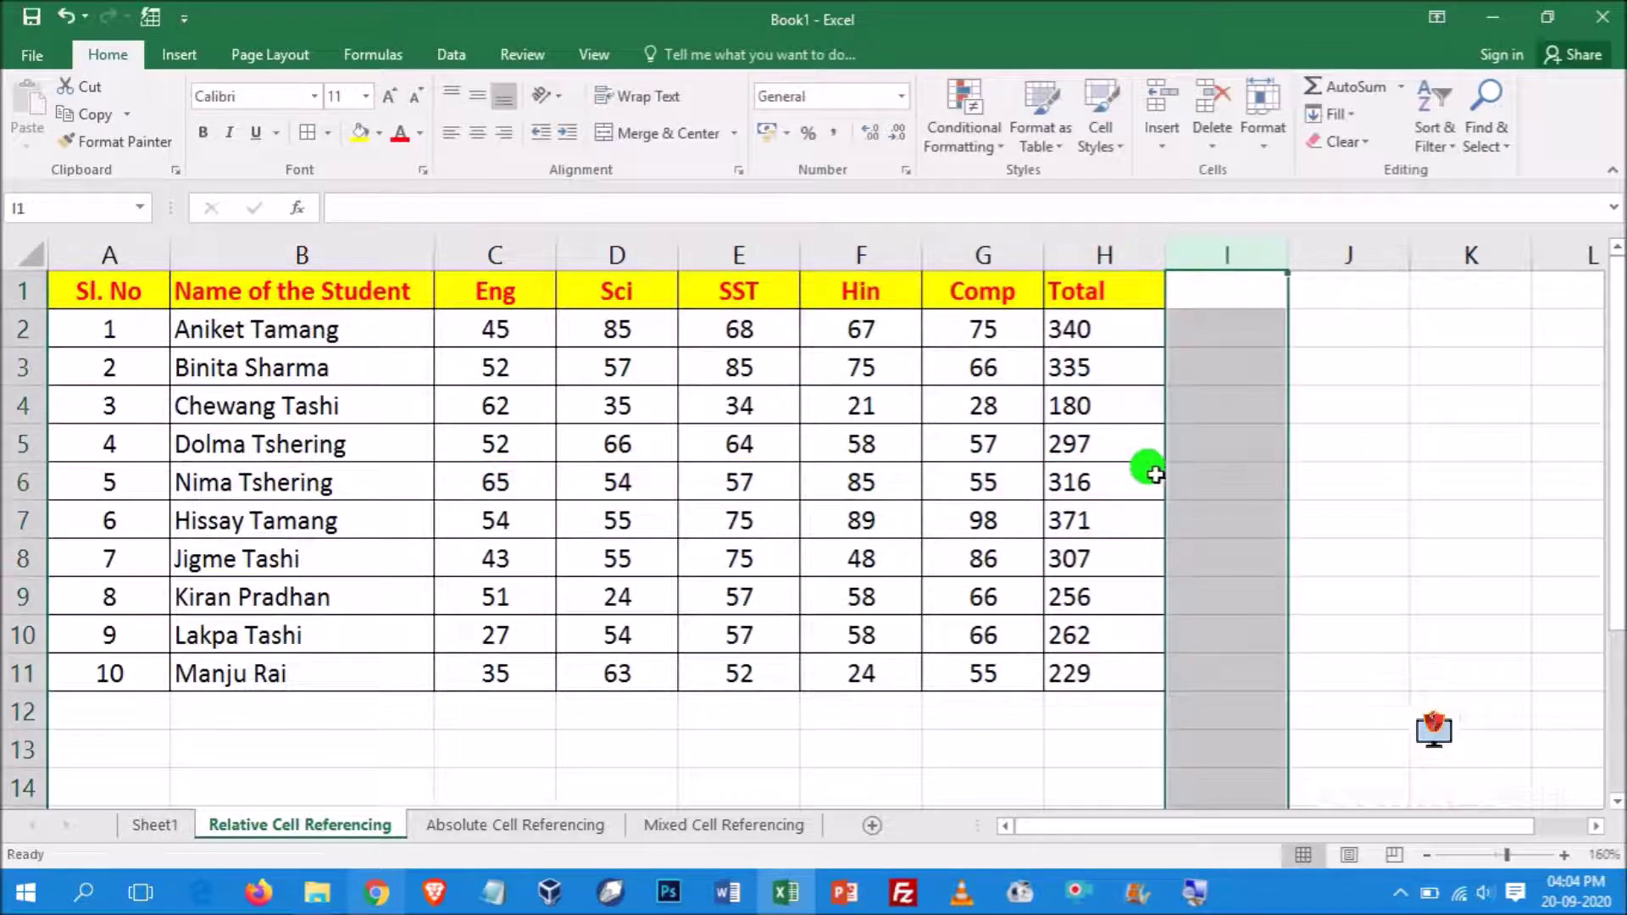
pyautogui.click(1082, 483)
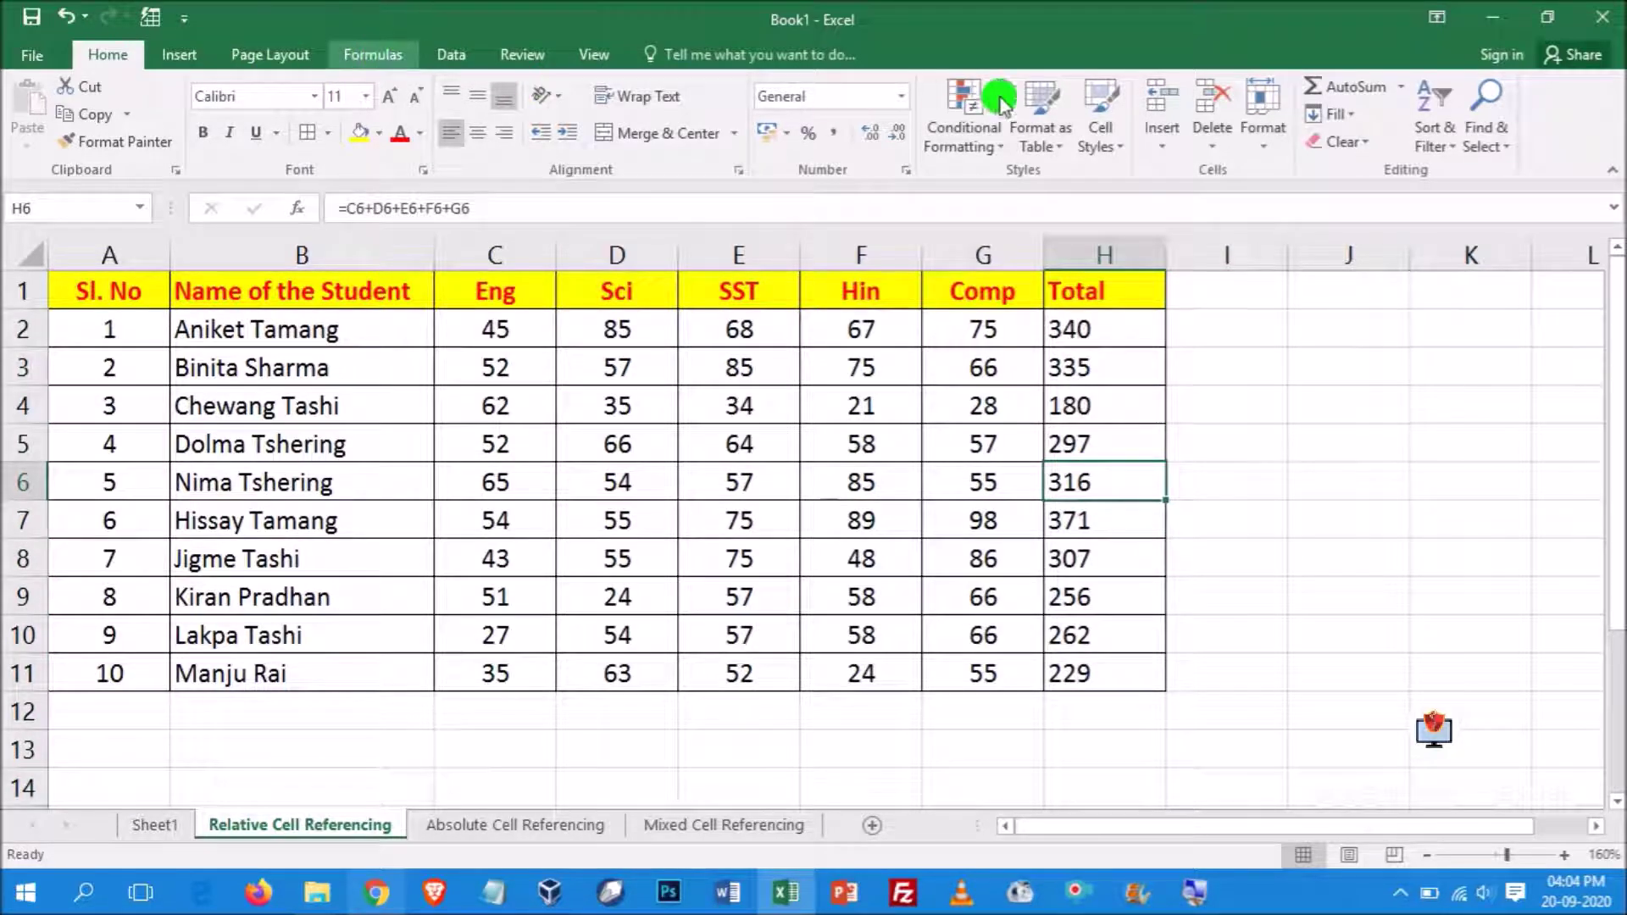
# Turn on Show Formulas so cells display formulas instead of results
pyautogui.click(373, 54)
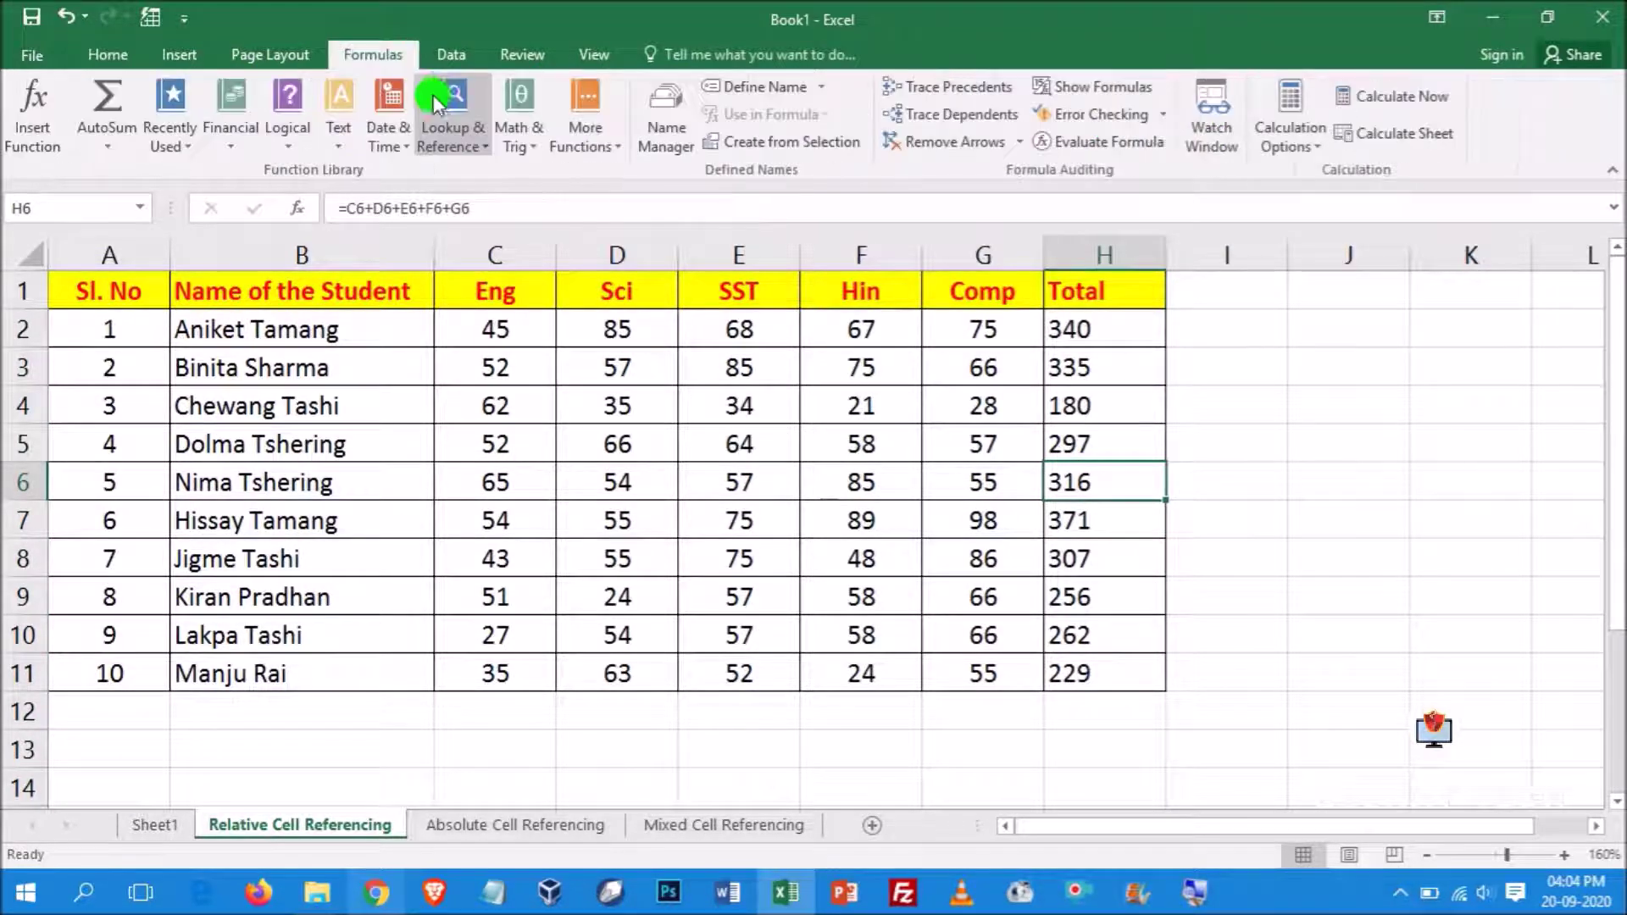
pyautogui.click(1093, 86)
pyautogui.moveTo(1379, 832); pyautogui.dragTo(1444, 824)
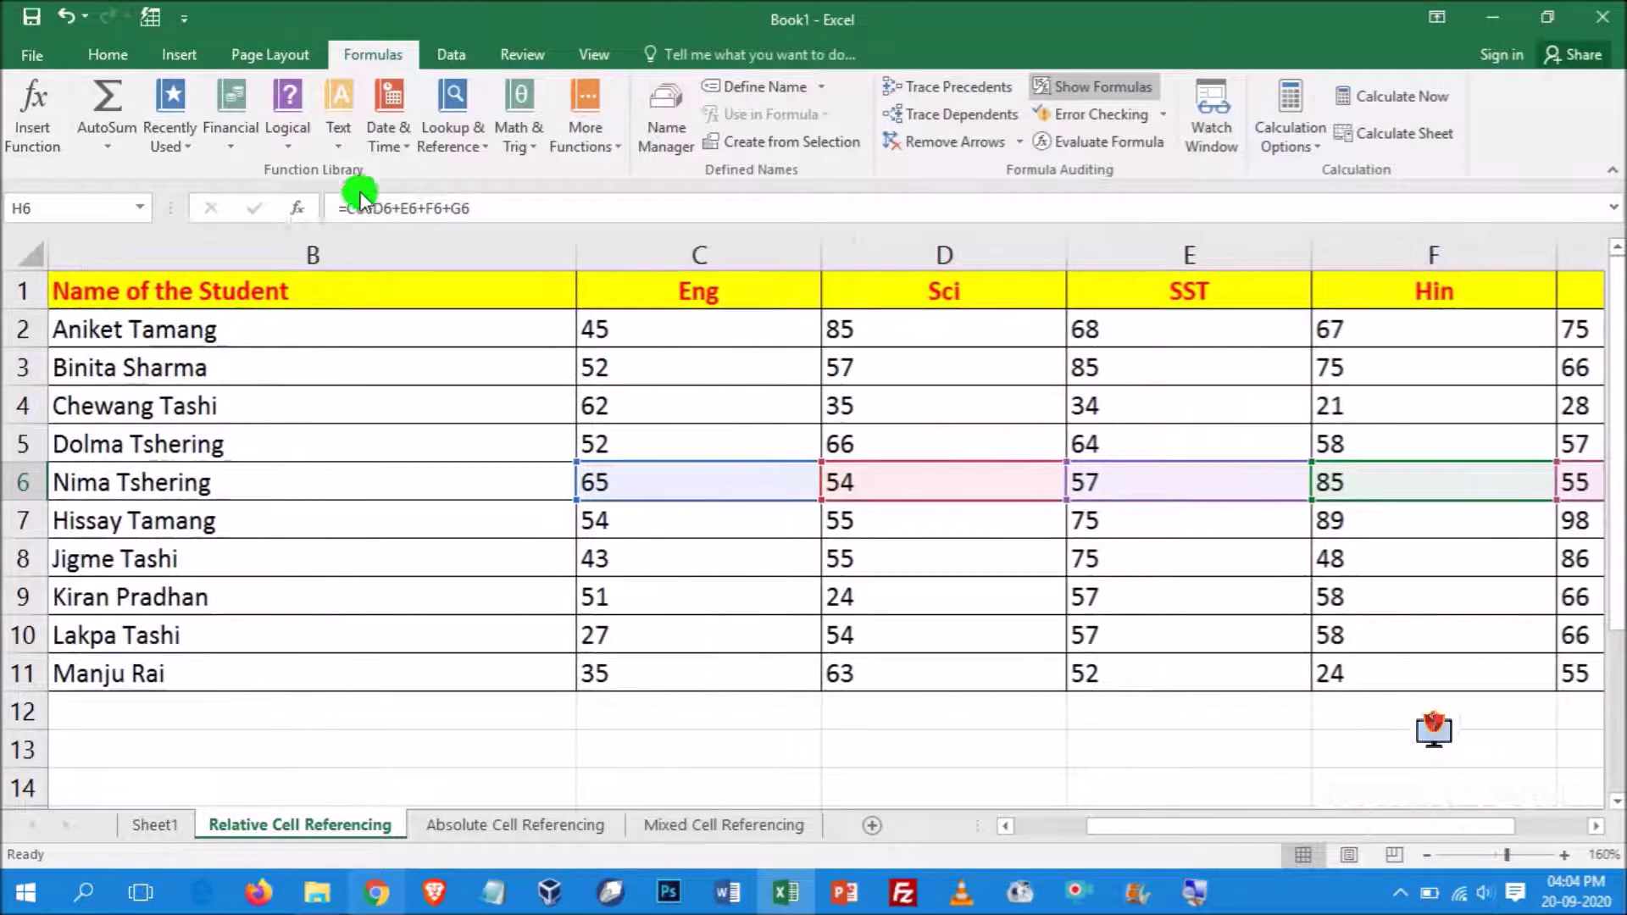
# Auto-fit the name and Eng–Comp columns and widen column H to show full formulas
pyautogui.doubleClick(575, 254)
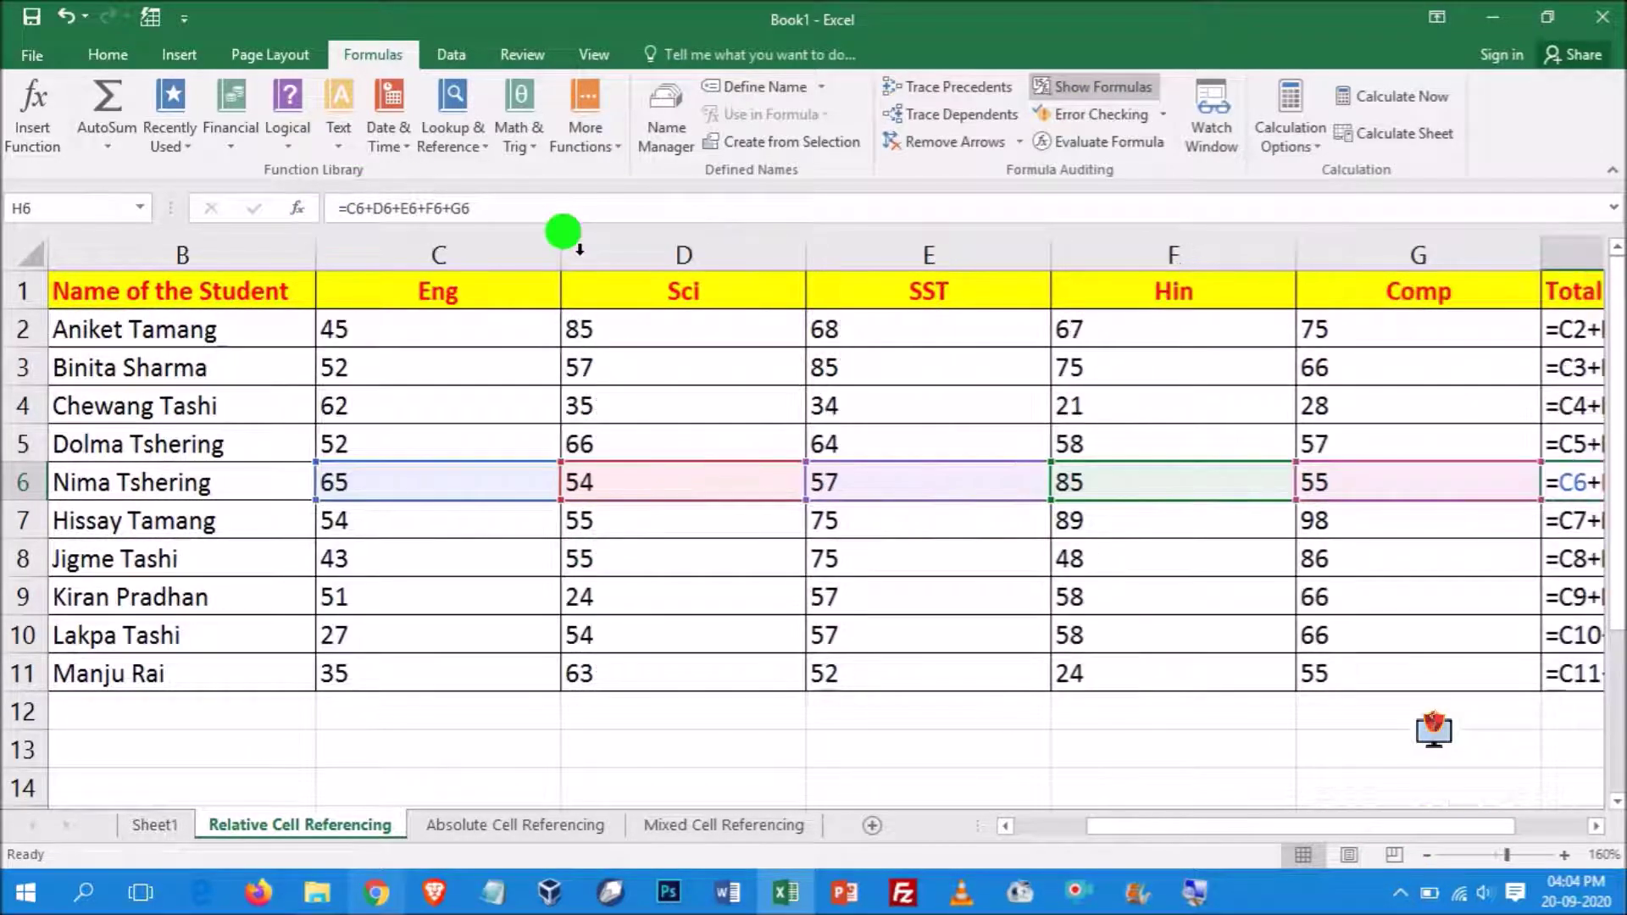
pyautogui.doubleClick(1550, 252)
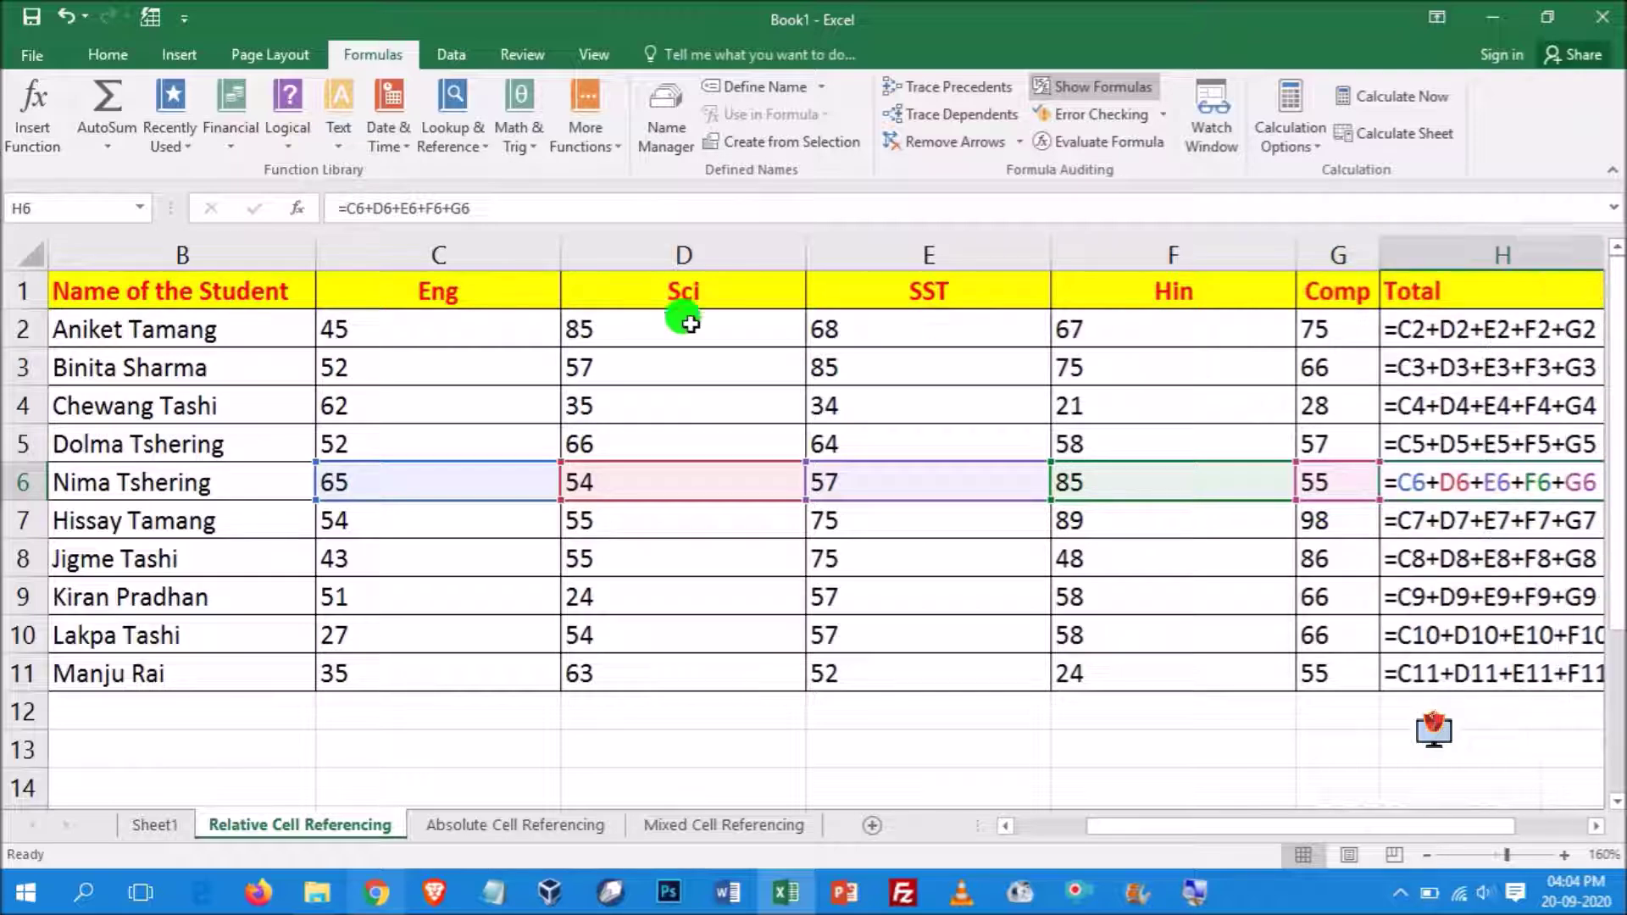
pyautogui.doubleClick(556, 243)
pyautogui.doubleClick(618, 254)
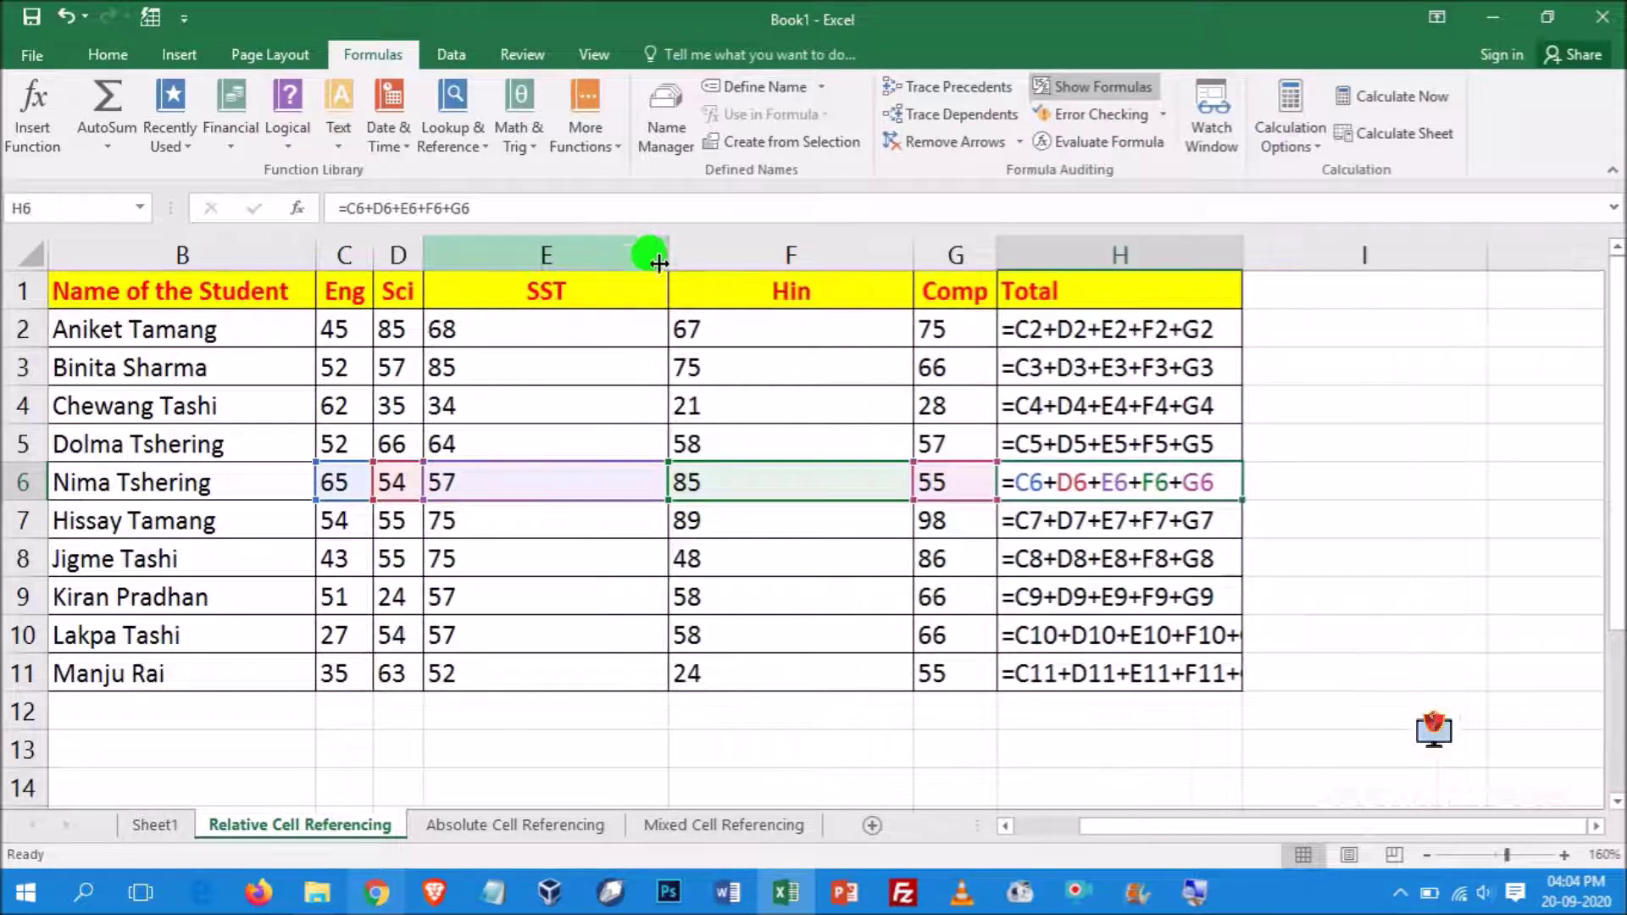
pyautogui.doubleClick(664, 254)
pyautogui.doubleClick(664, 252)
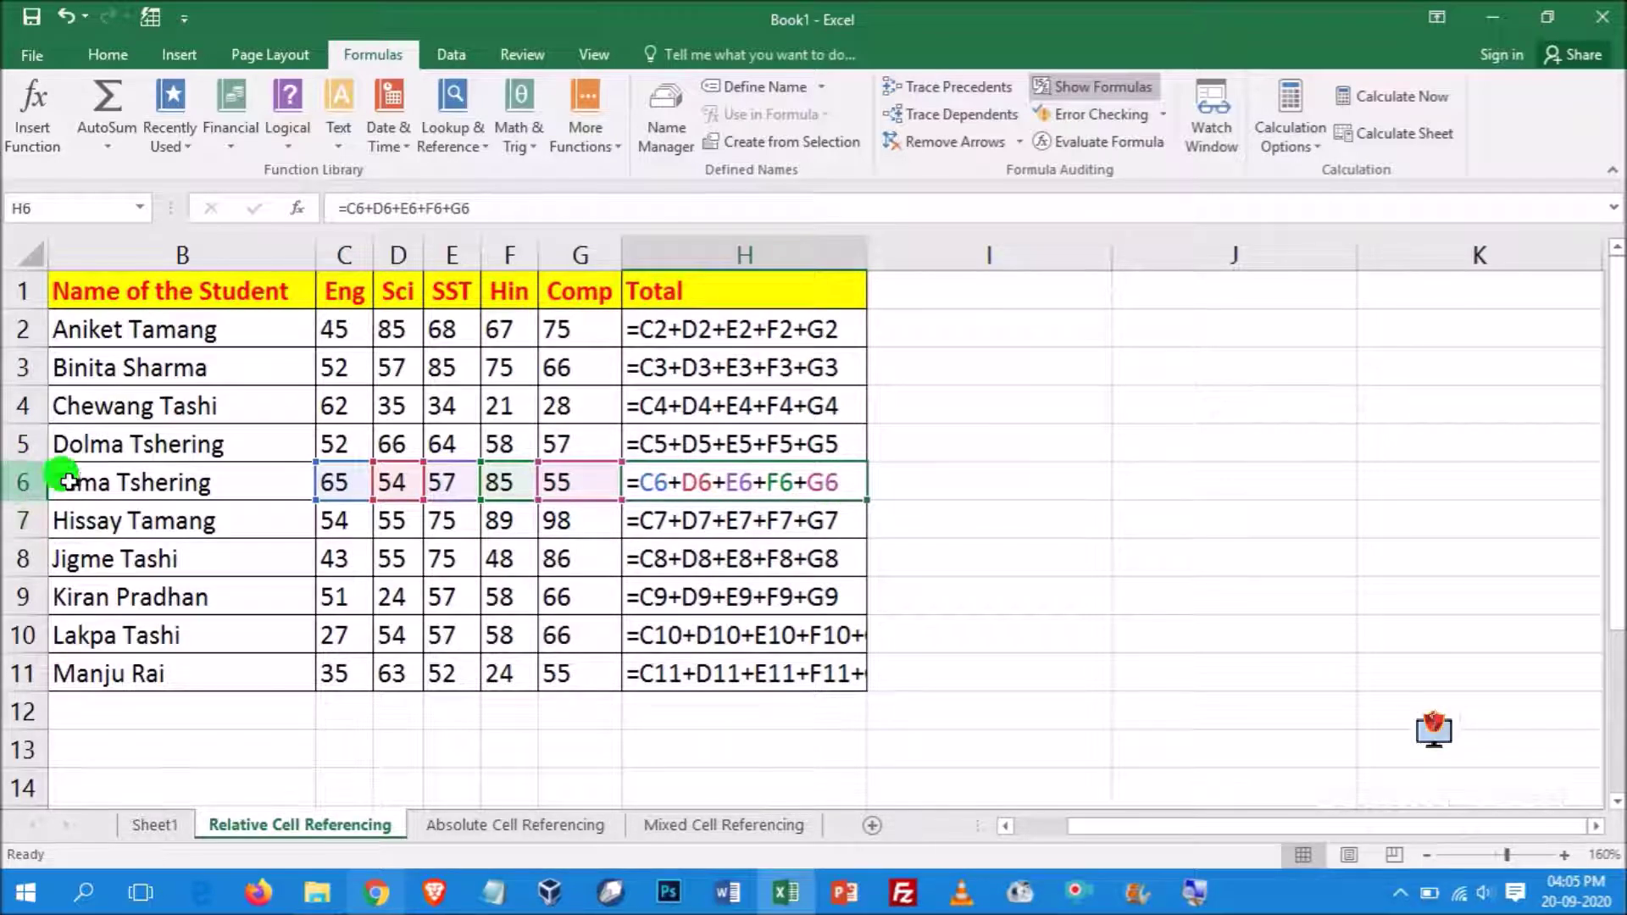
pyautogui.moveTo(1079, 839); pyautogui.dragTo(1003, 839)
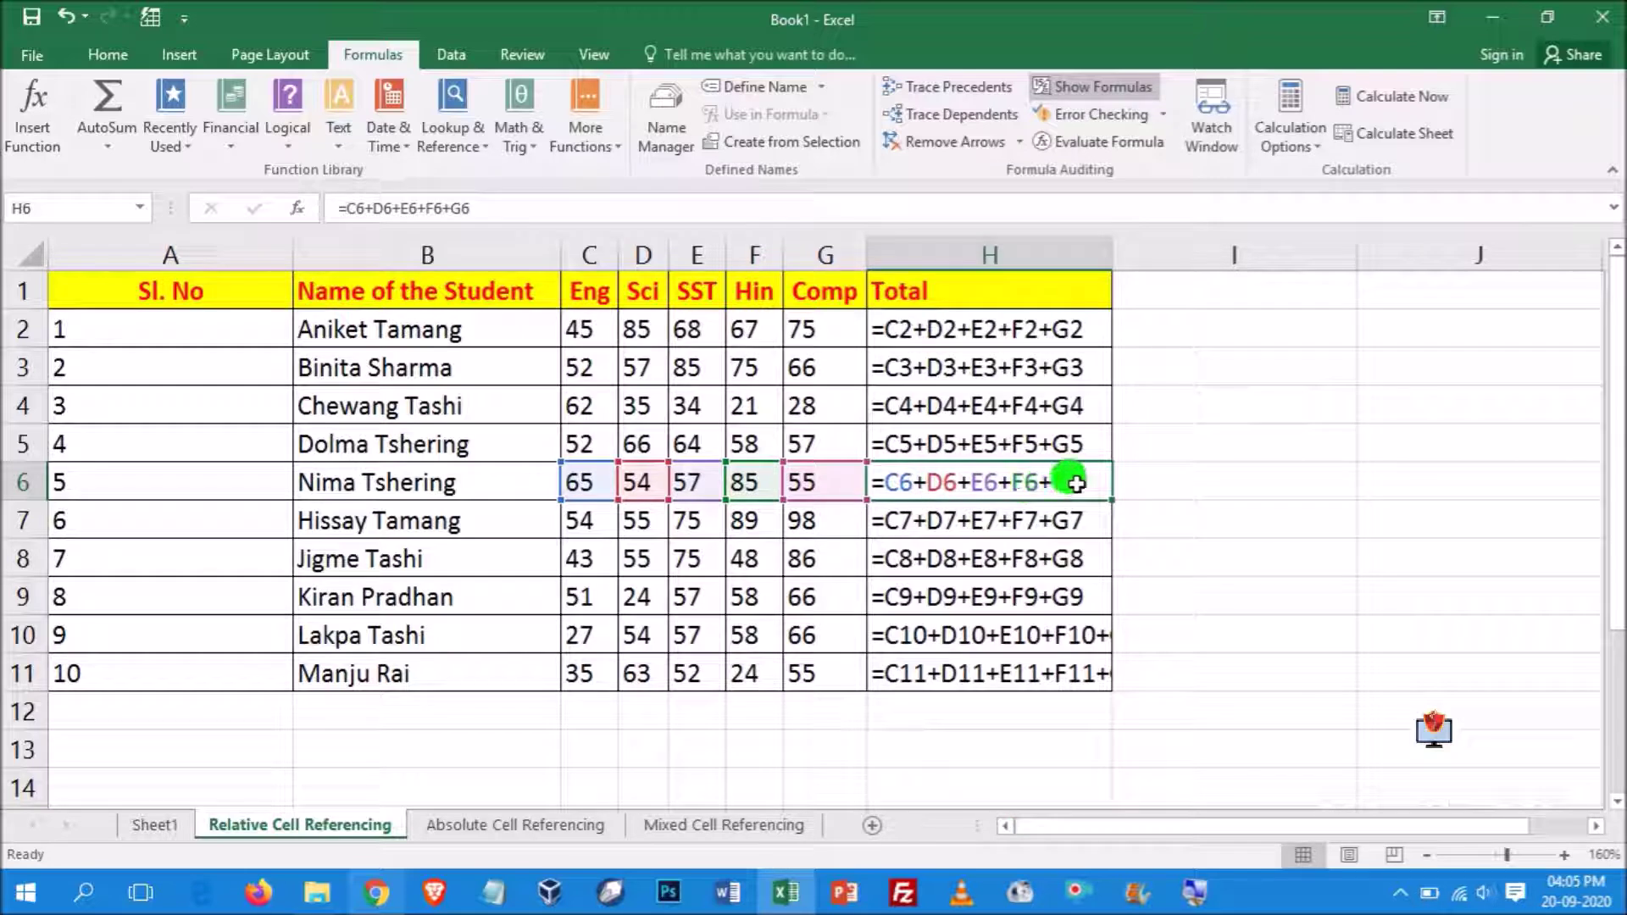
pyautogui.moveTo(1112, 252); pyautogui.dragTo(1180, 237)
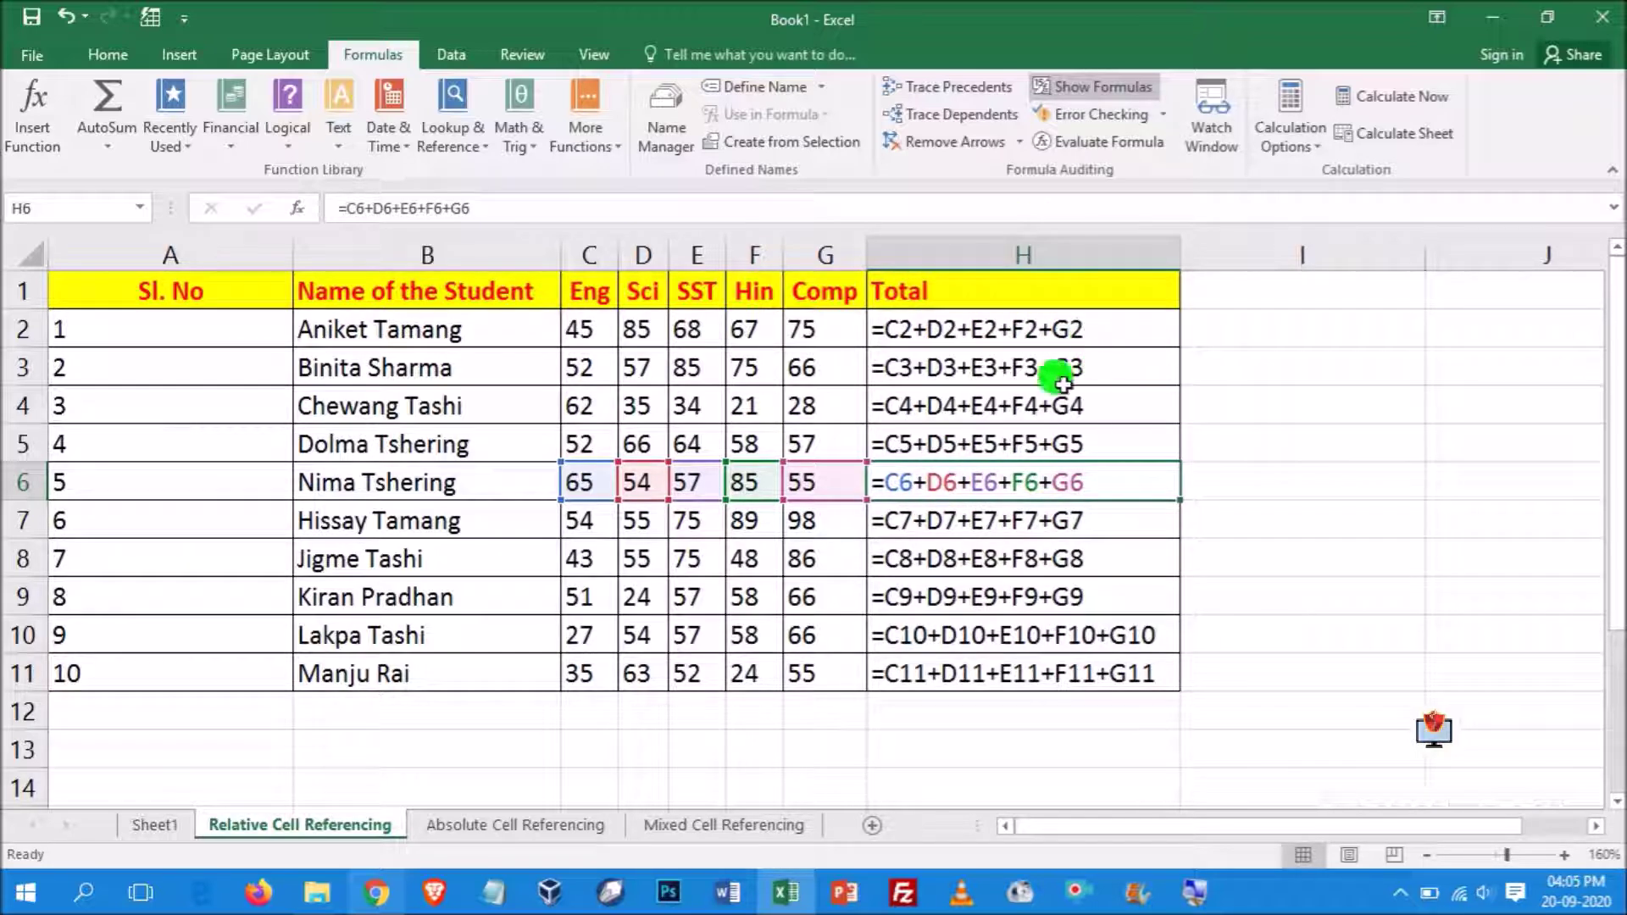
# Check the total formulas in H3 and H11
pyautogui.click(1114, 364)
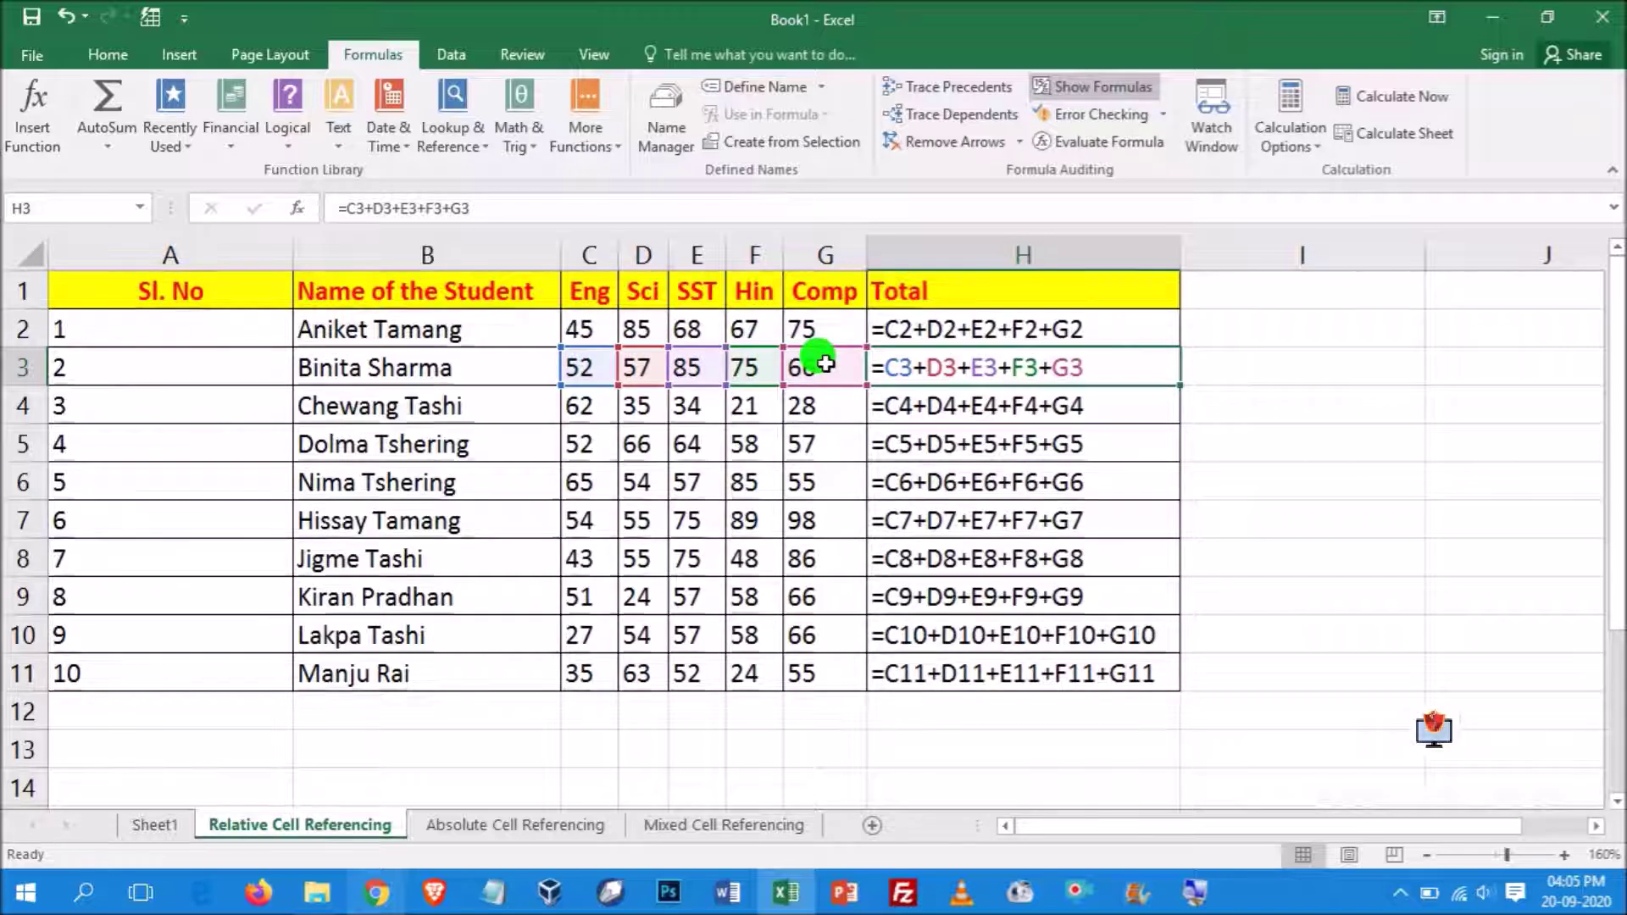
pyautogui.click(979, 673)
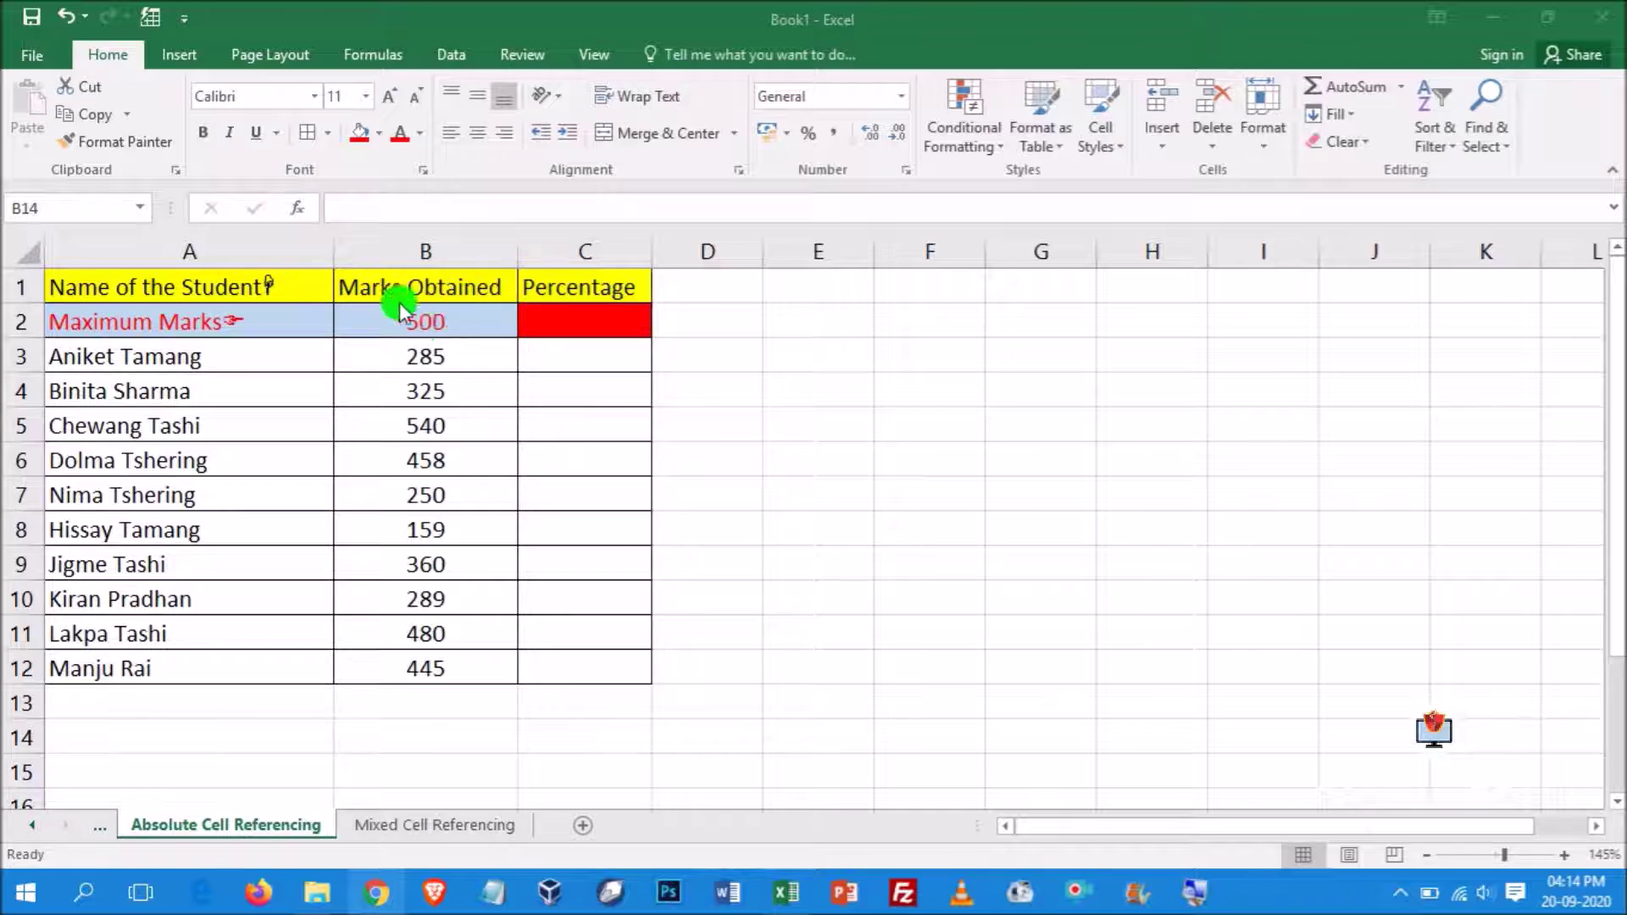
pyautogui.click(435, 357)
pyautogui.moveTo(454, 353); pyautogui.dragTo(455, 669)
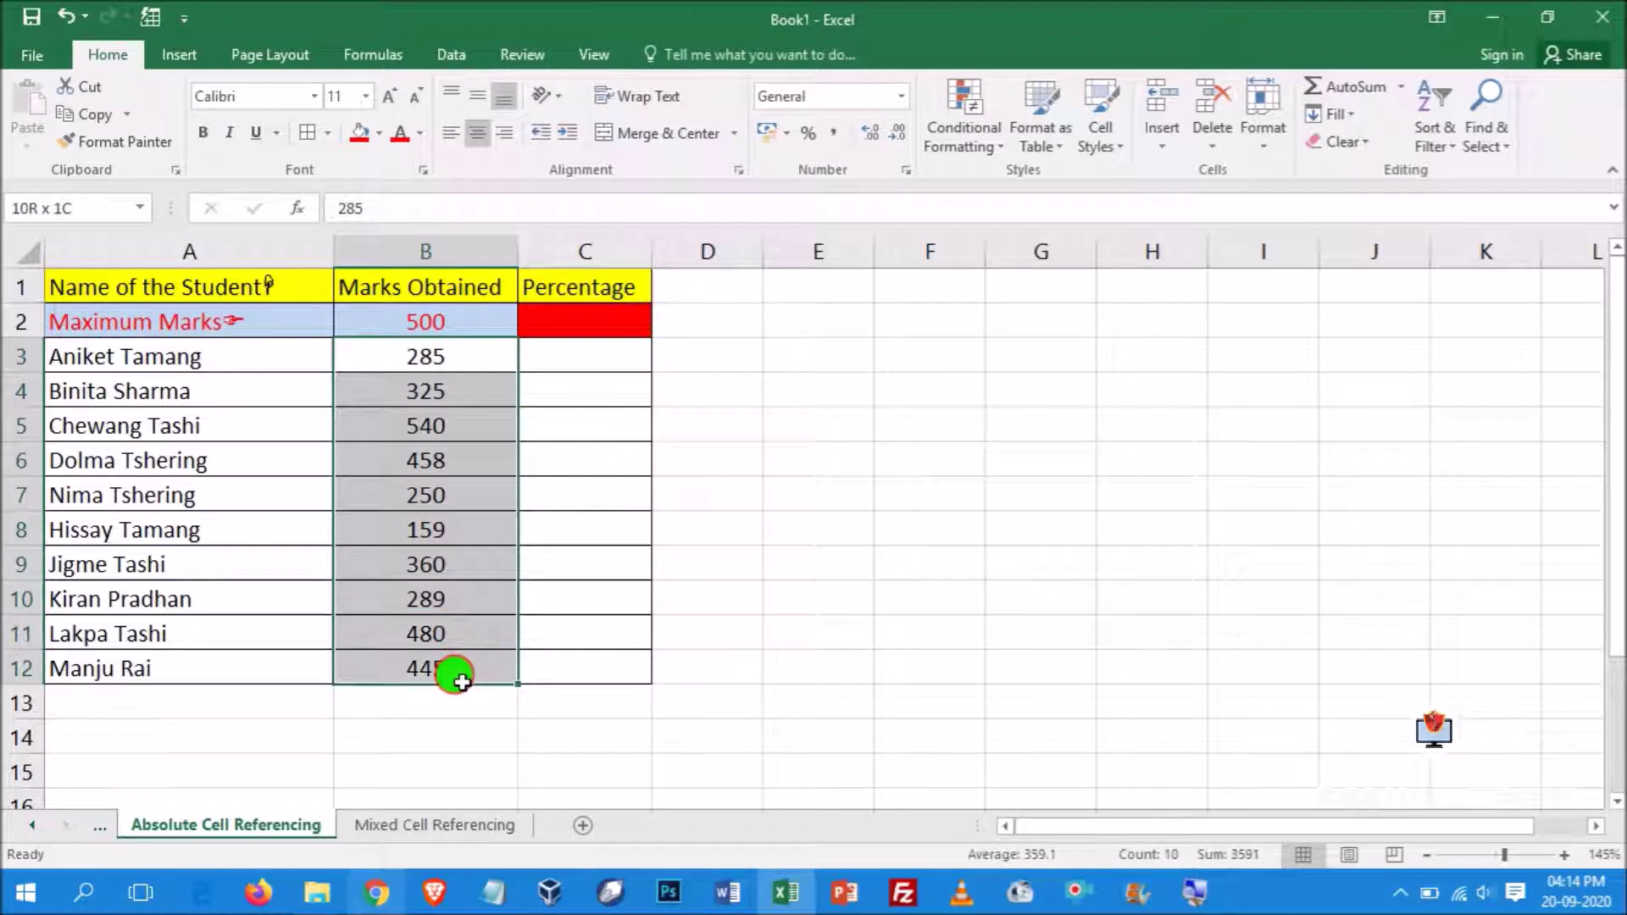
pyautogui.click(442, 765)
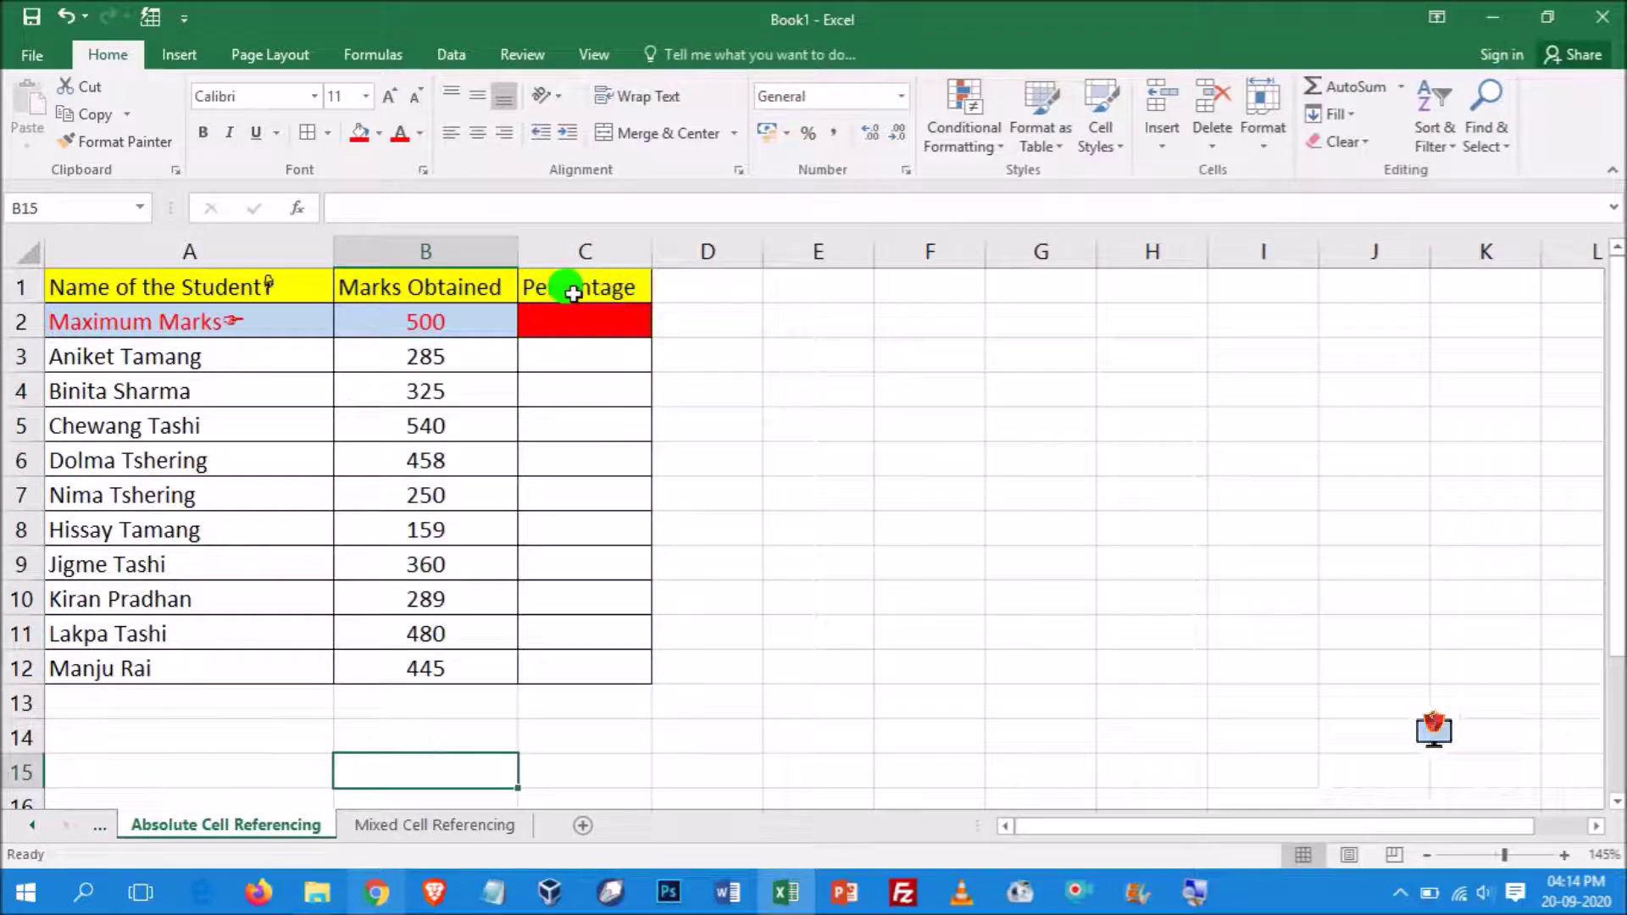
pyautogui.moveTo(574, 352); pyautogui.dragTo(582, 647)
pyautogui.click(807, 559)
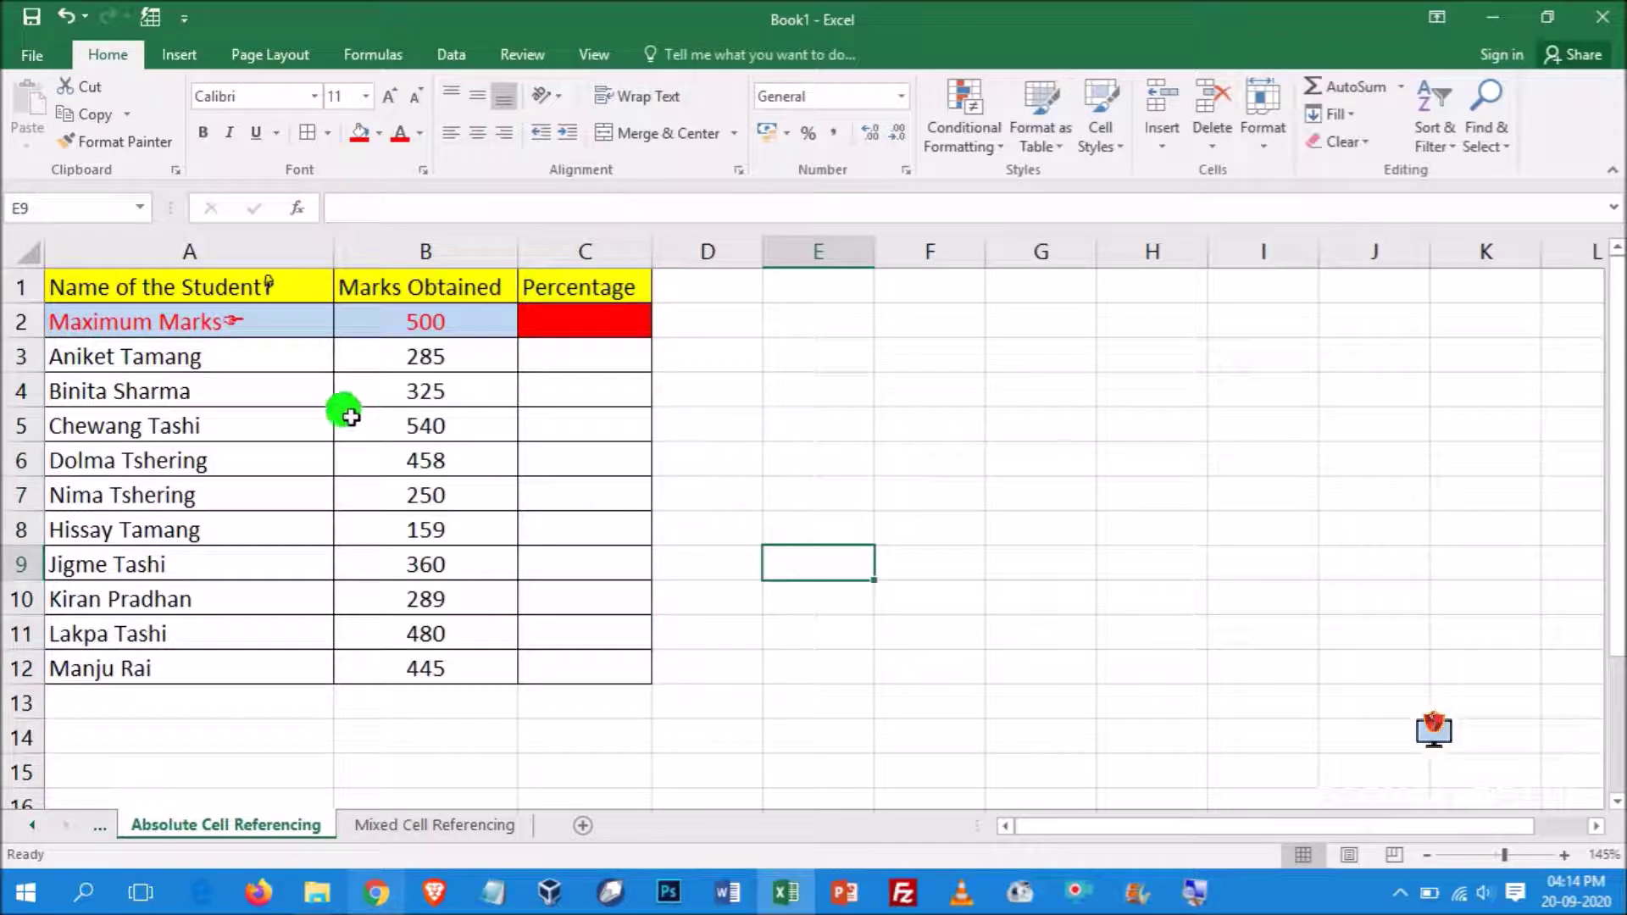
pyautogui.click(449, 371)
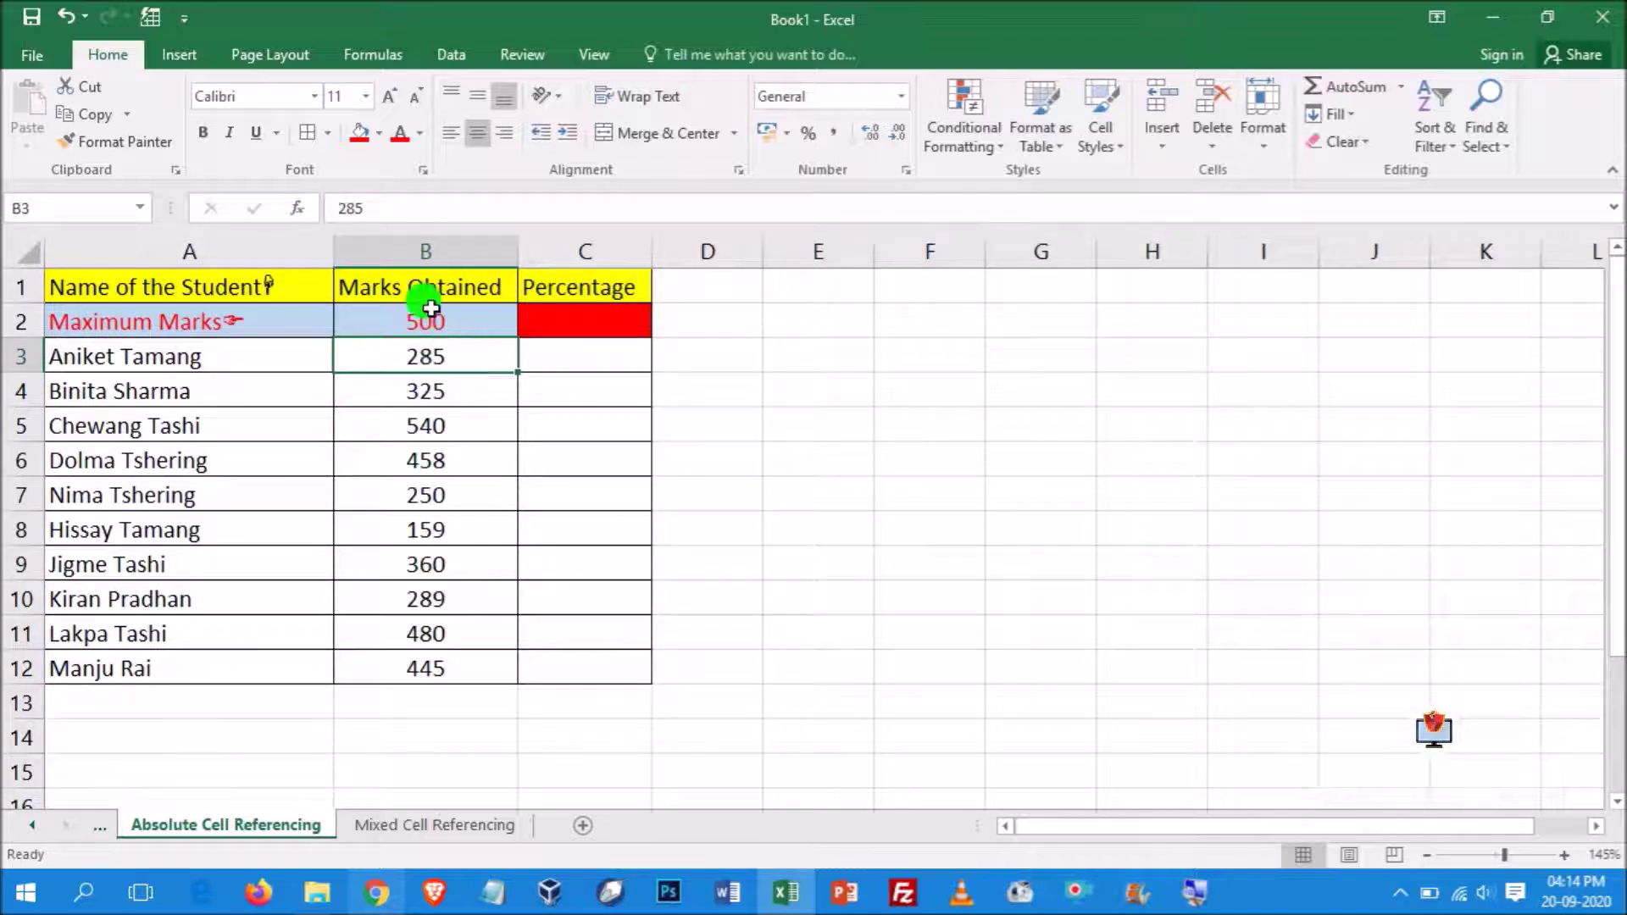
# Enter =B3/B2 in C3 to show 57%, and widen the Percentage column
pyautogui.click(553, 358)
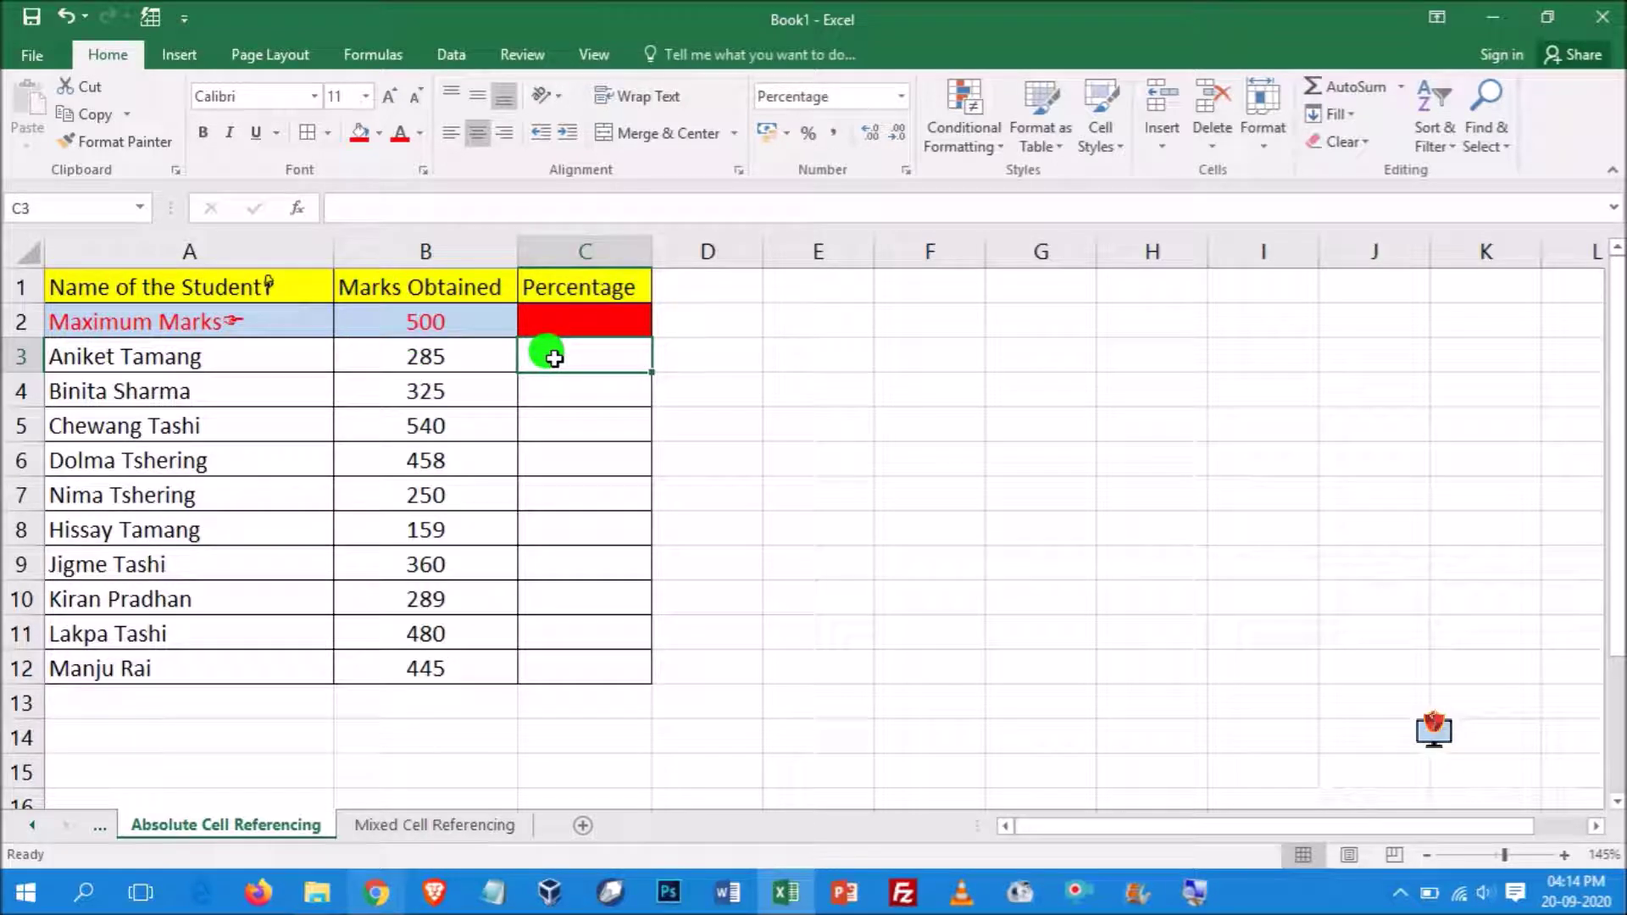
pyautogui.write('=')
pyautogui.click(421, 363)
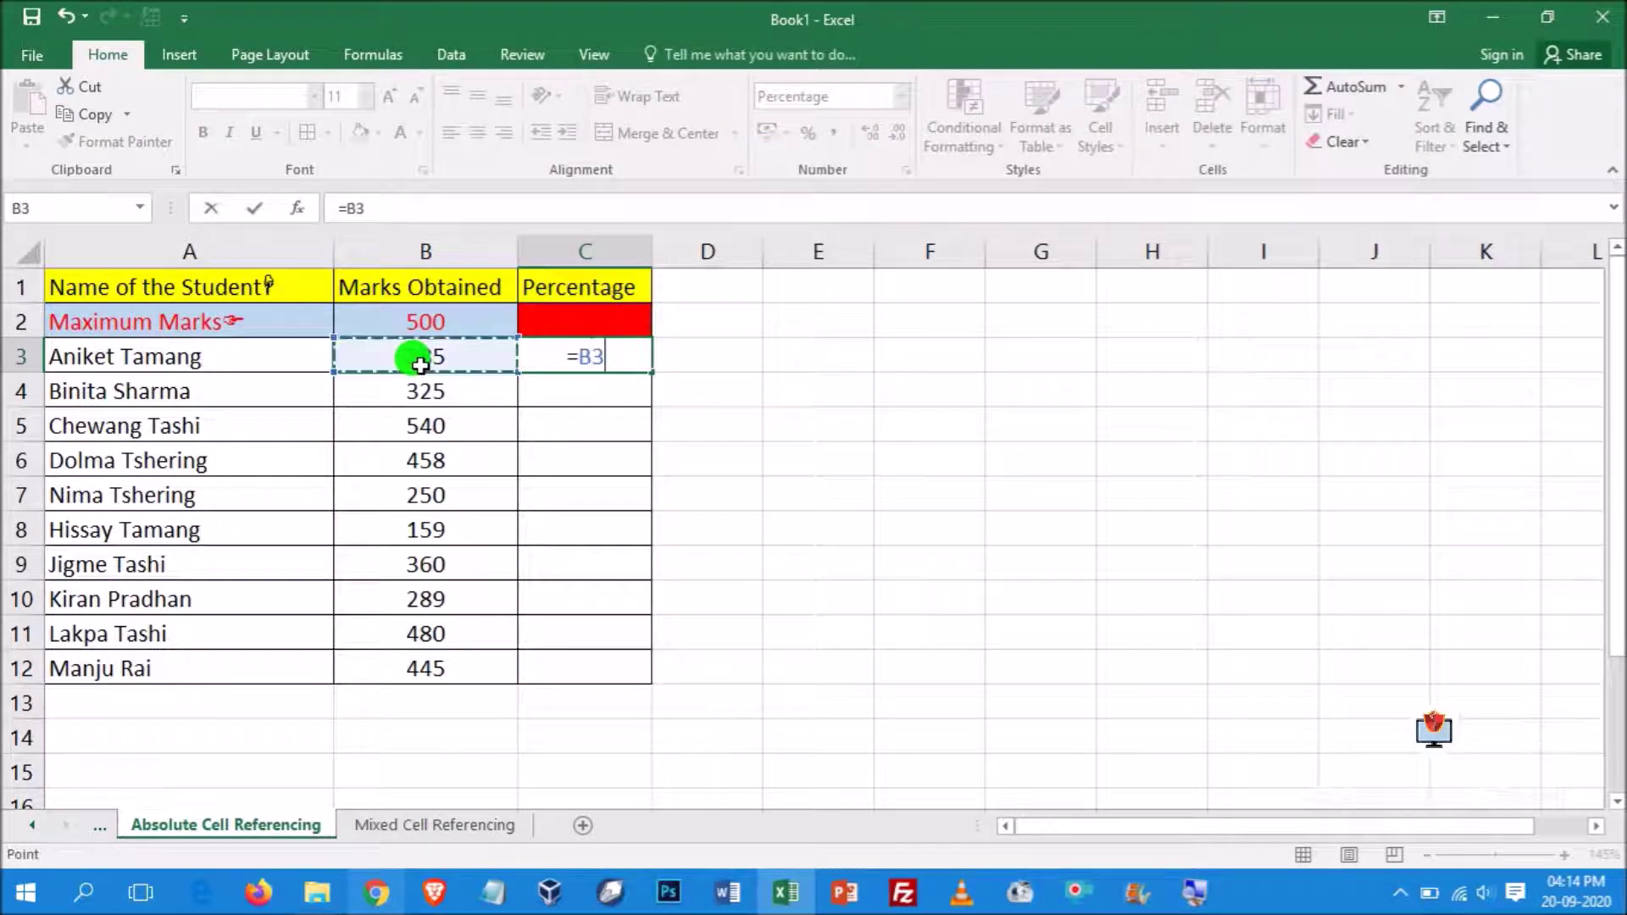
pyautogui.write('/')
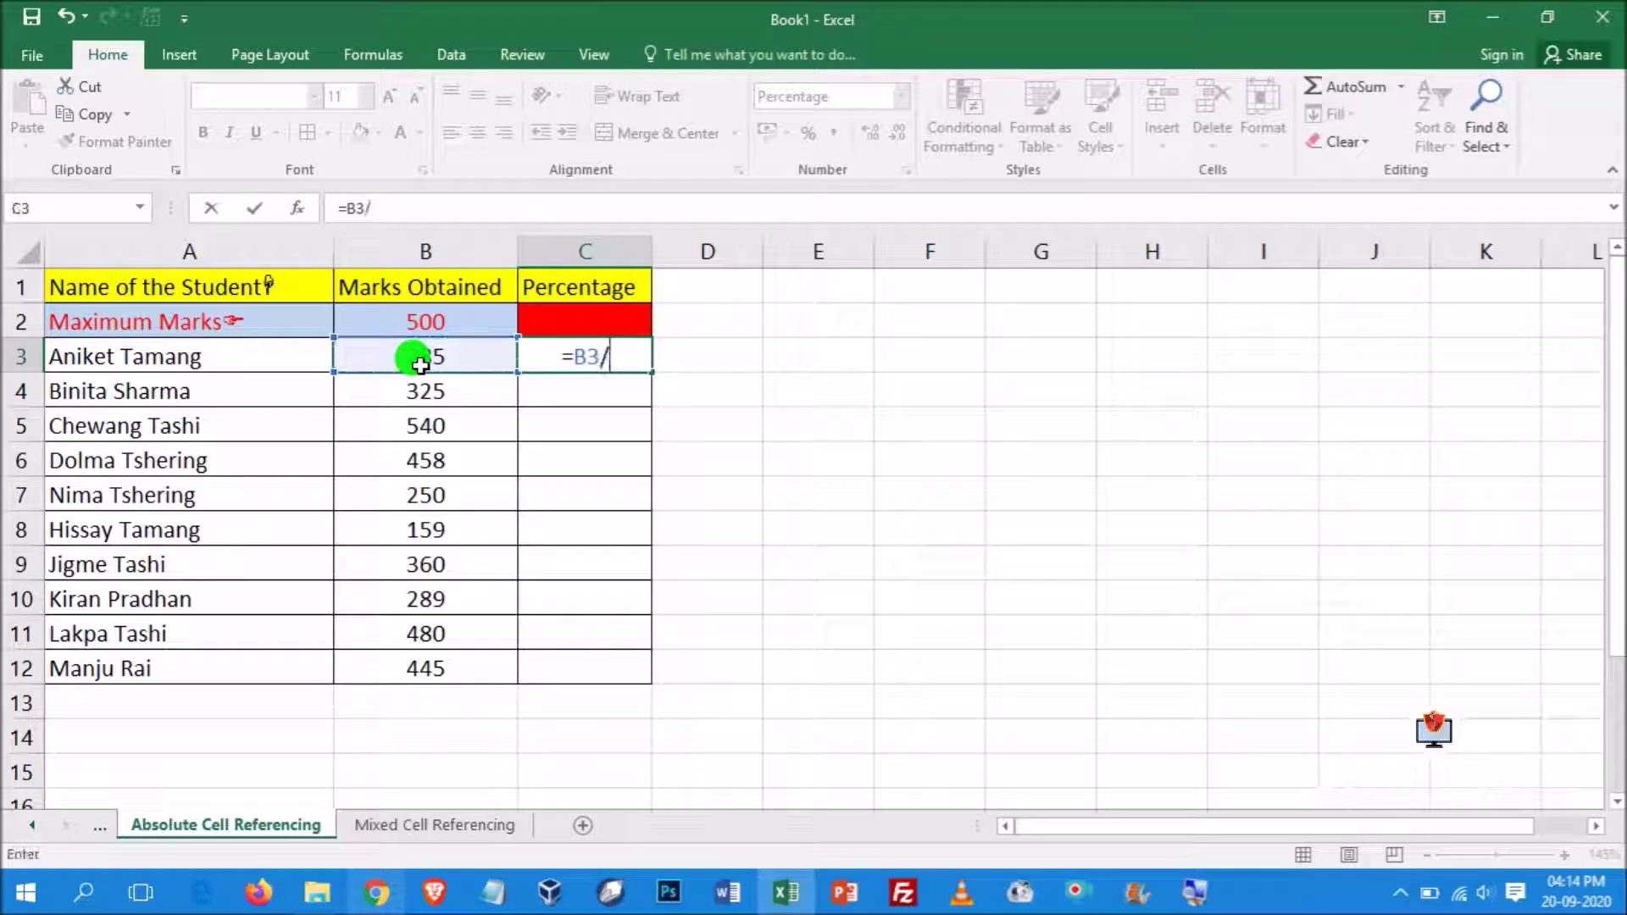
pyautogui.click(433, 311)
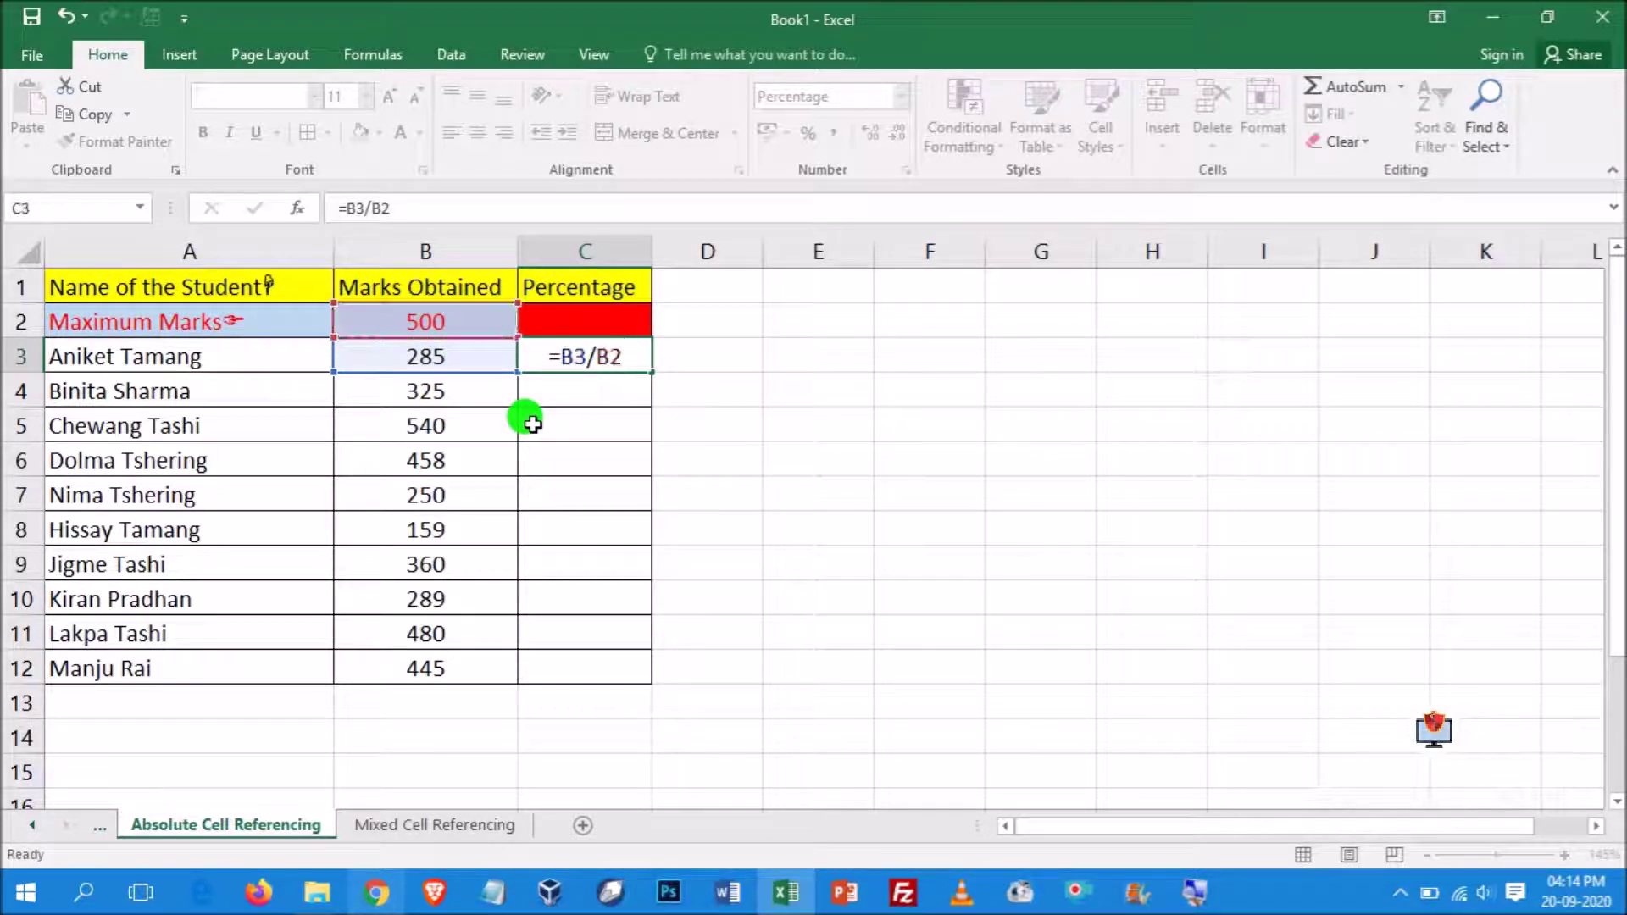
pyautogui.press('Return')
pyautogui.click(581, 354)
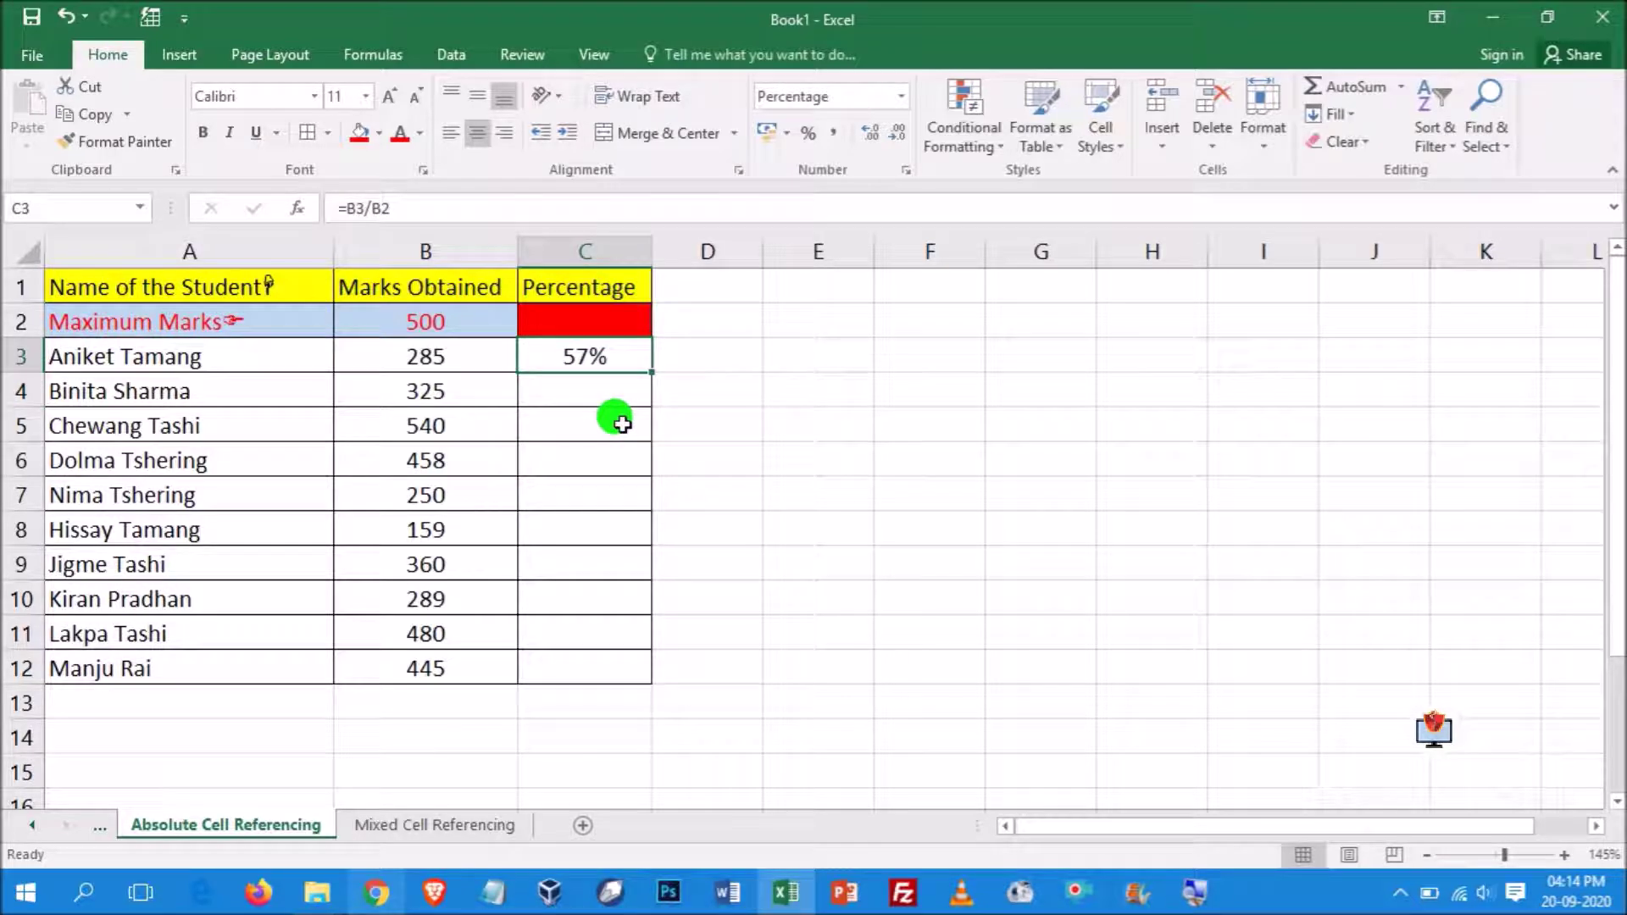
pyautogui.moveTo(651, 246); pyautogui.dragTo(666, 247)
# With Show Formulas on, auto-fit column A and copy C3's =B3/B2 down to C12
pyautogui.click(373, 55)
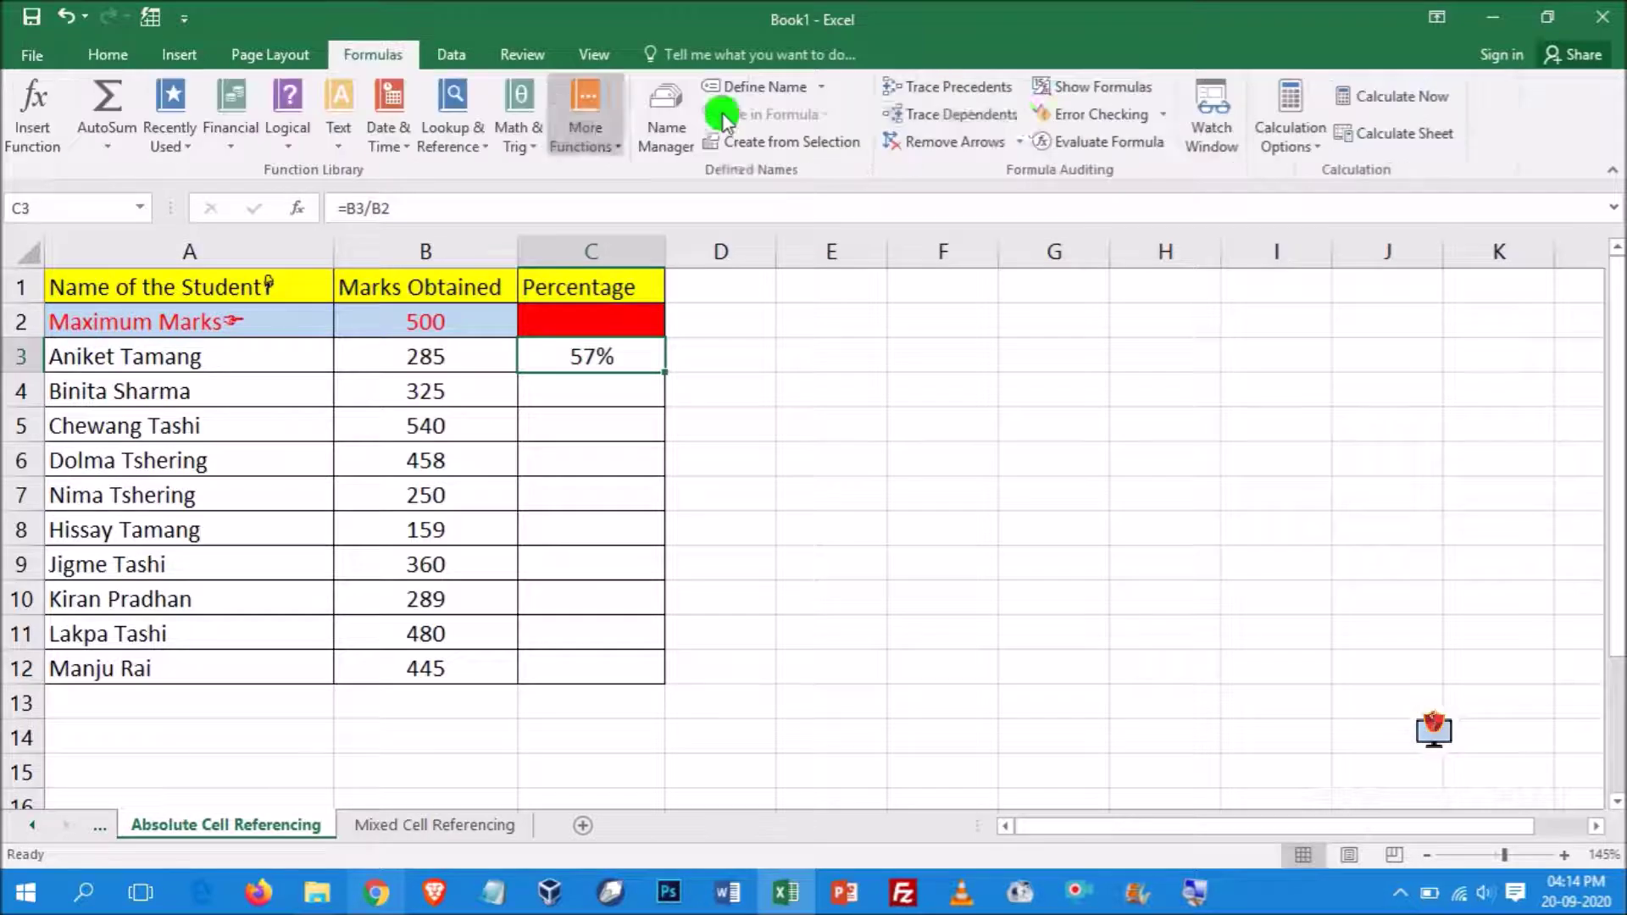
pyautogui.click(1093, 87)
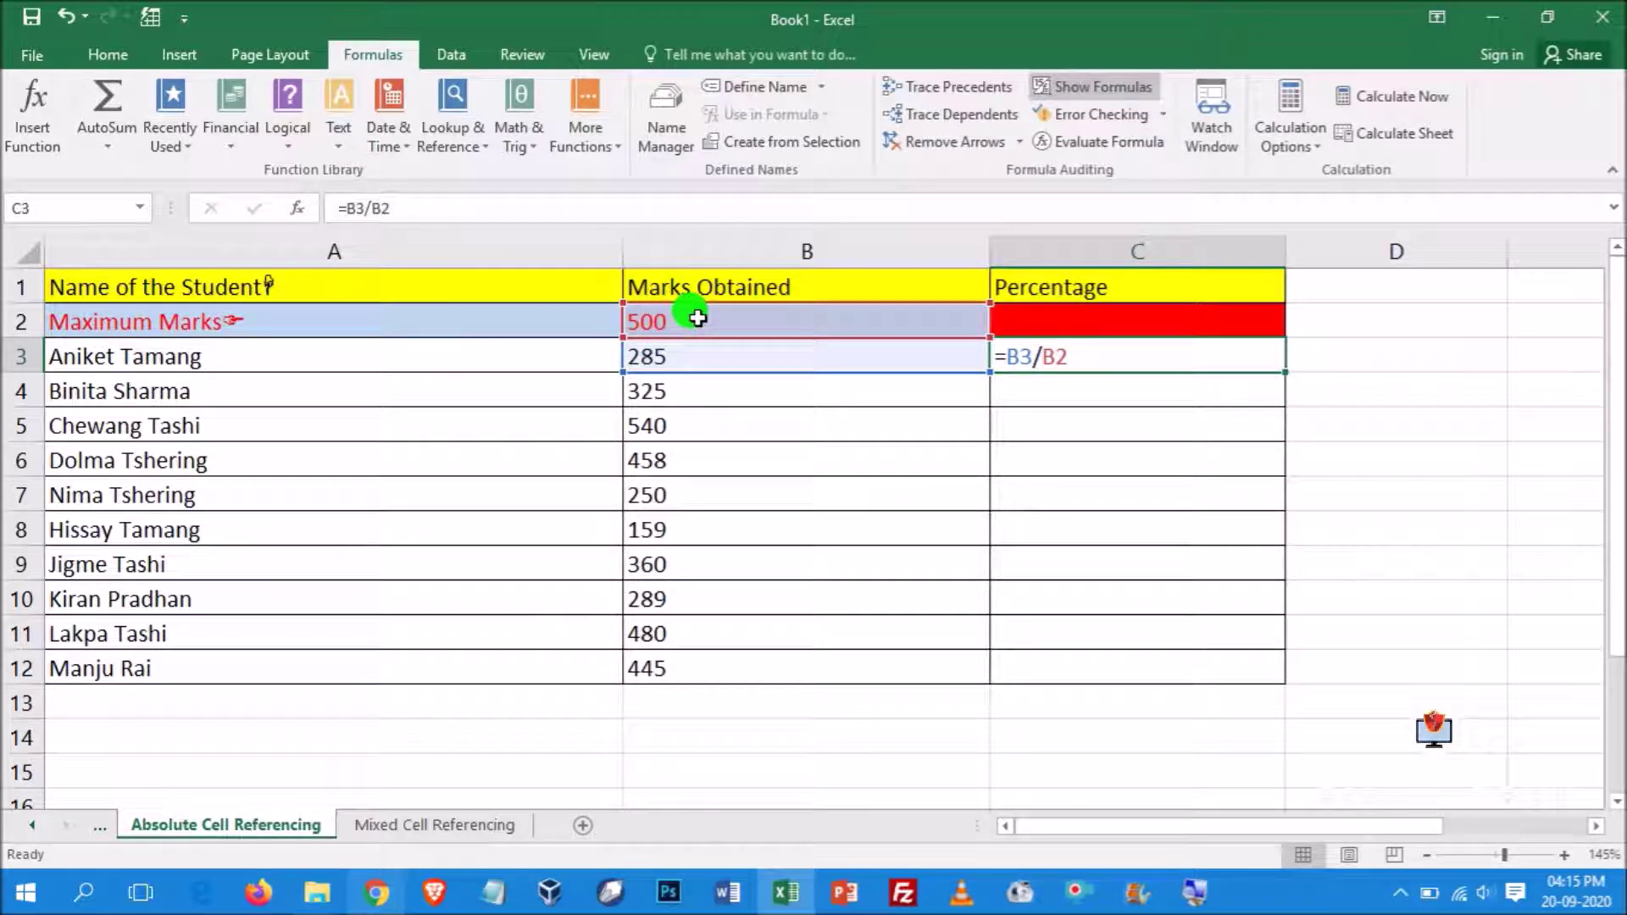
pyautogui.doubleClick(621, 246)
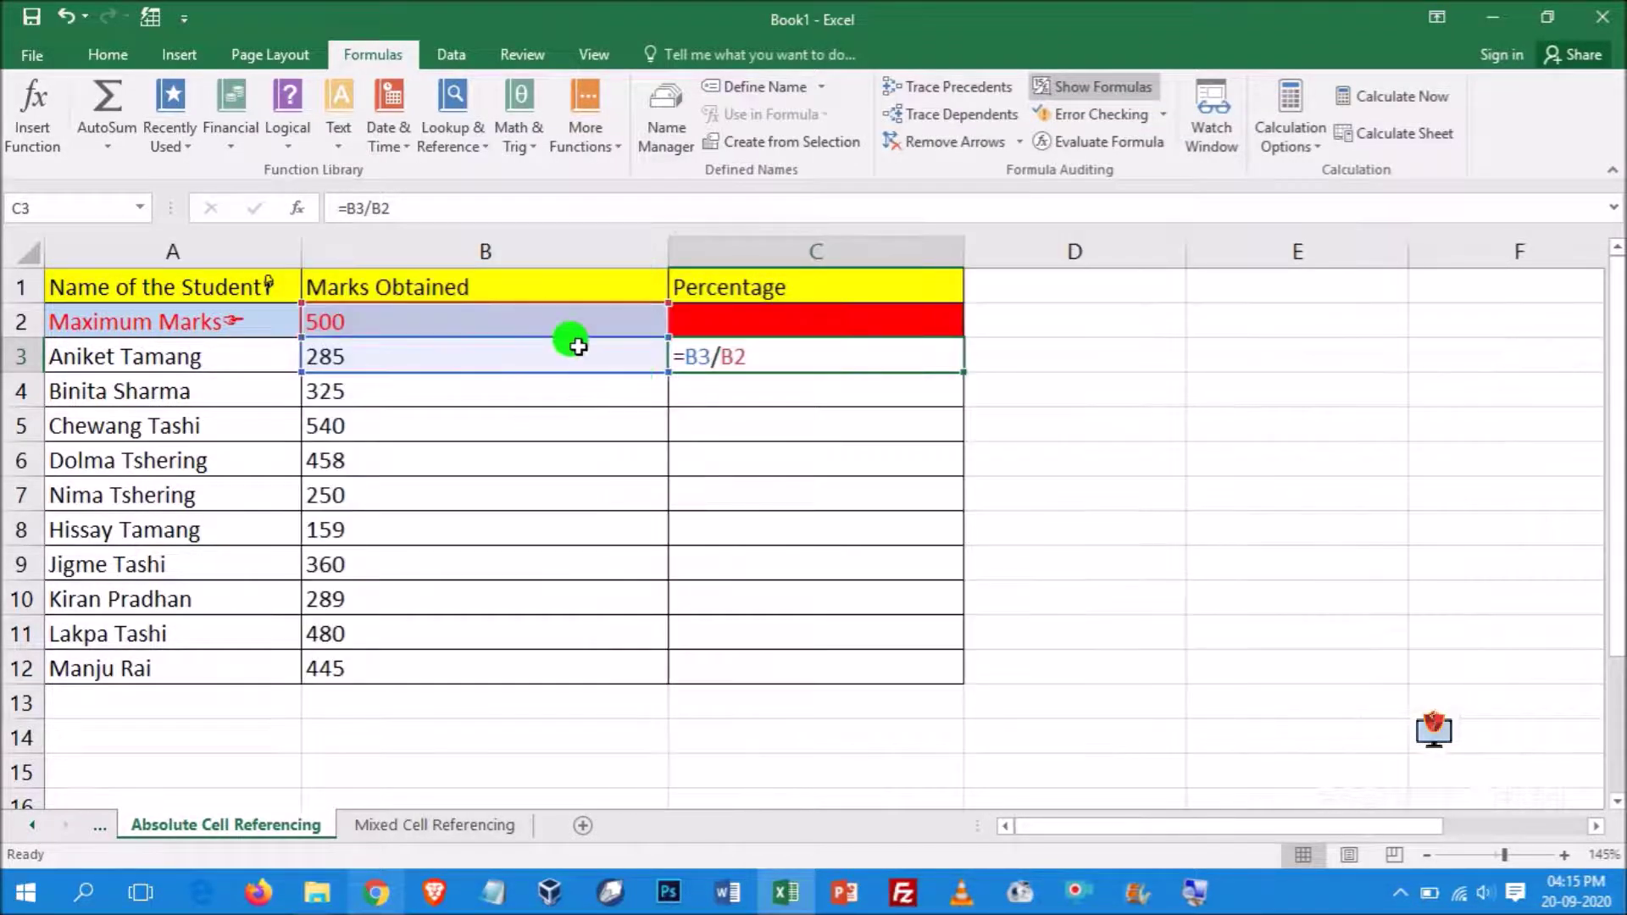
pyautogui.click(1125, 459)
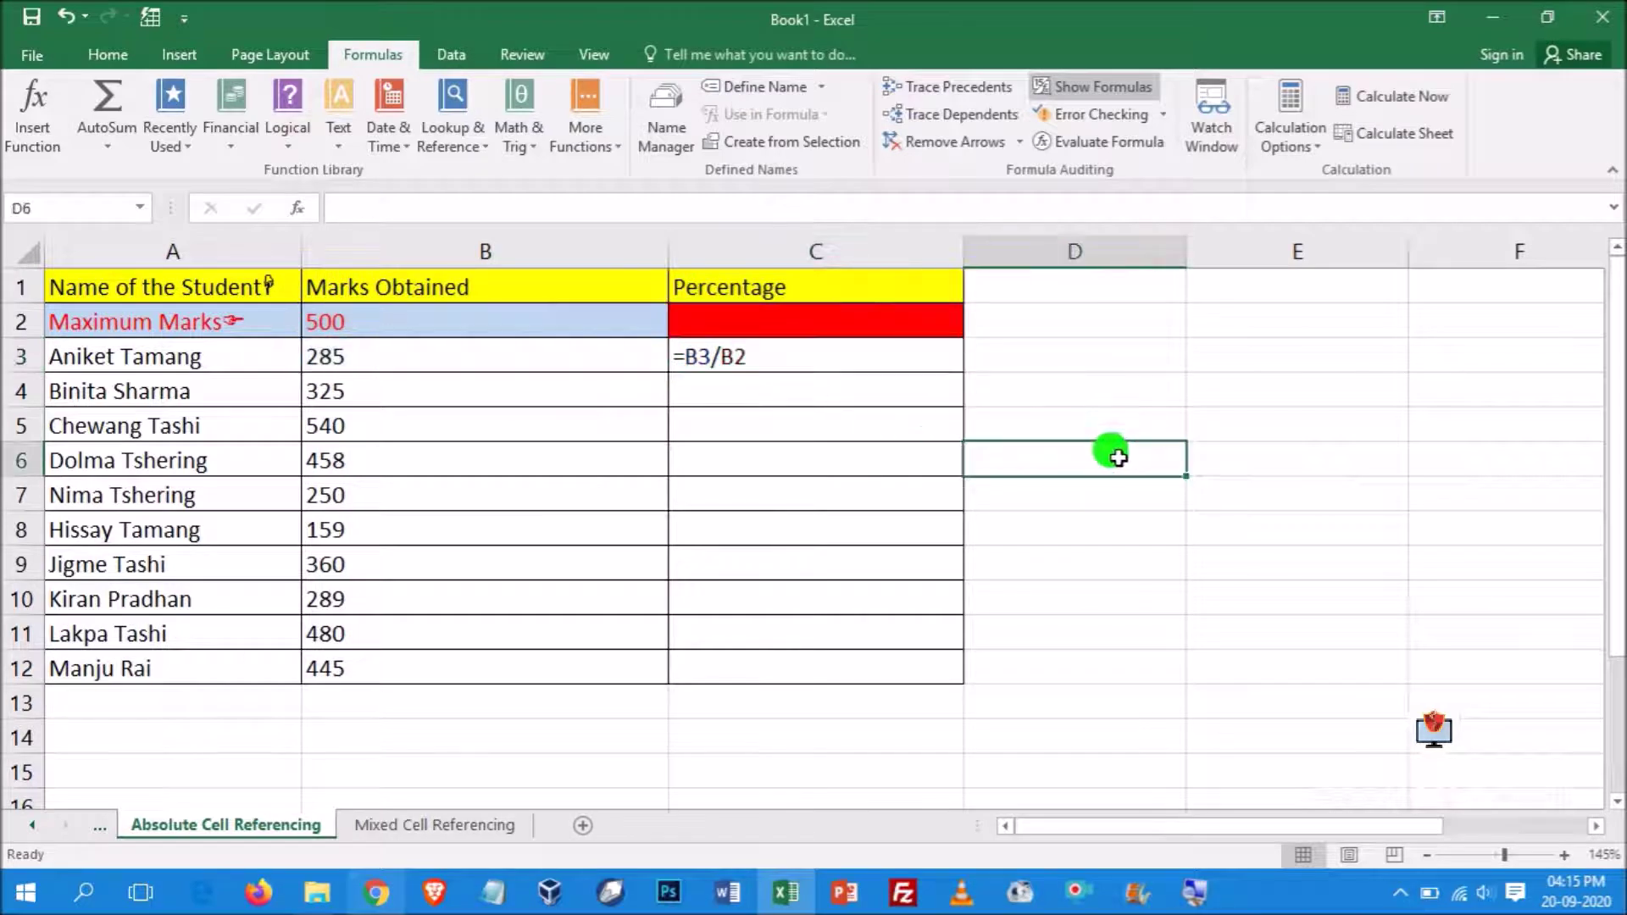
pyautogui.doubleClick(768, 347)
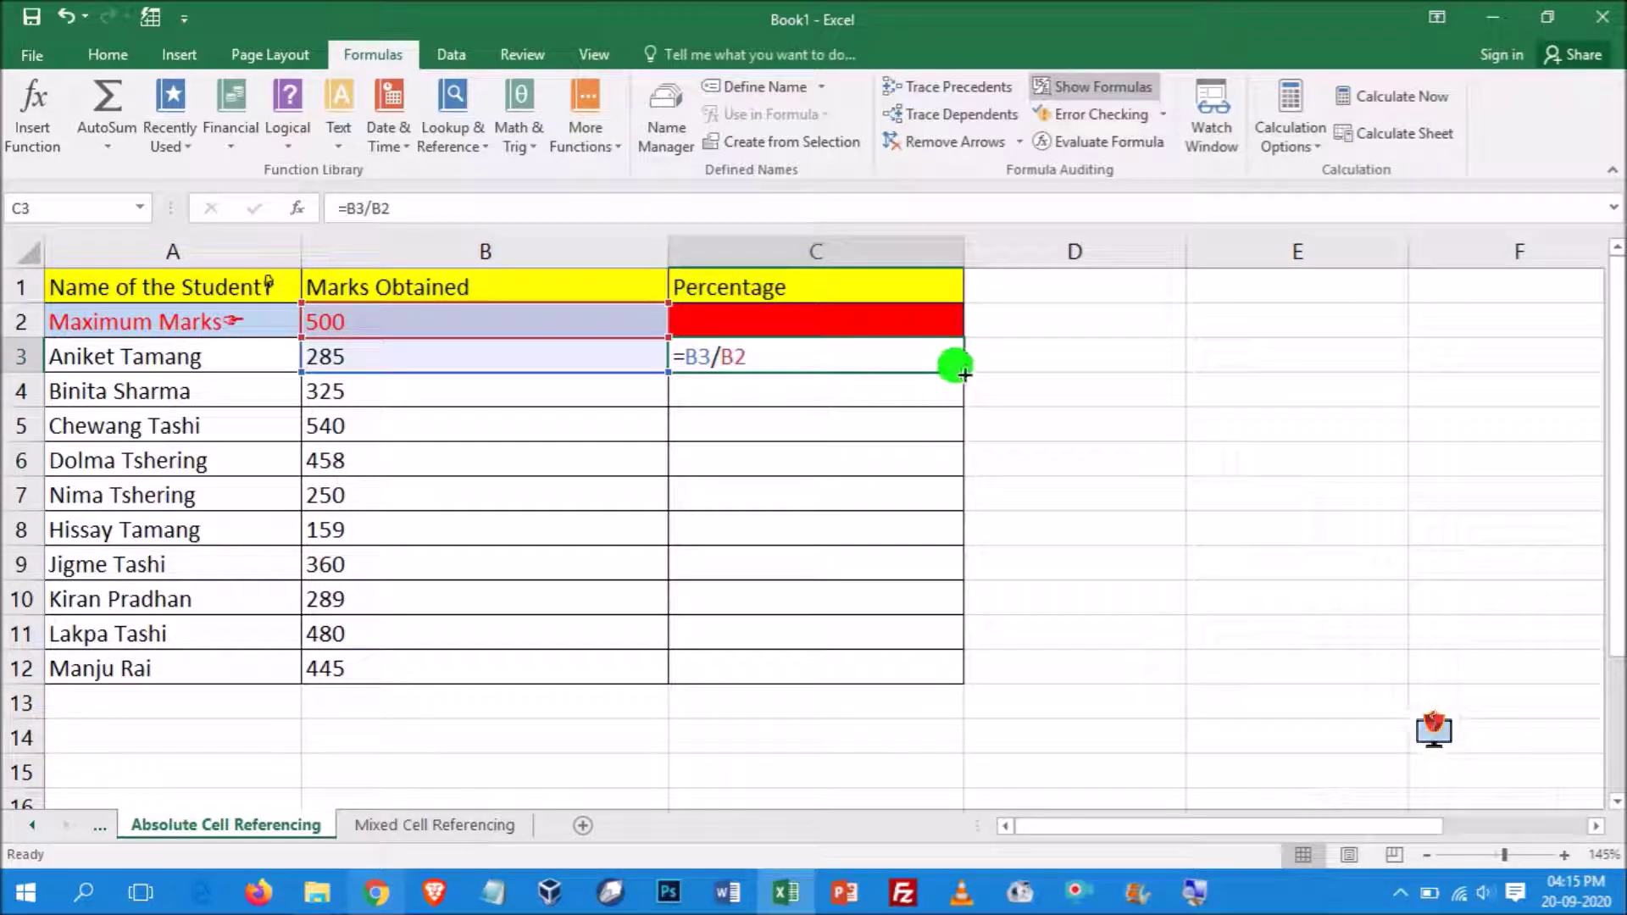
pyautogui.moveTo(965, 373); pyautogui.dragTo(953, 665)
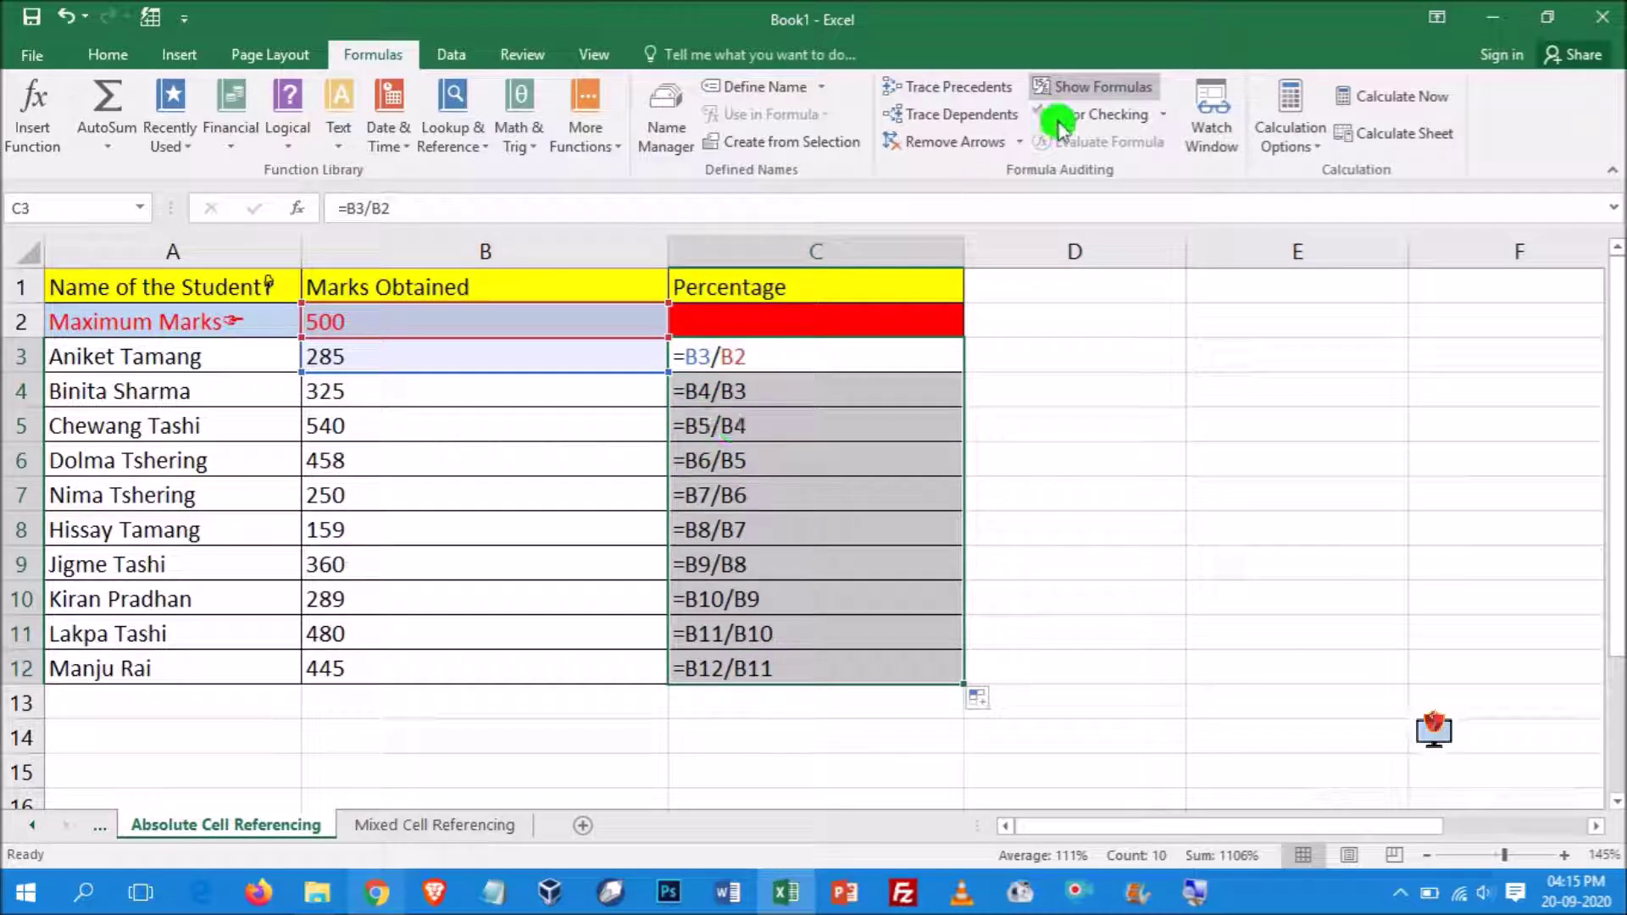
# Turn off Show Formulas and auto-fit column A to the student names
pyautogui.click(1066, 88)
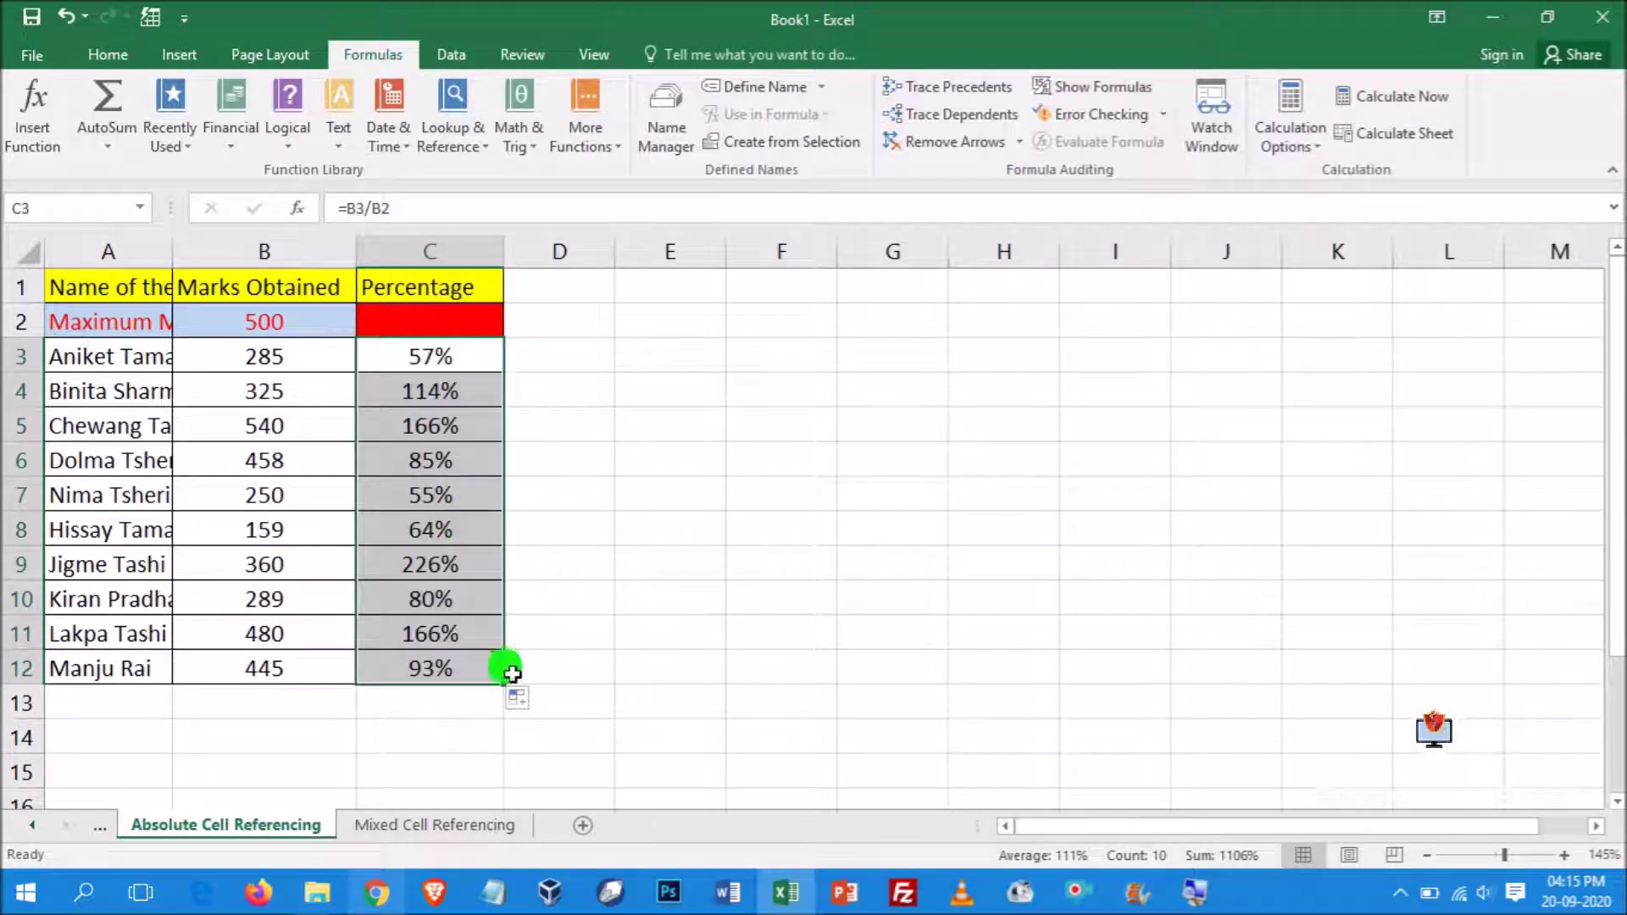
pyautogui.click(424, 354)
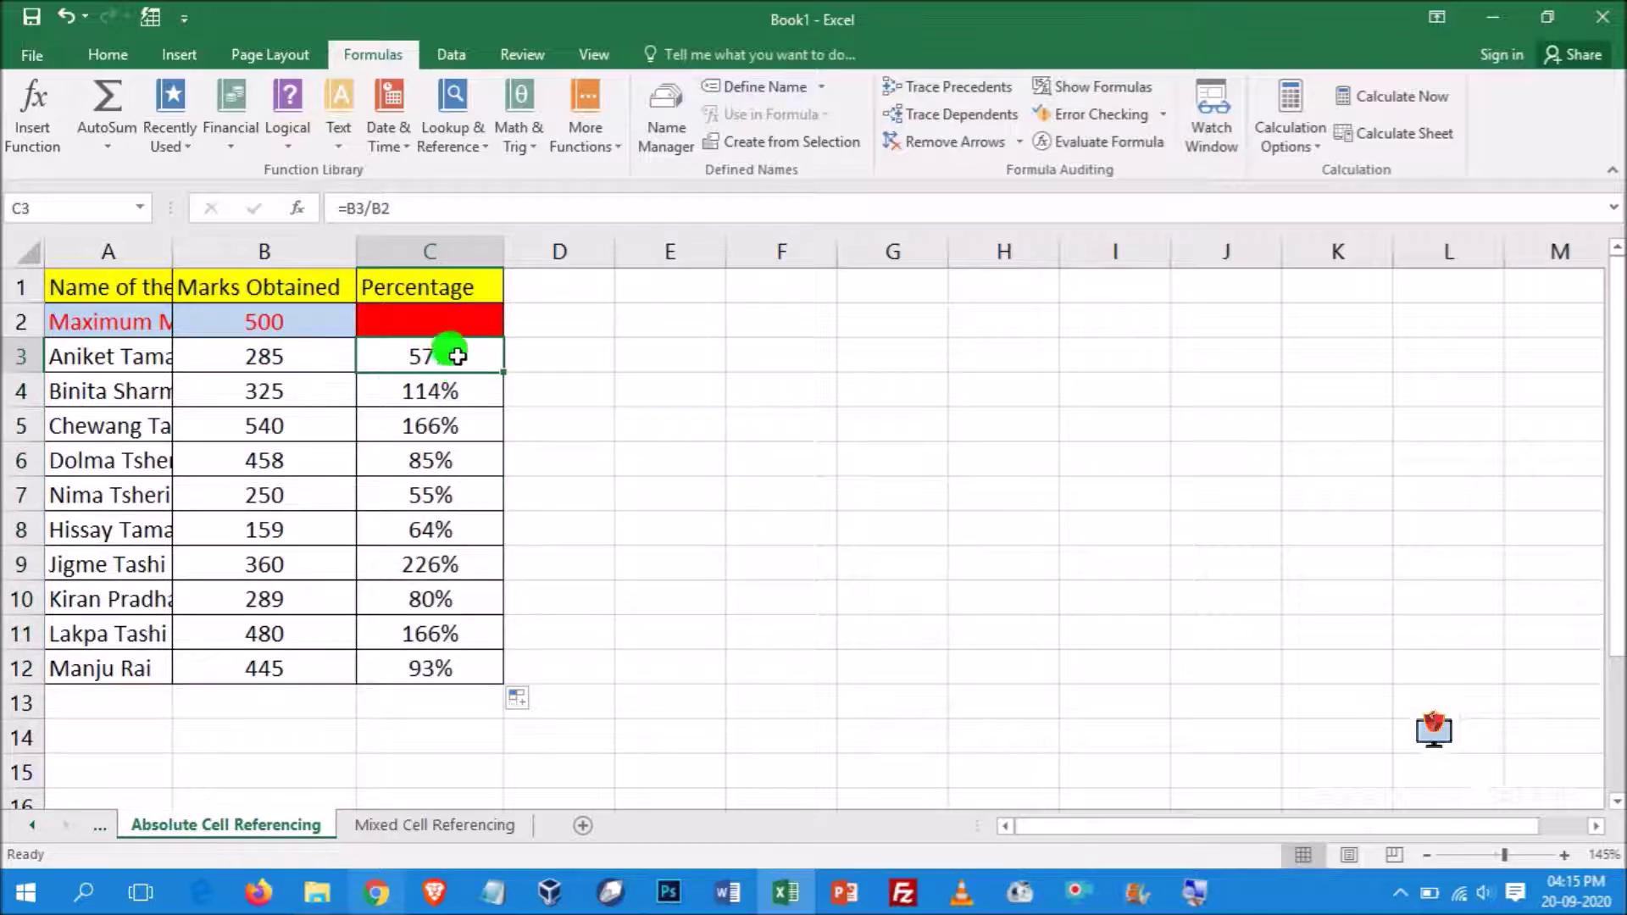
pyautogui.doubleClick(172, 251)
pyautogui.click(80, 392)
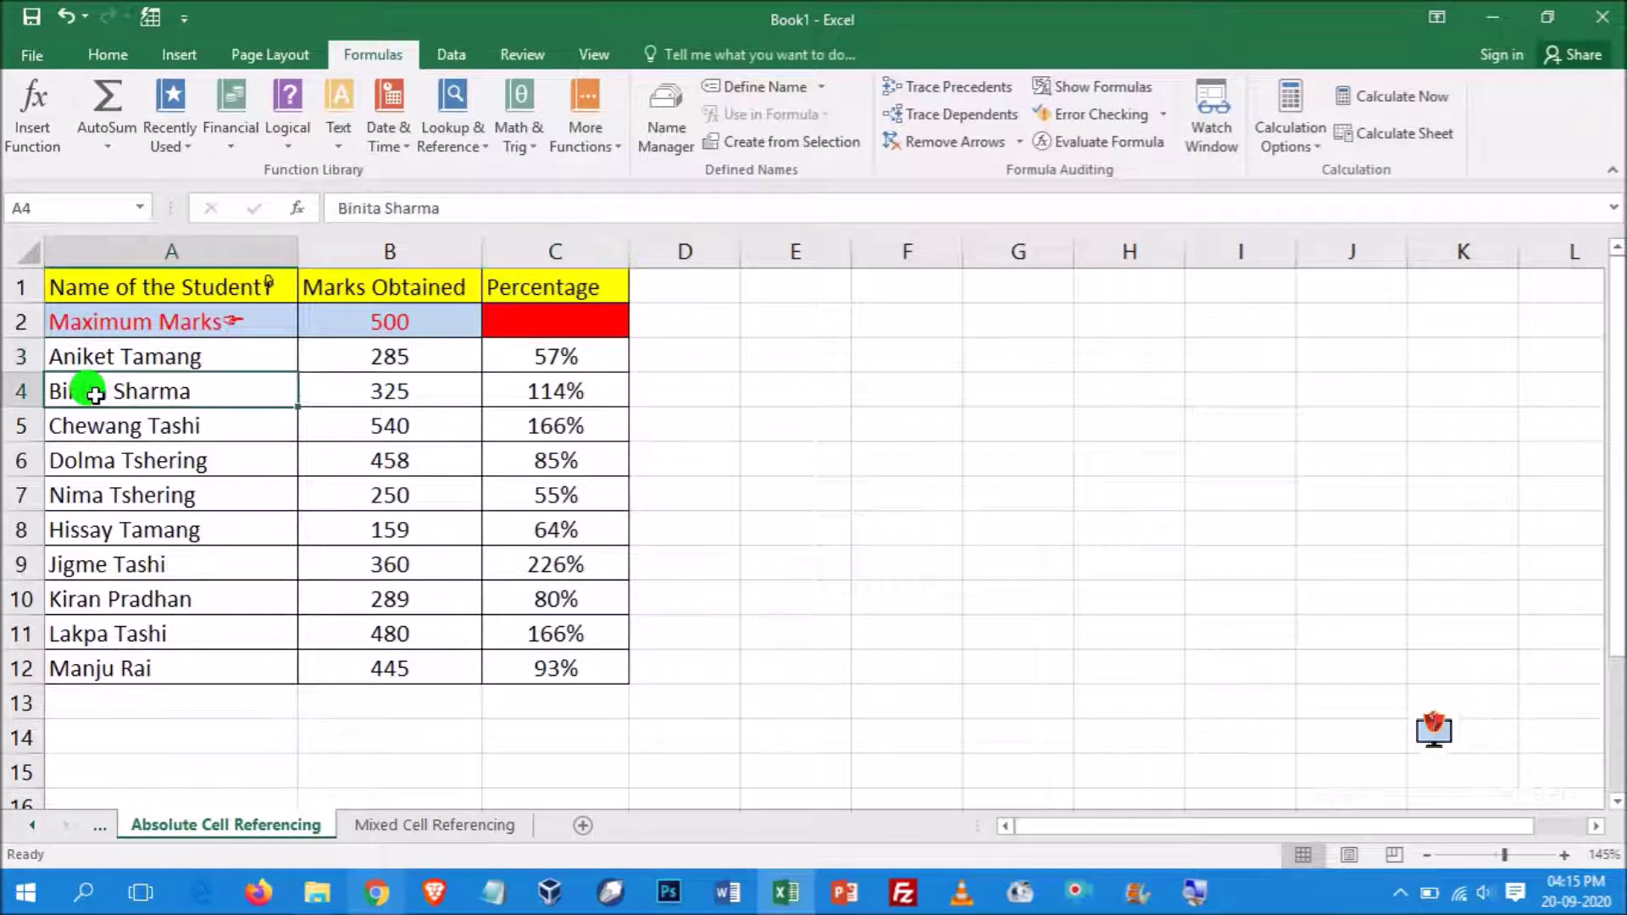
pyautogui.click(377, 388)
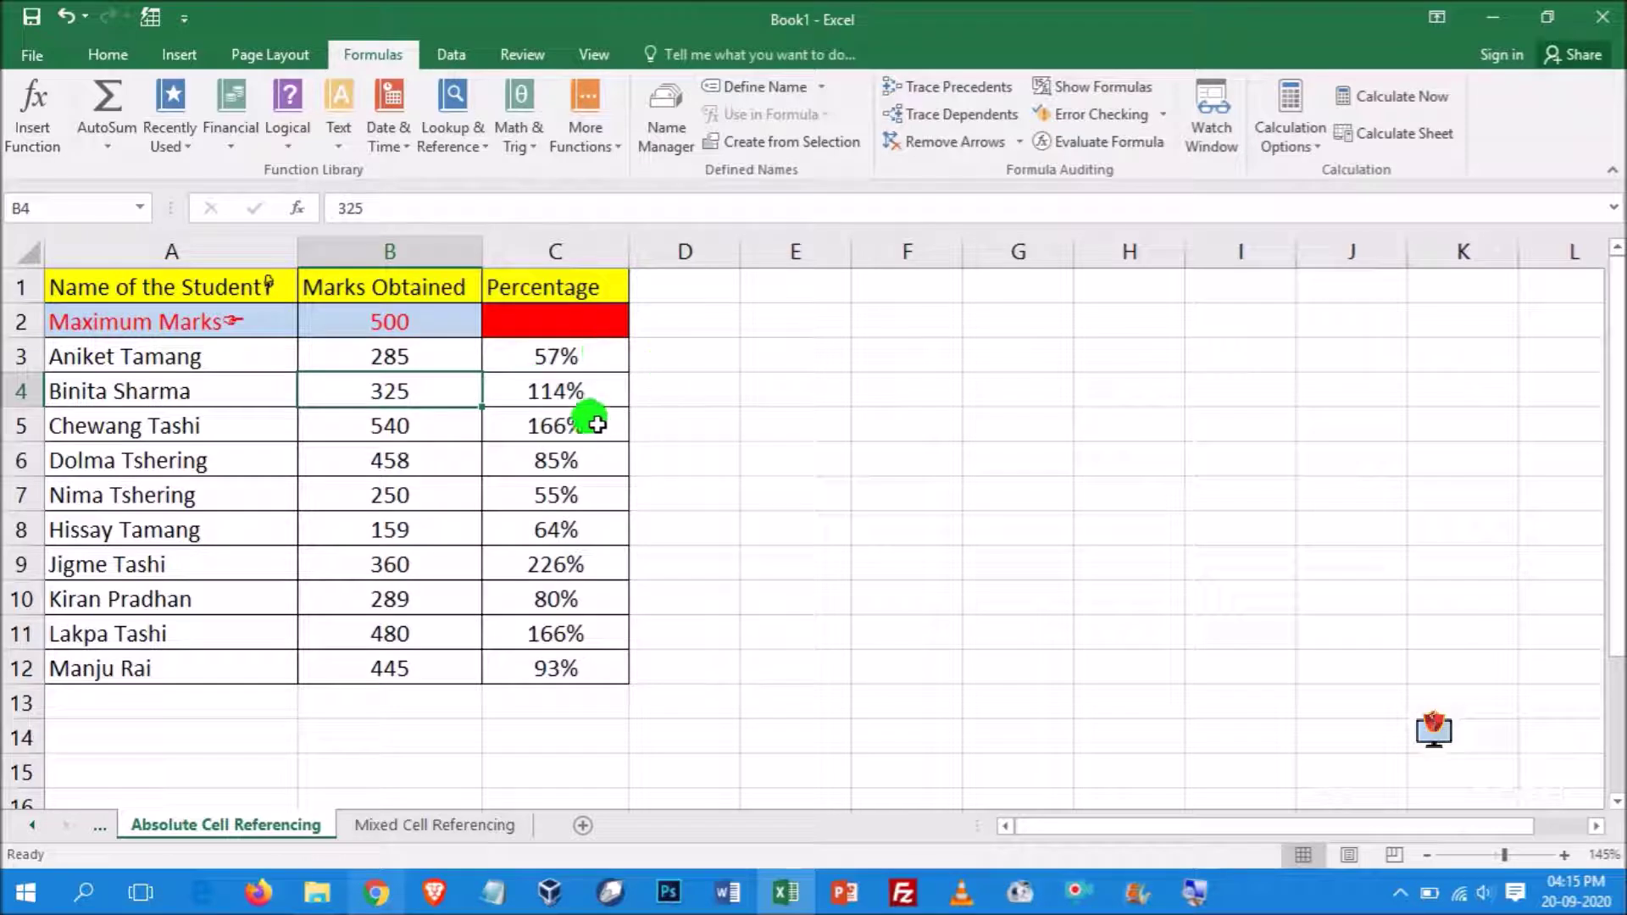
# Inspect the copied formulas in C4–C11, then clear the wrong percentages in C4:C12
pyautogui.click(551, 396)
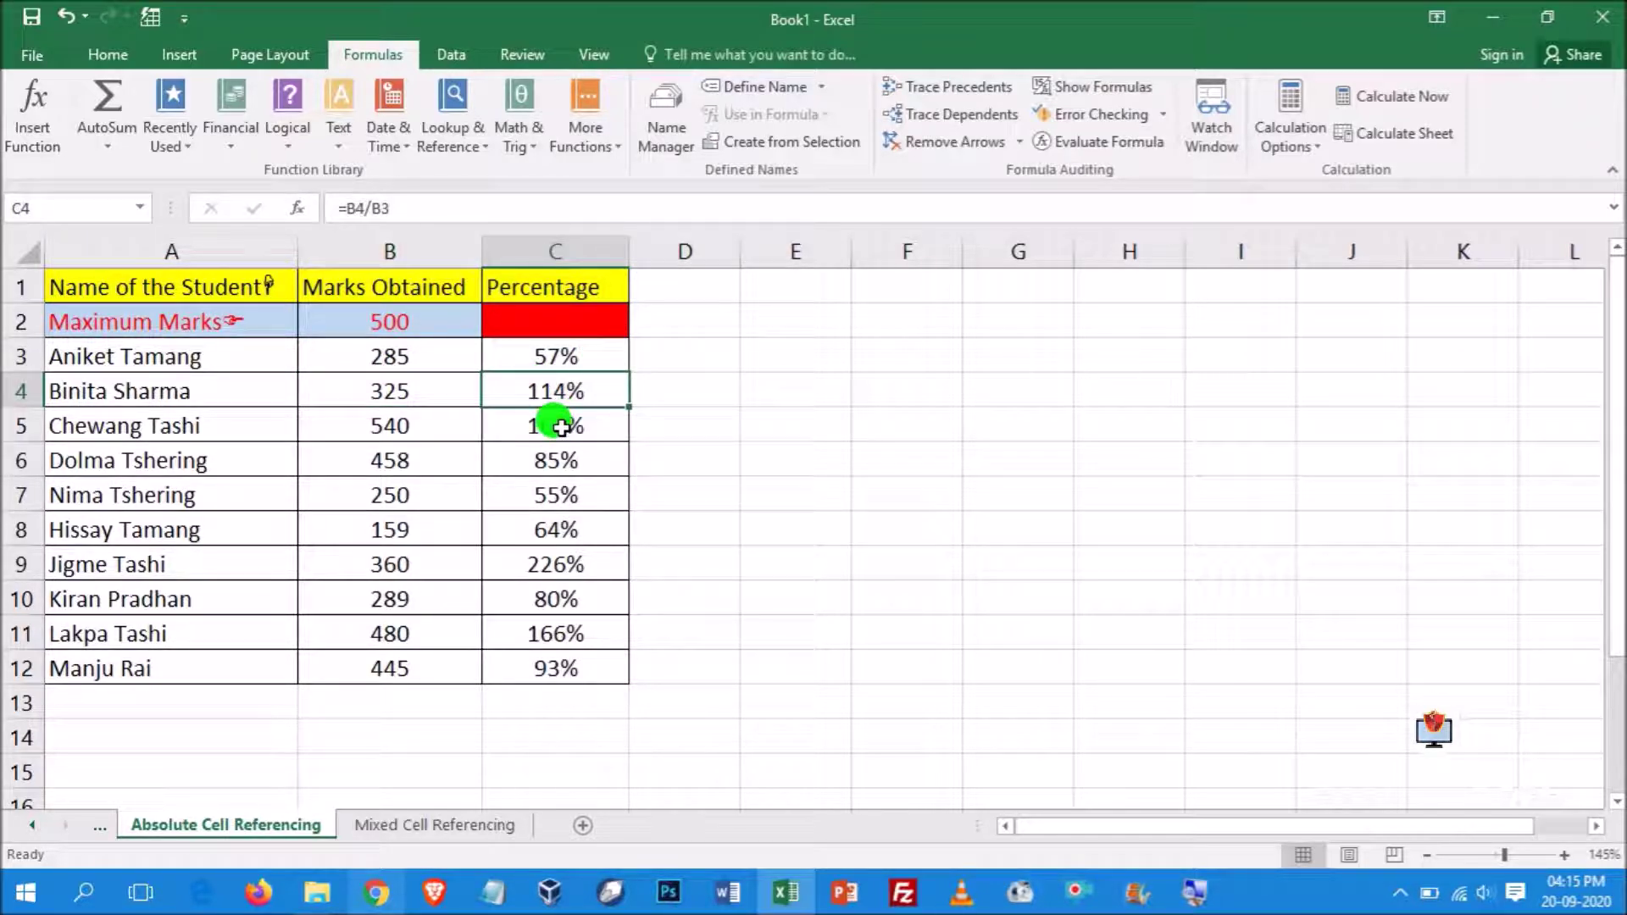
pyautogui.click(562, 428)
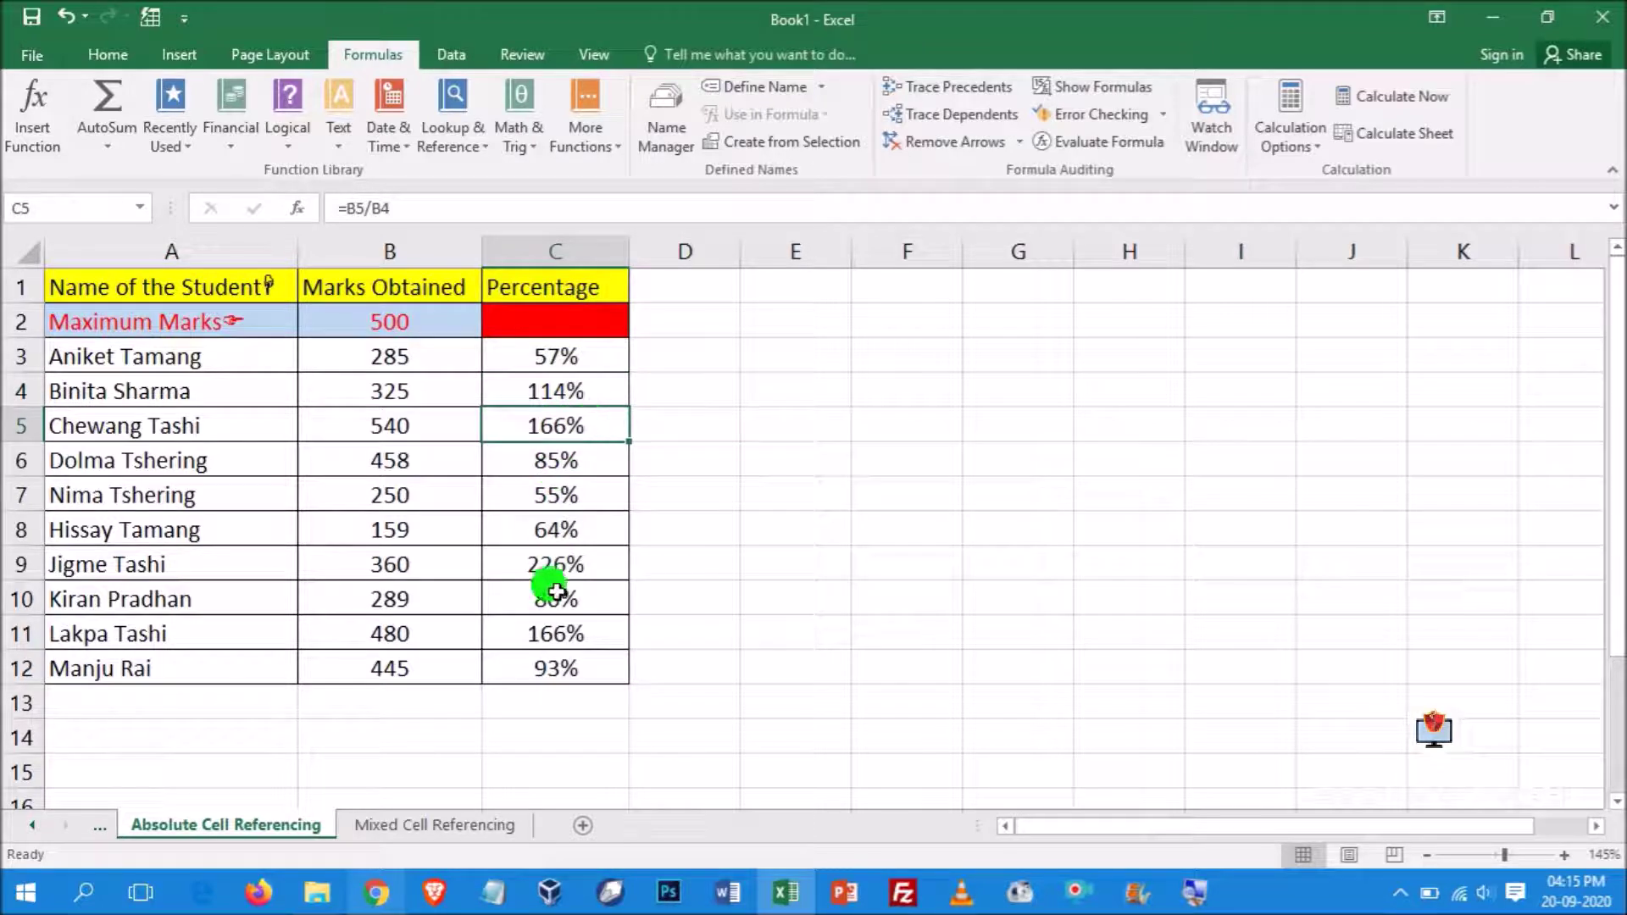
pyautogui.click(541, 571)
pyautogui.click(539, 639)
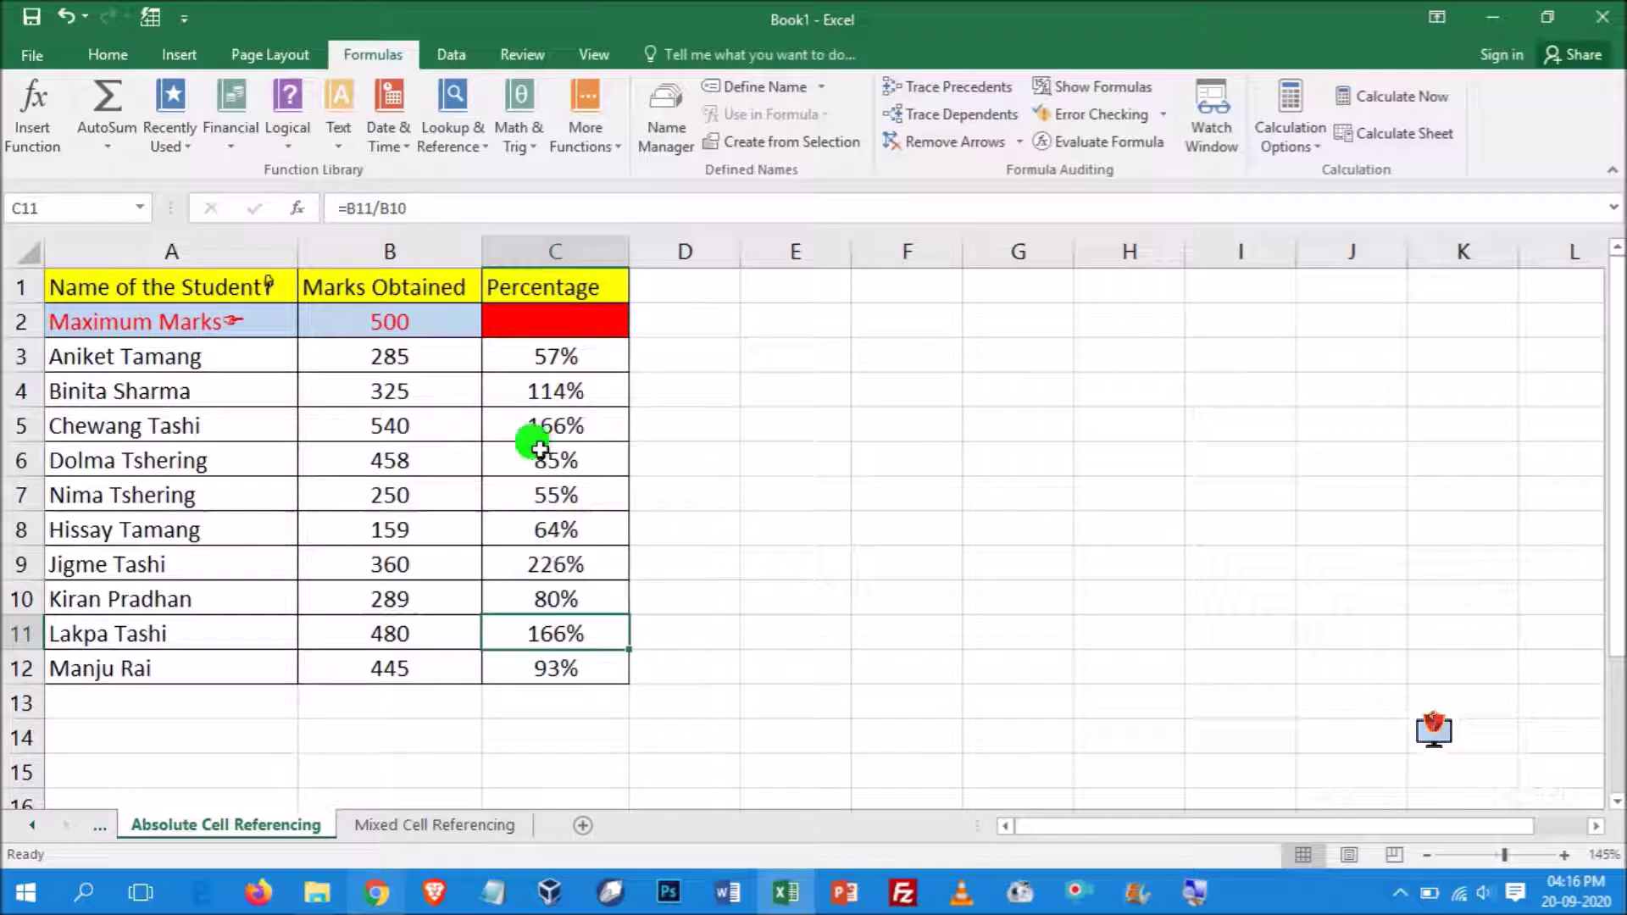
pyautogui.click(539, 394)
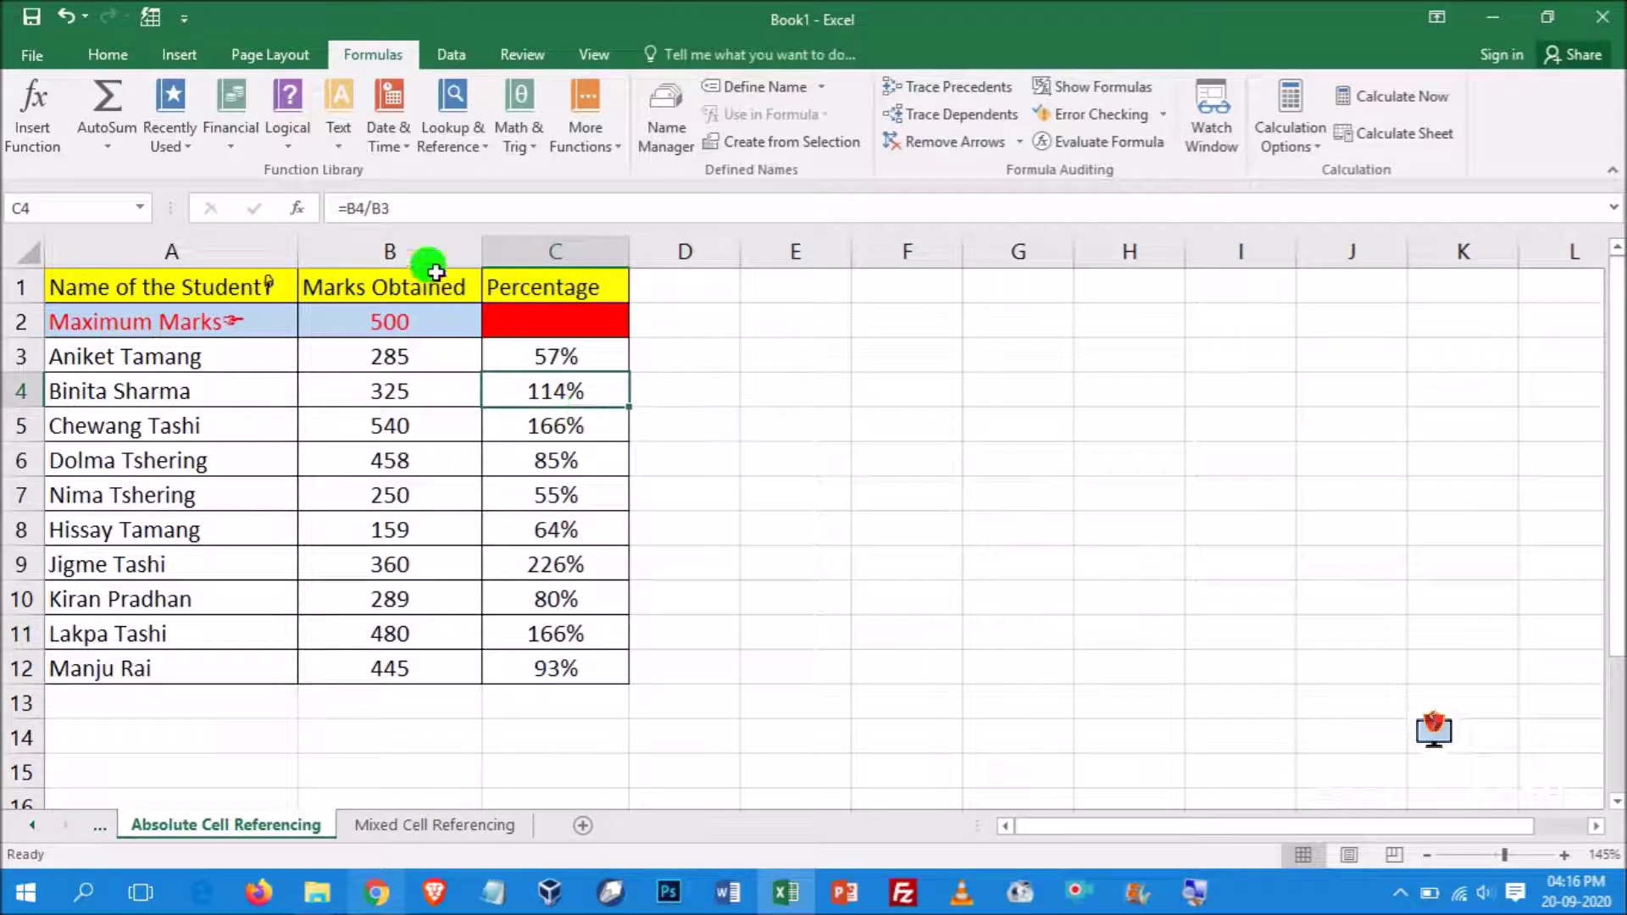
pyautogui.click(407, 206)
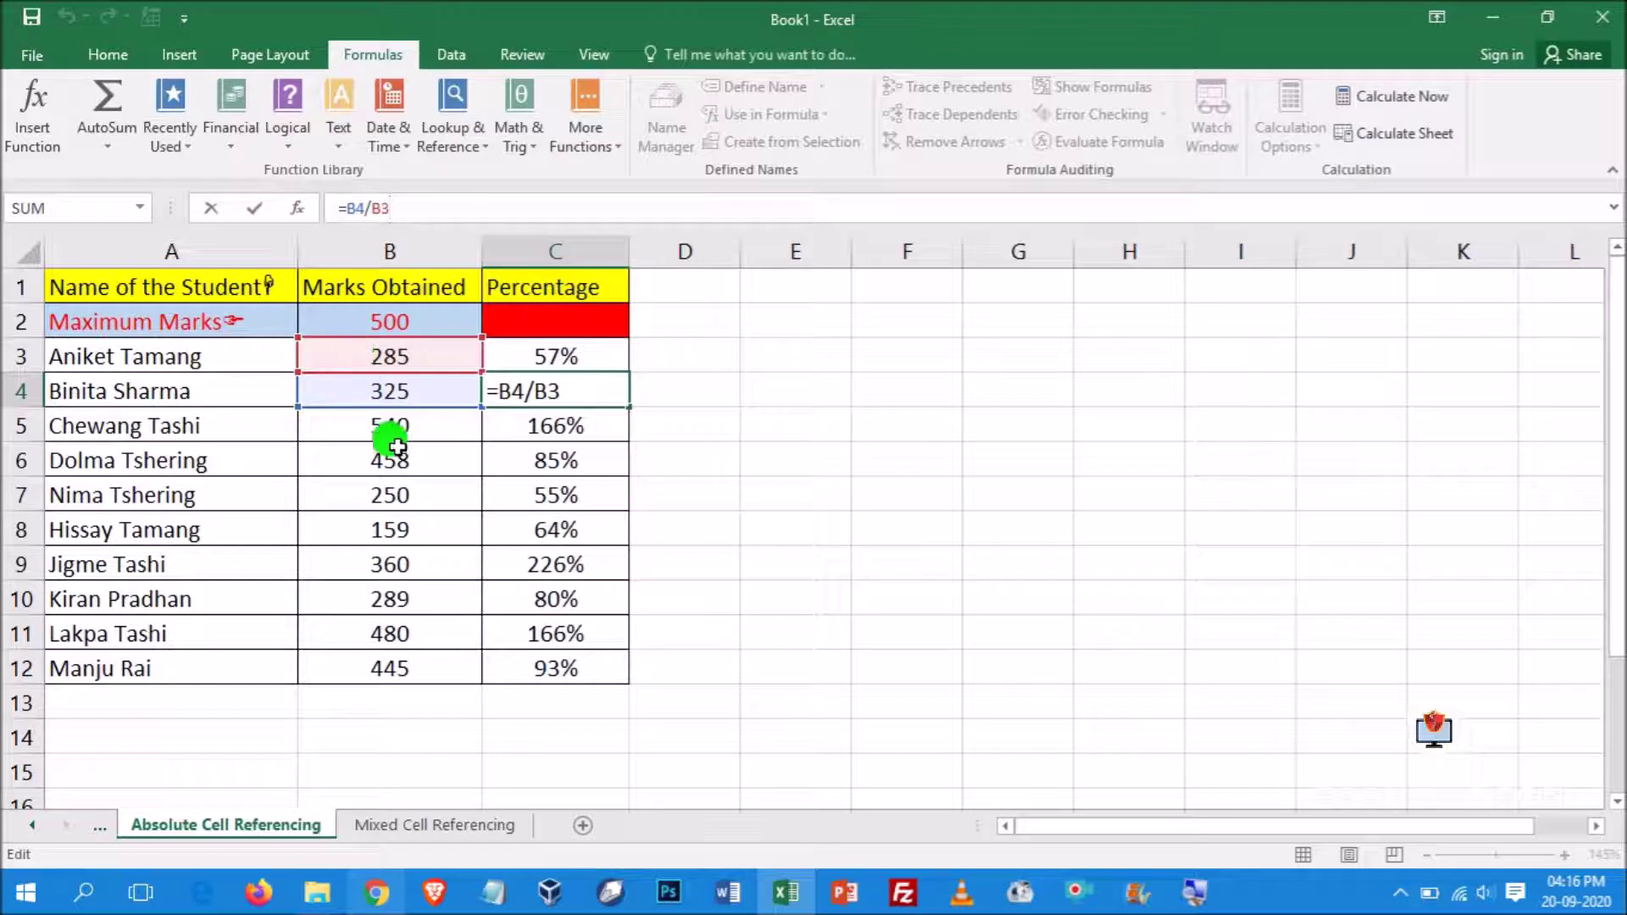
pyautogui.click(383, 519)
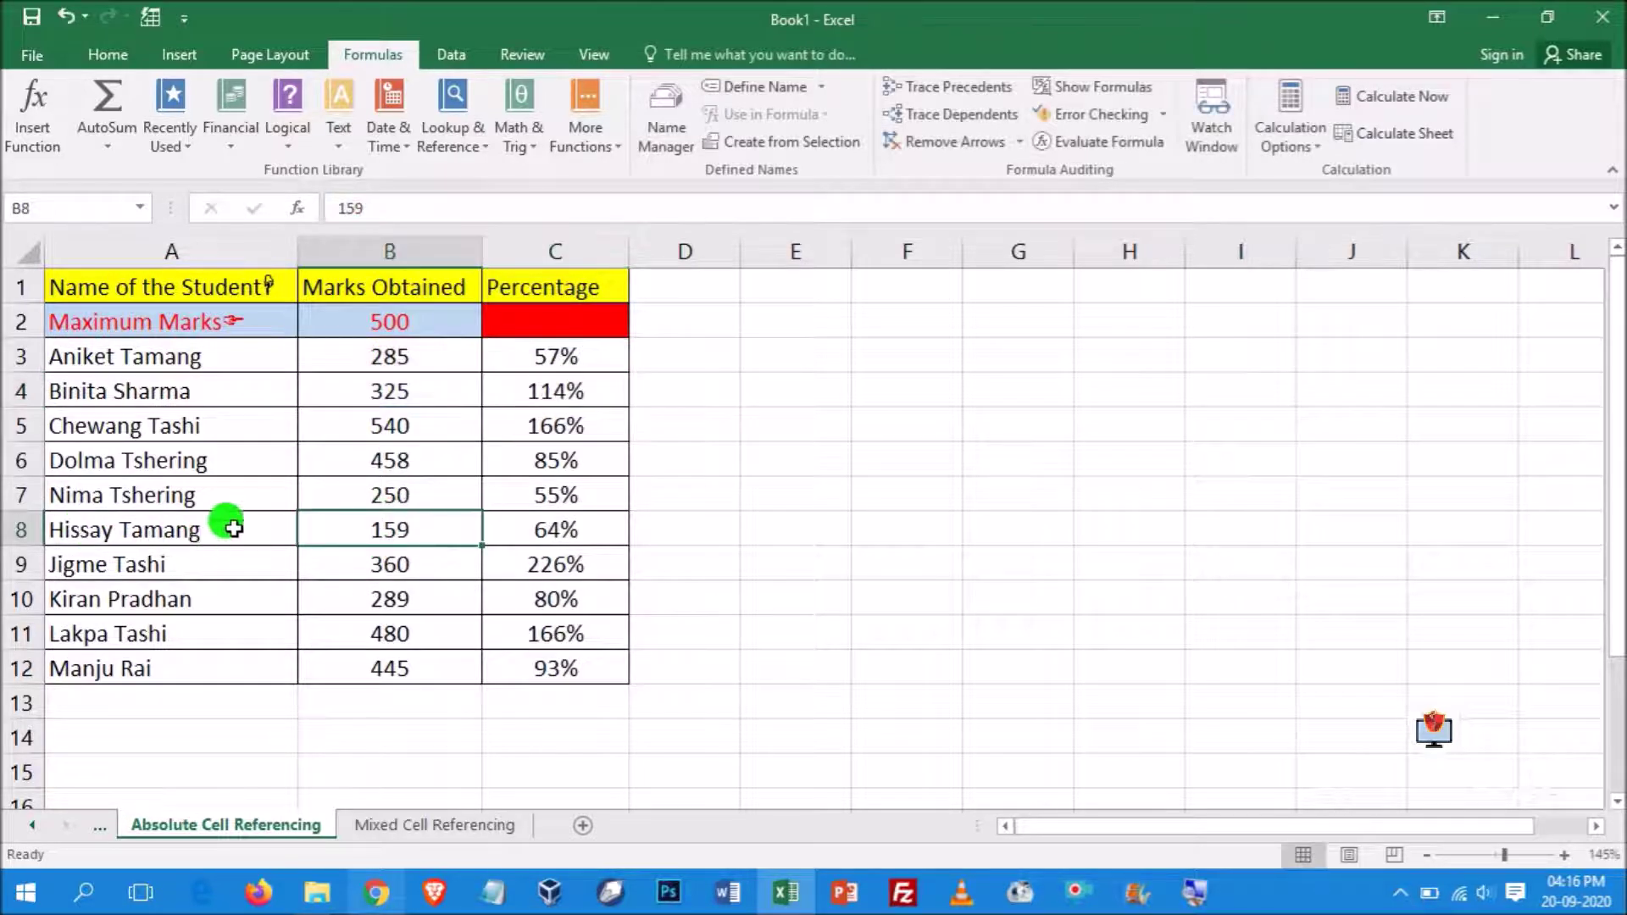
pyautogui.click(593, 526)
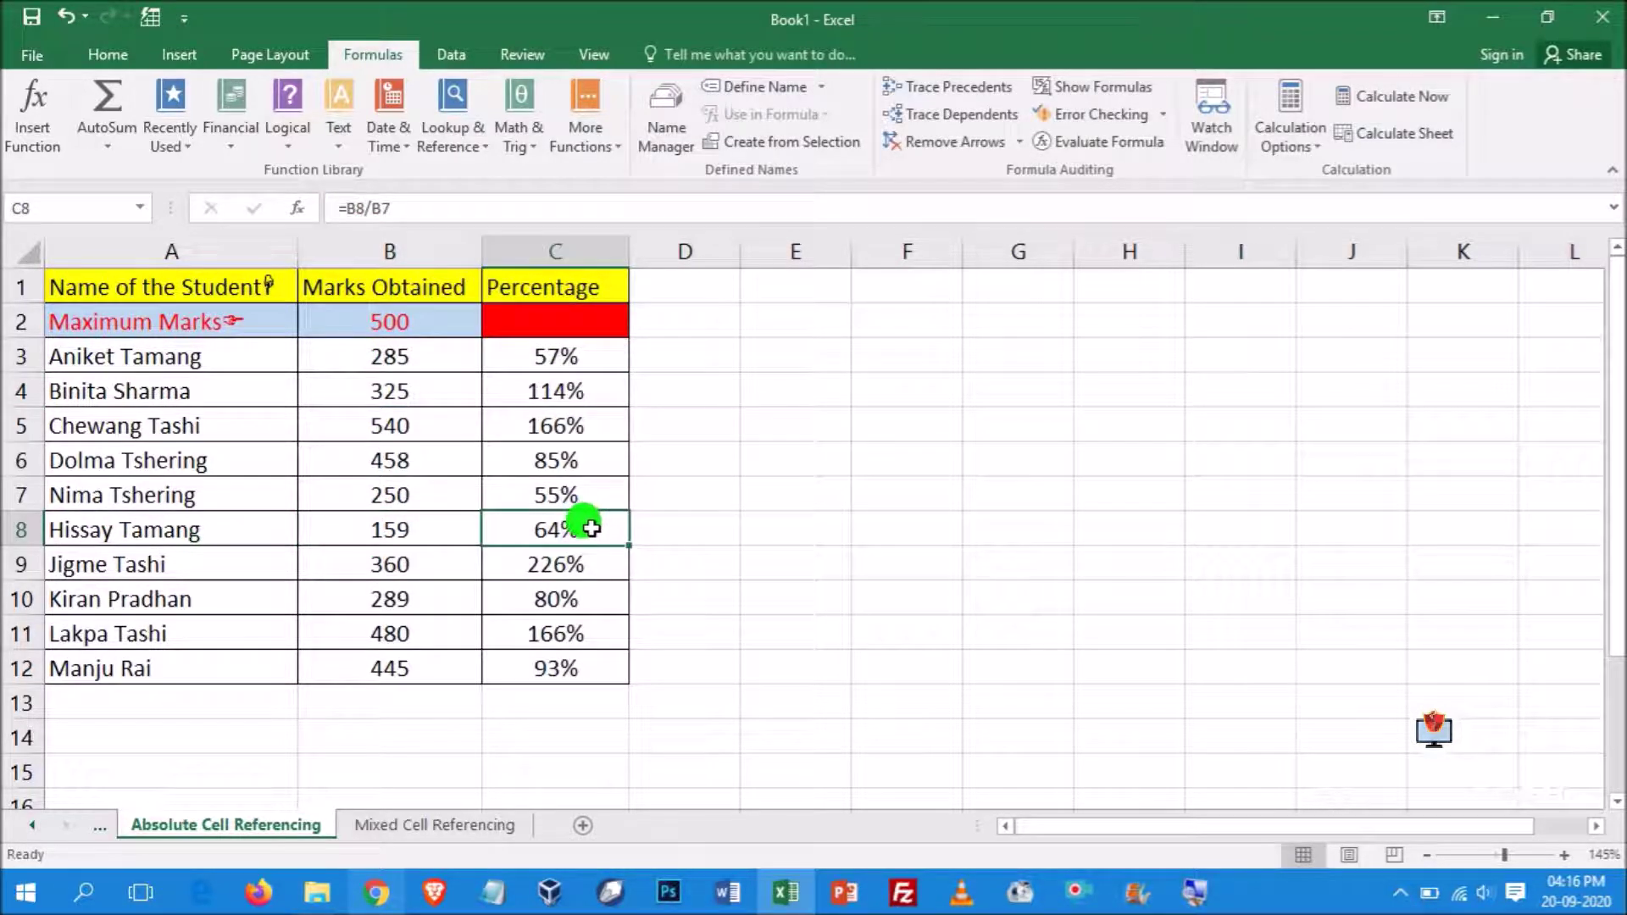
pyautogui.doubleClick(588, 528)
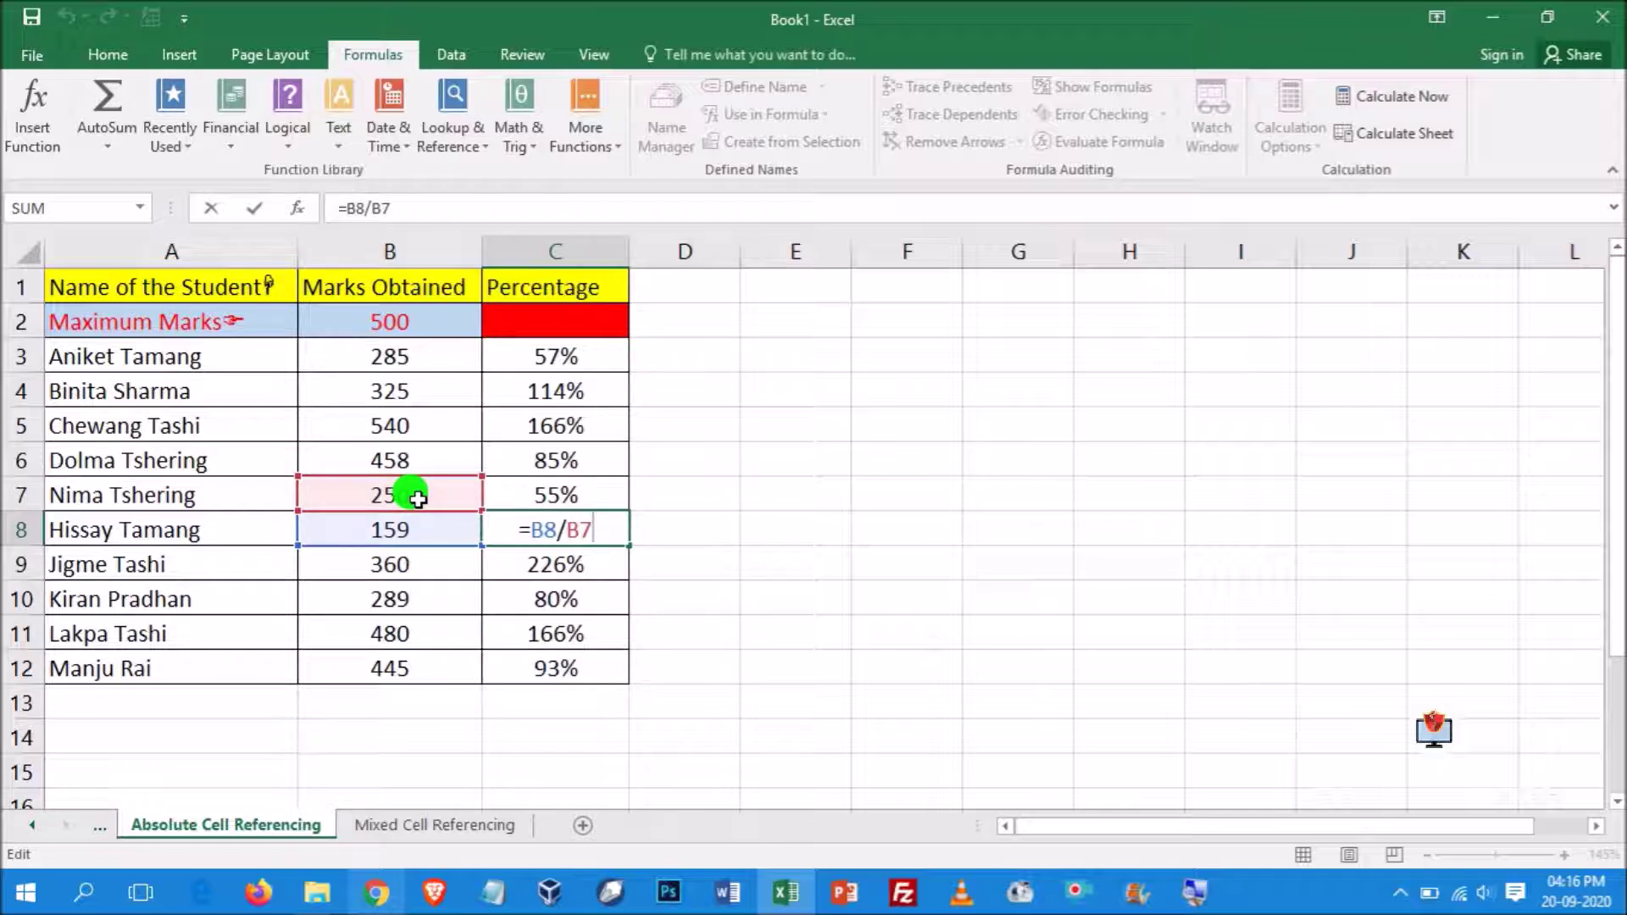
pyautogui.click(716, 527)
pyautogui.moveTo(545, 375); pyautogui.dragTo(553, 652)
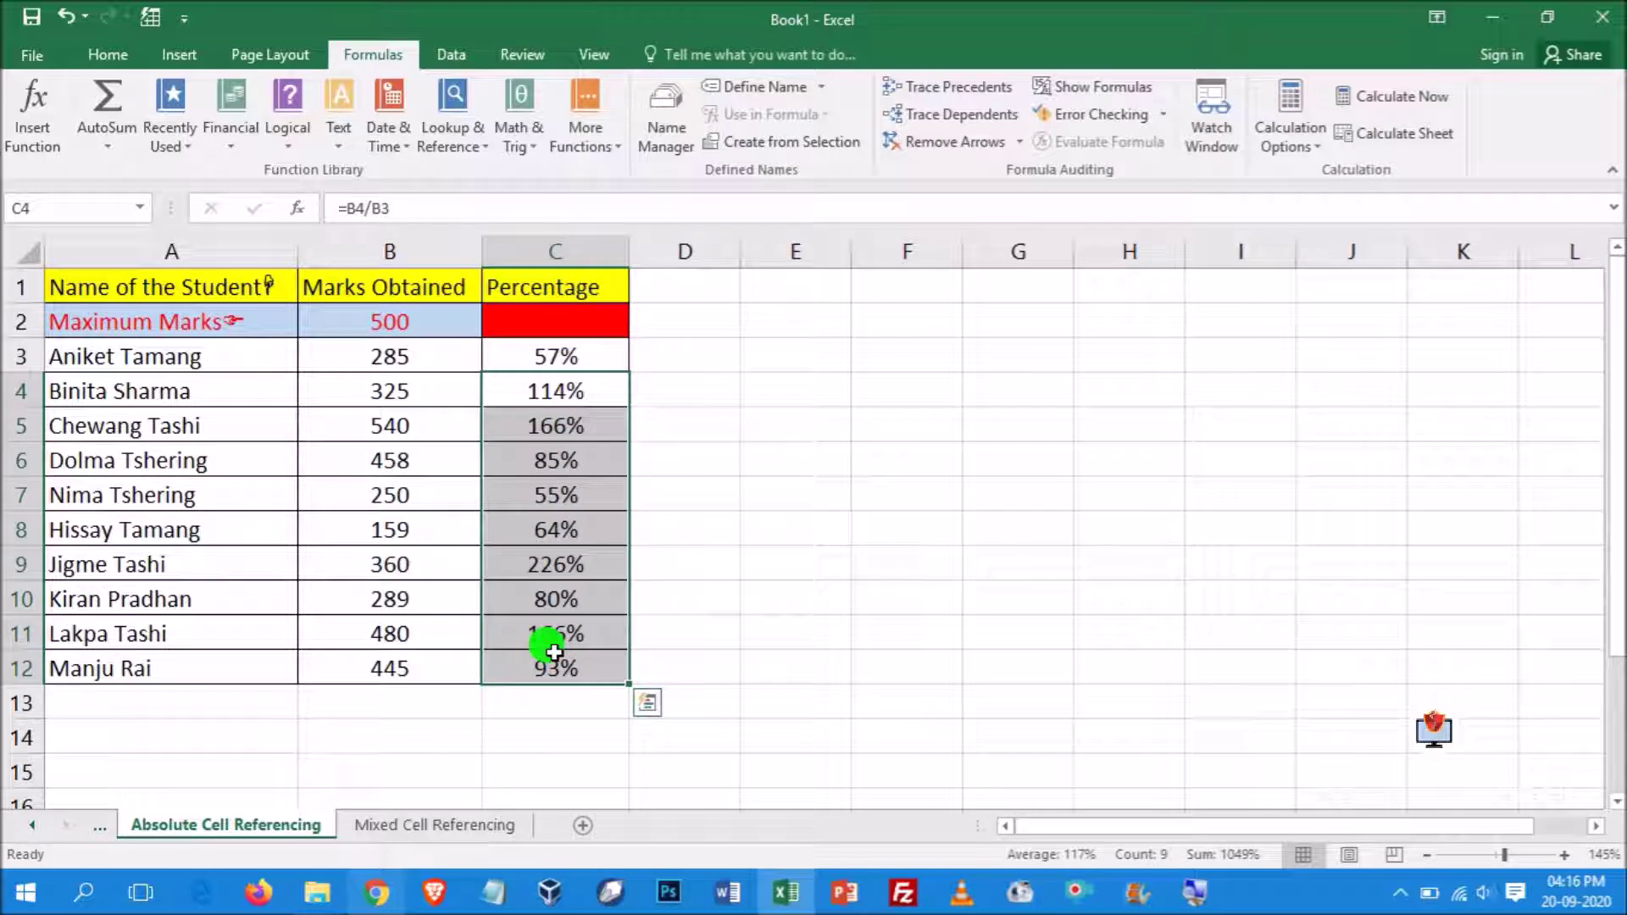
pyautogui.press('Delete')
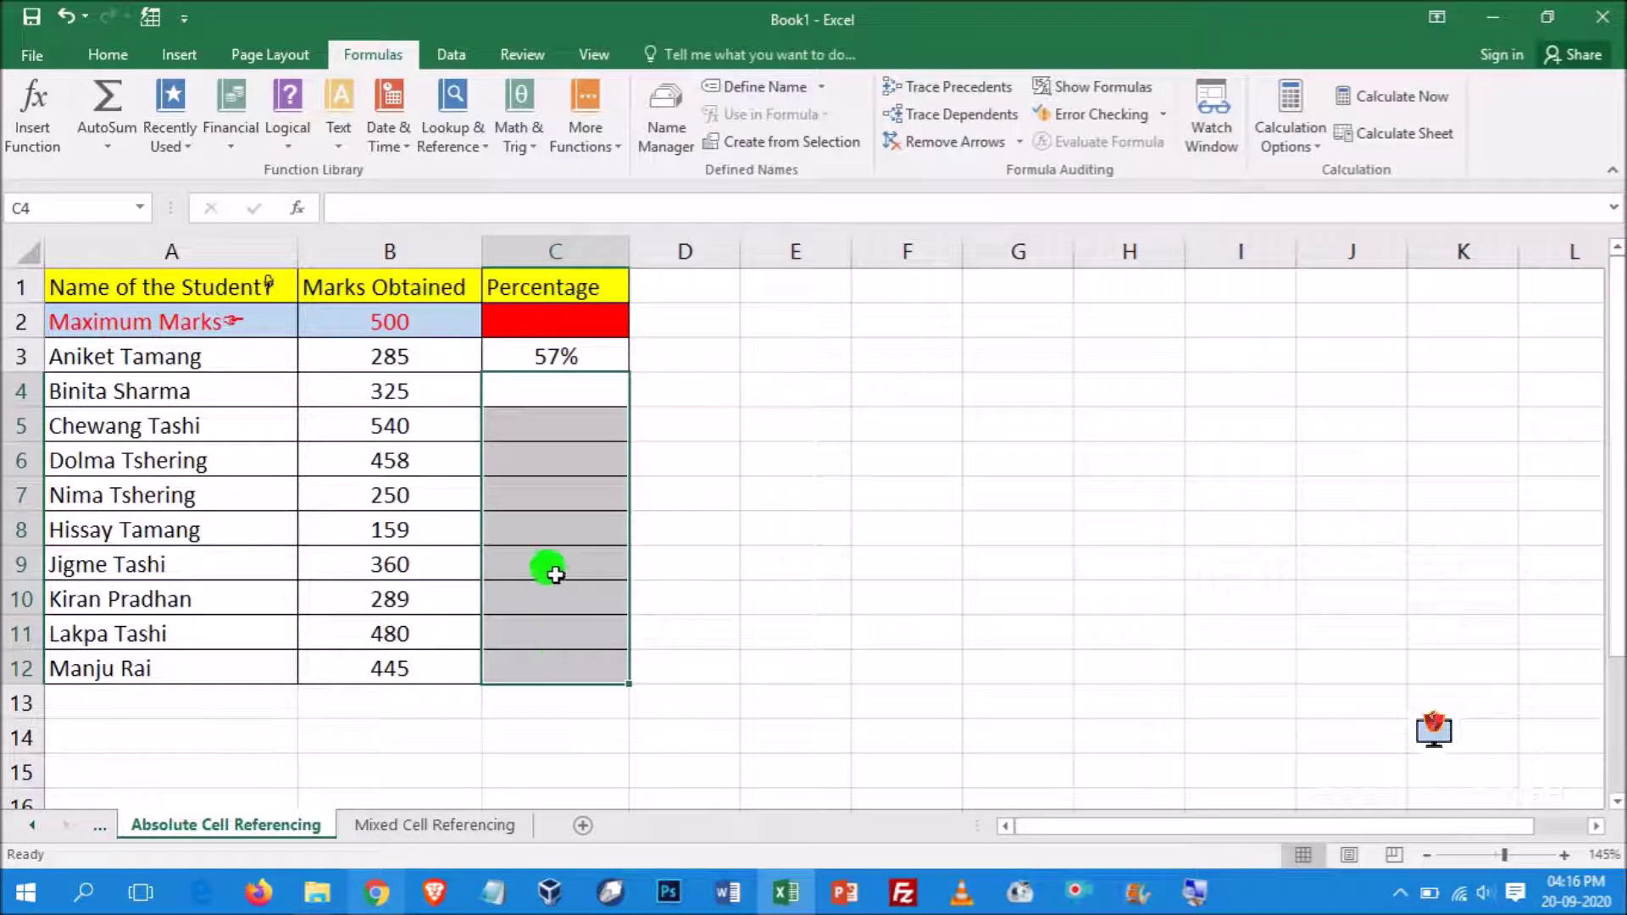
# Re-copy C3's formula down to C12 and trace how each divides by the row above
pyautogui.click(589, 356)
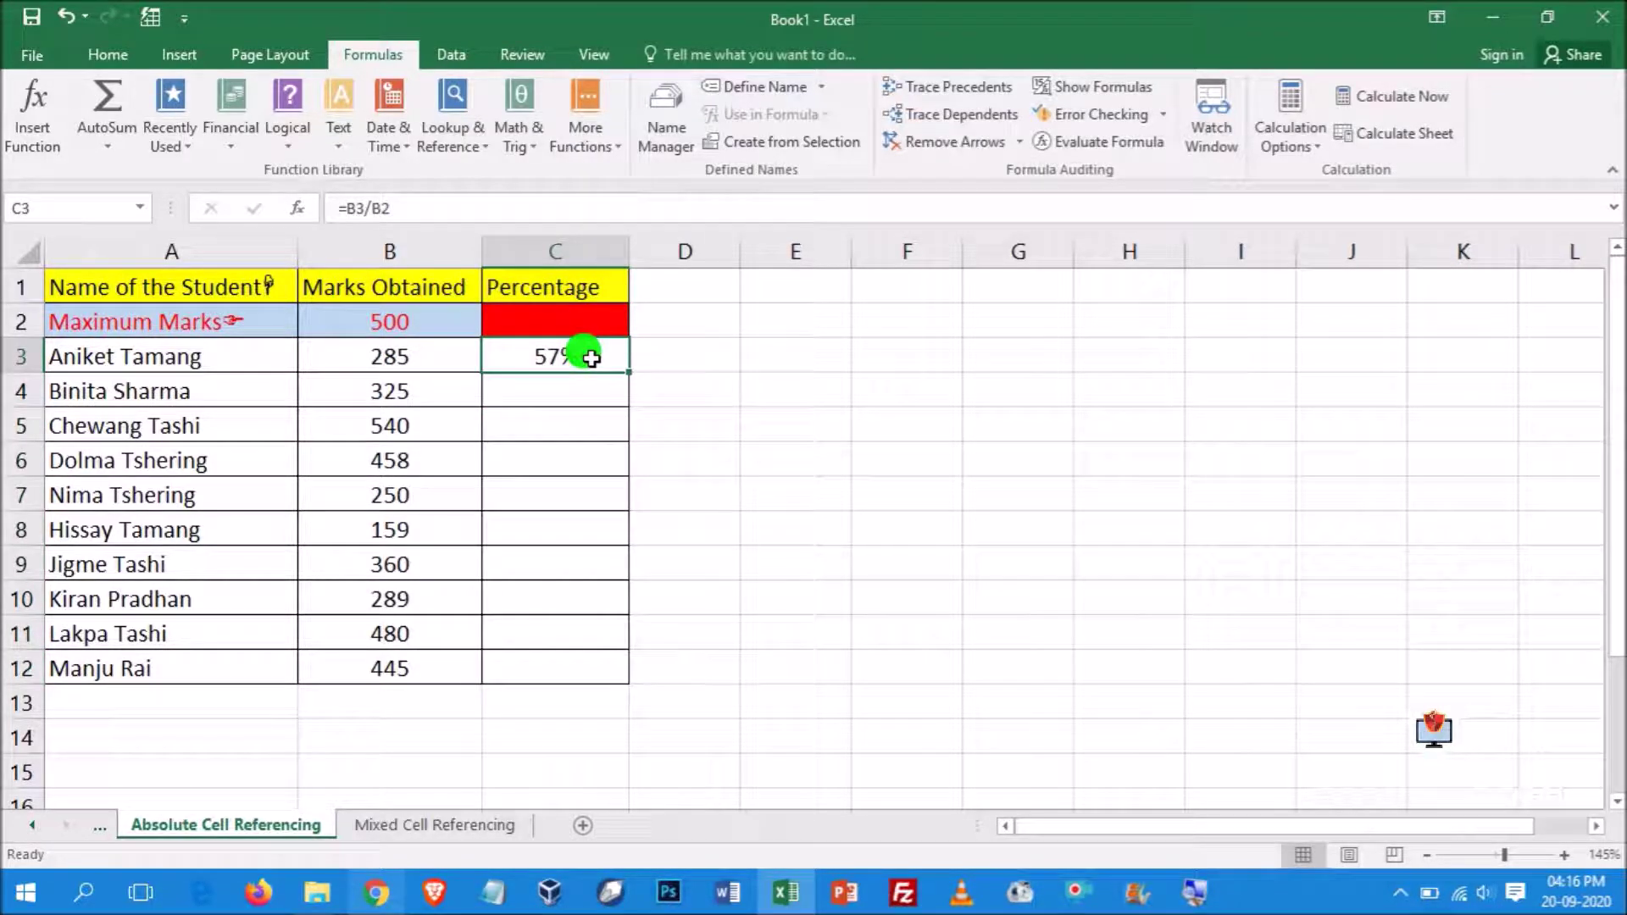
pyautogui.moveTo(629, 373); pyautogui.dragTo(625, 686)
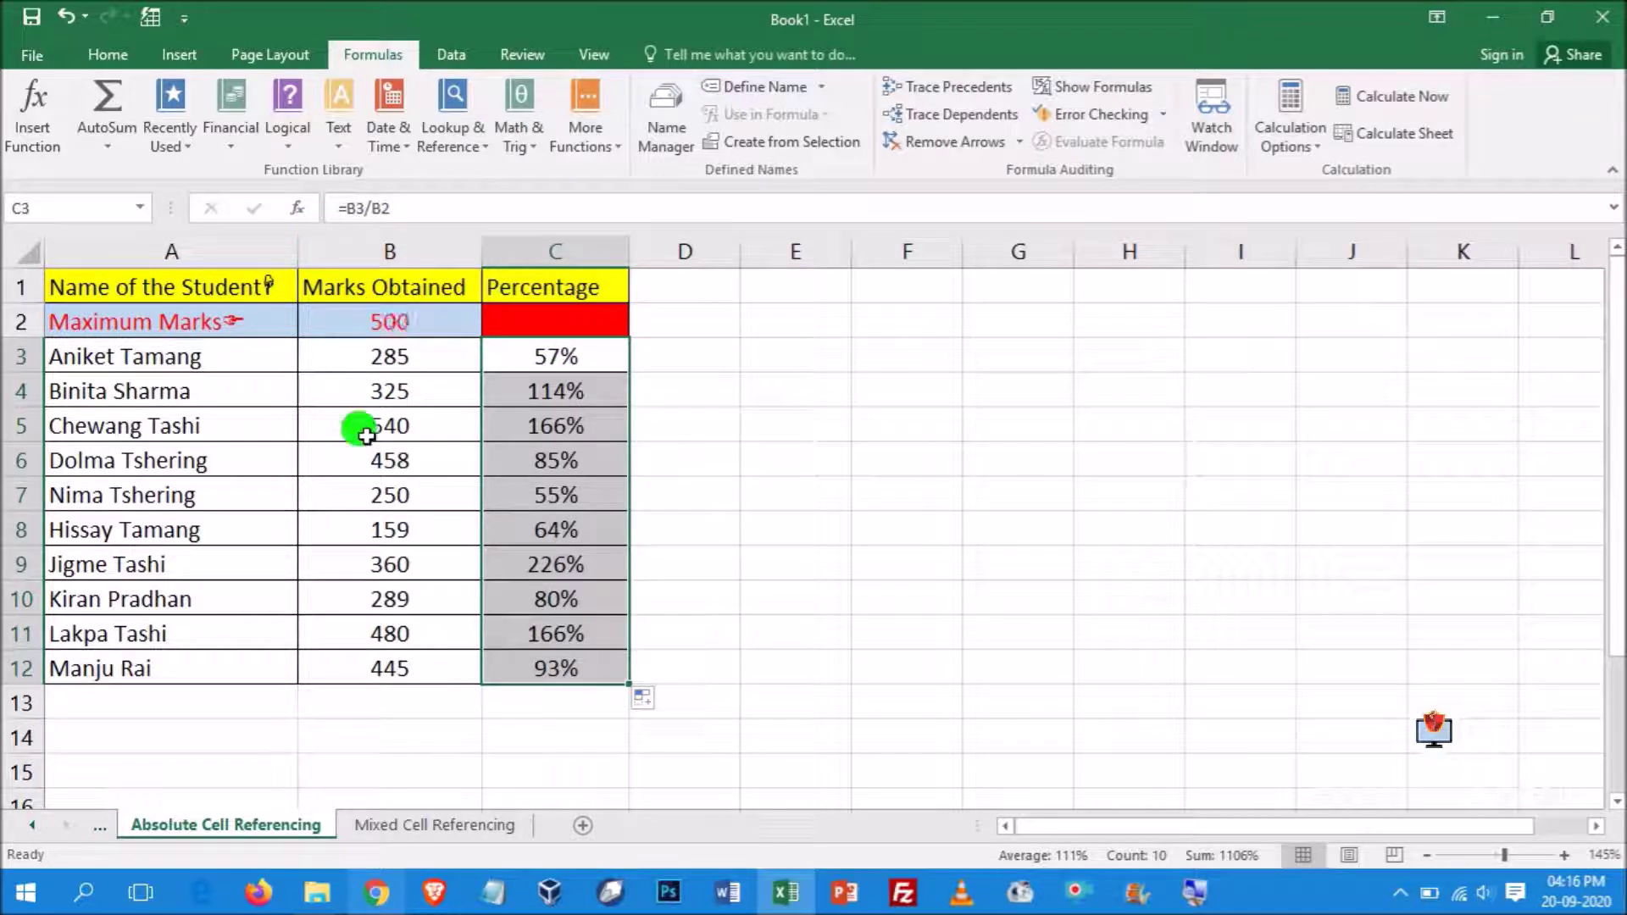
pyautogui.click(551, 354)
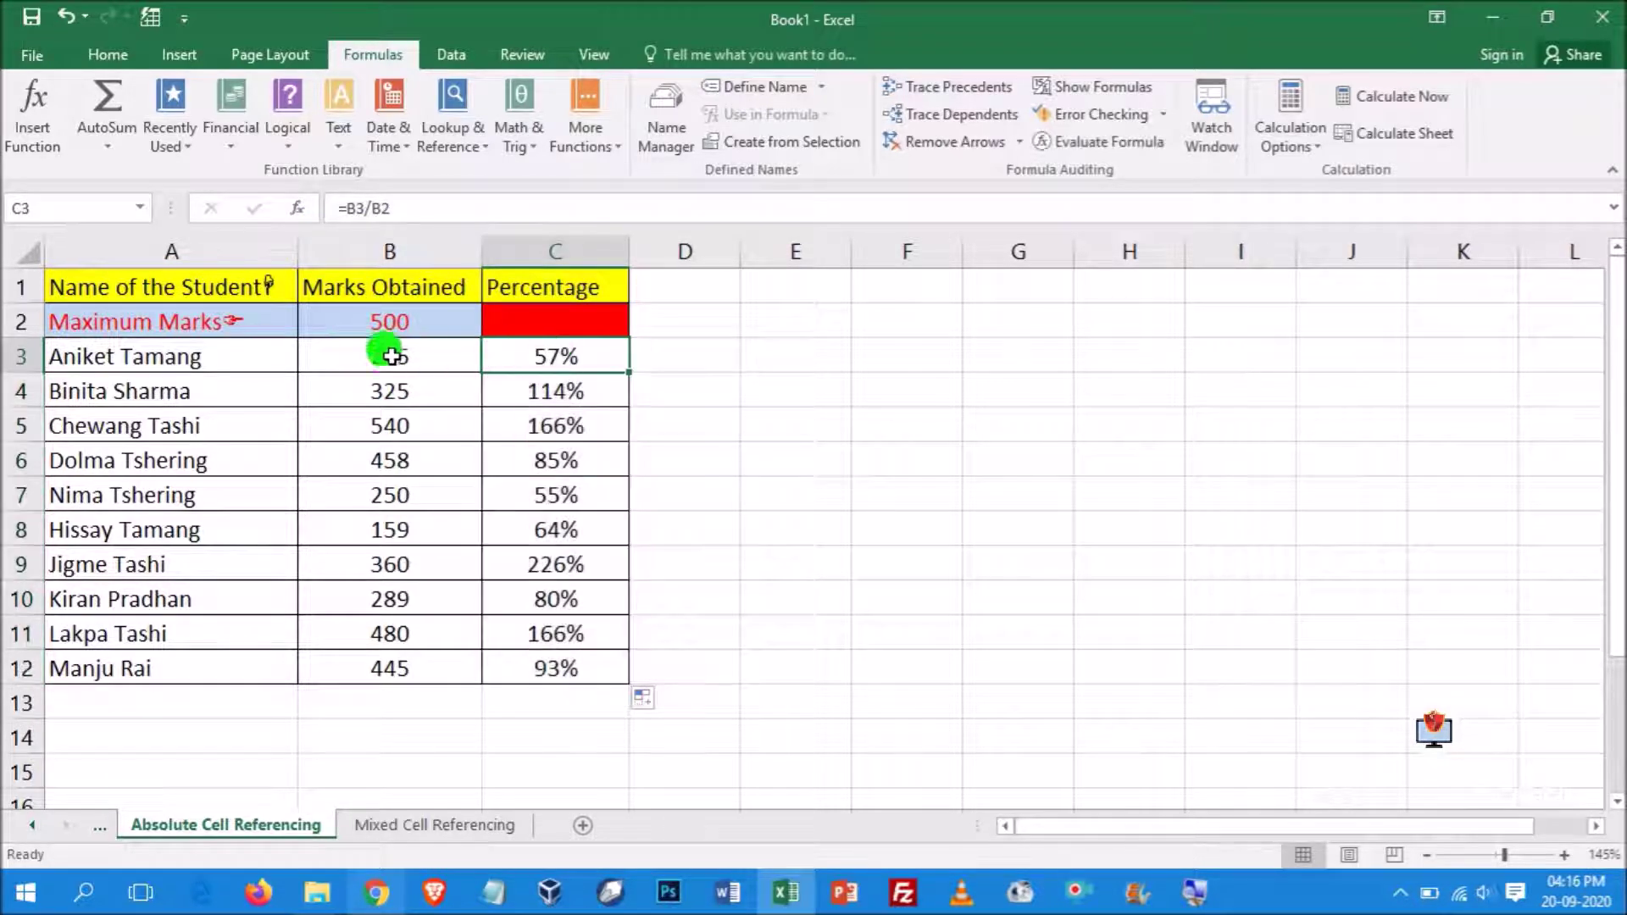
pyautogui.moveTo(391, 356); pyautogui.dragTo(402, 320)
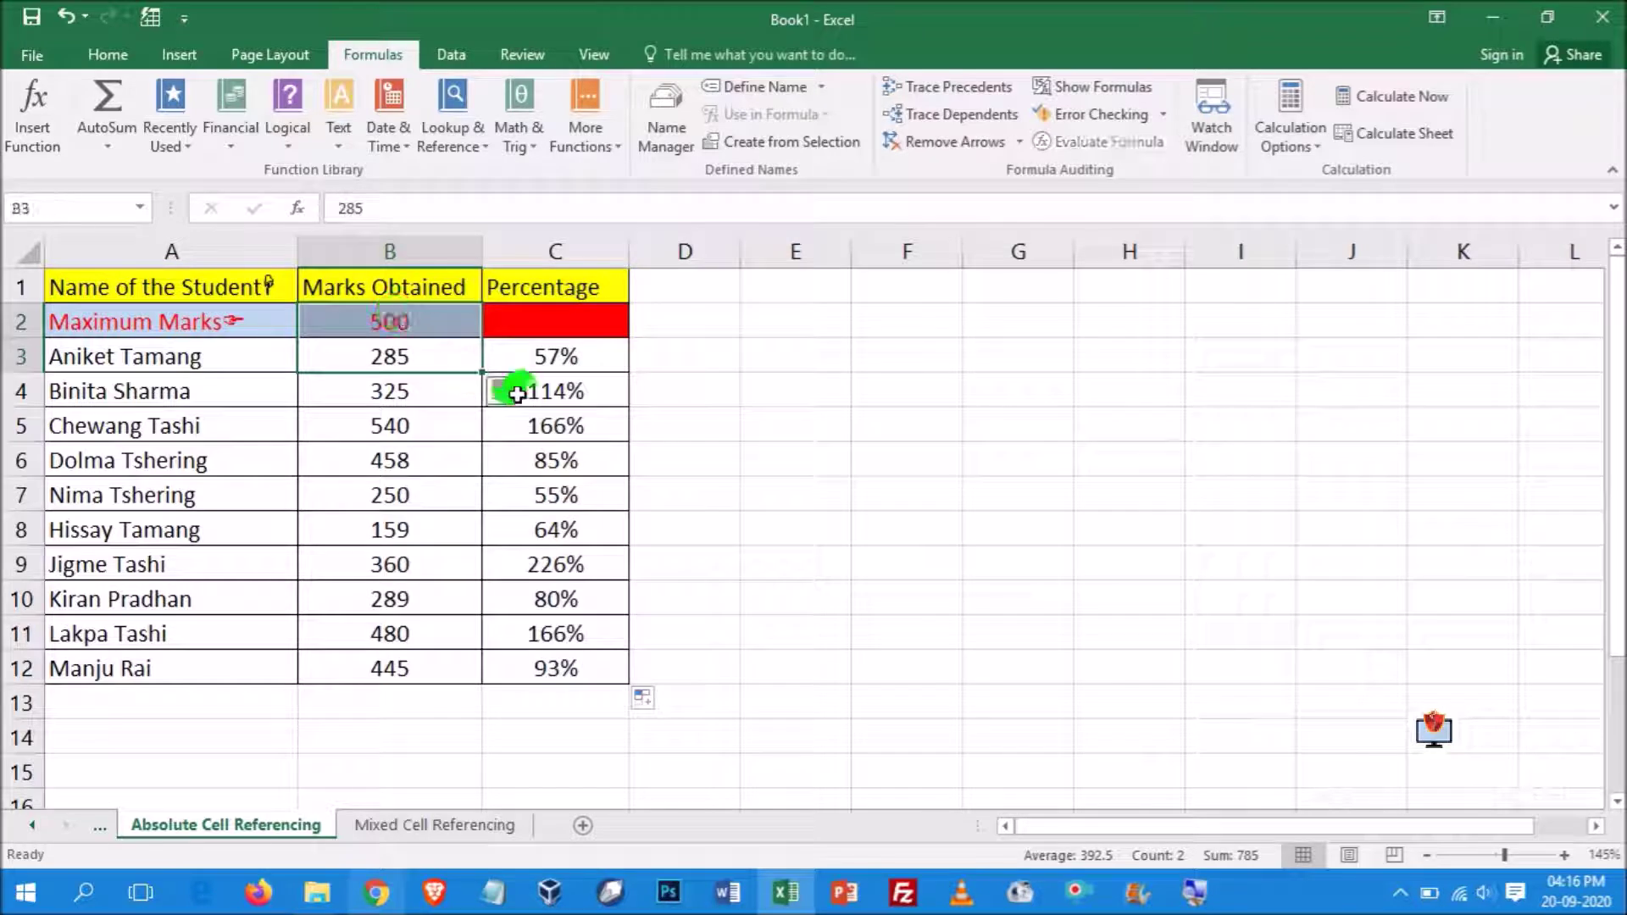
pyautogui.click(537, 377)
pyautogui.moveTo(440, 392); pyautogui.dragTo(379, 364)
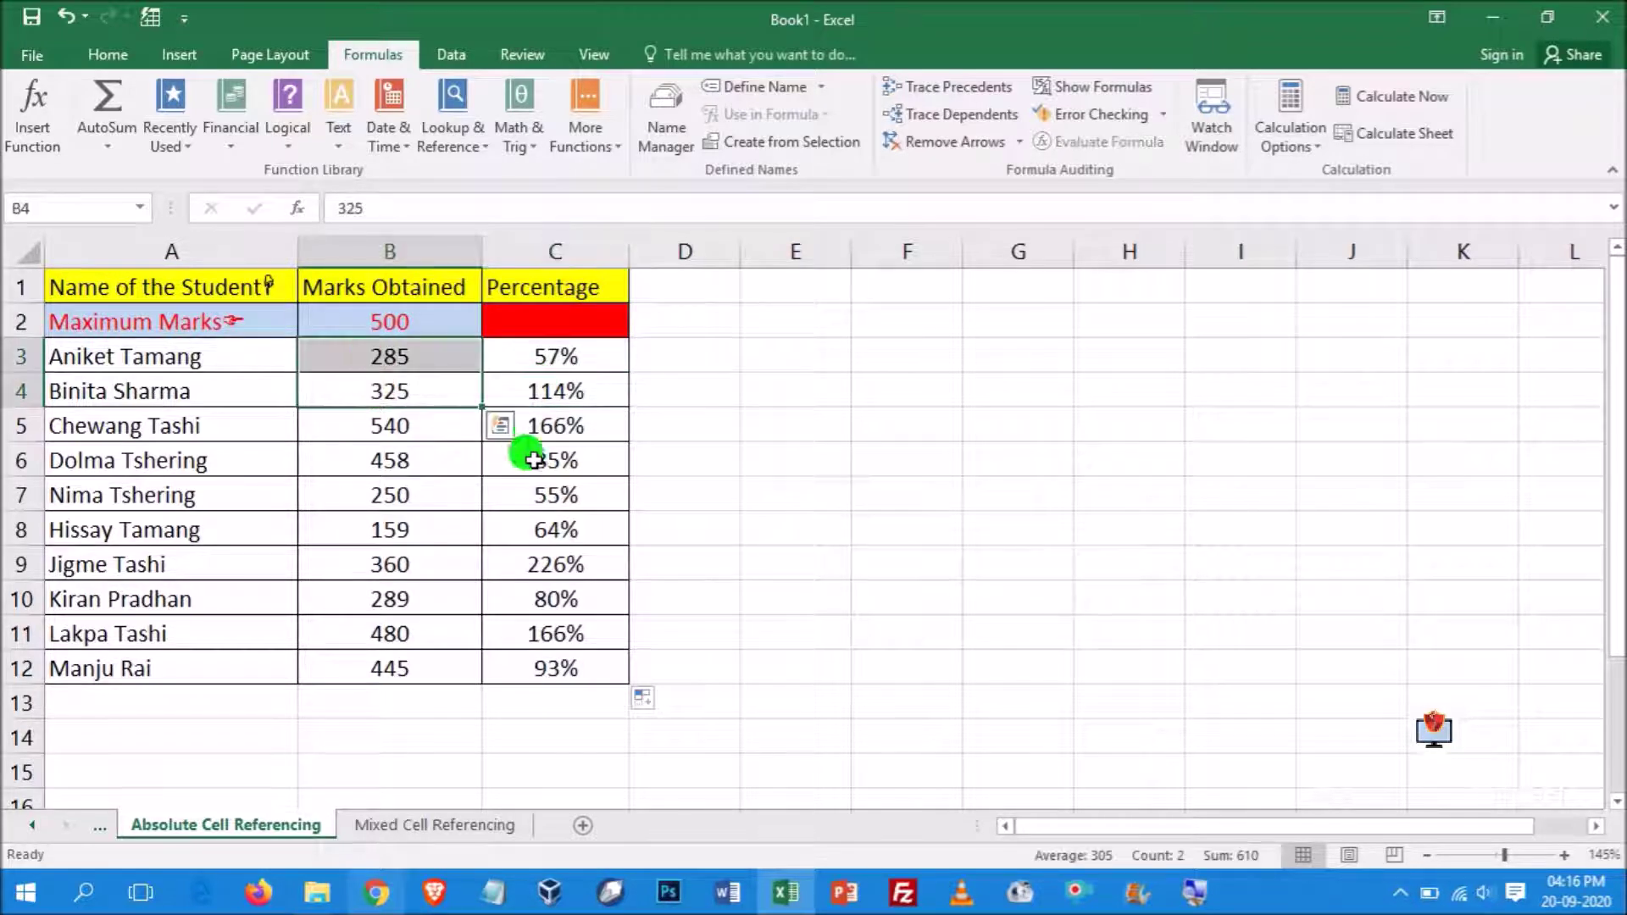
pyautogui.click(527, 424)
pyautogui.moveTo(425, 423); pyautogui.dragTo(336, 397)
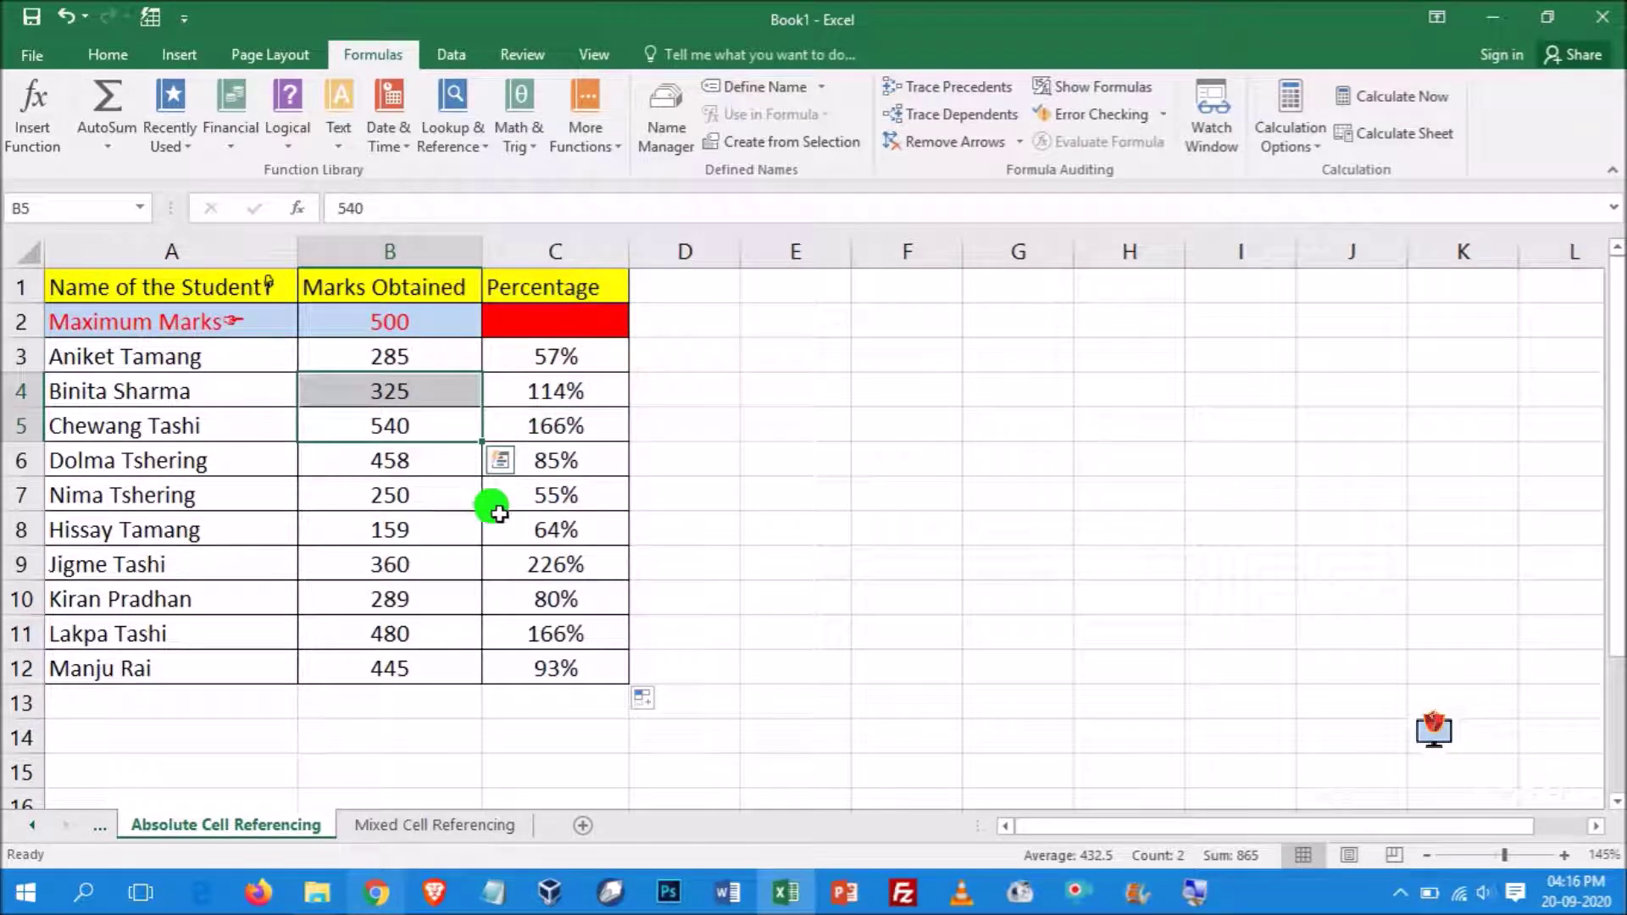
# Clear C4:C12 again, leaving 57% in C3, and review B12 and the 500 maximum in B2
pyautogui.click(792, 526)
pyautogui.moveTo(537, 400); pyautogui.dragTo(547, 675)
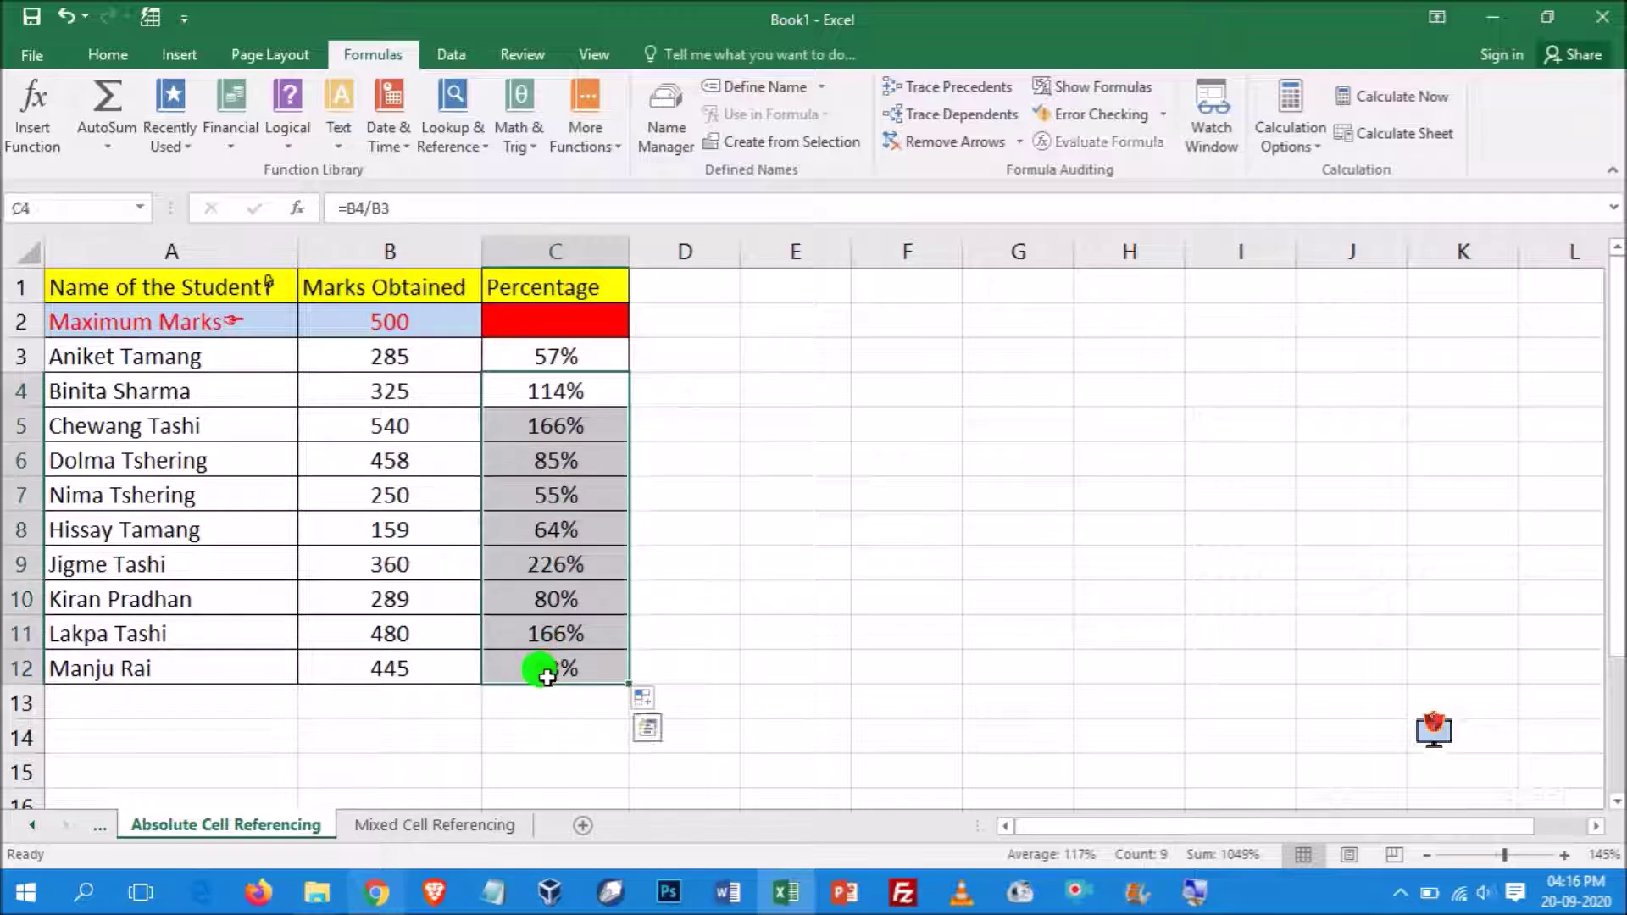
pyautogui.press('Delete')
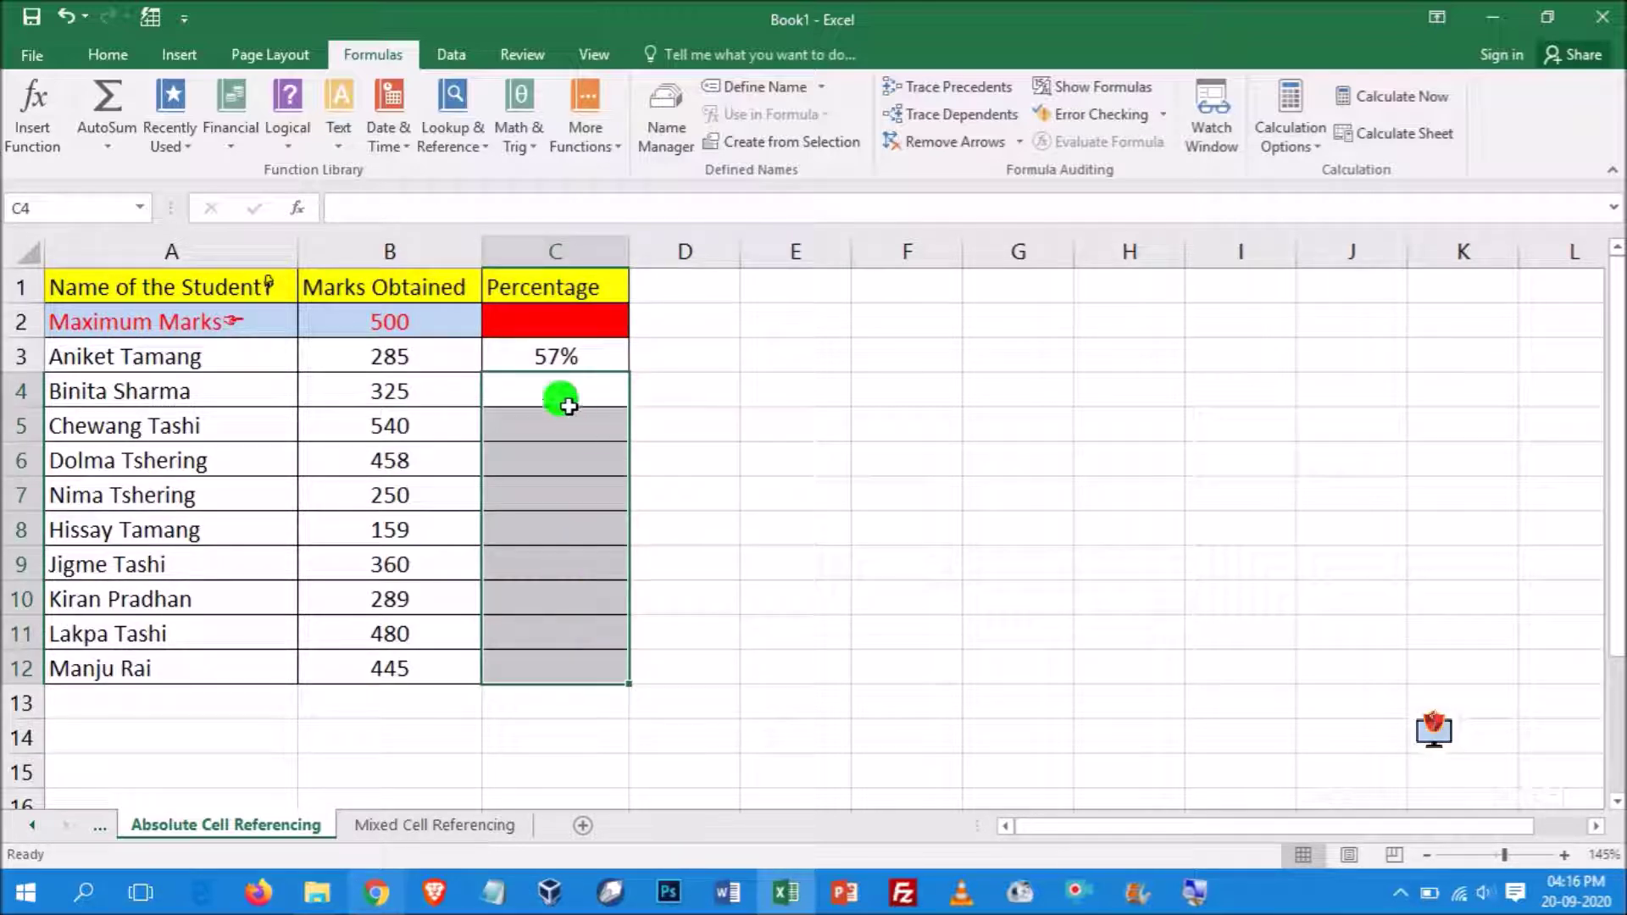
pyautogui.click(553, 350)
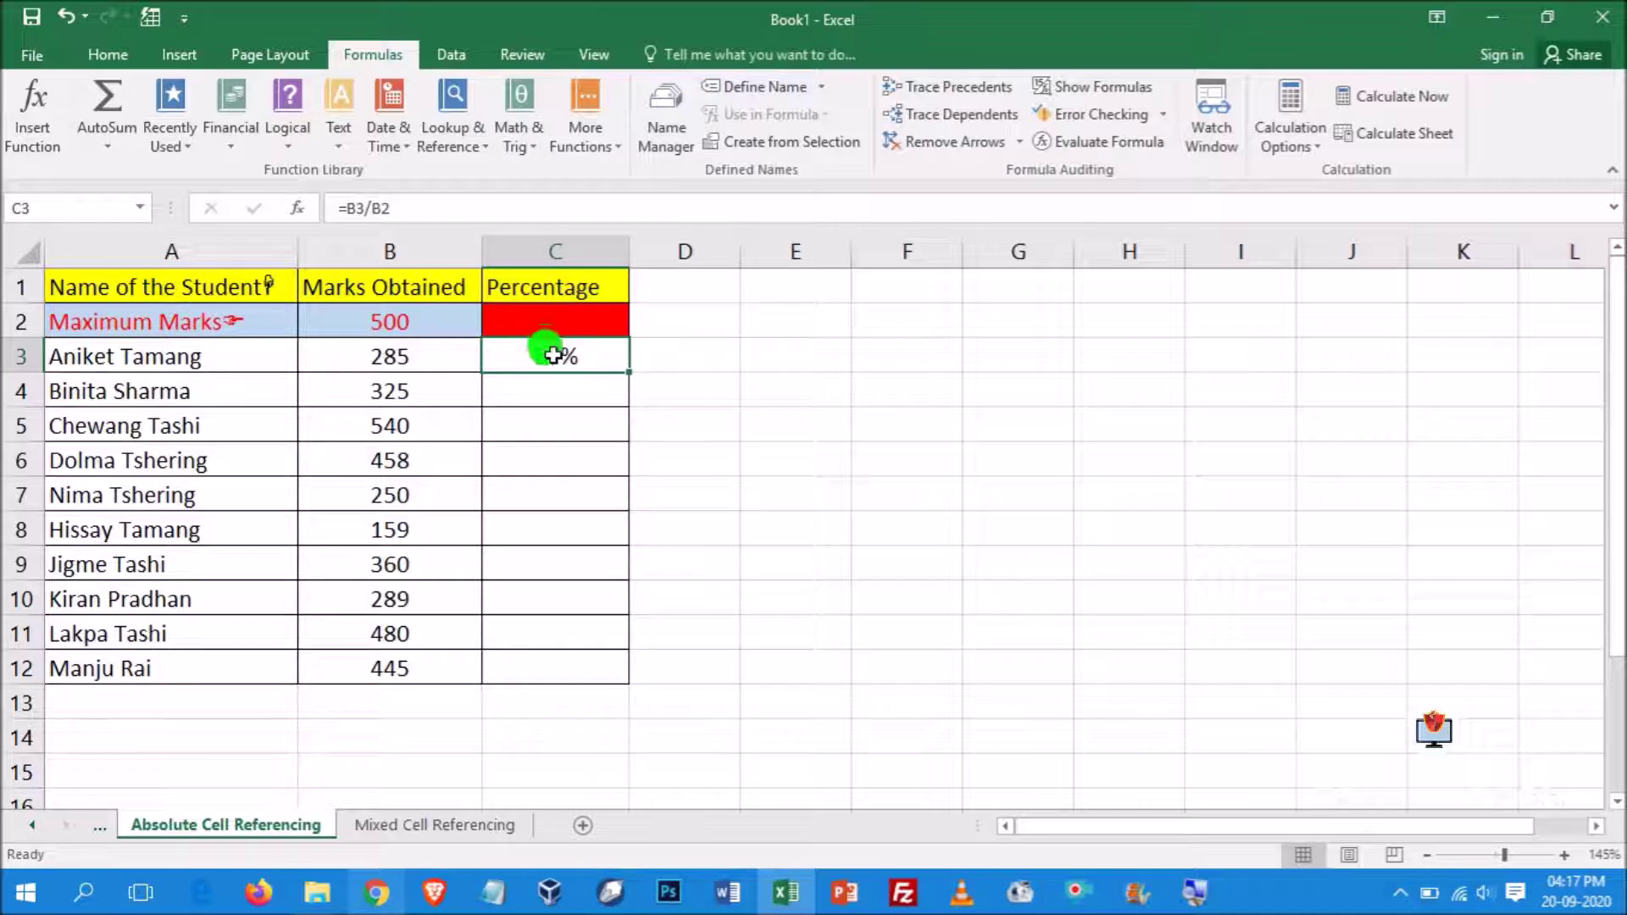
pyautogui.moveTo(537, 399); pyautogui.dragTo(542, 666)
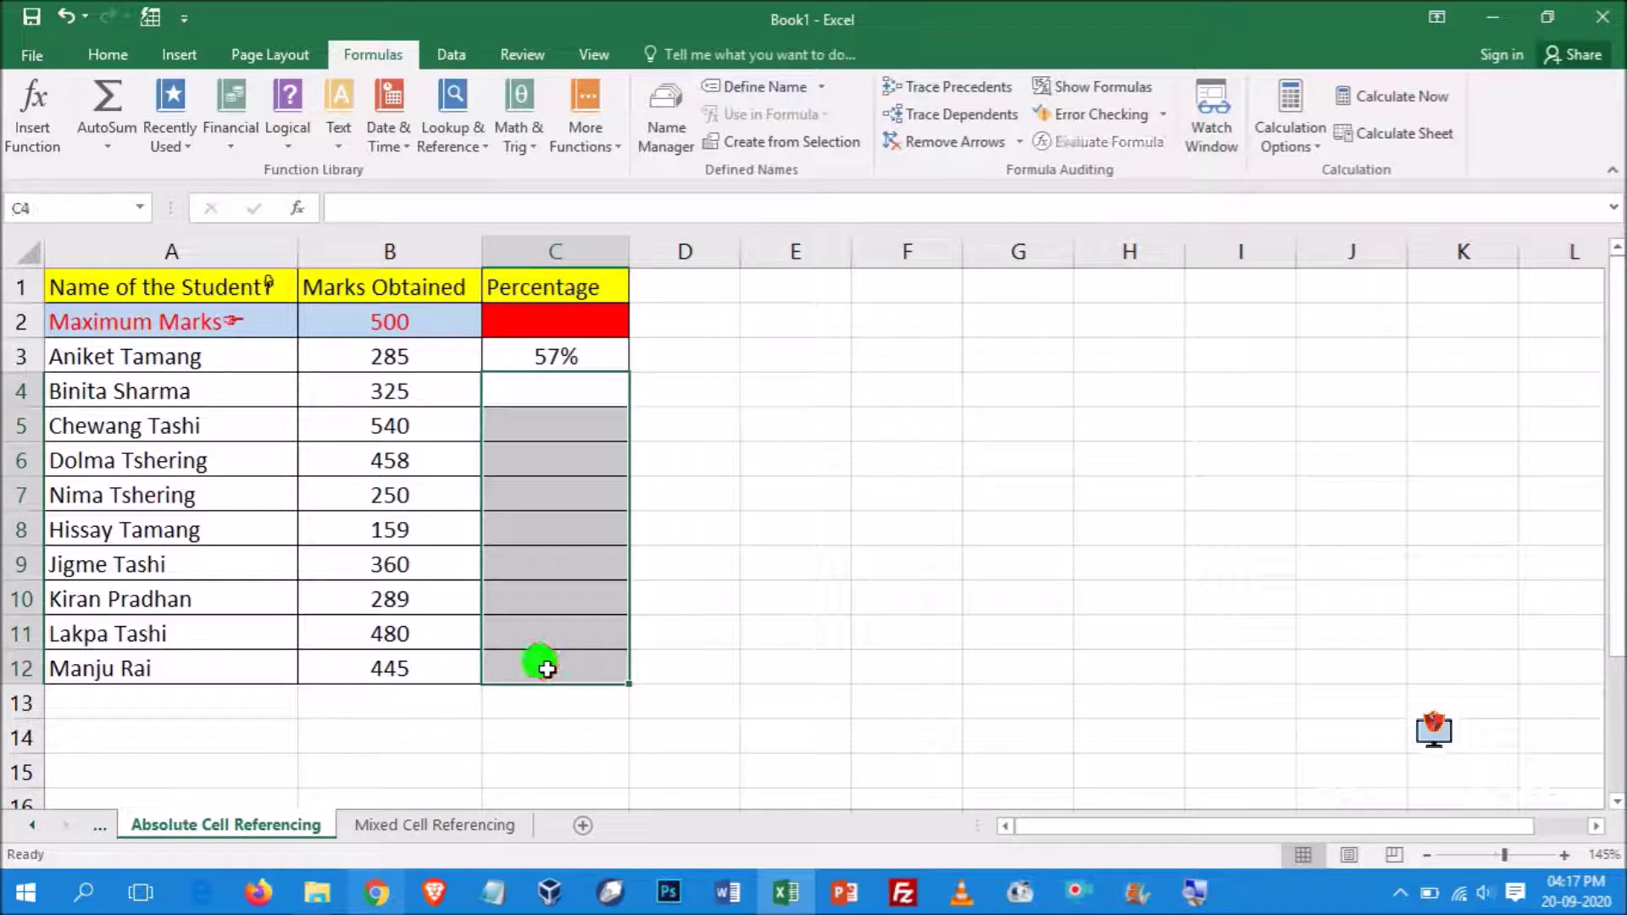
pyautogui.click(381, 672)
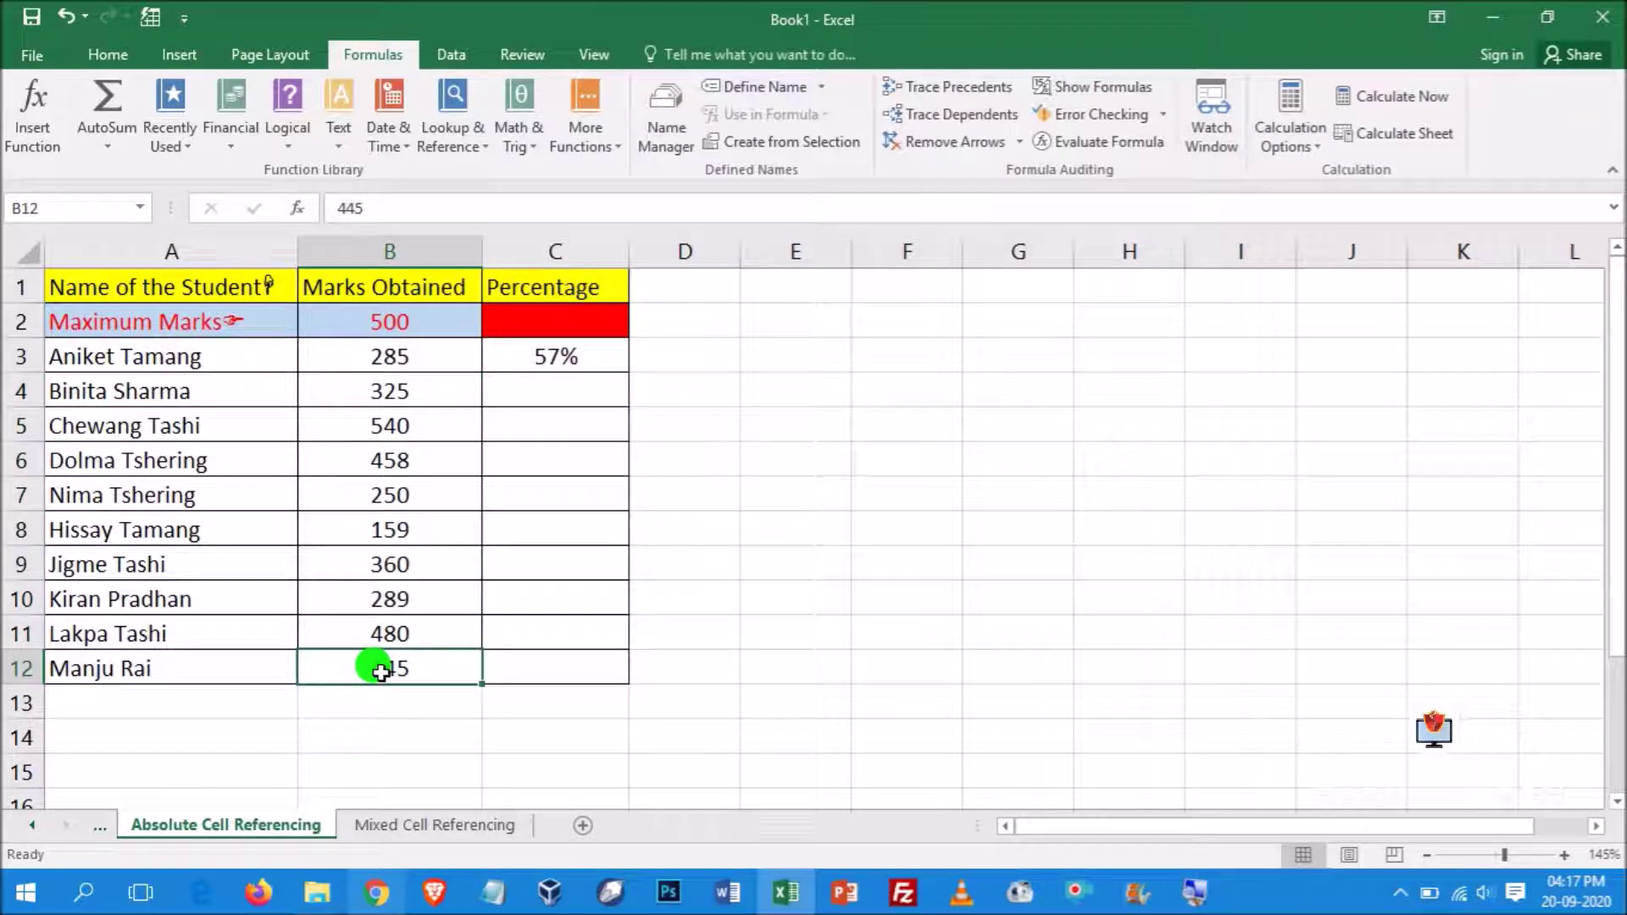
pyautogui.click(390, 320)
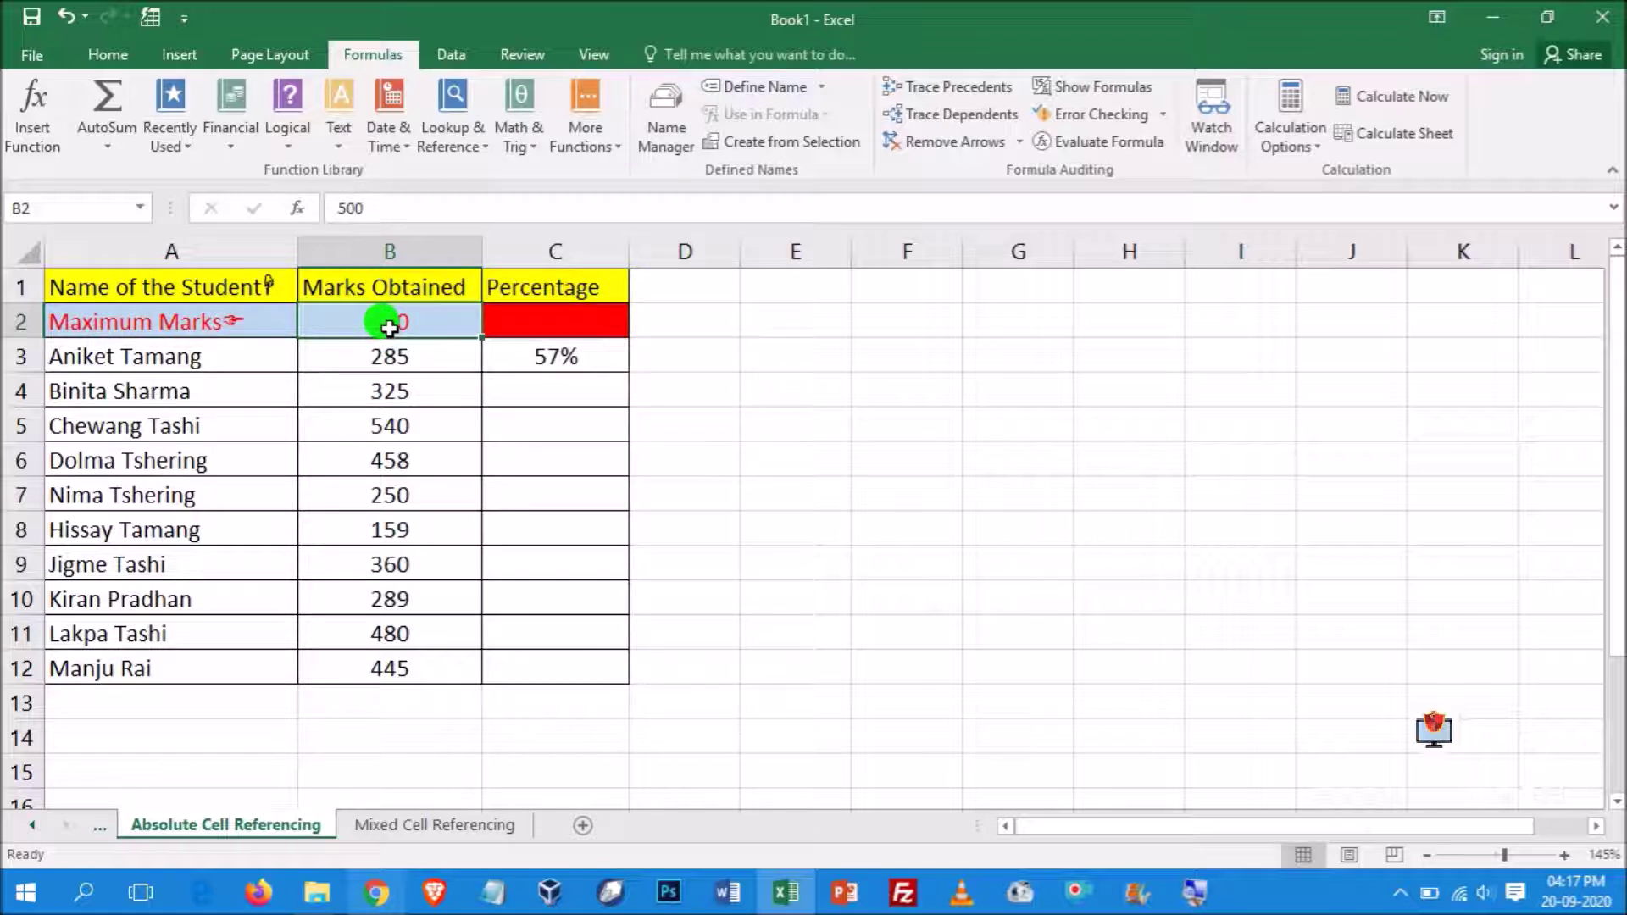
# Re-enter C3's formula as =B3/B2, cancelling the save prompt that appears
pyautogui.click(593, 359)
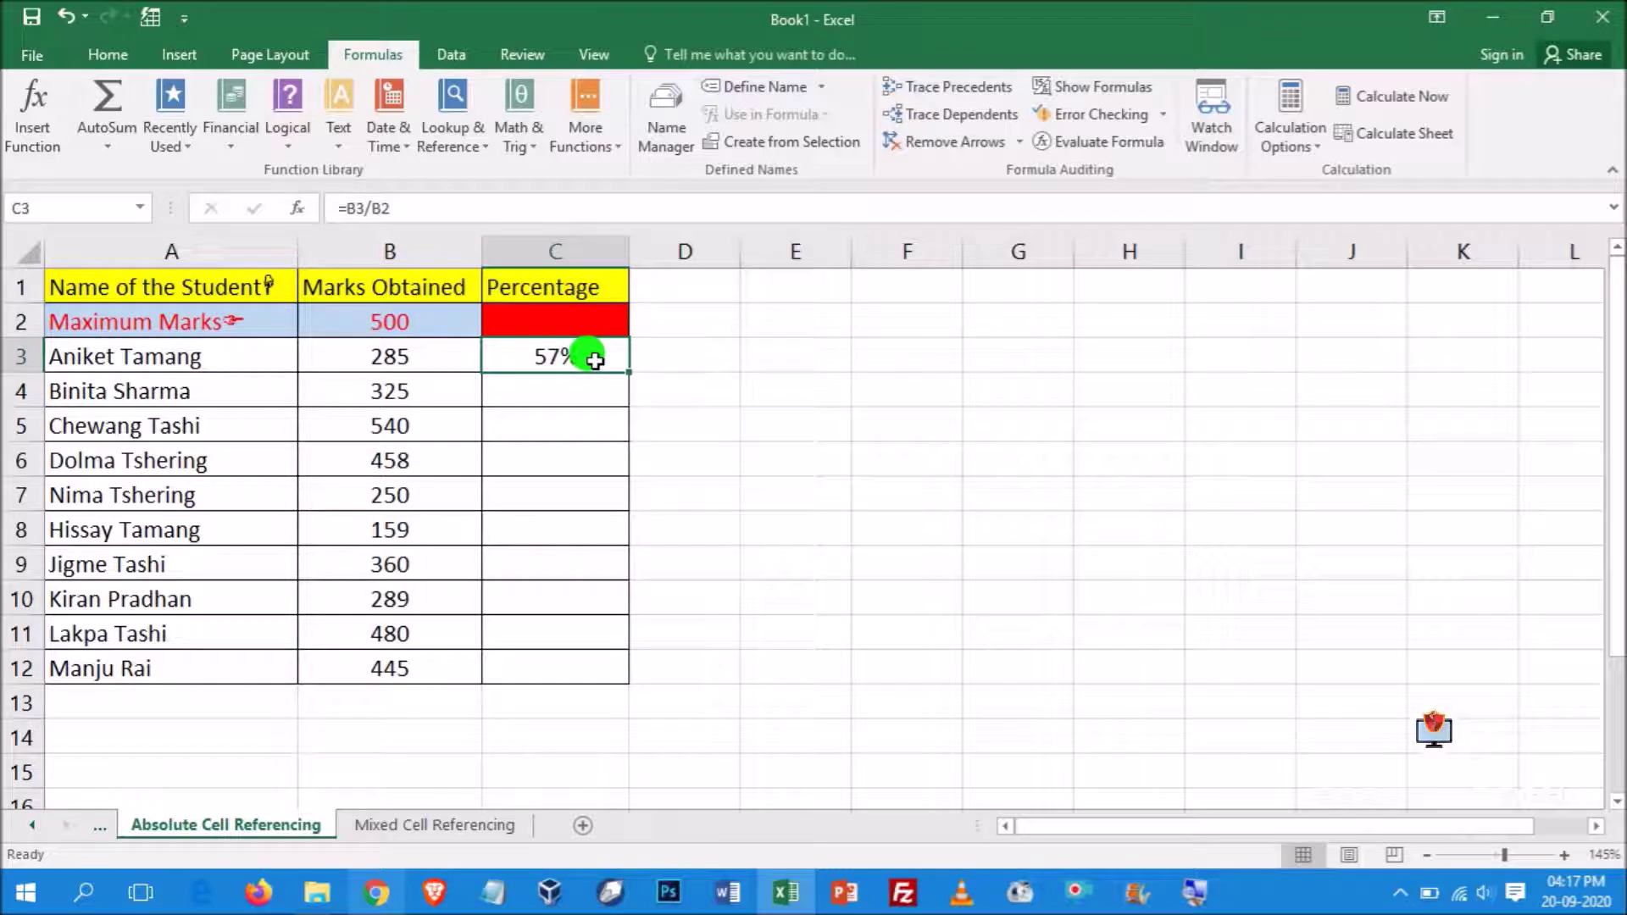
pyautogui.doubleClick(596, 360)
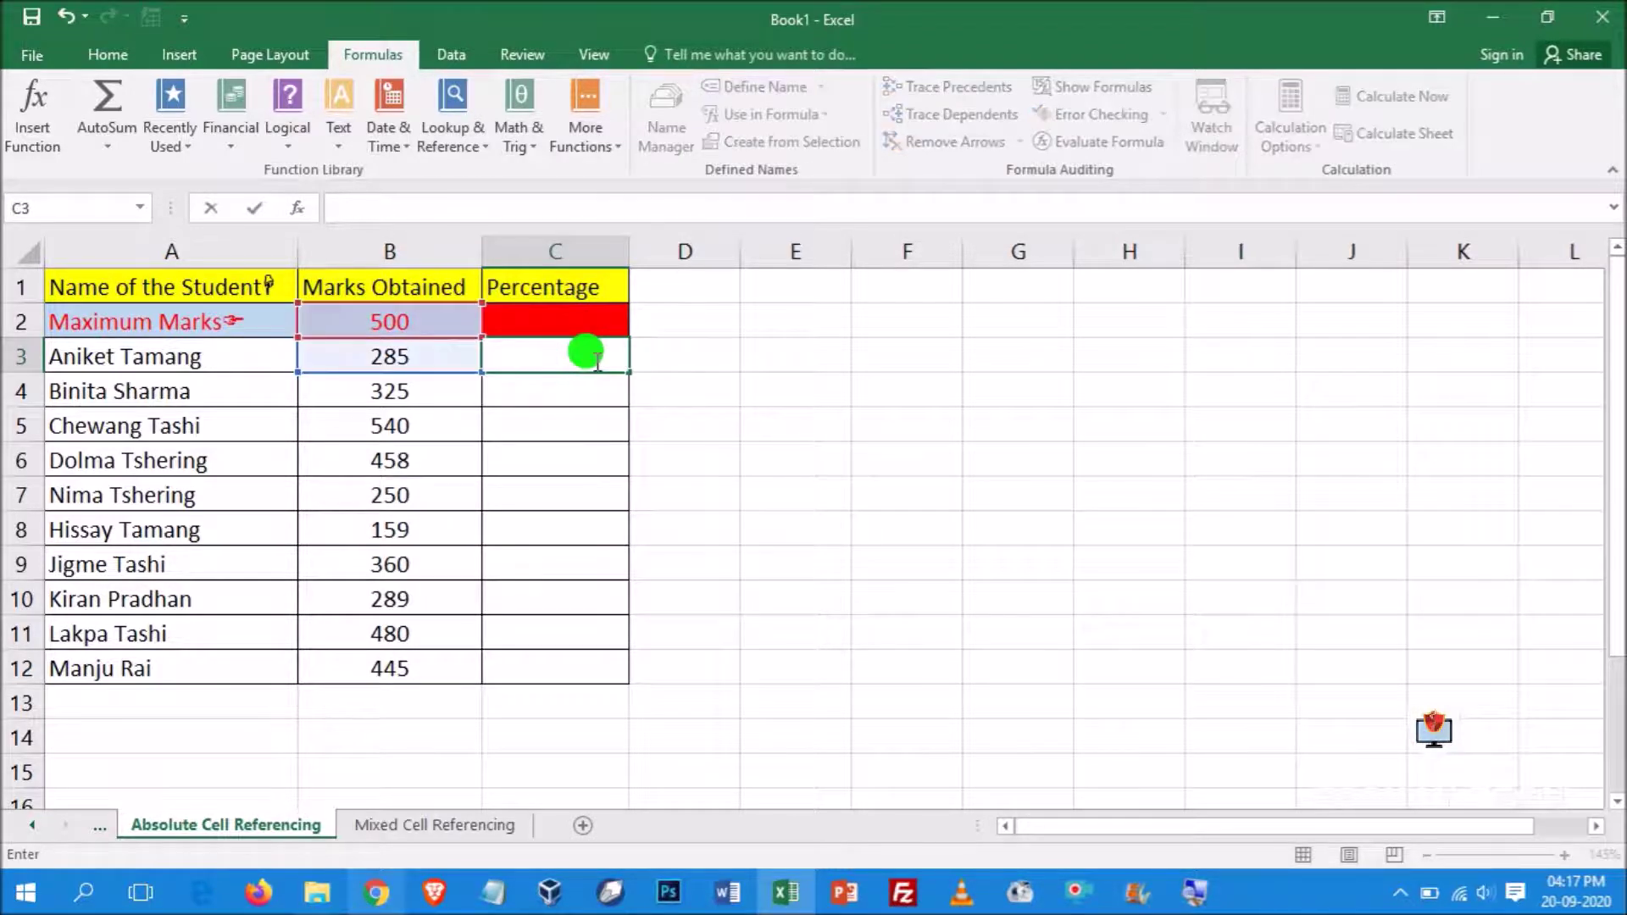
pyautogui.write('=')
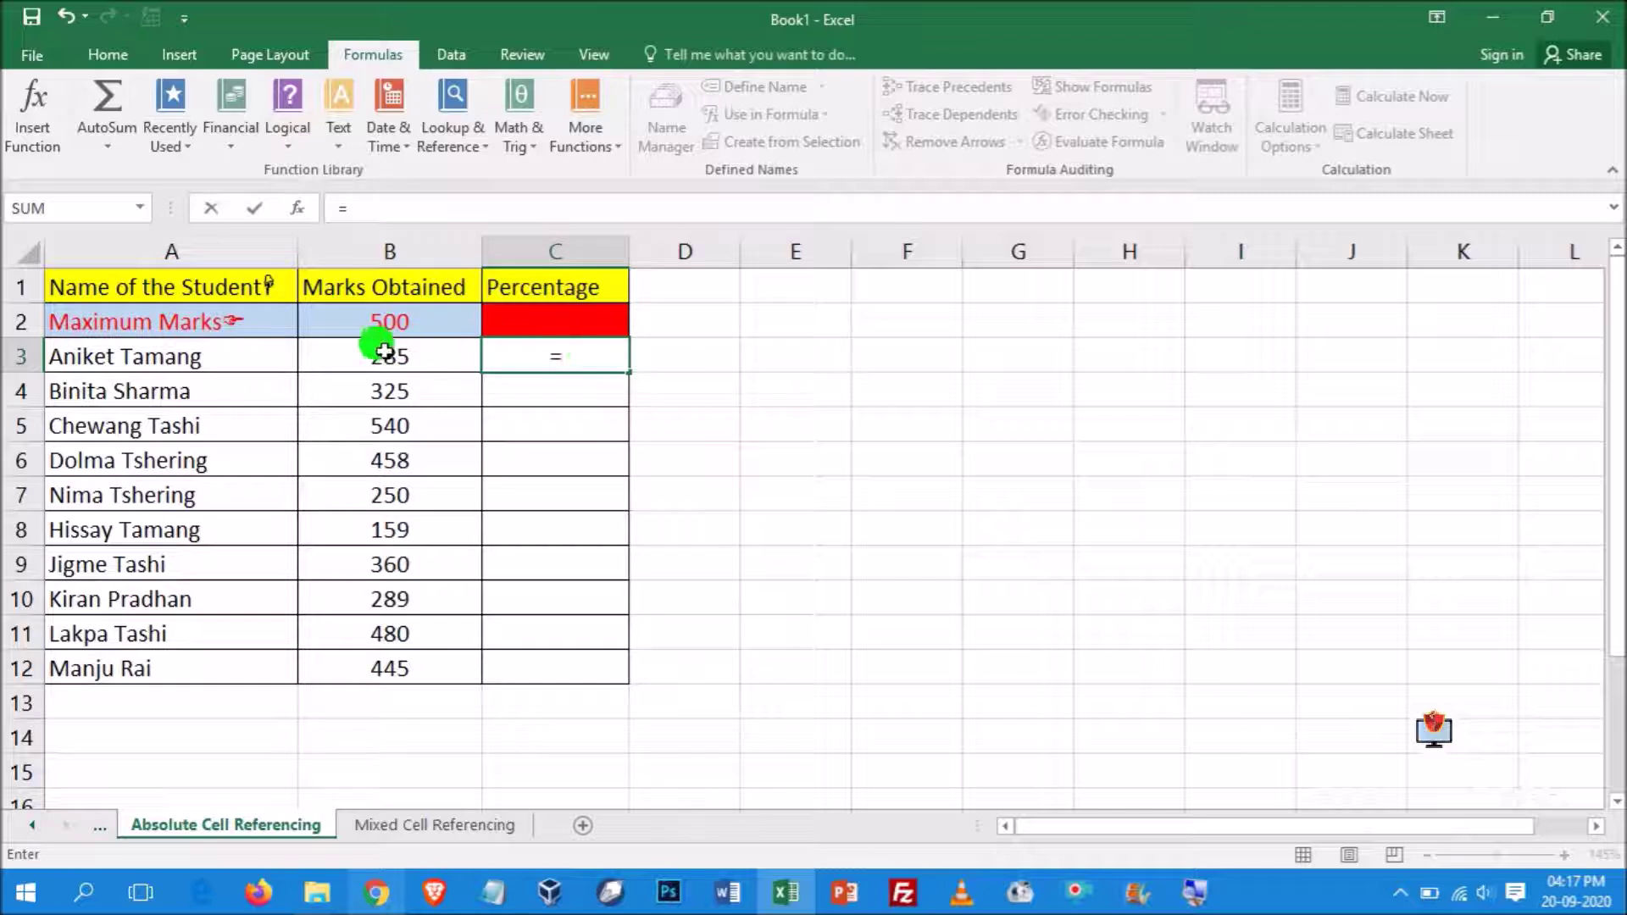
pyautogui.click(336, 354)
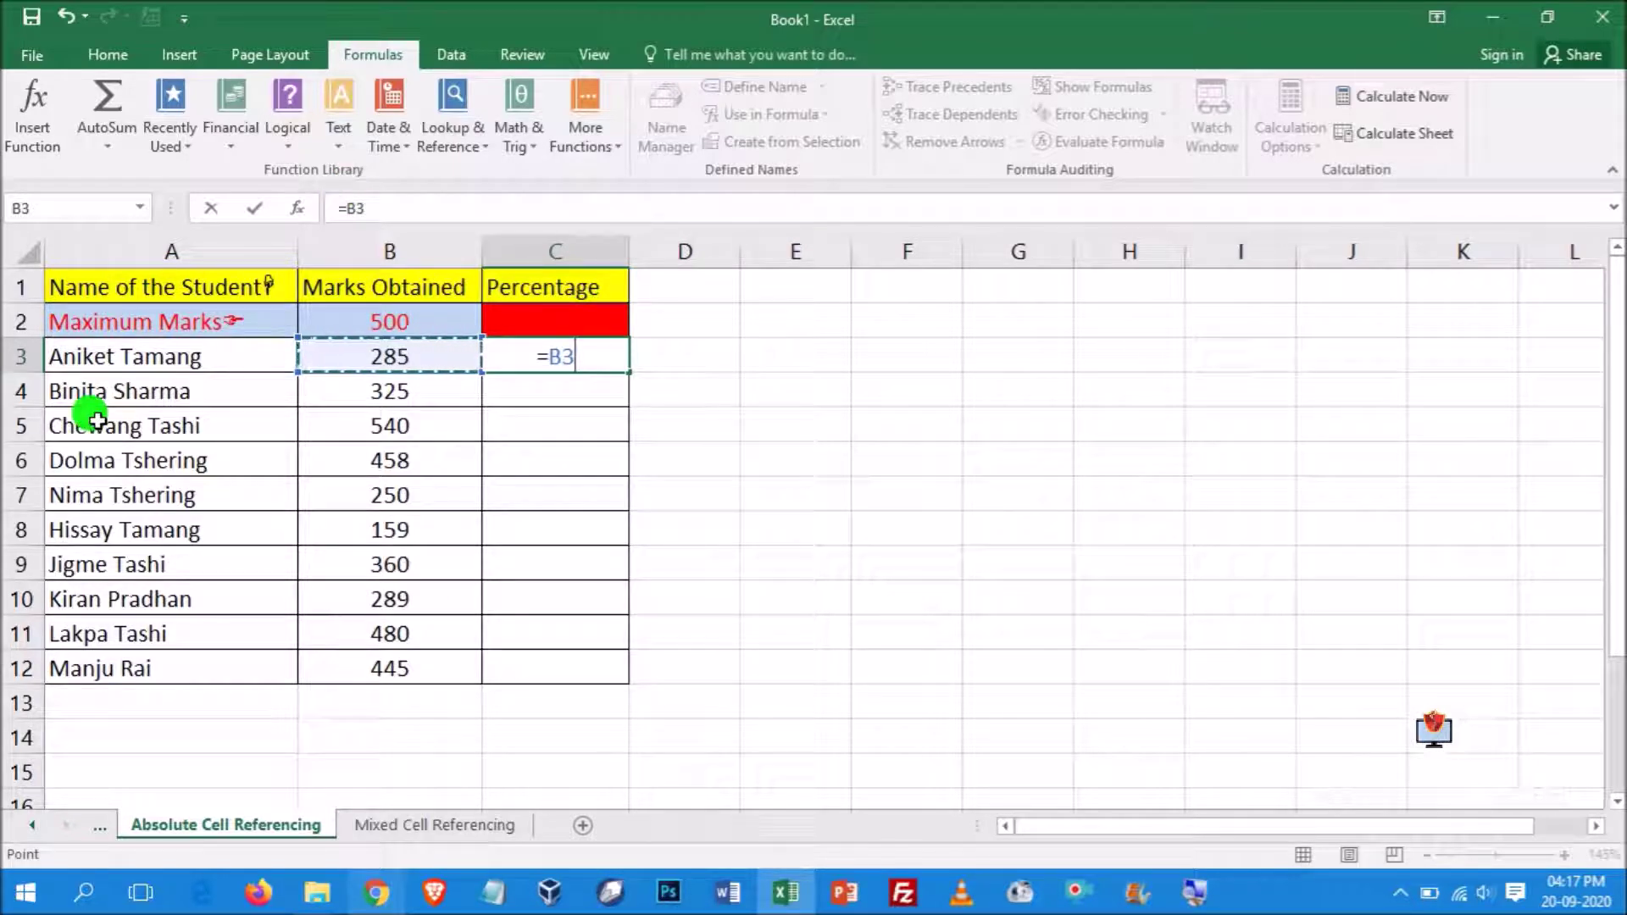
pyautogui.write('/')
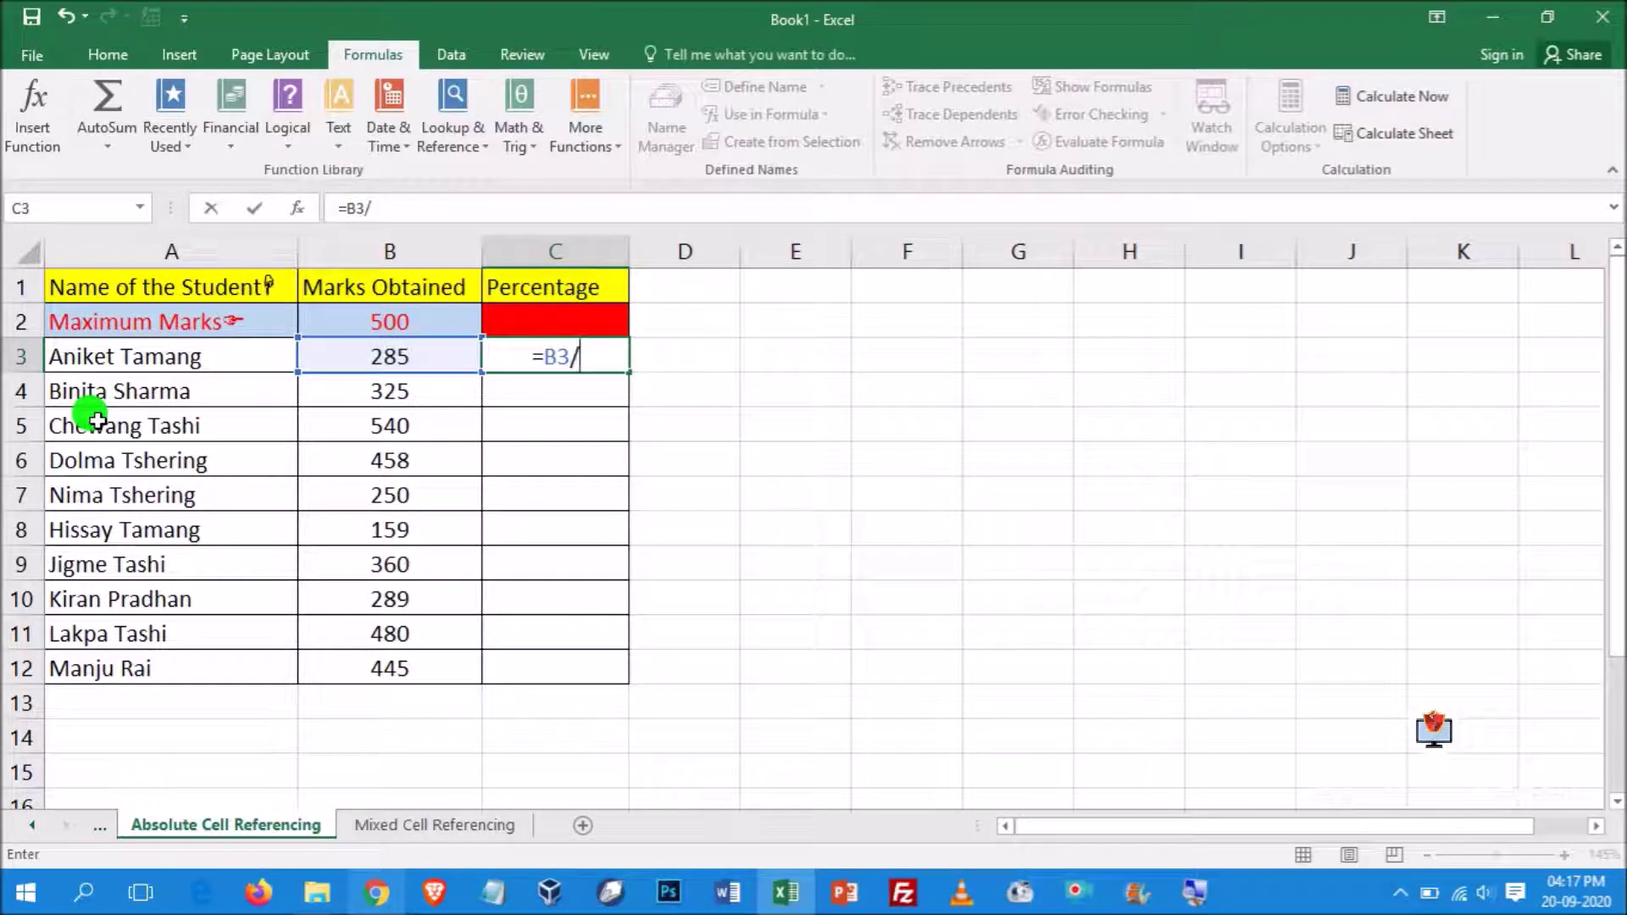
pyautogui.click(383, 317)
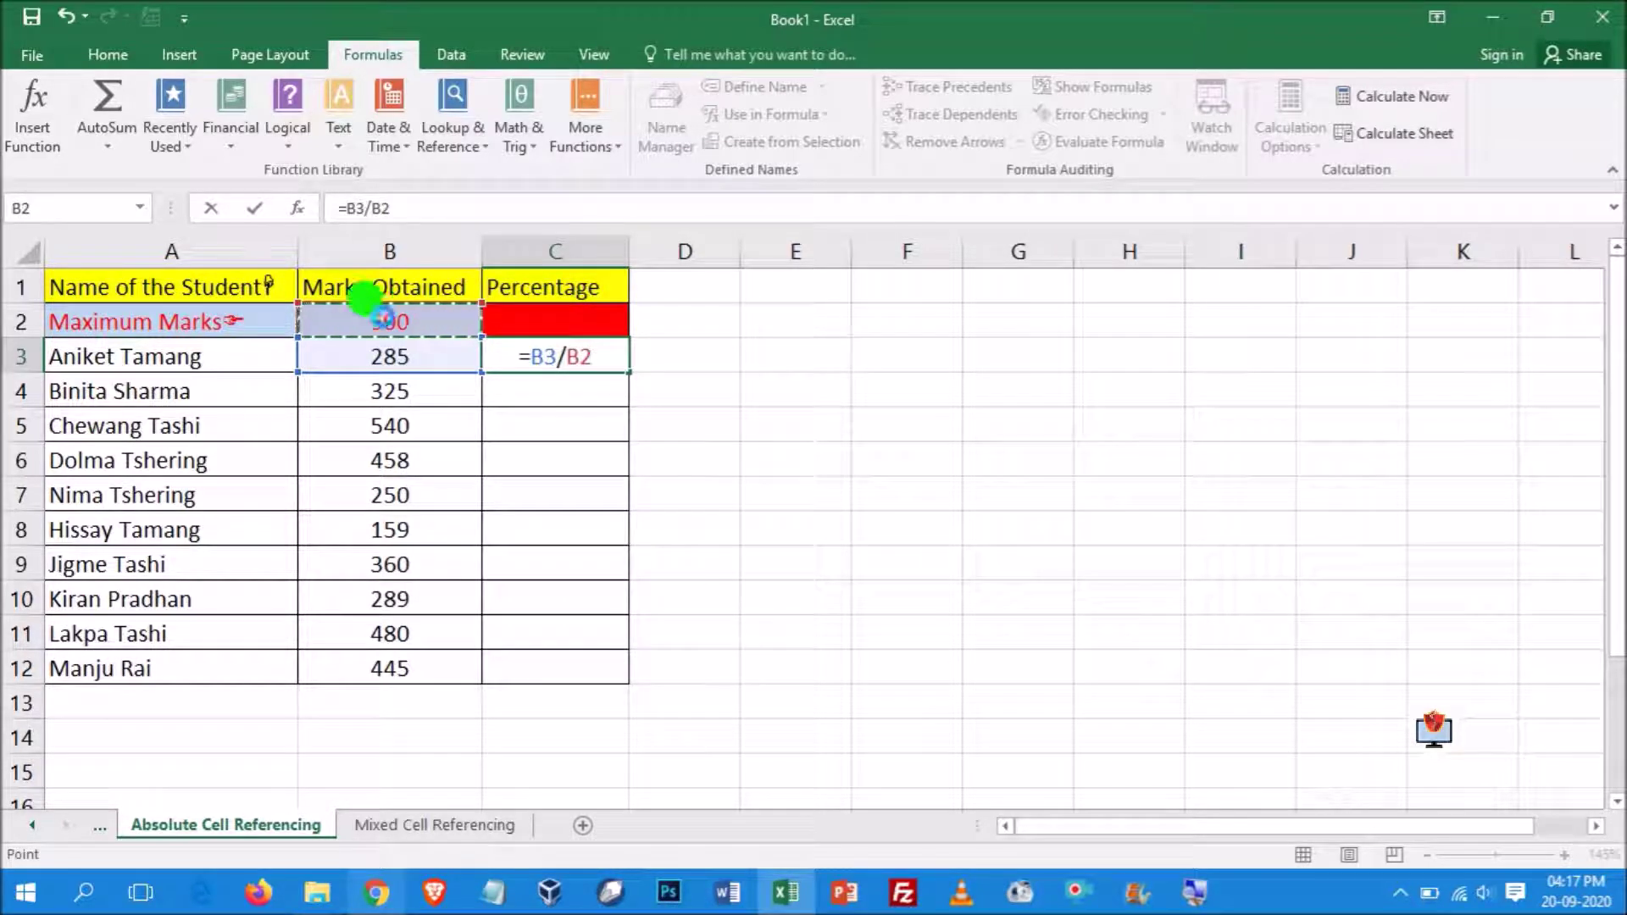
pyautogui.hotkey('ctrl', 'Return')
pyautogui.hotkey('alt', 'F4')
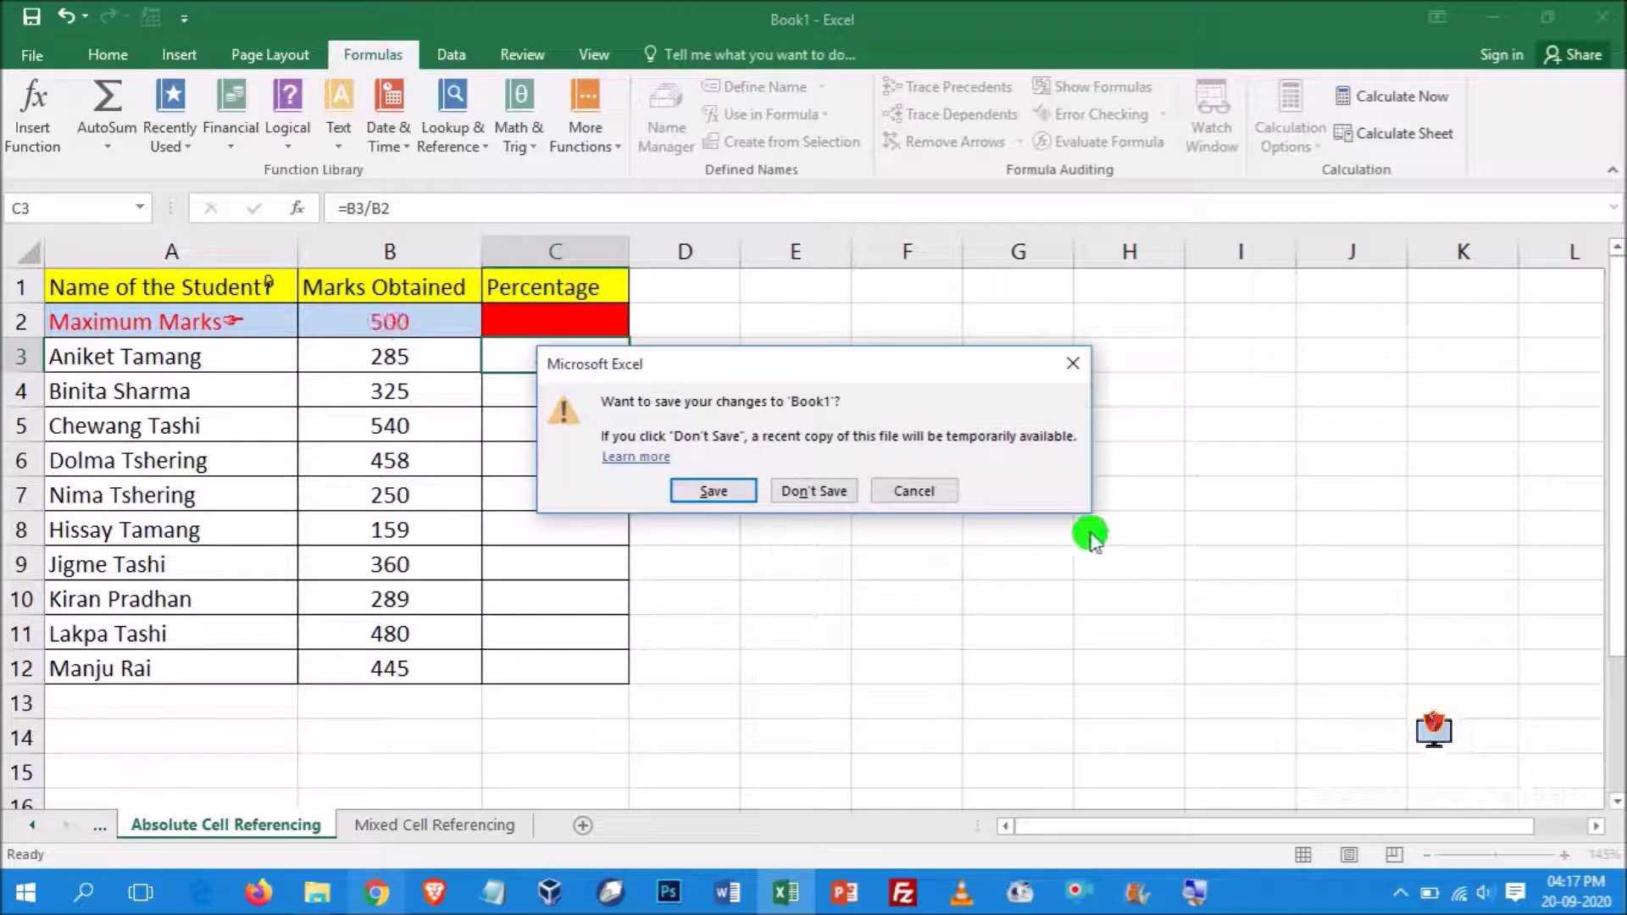
pyautogui.click(914, 490)
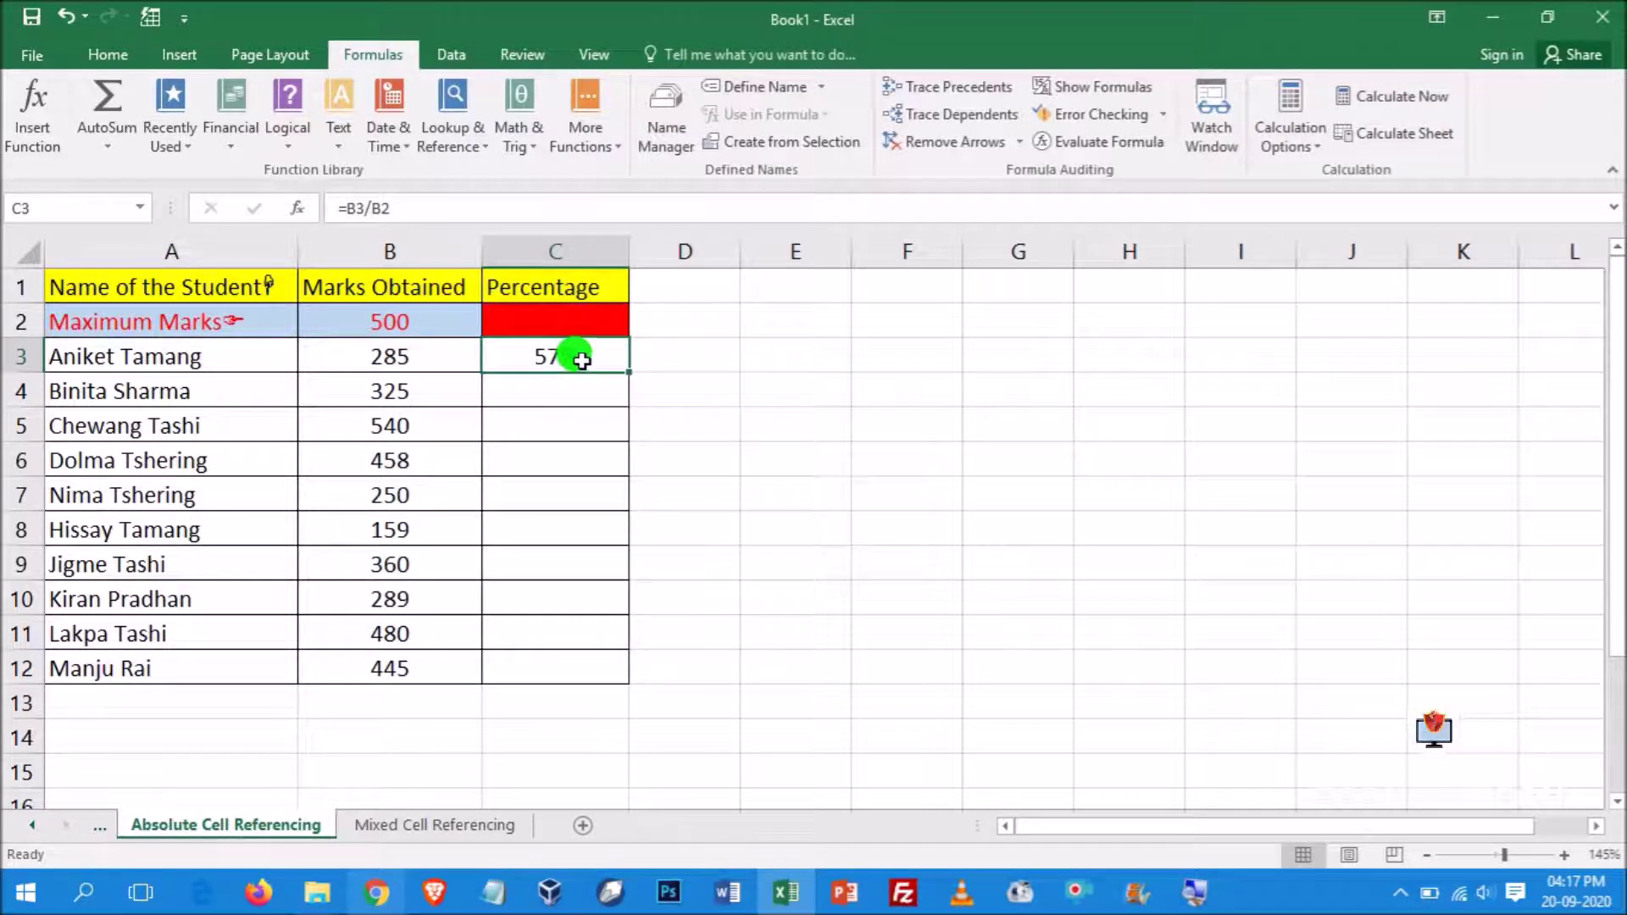
# Change C3's divisor to the absolute reference $B$2, keeping the 57% result
pyautogui.click(628, 208)
pyautogui.press('BackSpace')
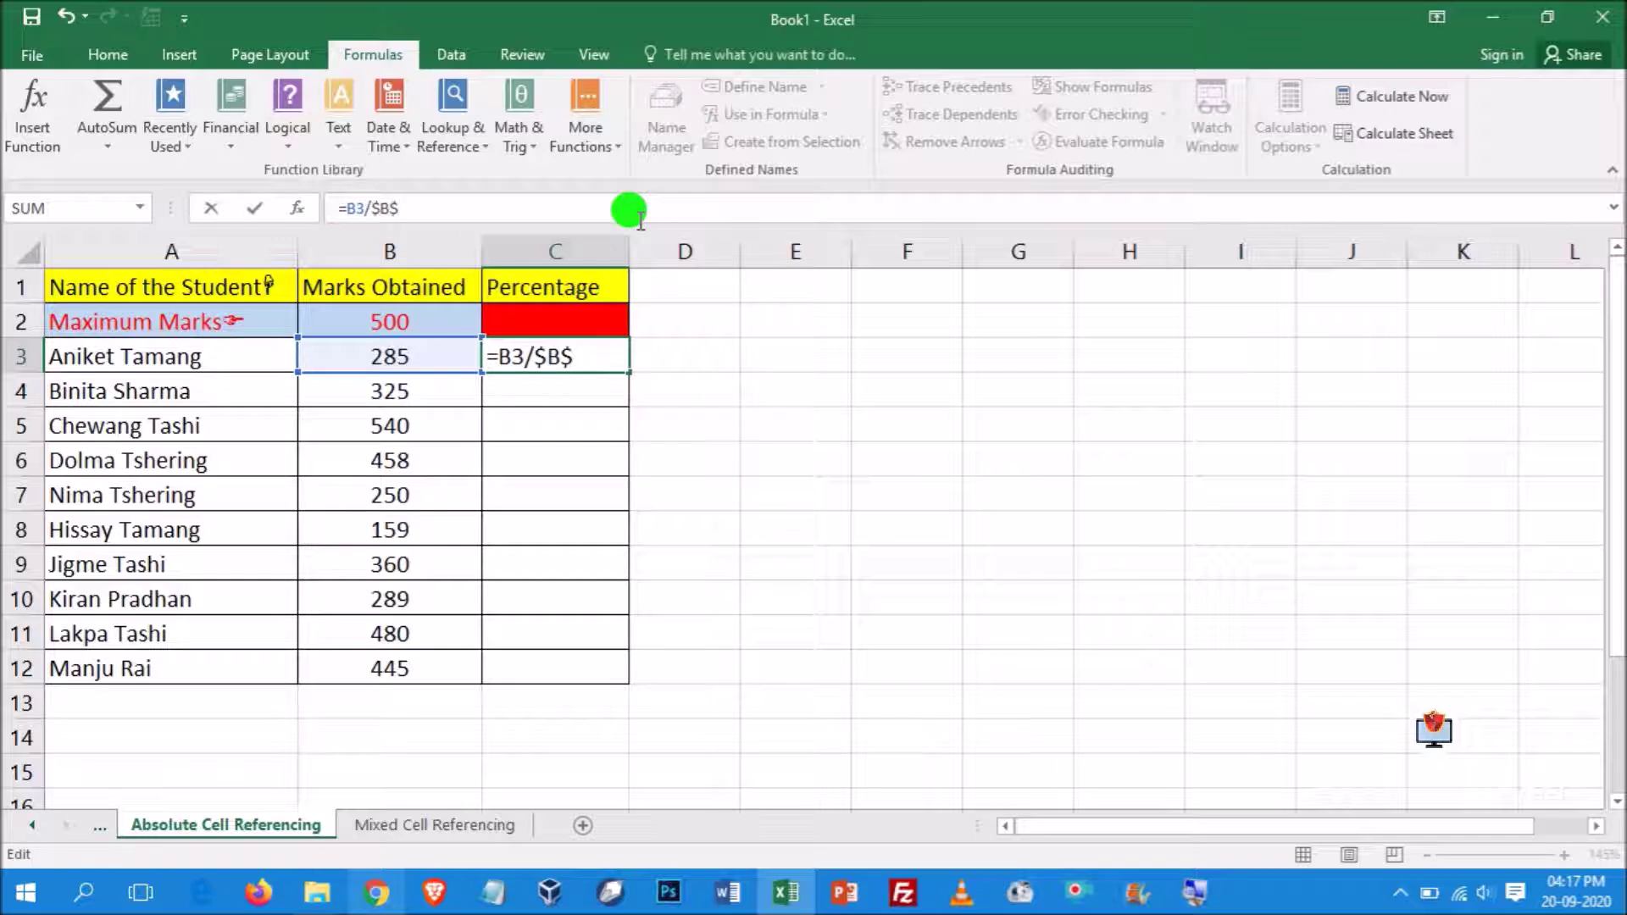
pyautogui.write('2')
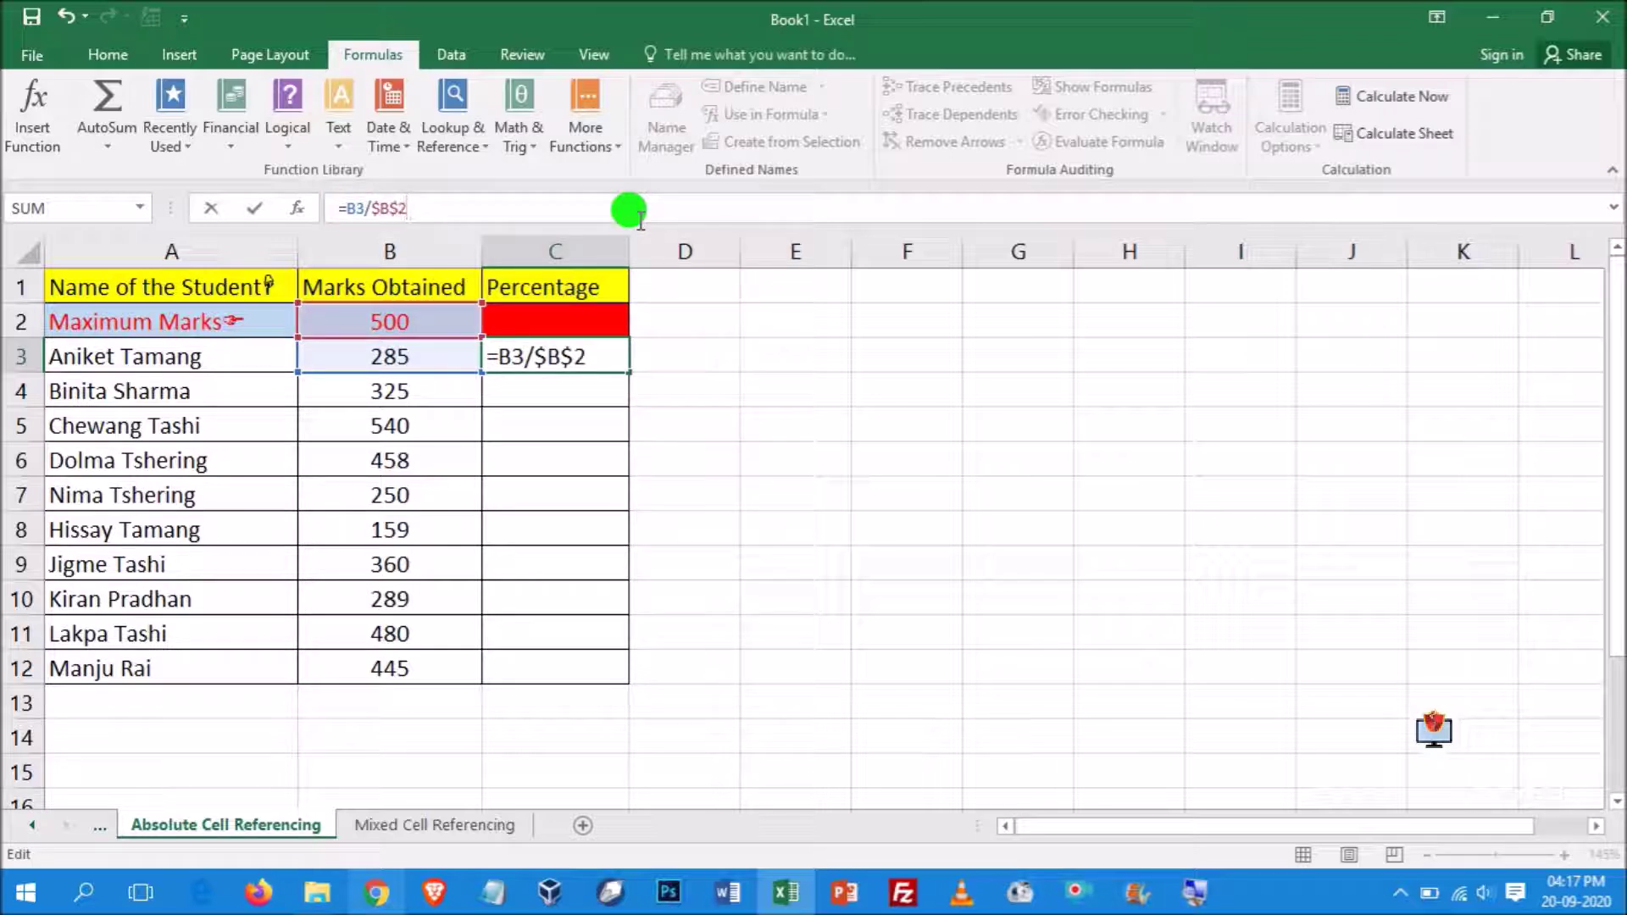
pyautogui.press('Return')
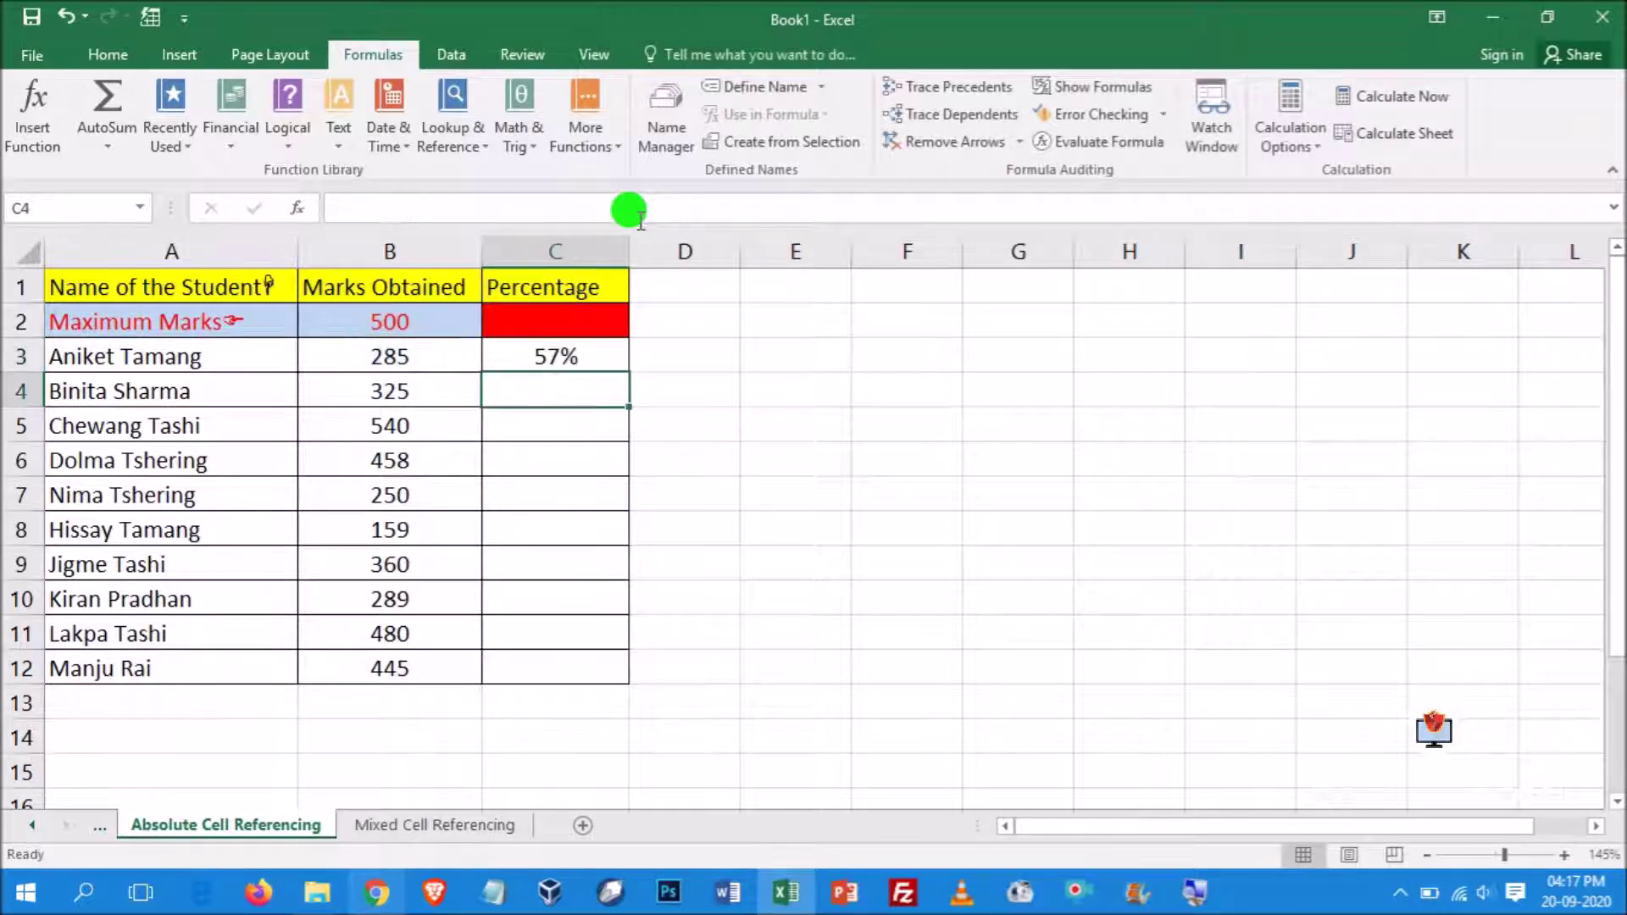
pyautogui.click(557, 351)
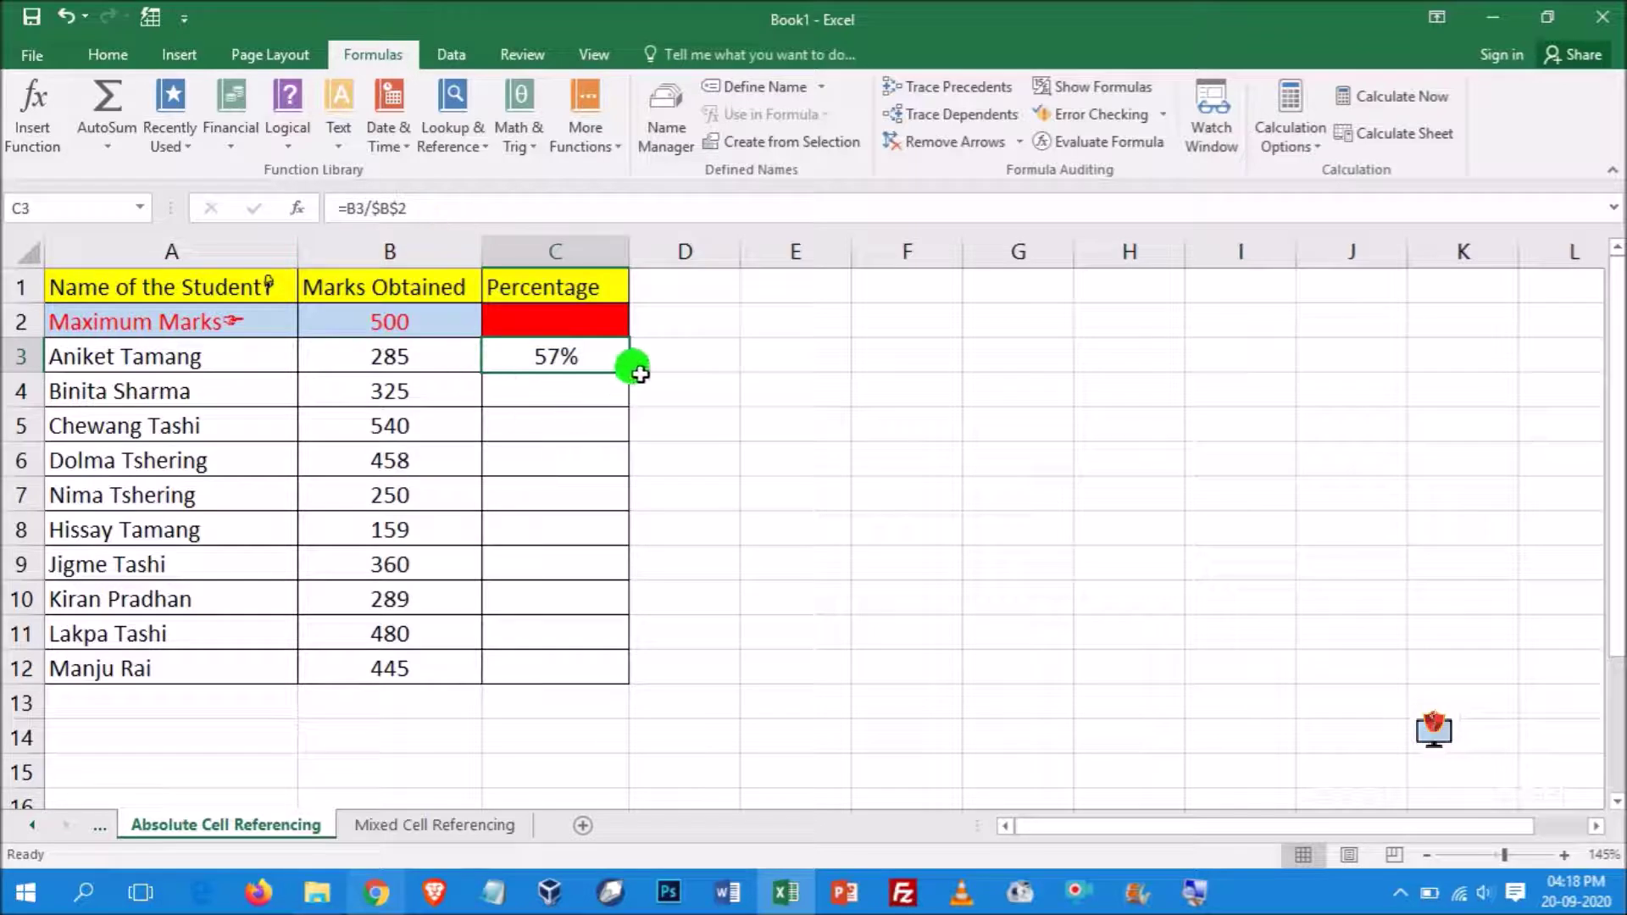
# Copy C3's percentage formula down into C4 and C5, checking each copied formula
pyautogui.moveTo(629, 375); pyautogui.dragTo(626, 400)
pyautogui.click(780, 491)
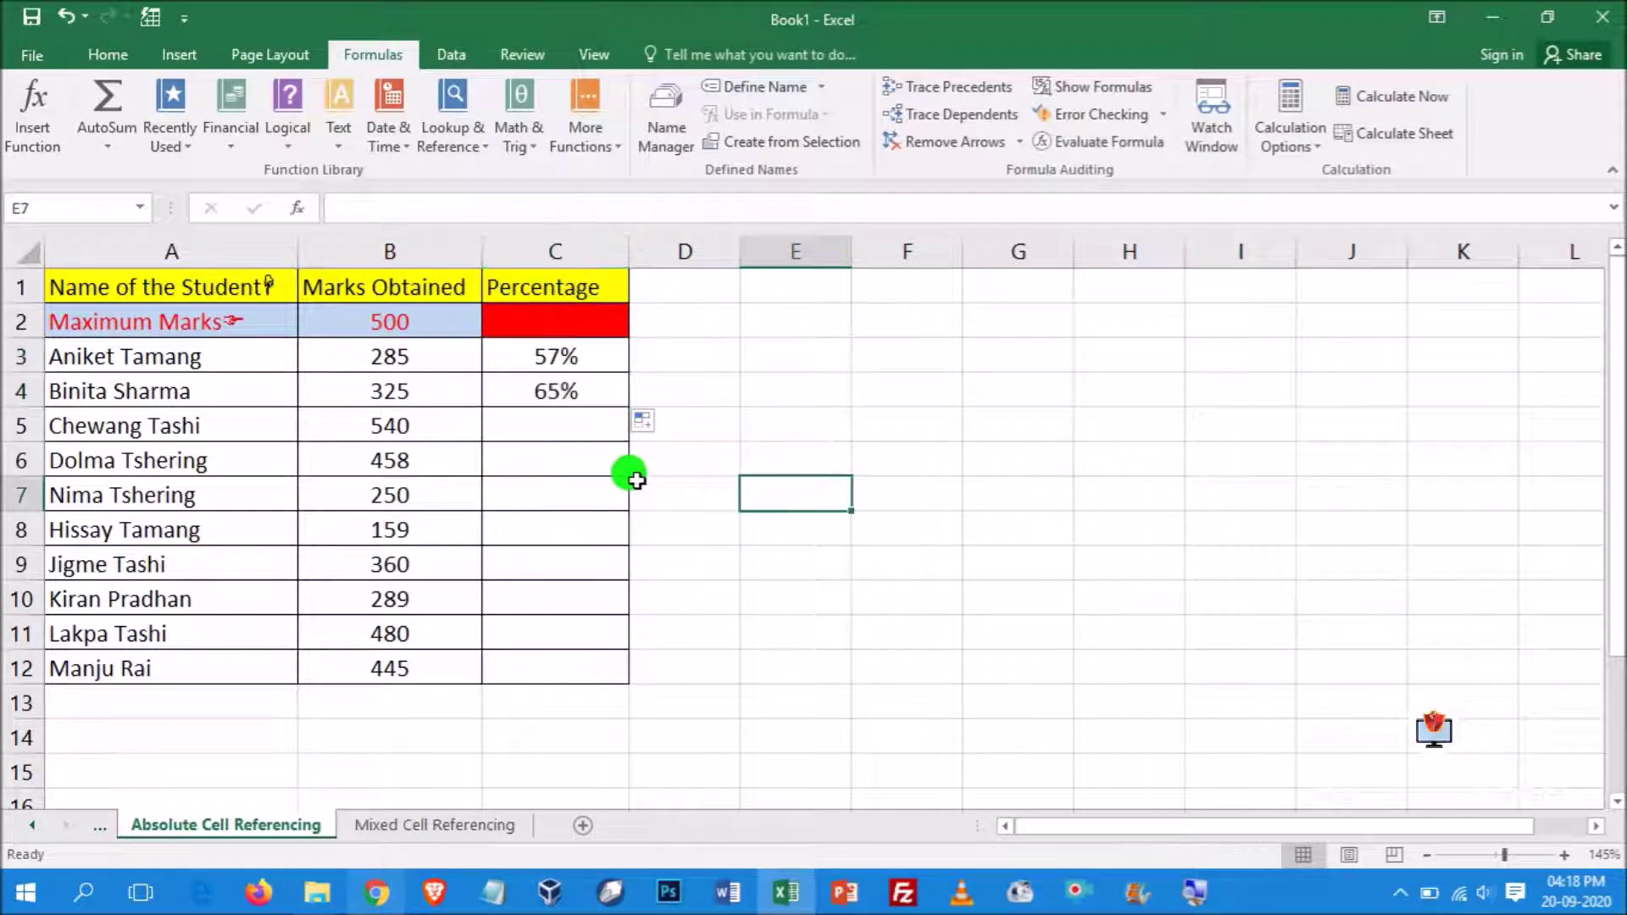
pyautogui.click(566, 390)
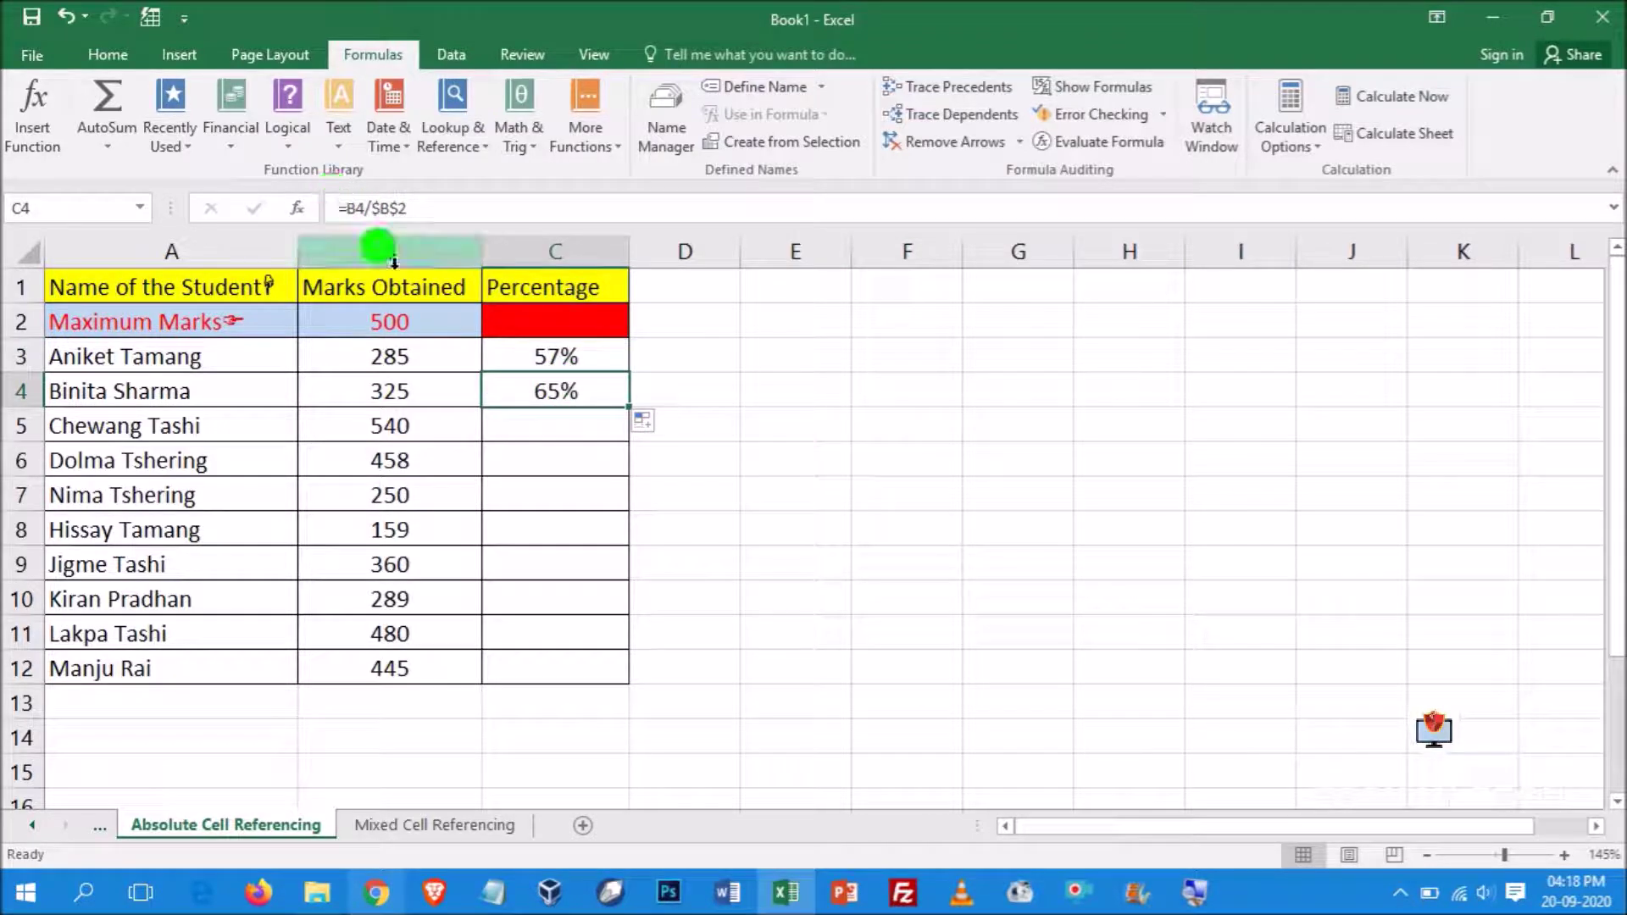
pyautogui.click(407, 208)
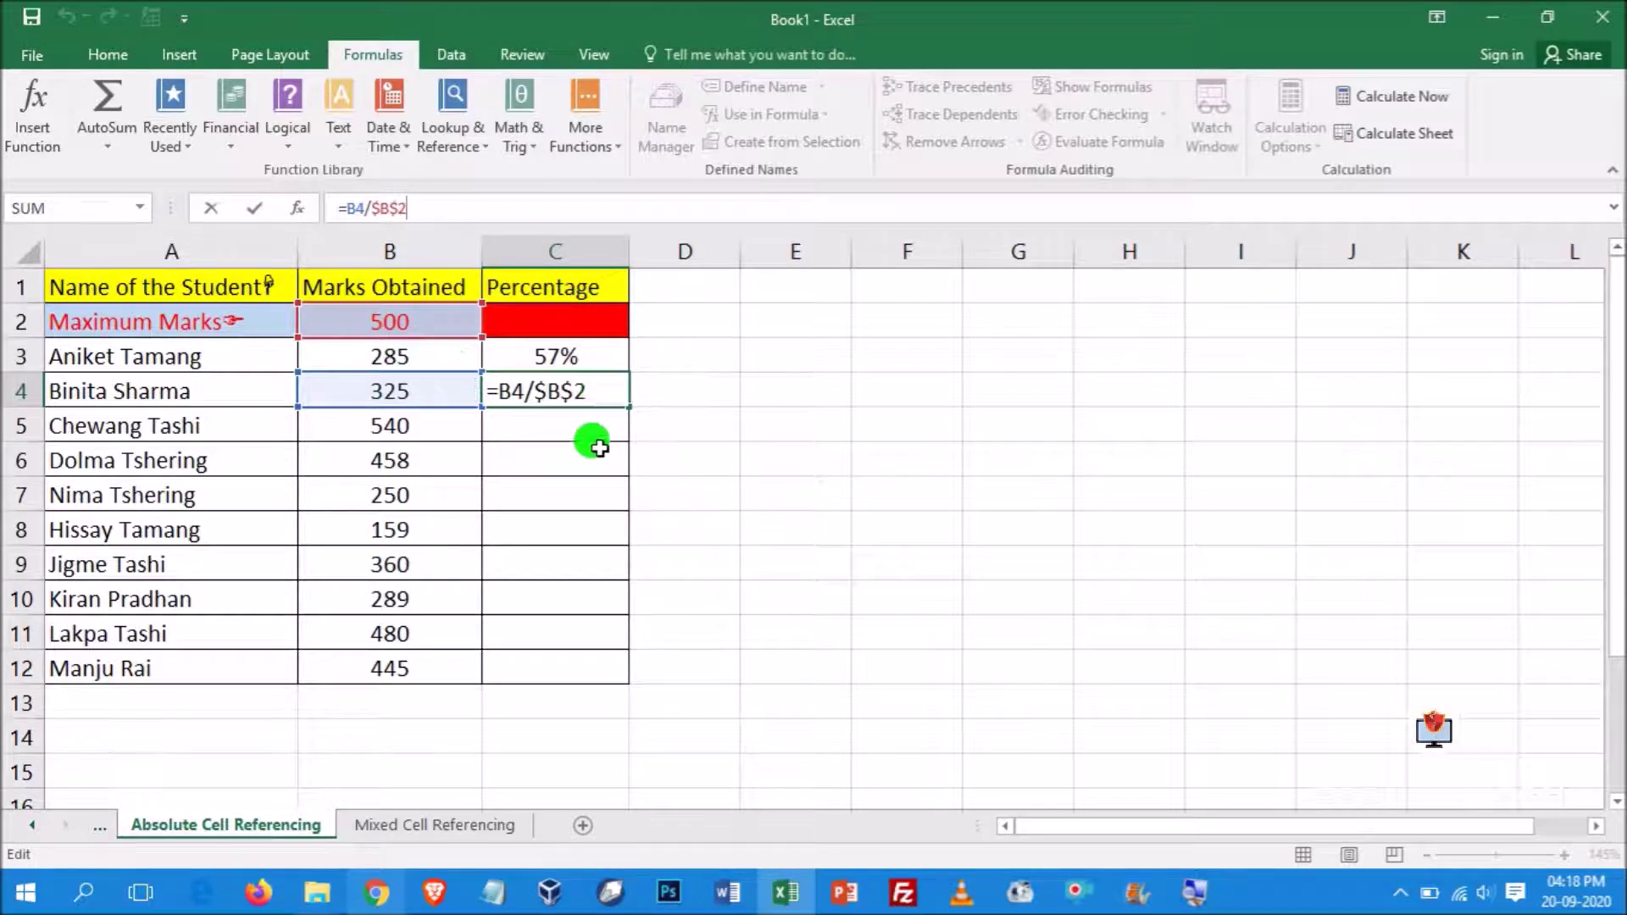
pyautogui.click(700, 401)
pyautogui.click(625, 402)
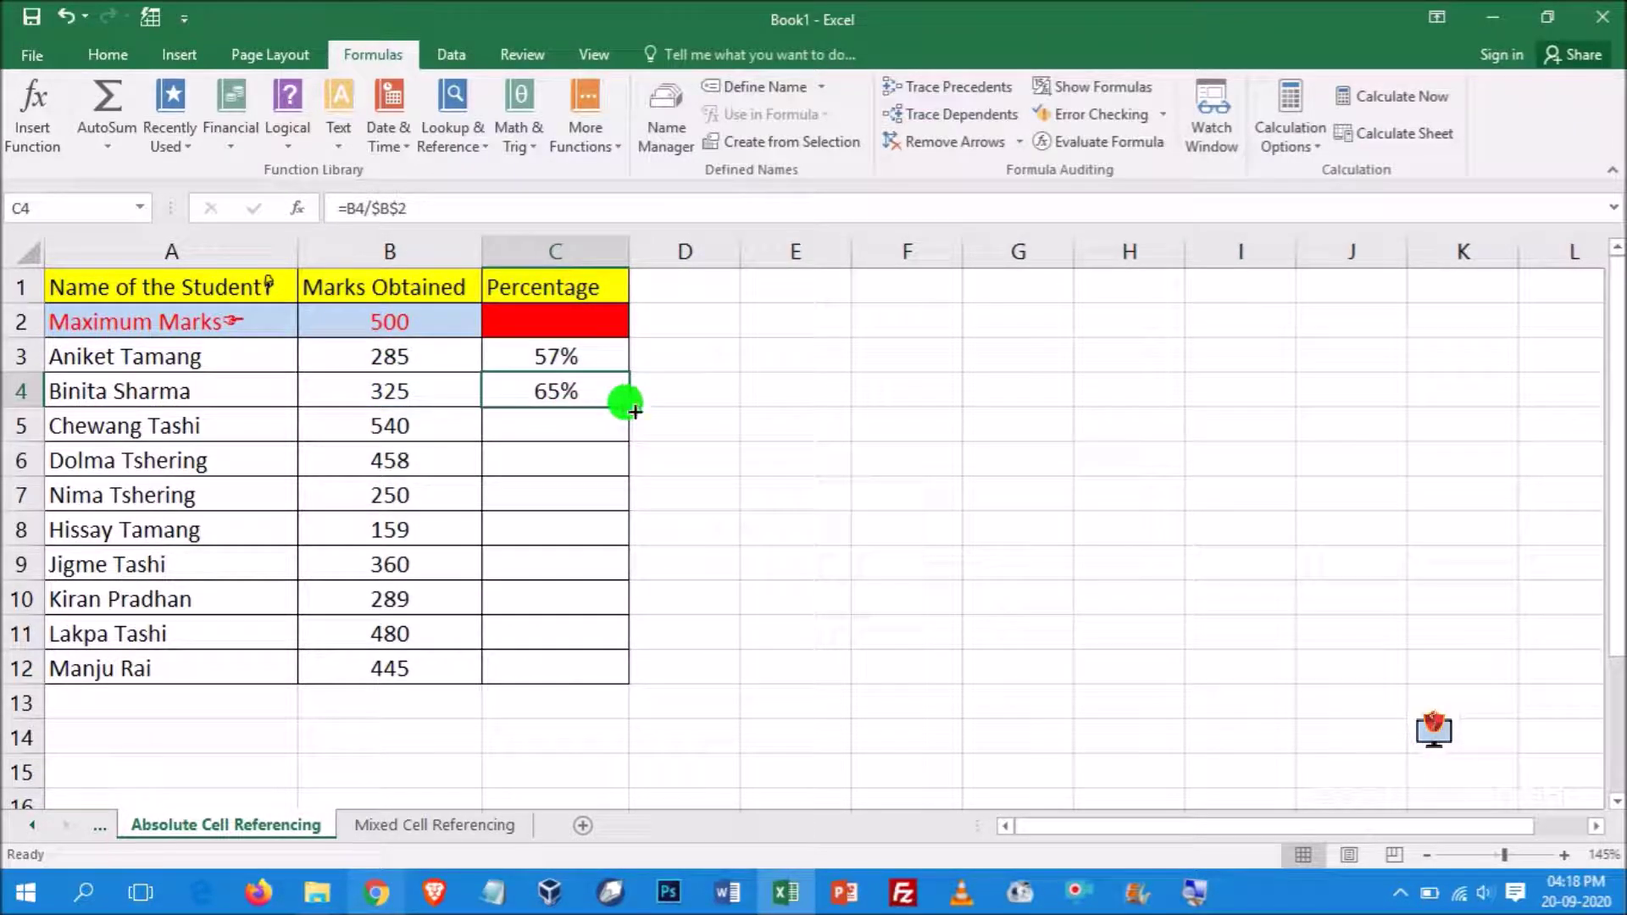
pyautogui.moveTo(632, 407); pyautogui.dragTo(626, 434)
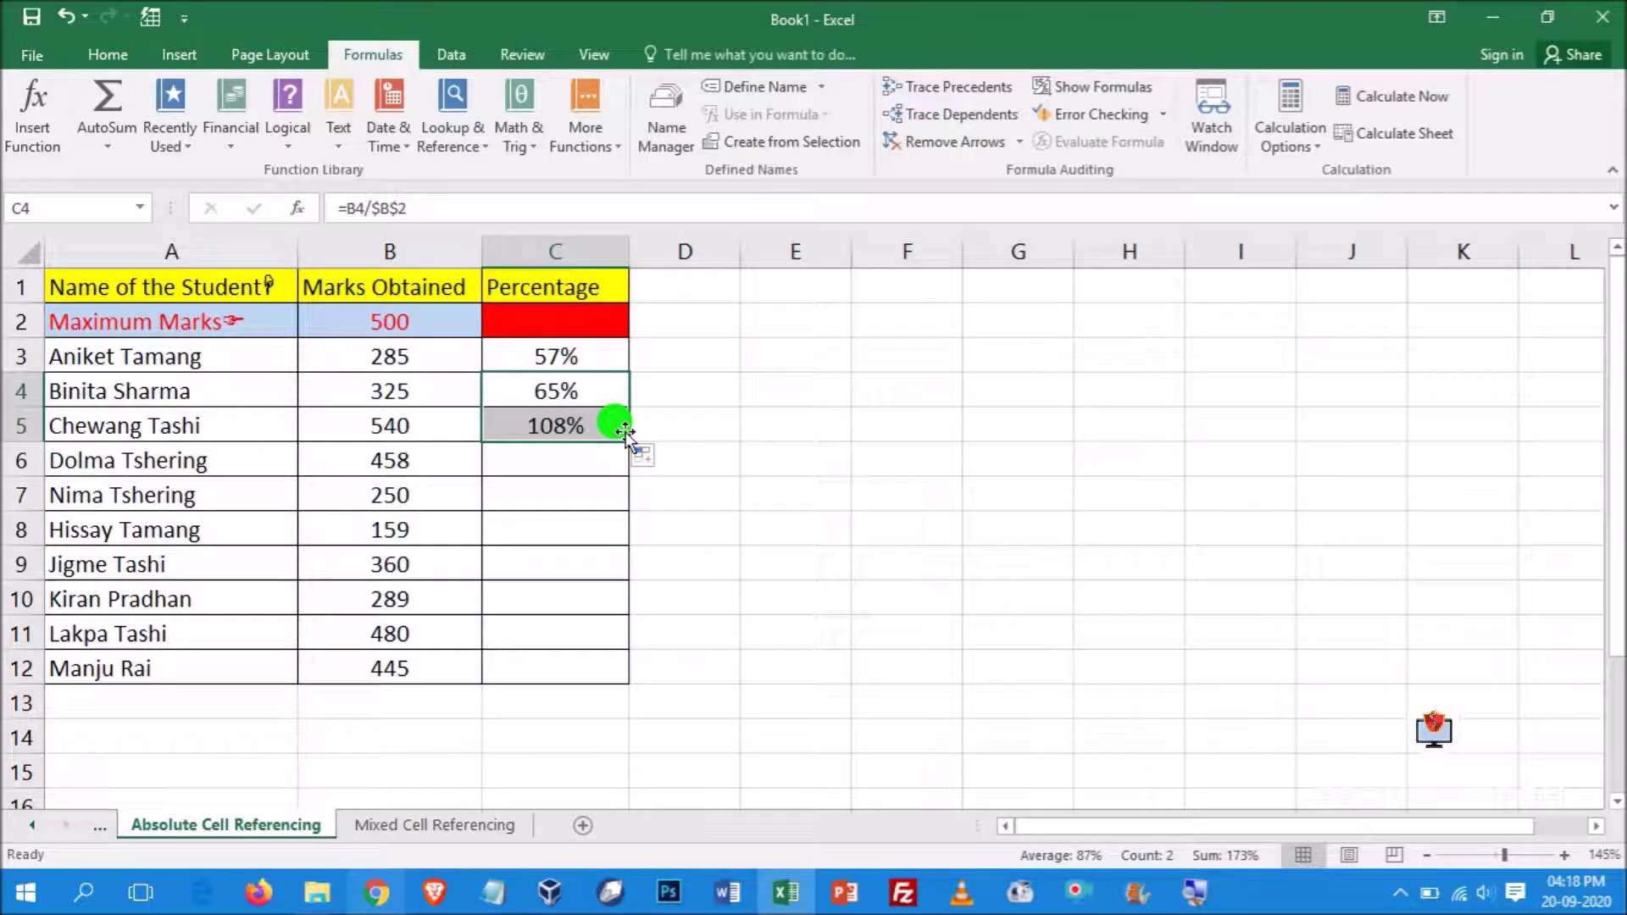
pyautogui.click(555, 424)
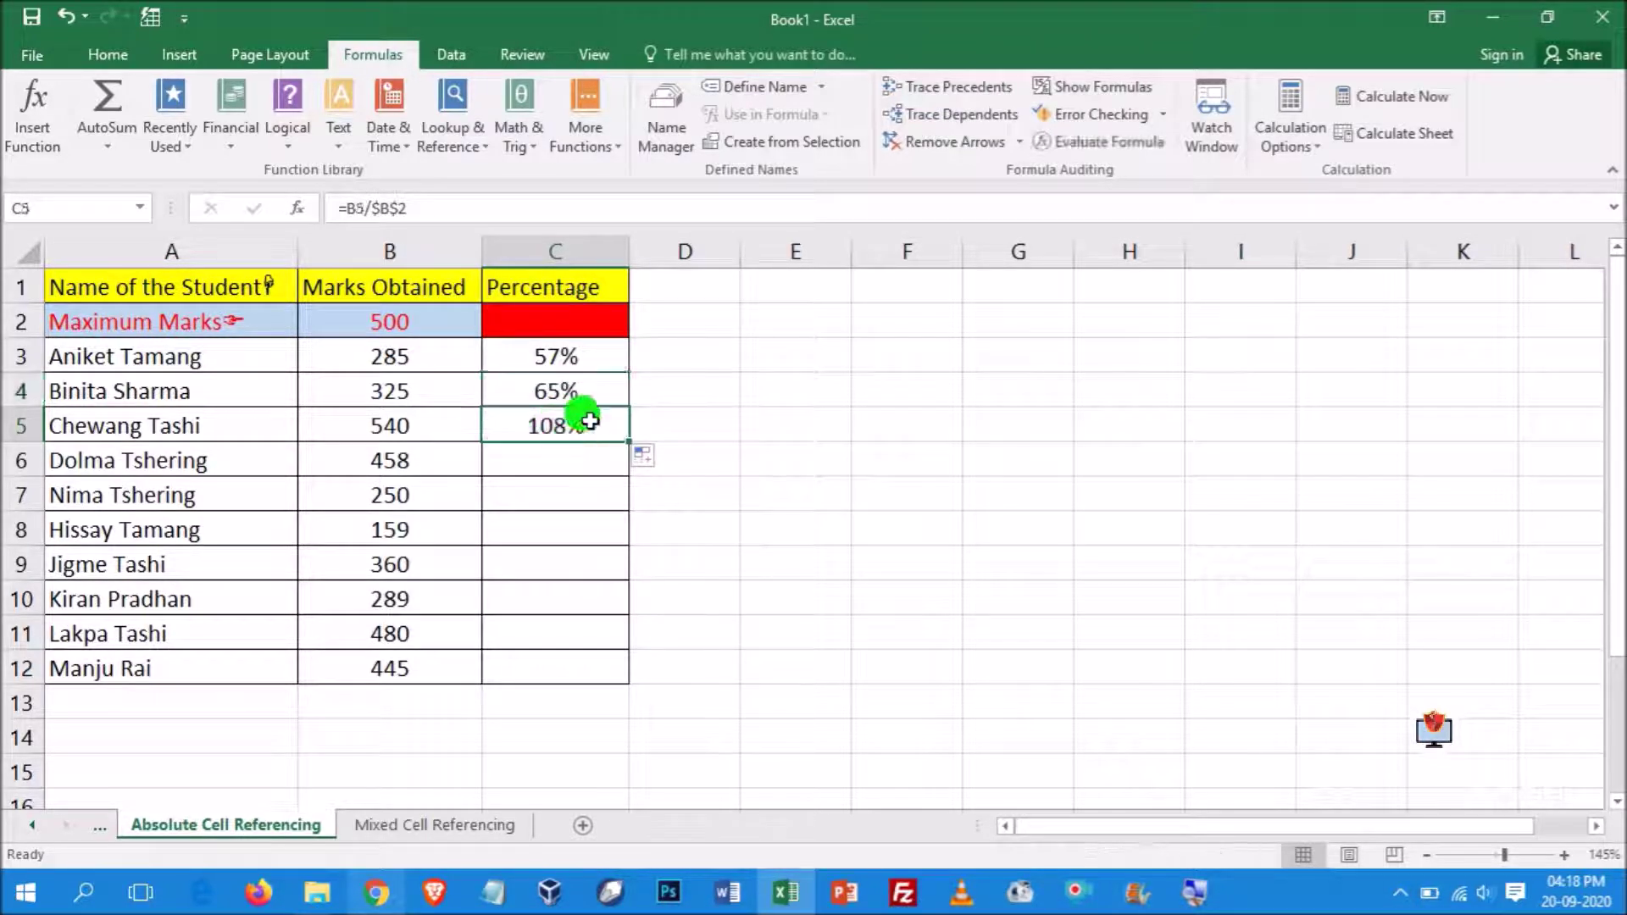
pyautogui.doubleClick(581, 424)
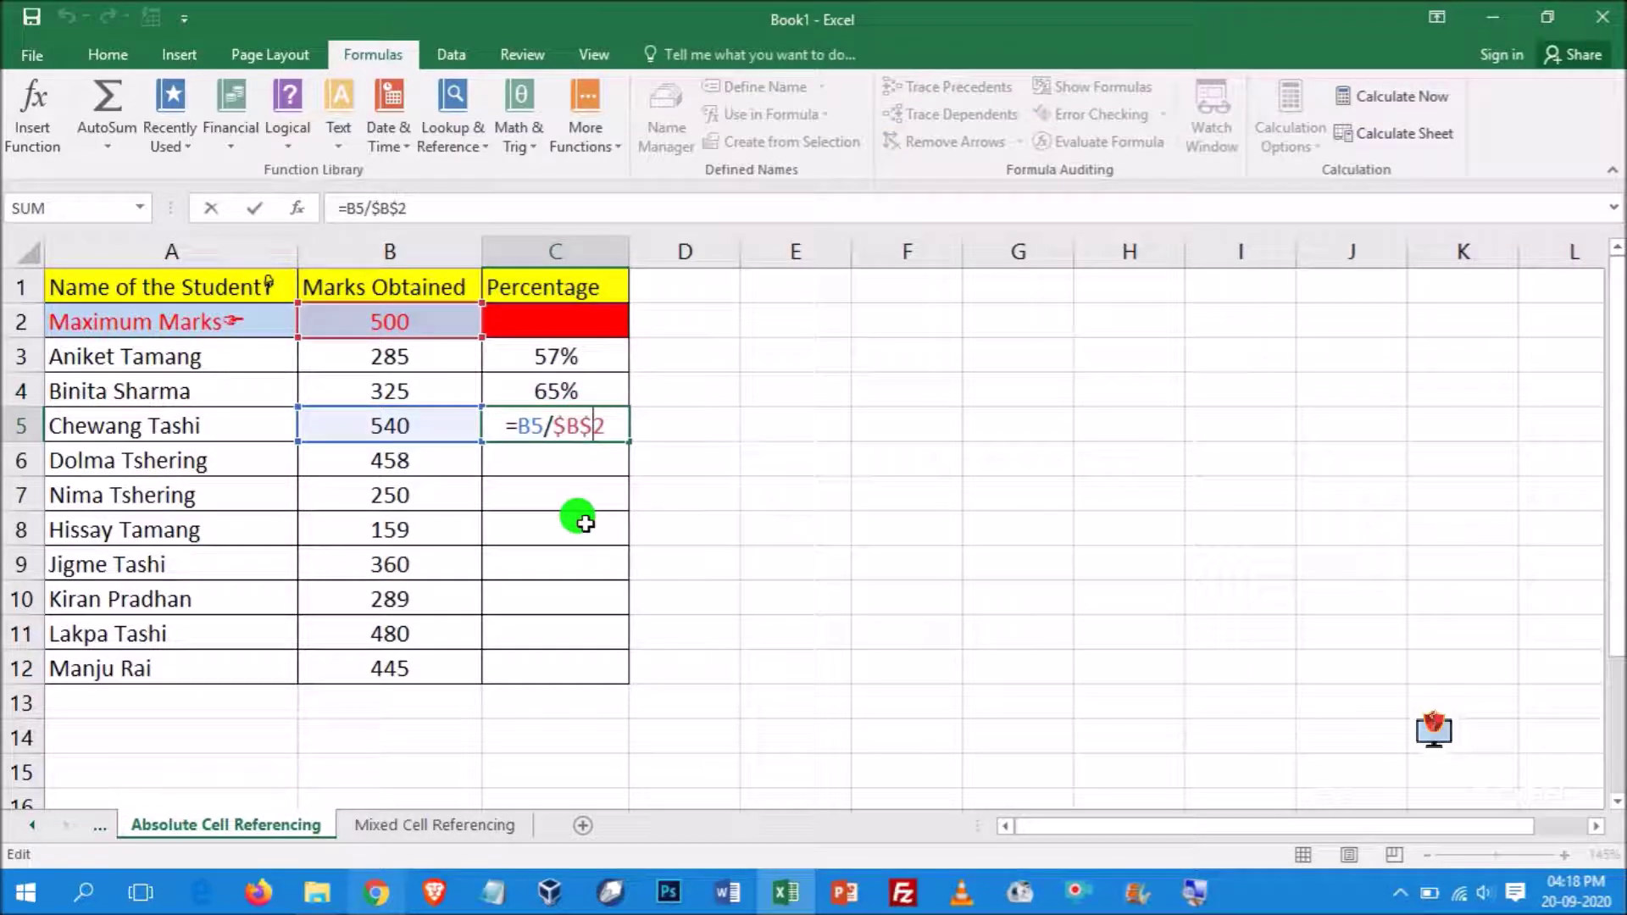
# Correct B5's marks from 540 to 405
pyautogui.click(418, 415)
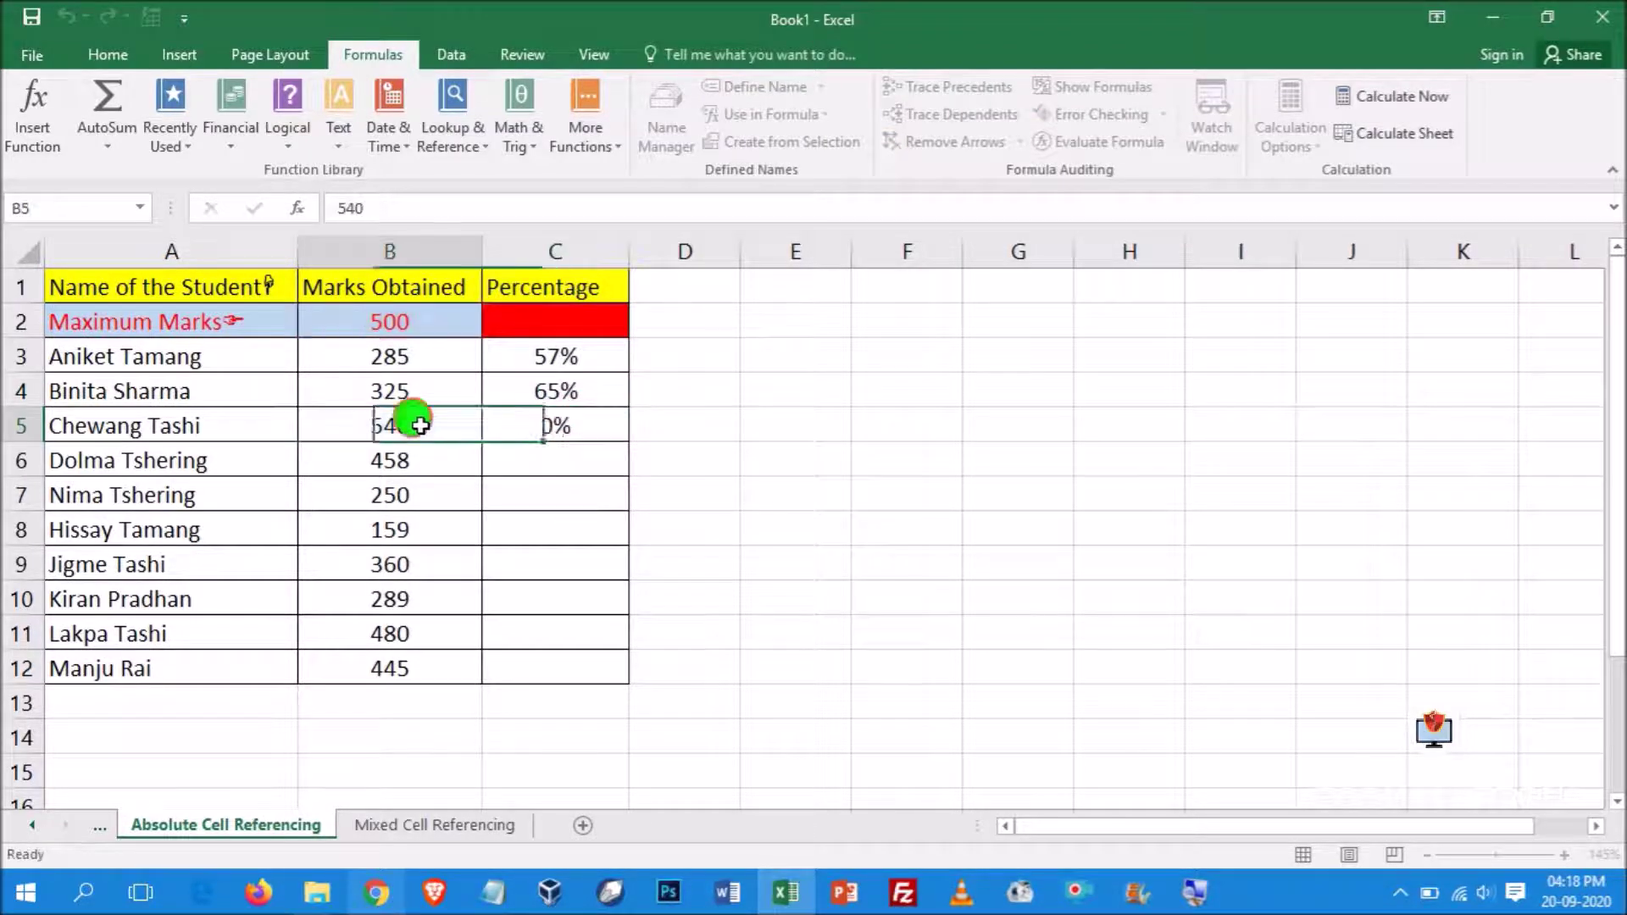
pyautogui.press('BackSpace')
pyautogui.press('BackSpace')
pyautogui.press('BackSpace')
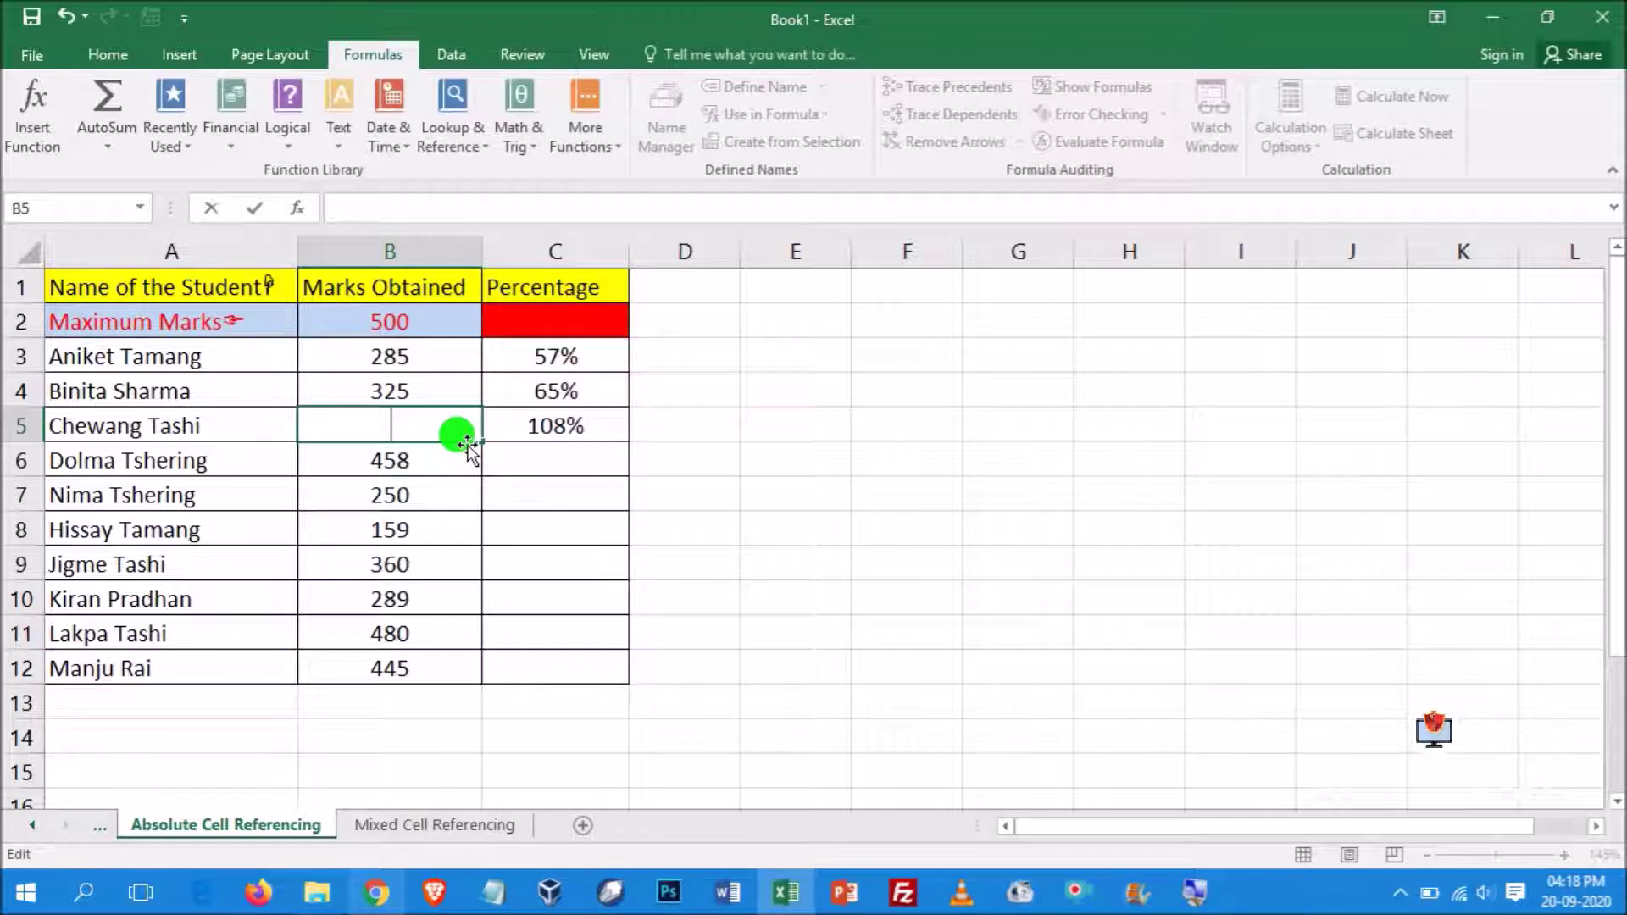
pyautogui.write('405')
pyautogui.press('Return')
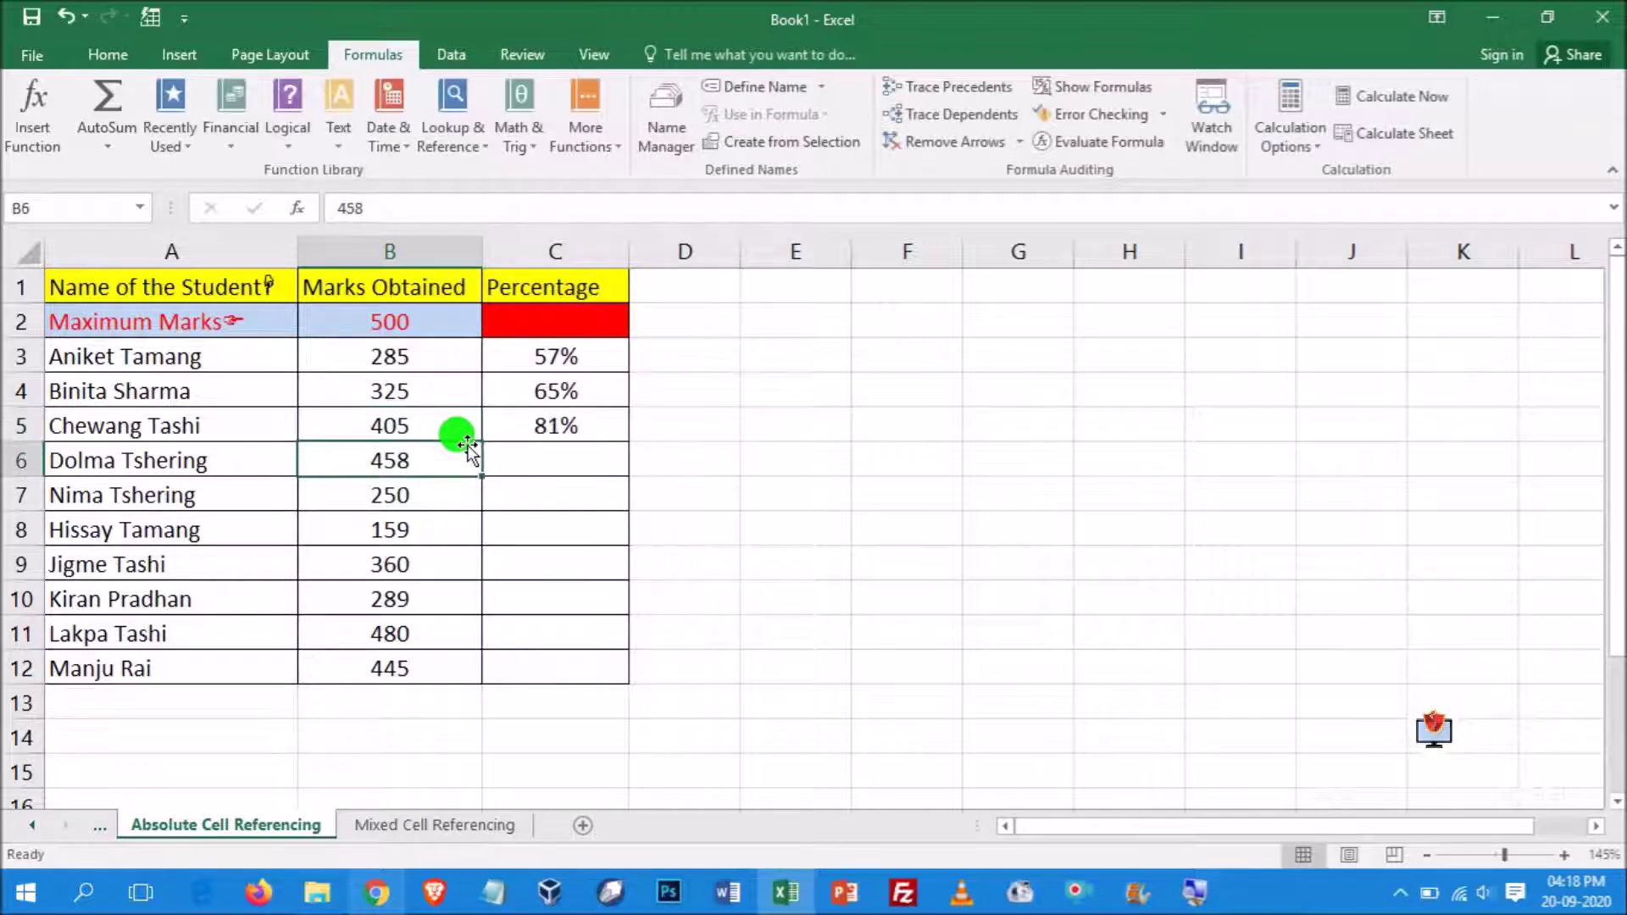
pyautogui.click(436, 424)
# Fill C5's =B5/$B$2 formula down through C12 to give every student a percentage
pyautogui.click(574, 432)
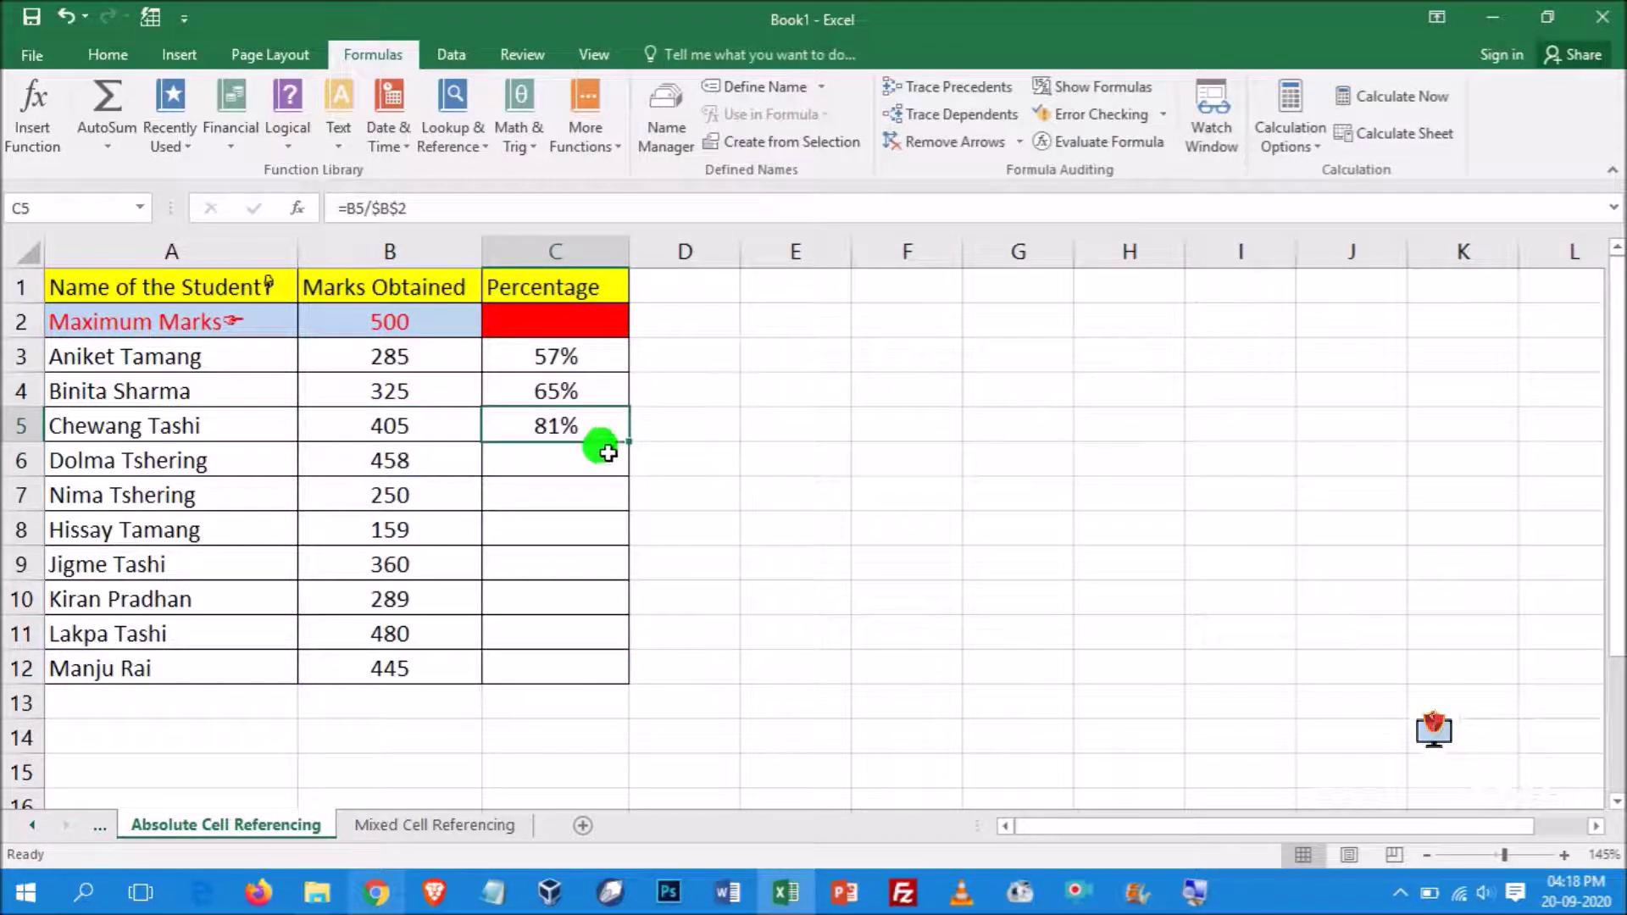
pyautogui.doubleClick(600, 424)
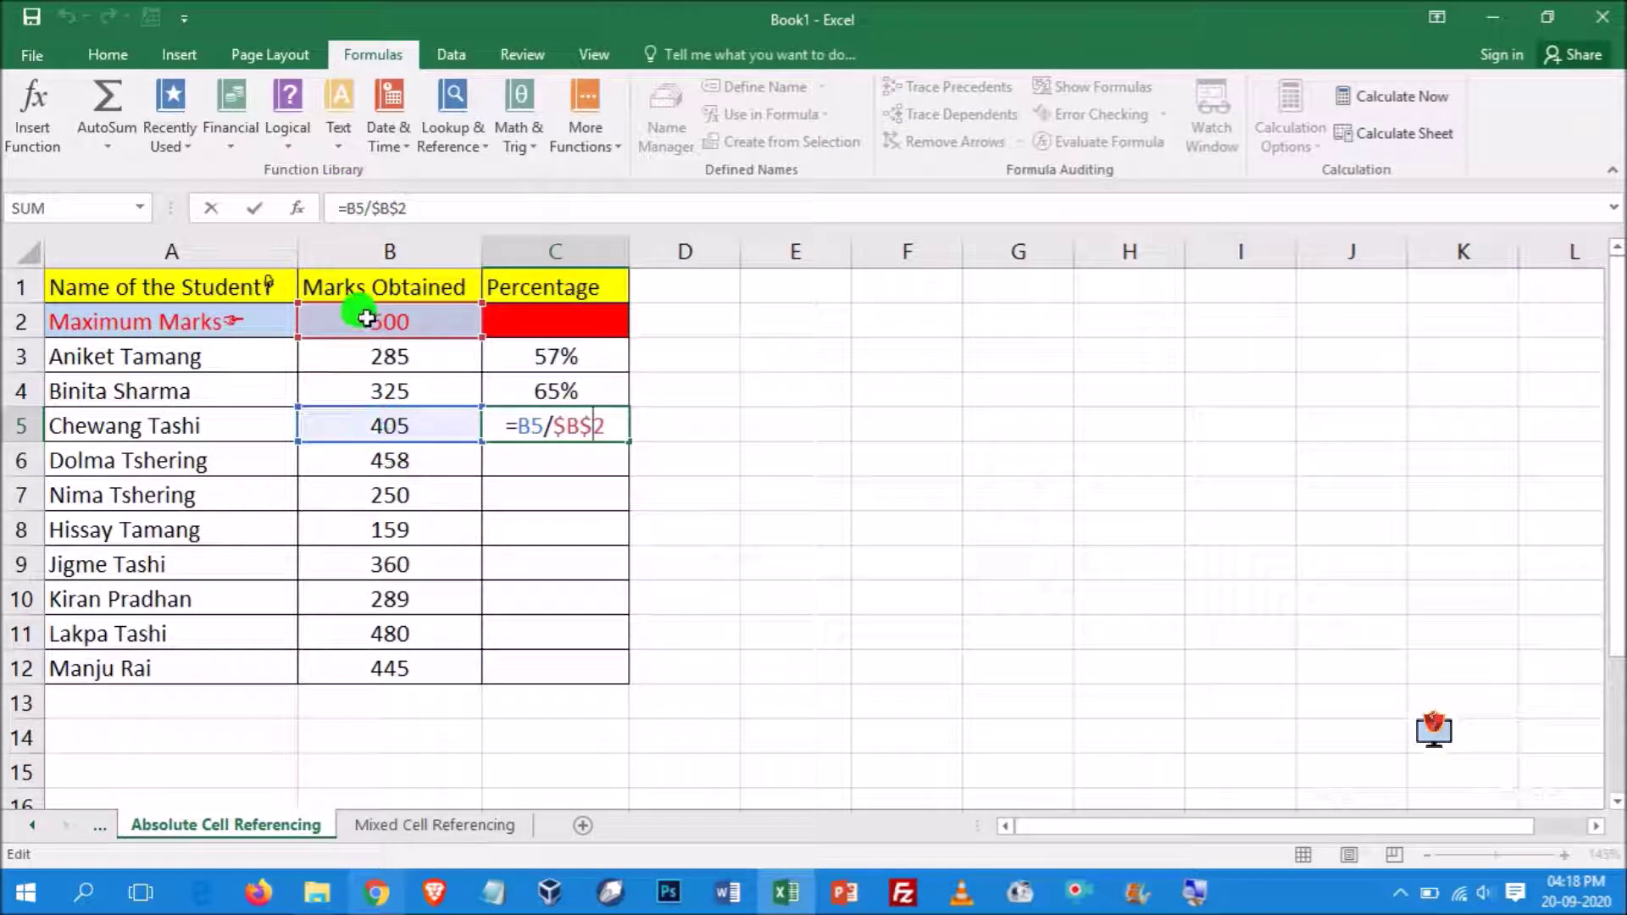
pyautogui.click(761, 470)
pyautogui.click(593, 421)
pyautogui.moveTo(630, 445); pyautogui.dragTo(621, 675)
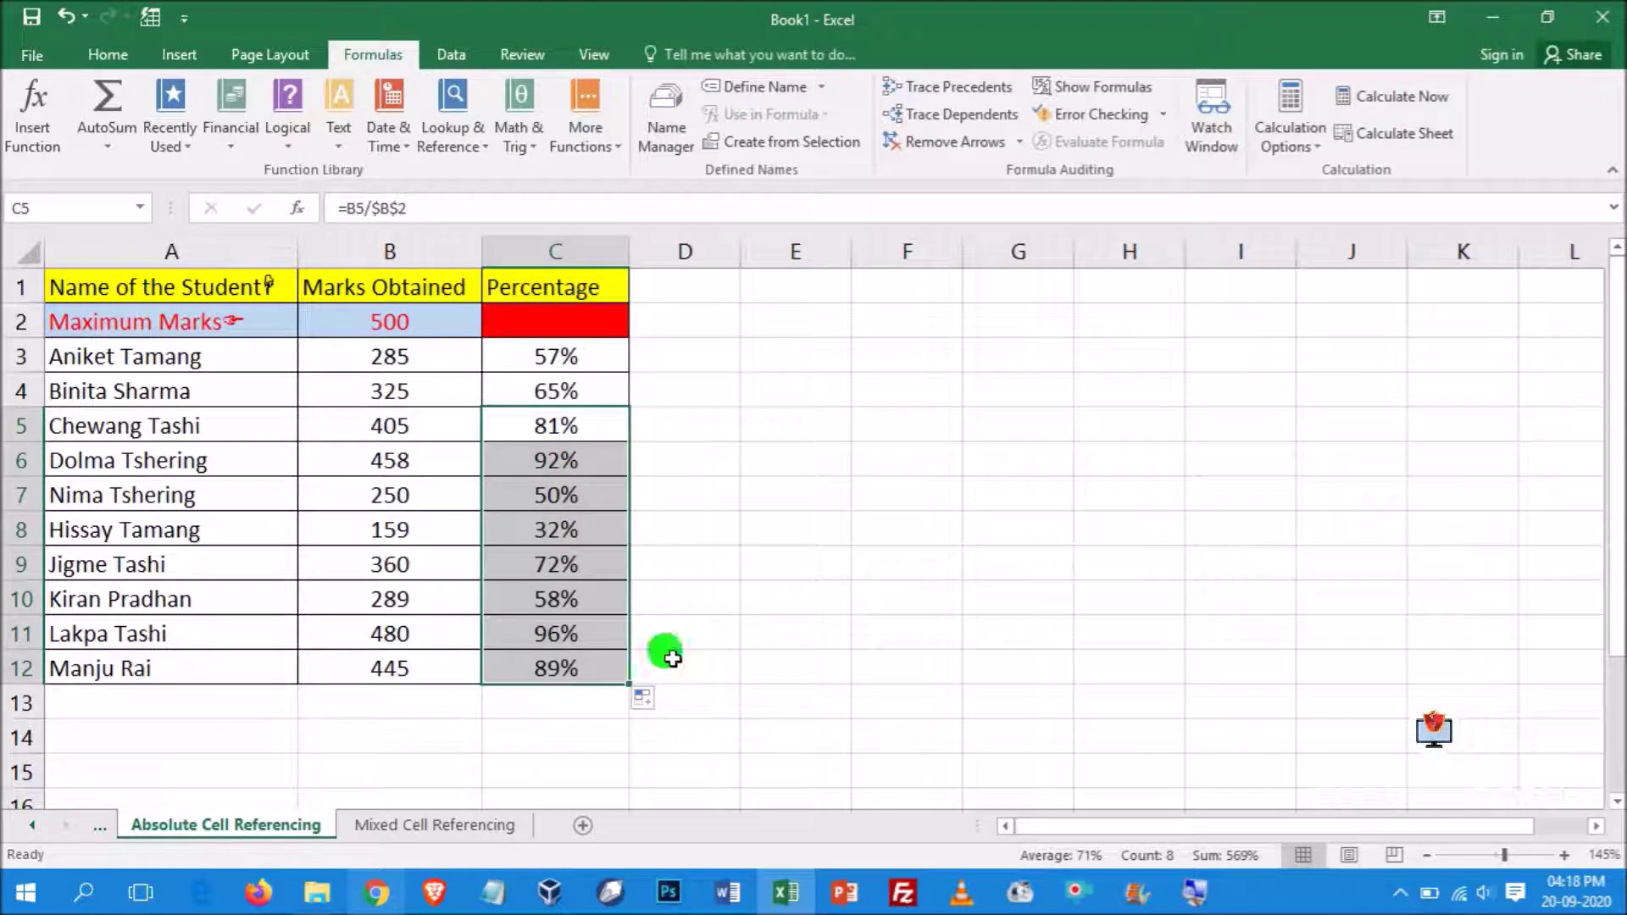
pyautogui.click(768, 634)
# With C9 selected, turn on Show Formulas to reveal each row dividing by $B$2
pyautogui.click(562, 559)
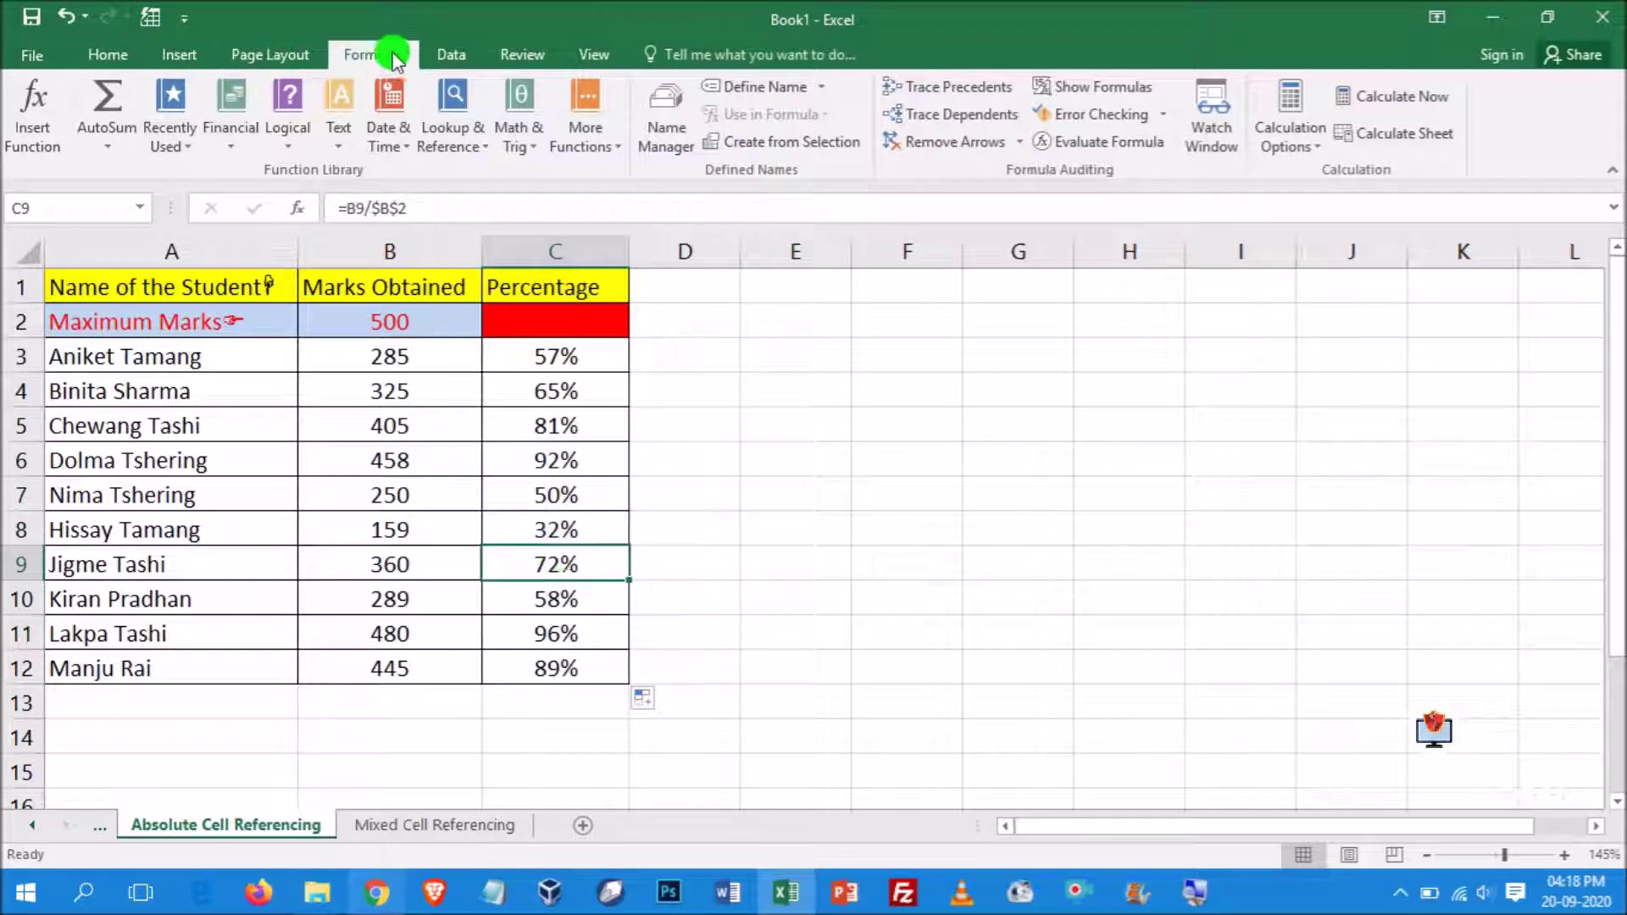
pyautogui.click(1109, 86)
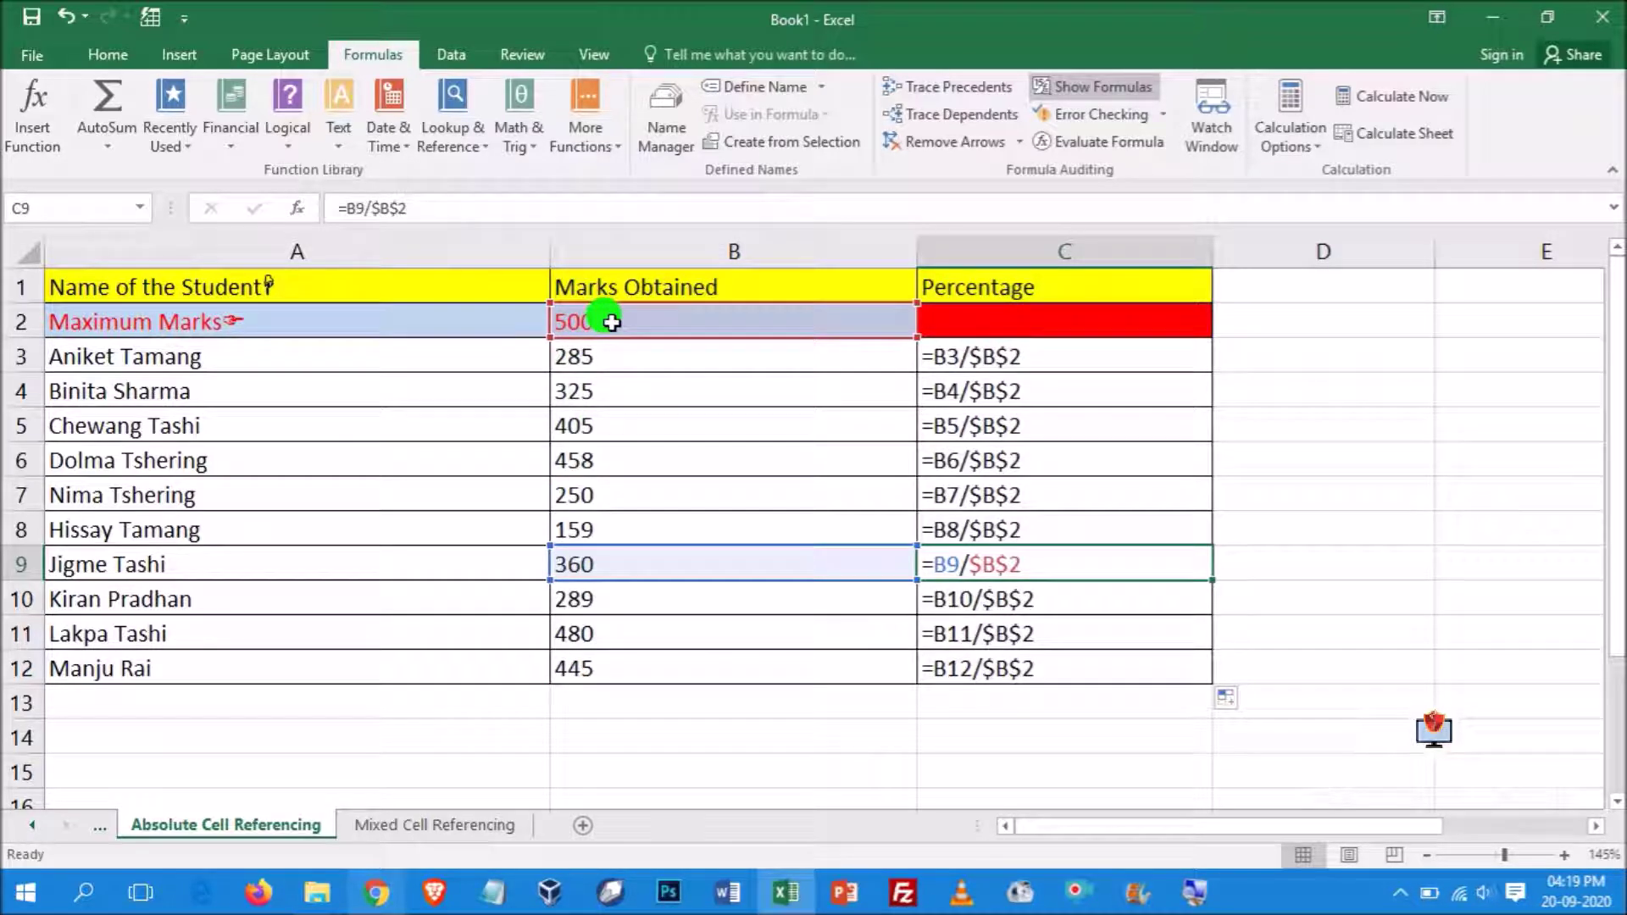
# Turn Show Formulas off so column C shows calculated percentages again
pyautogui.click(1106, 87)
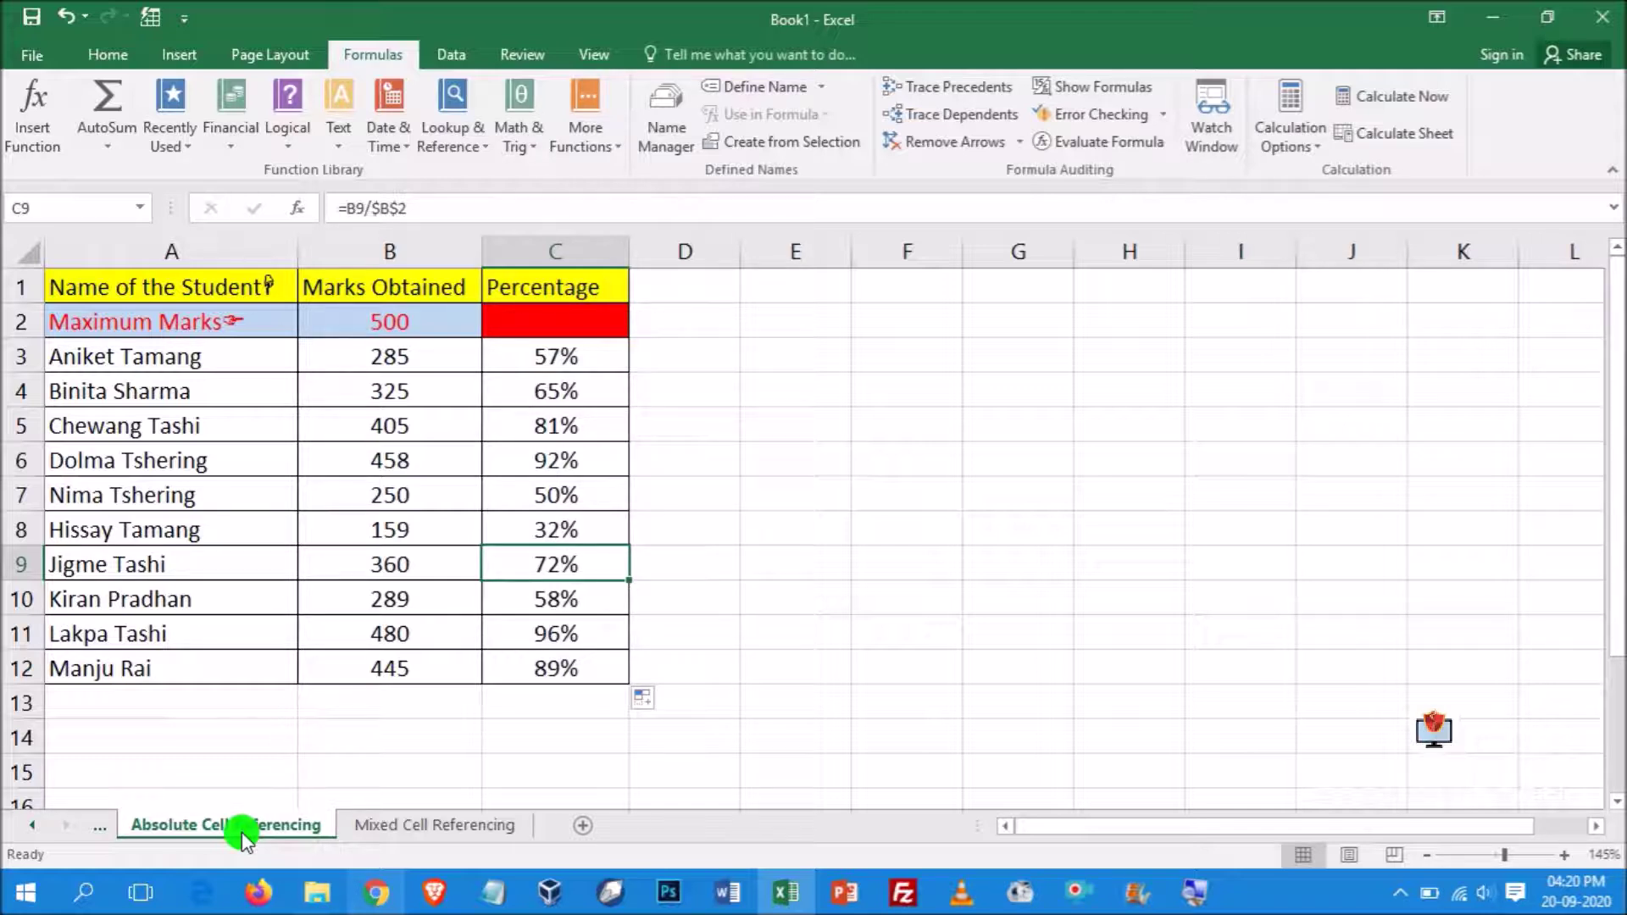
# Check C9's formula =B9/$B$2 in edit mode
pyautogui.press('F2')
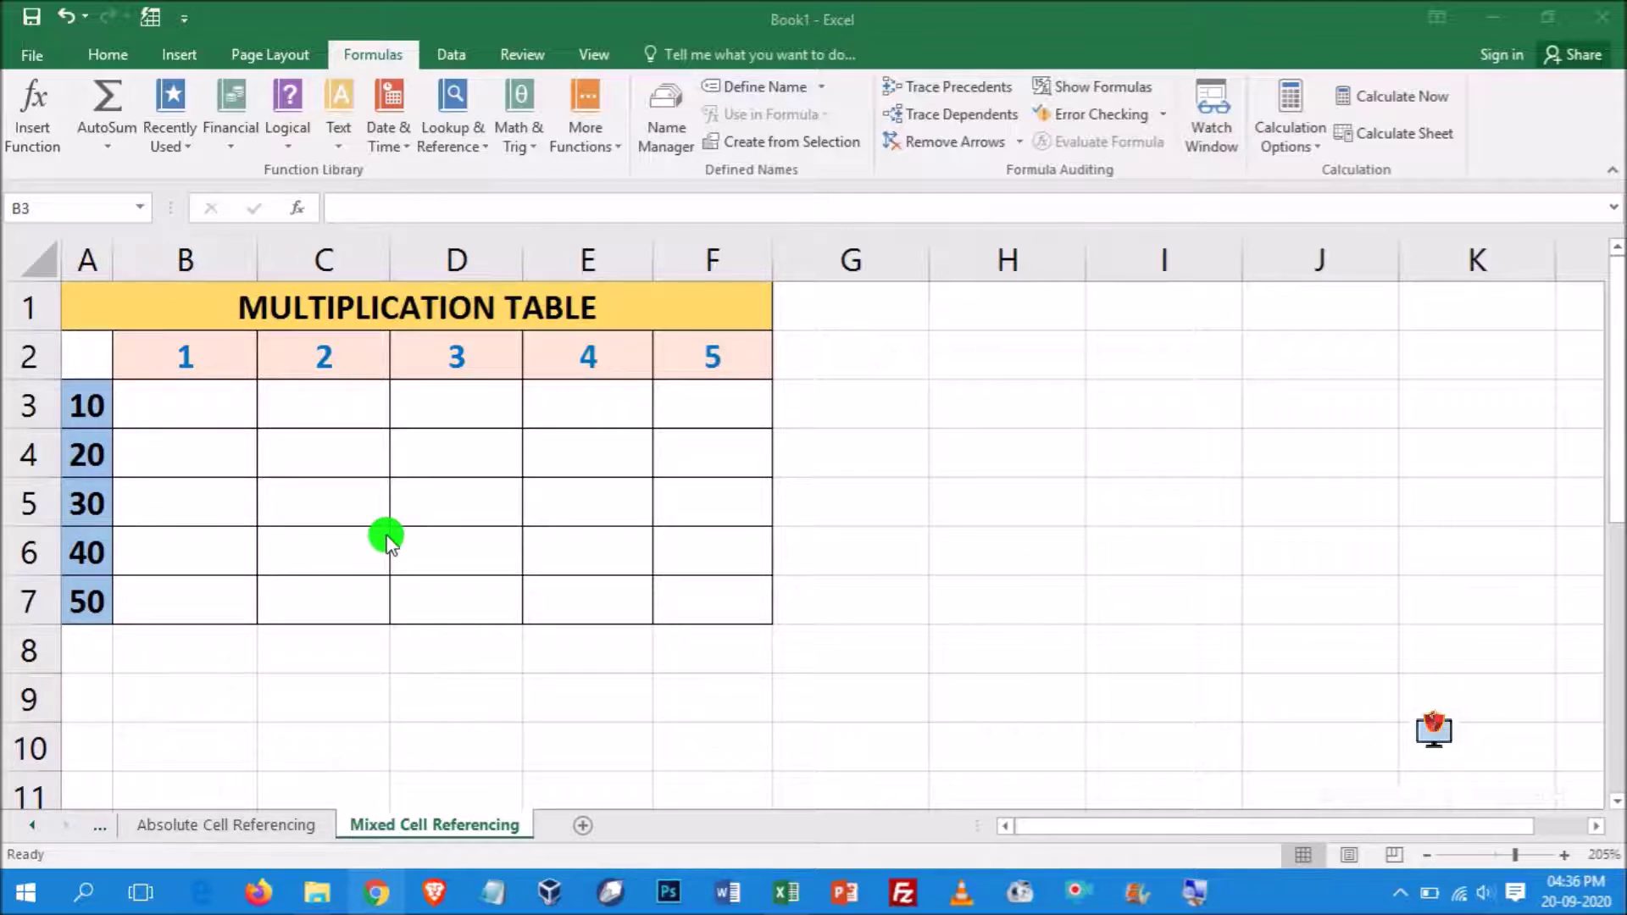
pyautogui.click(114, 54)
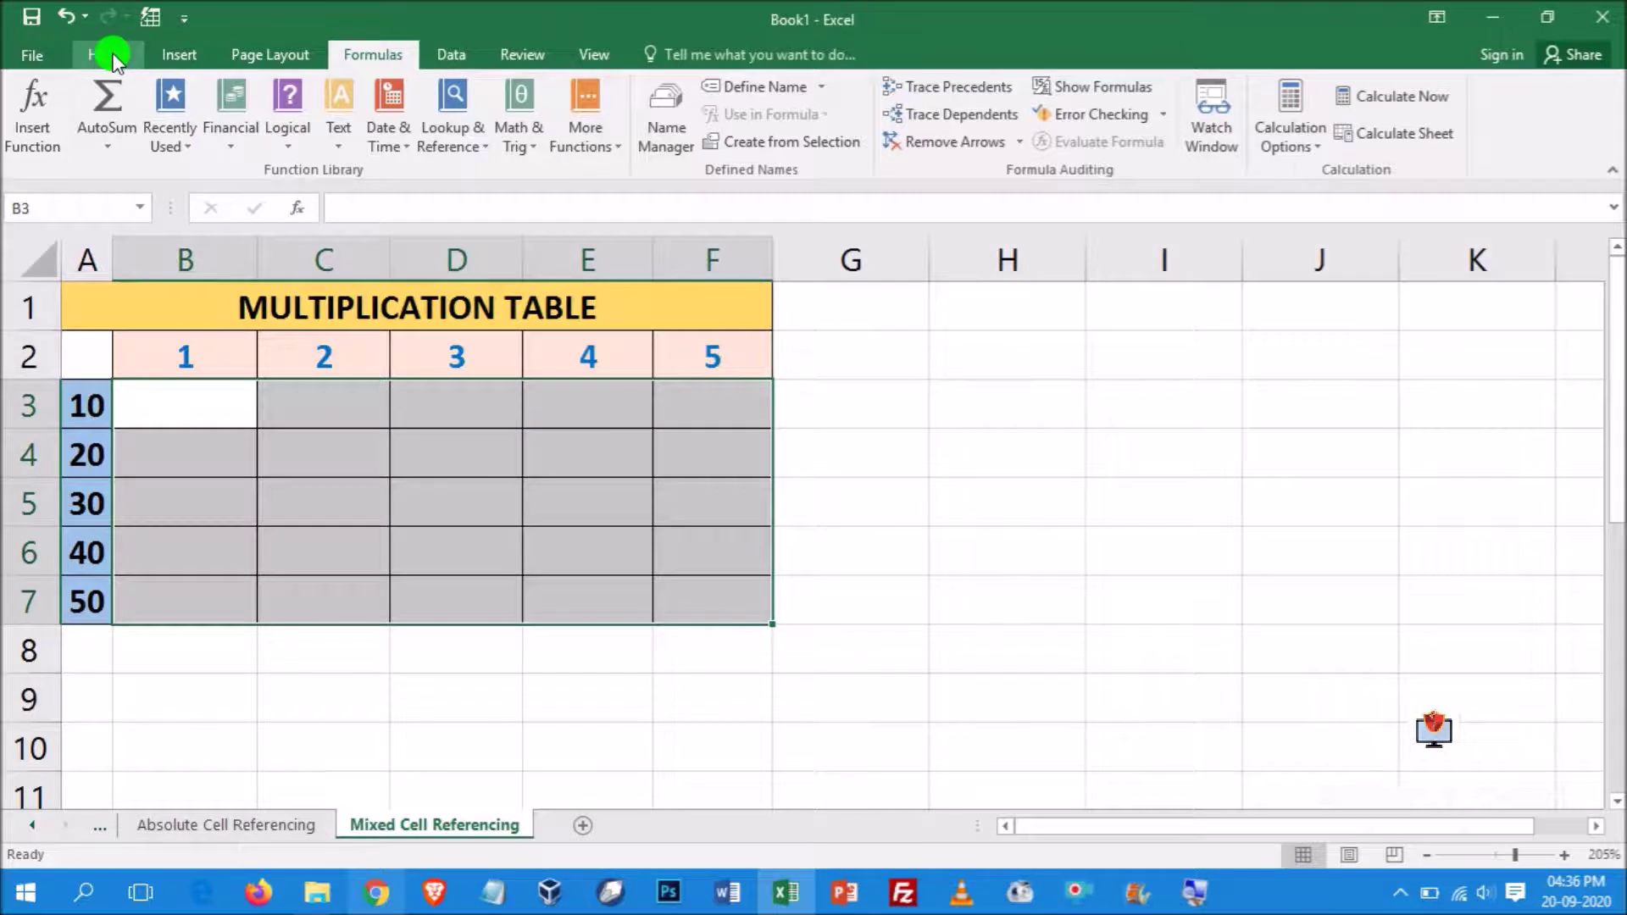
pyautogui.click(114, 55)
pyautogui.click(457, 682)
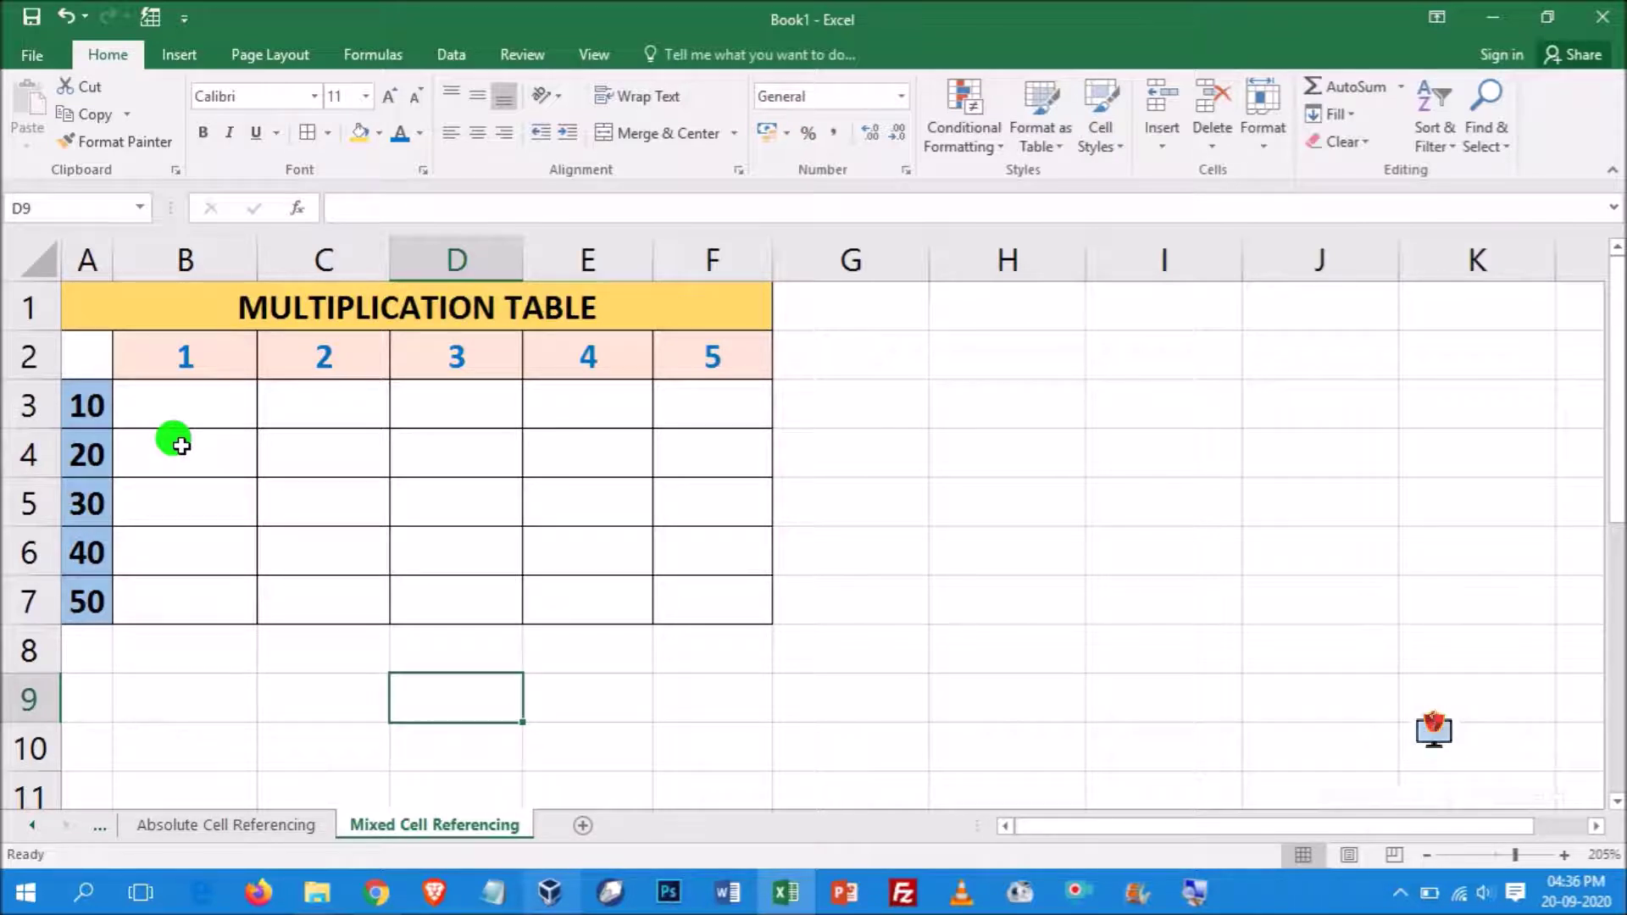
pyautogui.click(192, 251)
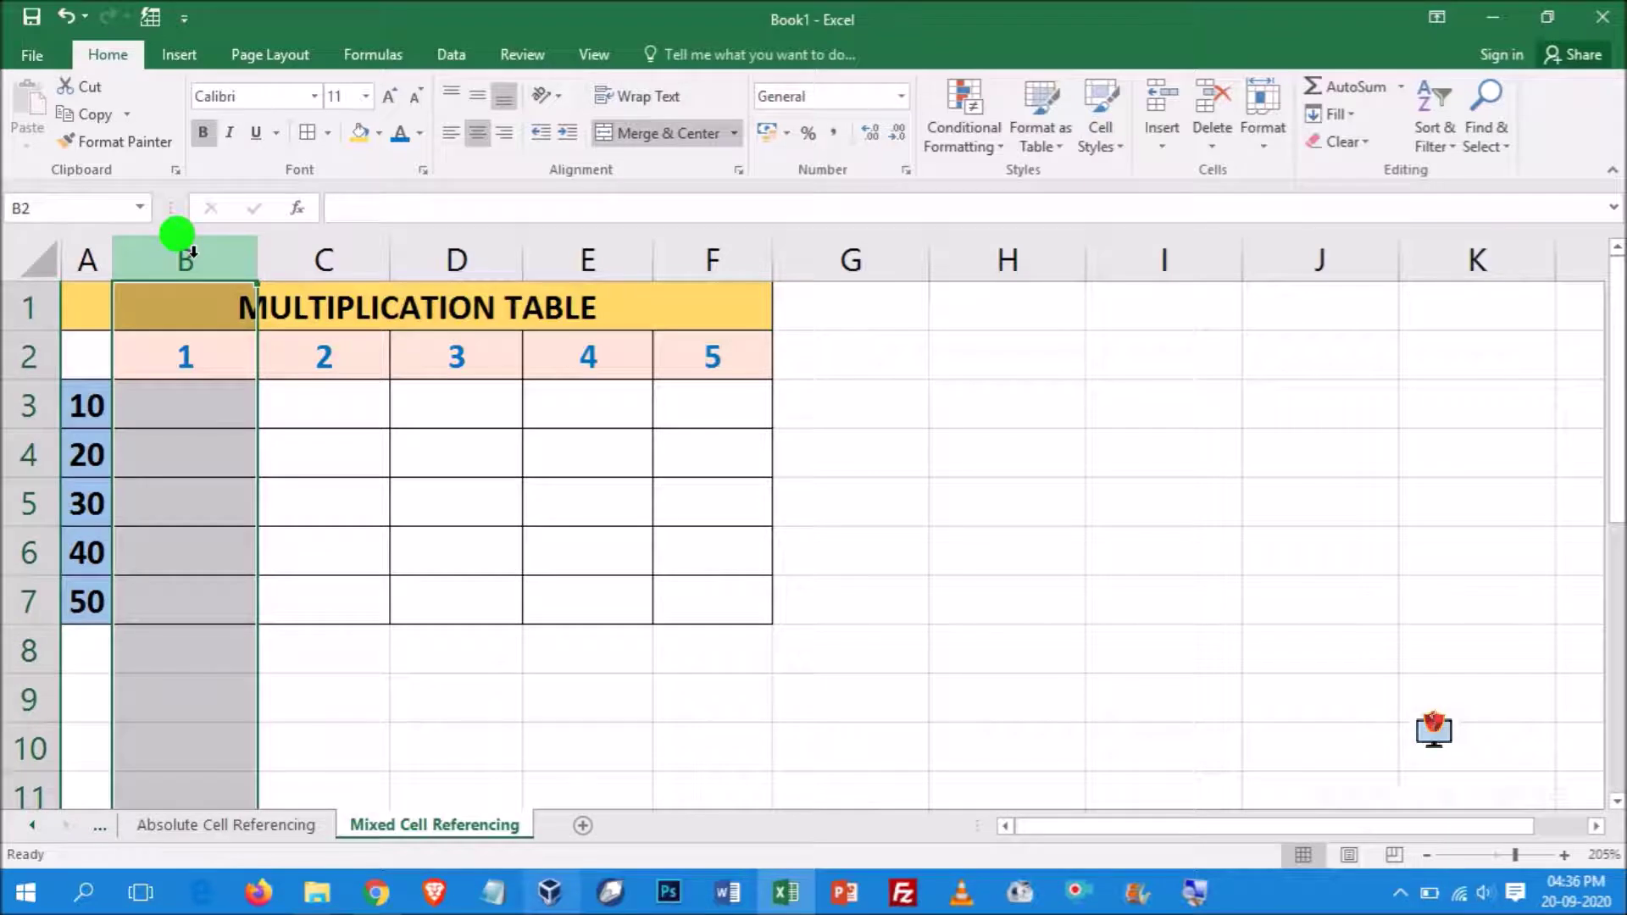
pyautogui.click(20, 395)
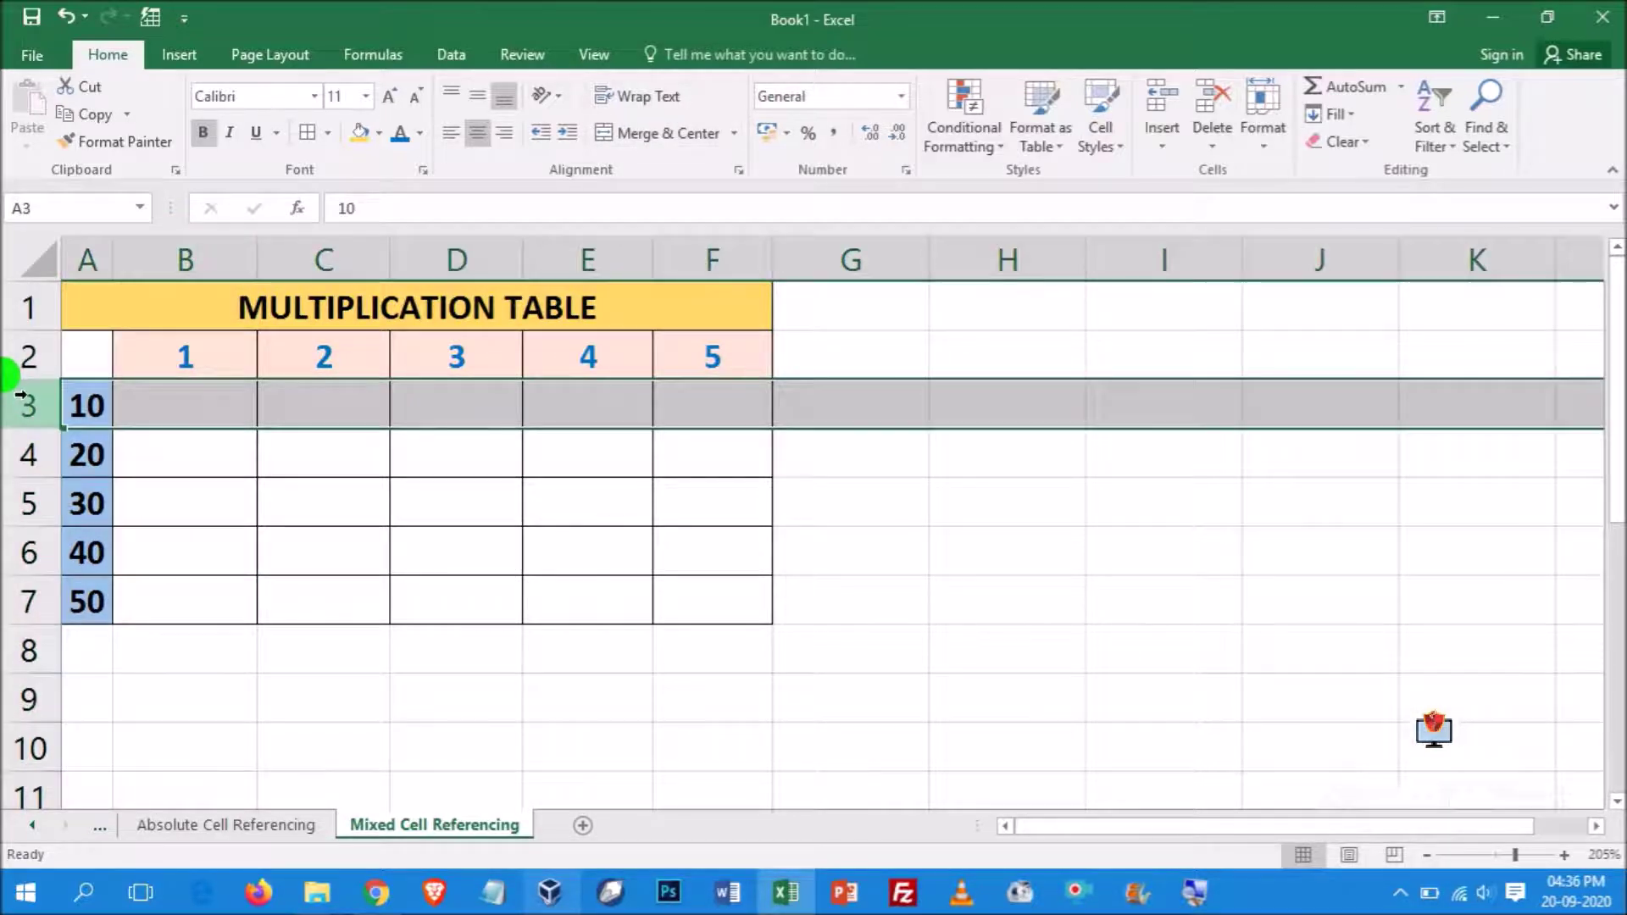
pyautogui.click(194, 248)
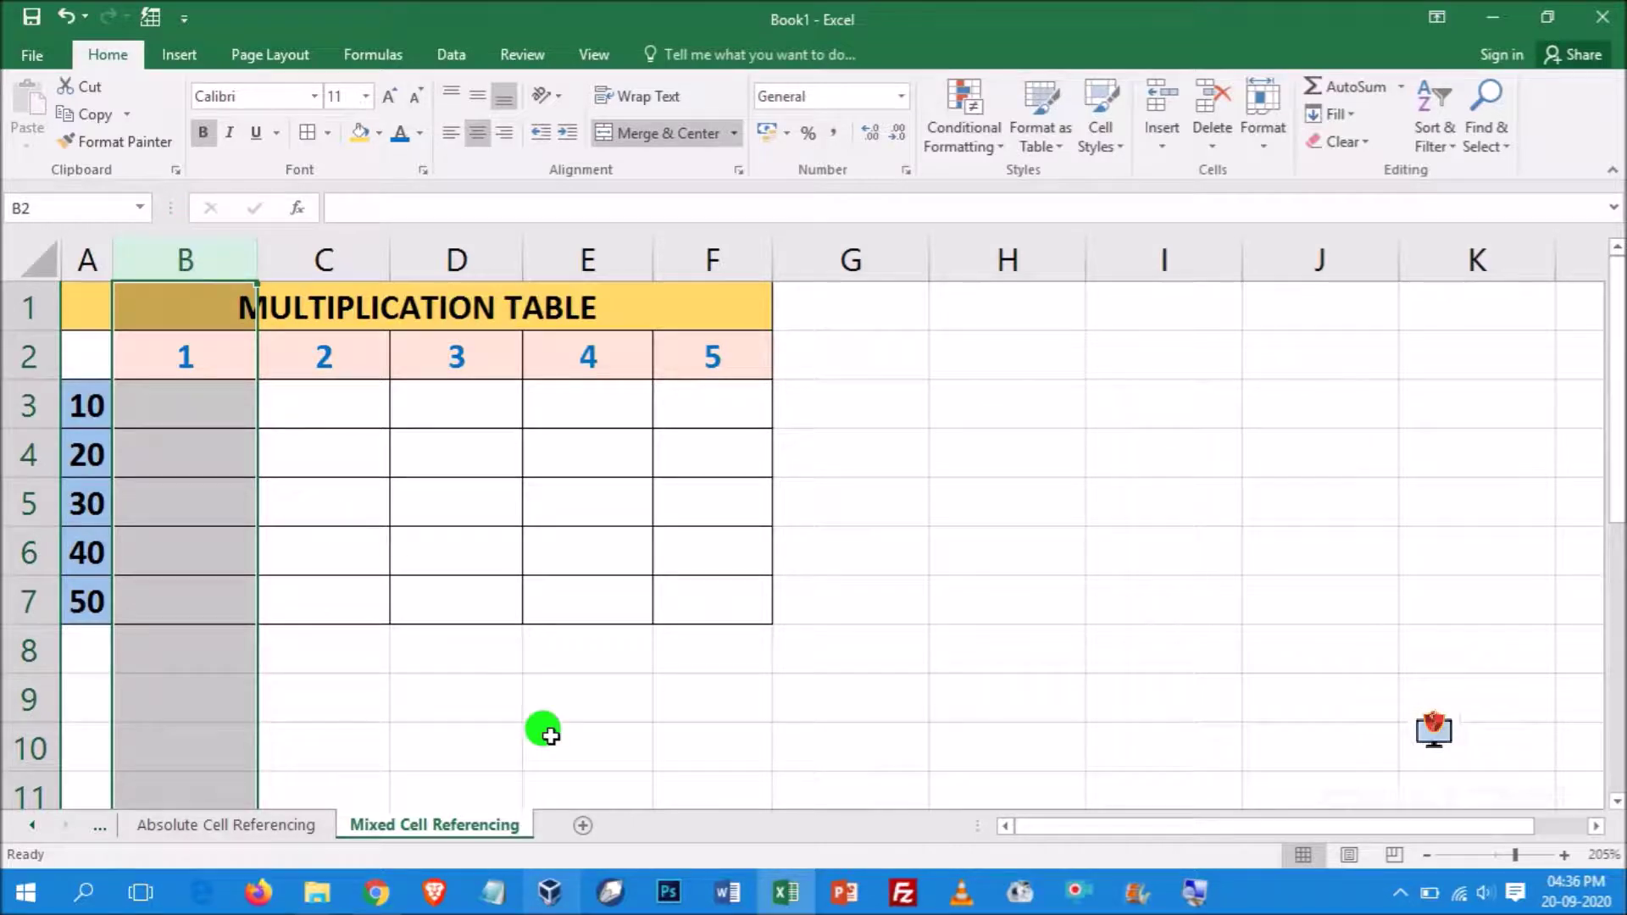
pyautogui.click(586, 700)
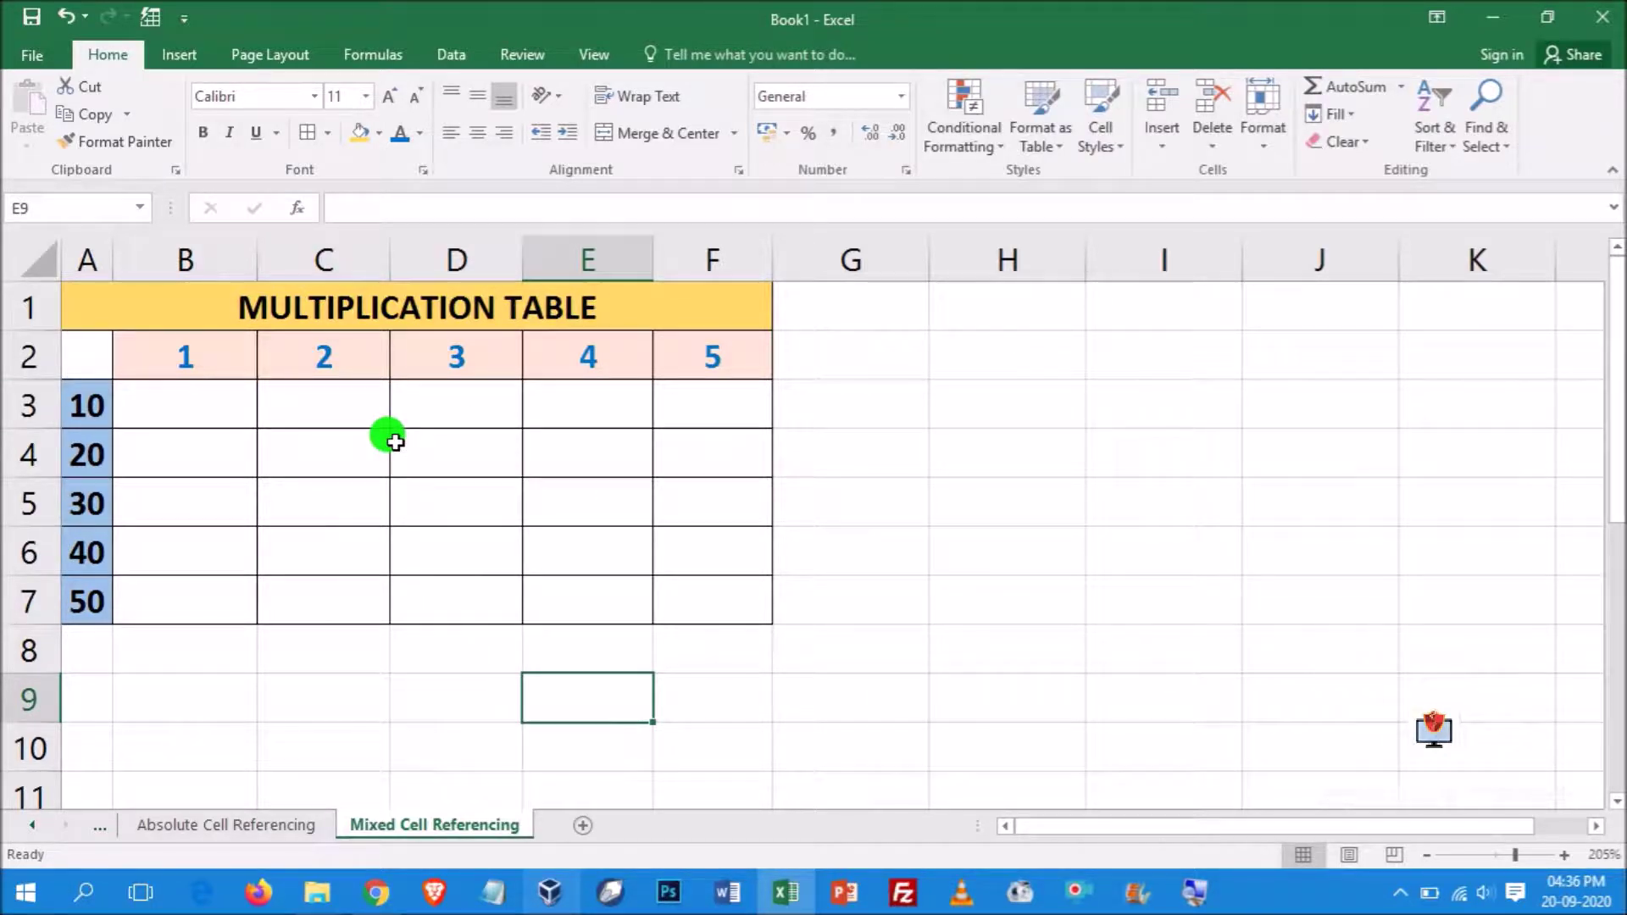
pyautogui.click(74, 405)
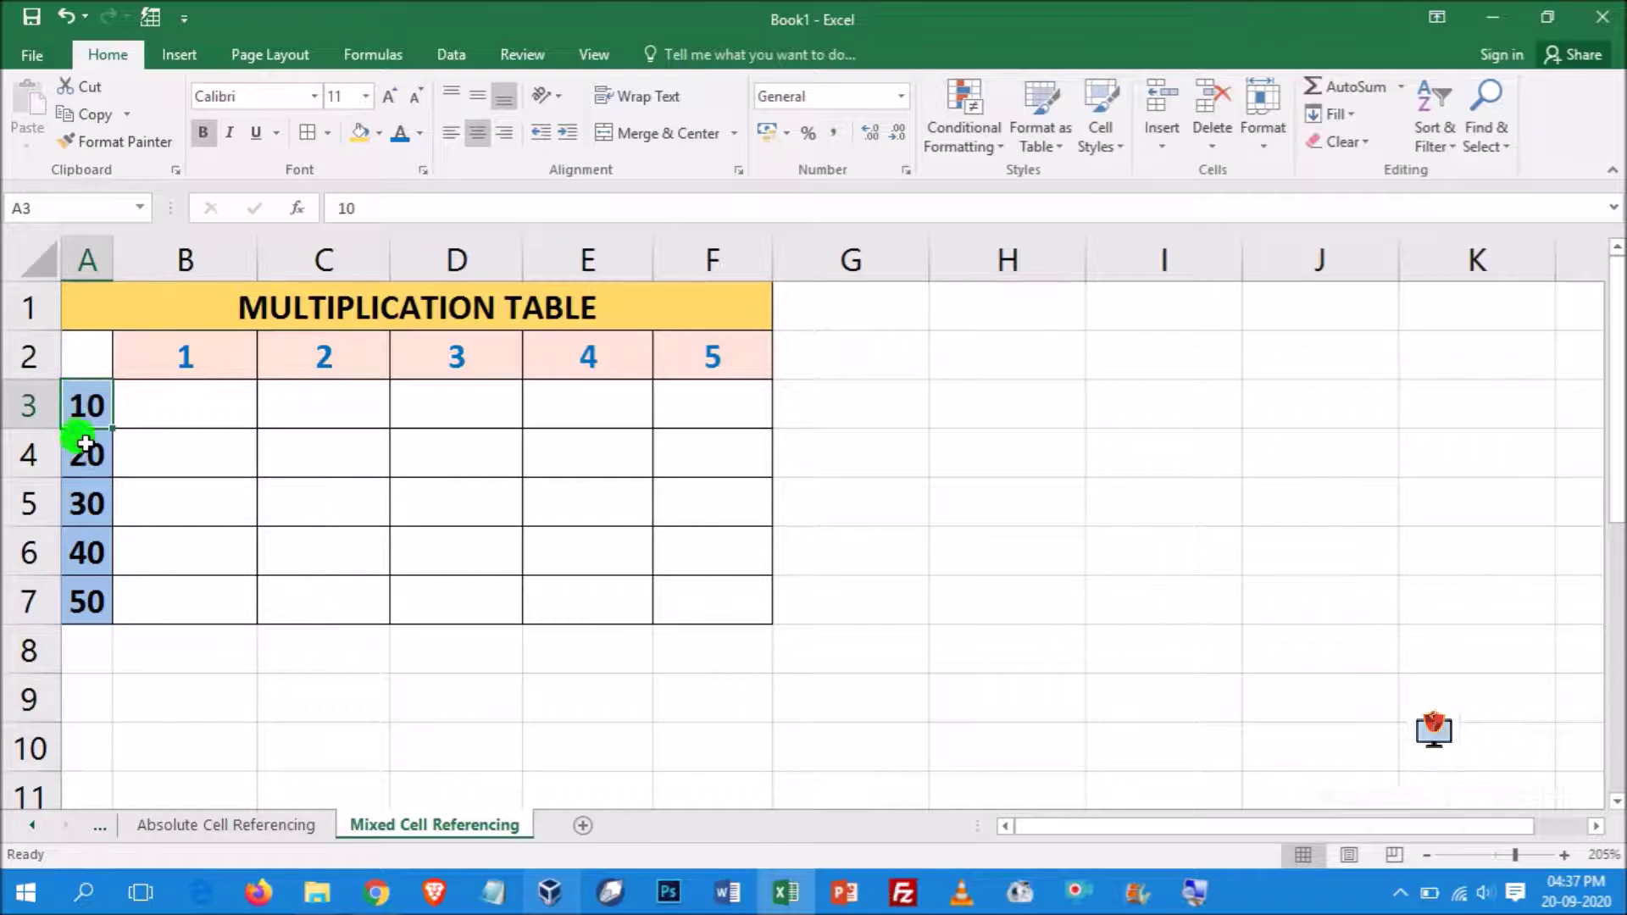
pyautogui.moveTo(166, 339); pyautogui.dragTo(751, 360)
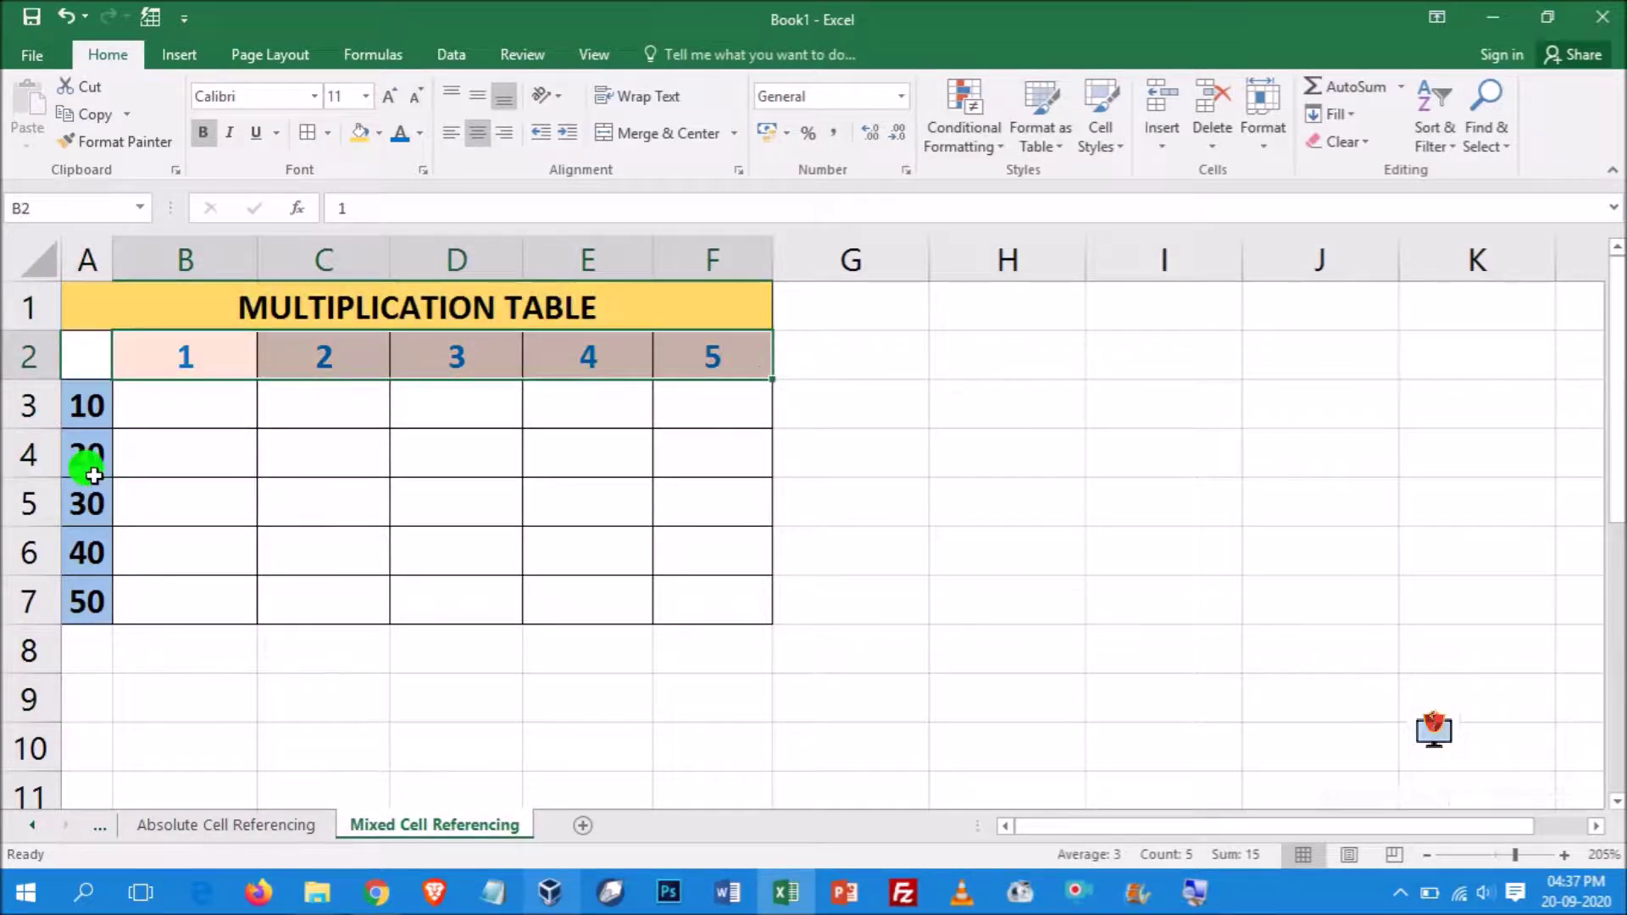
pyautogui.click(87, 402)
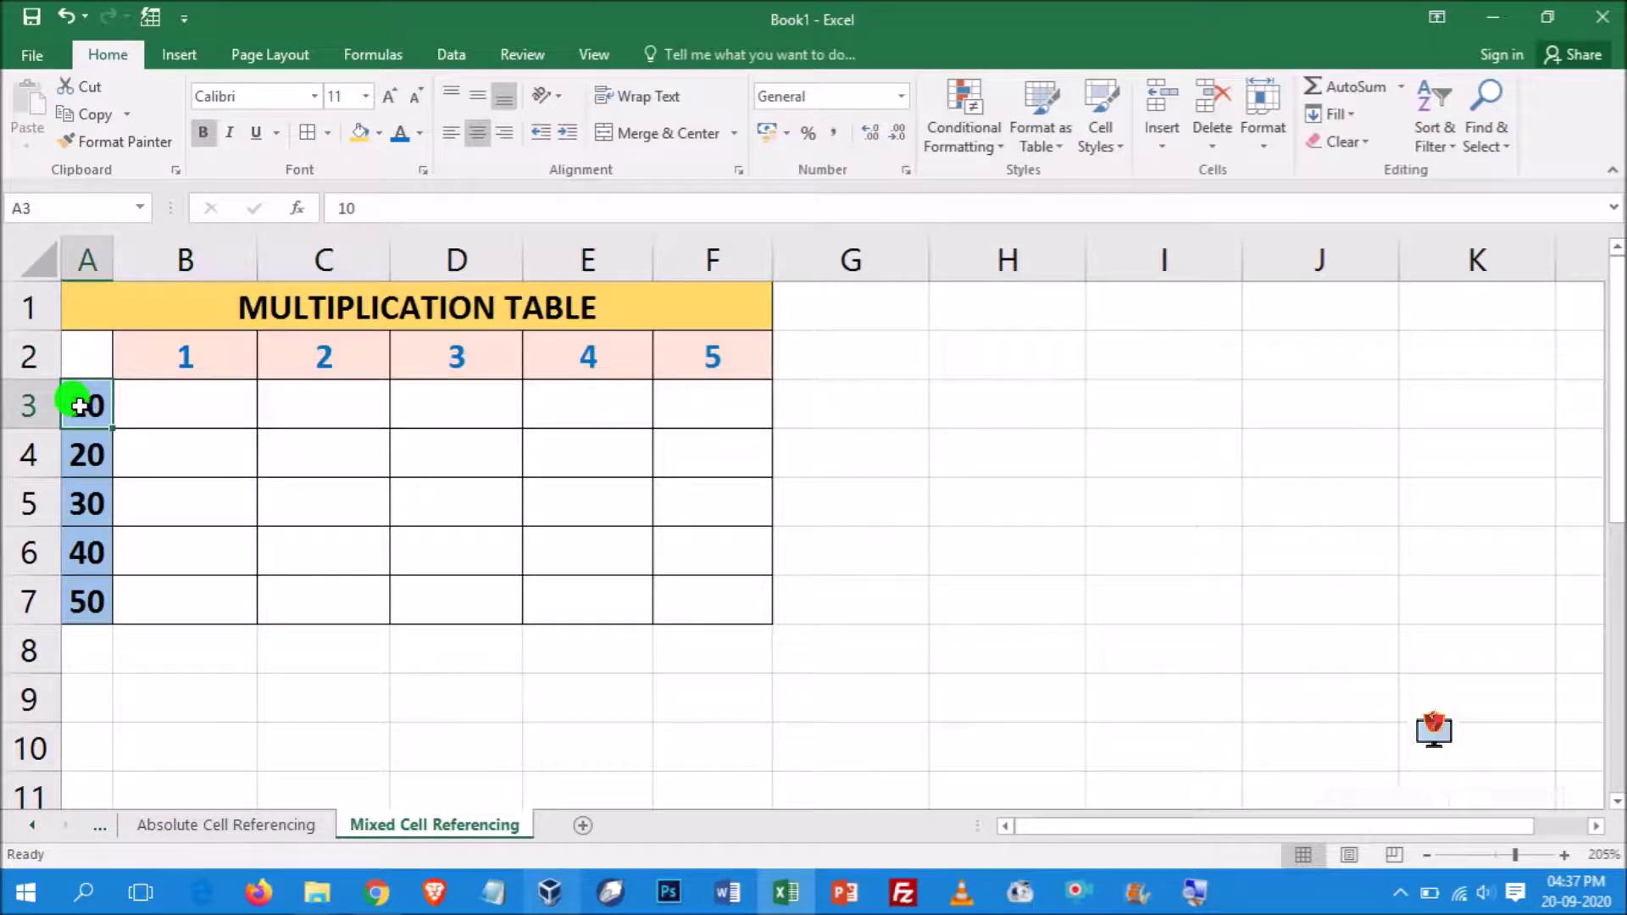
pyautogui.click(163, 402)
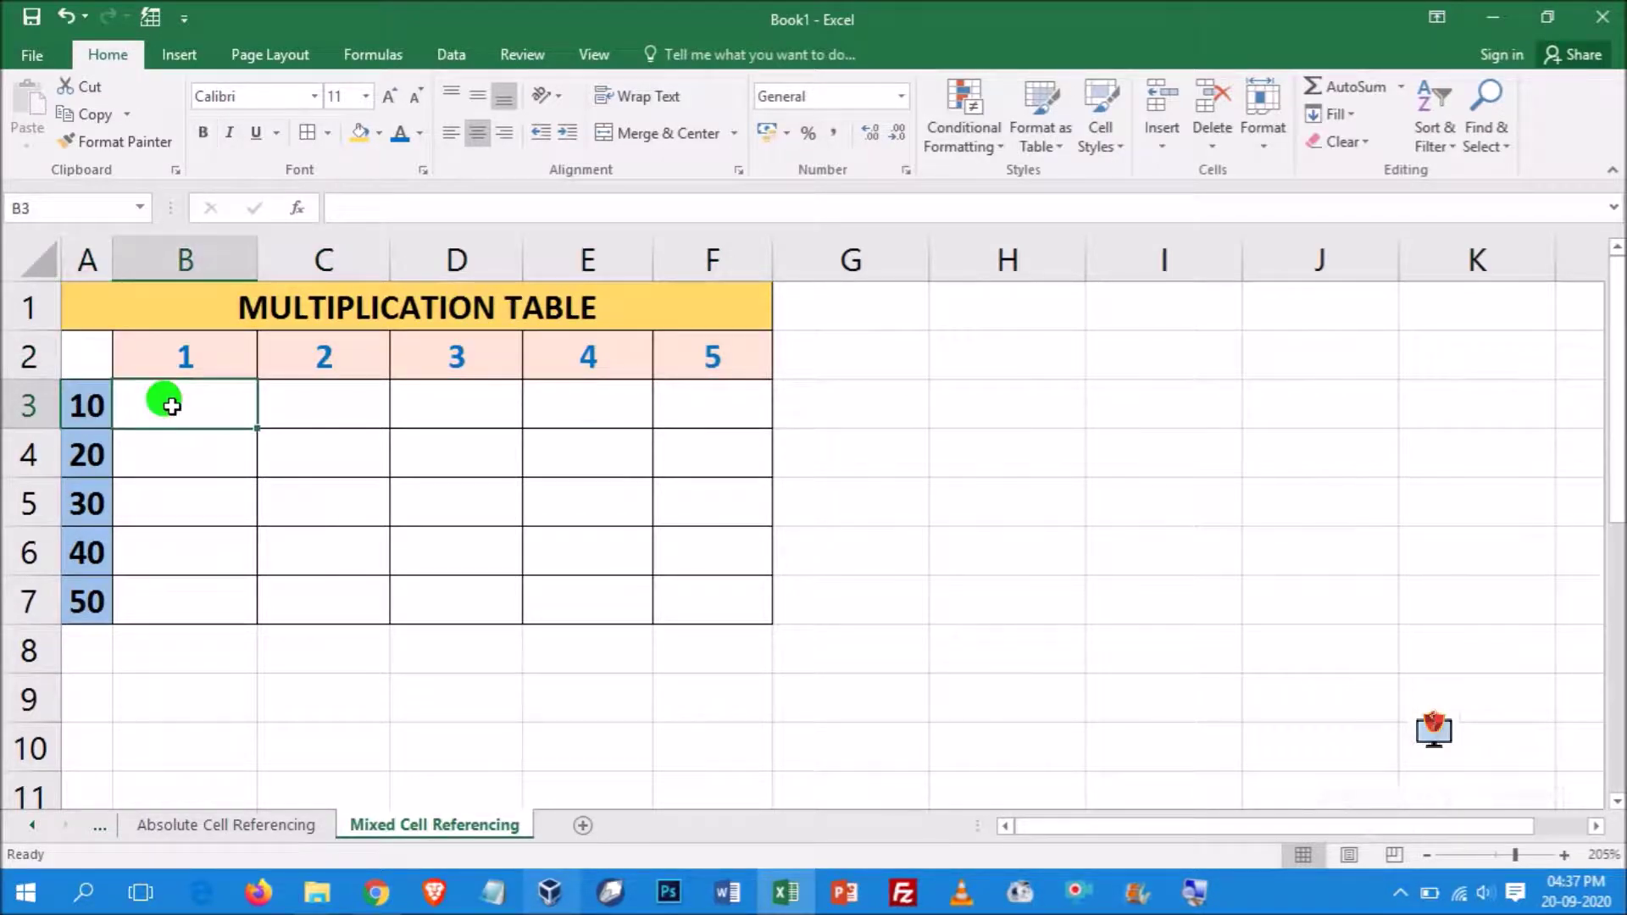
pyautogui.click(302, 396)
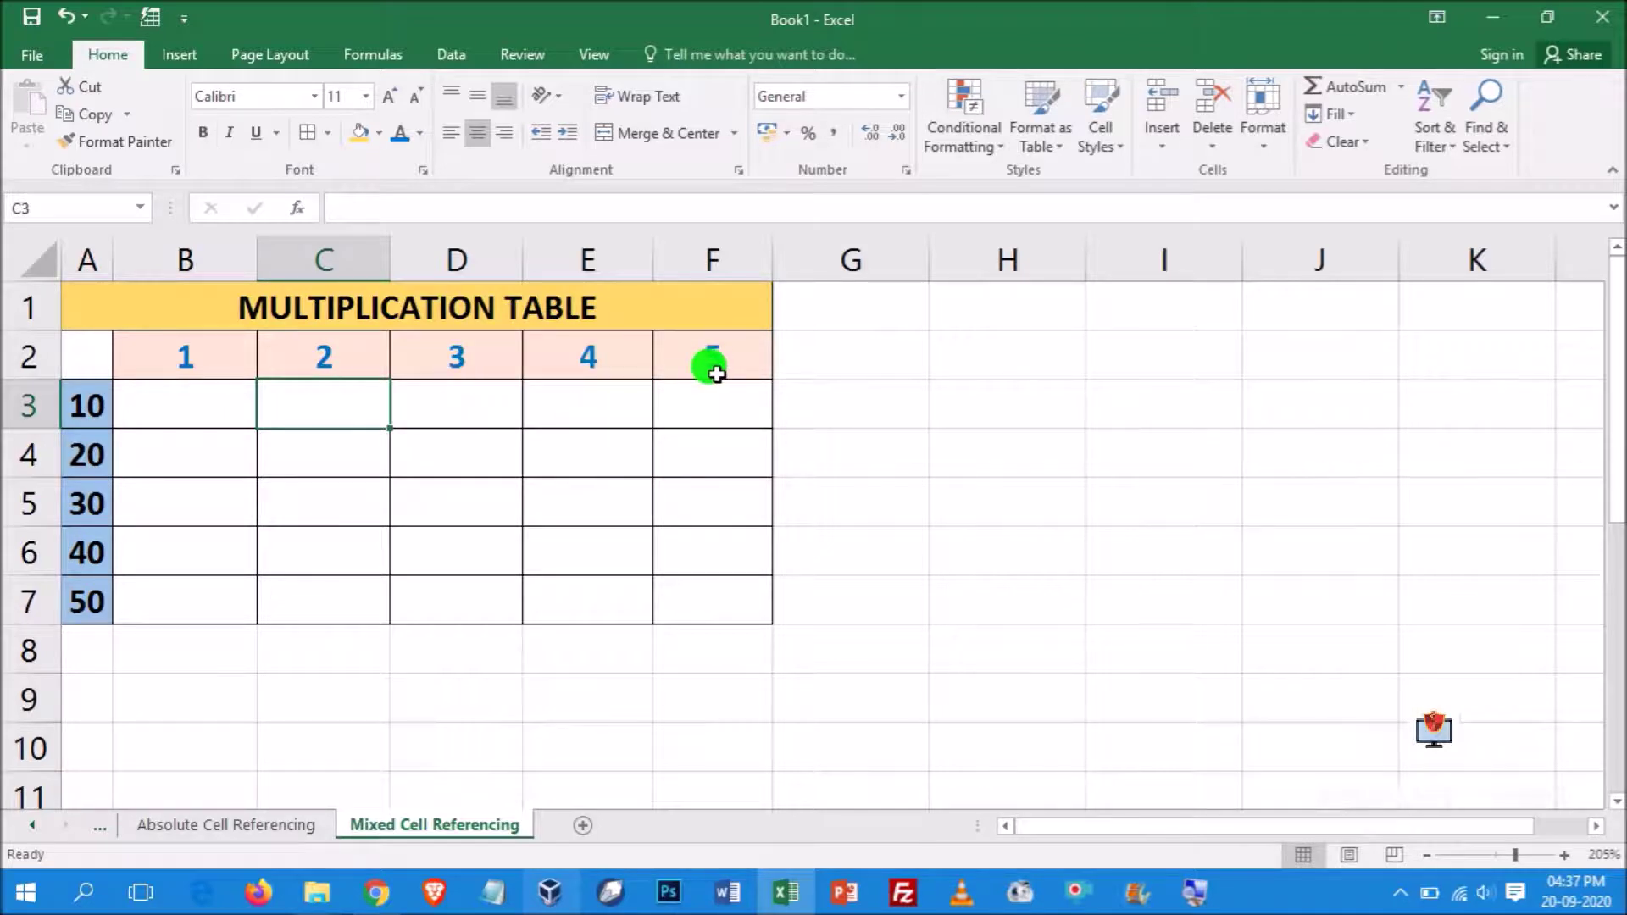
pyautogui.click(88, 602)
pyautogui.click(700, 603)
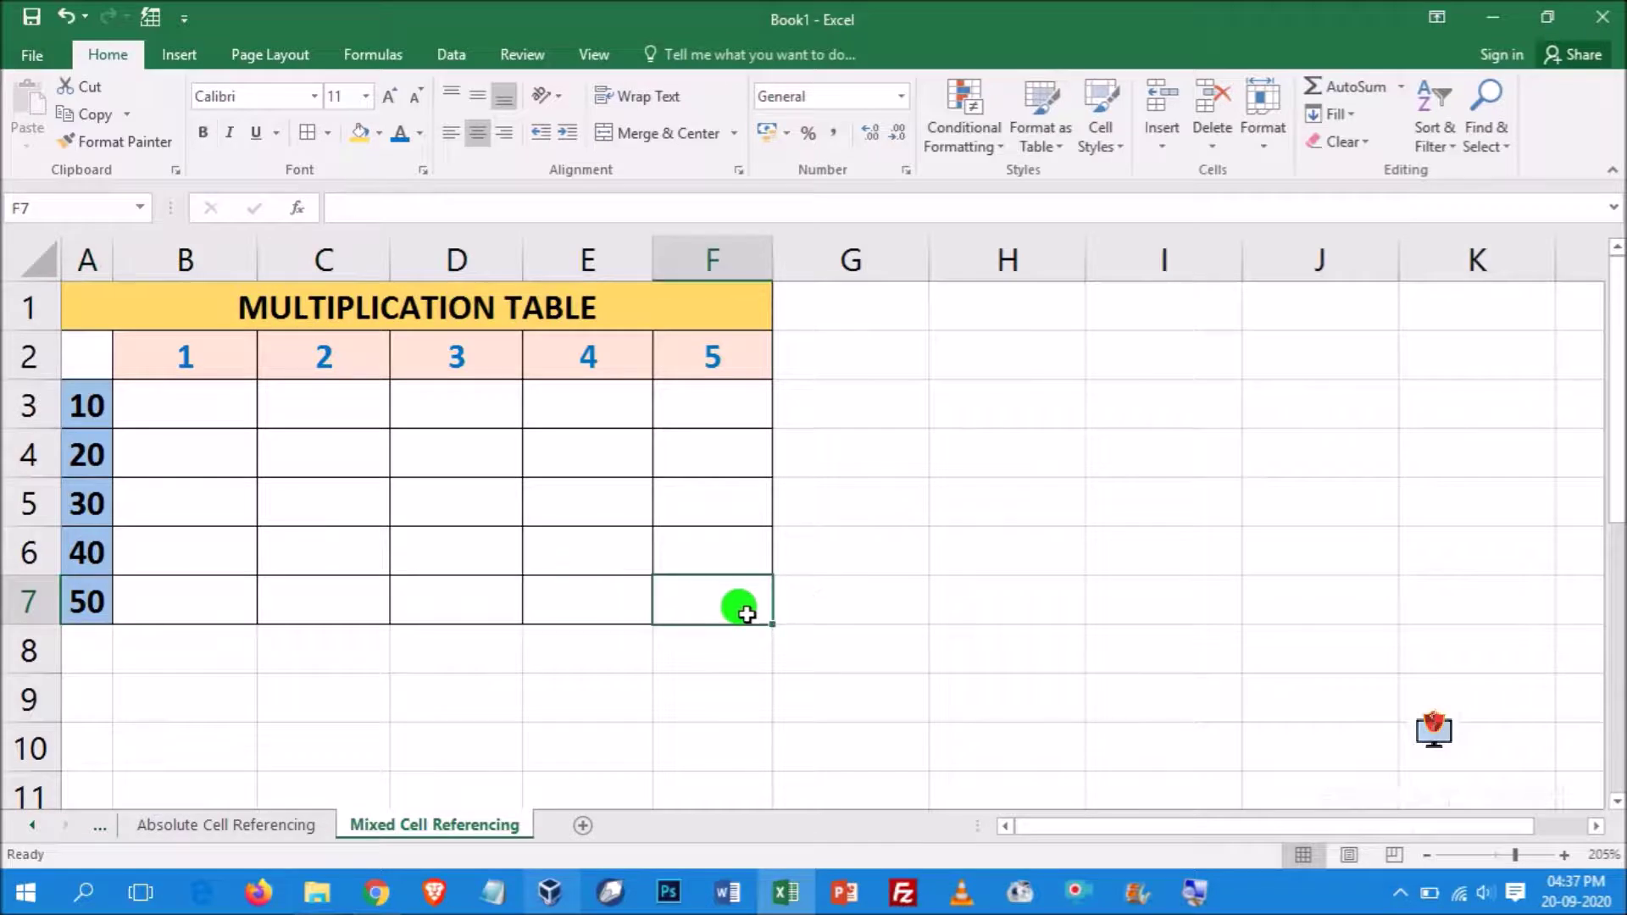
pyautogui.click(159, 396)
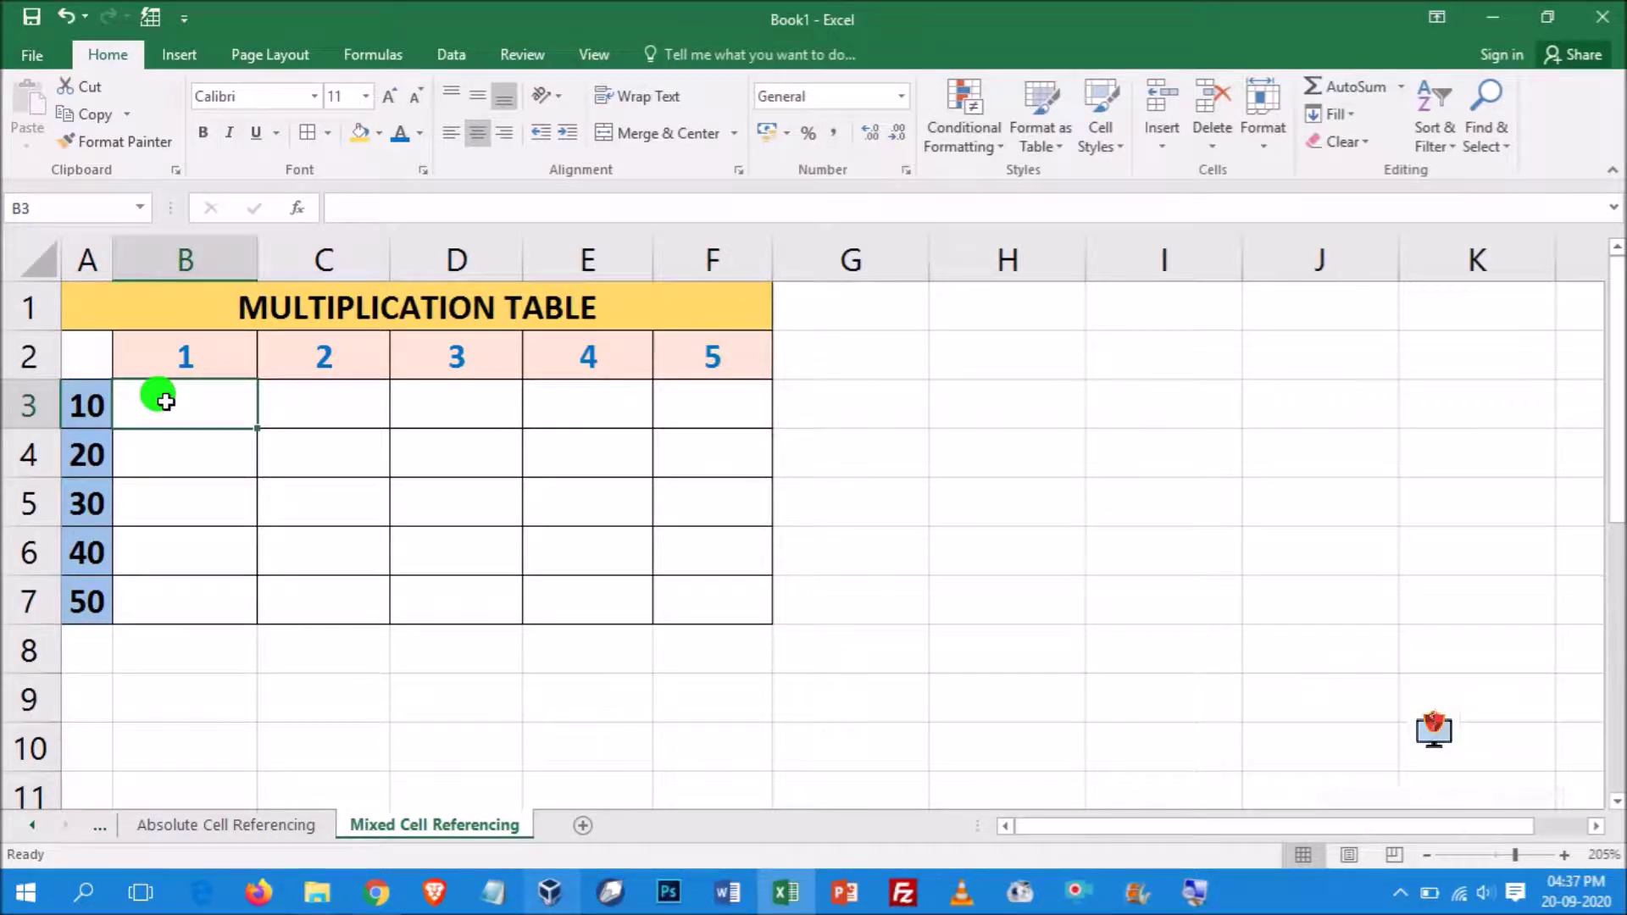
# Enter =A3*B2 in B3 to get 10, then try a fill down column B and undo it
pyautogui.write('=')
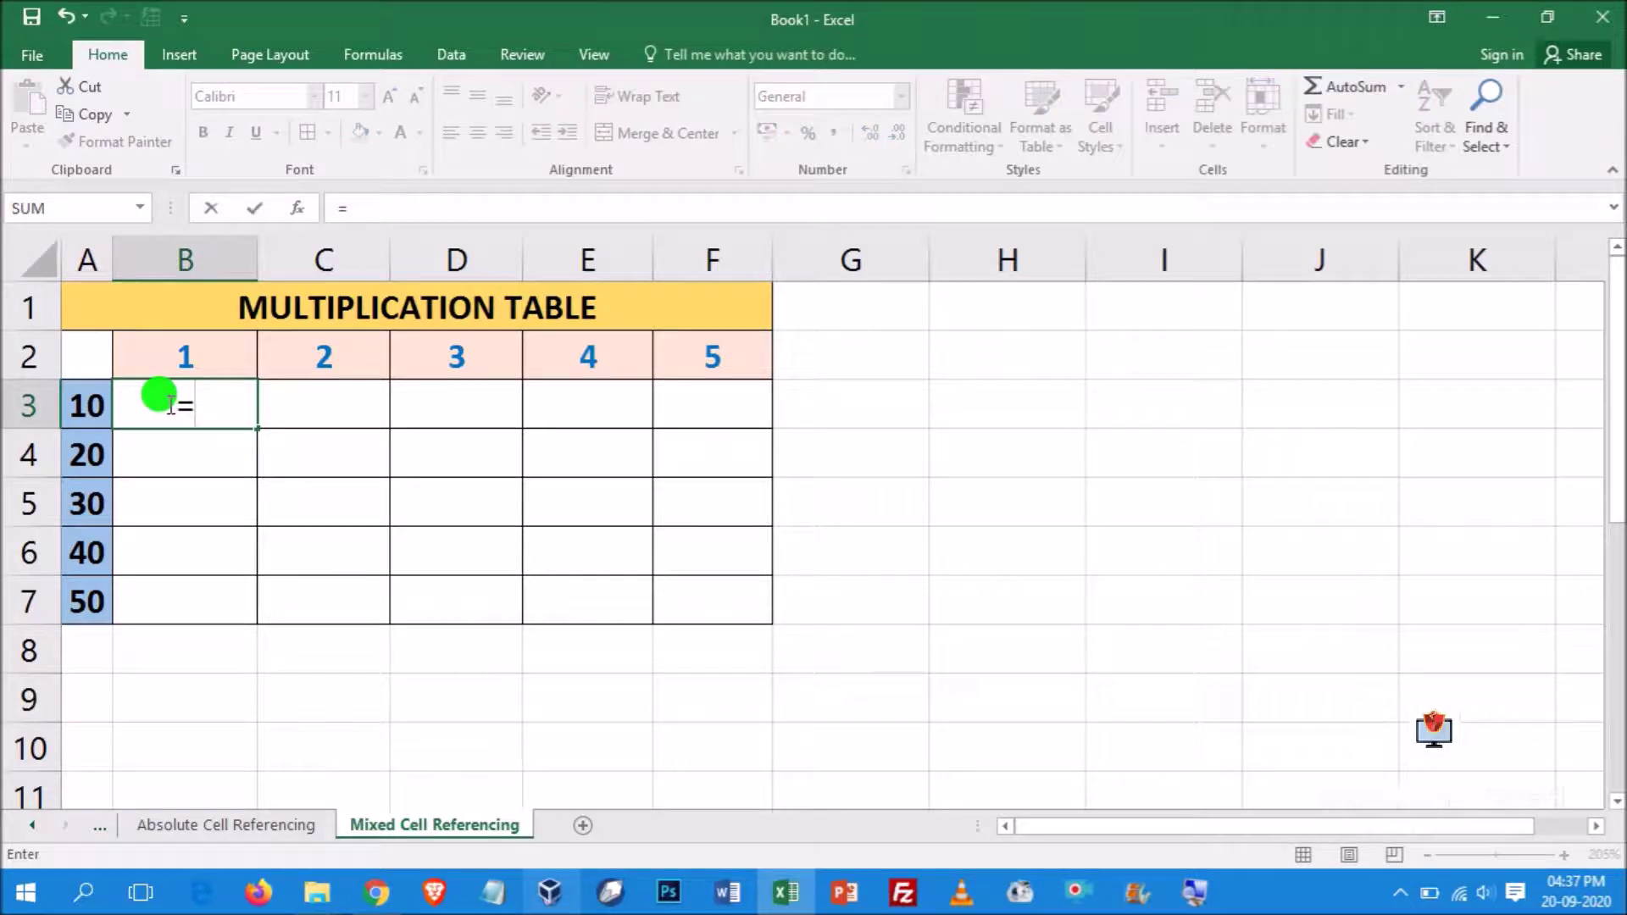
pyautogui.click(80, 402)
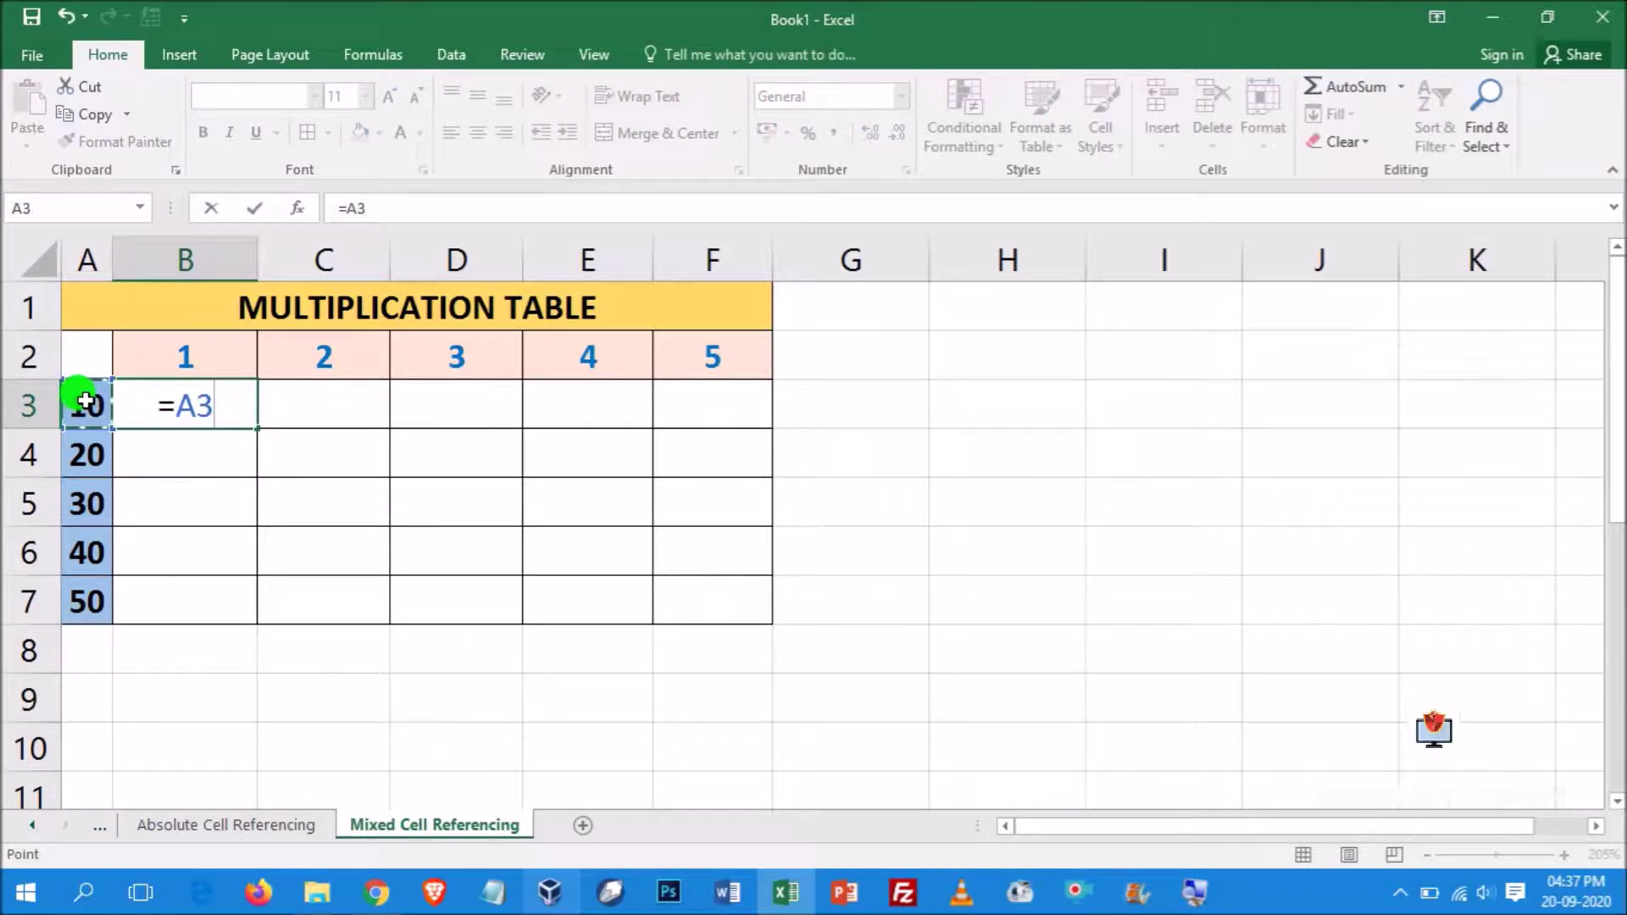
pyautogui.write('*')
pyautogui.click(169, 354)
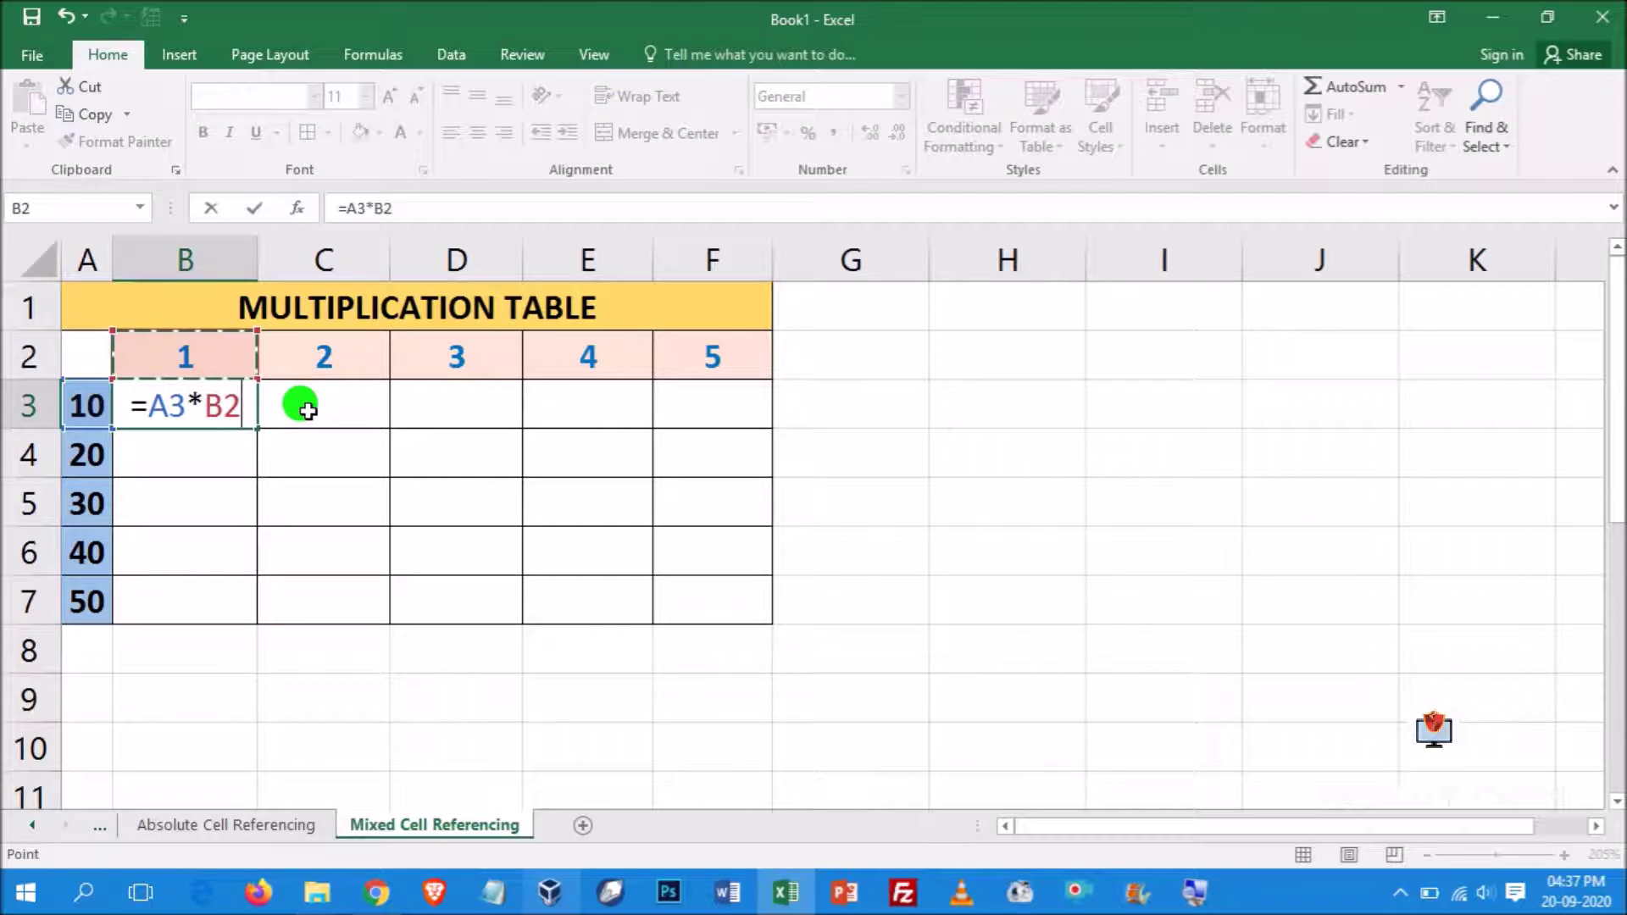
pyautogui.press('Return')
pyautogui.click(224, 398)
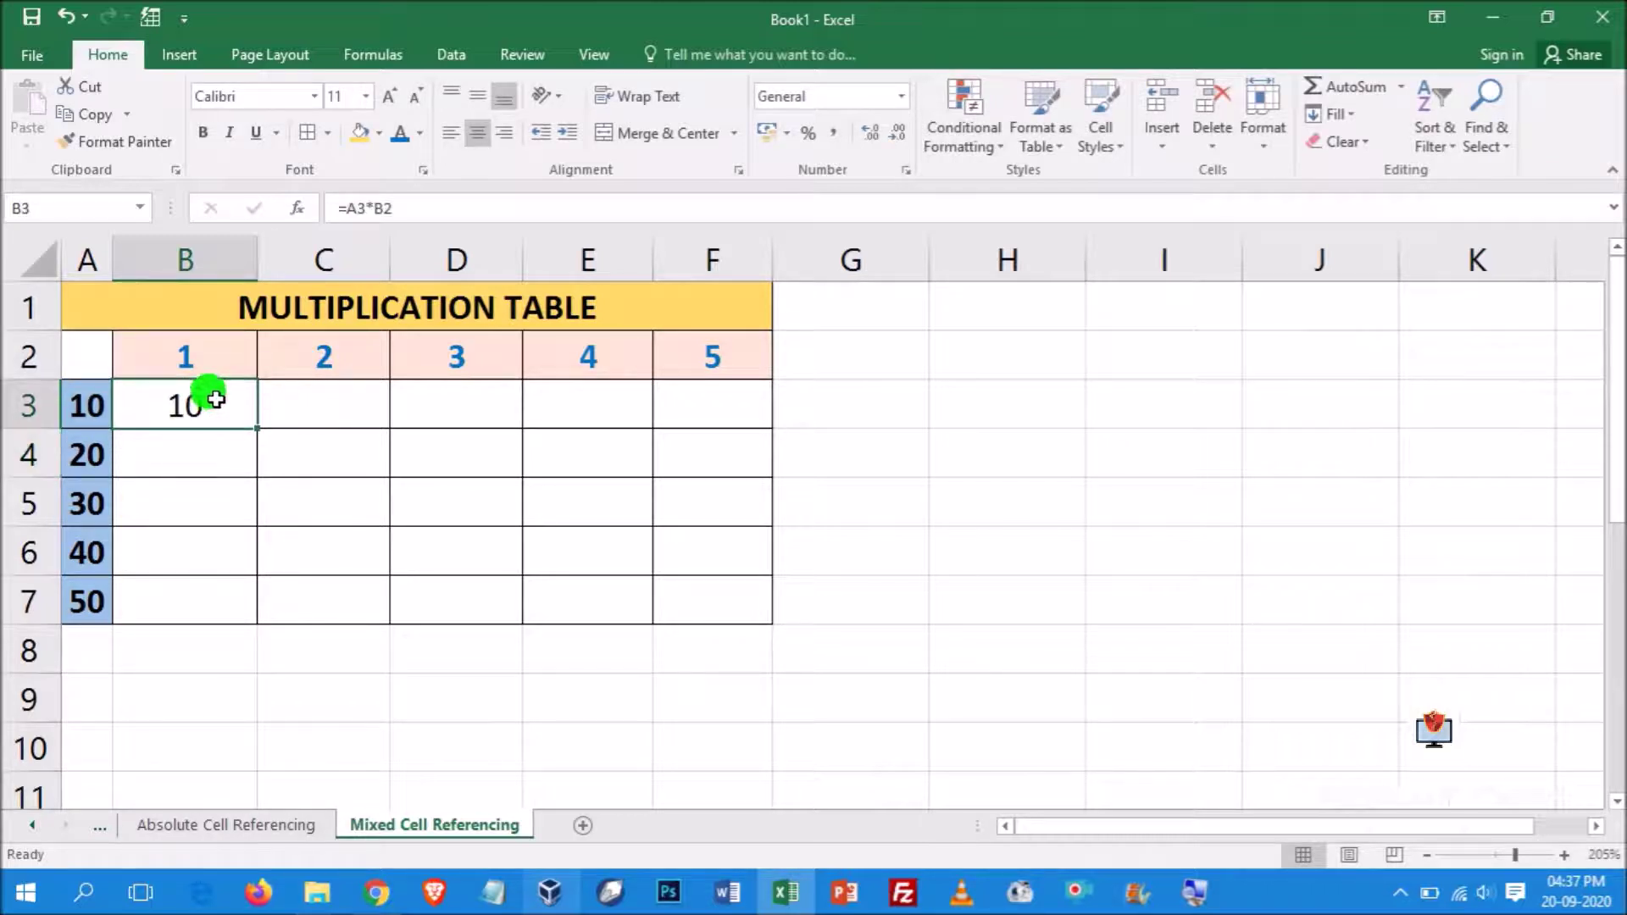
pyautogui.moveTo(255, 432); pyautogui.dragTo(245, 605)
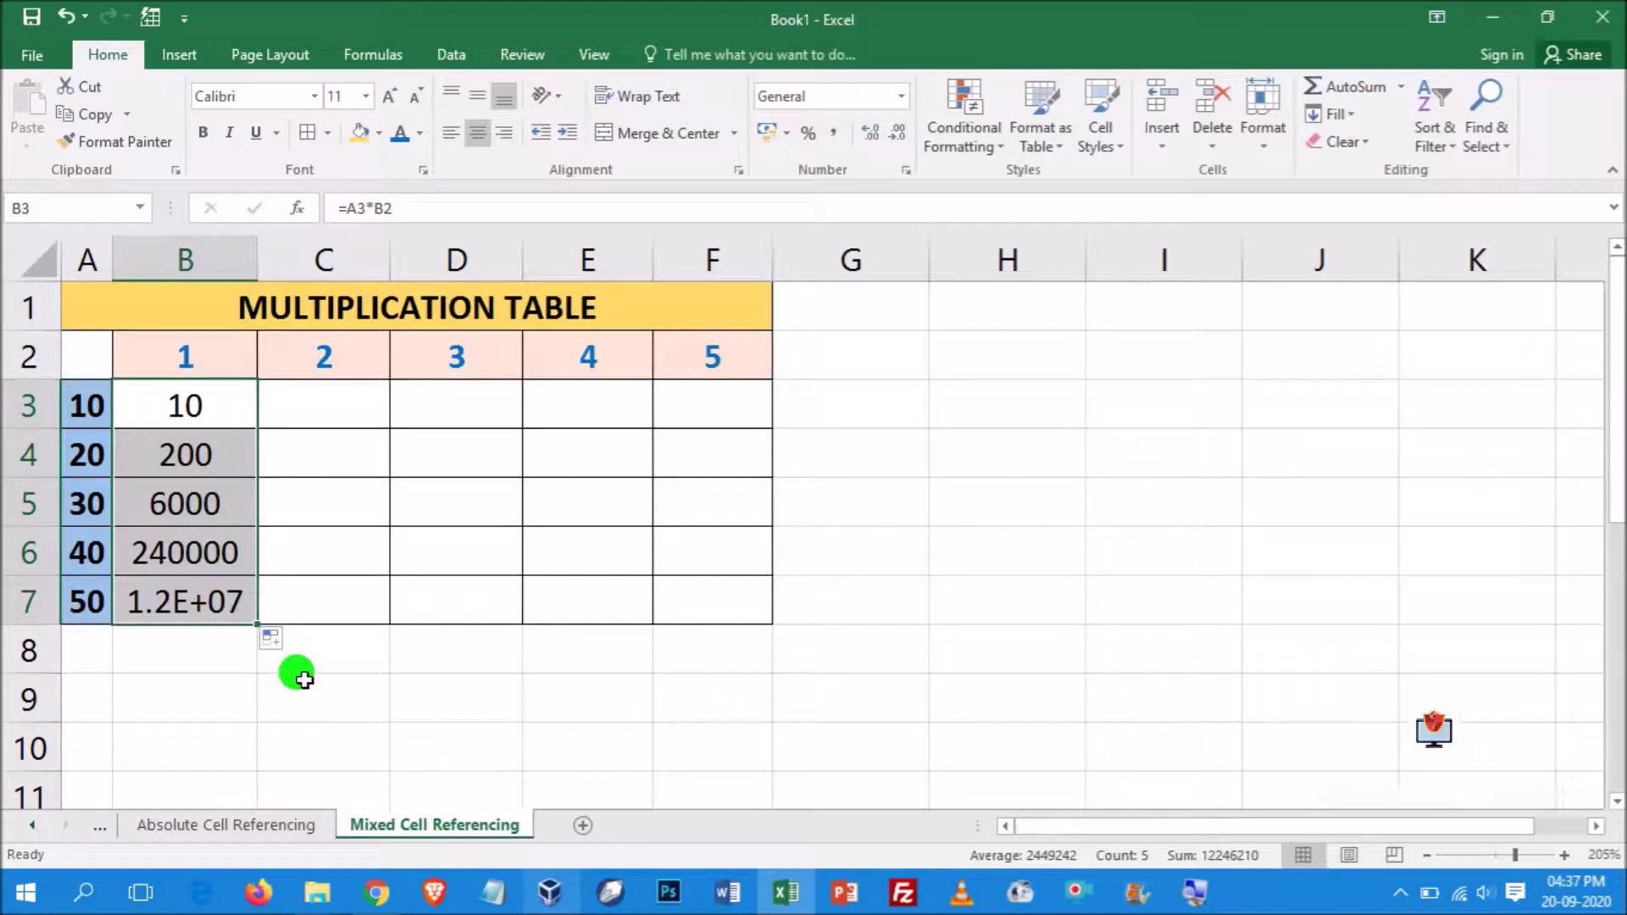
pyautogui.hotkey('ctrl', 'z')
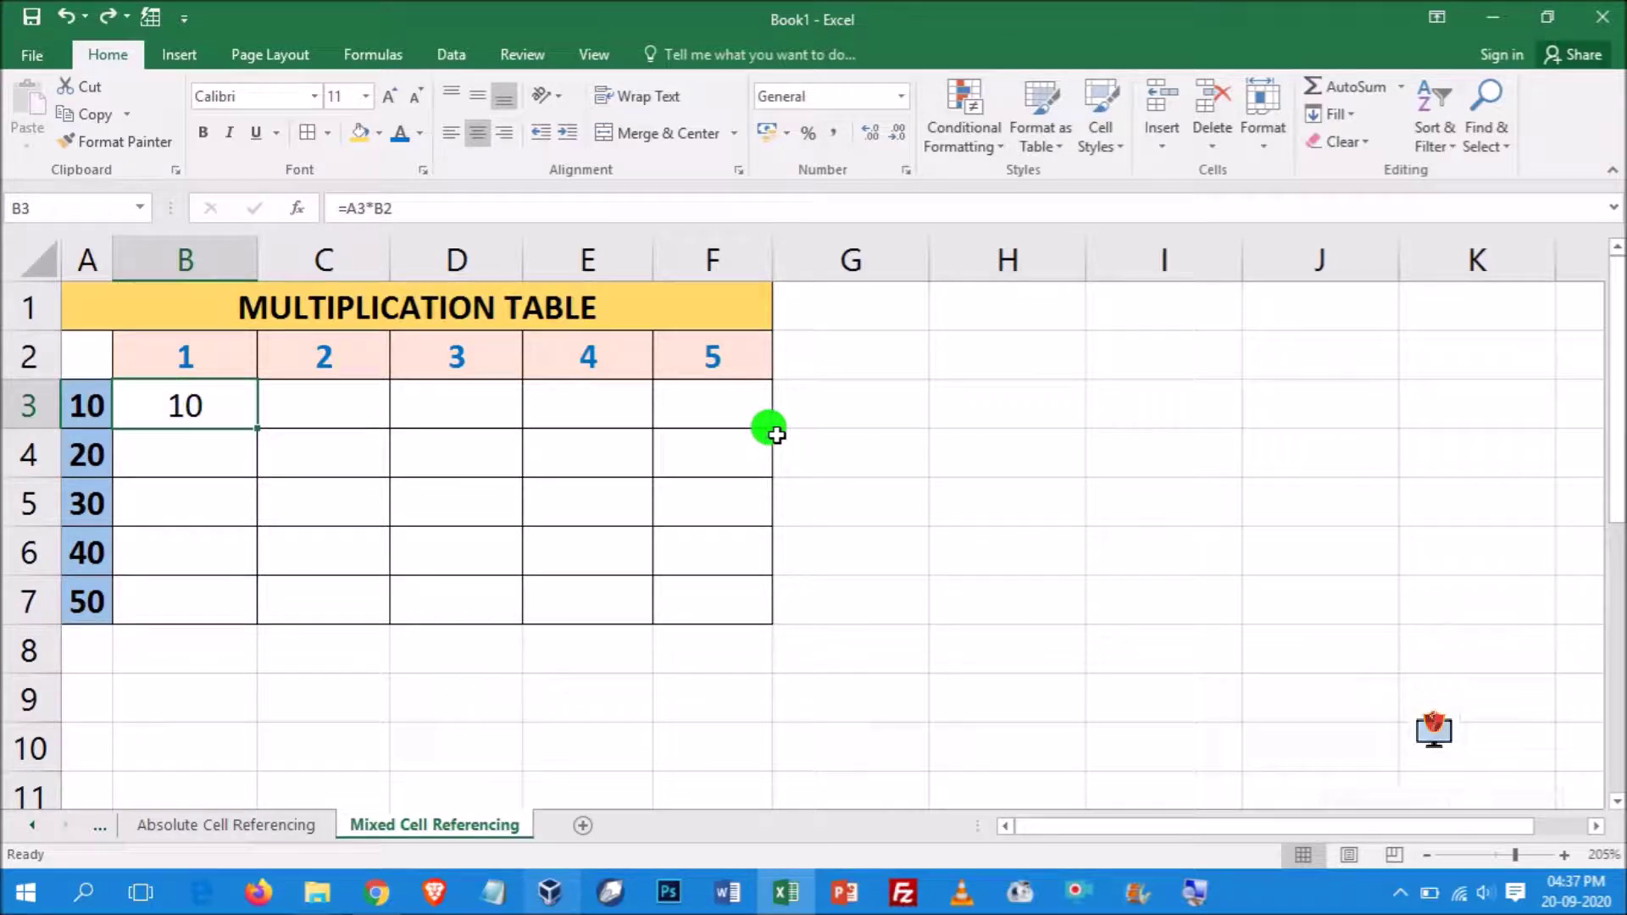
# Test and undo a fill across to F3, then fill B3's formula down to B7
pyautogui.moveTo(255, 426); pyautogui.dragTo(740, 422)
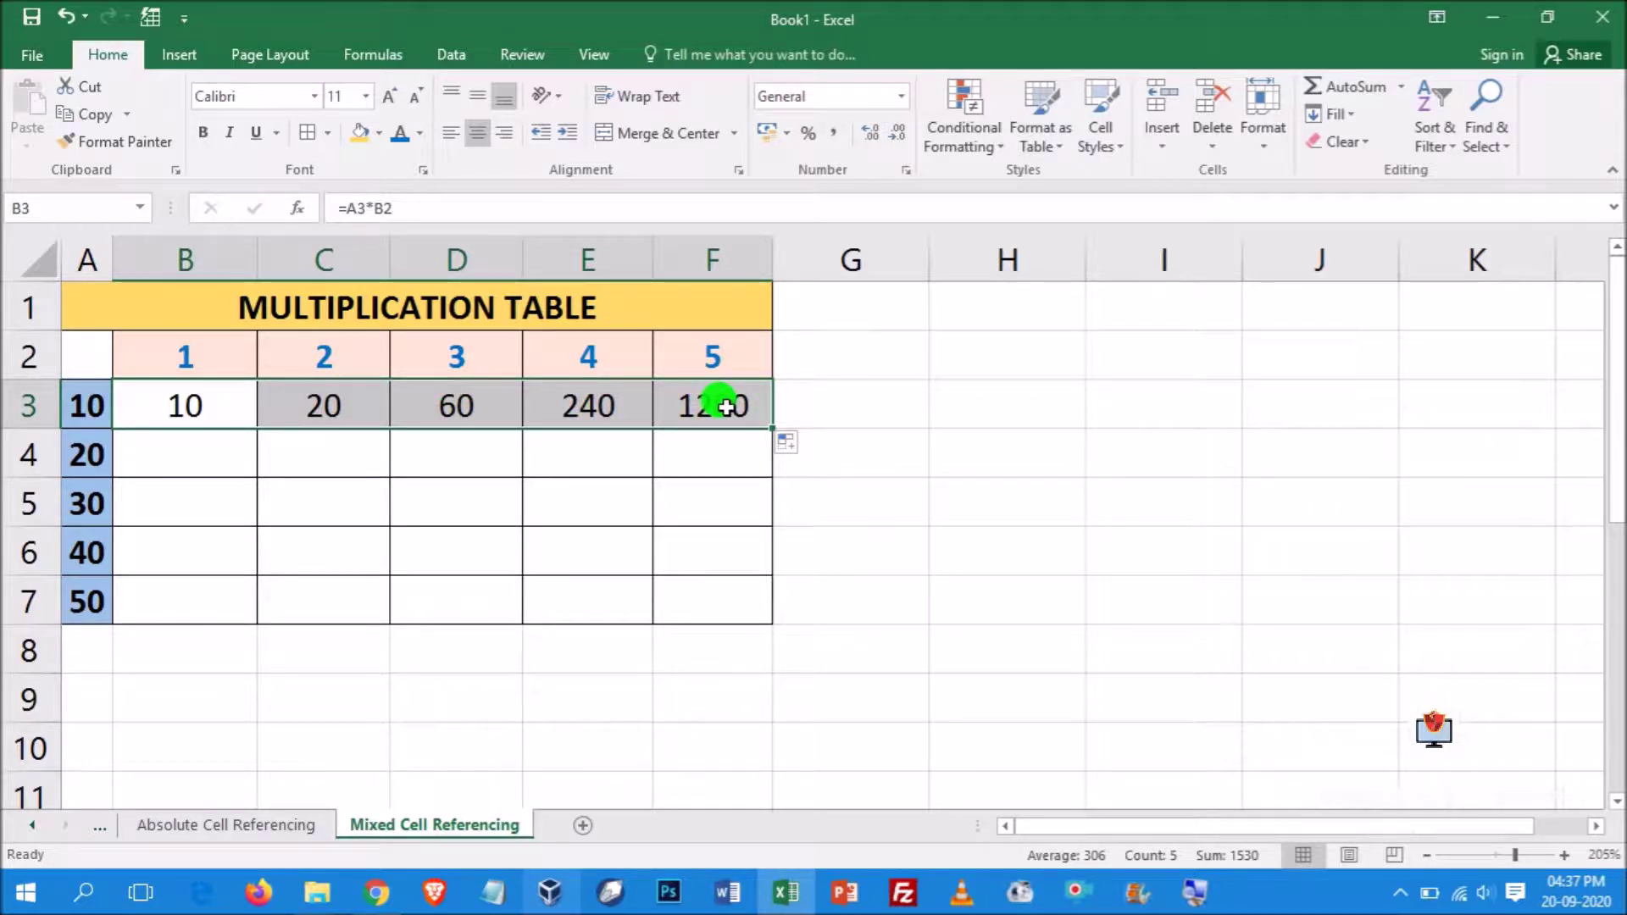
pyautogui.hotkey('ctrl', 'z')
pyautogui.hotkey('ctrl', 'z')
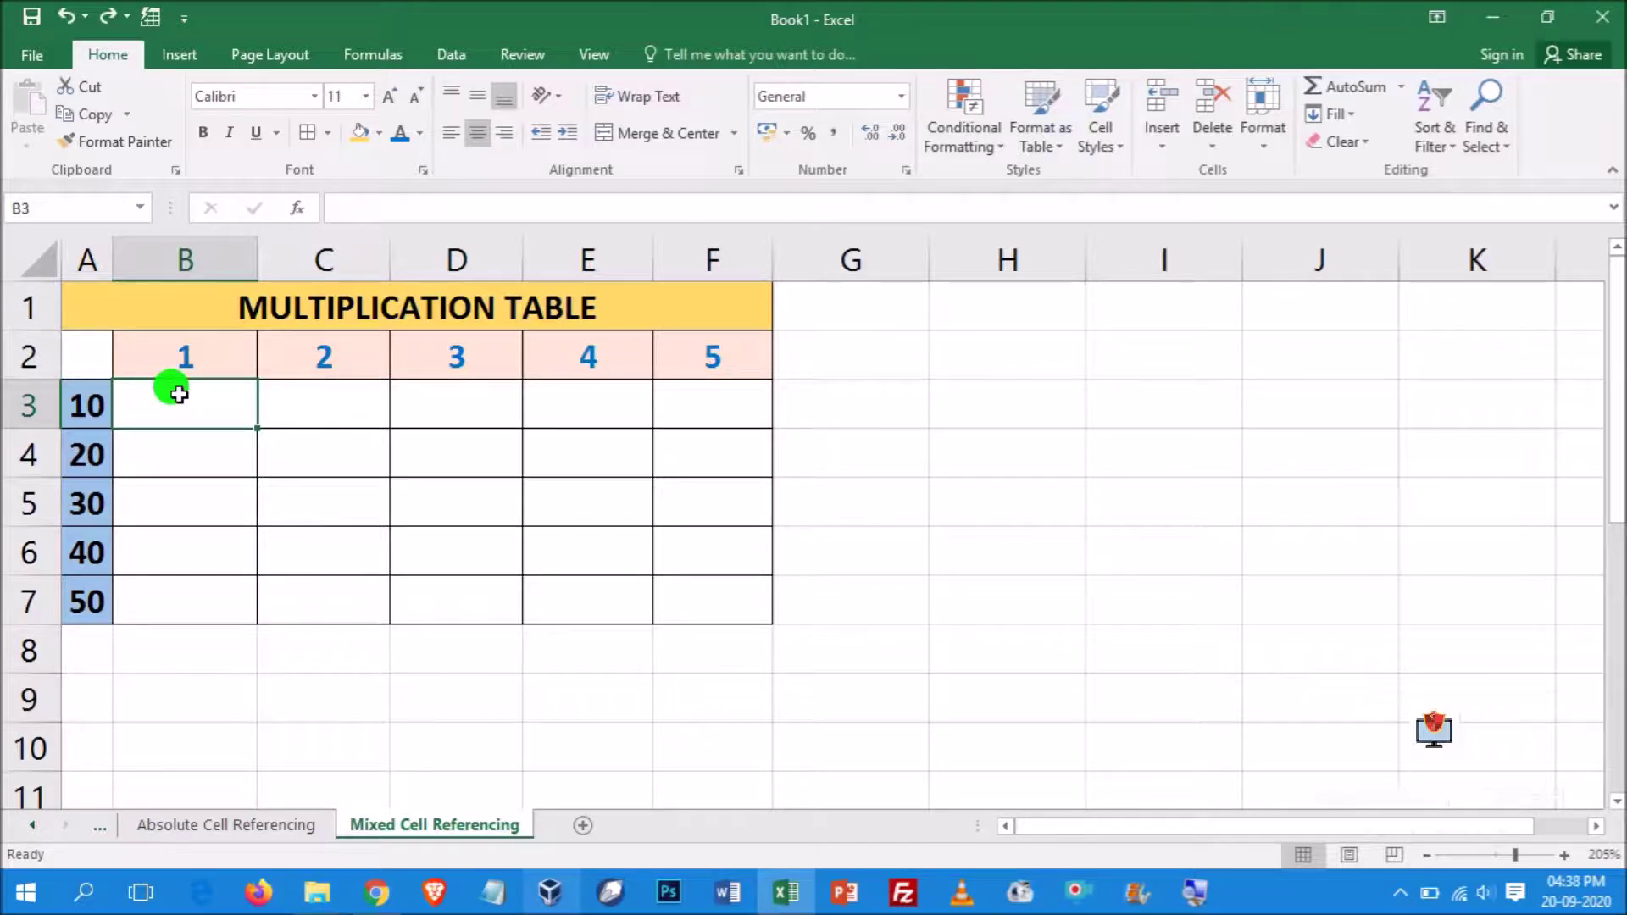
pyautogui.hotkey('ctrl', 'y')
pyautogui.hotkey('ctrl', 'y')
pyautogui.hotkey('ctrl', 'z')
pyautogui.moveTo(256, 429); pyautogui.dragTo(263, 623)
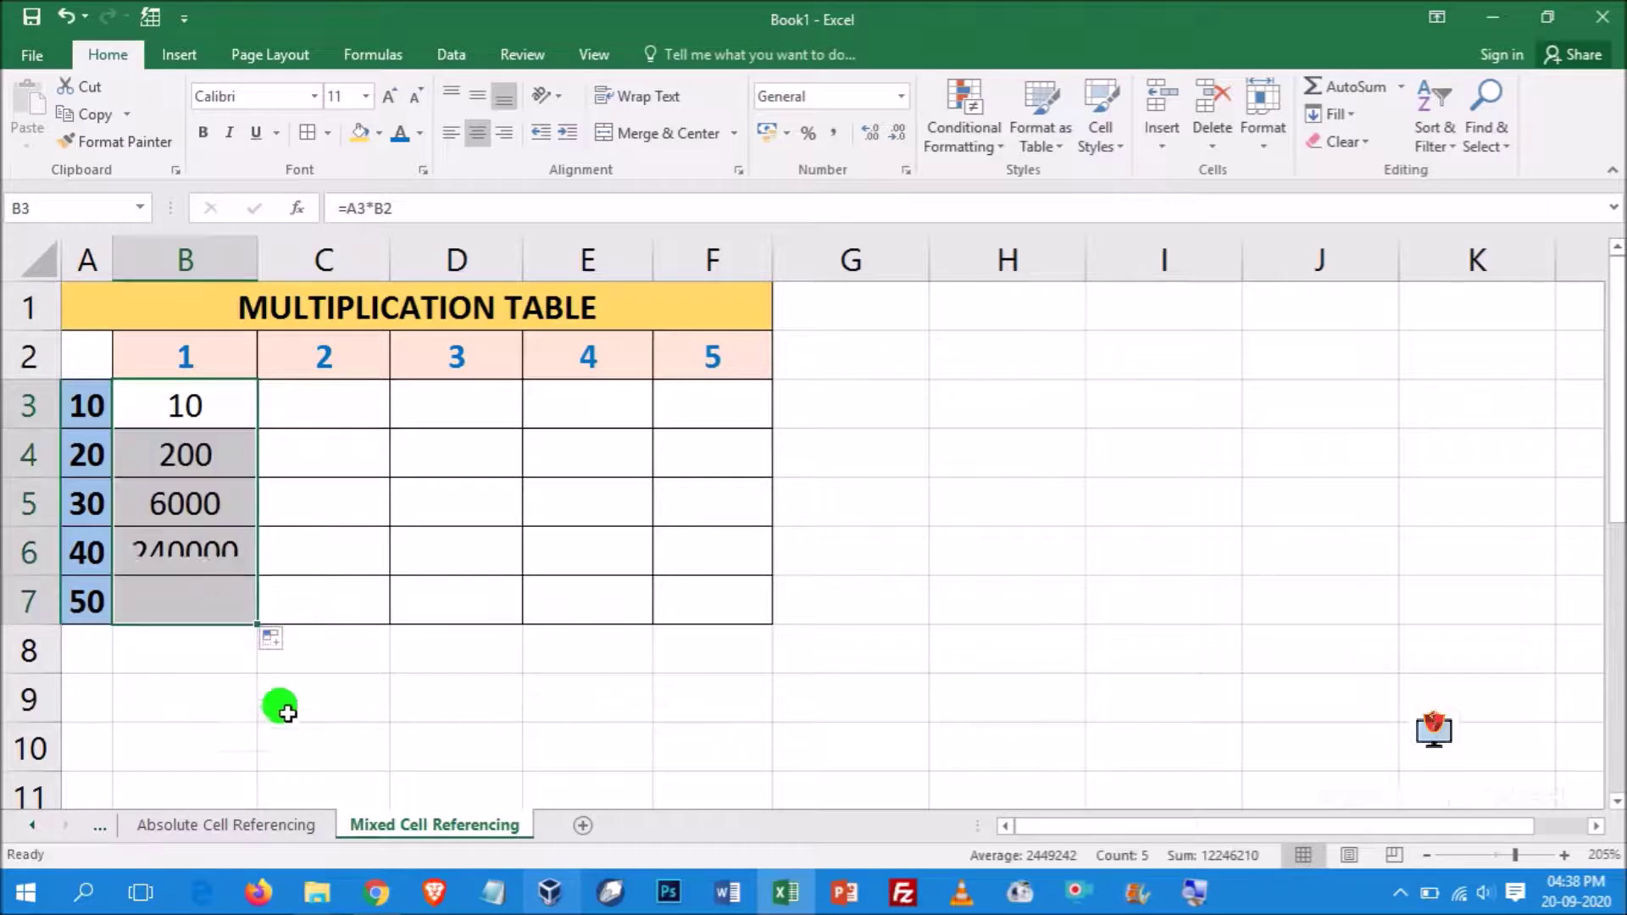
pyautogui.click(283, 653)
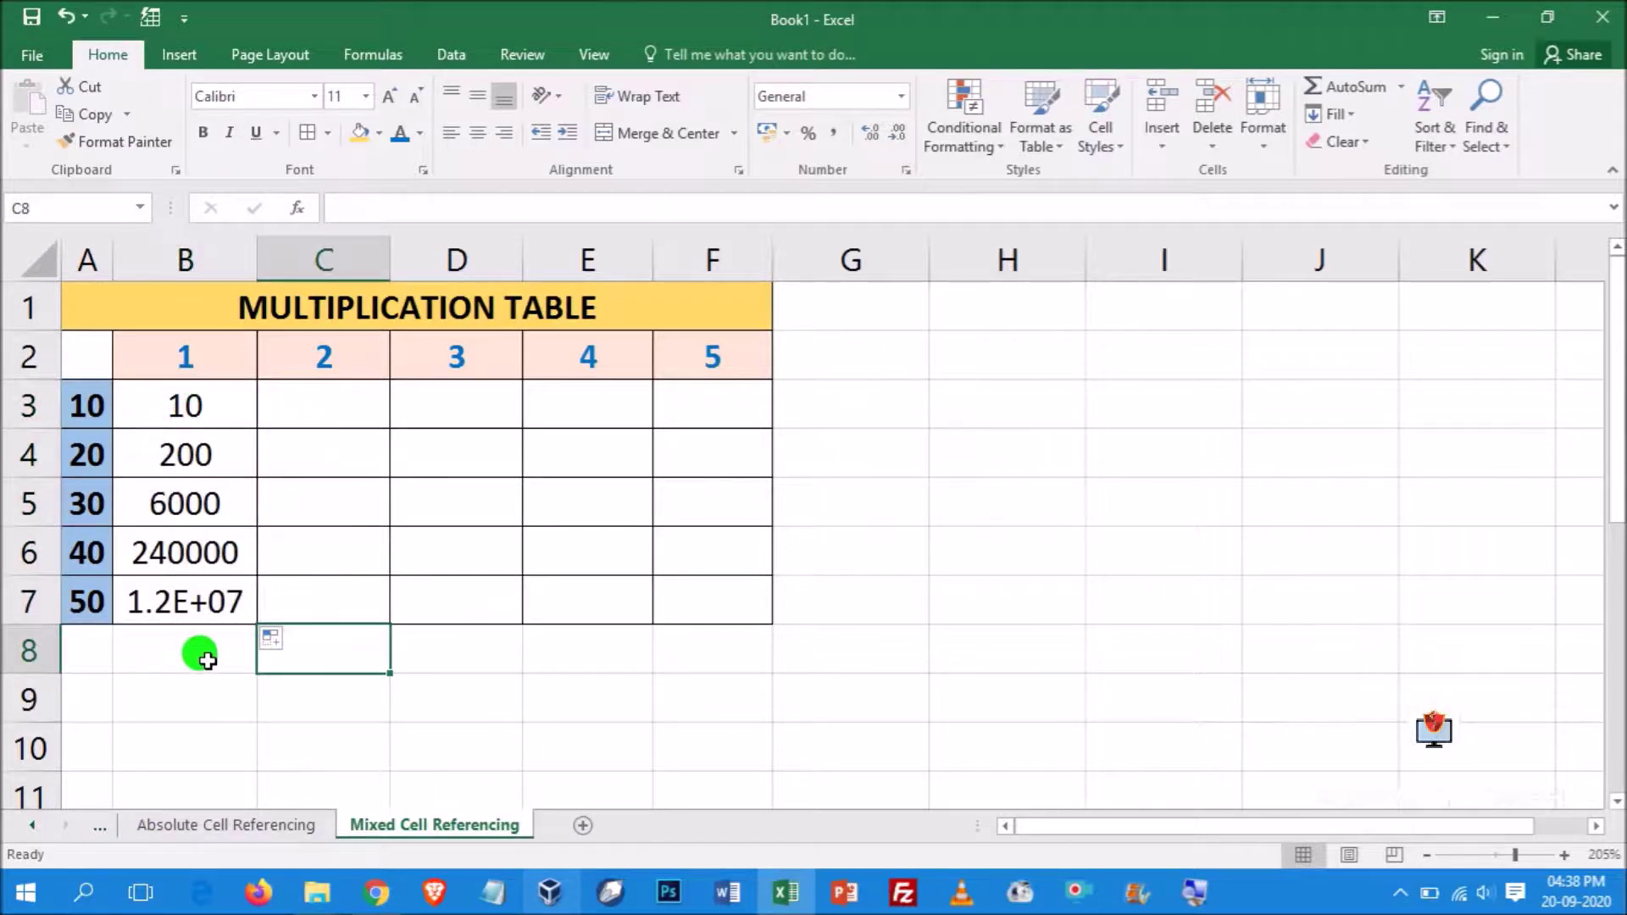
# Show formulas to compare B3's and B4's shifting relative references, then return to values
pyautogui.click(373, 54)
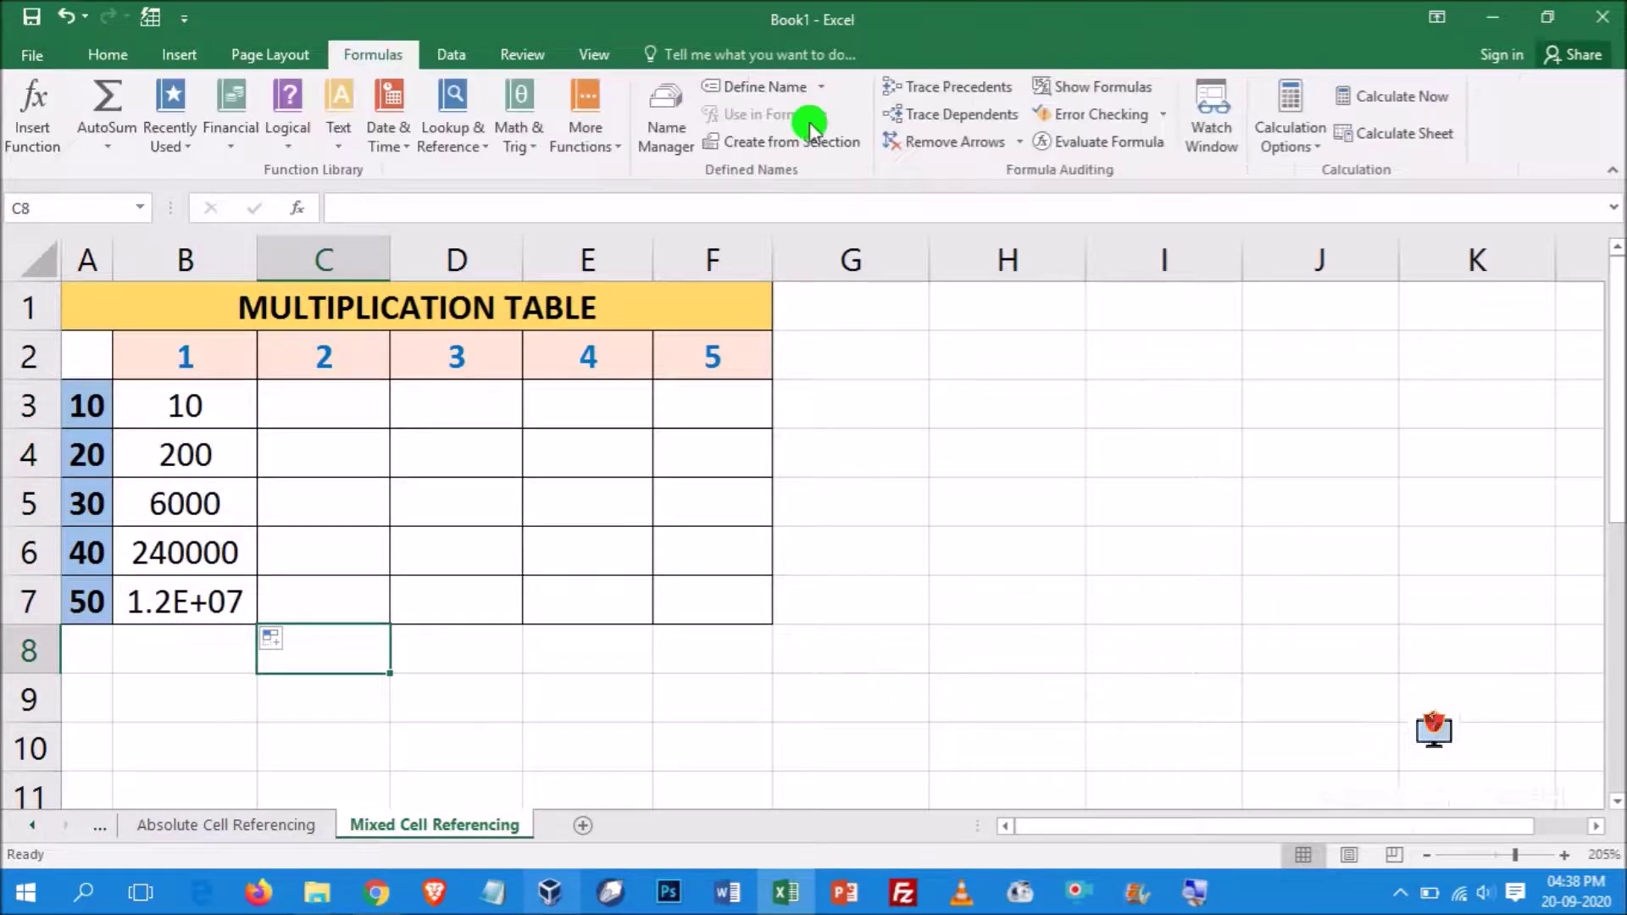
pyautogui.click(1093, 87)
pyautogui.click(313, 729)
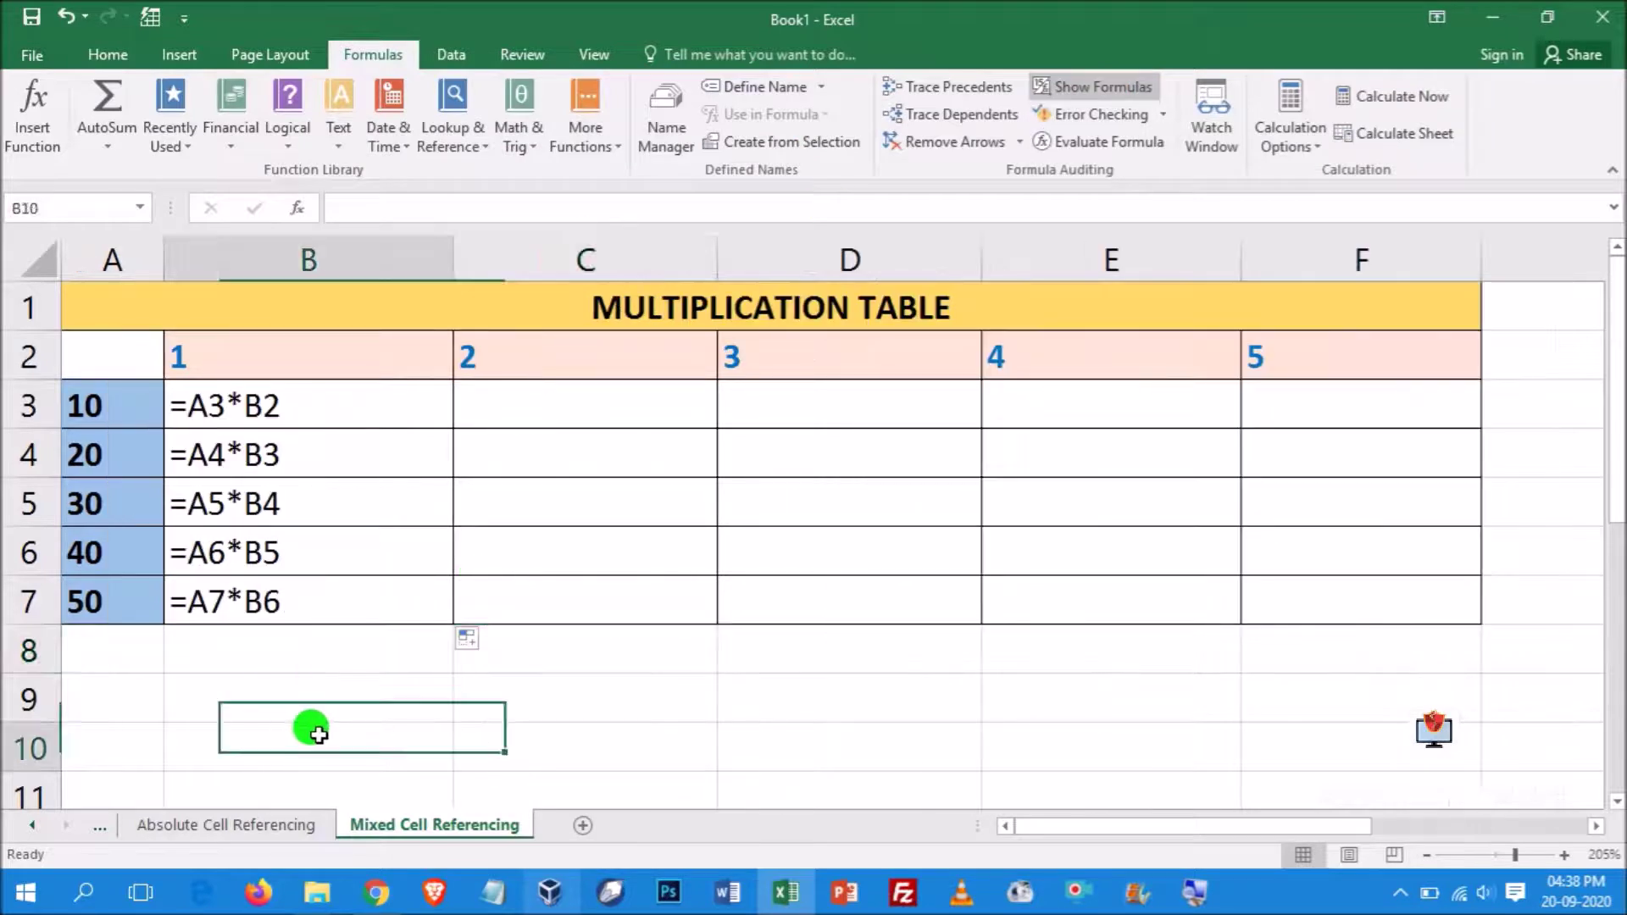
pyautogui.doubleClick(175, 391)
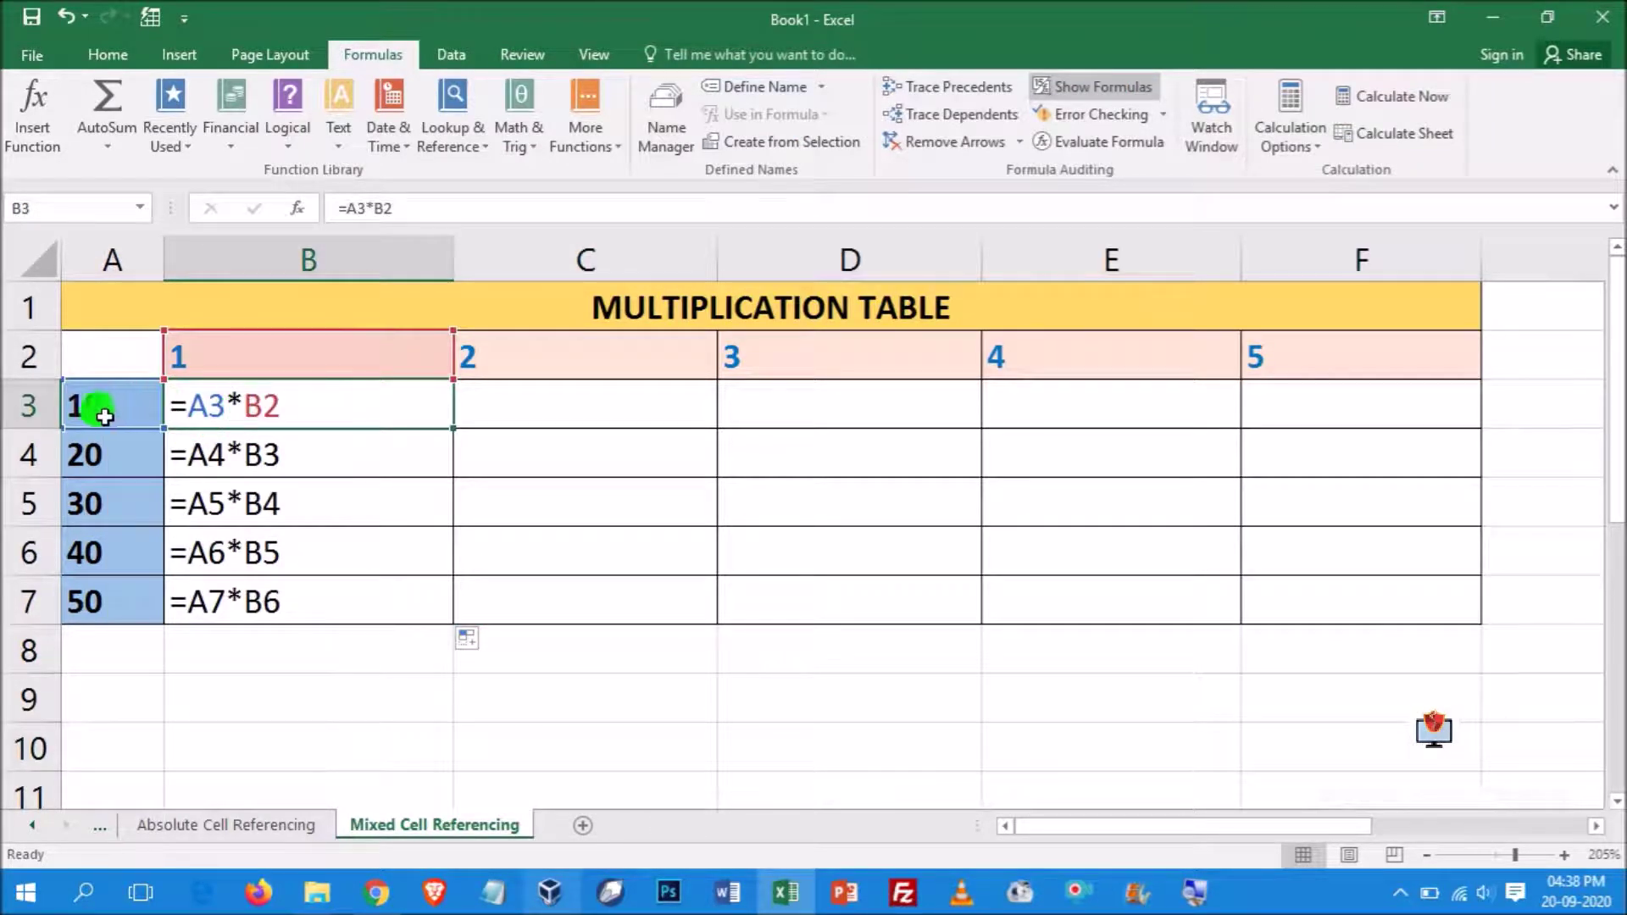
pyautogui.doubleClick(216, 454)
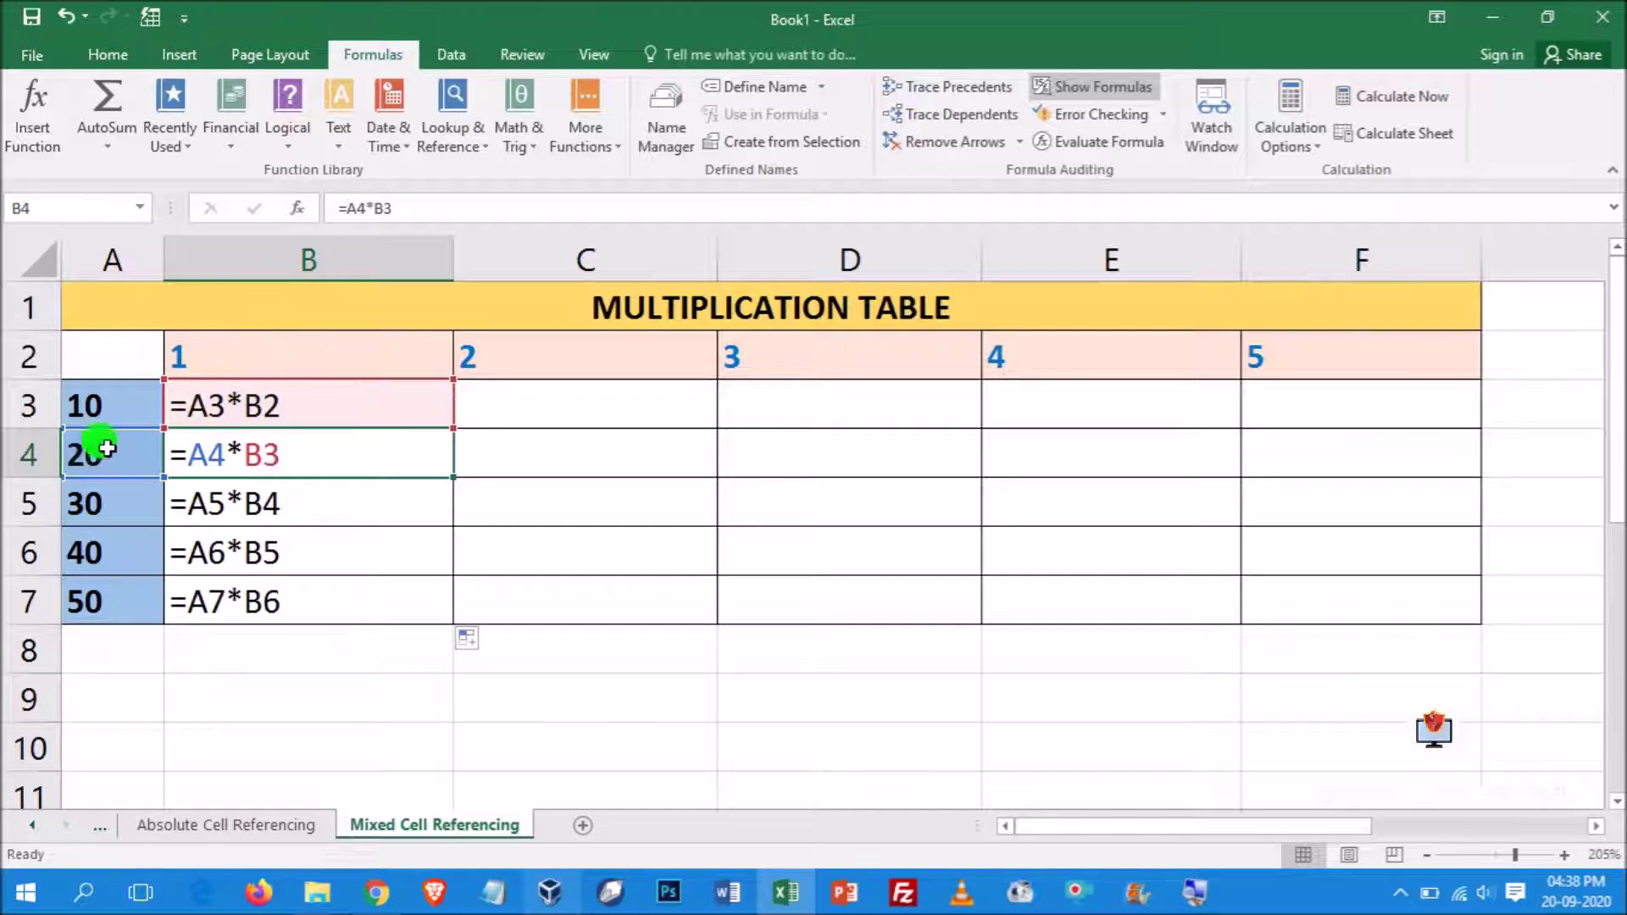
pyautogui.click(1082, 88)
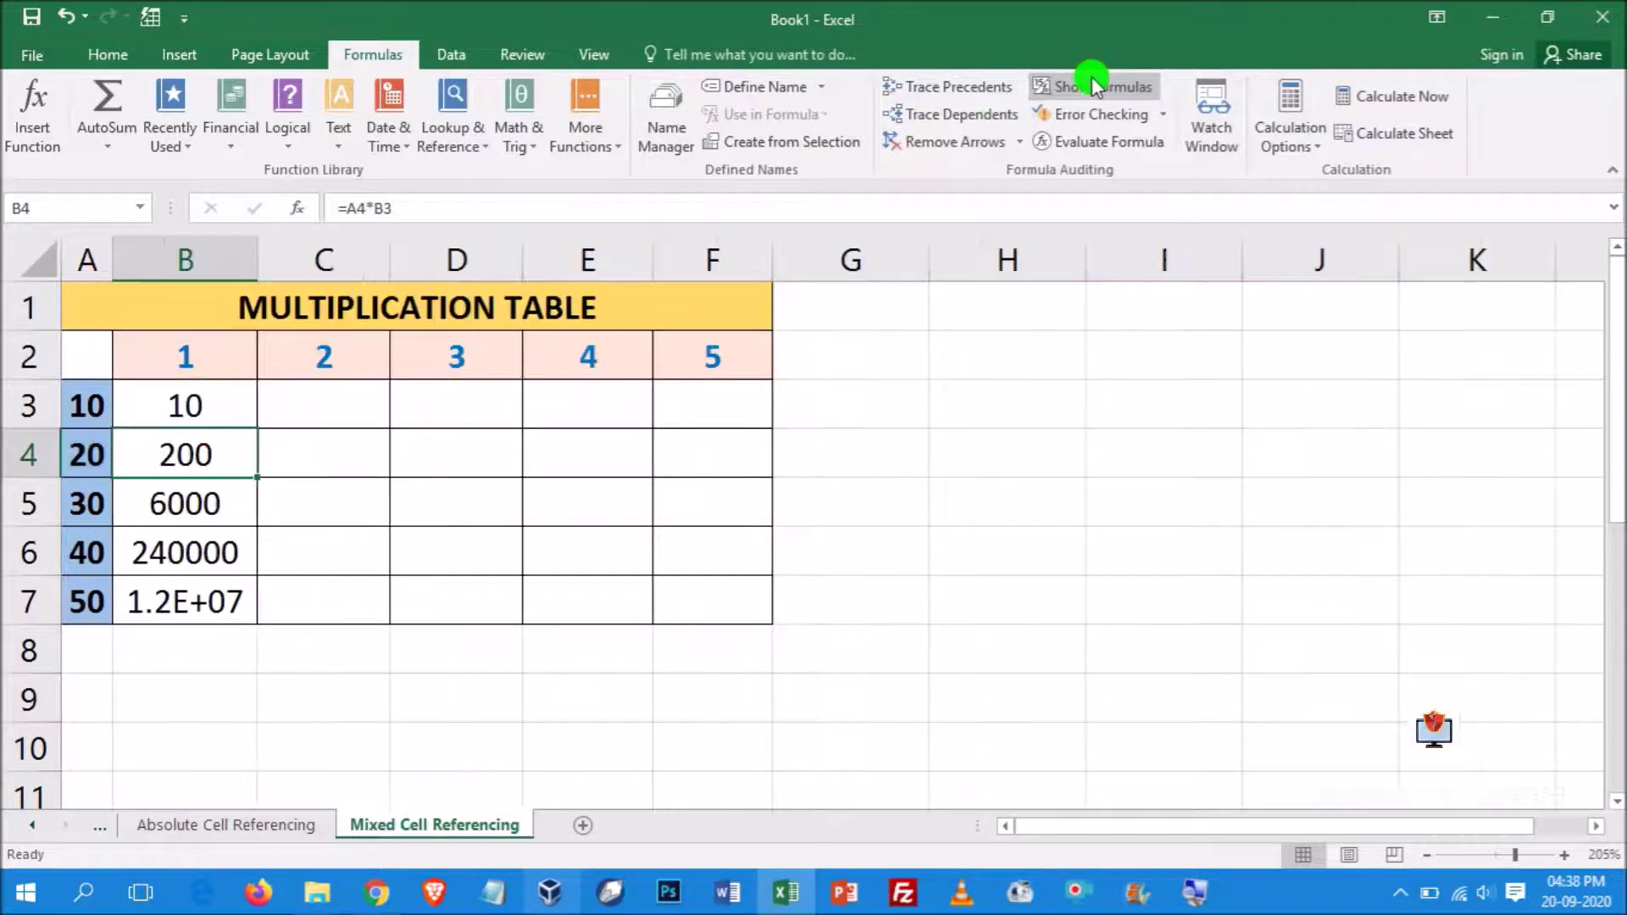
# Check the compounding formulas in B4 through B7 against column A, then undo the fill
pyautogui.click(84, 509)
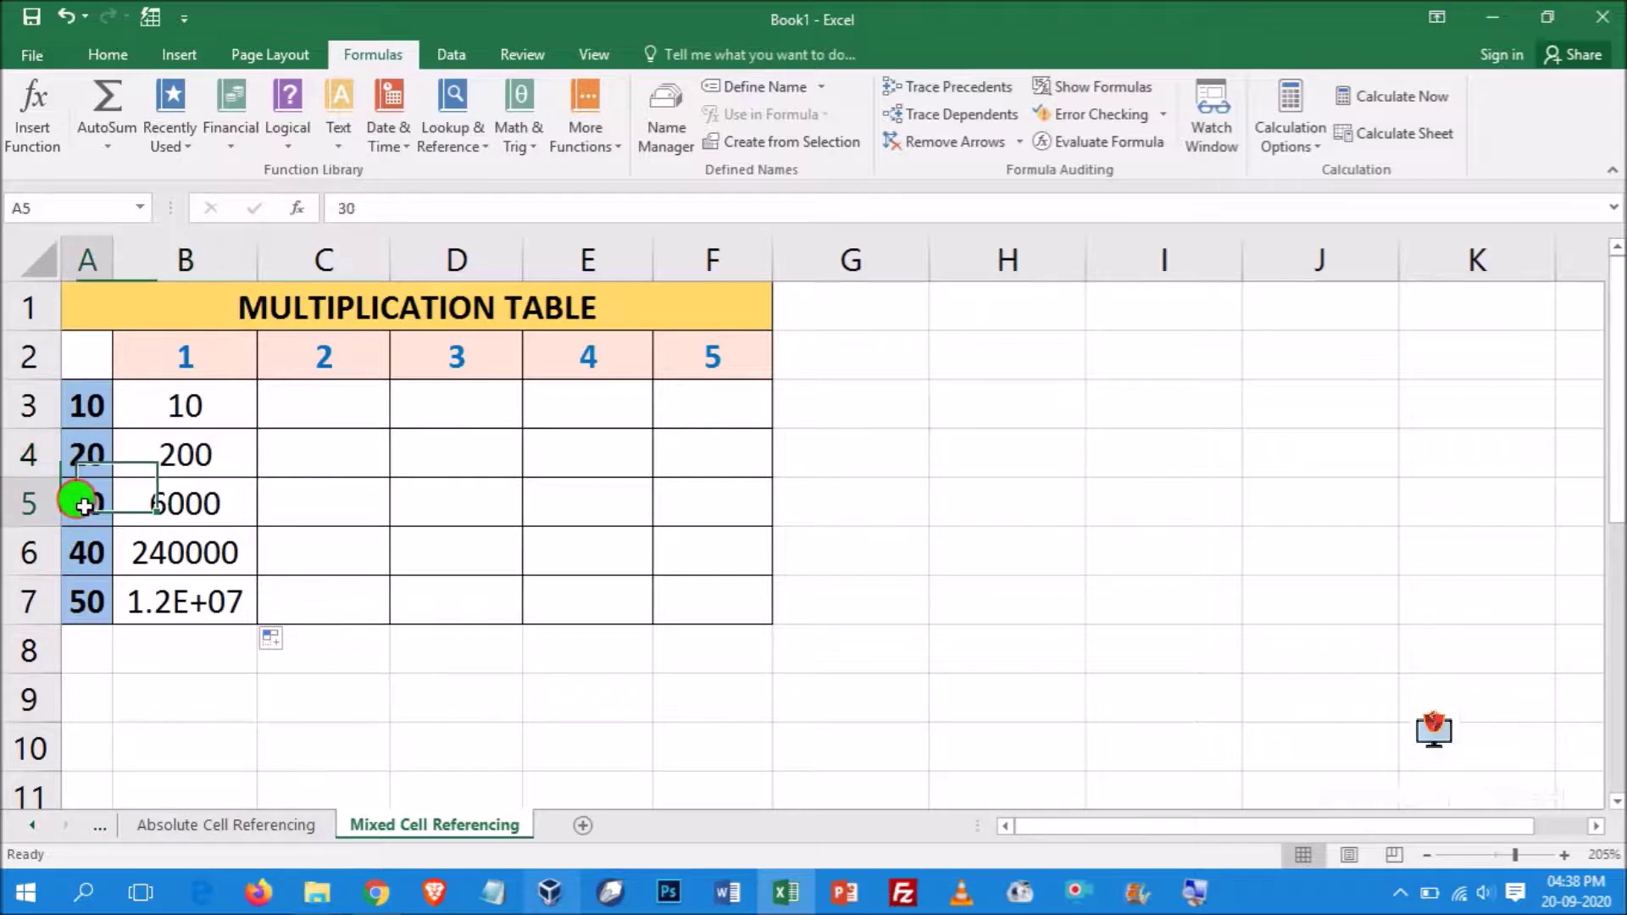
pyautogui.click(176, 458)
pyautogui.click(185, 506)
pyautogui.click(80, 553)
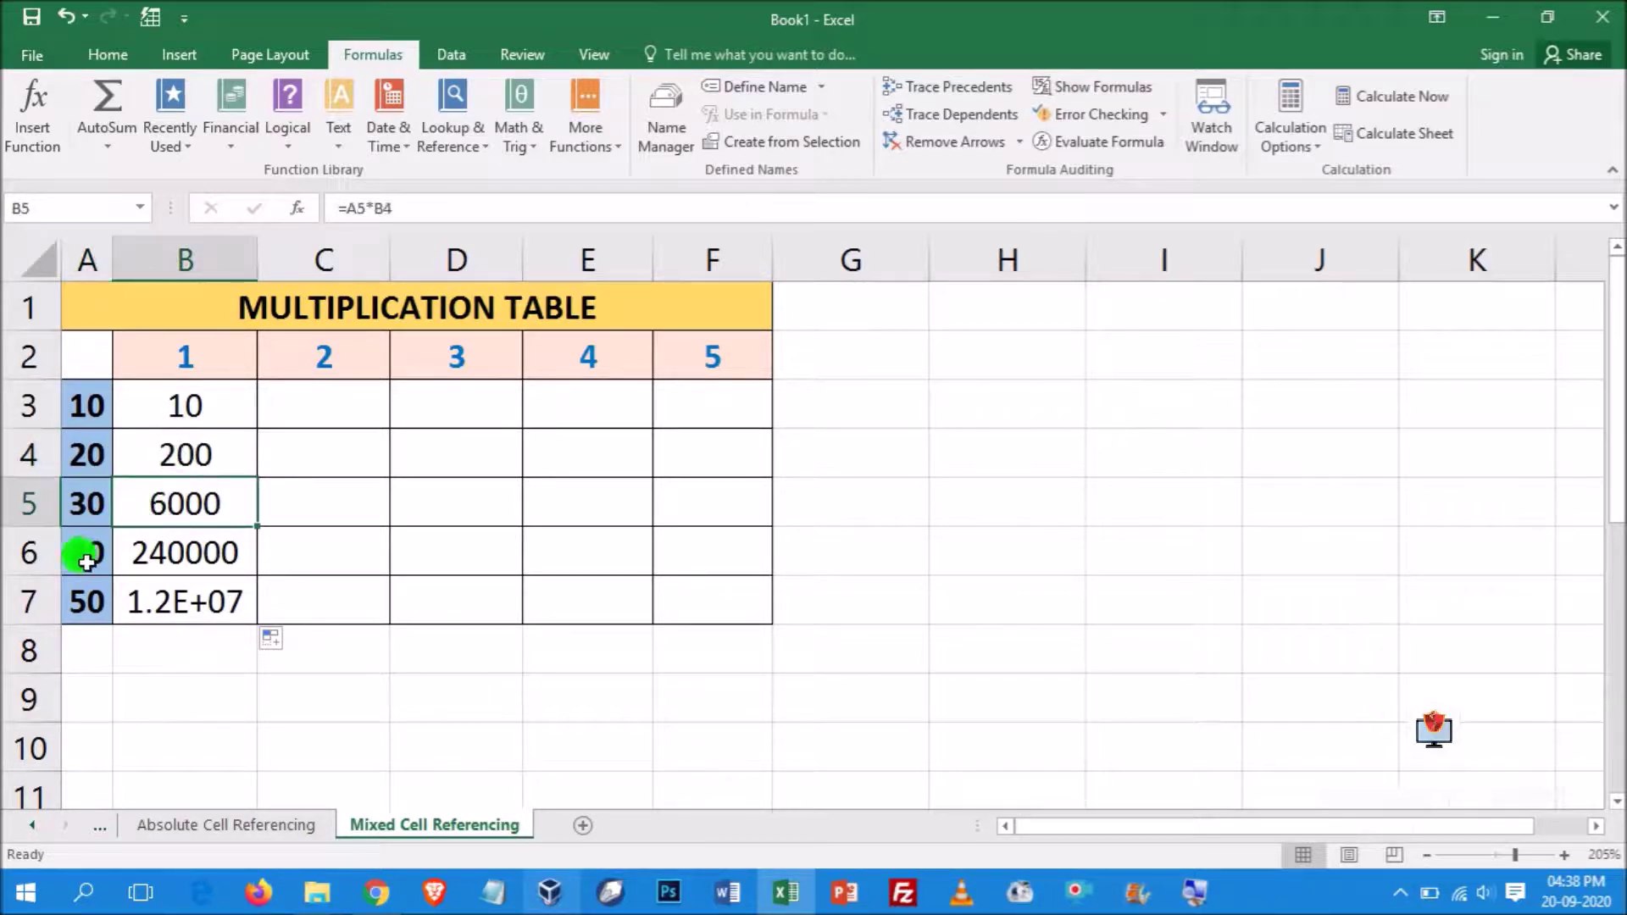
pyautogui.click(148, 502)
pyautogui.click(176, 555)
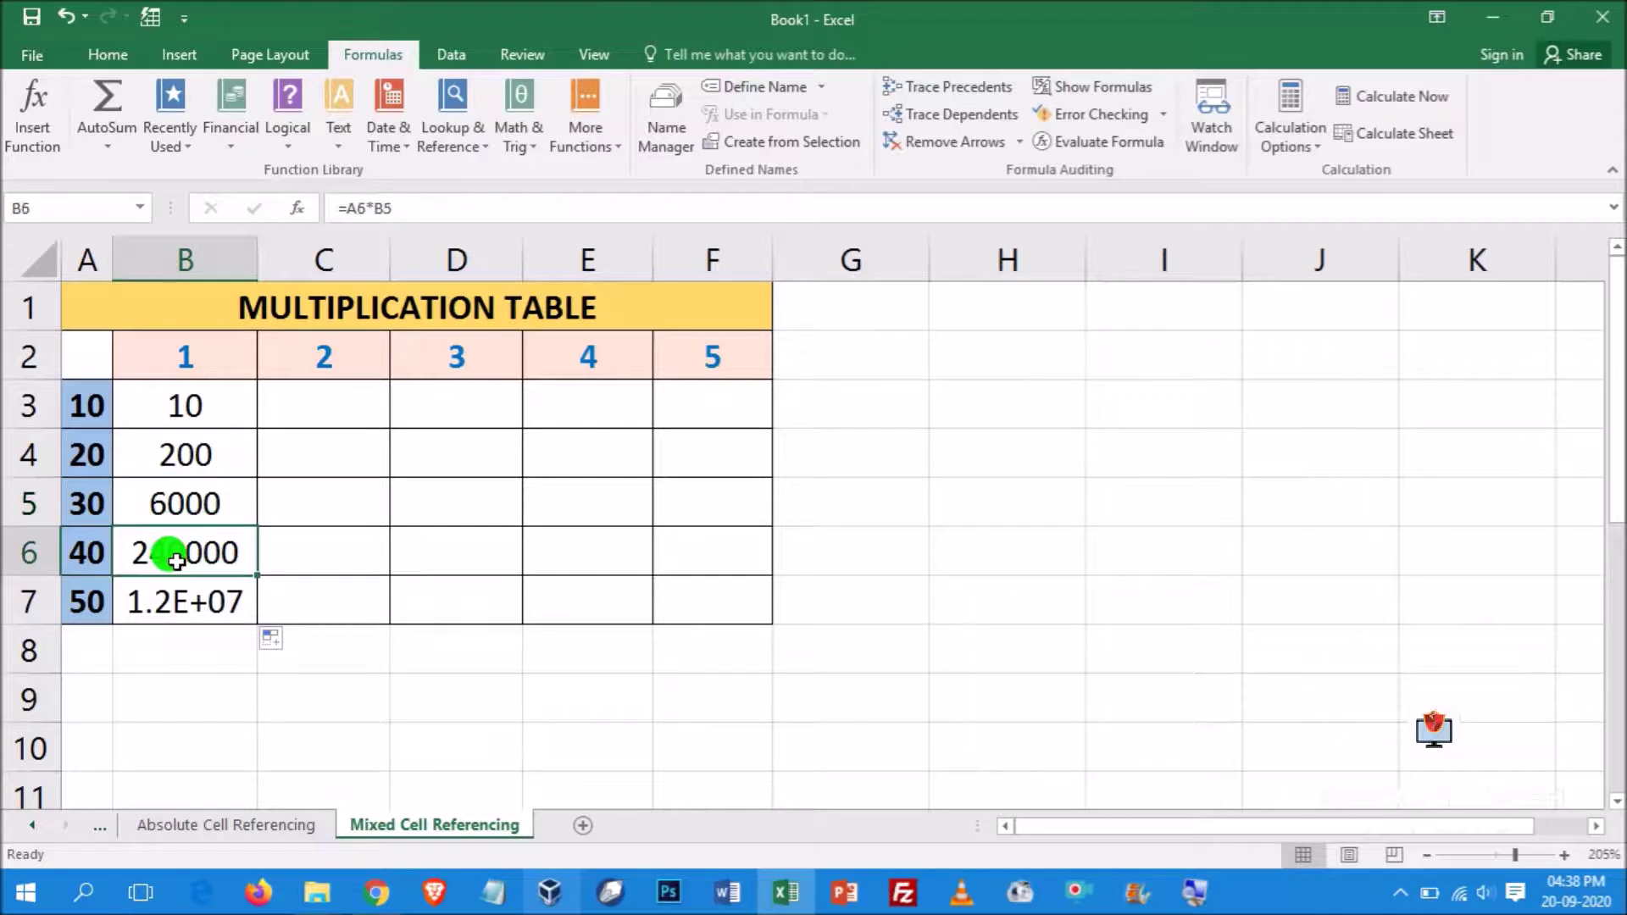
pyautogui.click(97, 603)
pyautogui.click(157, 603)
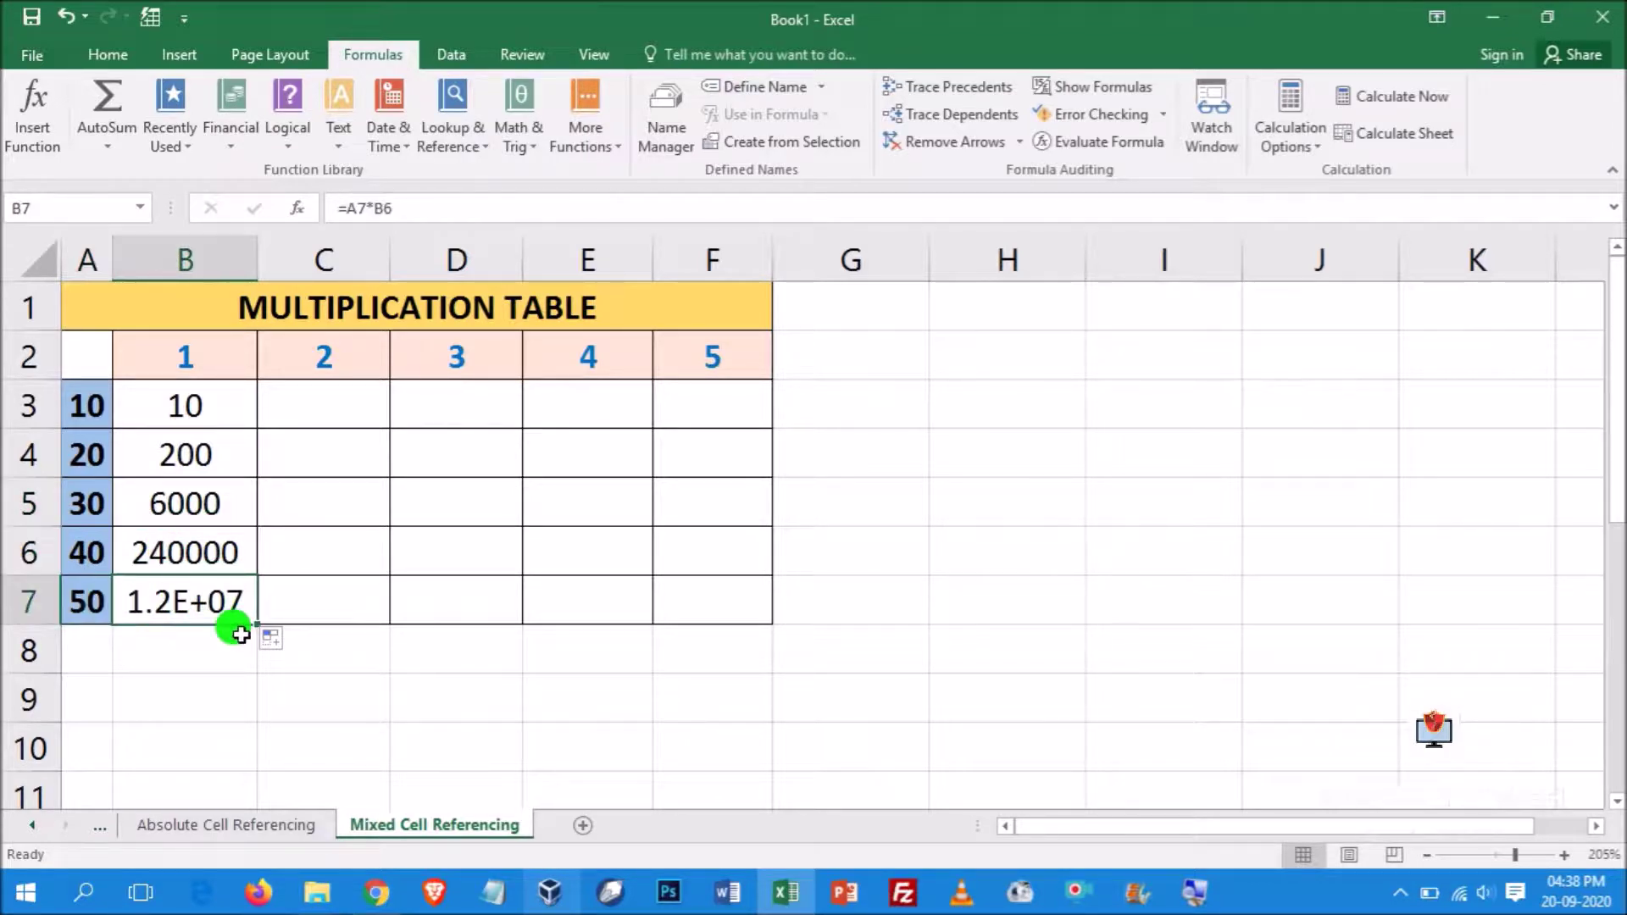
pyautogui.hotkey('ctrl', 'z')
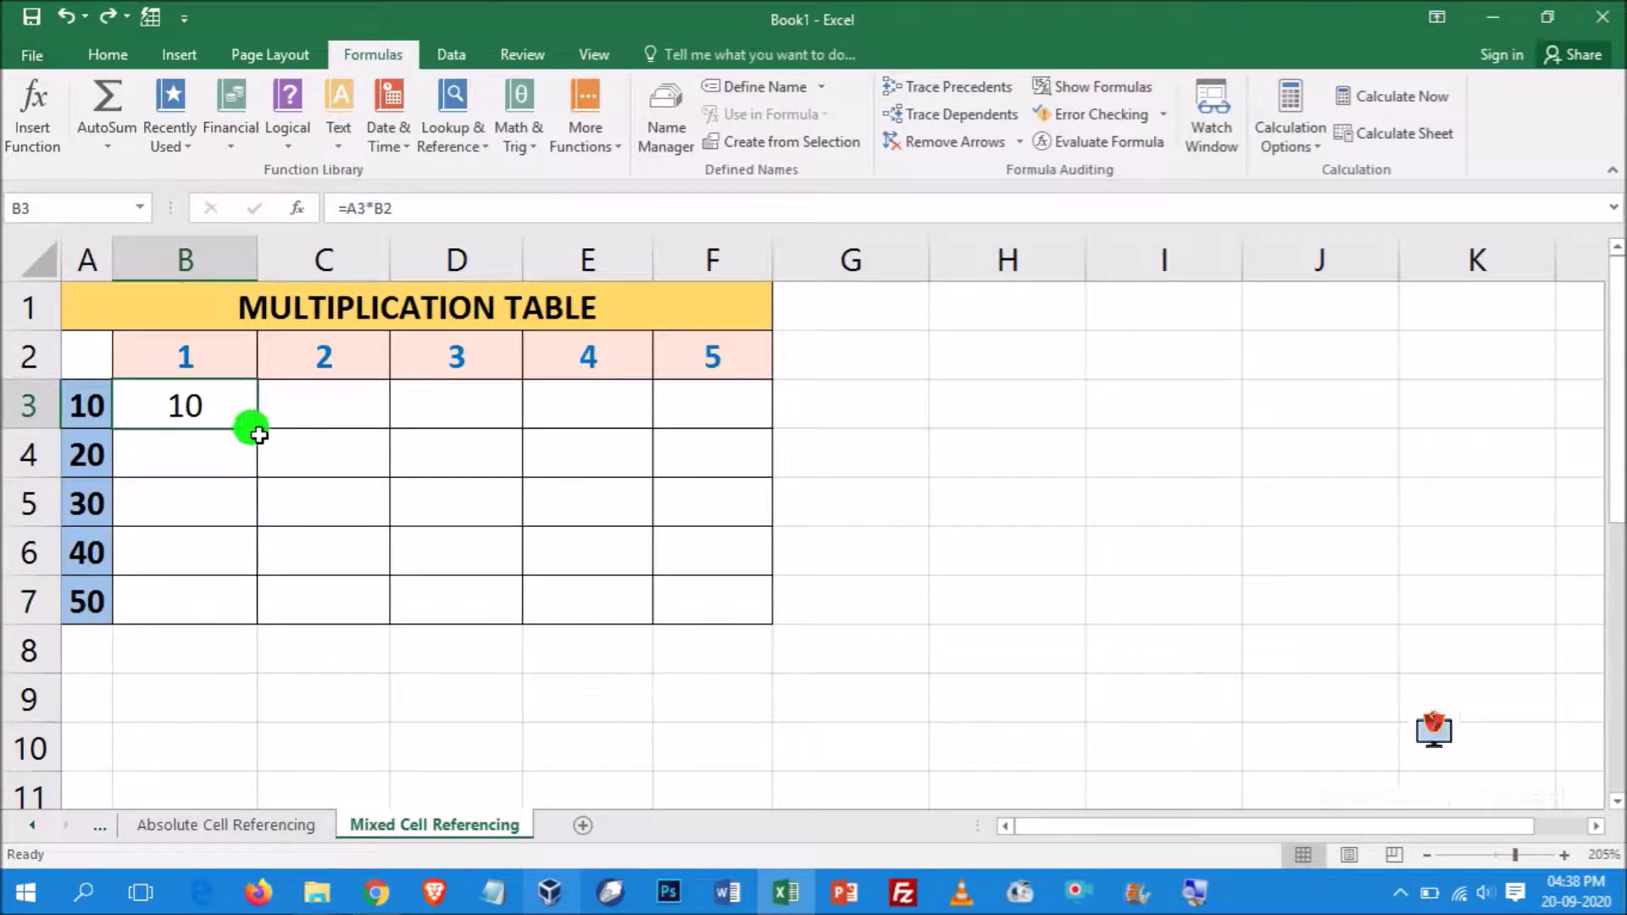
pyautogui.moveTo(259, 435); pyautogui.dragTo(745, 410)
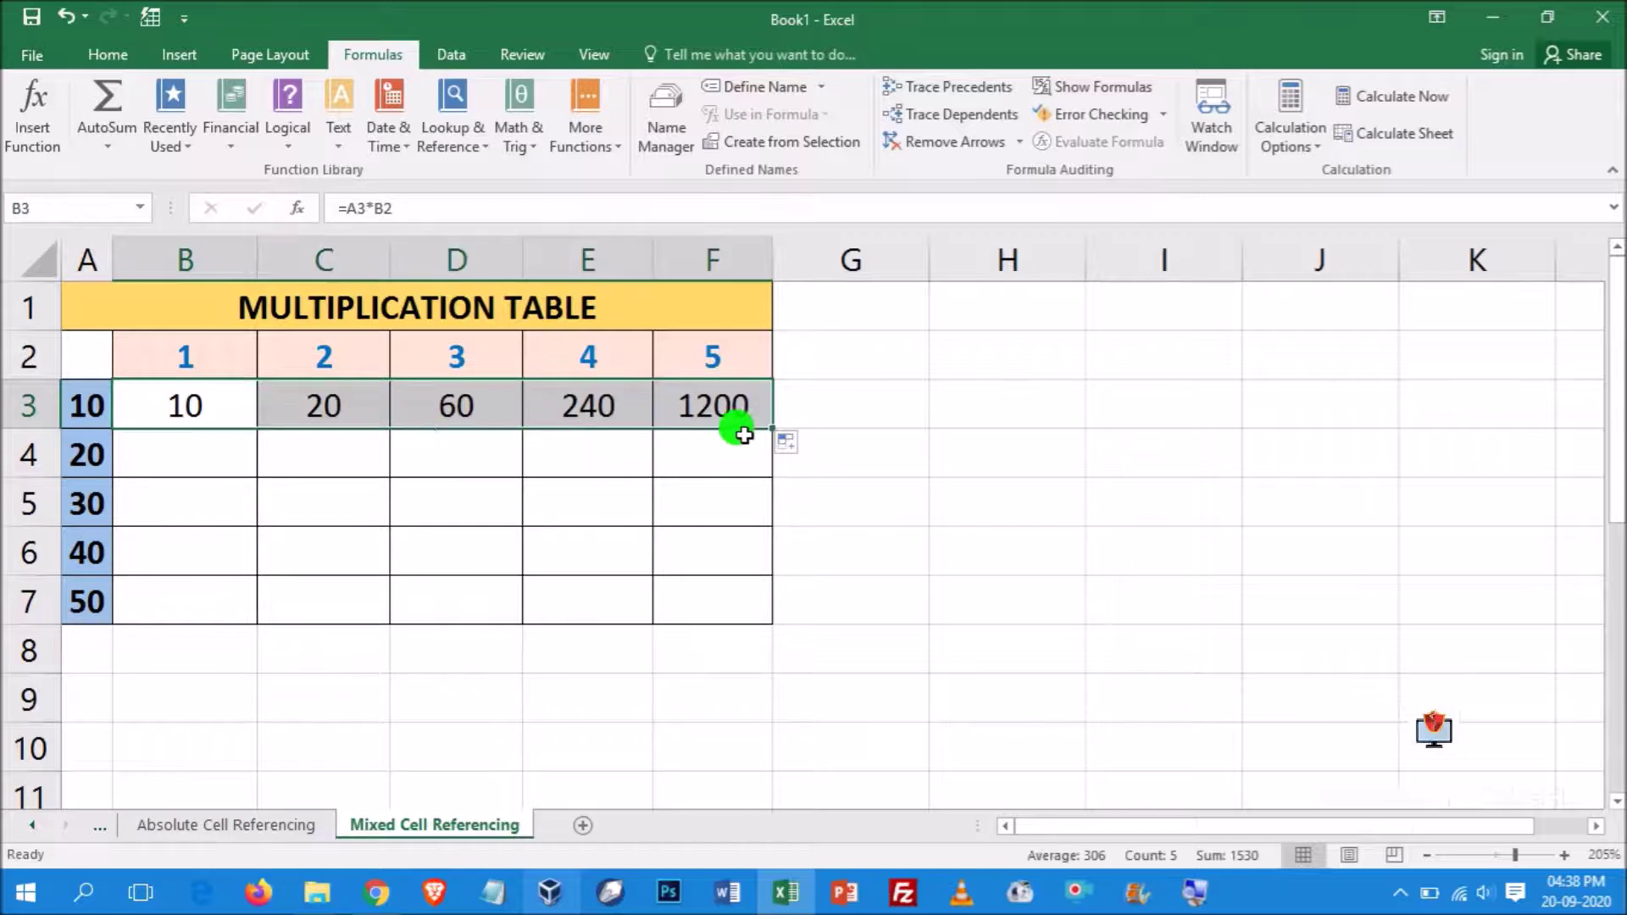
pyautogui.click(1093, 86)
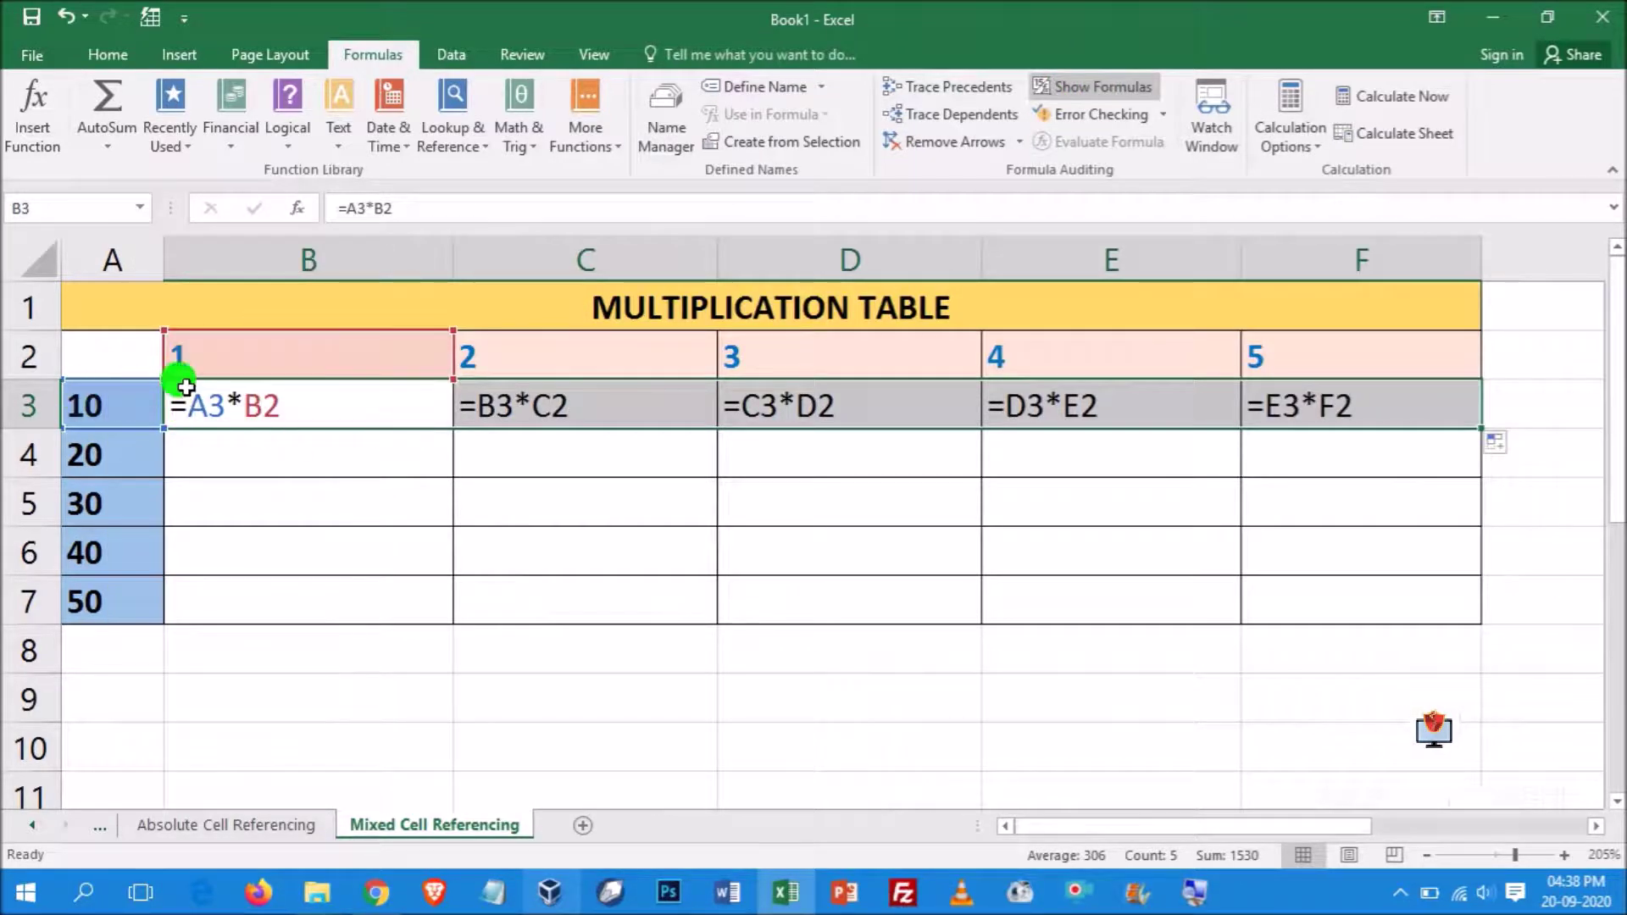
pyautogui.click(609, 405)
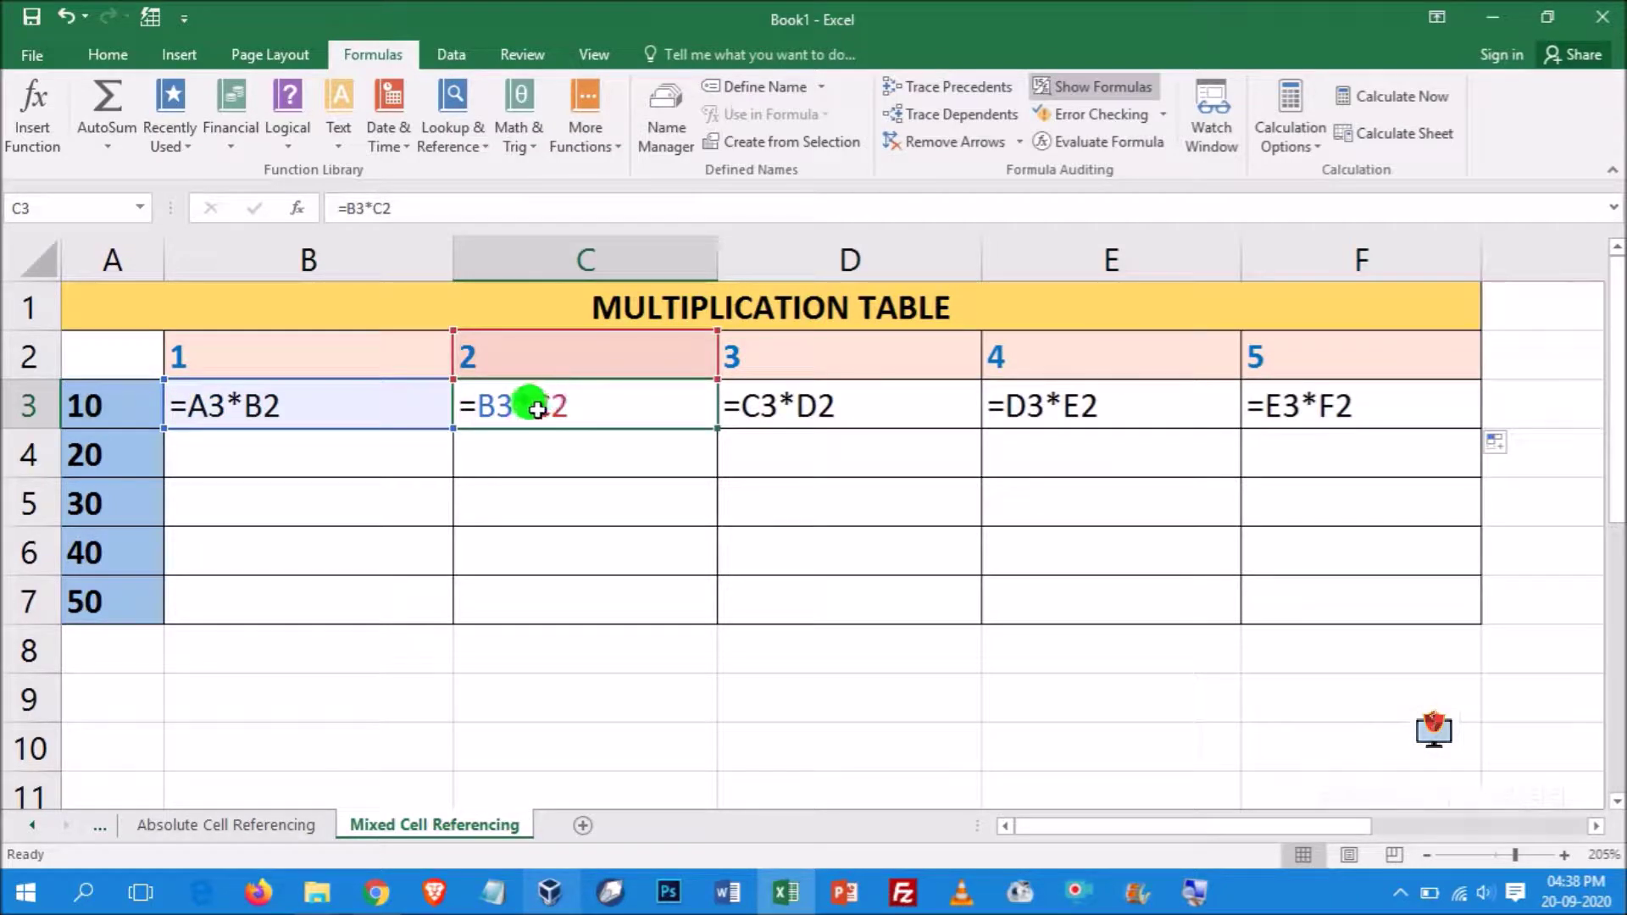
pyautogui.click(287, 413)
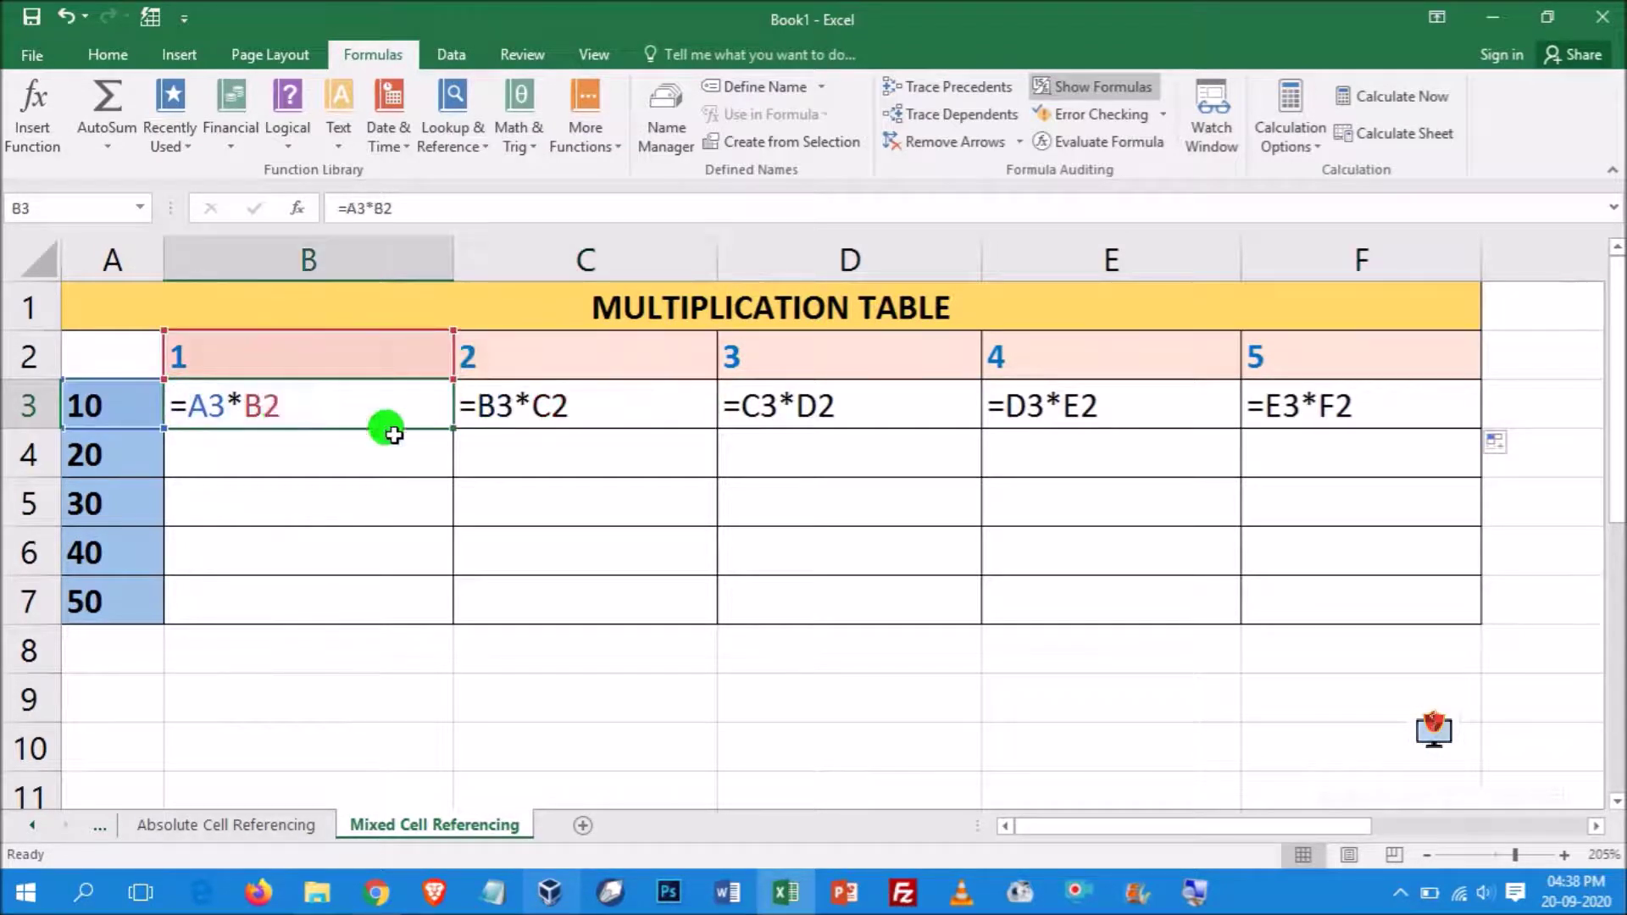
pyautogui.click(822, 405)
pyautogui.click(560, 412)
pyautogui.click(774, 359)
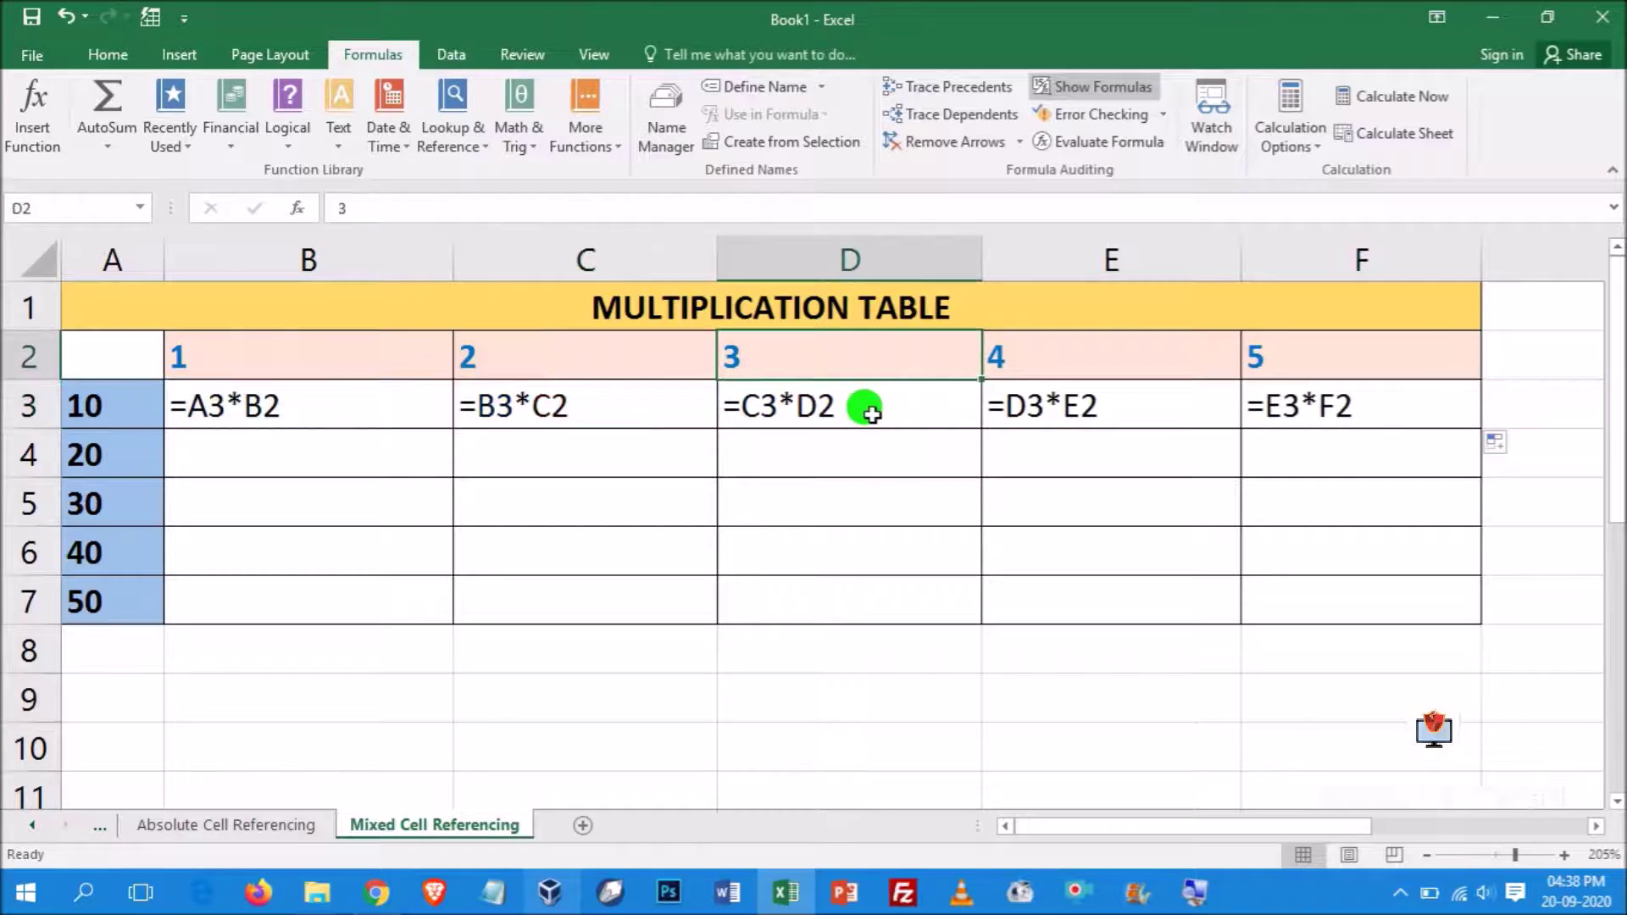
pyautogui.hotkey('ctrl', 'z')
pyautogui.click(1081, 90)
pyautogui.click(331, 739)
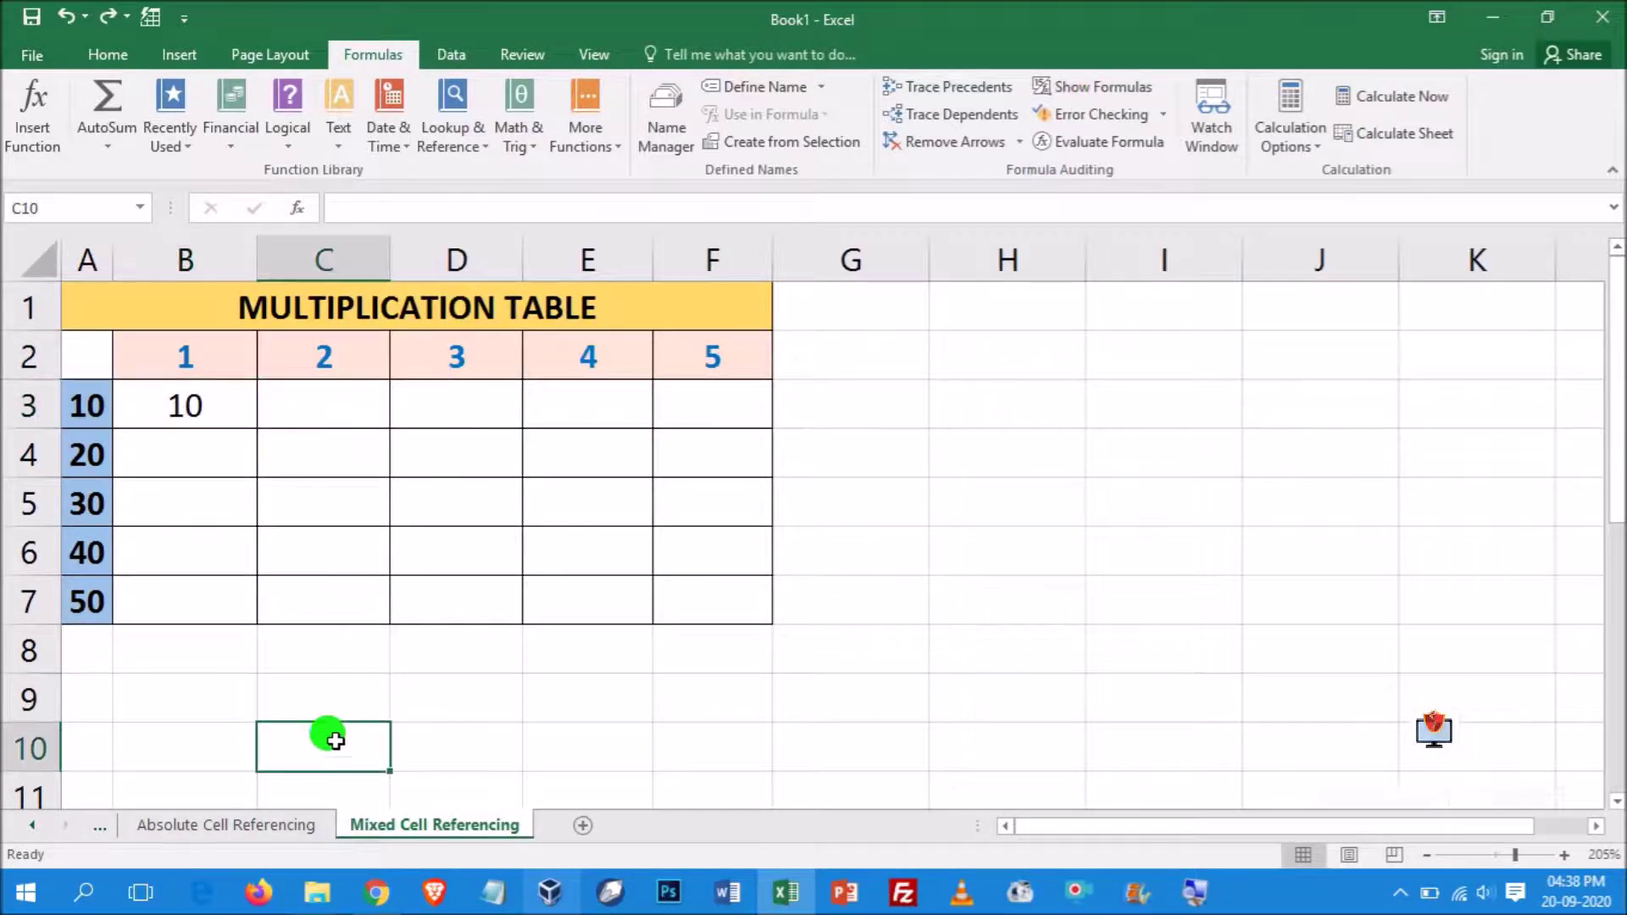
pyautogui.click(201, 404)
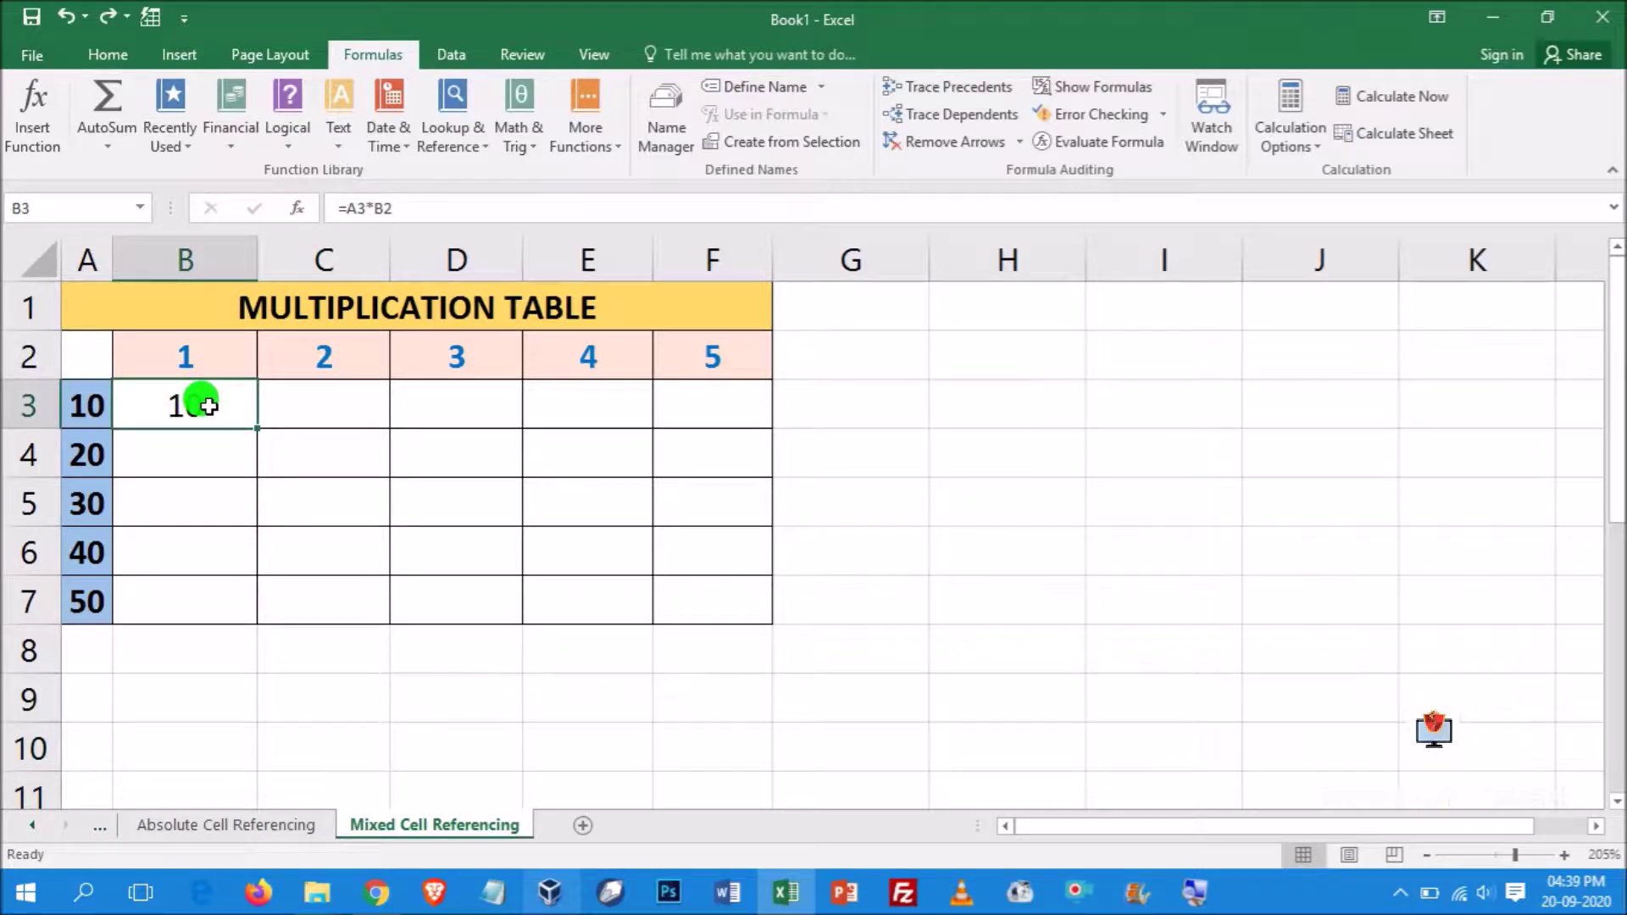
pyautogui.click(418, 205)
# Change B3's formula to =A3*$B$2 by replacing B2 with $B$2
pyautogui.click(415, 206)
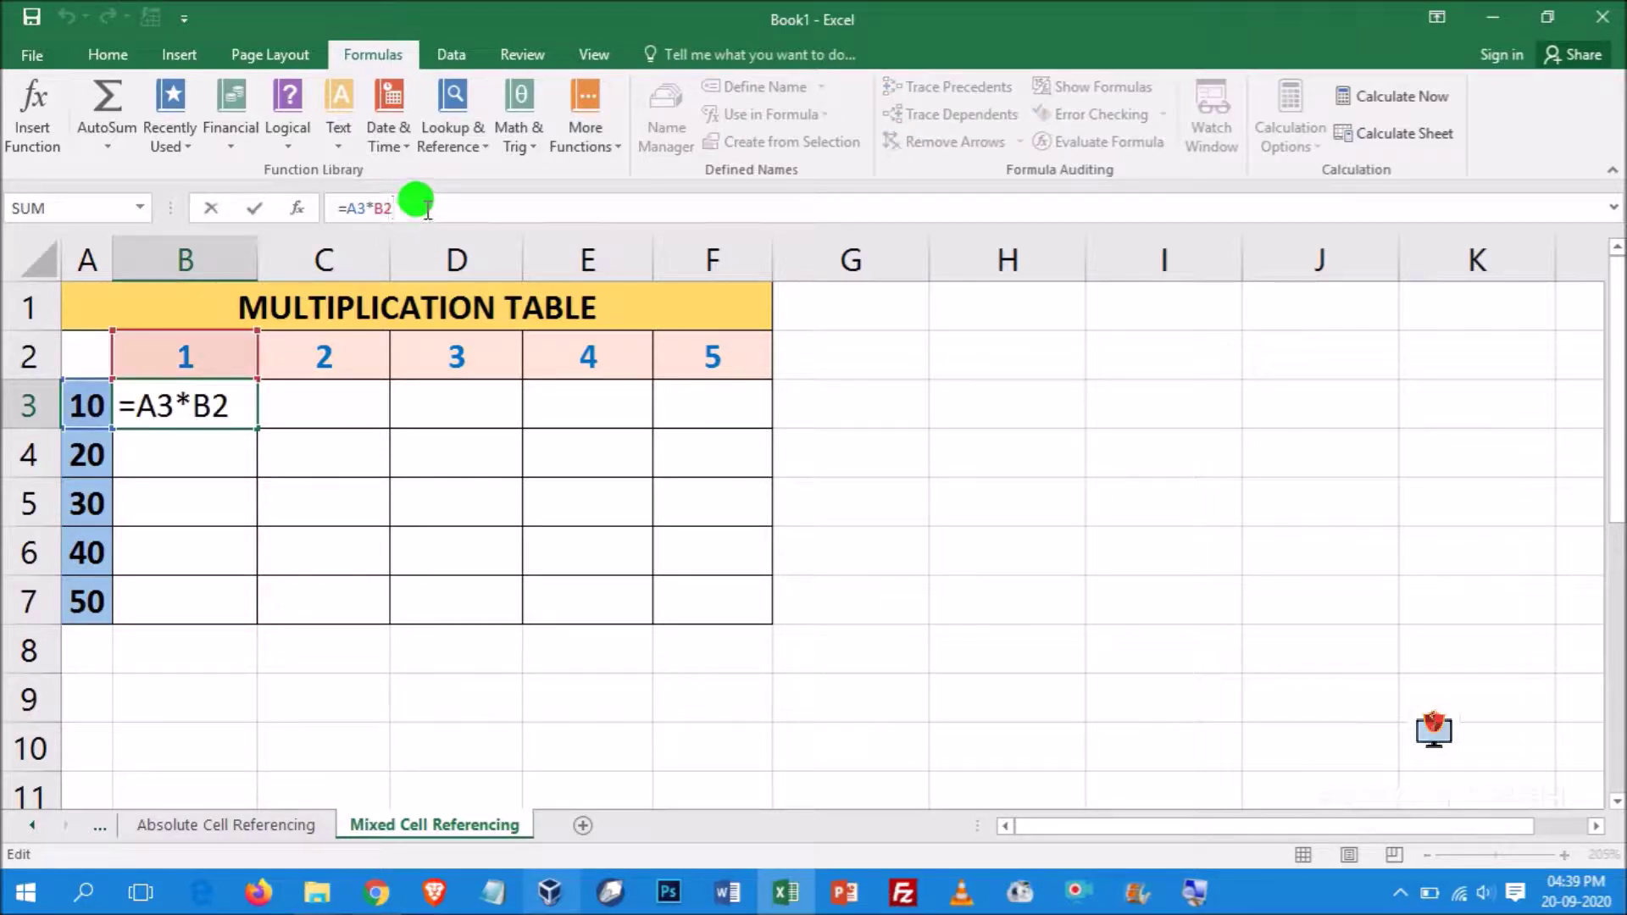
pyautogui.press('BackSpace')
pyautogui.press('BackSpace')
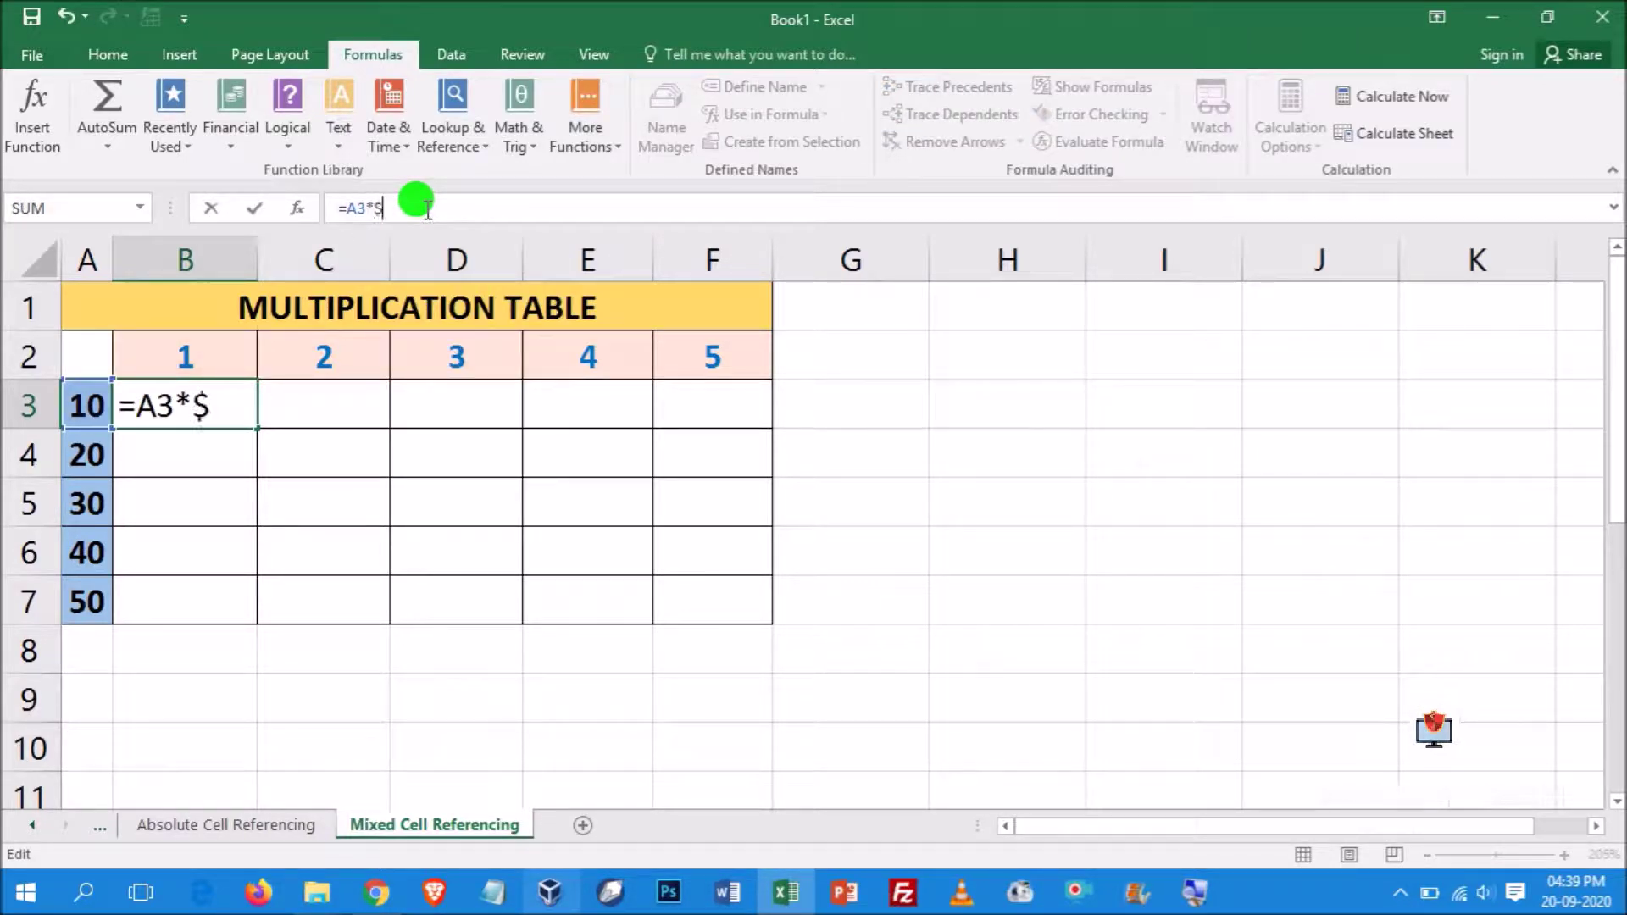
pyautogui.write('$B$2')
pyautogui.press('Return')
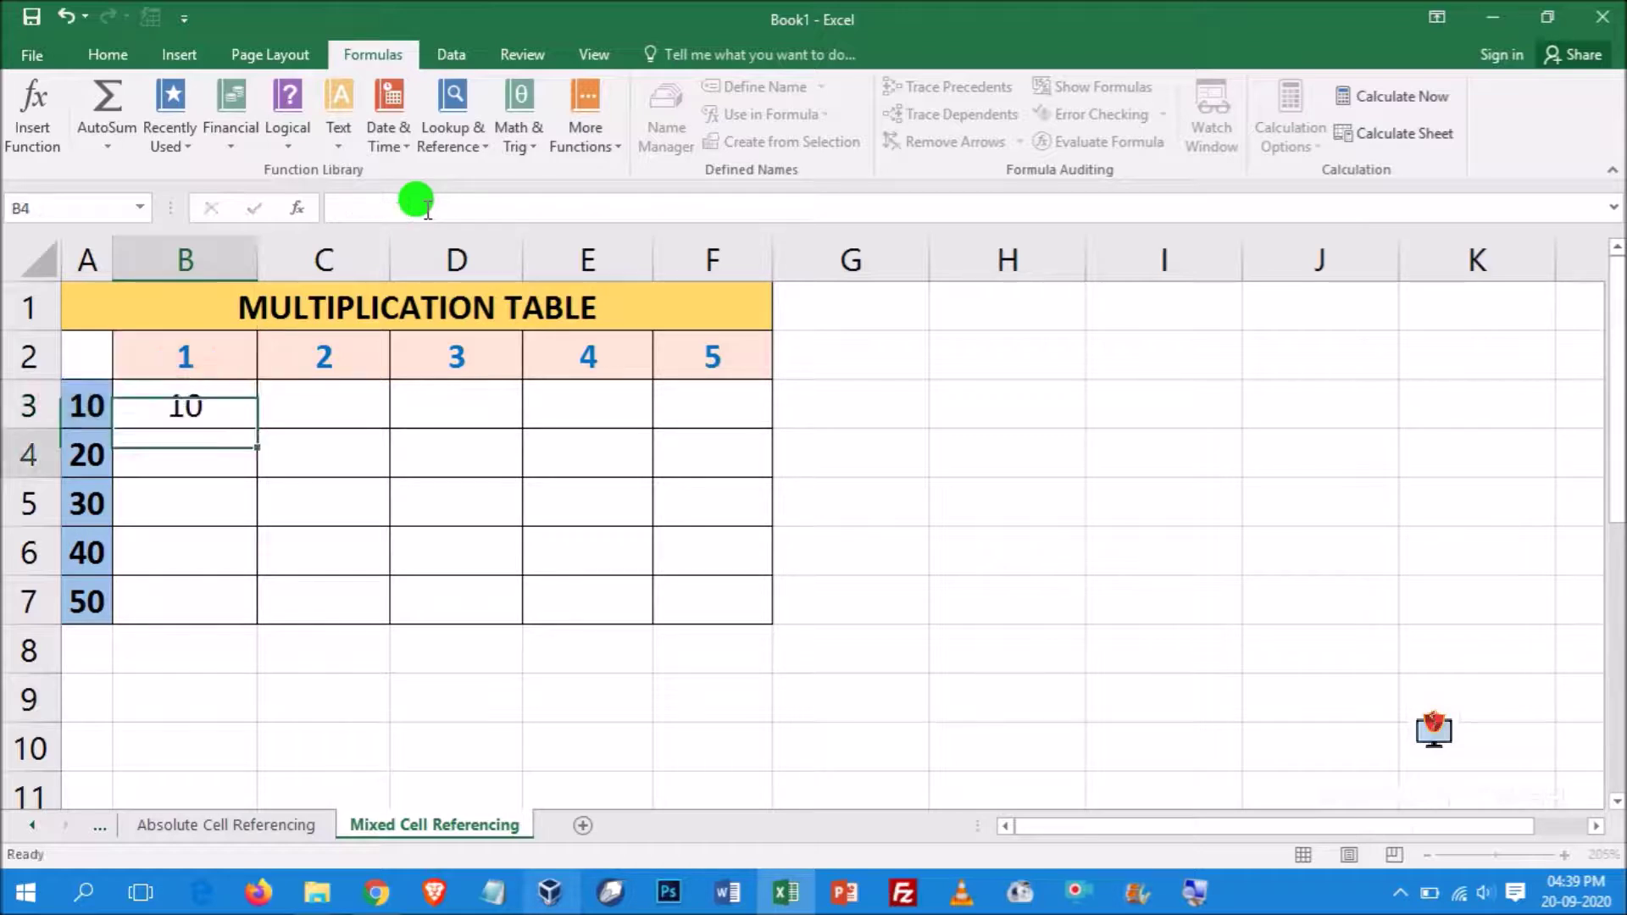
pyautogui.click(182, 402)
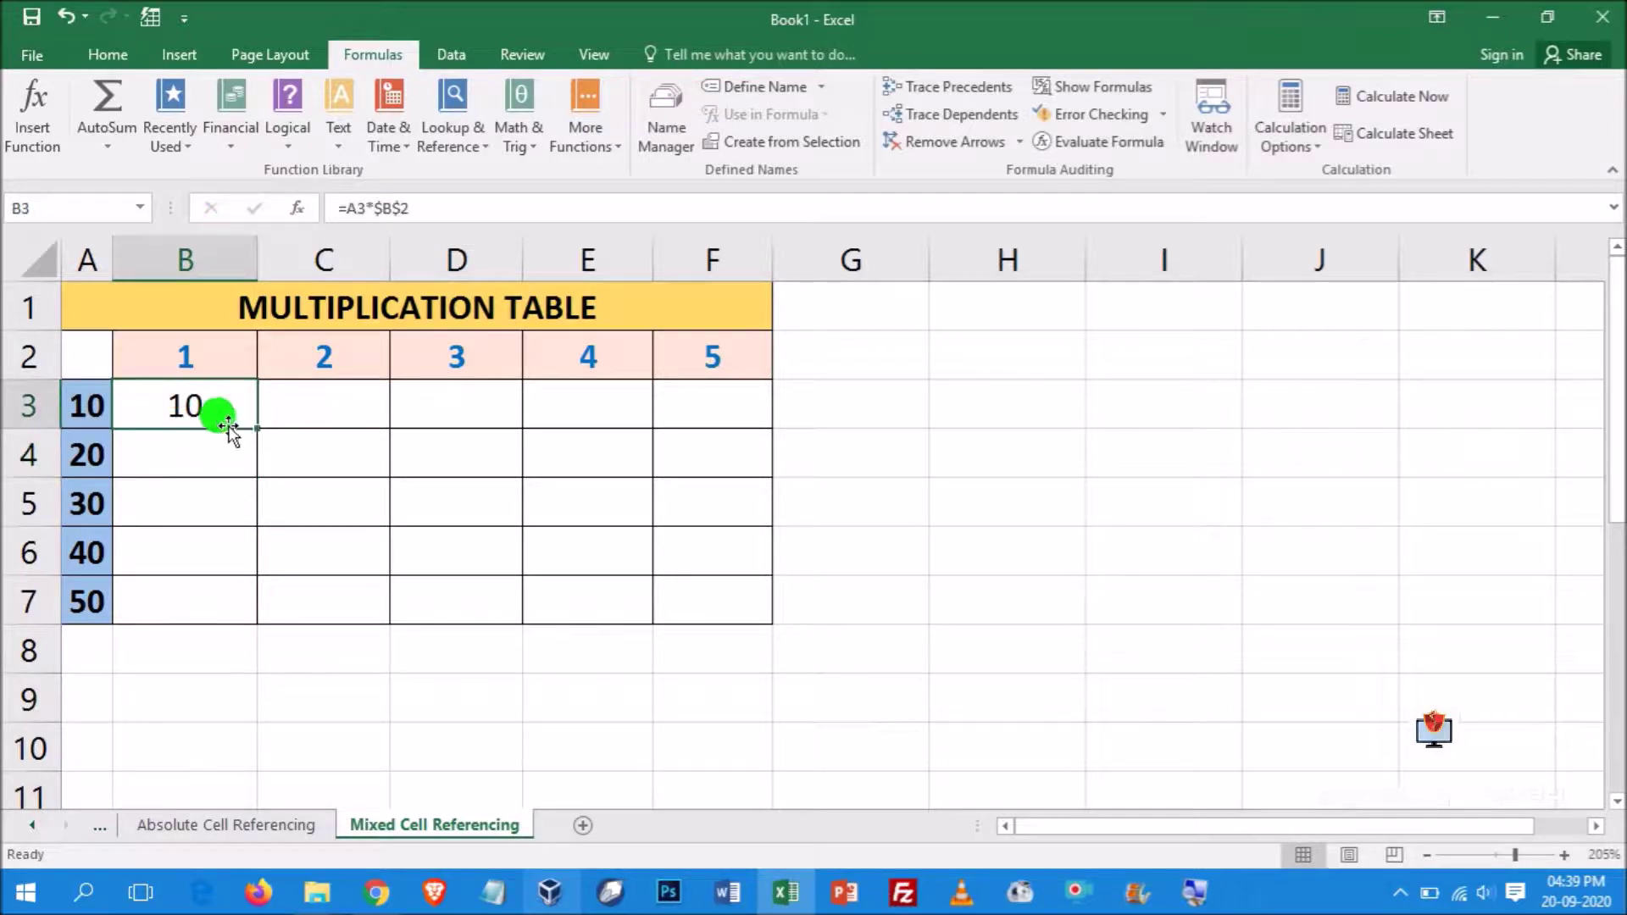
# Copy B3 across row 3 to F3, after undoing a trial fill down to B7
pyautogui.moveTo(254, 428); pyautogui.dragTo(255, 614)
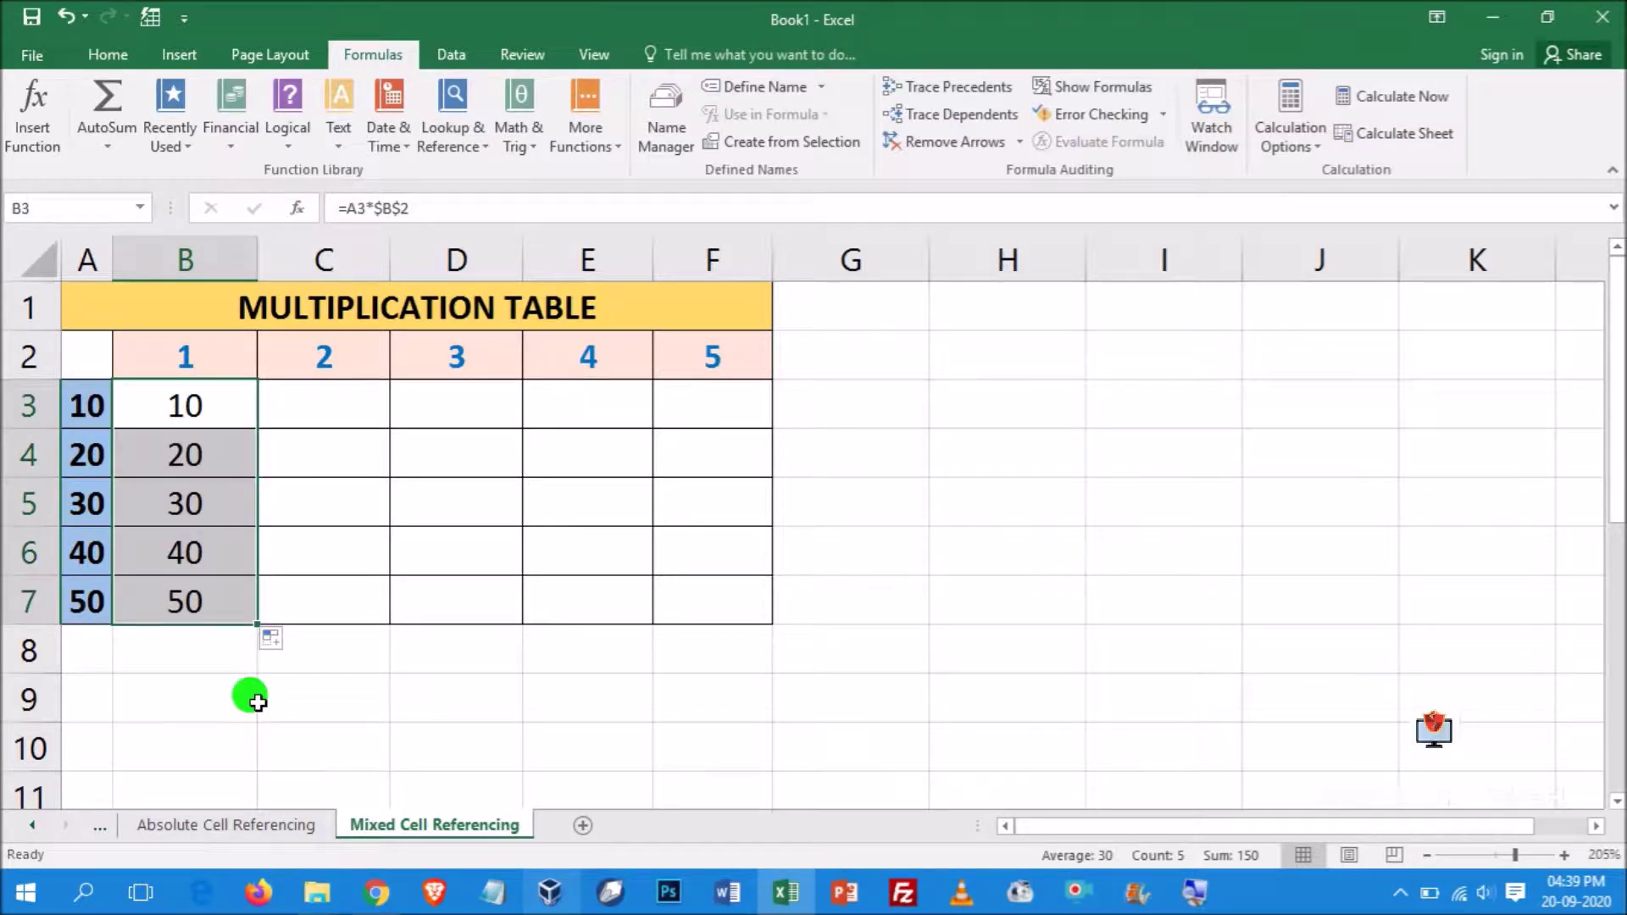
pyautogui.hotkey('ctrl', 'z')
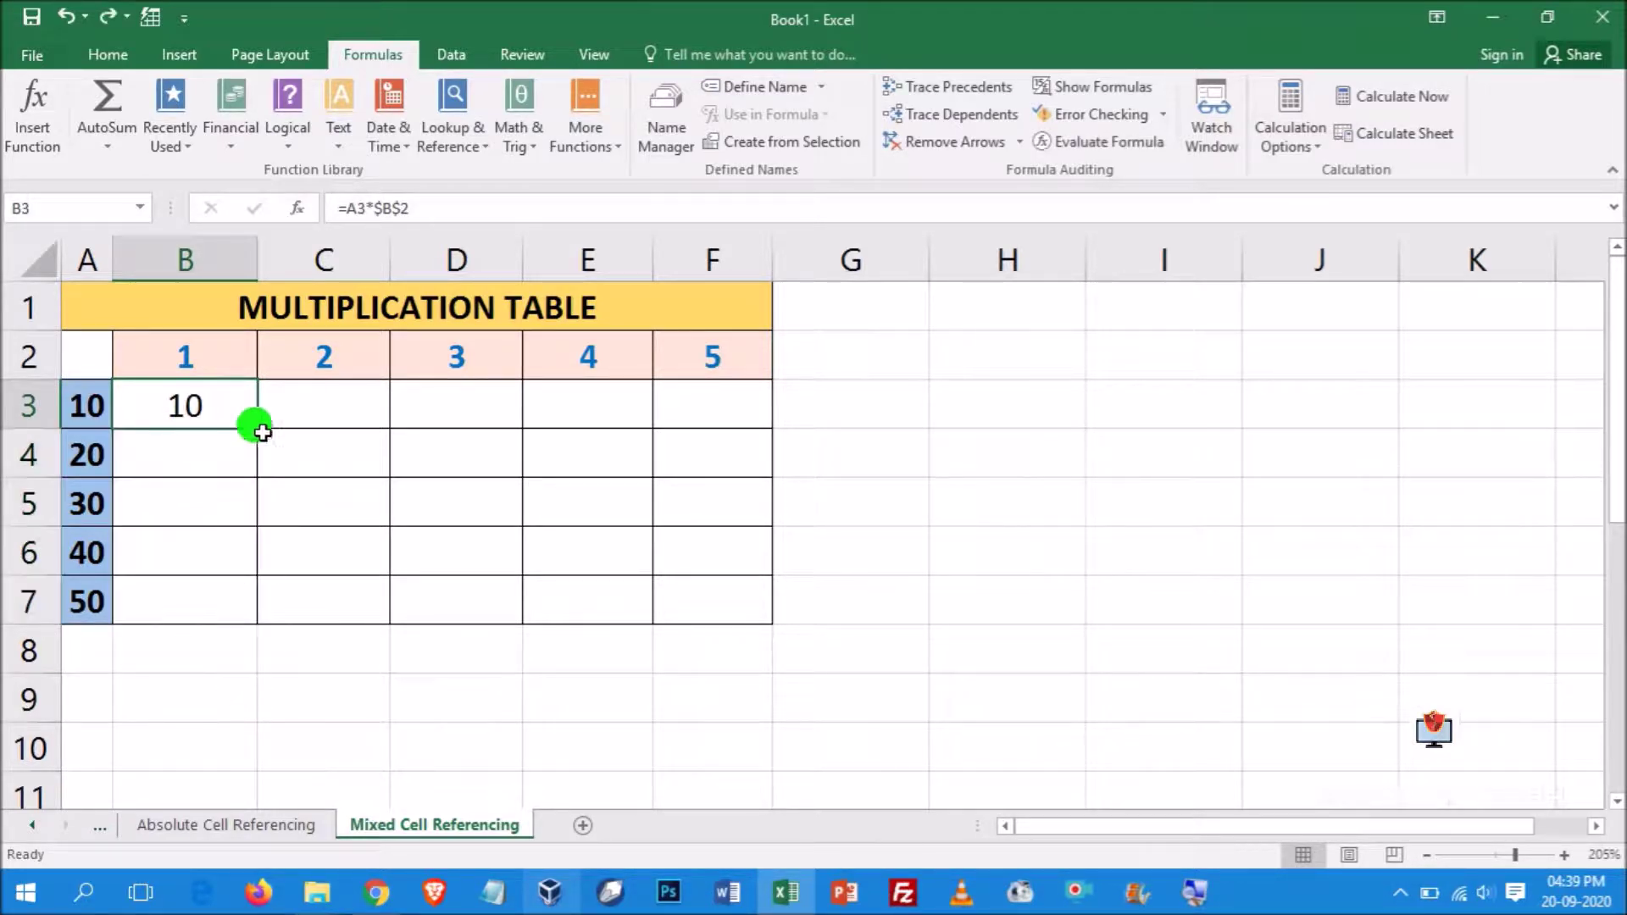
pyautogui.moveTo(259, 430); pyautogui.dragTo(717, 420)
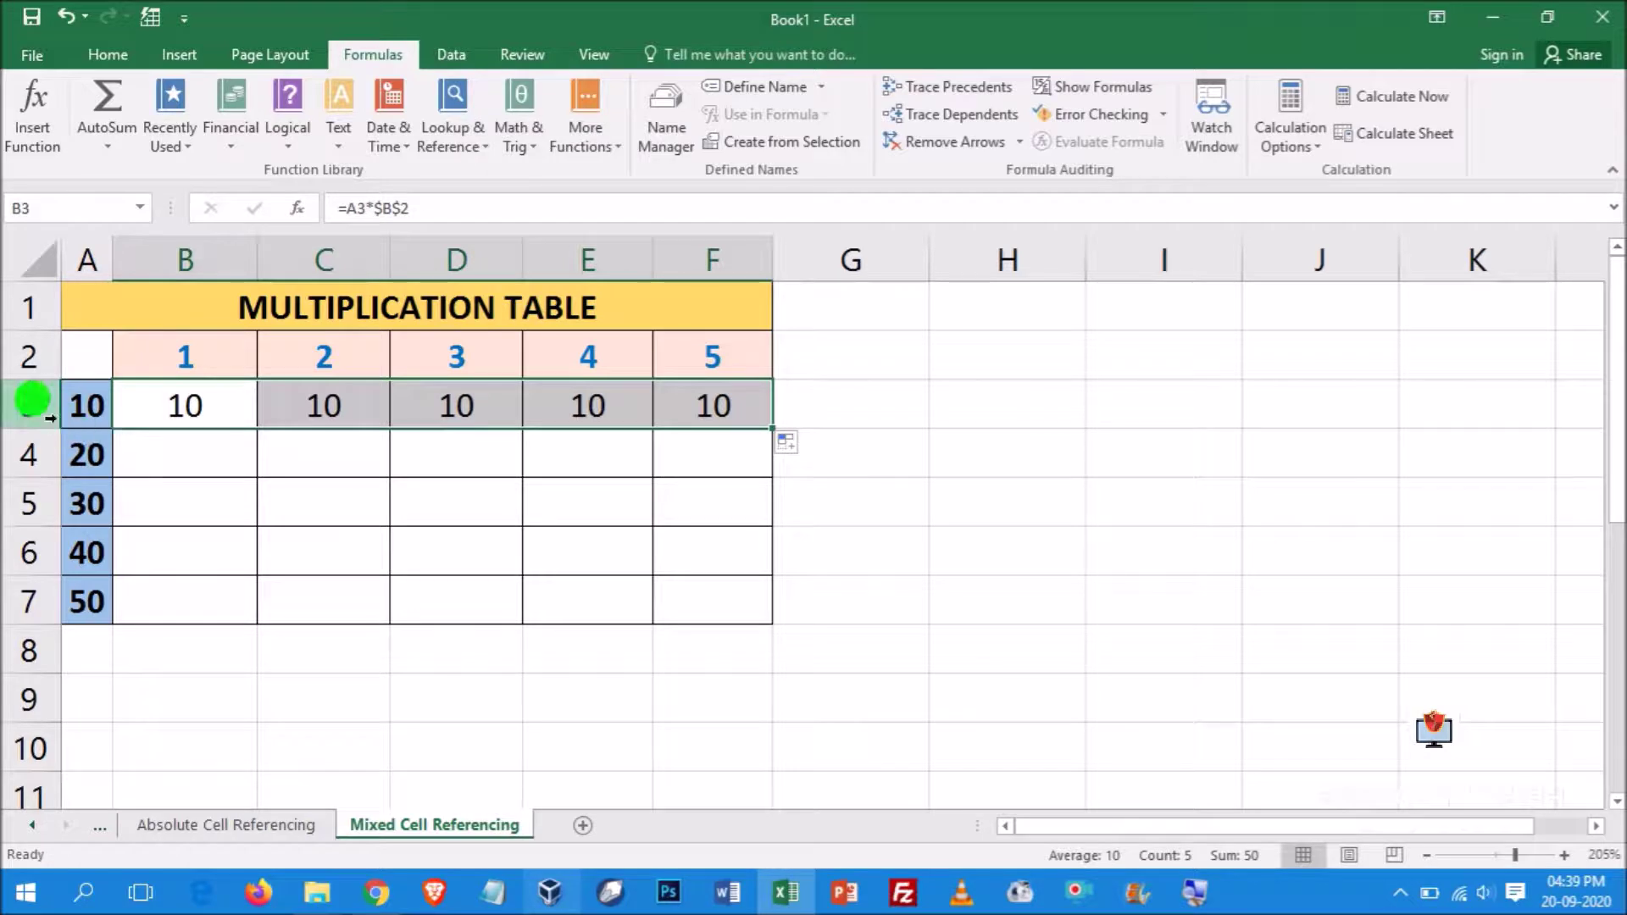
# Check the copied formulas in C3 (=B3*$B$2) and D3 (=C3*$B$2), then undo the row 3 fill
pyautogui.click(349, 393)
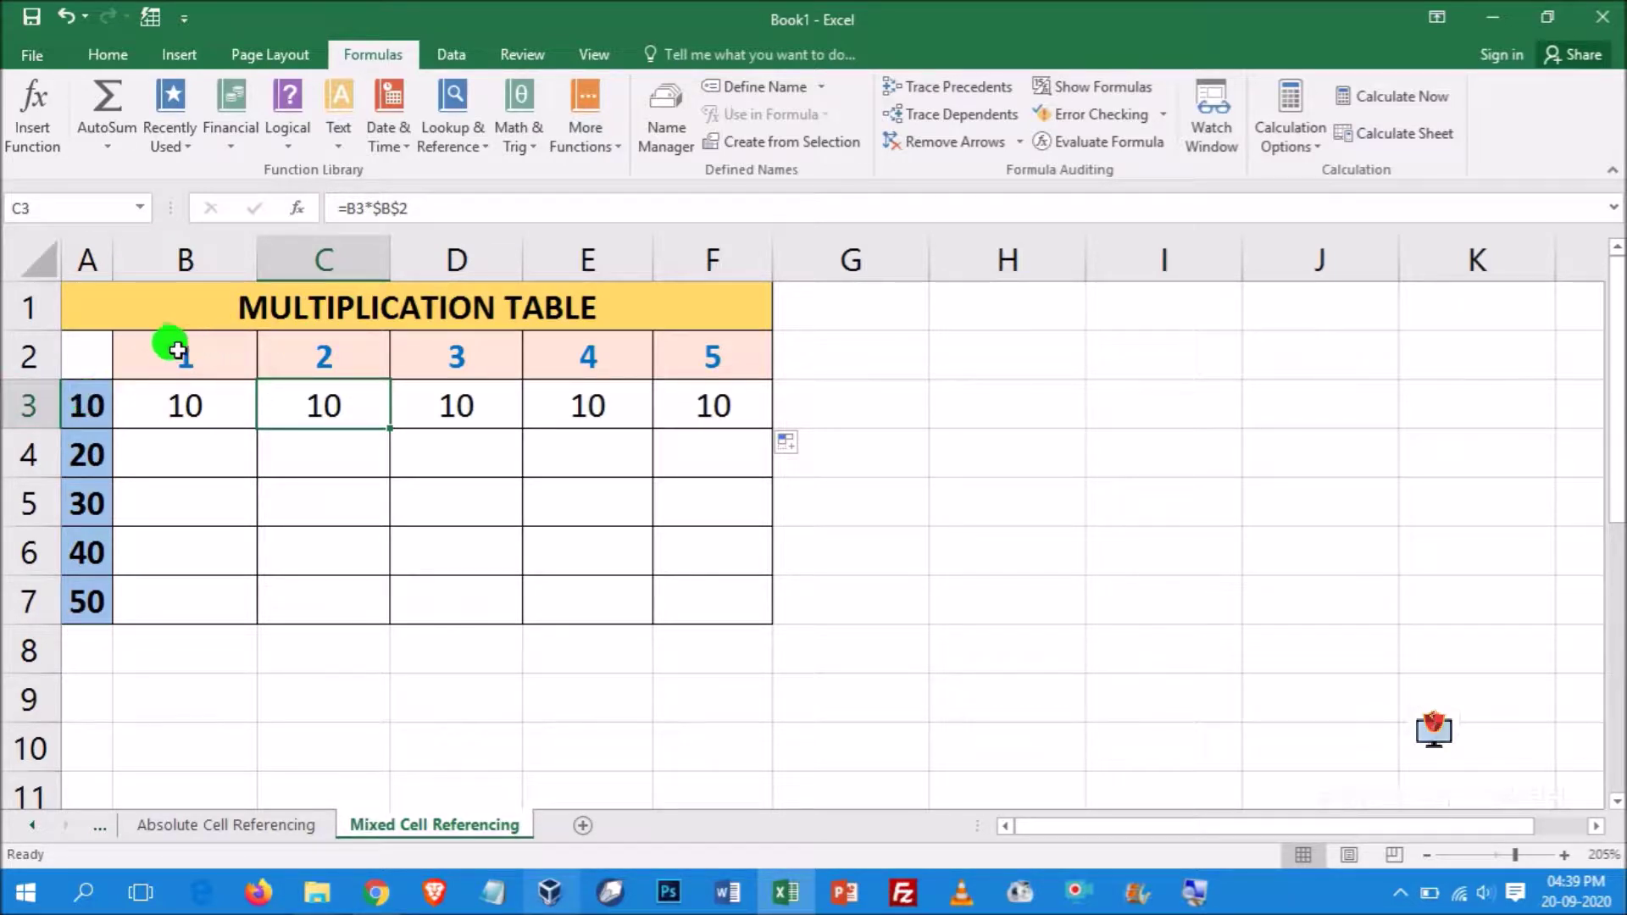
pyautogui.click(479, 405)
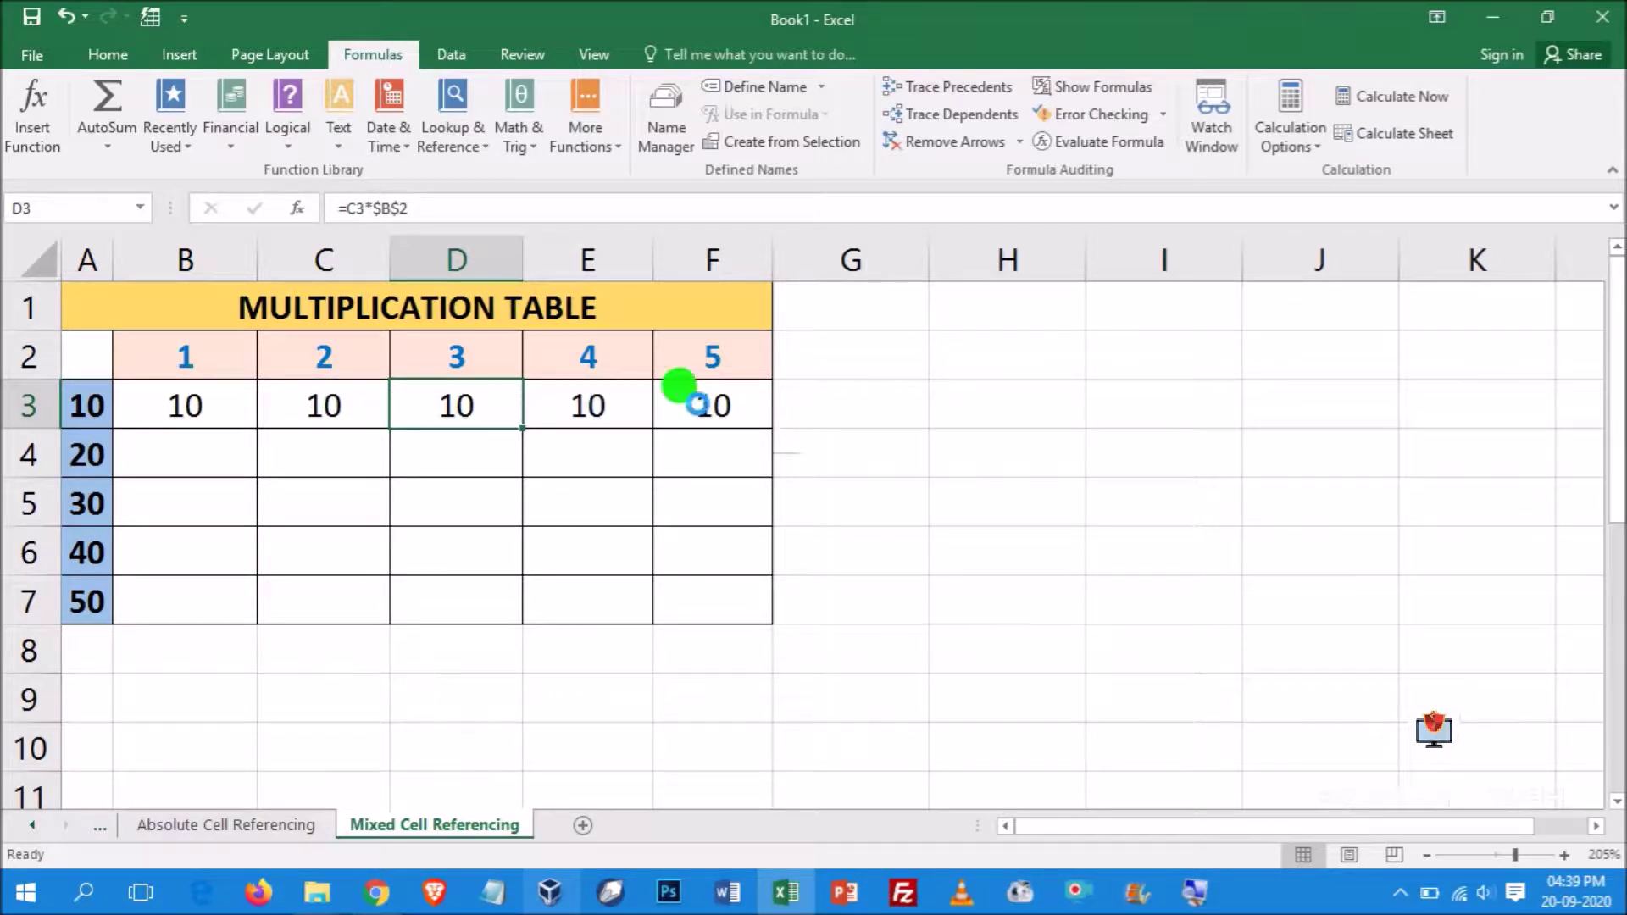
pyautogui.hotkey('ctrl', 'z')
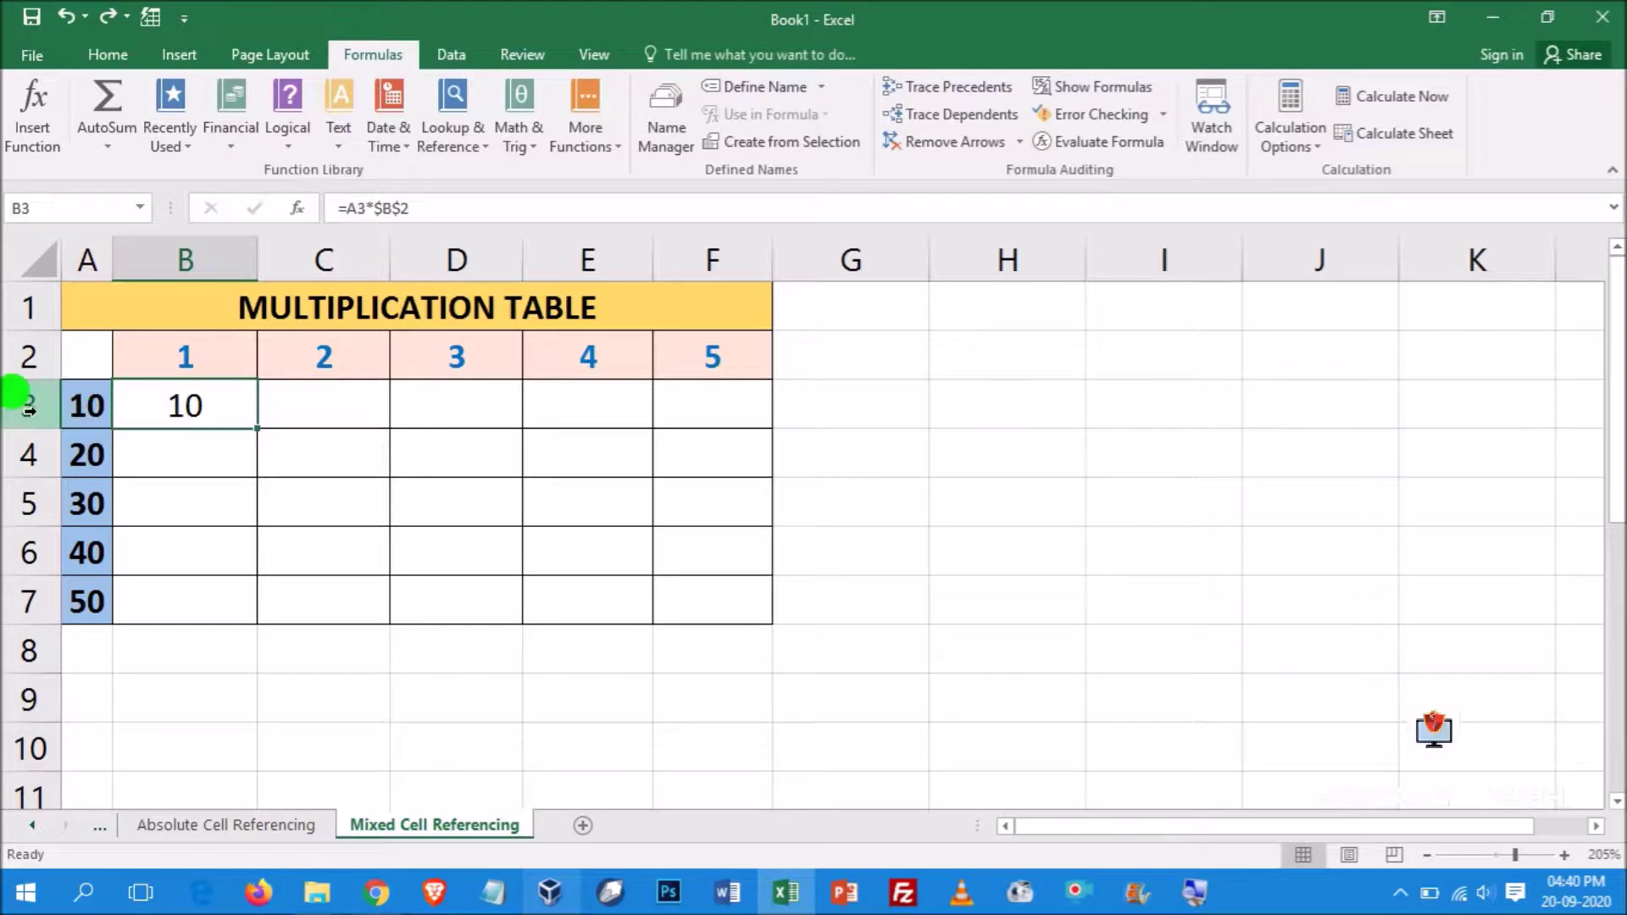
# Rewrite B3's formula as =$A3*B2 and switch the sheet to Show Formulas
pyautogui.doubleClick(210, 404)
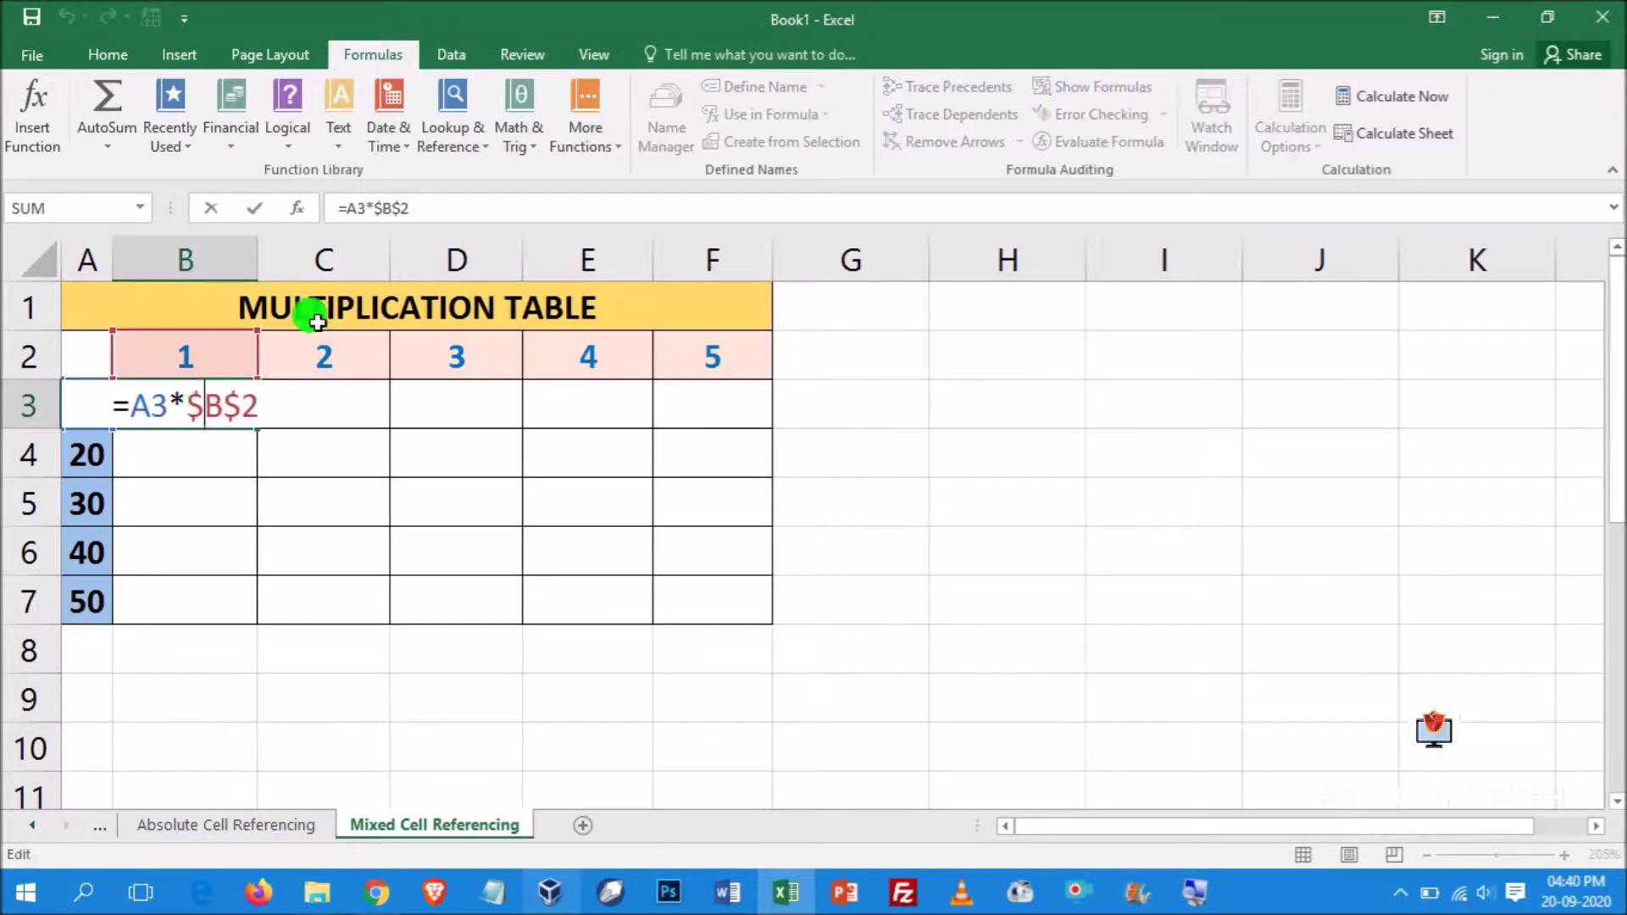
pyautogui.click(436, 208)
pyautogui.press('BackSpace')
pyautogui.press('BackSpace')
pyautogui.press('BackSpace')
pyautogui.press('BackSpace')
pyautogui.press('BackSpace')
pyautogui.press('BackSpace')
pyautogui.press('BackSpace')
pyautogui.press('BackSpace')
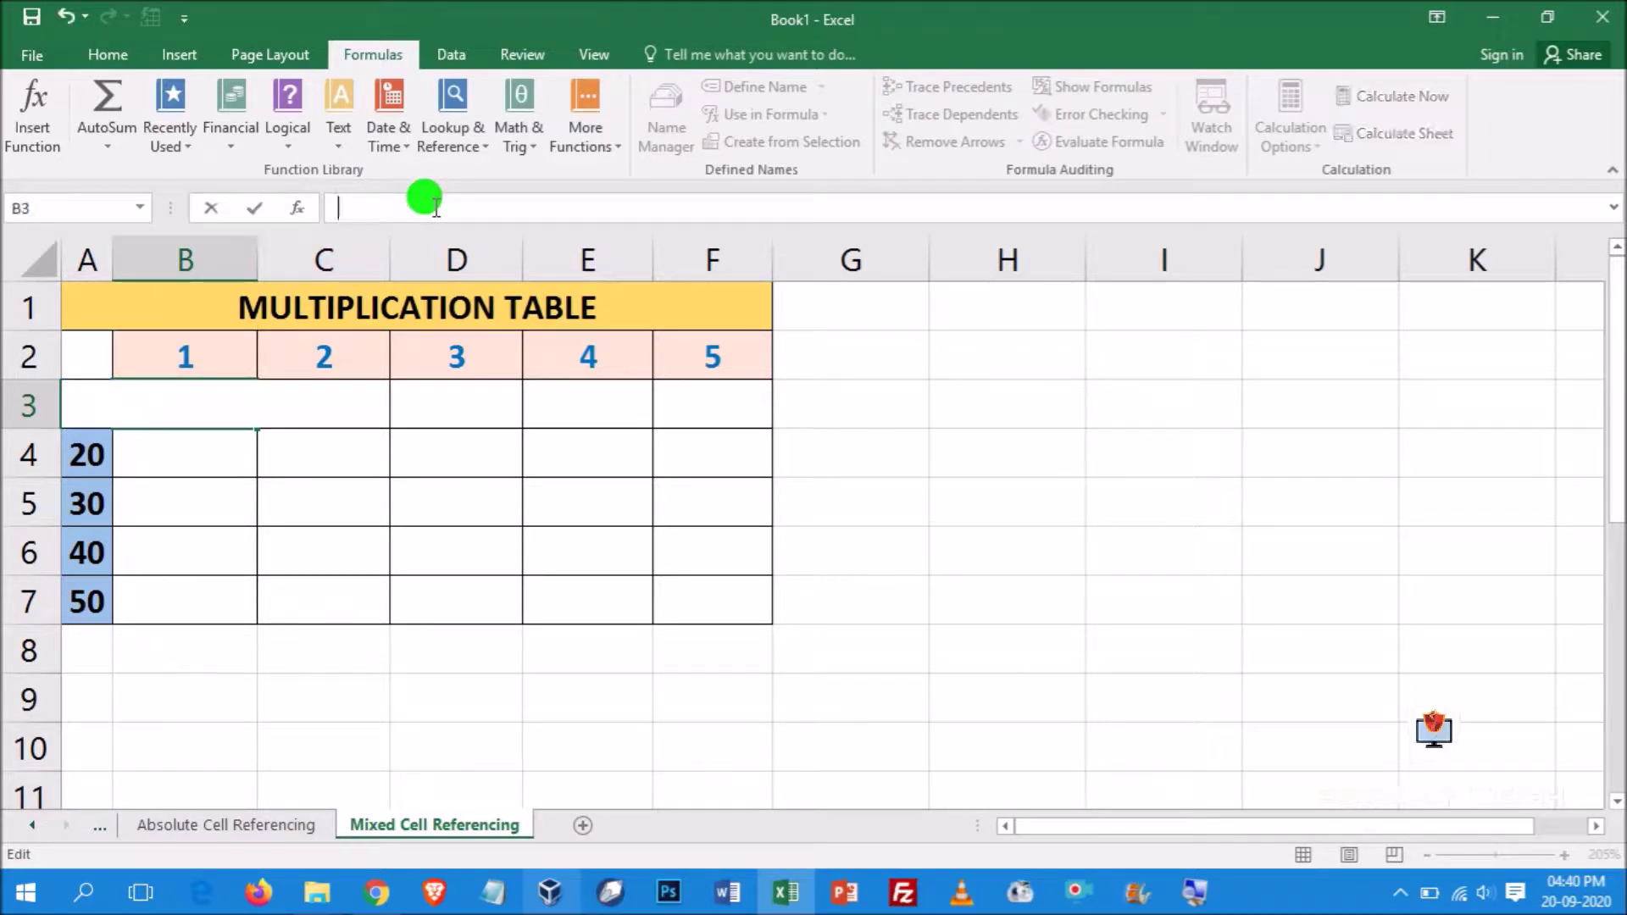
pyautogui.write('=$')
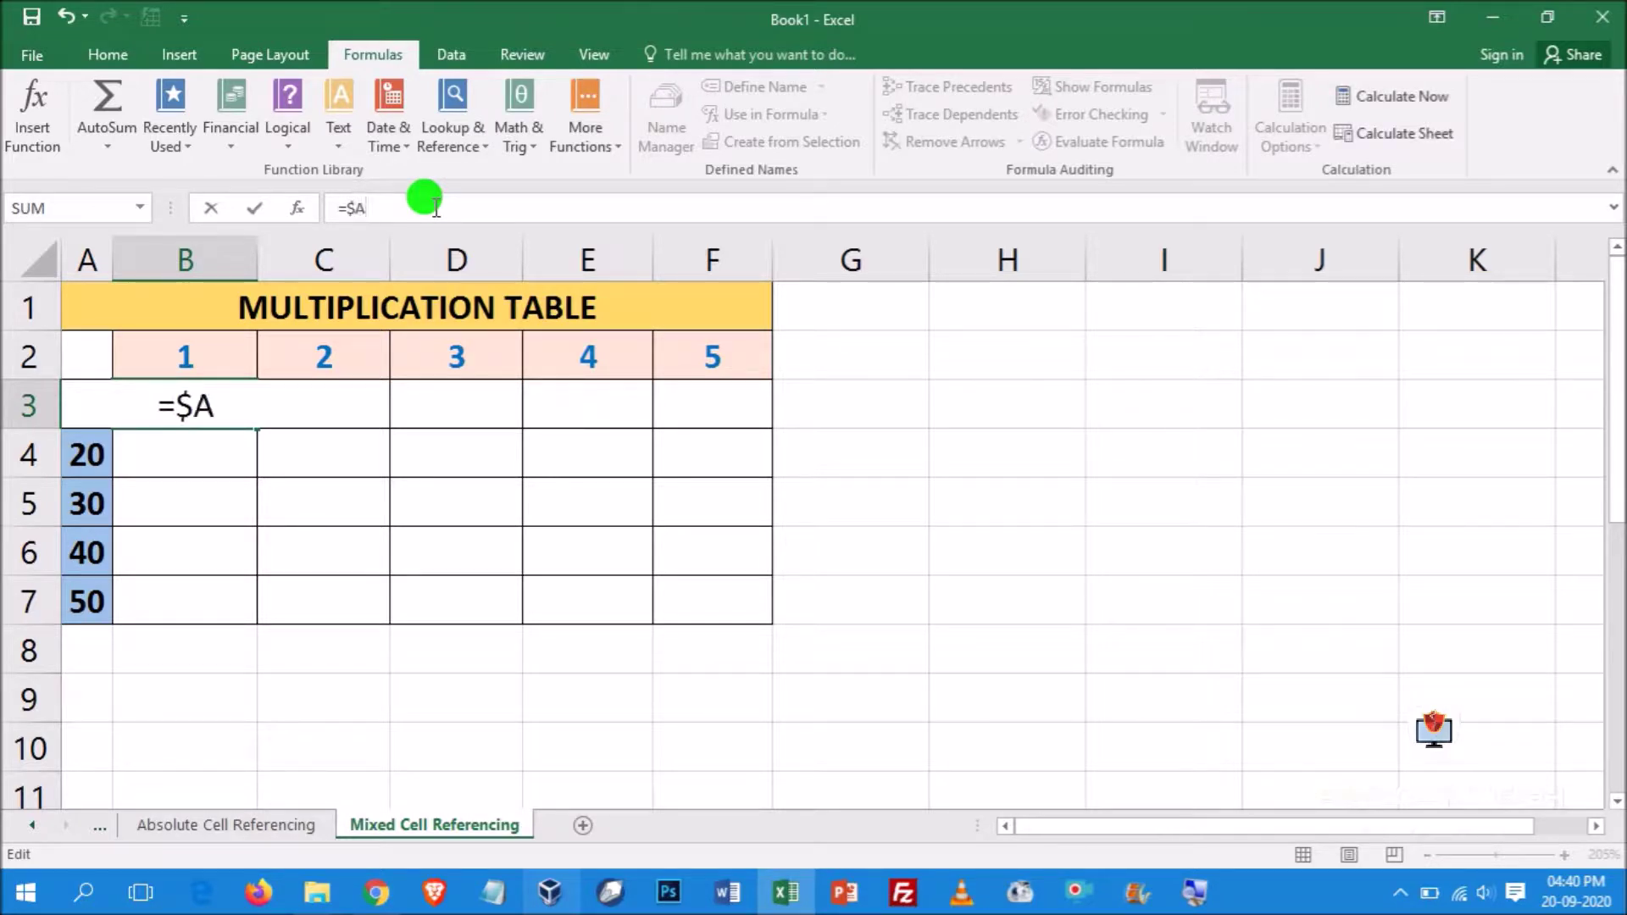
pyautogui.write('A3*')
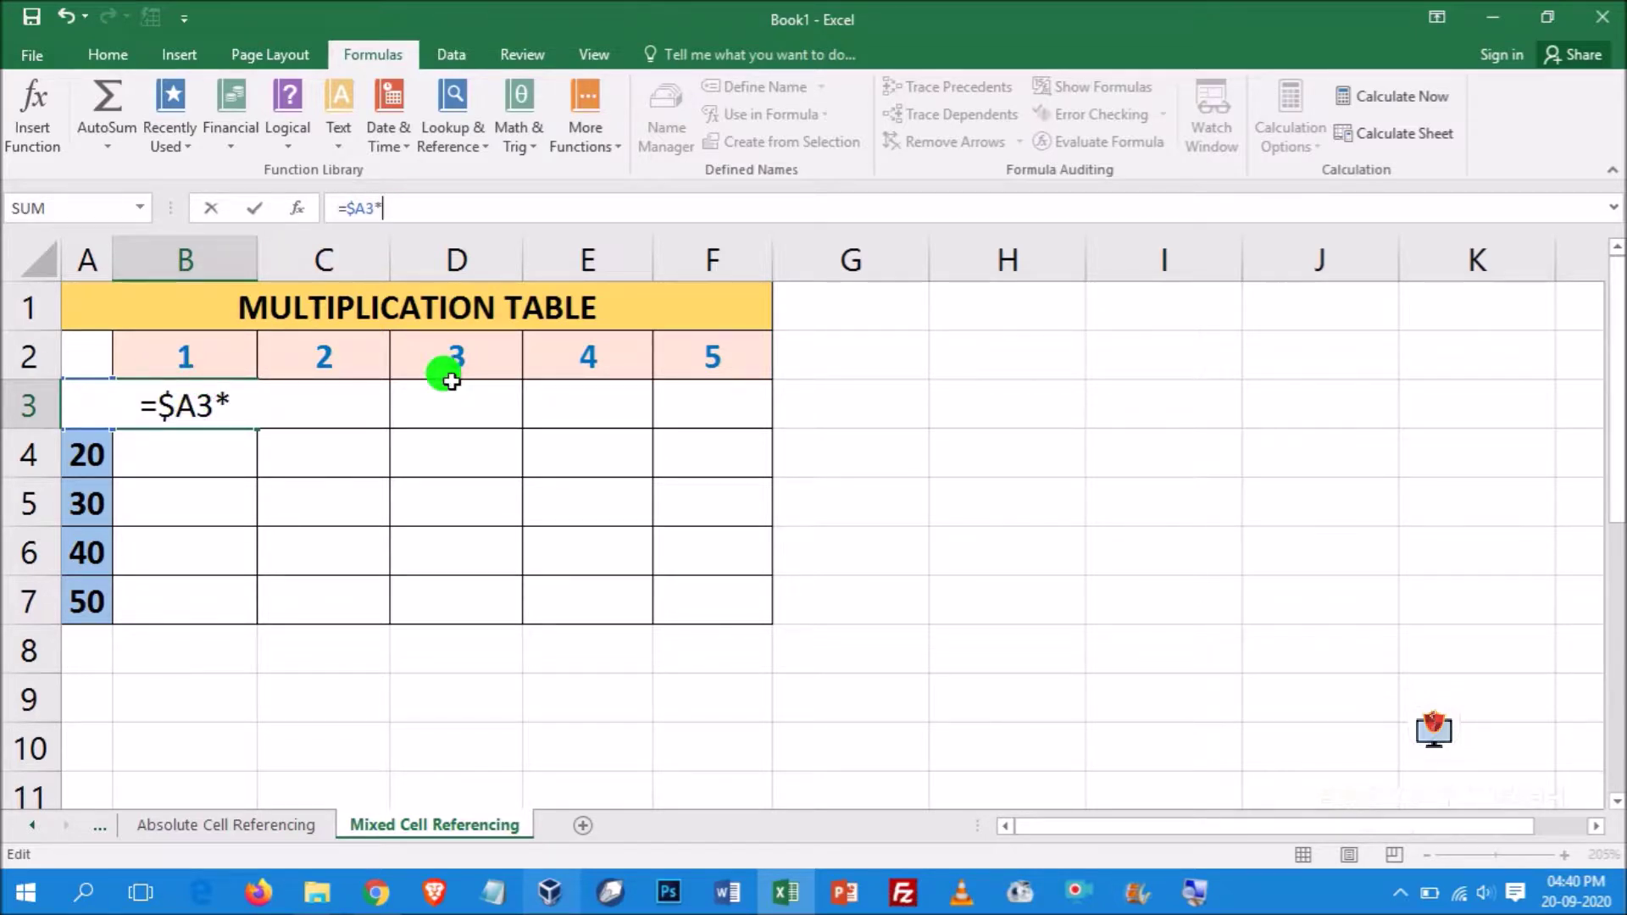
pyautogui.write('B2')
pyautogui.press('Return')
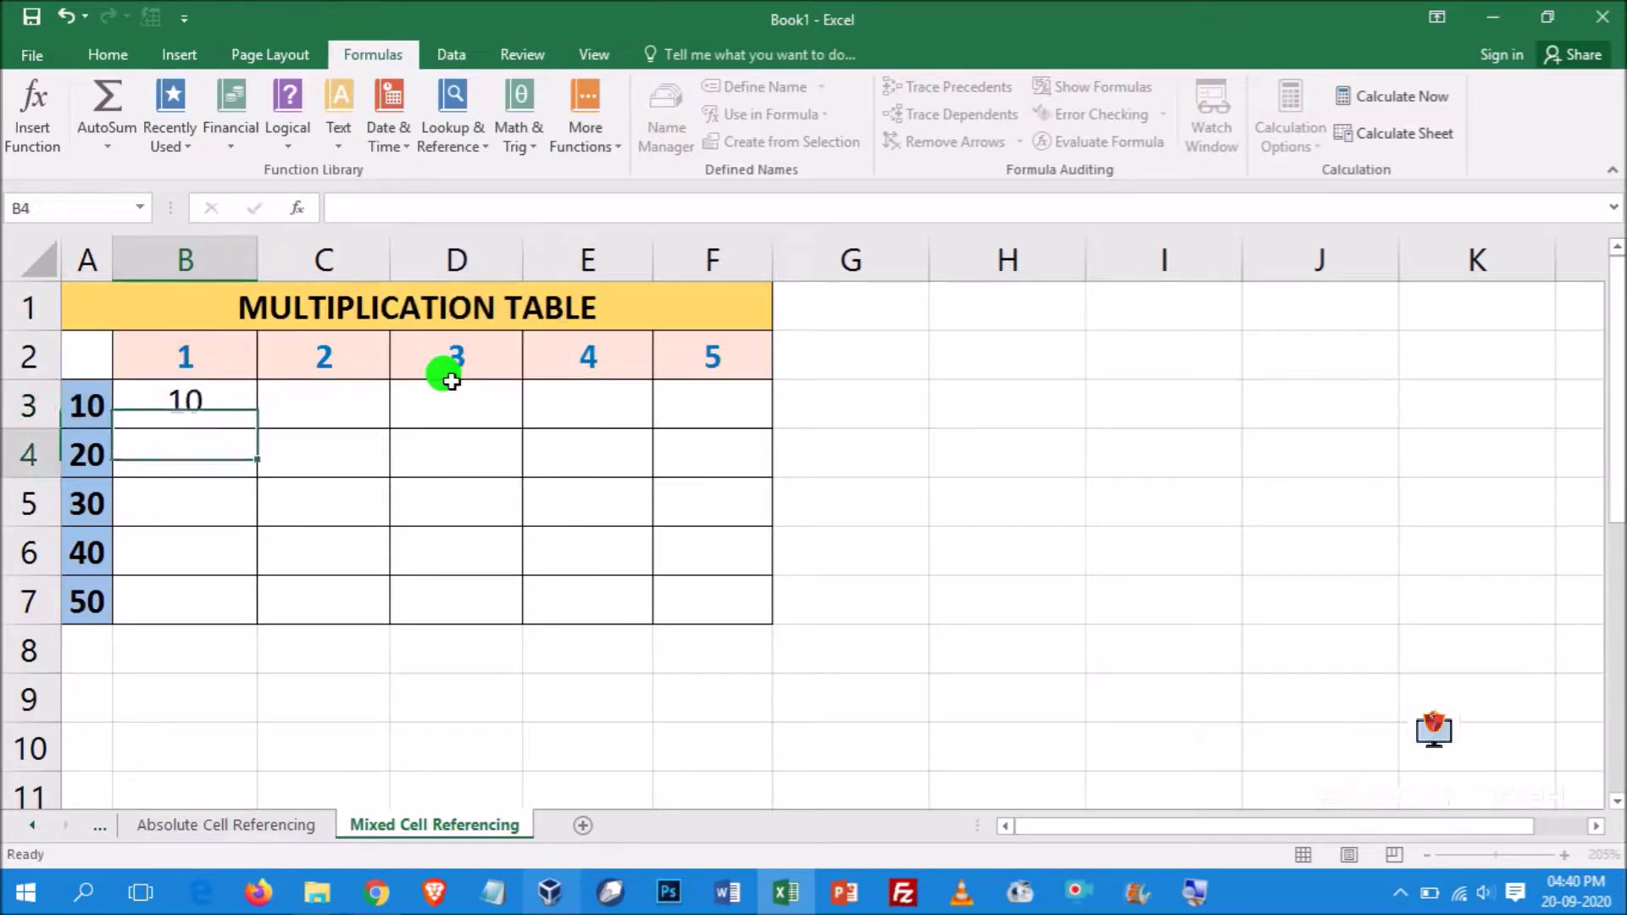
pyautogui.click(159, 400)
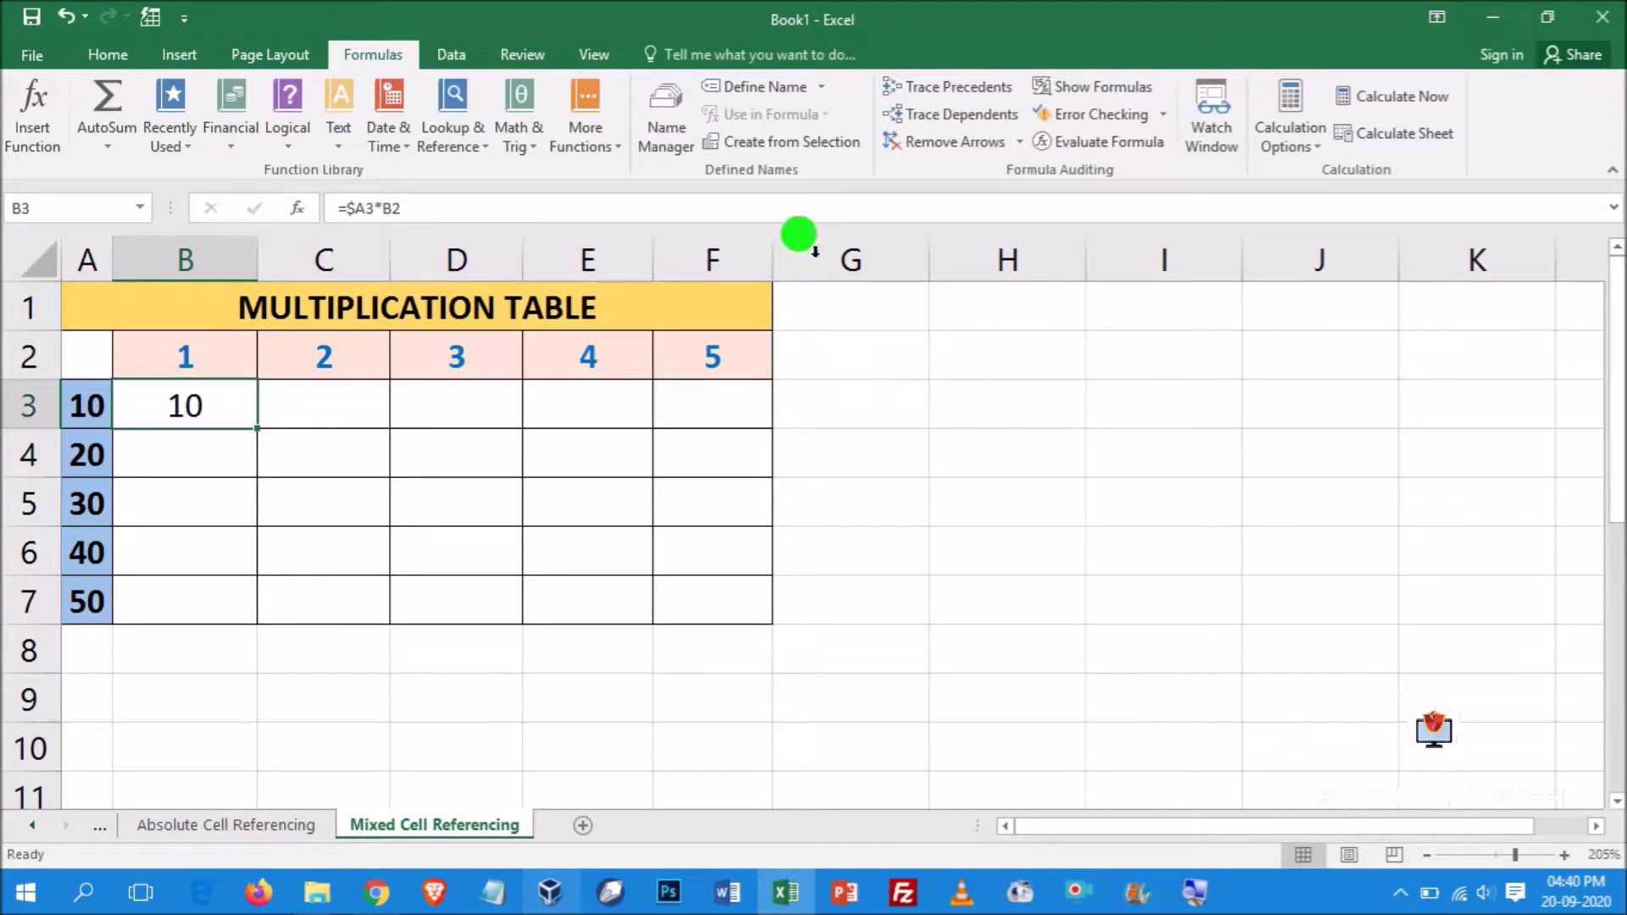
pyautogui.click(1092, 86)
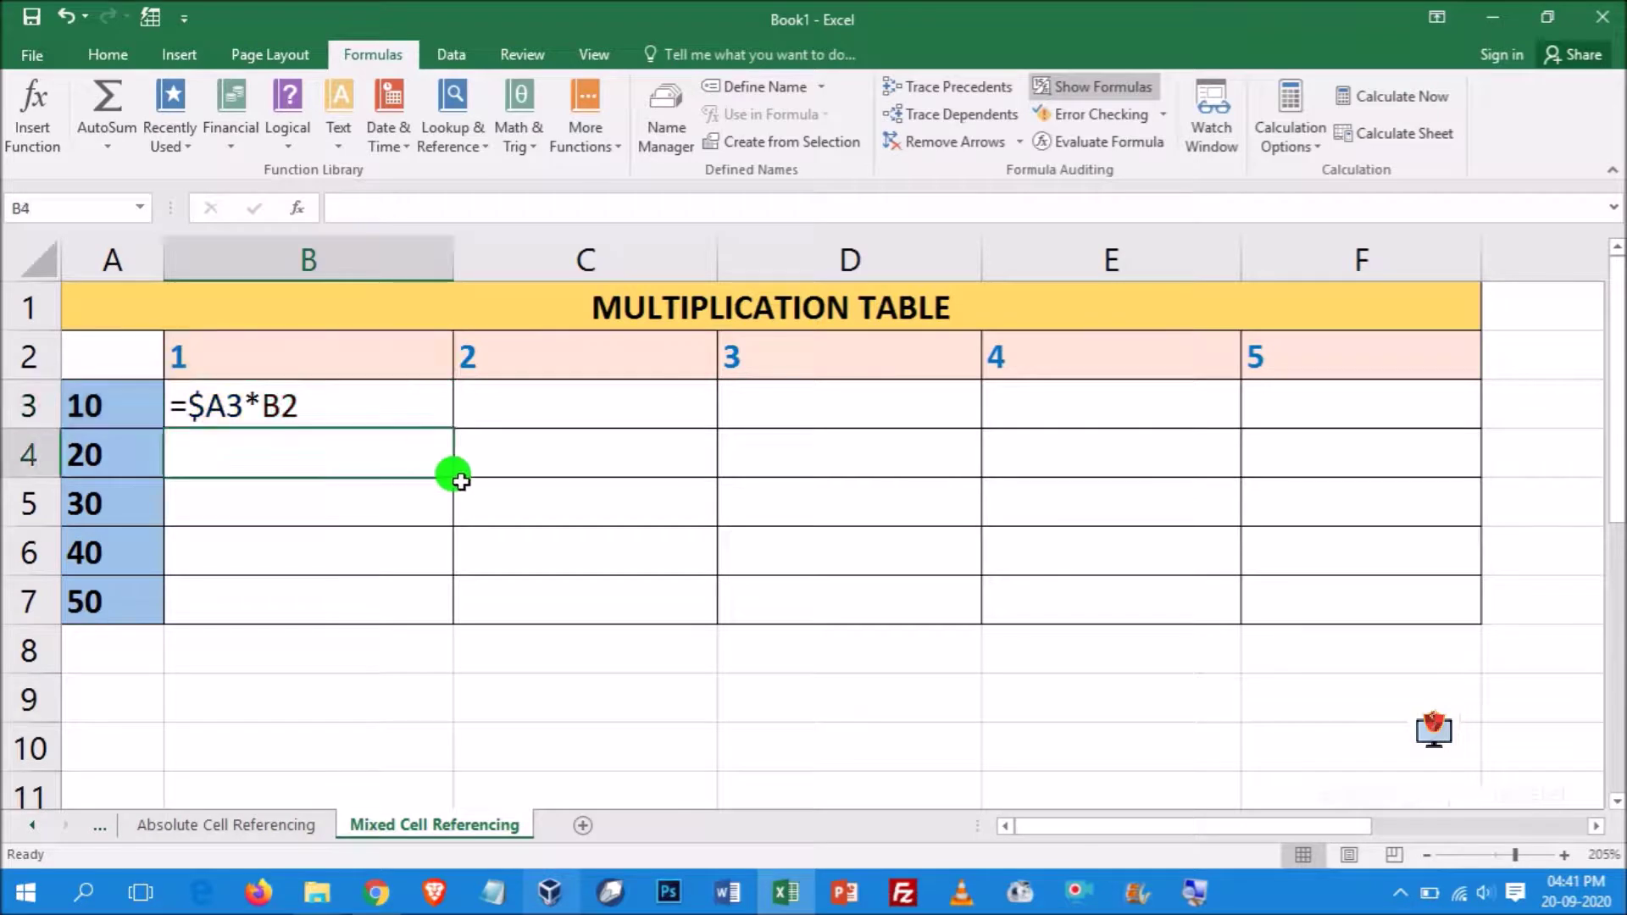
# Return to showing results, test-fill B3's formula across to F3 and into B4, then clear B4
pyautogui.click(1082, 90)
pyautogui.moveTo(261, 429); pyautogui.dragTo(741, 425)
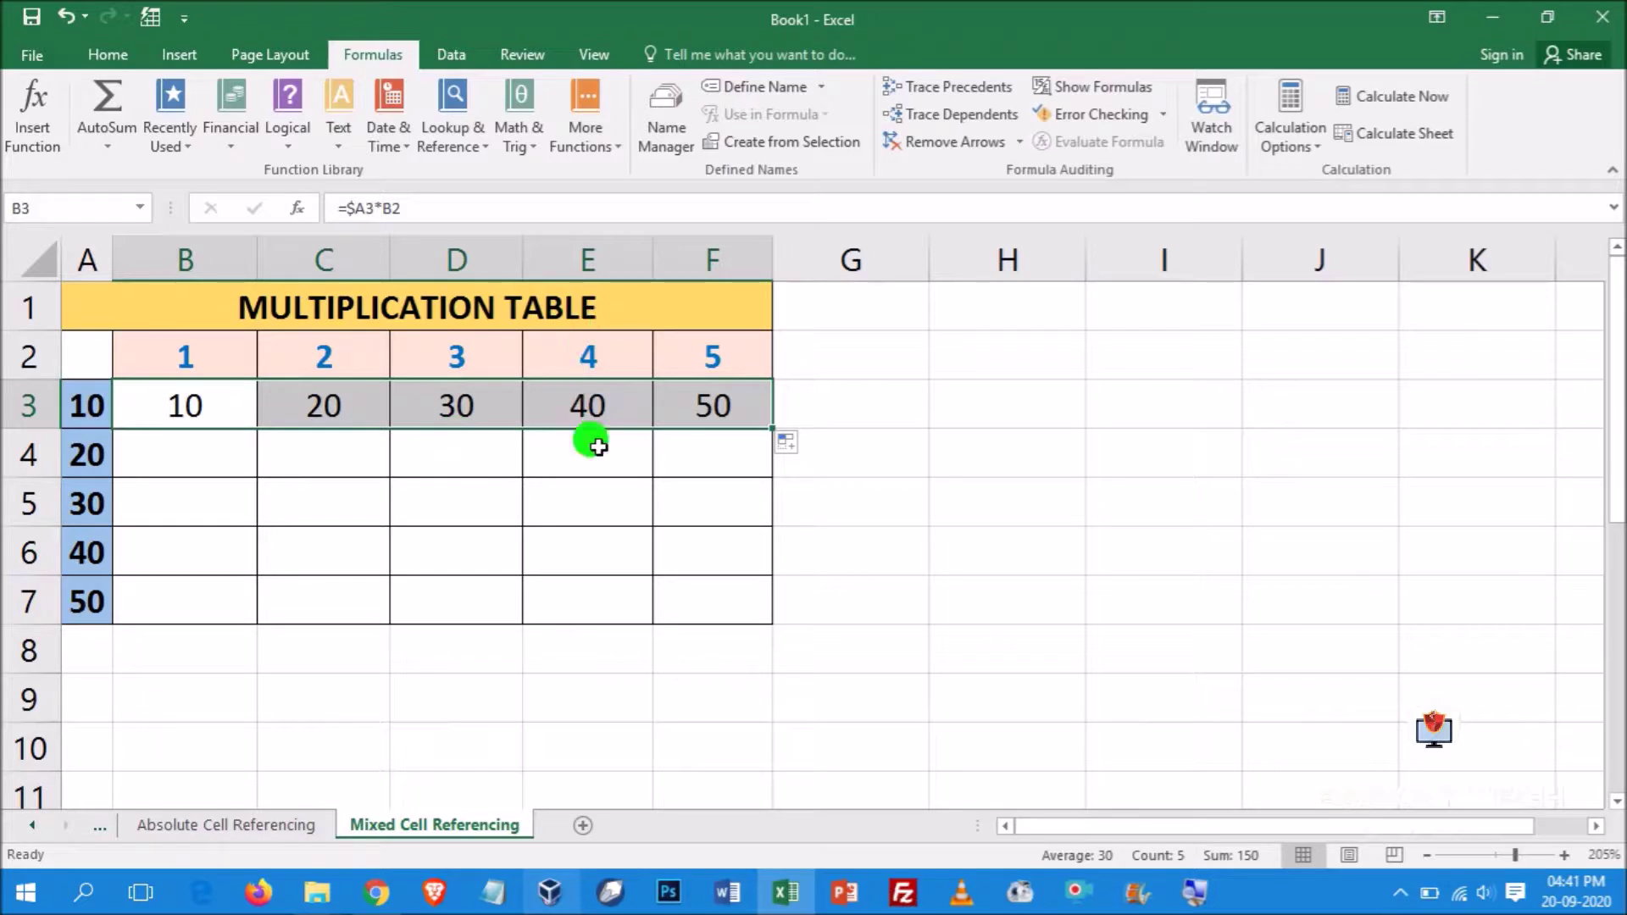
pyautogui.click(214, 414)
pyautogui.moveTo(252, 430); pyautogui.dragTo(258, 473)
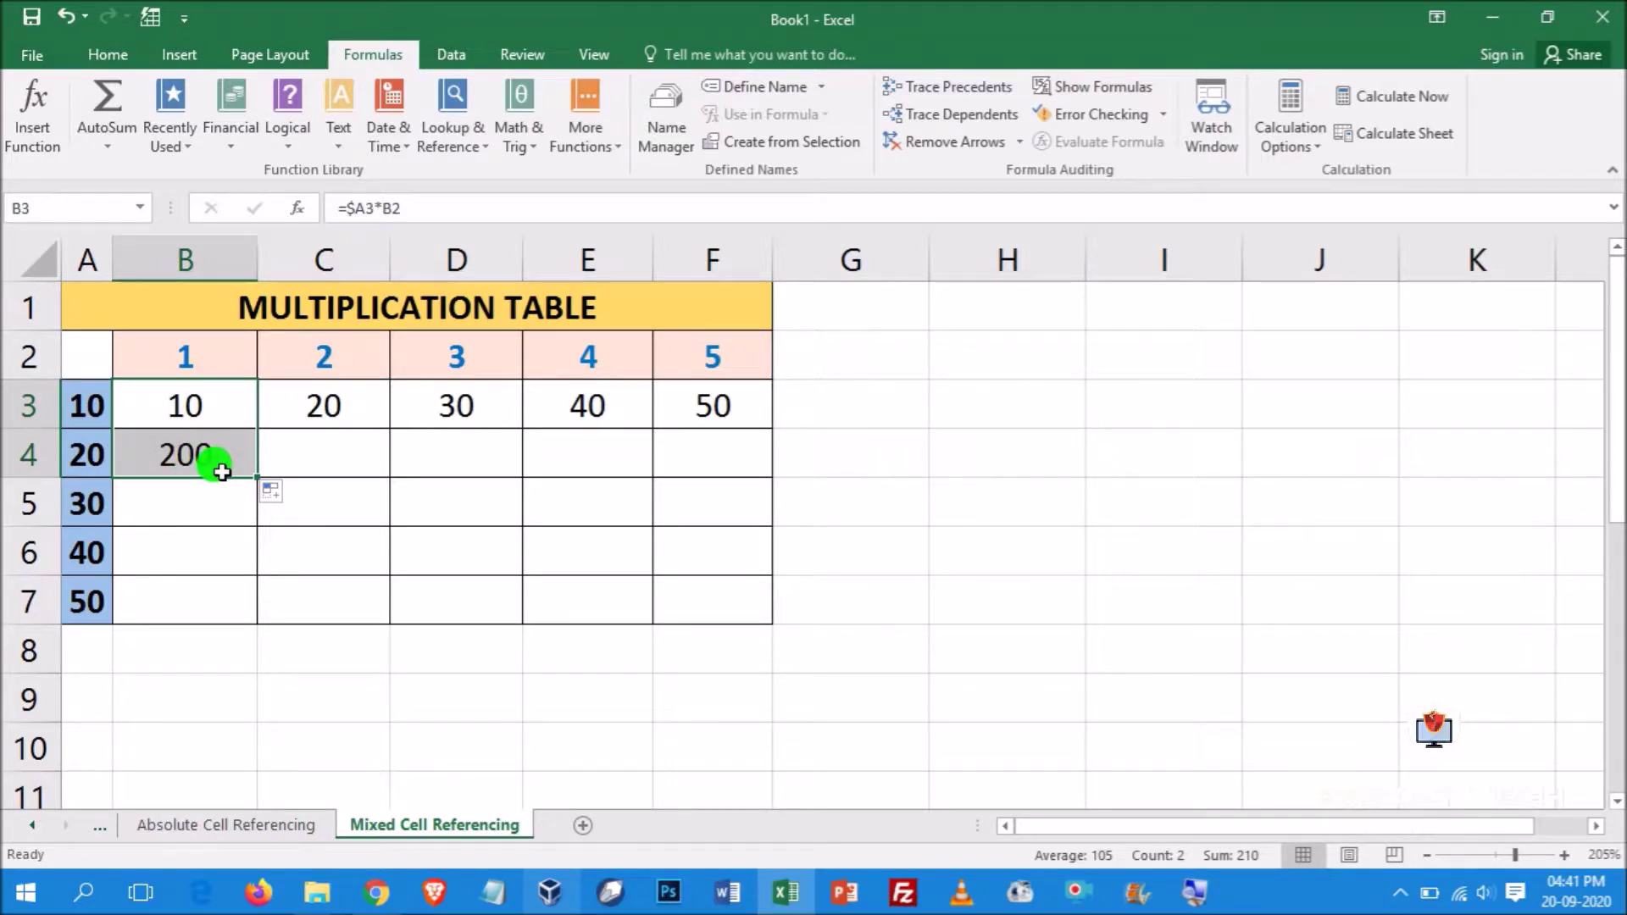
pyautogui.click(409, 208)
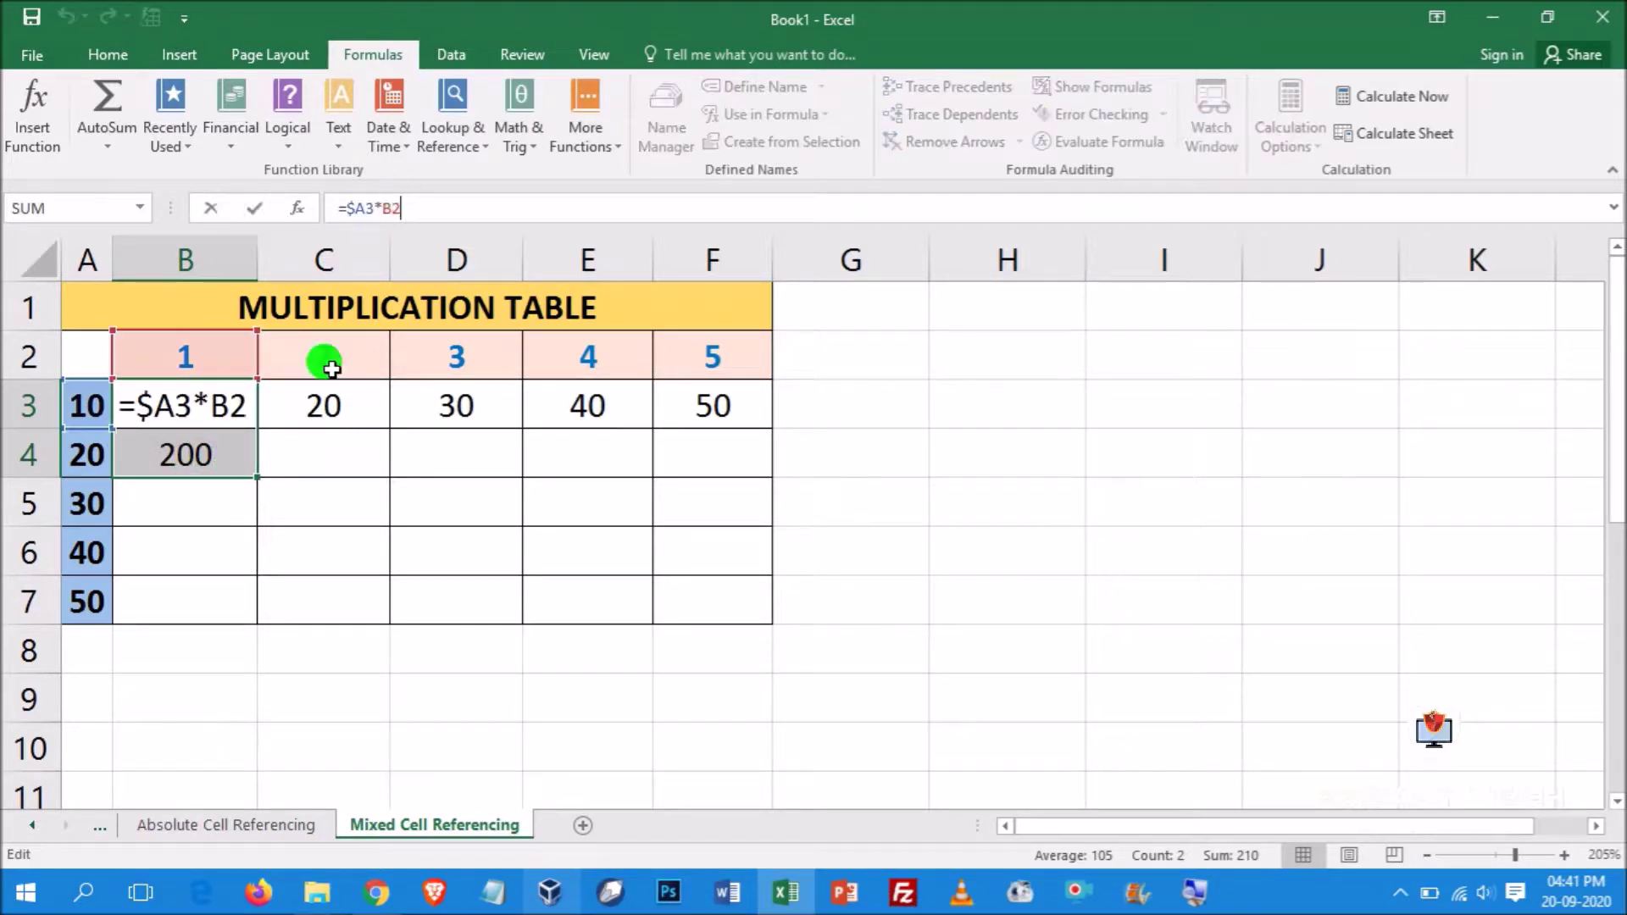
pyautogui.click(196, 458)
pyautogui.press('Delete')
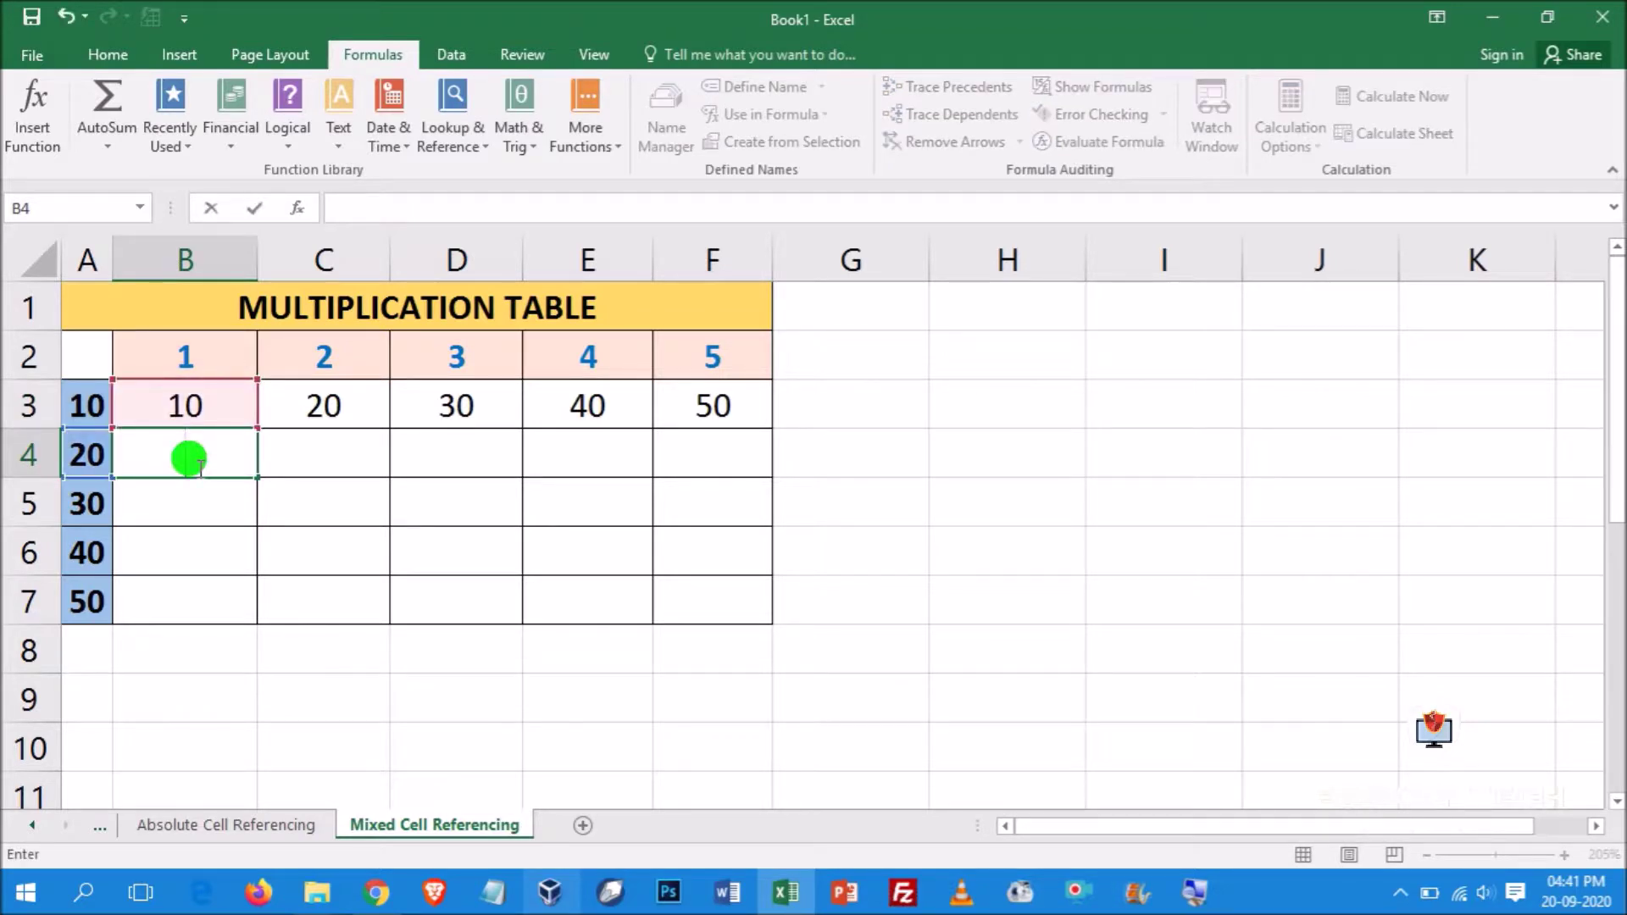
# Clear the row 3 results B3:F3, restoring the 10 in A3 after an accidental deletion
pyautogui.moveTo(298, 399); pyautogui.dragTo(780, 400)
pyautogui.press('BackSpace')
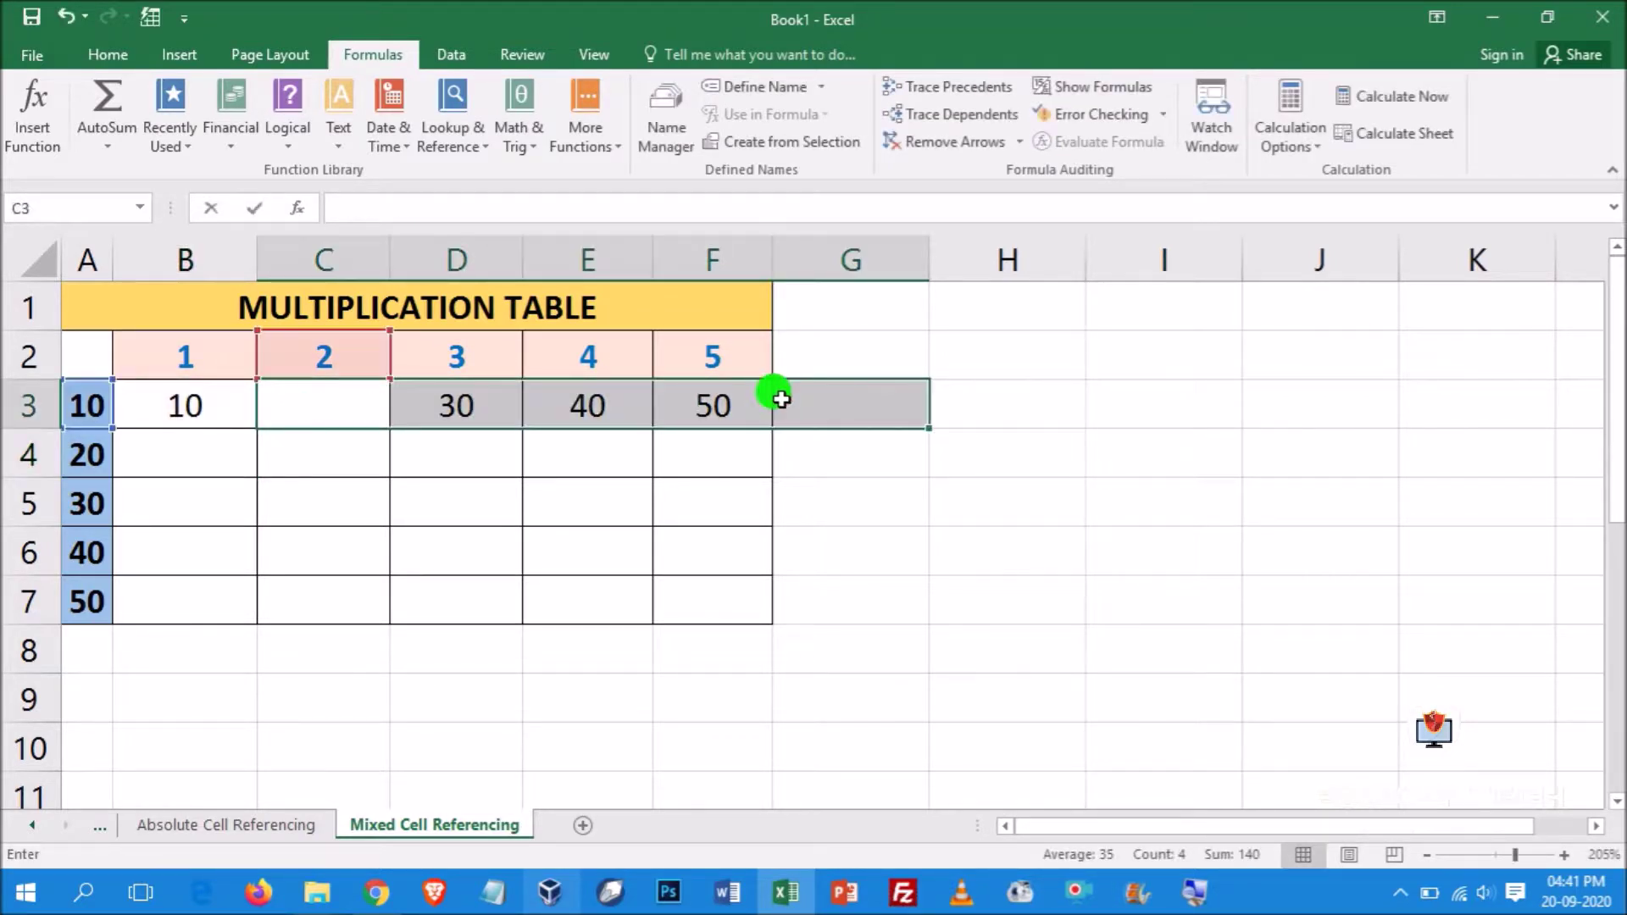
pyautogui.press('Left')
pyautogui.press('Left')
pyautogui.press('Delete')
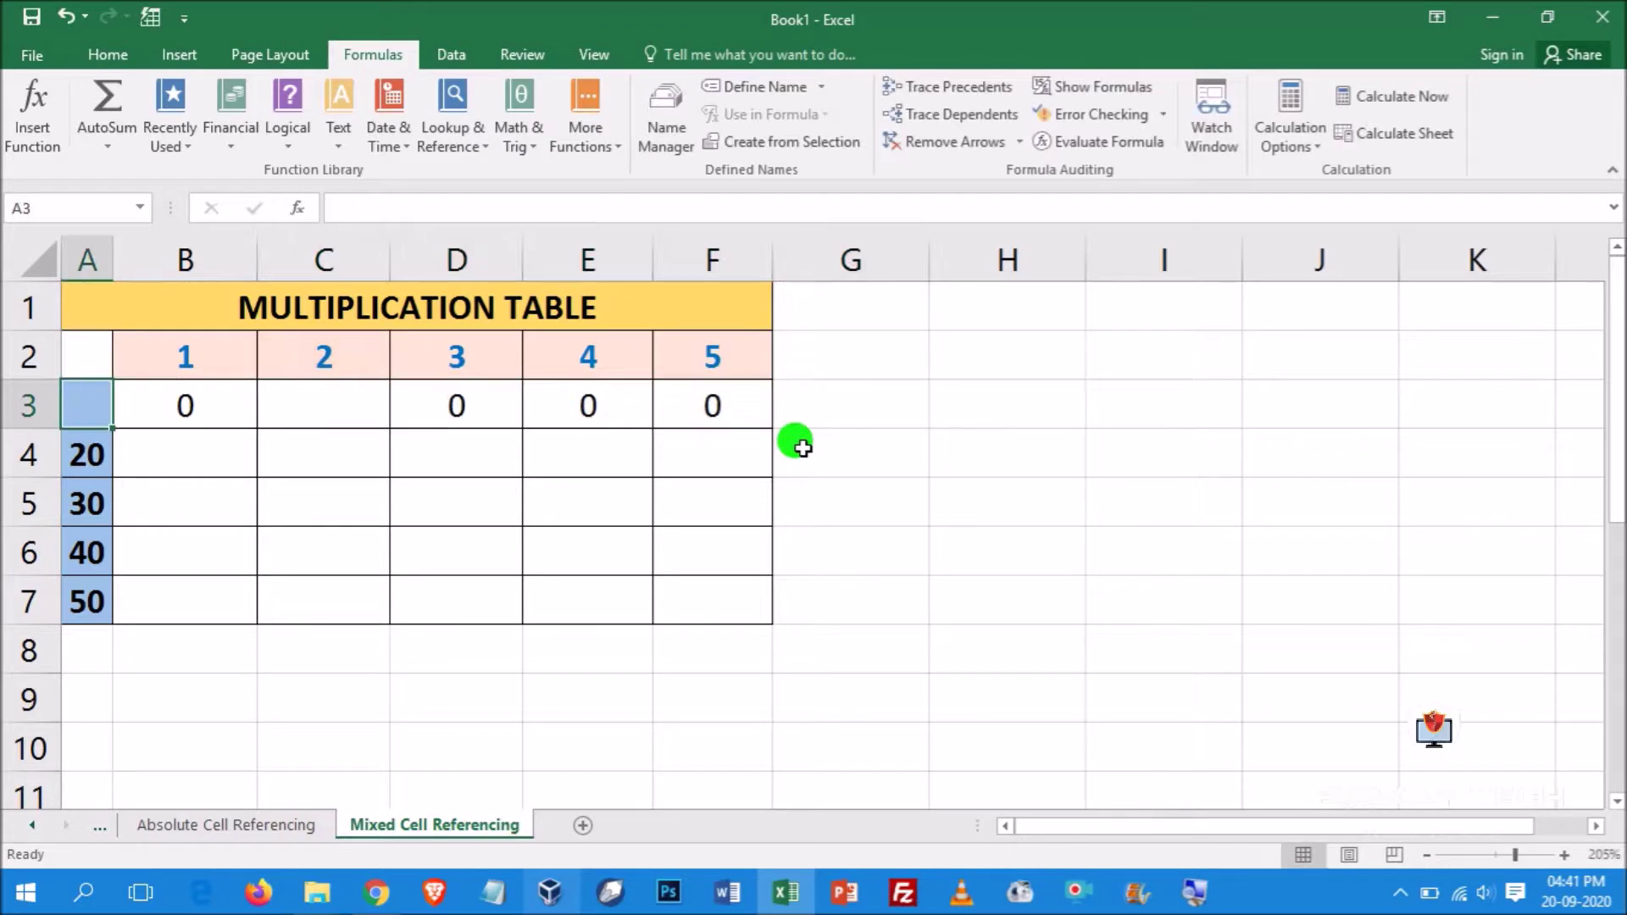
pyautogui.click(181, 414)
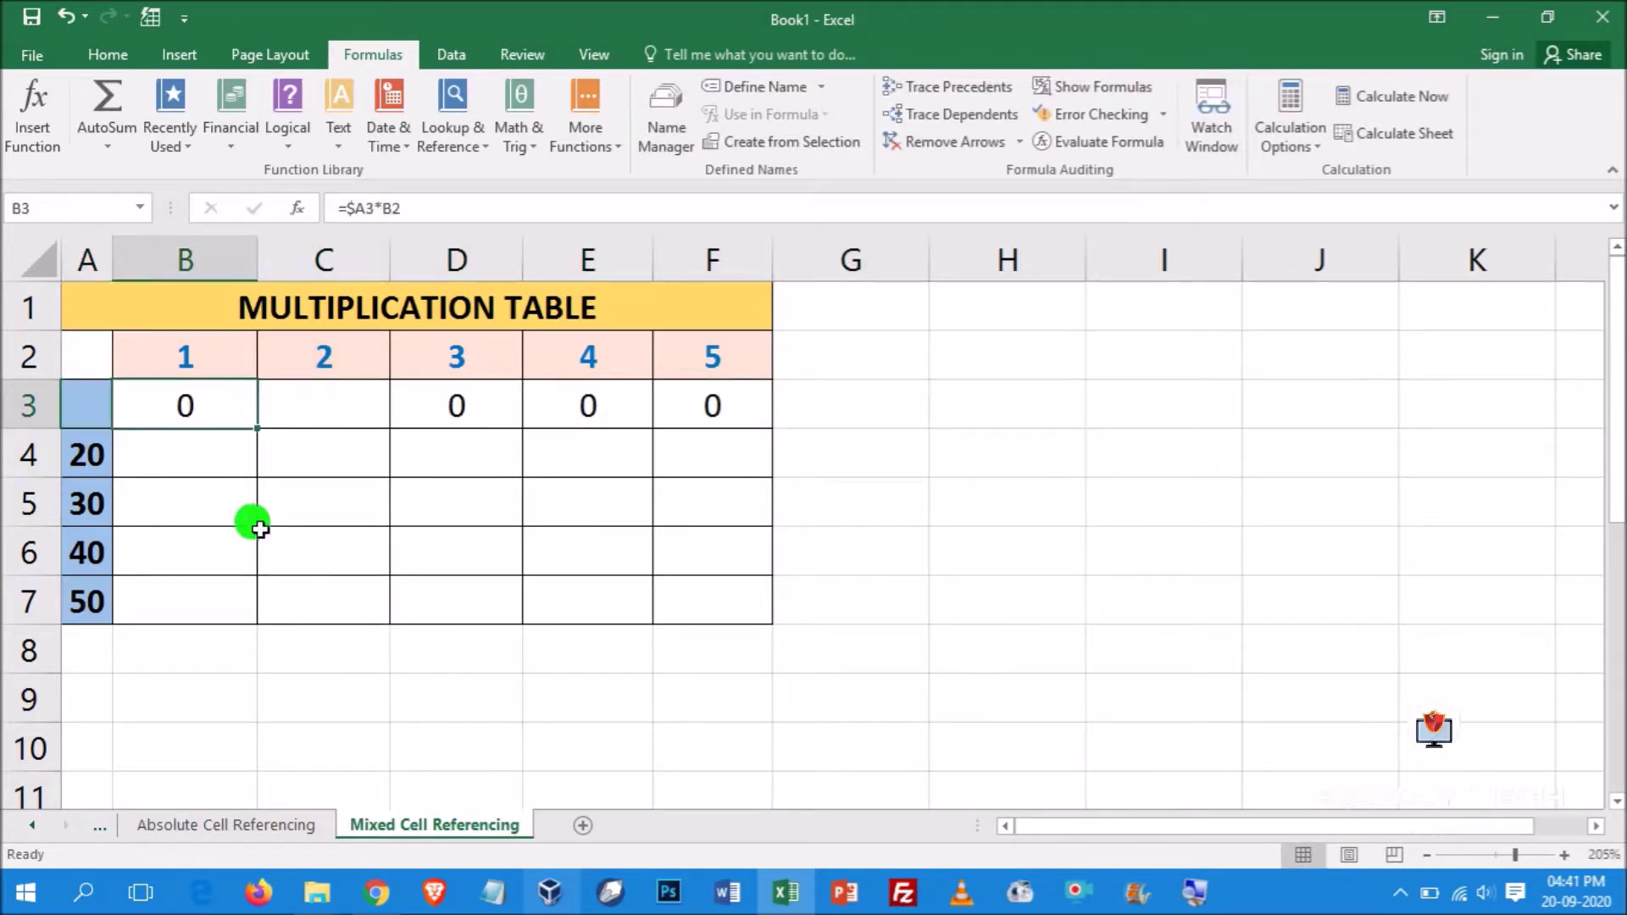
pyautogui.hotkey('ctrl', 'z')
pyautogui.moveTo(189, 403); pyautogui.dragTo(700, 406)
pyautogui.press('Delete')
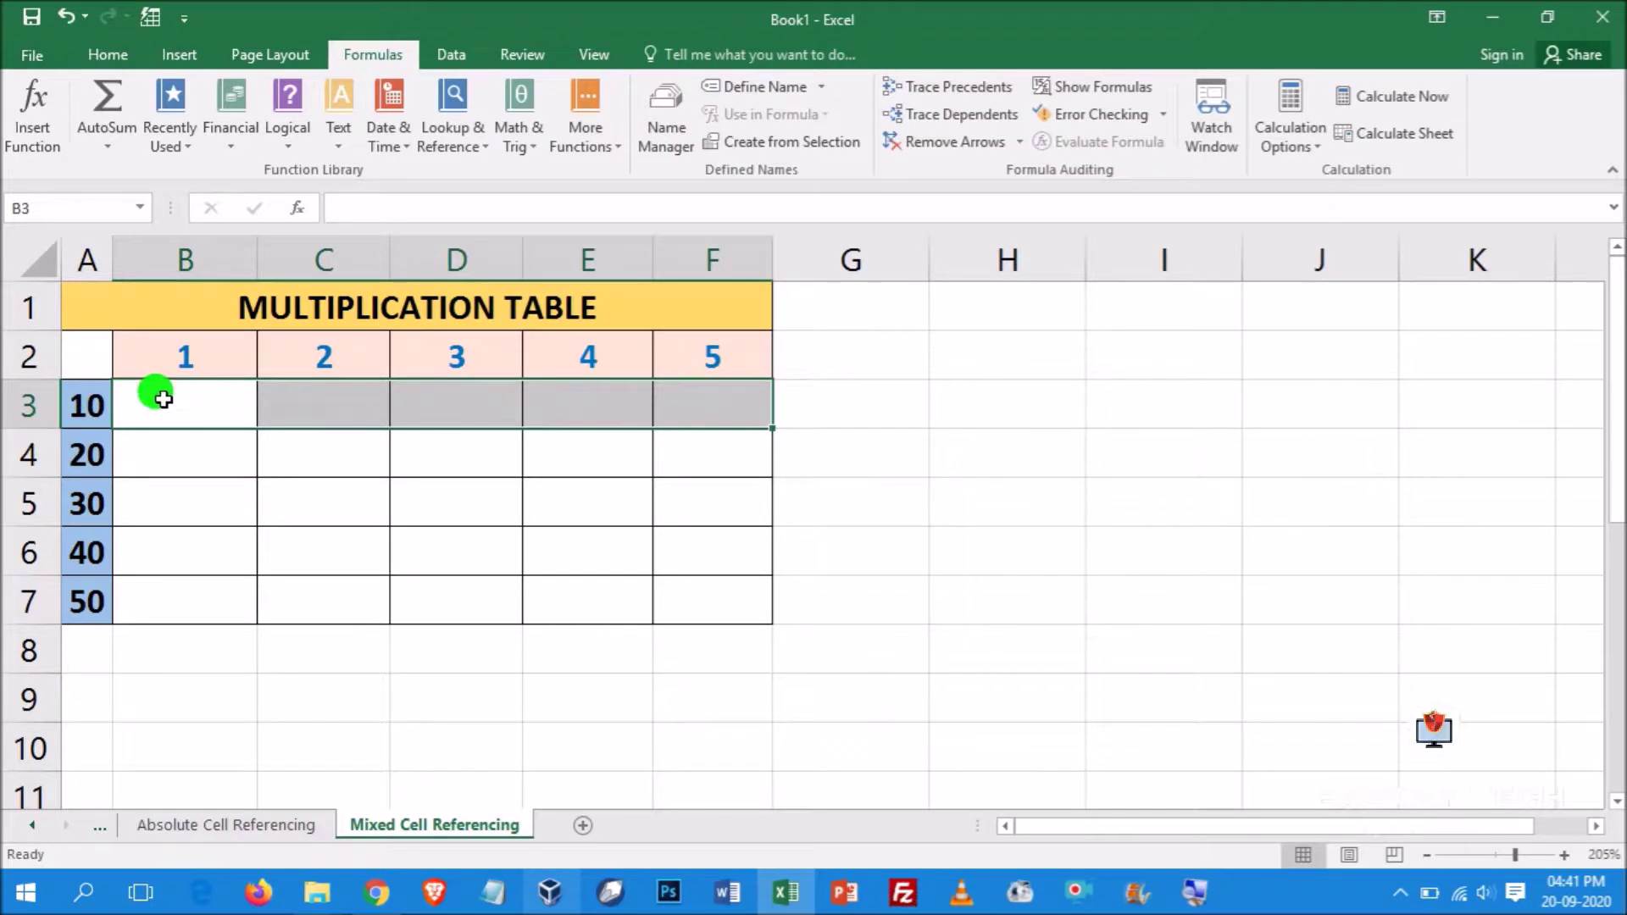
# Enter =$A3*B$2 in B3, correcting the mistyped characters along the way
pyautogui.click(175, 412)
pyautogui.write('=')
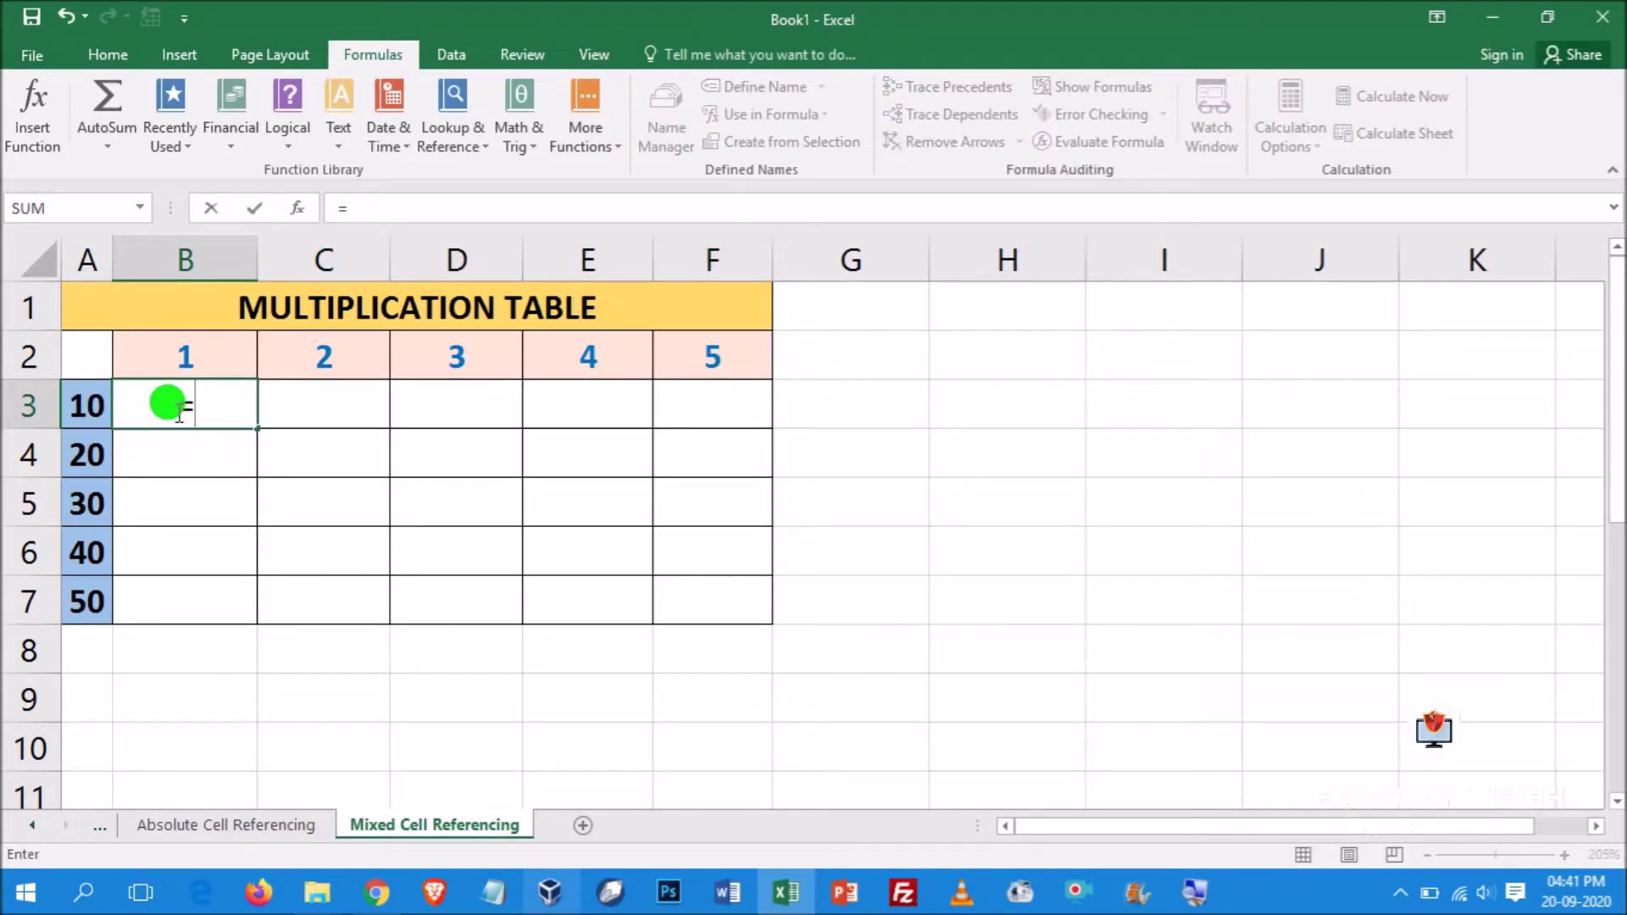
pyautogui.write('4A')
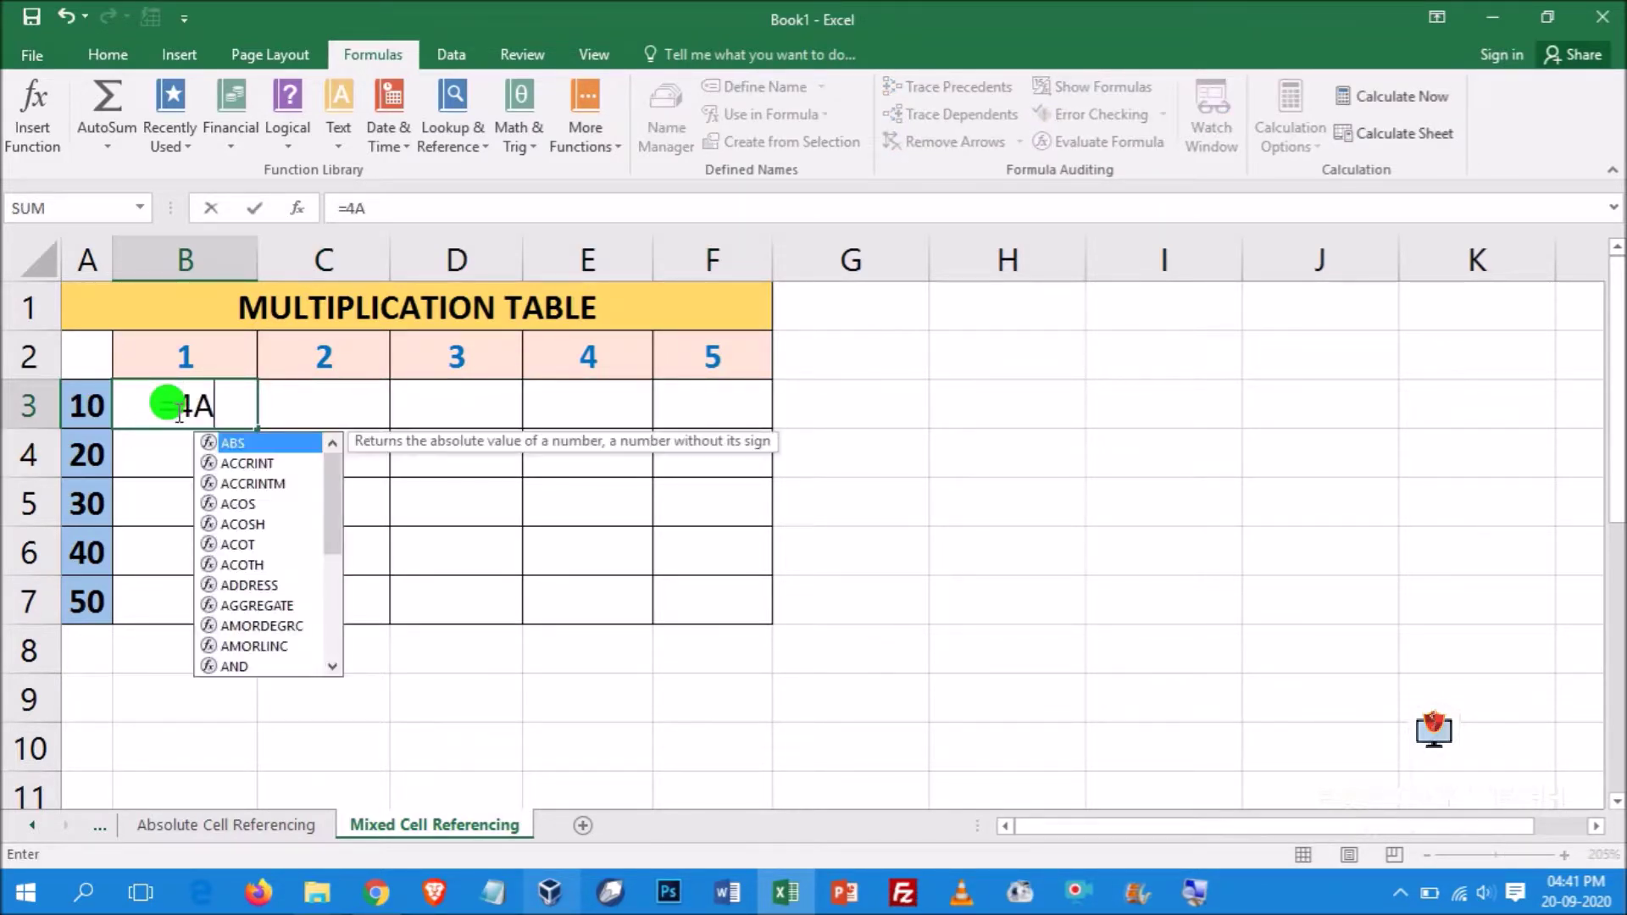
pyautogui.press('BackSpace')
pyautogui.press('BackSpace')
pyautogui.write('$')
pyautogui.write('A2')
pyautogui.press('BackSpace')
pyautogui.write('3')
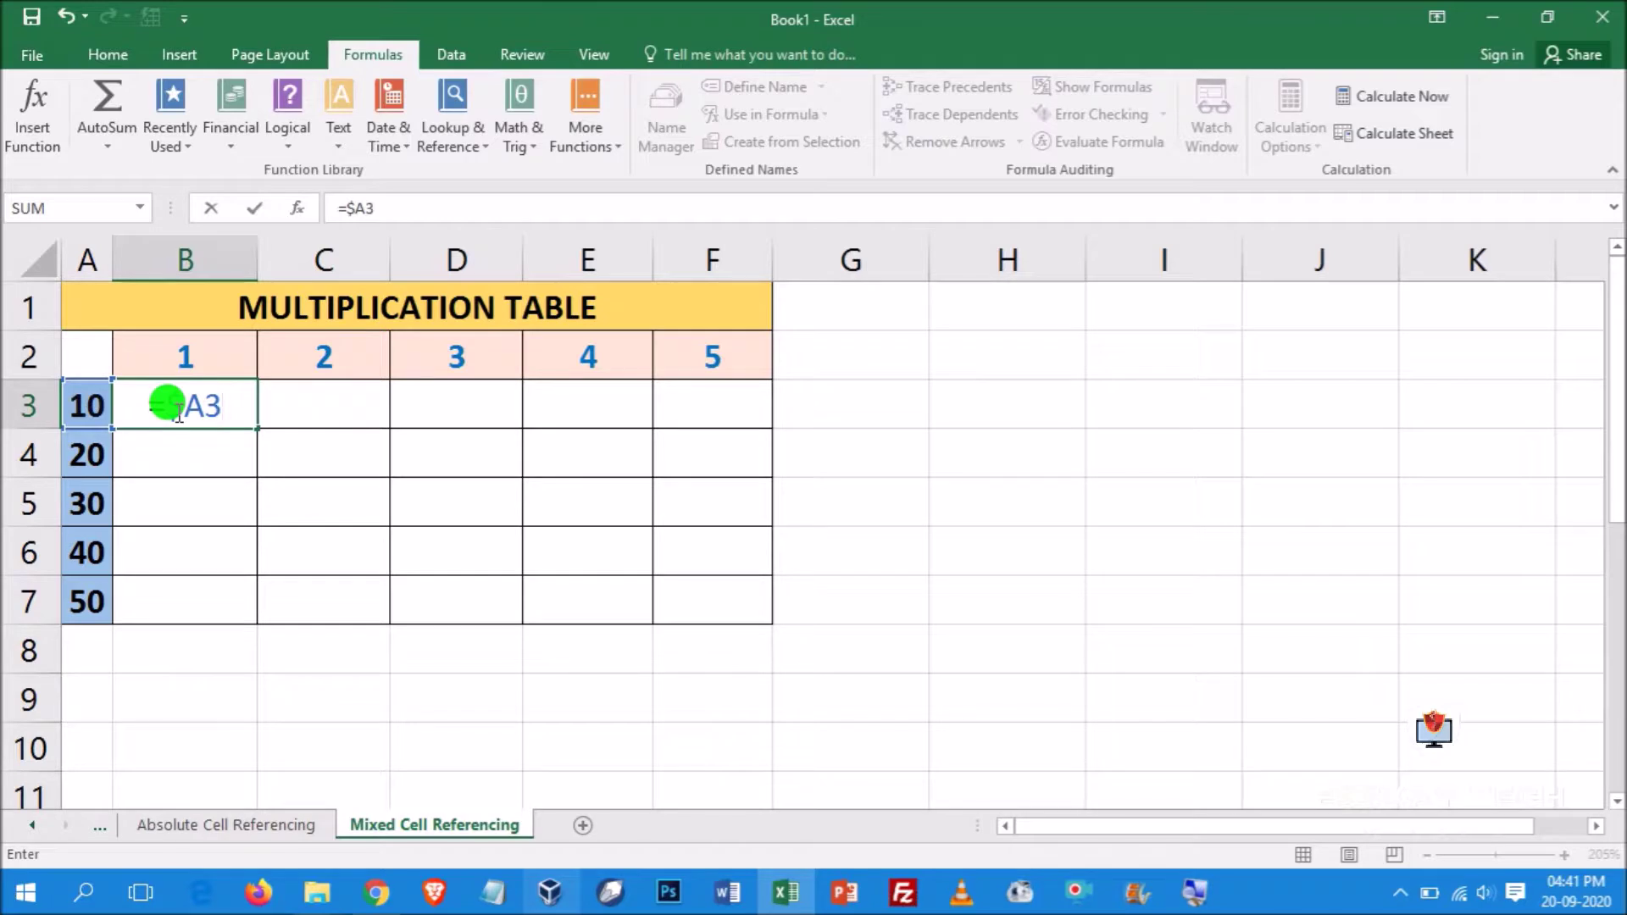
pyautogui.write('*B')
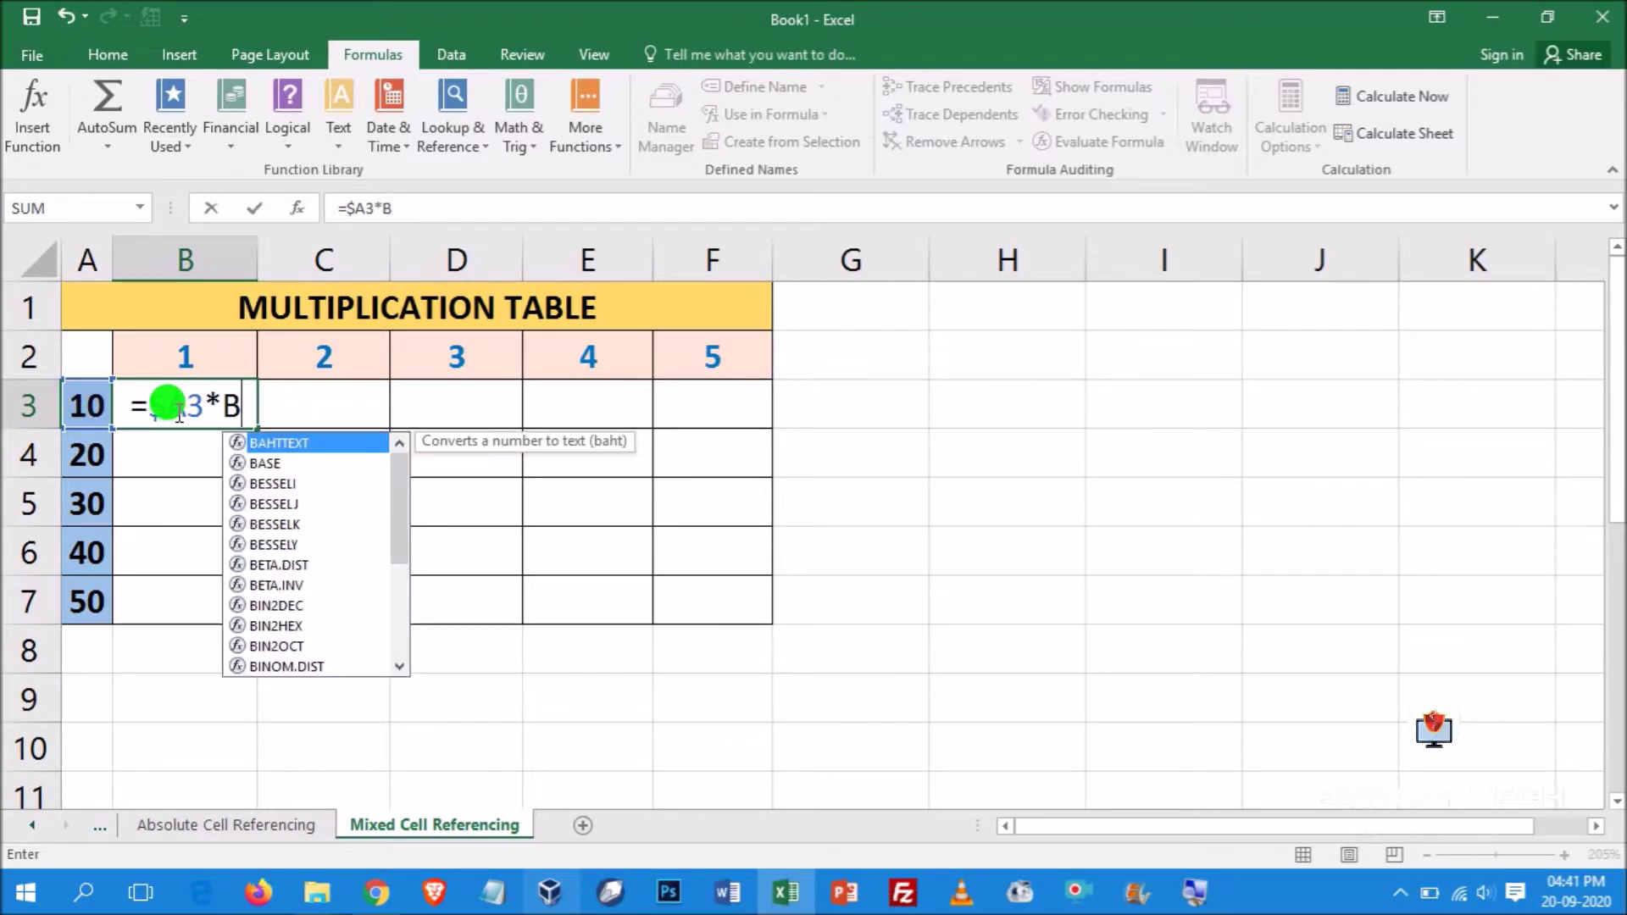
pyautogui.write('$2')
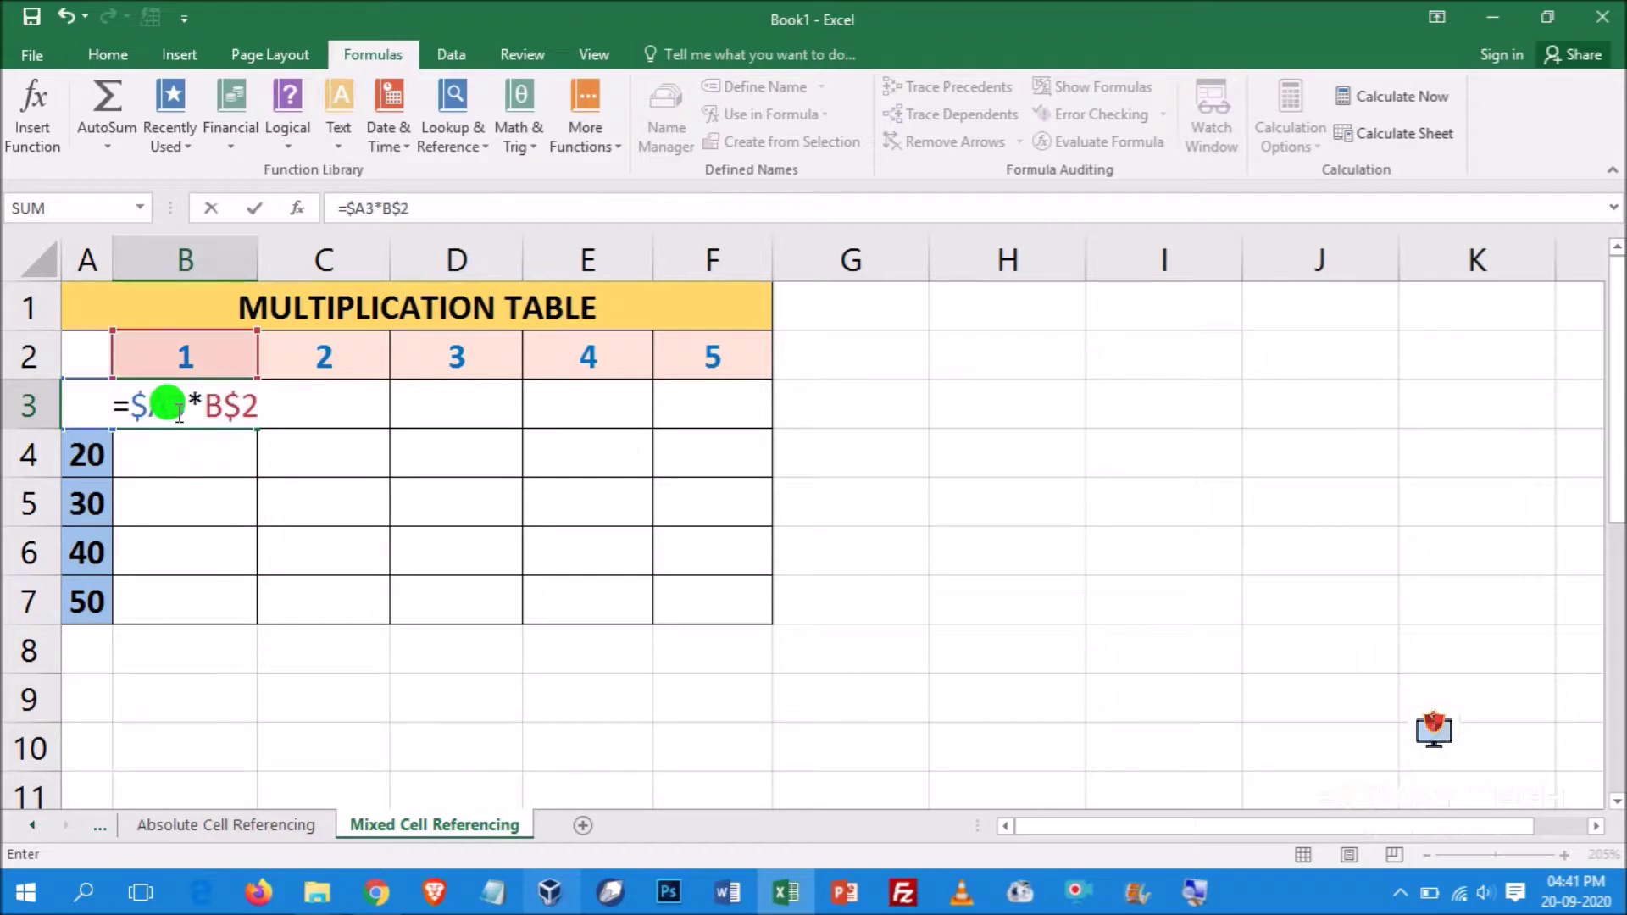
pyautogui.press('Return')
# Recheck B3's formula and switch the sheet to Show Formulas
pyautogui.click(174, 407)
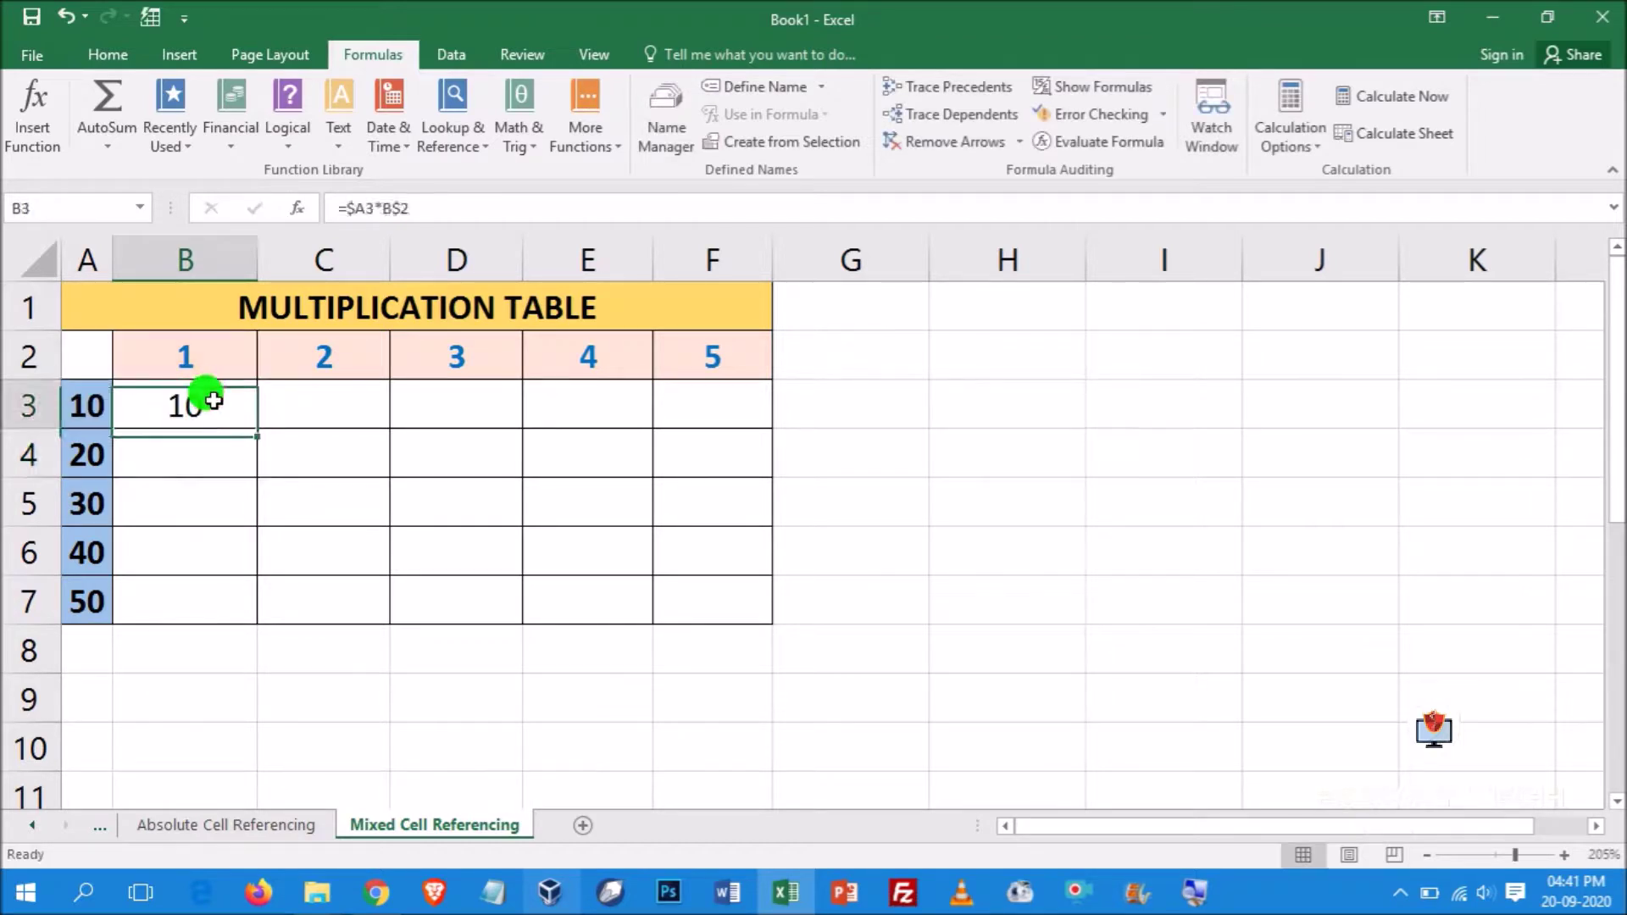
pyautogui.click(438, 207)
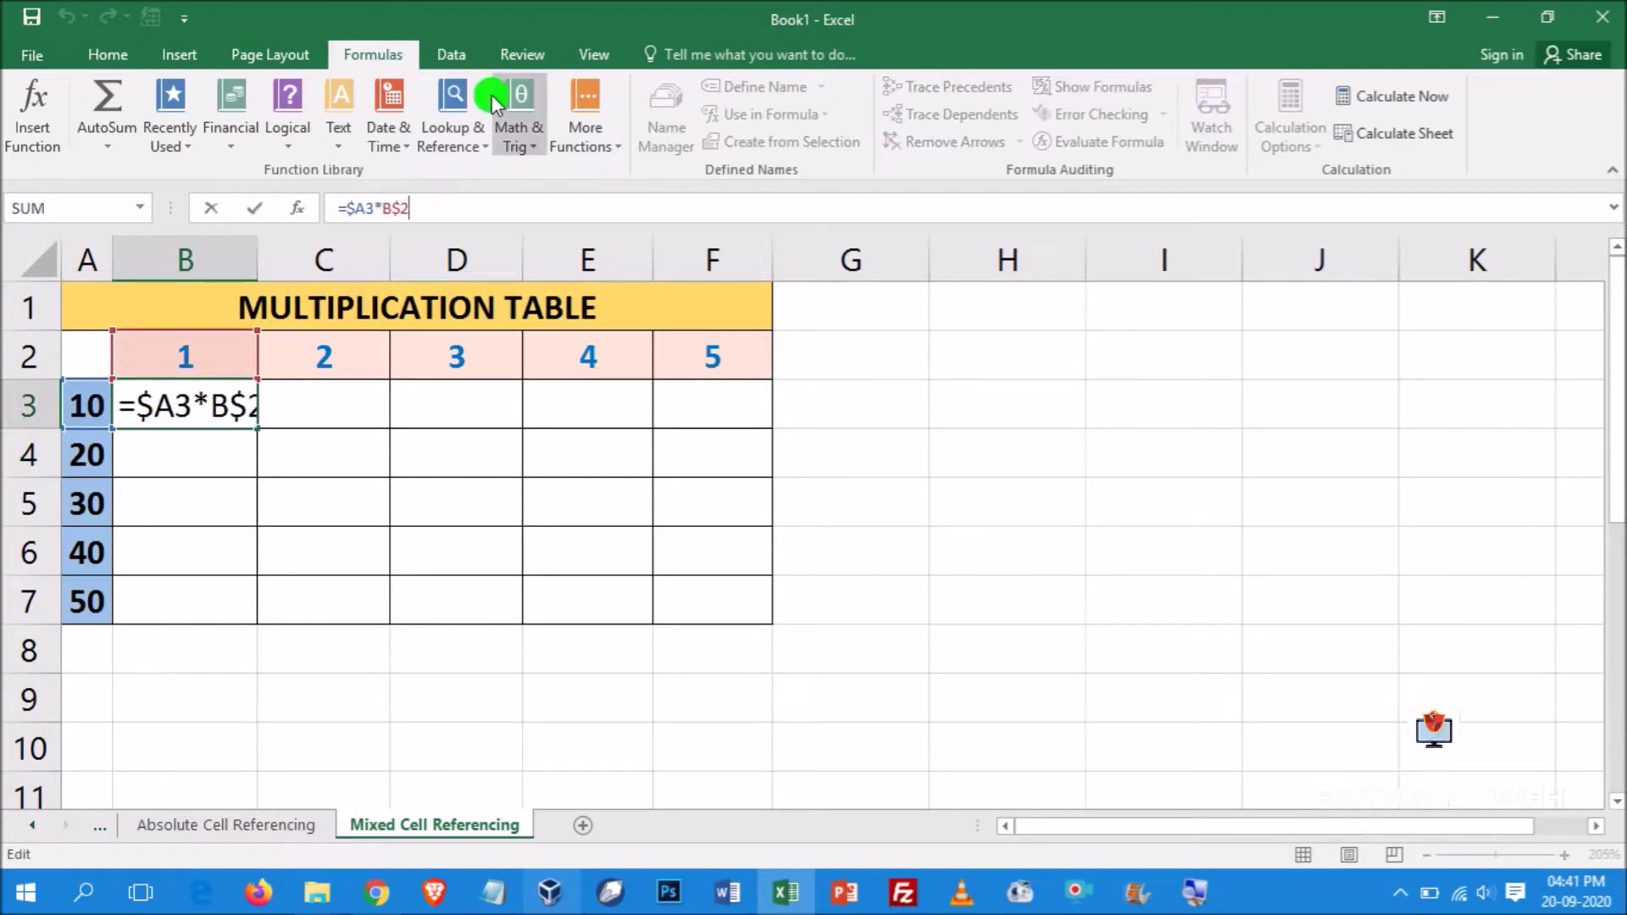
pyautogui.click(1109, 618)
pyautogui.click(1055, 89)
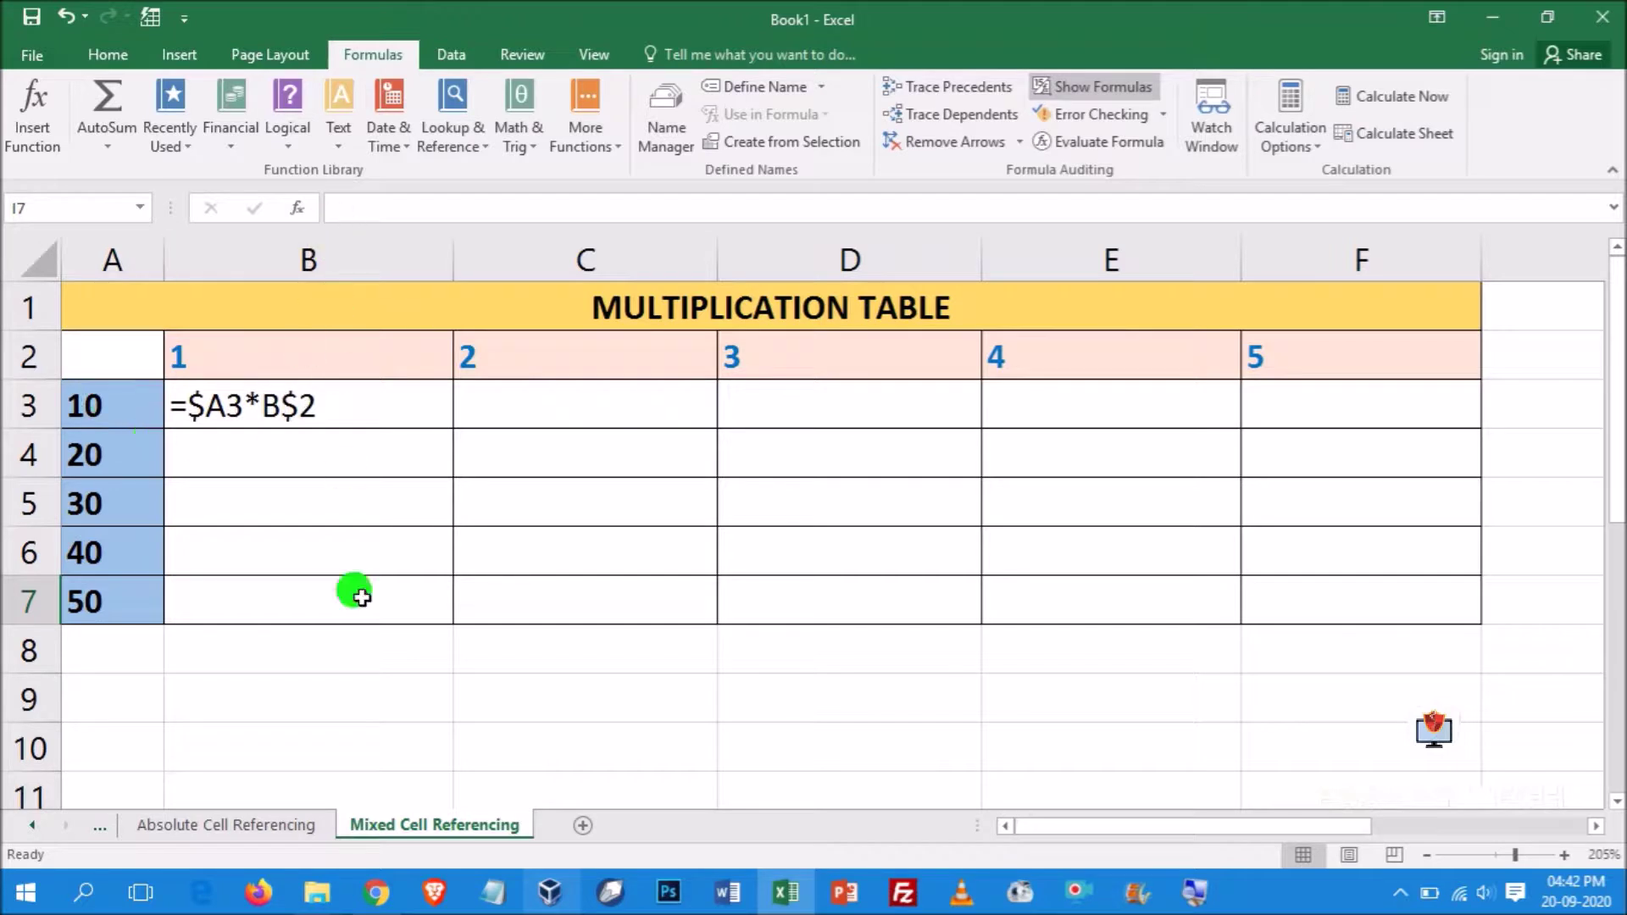
# Fill B3's formula across to F3 and down to row 7, then view the computed products
pyautogui.doubleClick(278, 412)
pyautogui.moveTo(452, 428); pyautogui.dragTo(1415, 447)
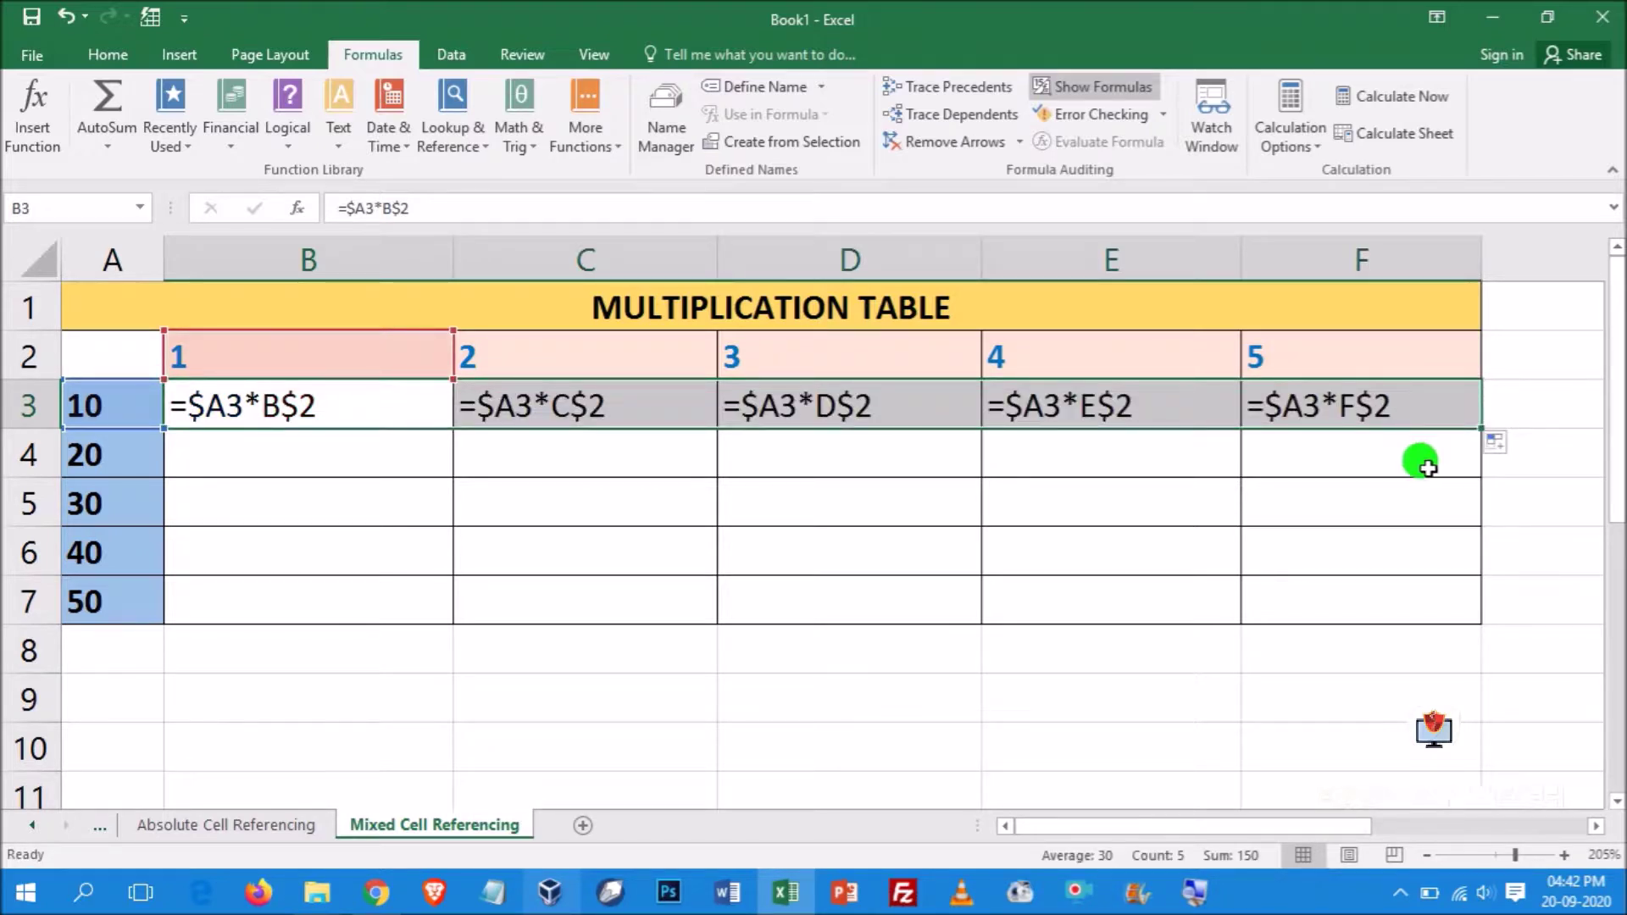
pyautogui.moveTo(1479, 424); pyautogui.dragTo(1453, 618)
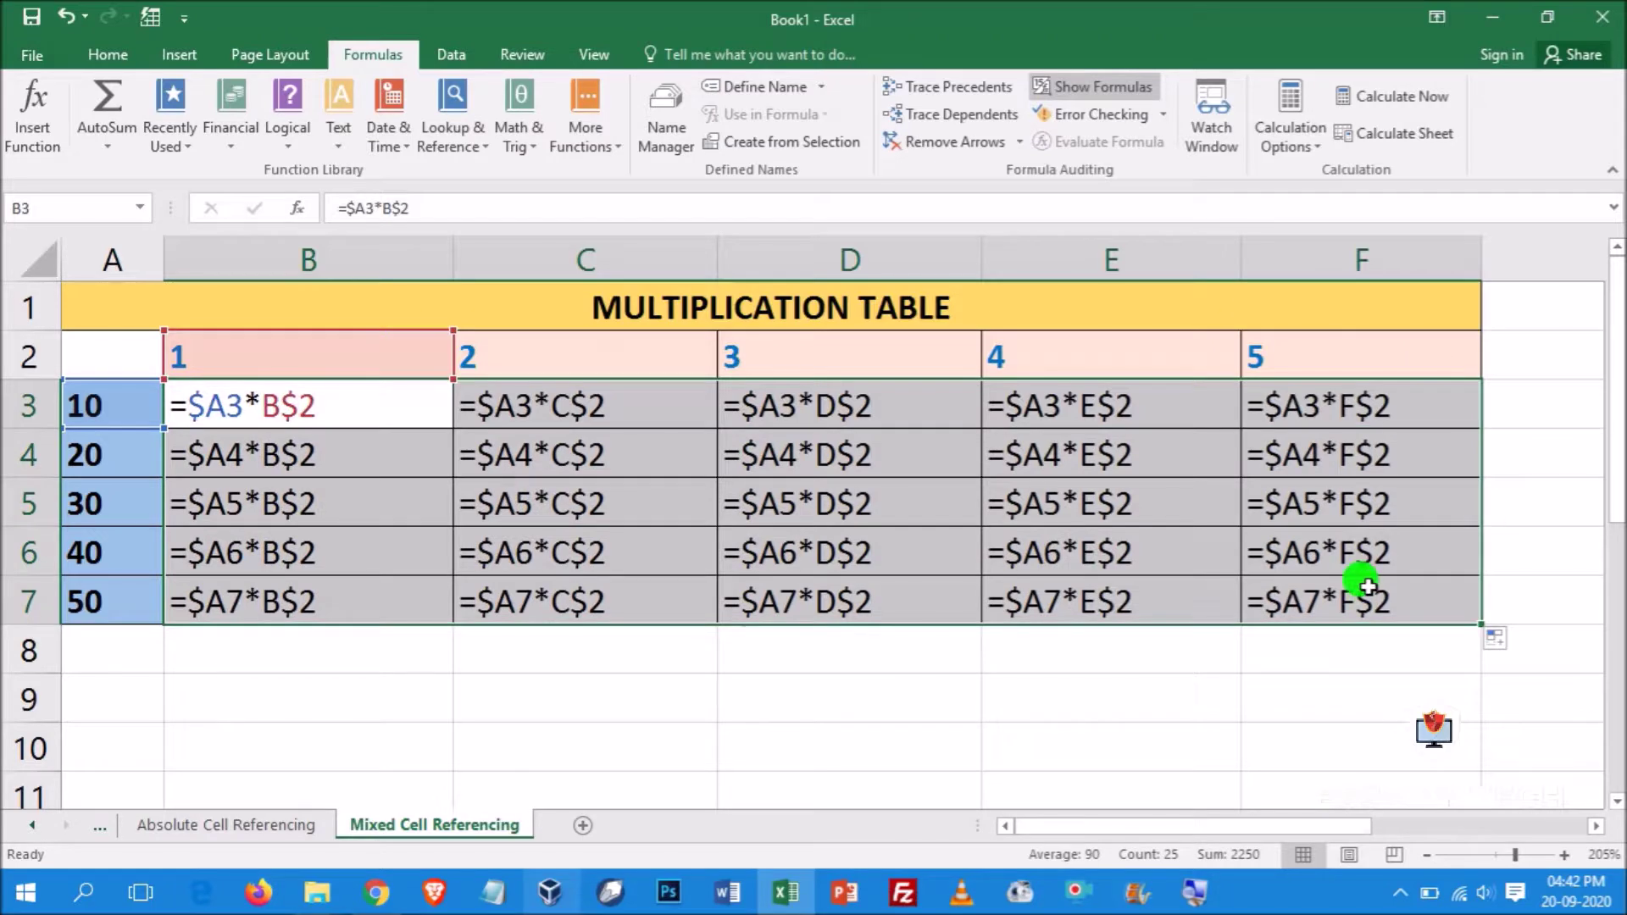
pyautogui.click(1113, 87)
pyautogui.click(1116, 450)
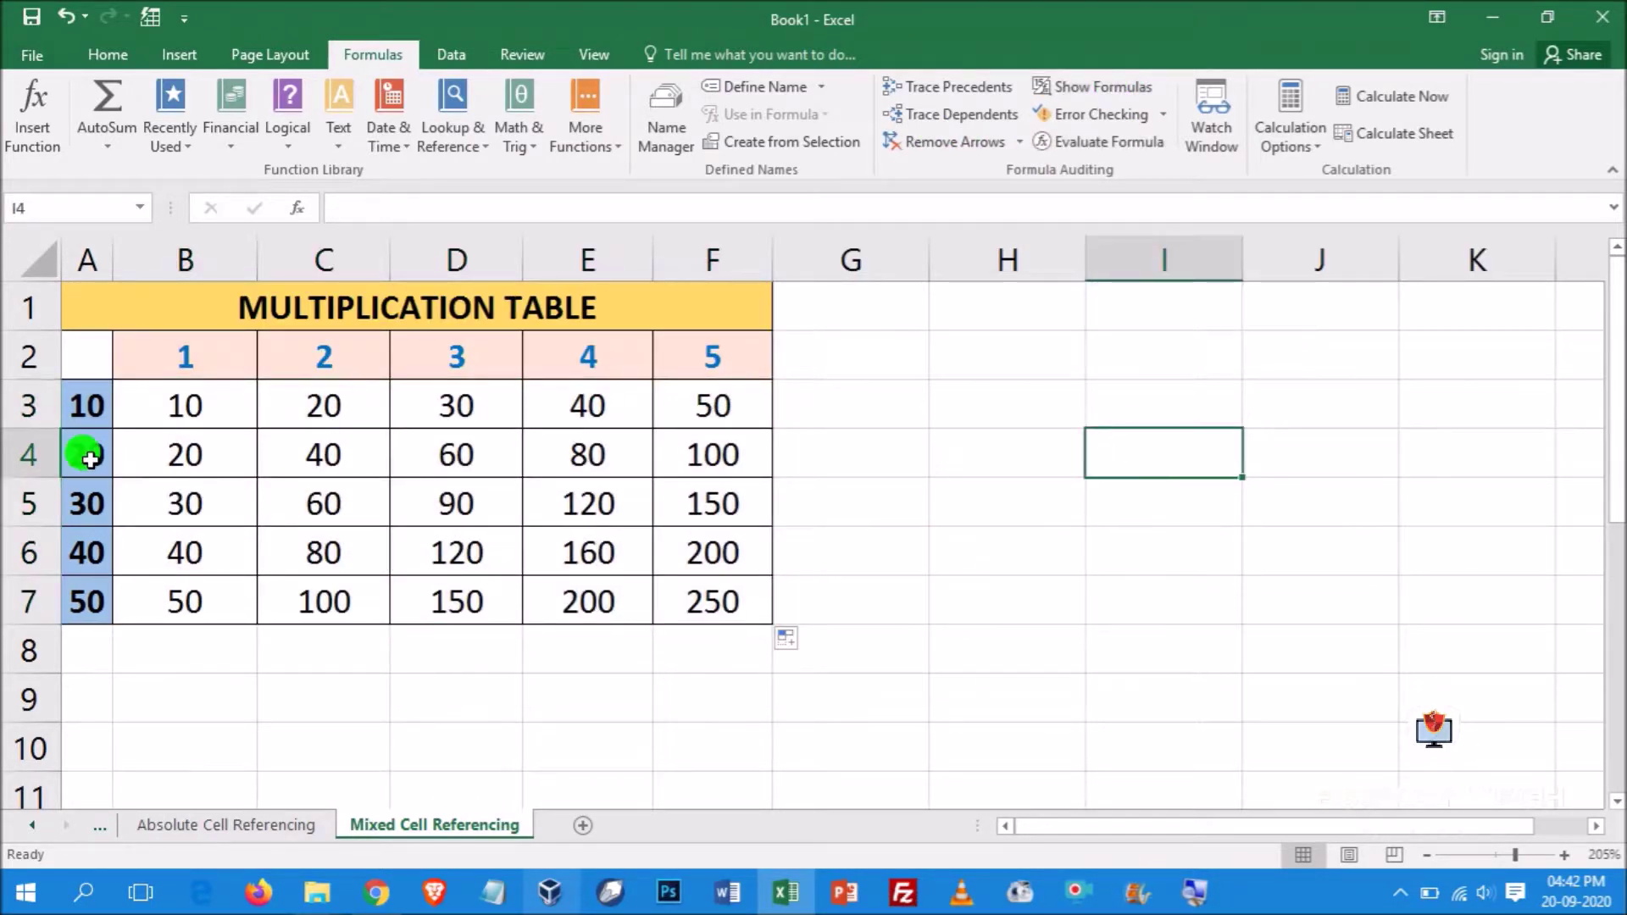
# Check the formulas in B3, C3, D3, B4, B6 and D6, then show formulas again
pyautogui.click(166, 404)
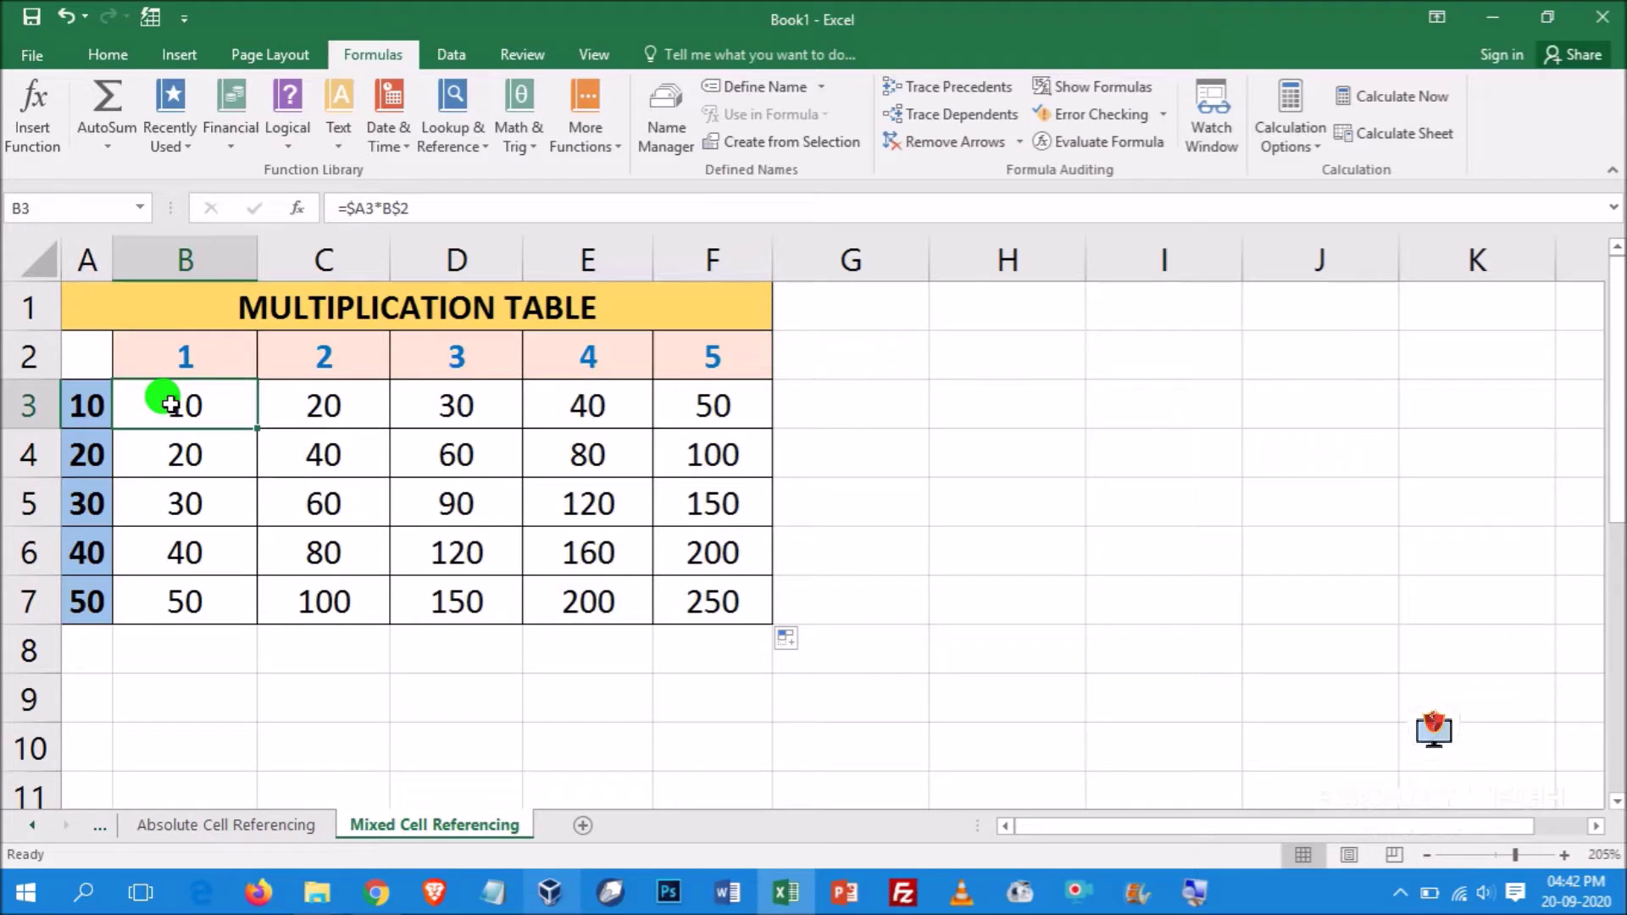
pyautogui.click(319, 398)
pyautogui.click(470, 400)
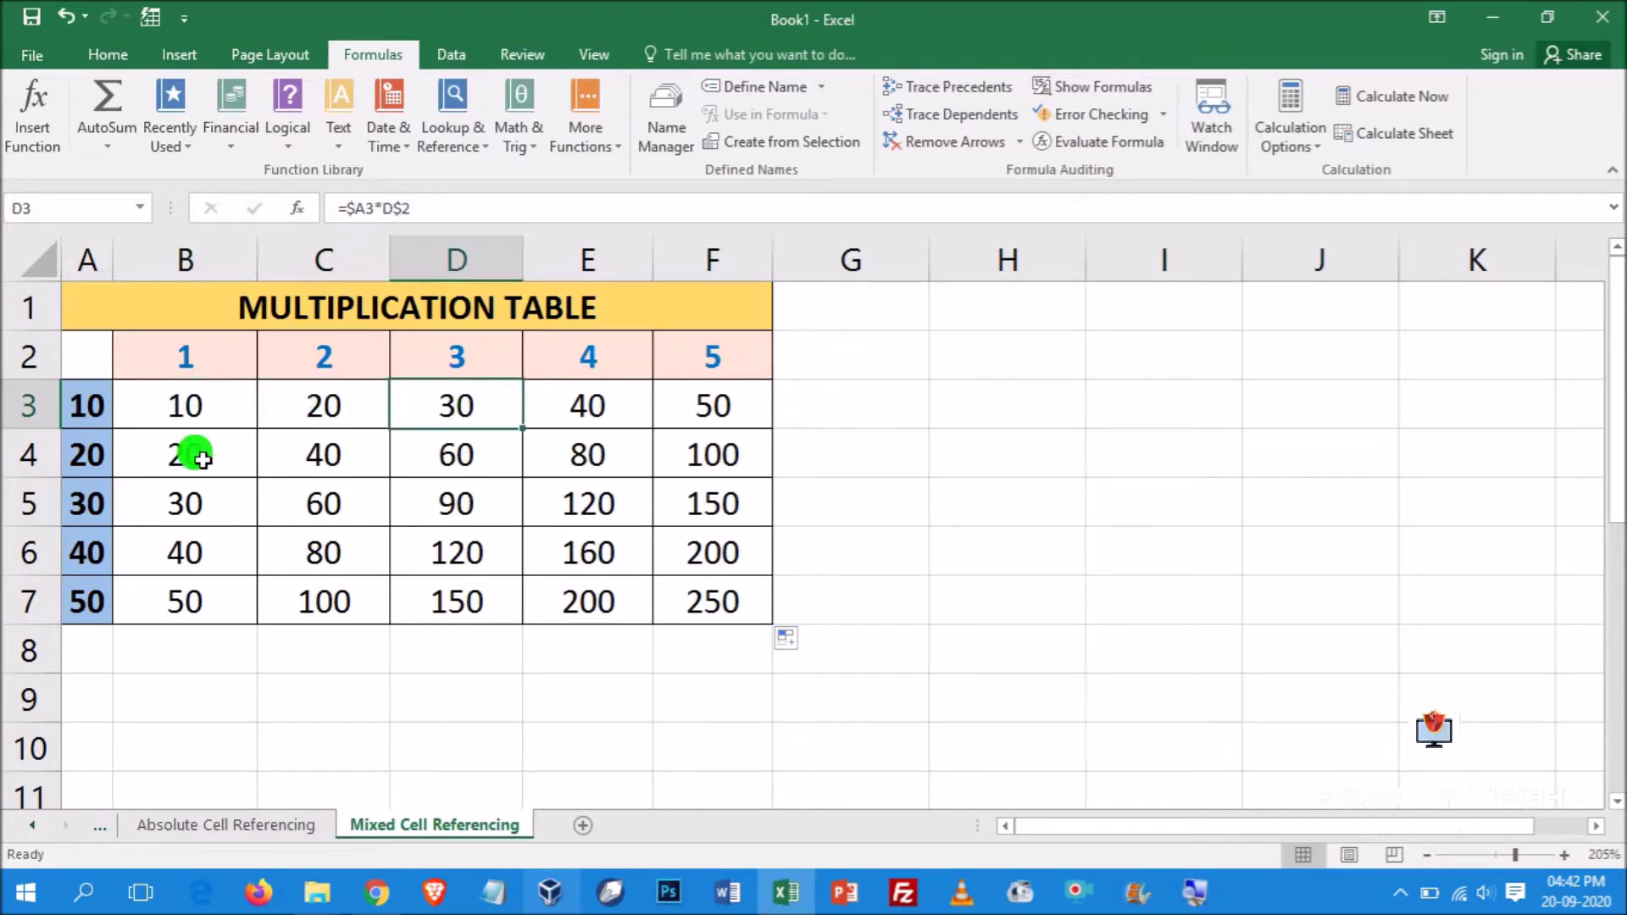
pyautogui.click(200, 457)
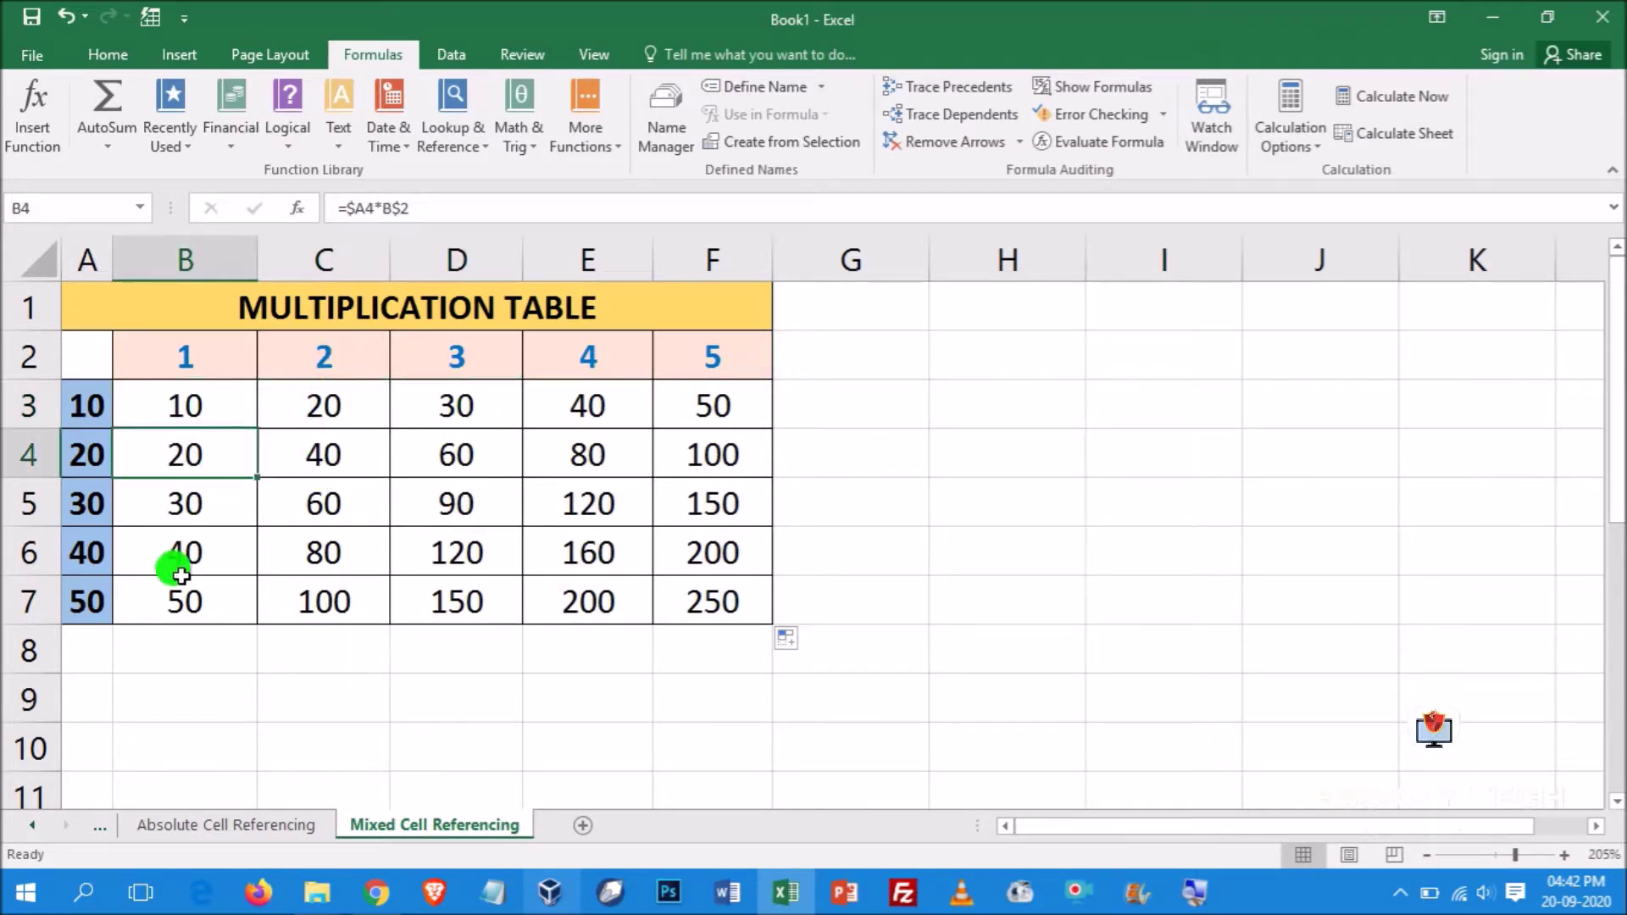
pyautogui.click(178, 546)
pyautogui.click(484, 543)
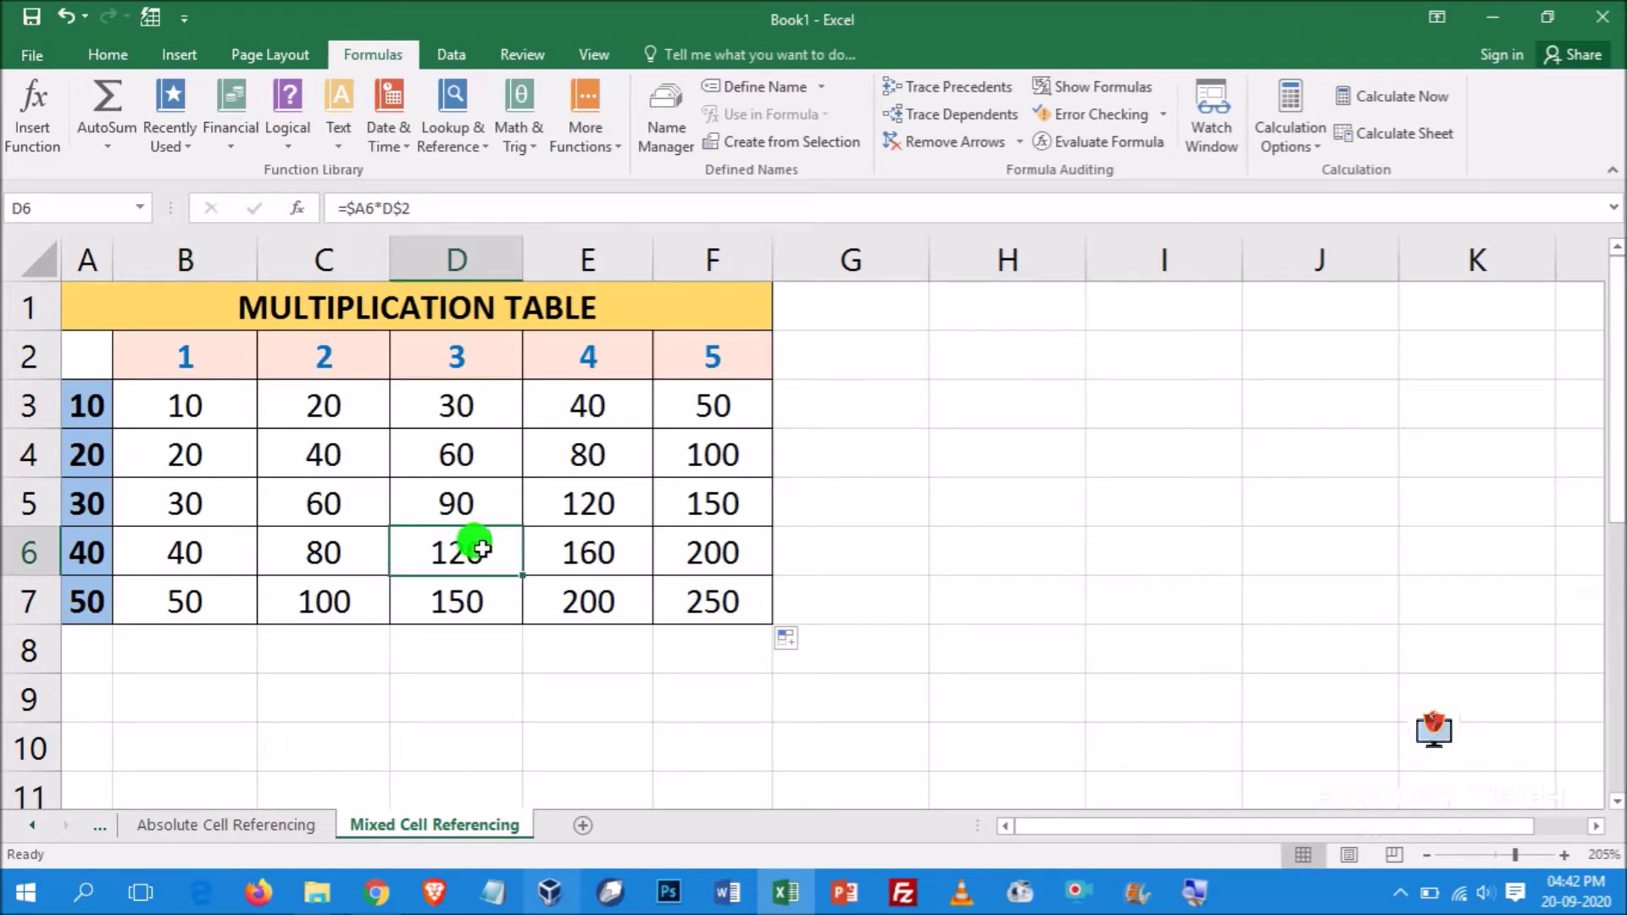
pyautogui.click(1102, 87)
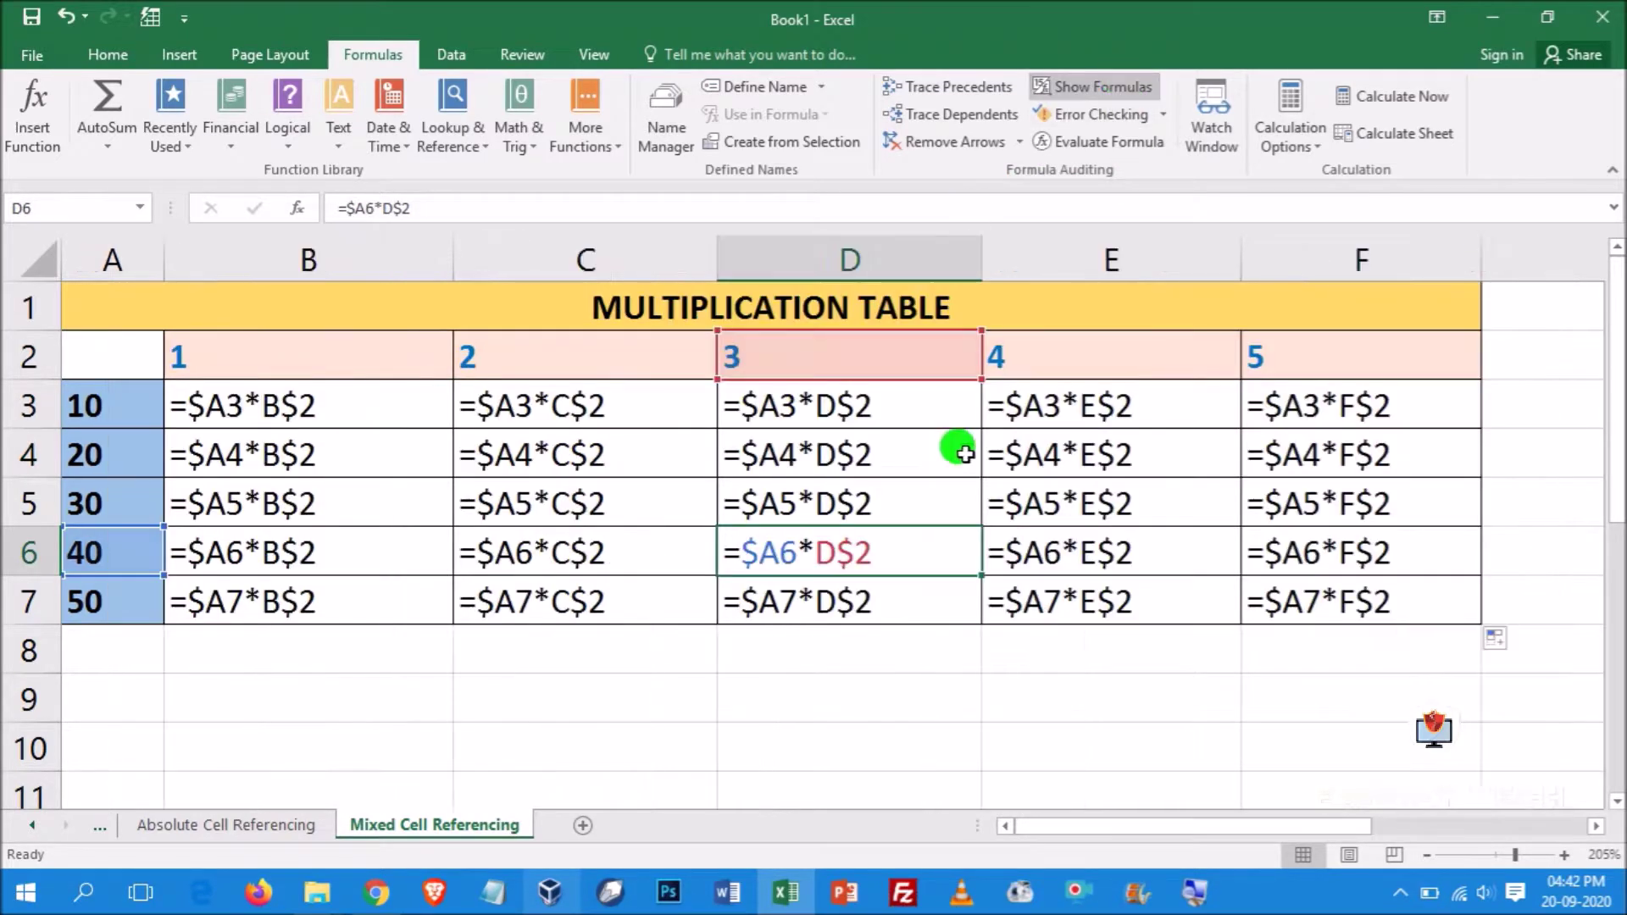
pyautogui.click(856, 683)
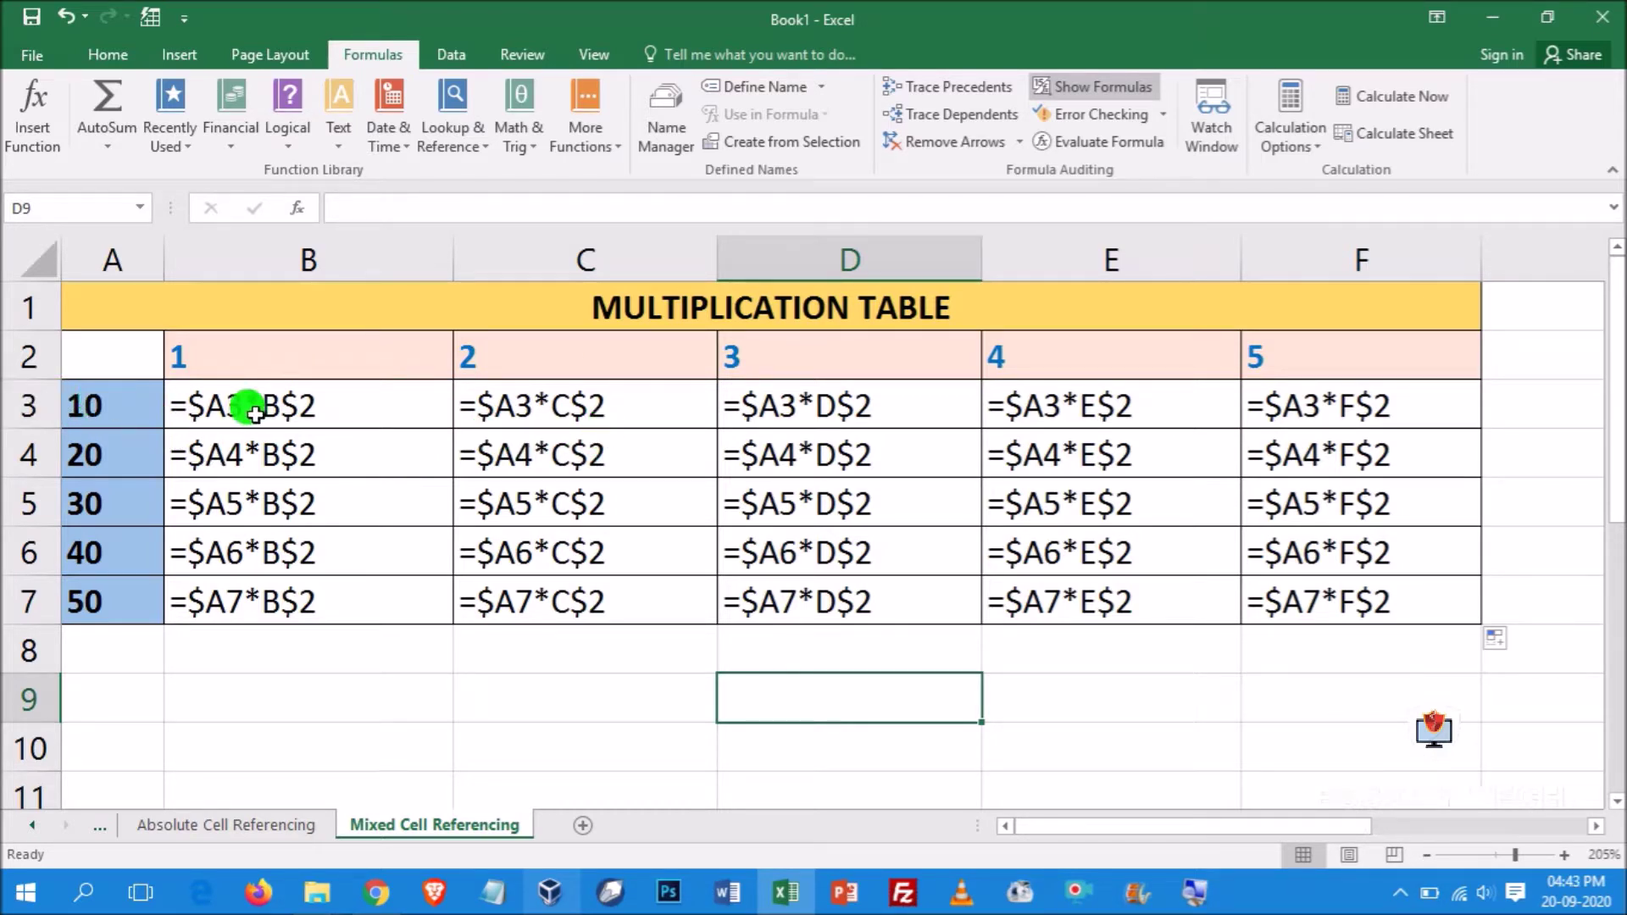
pyautogui.click(197, 405)
pyautogui.moveTo(198, 405); pyautogui.dragTo(1249, 411)
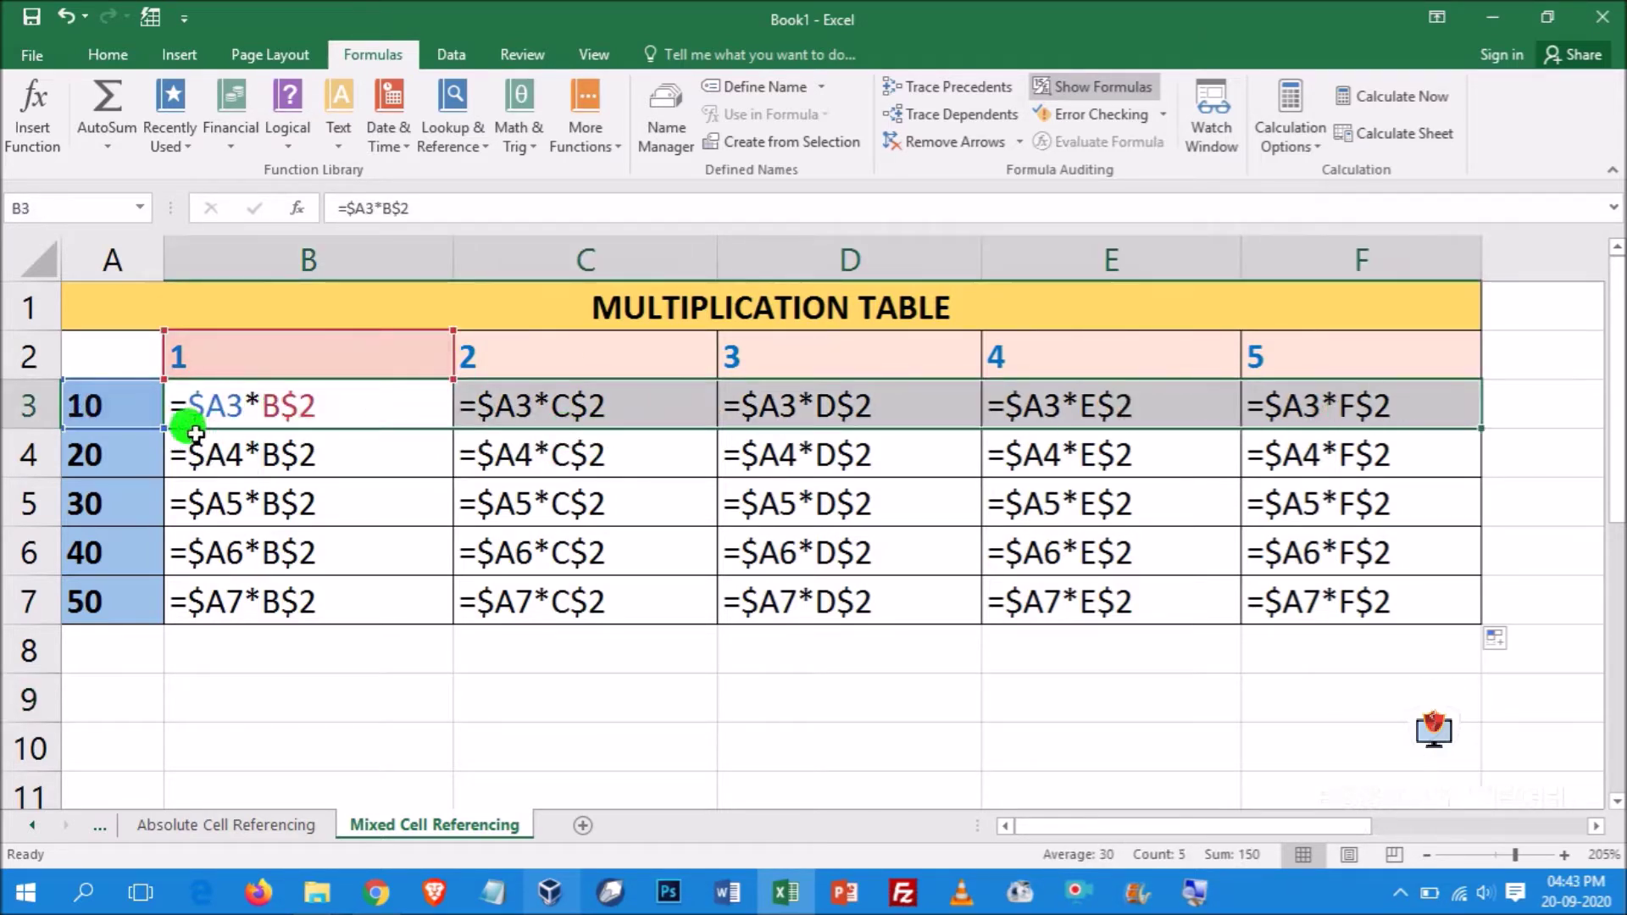